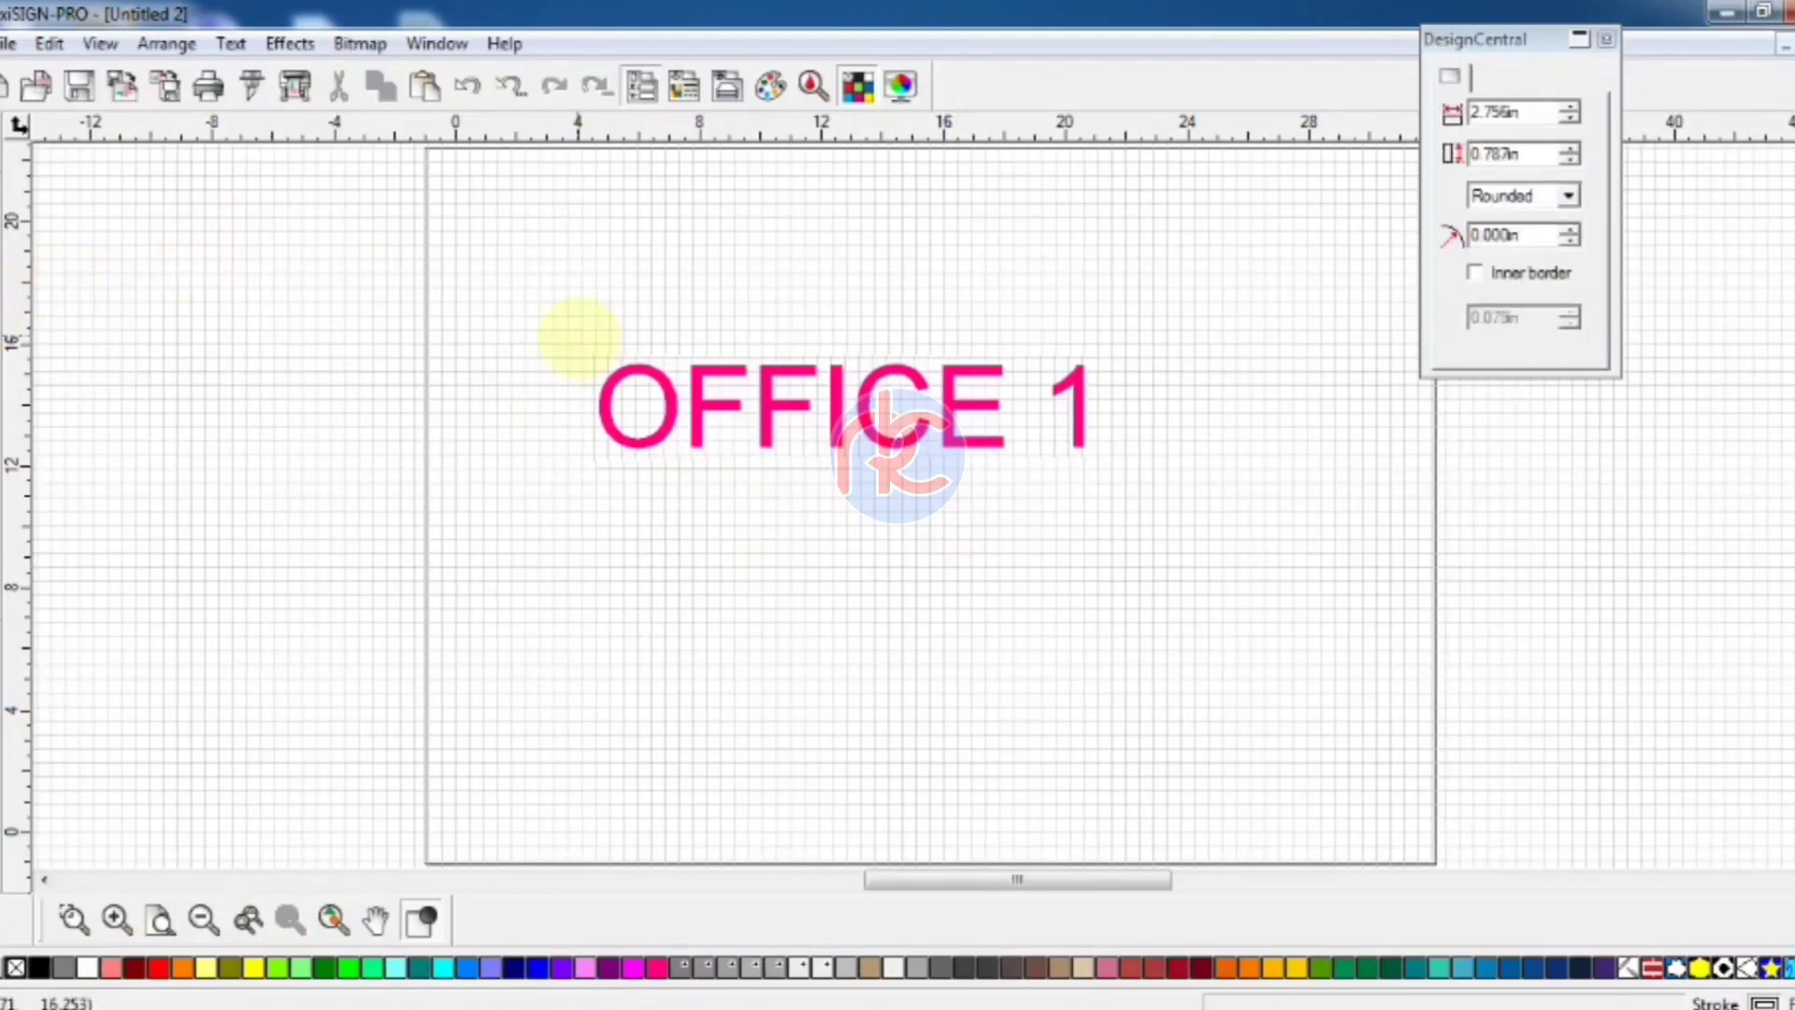
Draw a rectangle about 17.7 by 4.3 in over the "OFFICE 1" text and align both objects' centers
{"action": "left_click_drag", "start_coordinate": [574, 338], "coordinate": [1114, 471]}
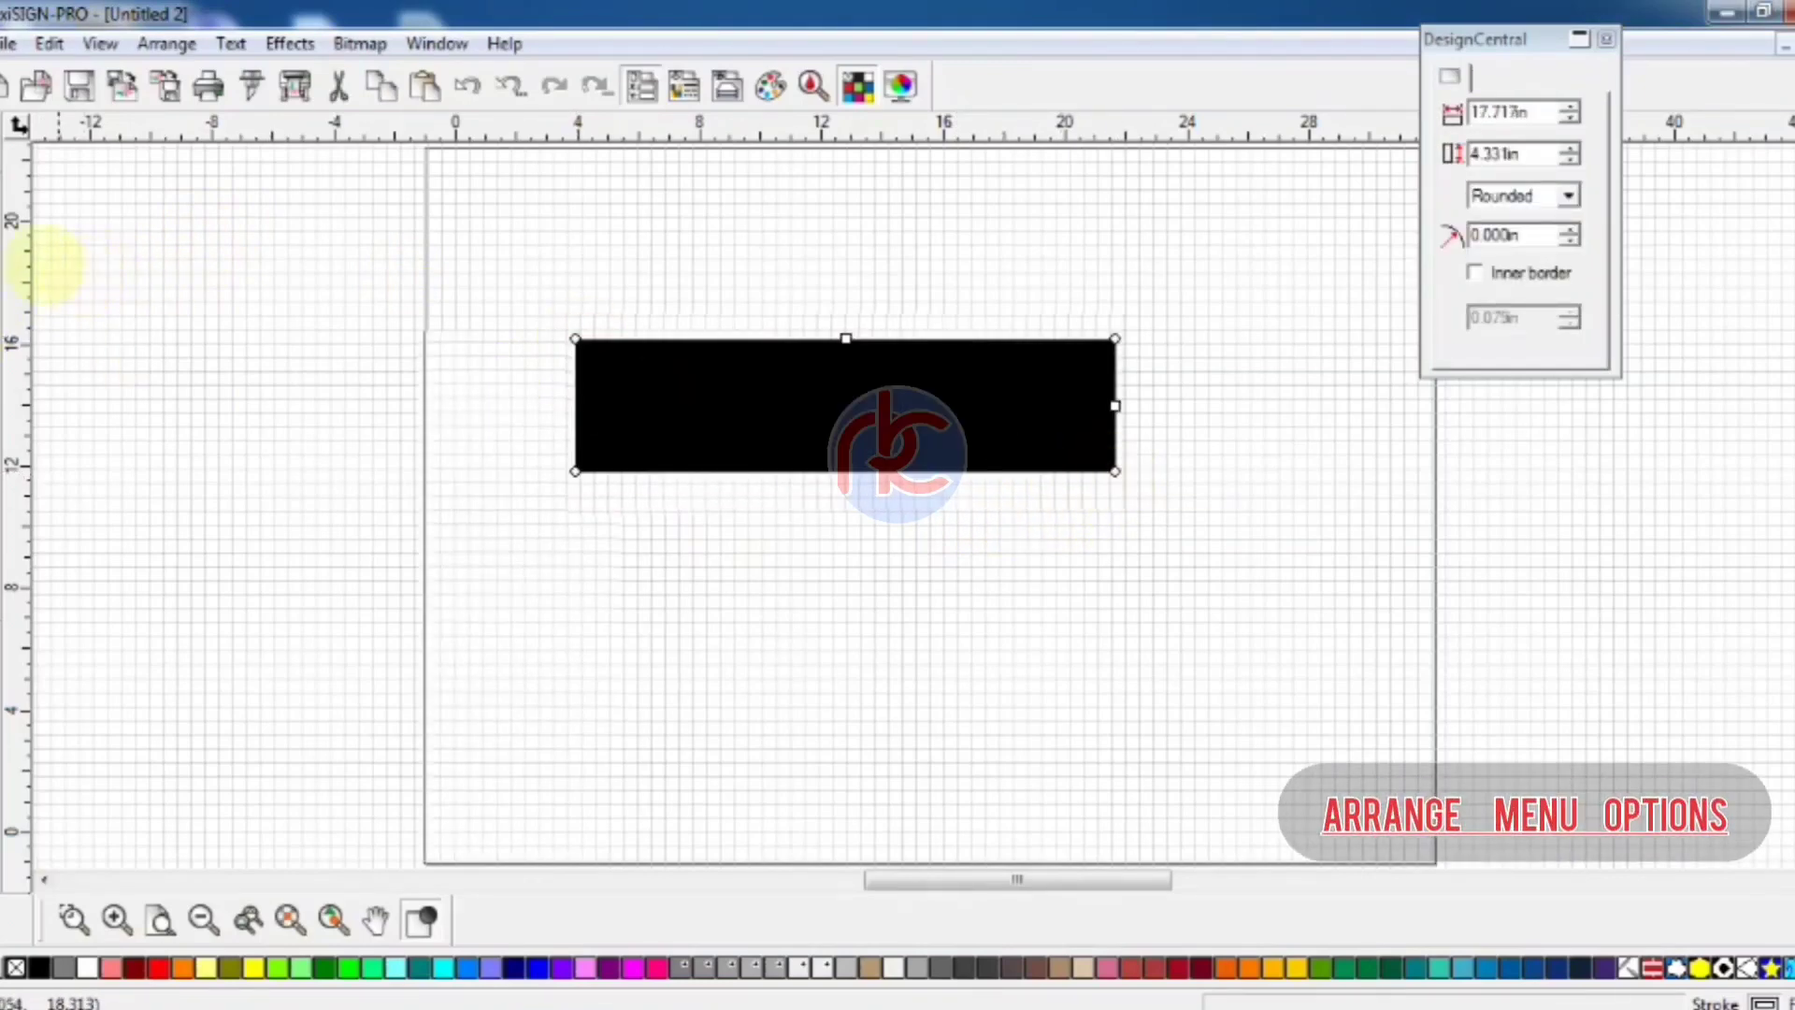
{"action": "key", "text": "space"}
{"action": "left_click_drag", "start_coordinate": [456, 272], "coordinate": [1211, 598]}
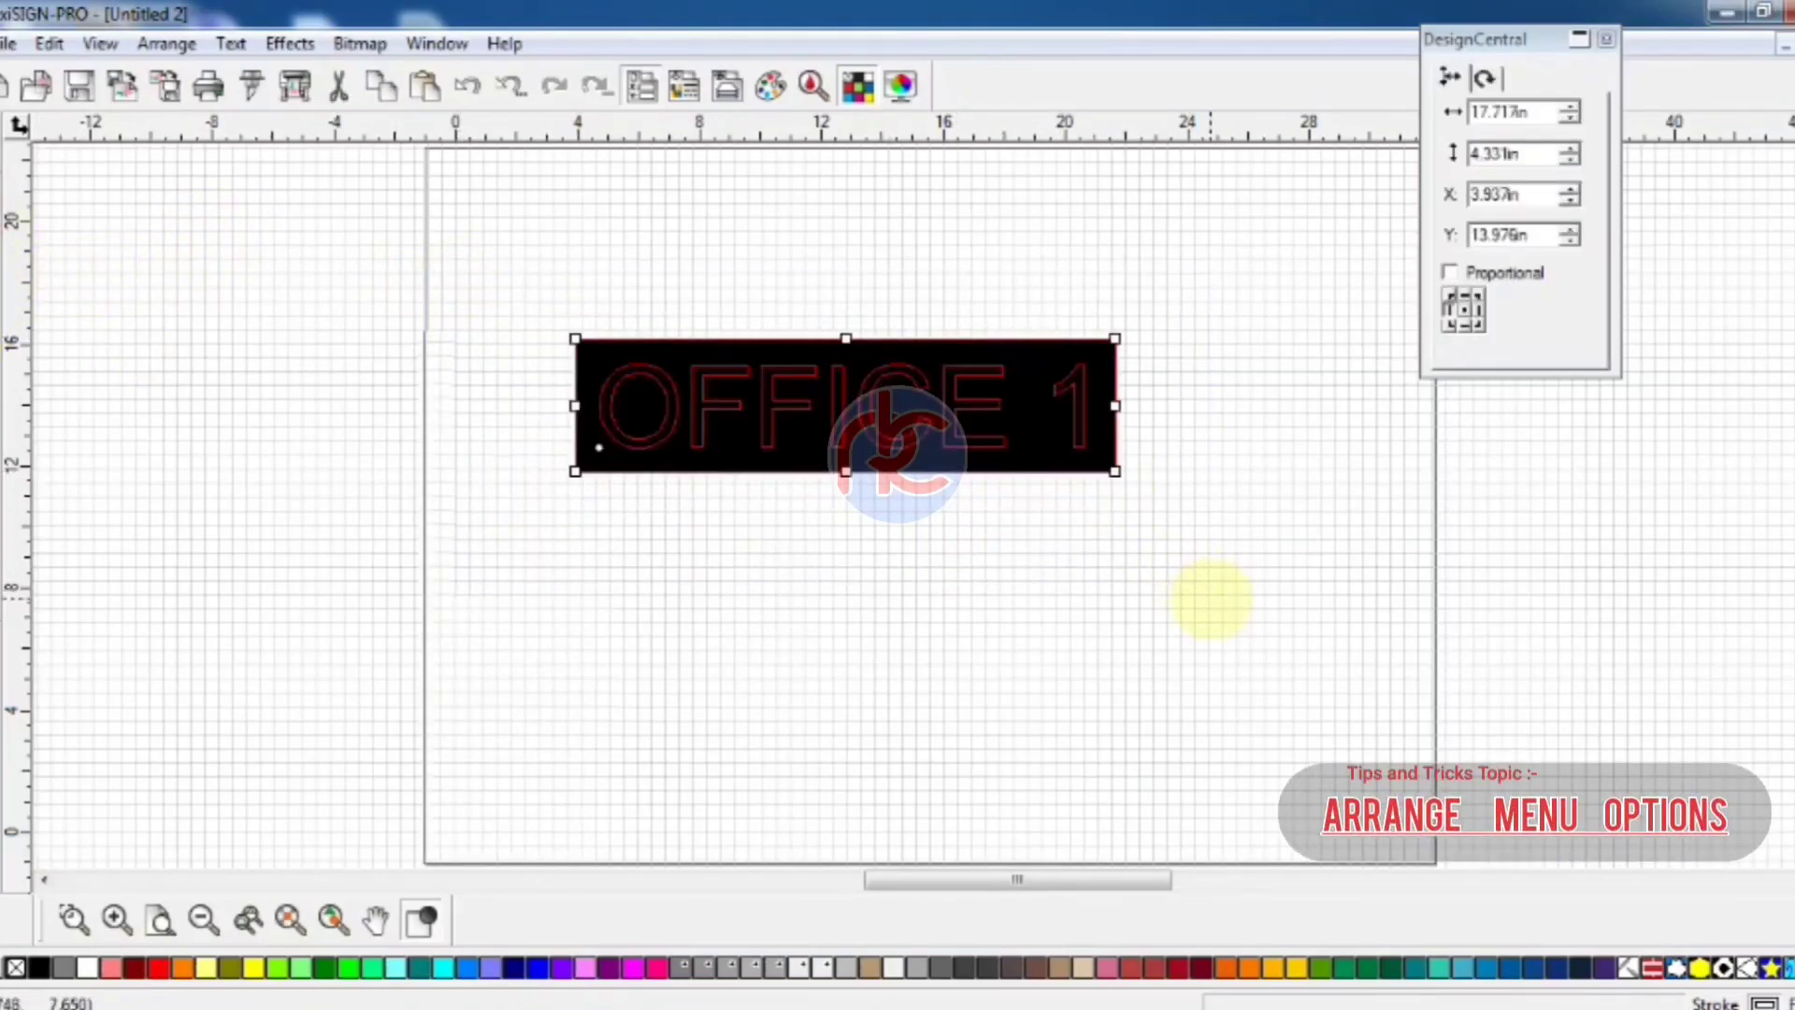
{"action": "key", "text": "Left"}
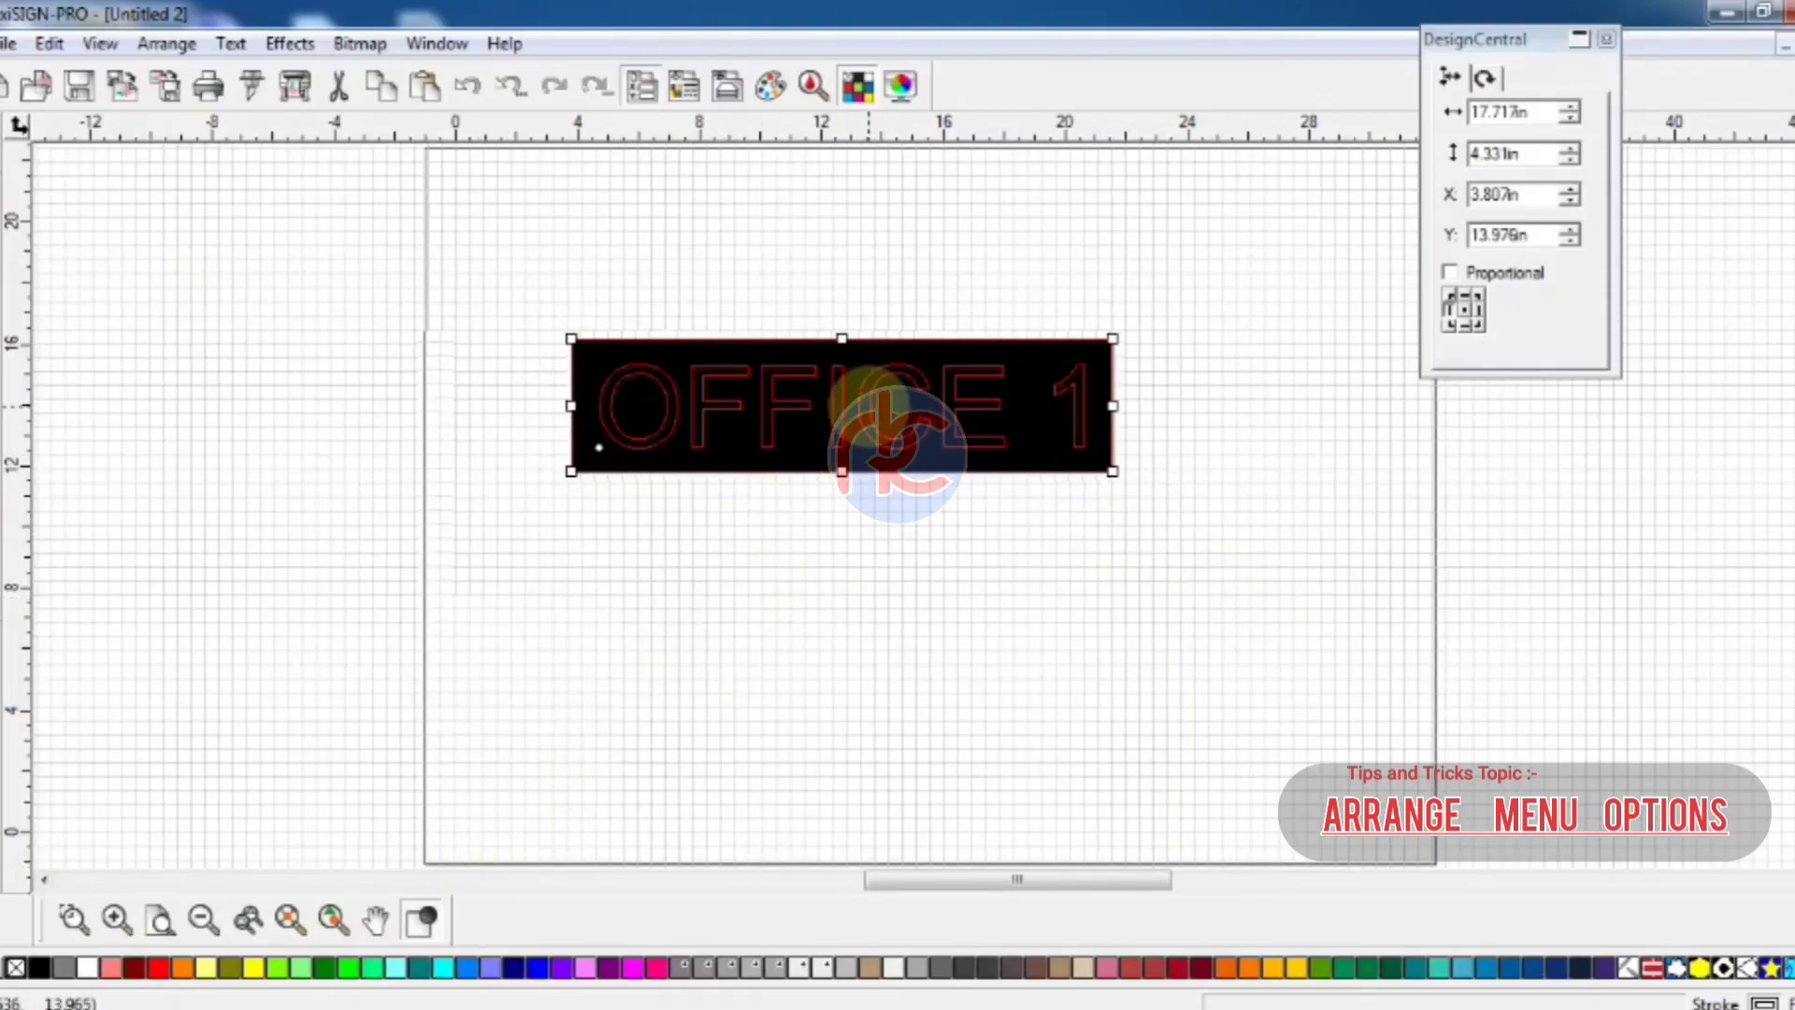
Duplicate the text and rectangle together and place the copy directly below the original pair
{"action": "left_click", "coordinate": [49, 43]}
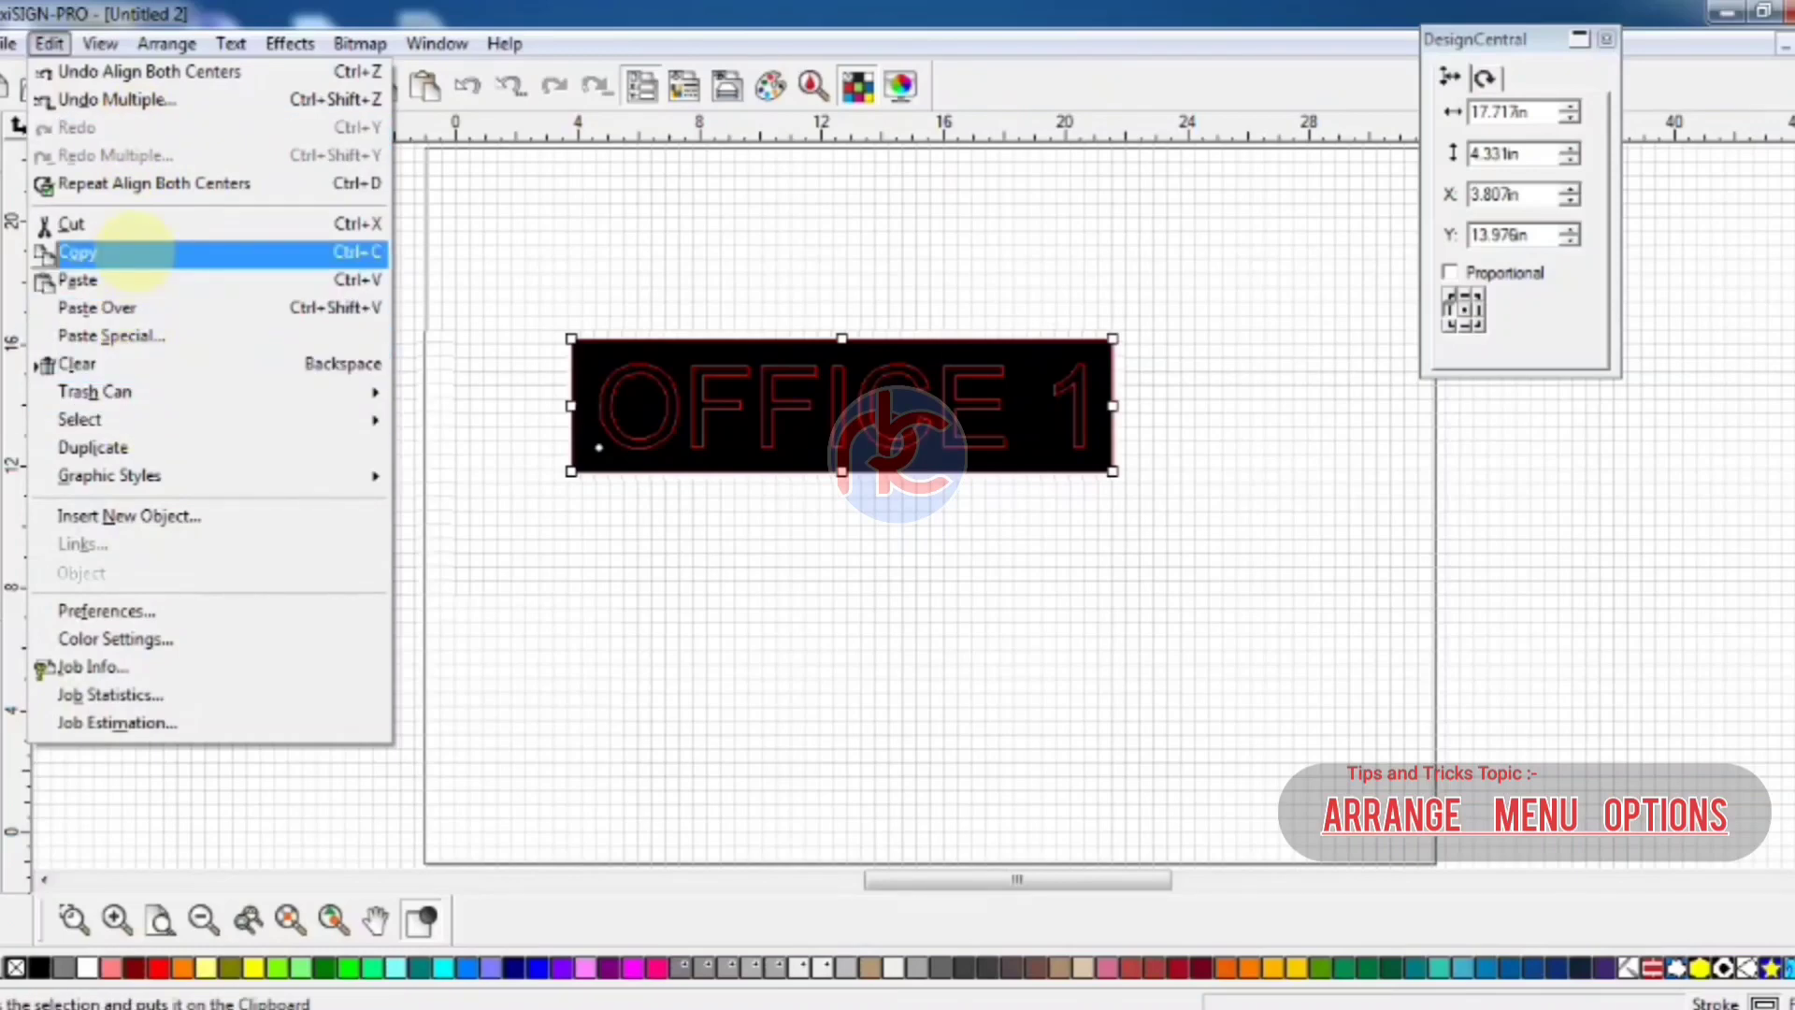
{"action": "left_click", "coordinate": [93, 447]}
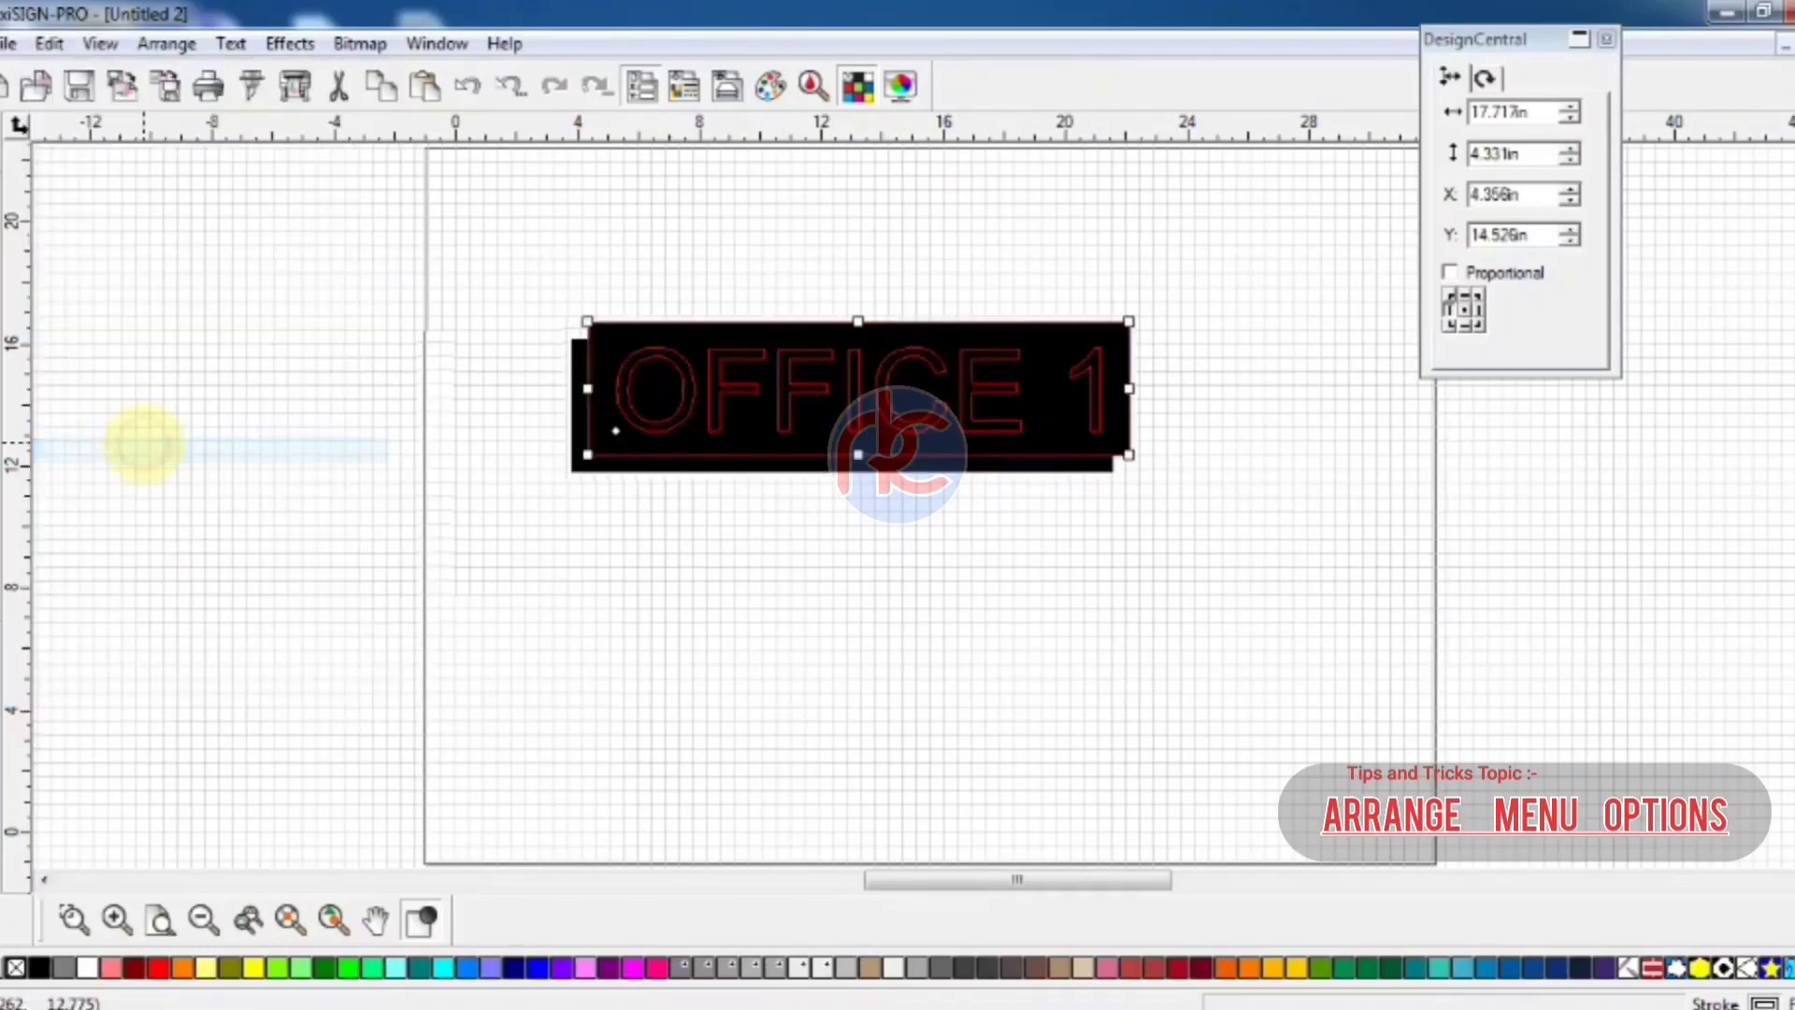
{"action": "left_click_drag", "start_coordinate": [913, 389], "coordinate": [902, 564]}
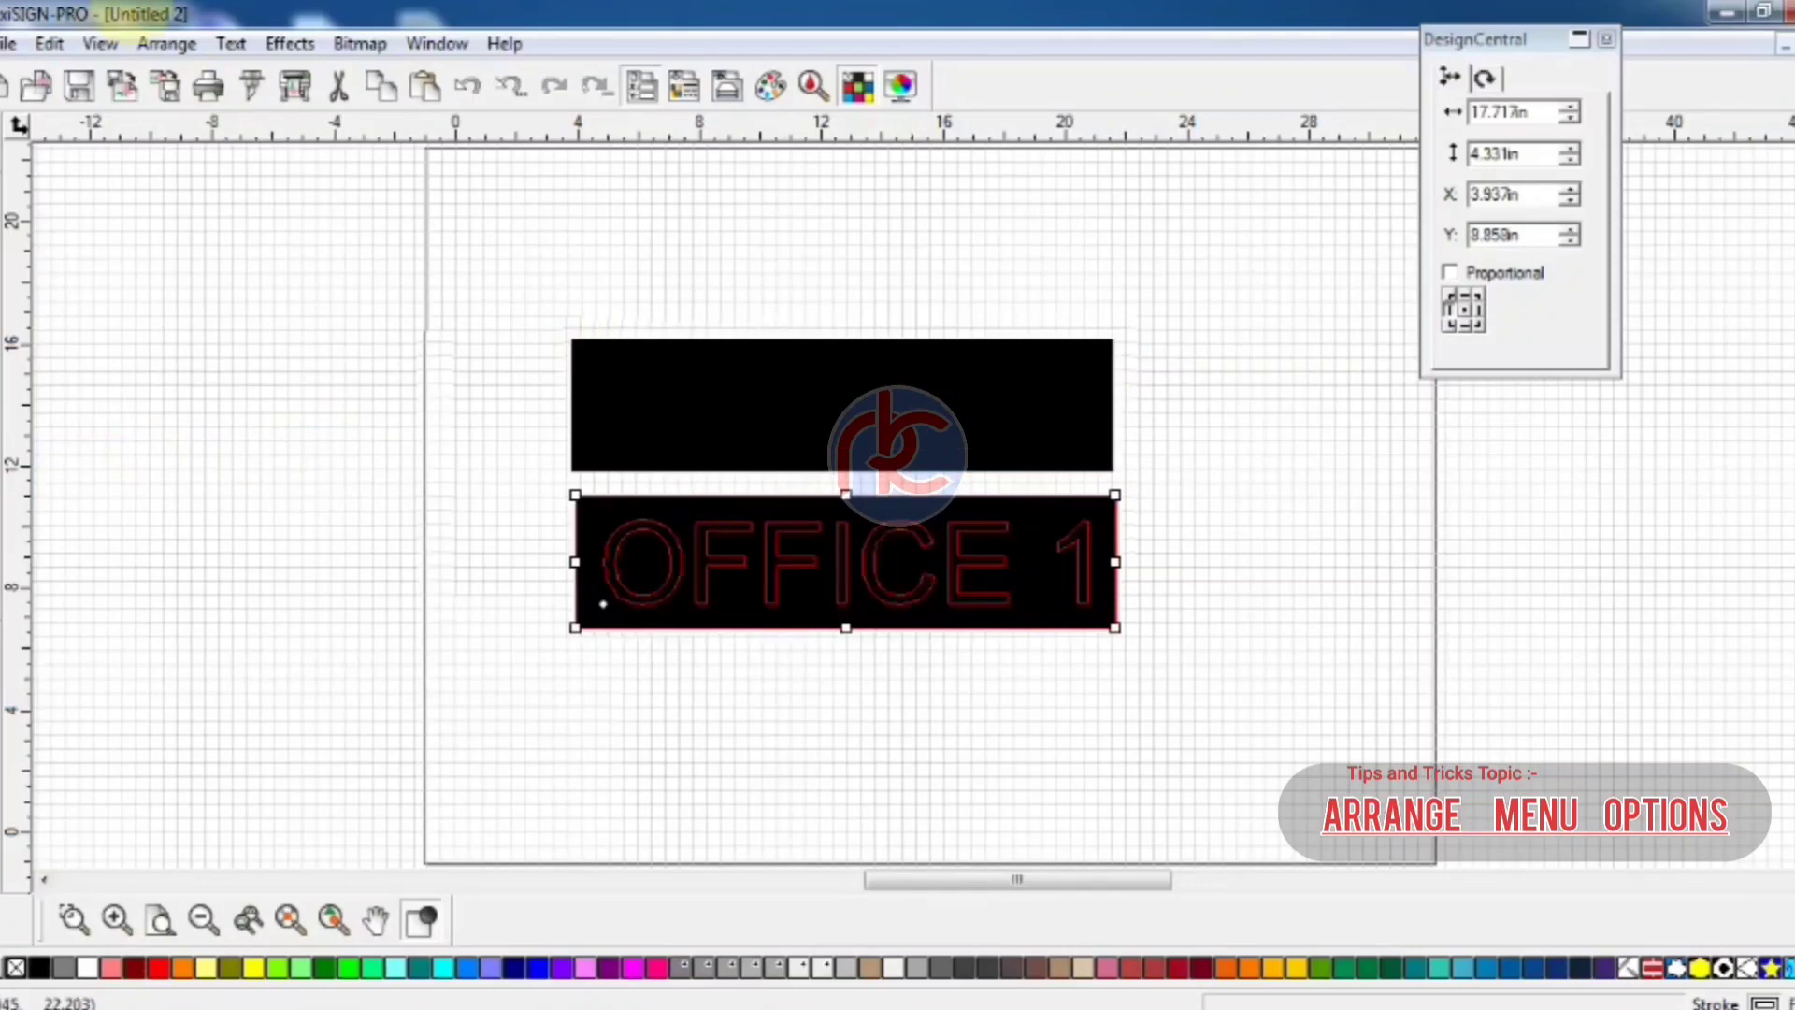
Compound the duplicated rectangle and text into a single cut-out shape
{"action": "left_click", "coordinate": [167, 43]}
{"action": "mouse_move", "coordinate": [201, 100]}
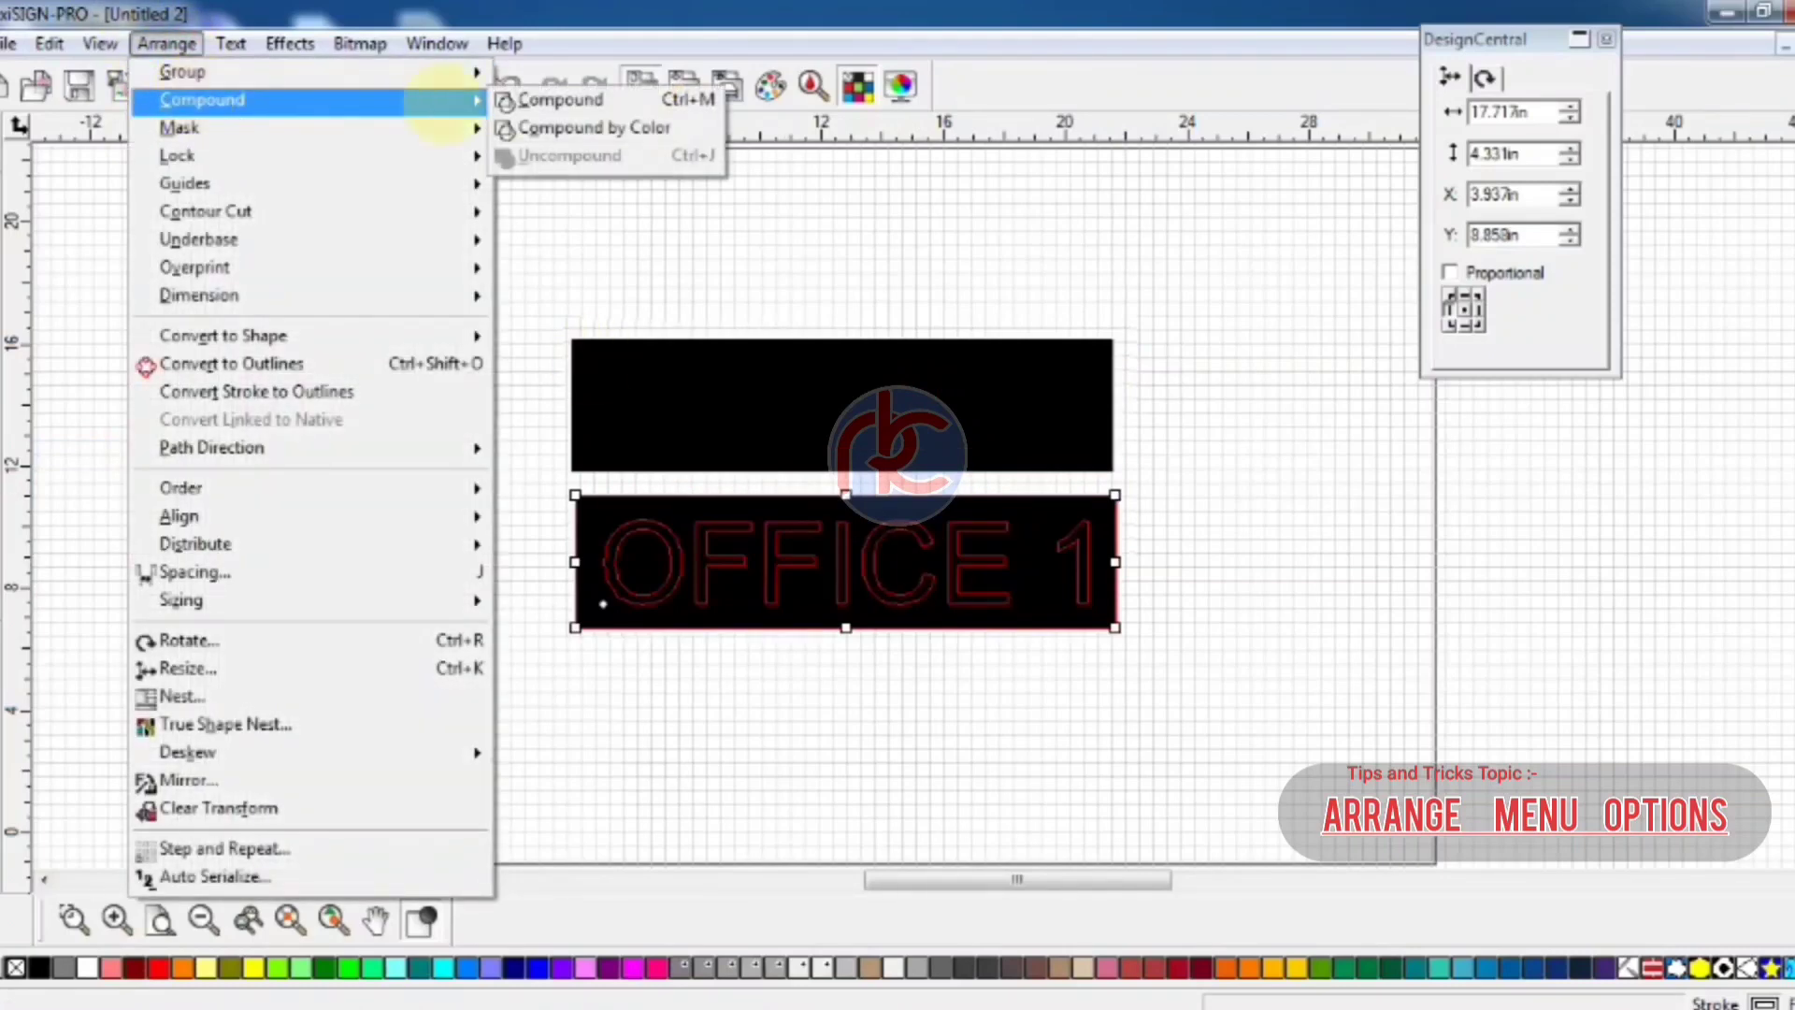
{"action": "left_click", "coordinate": [510, 99]}
Move the original black rectangle off the "OFFICE 1" text to just above it, at about X 3.543, Y 19.094 in
{"action": "left_click", "coordinate": [733, 389]}
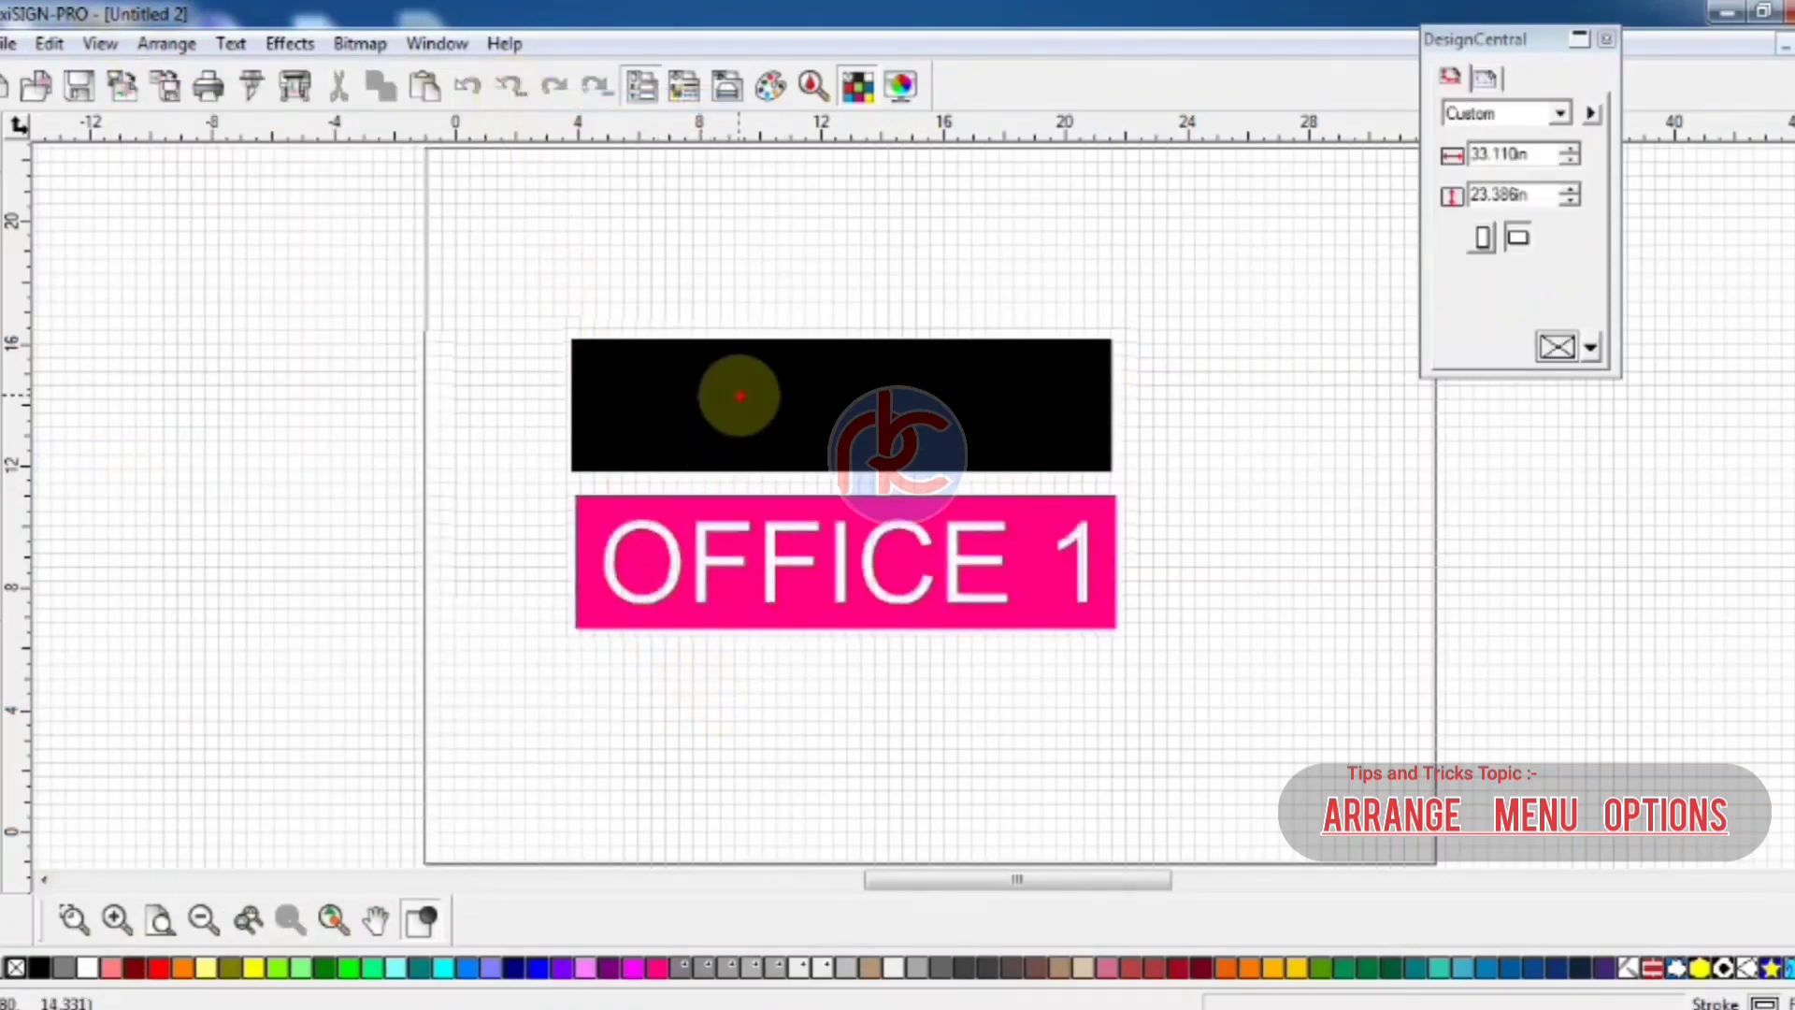
{"action": "left_click_drag", "start_coordinate": [496, 306], "coordinate": [1145, 479]}
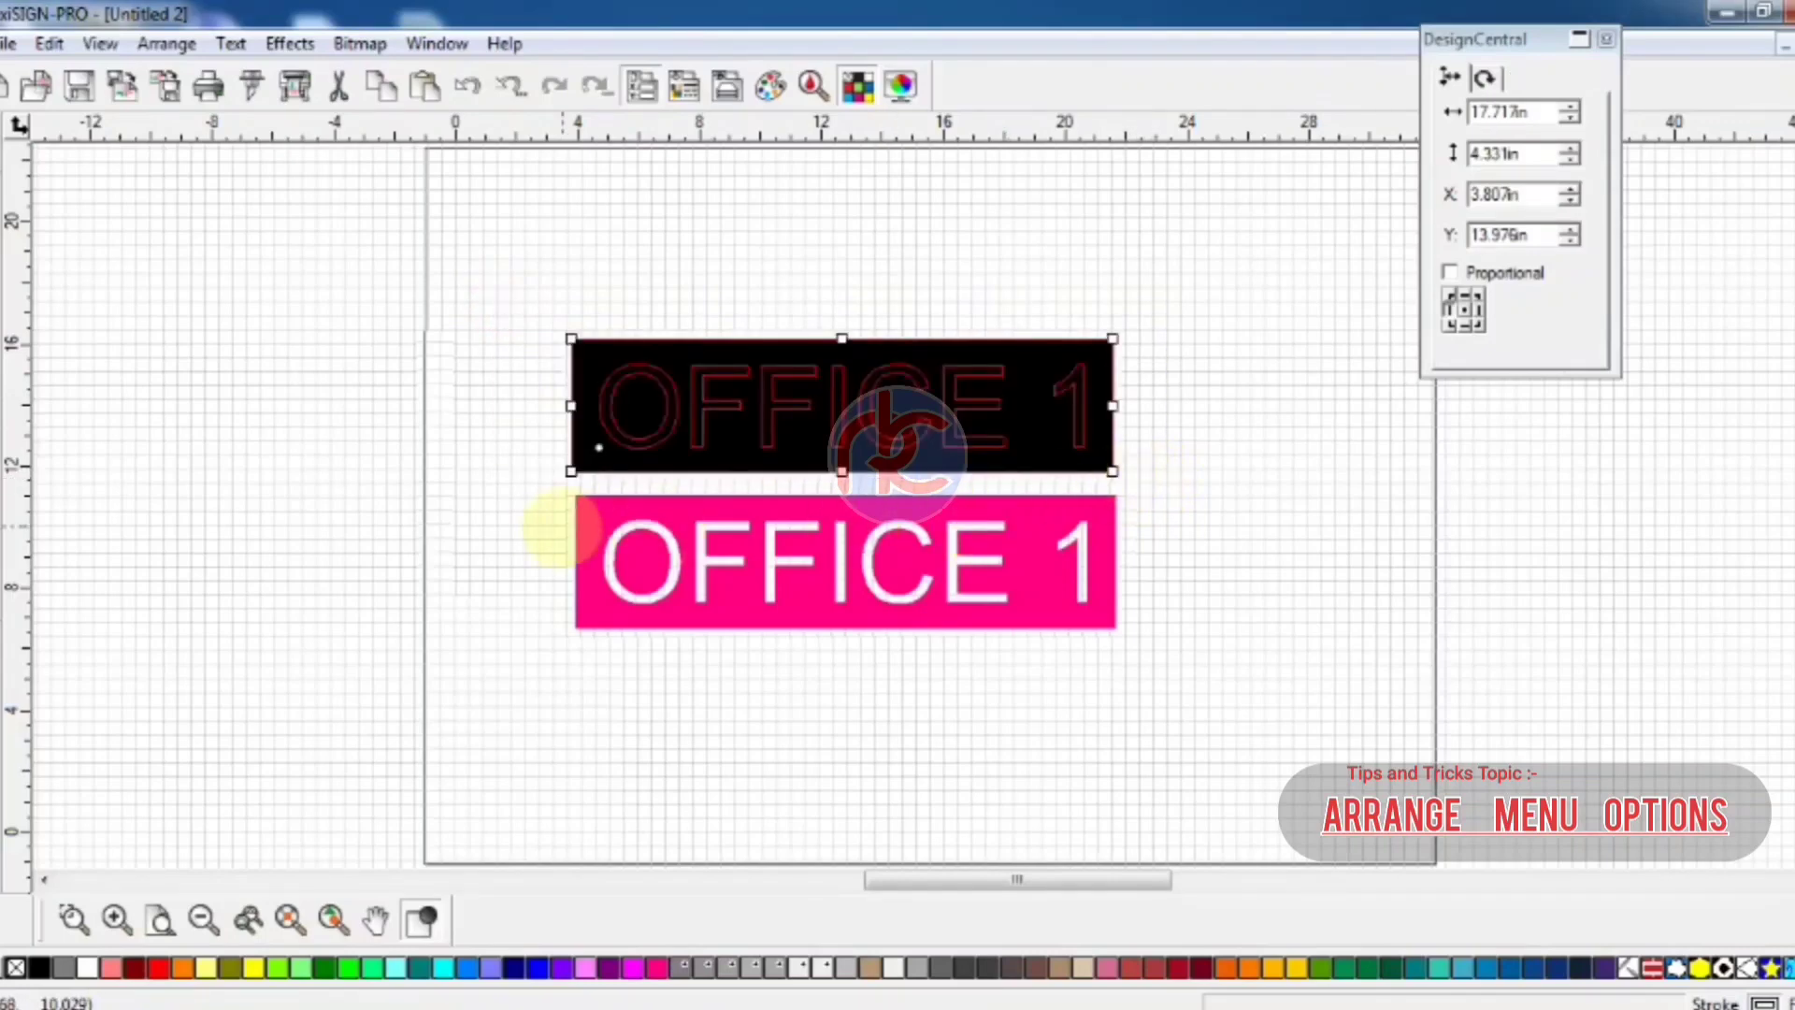
{"action": "left_click", "coordinate": [541, 535]}
{"action": "left_click", "coordinate": [776, 458]}
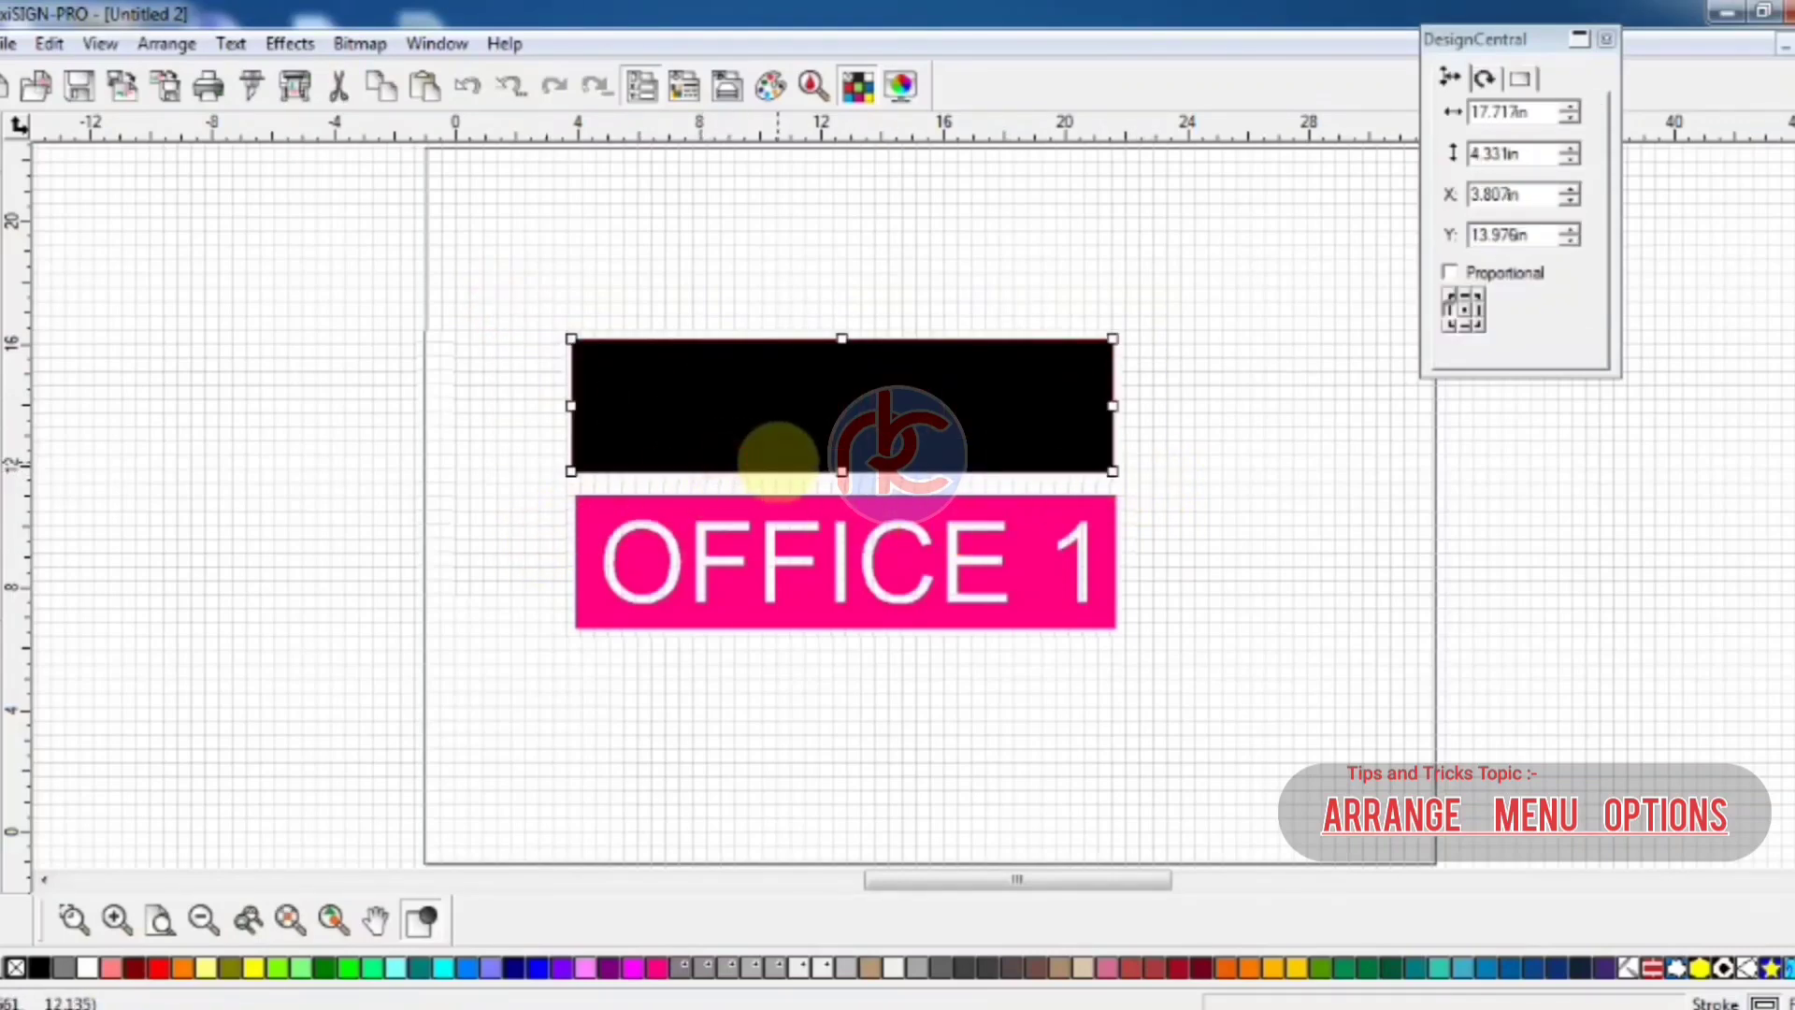
{"action": "left_click_drag", "start_coordinate": [813, 361], "coordinate": [807, 298]}
Fill the uncovered "OFFICE 1" text with blue
{"action": "left_click", "coordinate": [549, 368]}
{"action": "left_click", "coordinate": [641, 400]}
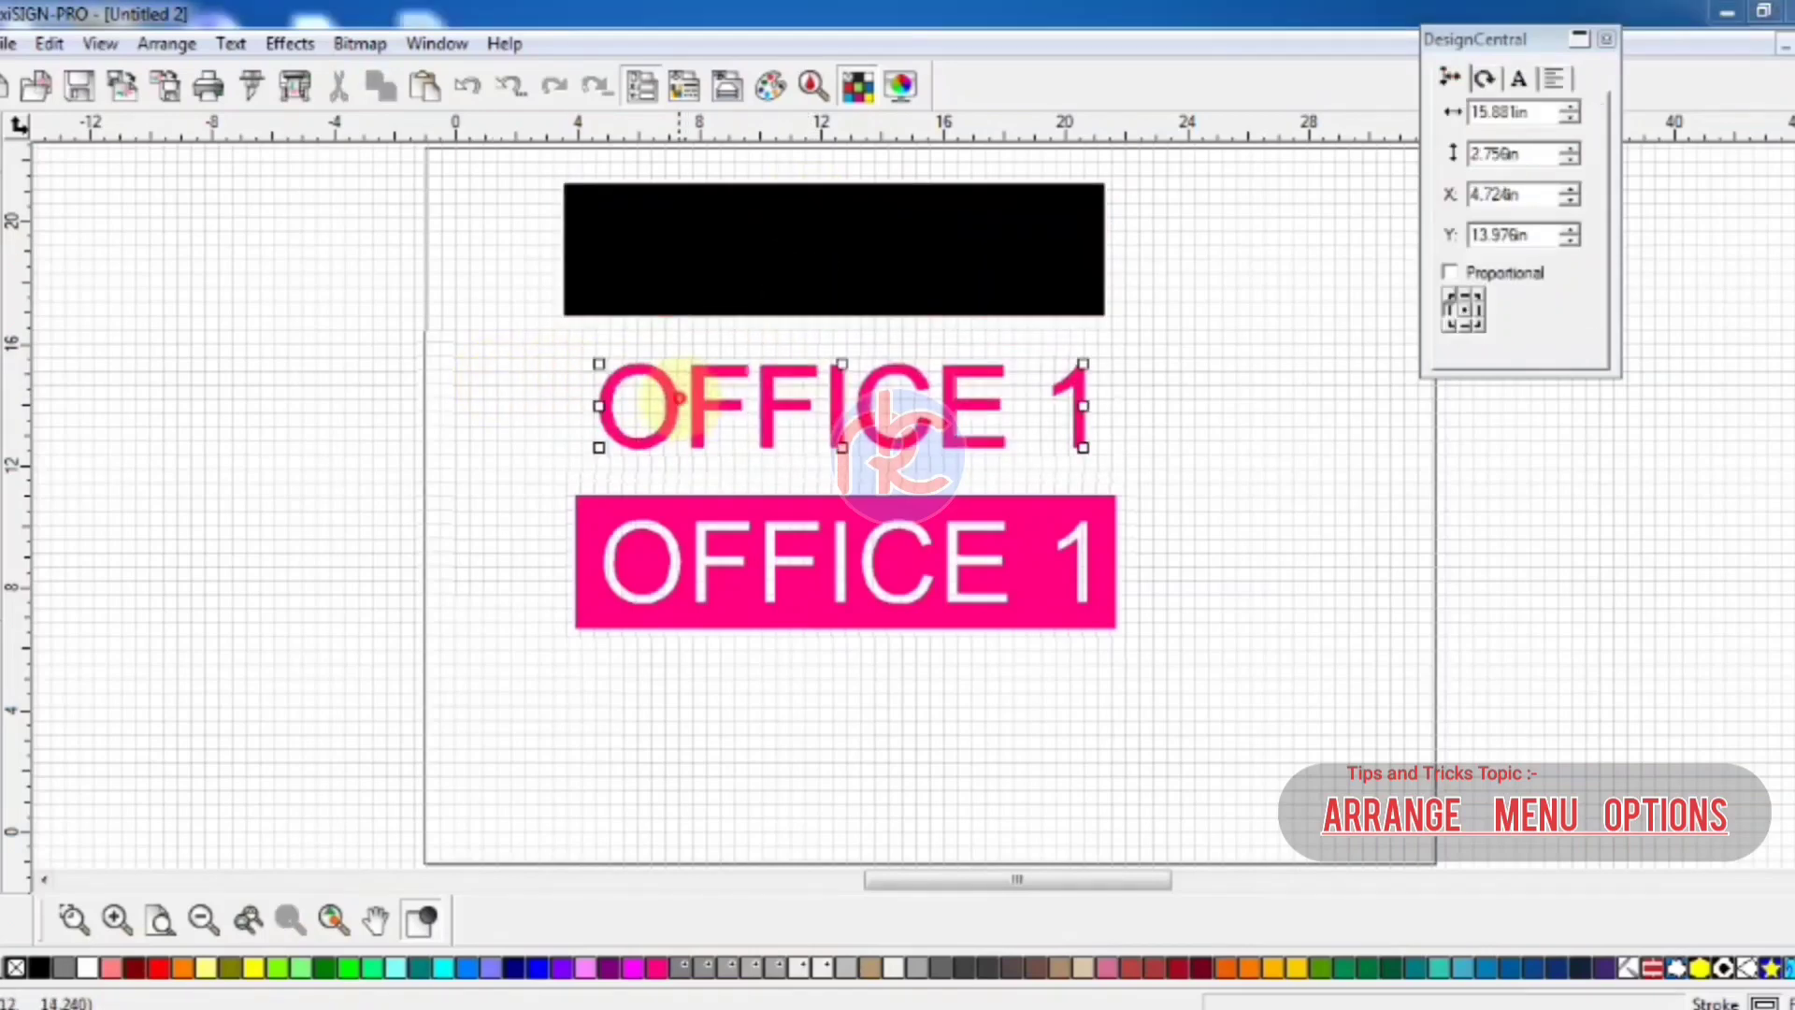
{"action": "left_click", "coordinate": [468, 967]}
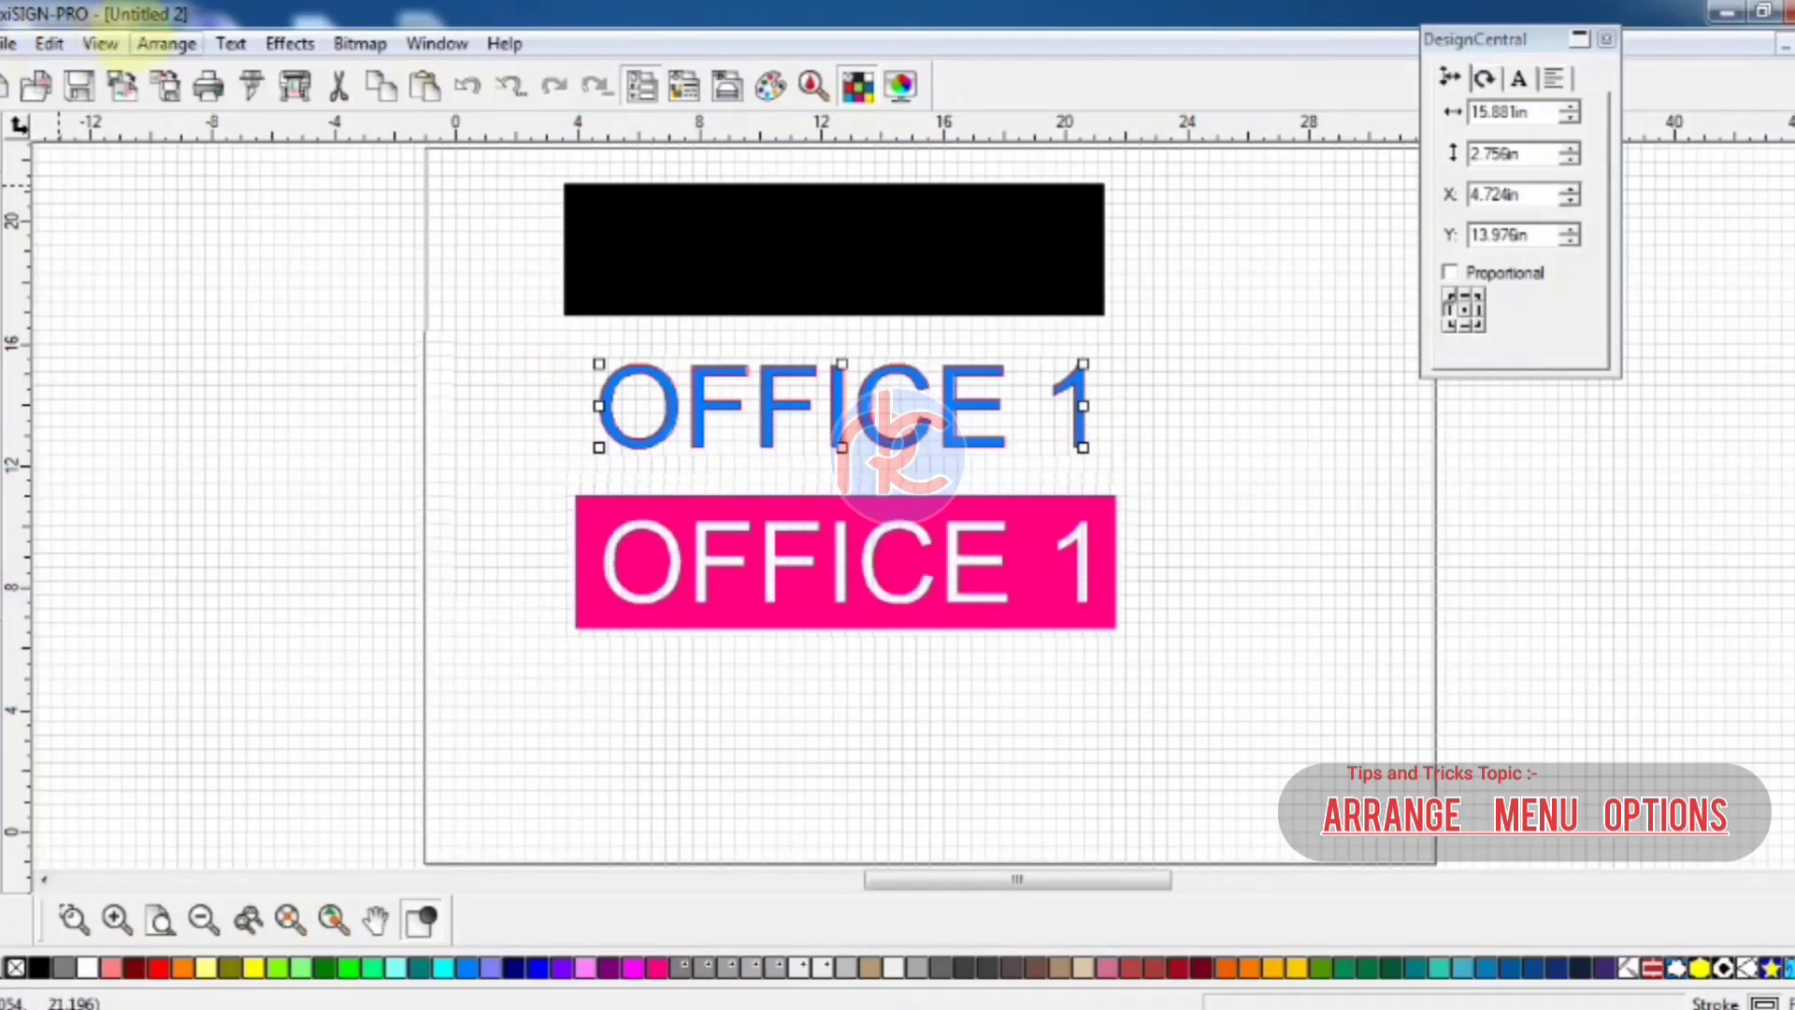
Lock the blue "OFFICE 1" text against changes
{"action": "left_click", "coordinate": [150, 44]}
{"action": "mouse_move", "coordinate": [217, 99]}
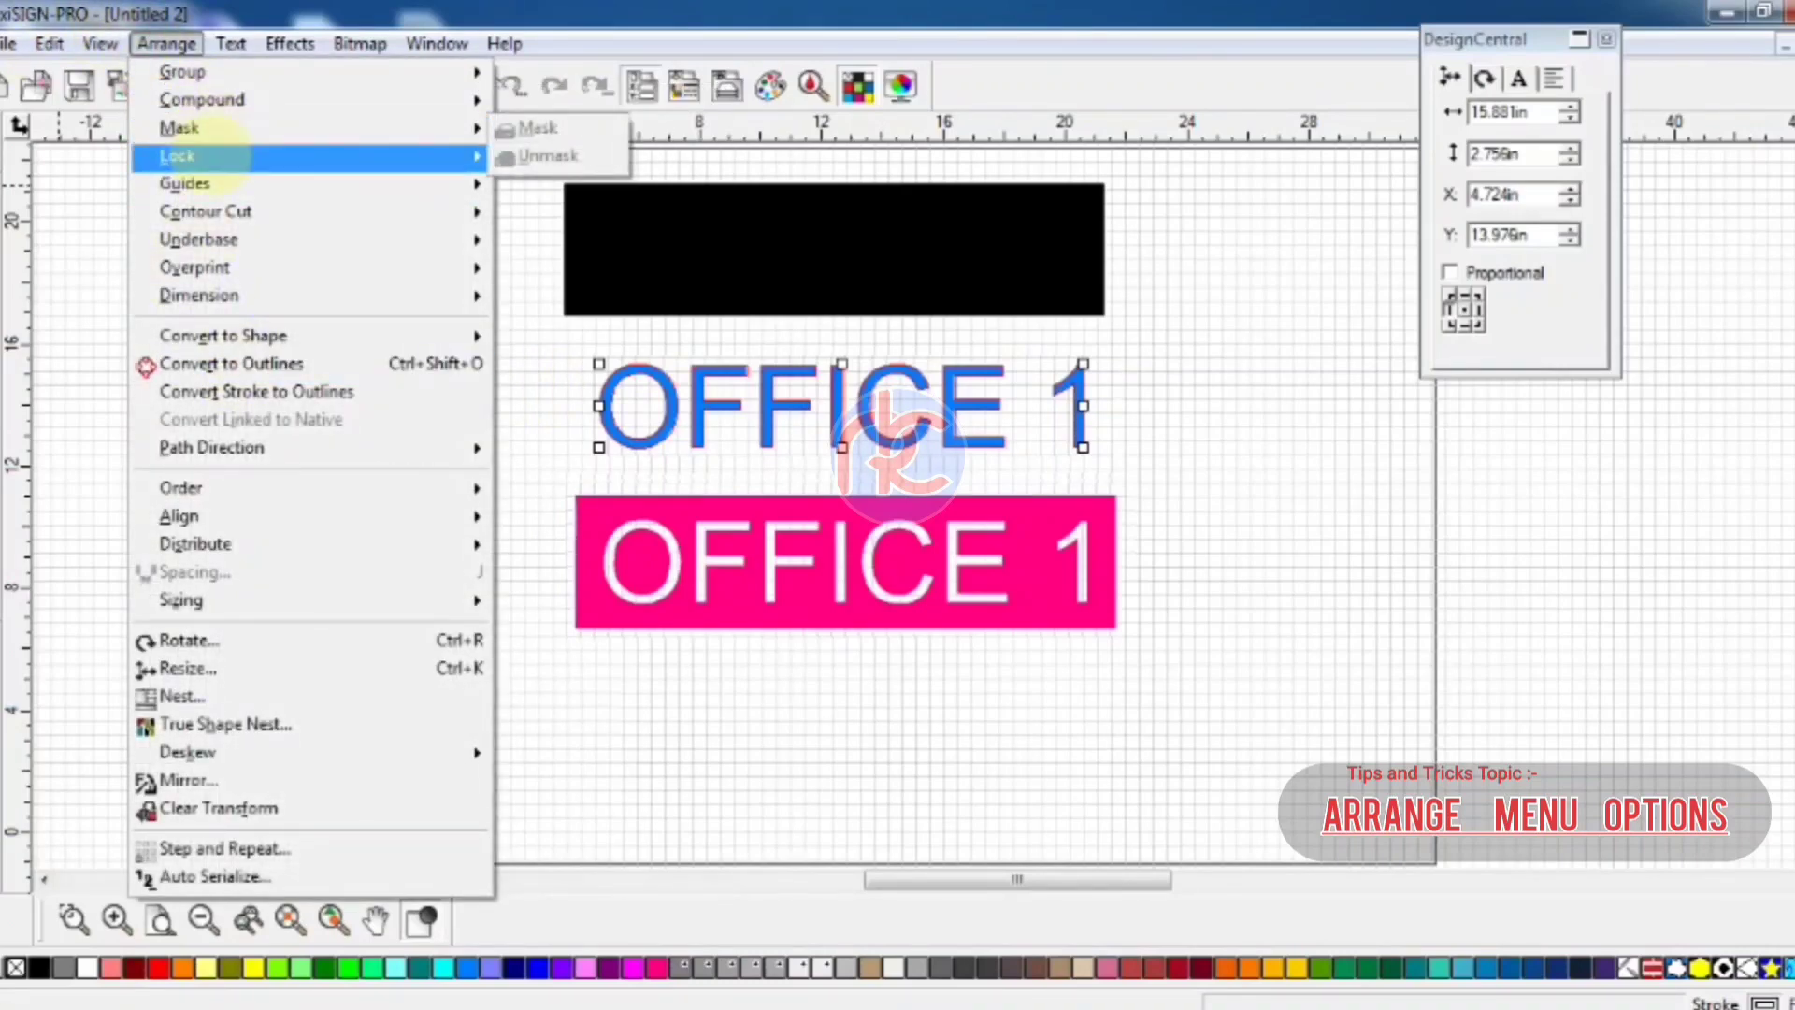
{"action": "mouse_move", "coordinate": [207, 157]}
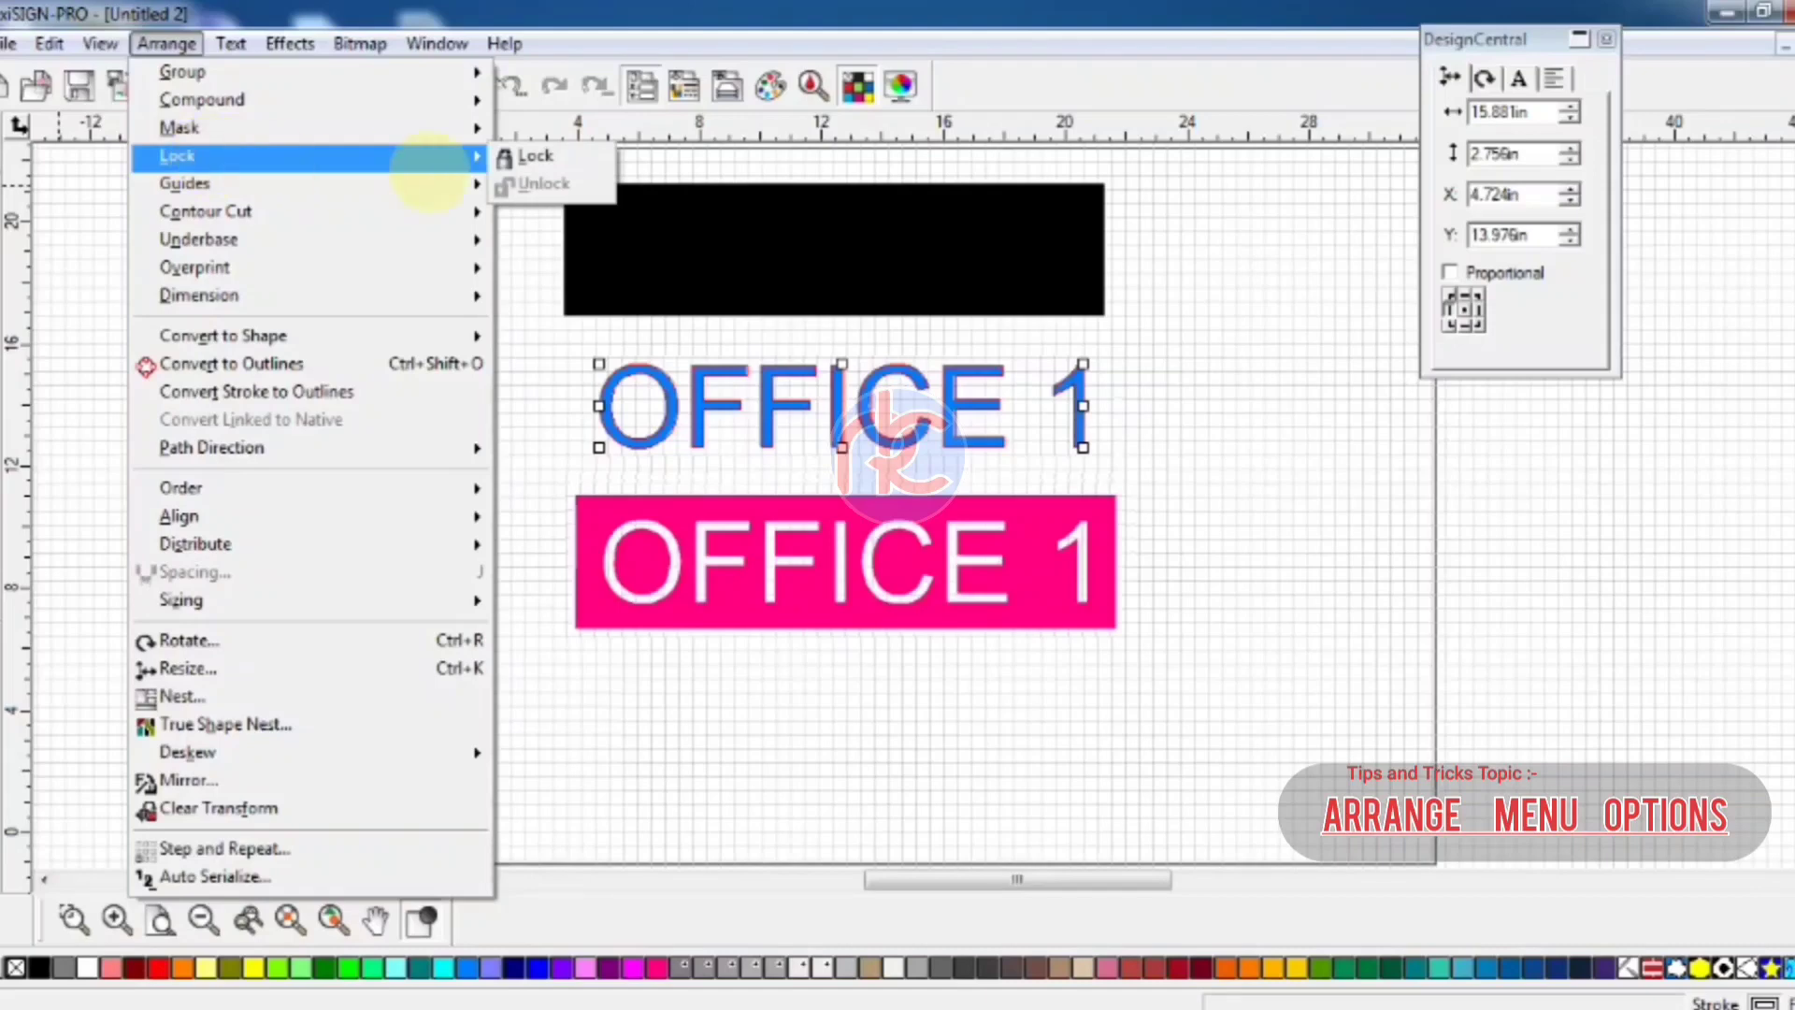
{"action": "left_click", "coordinate": [531, 156]}
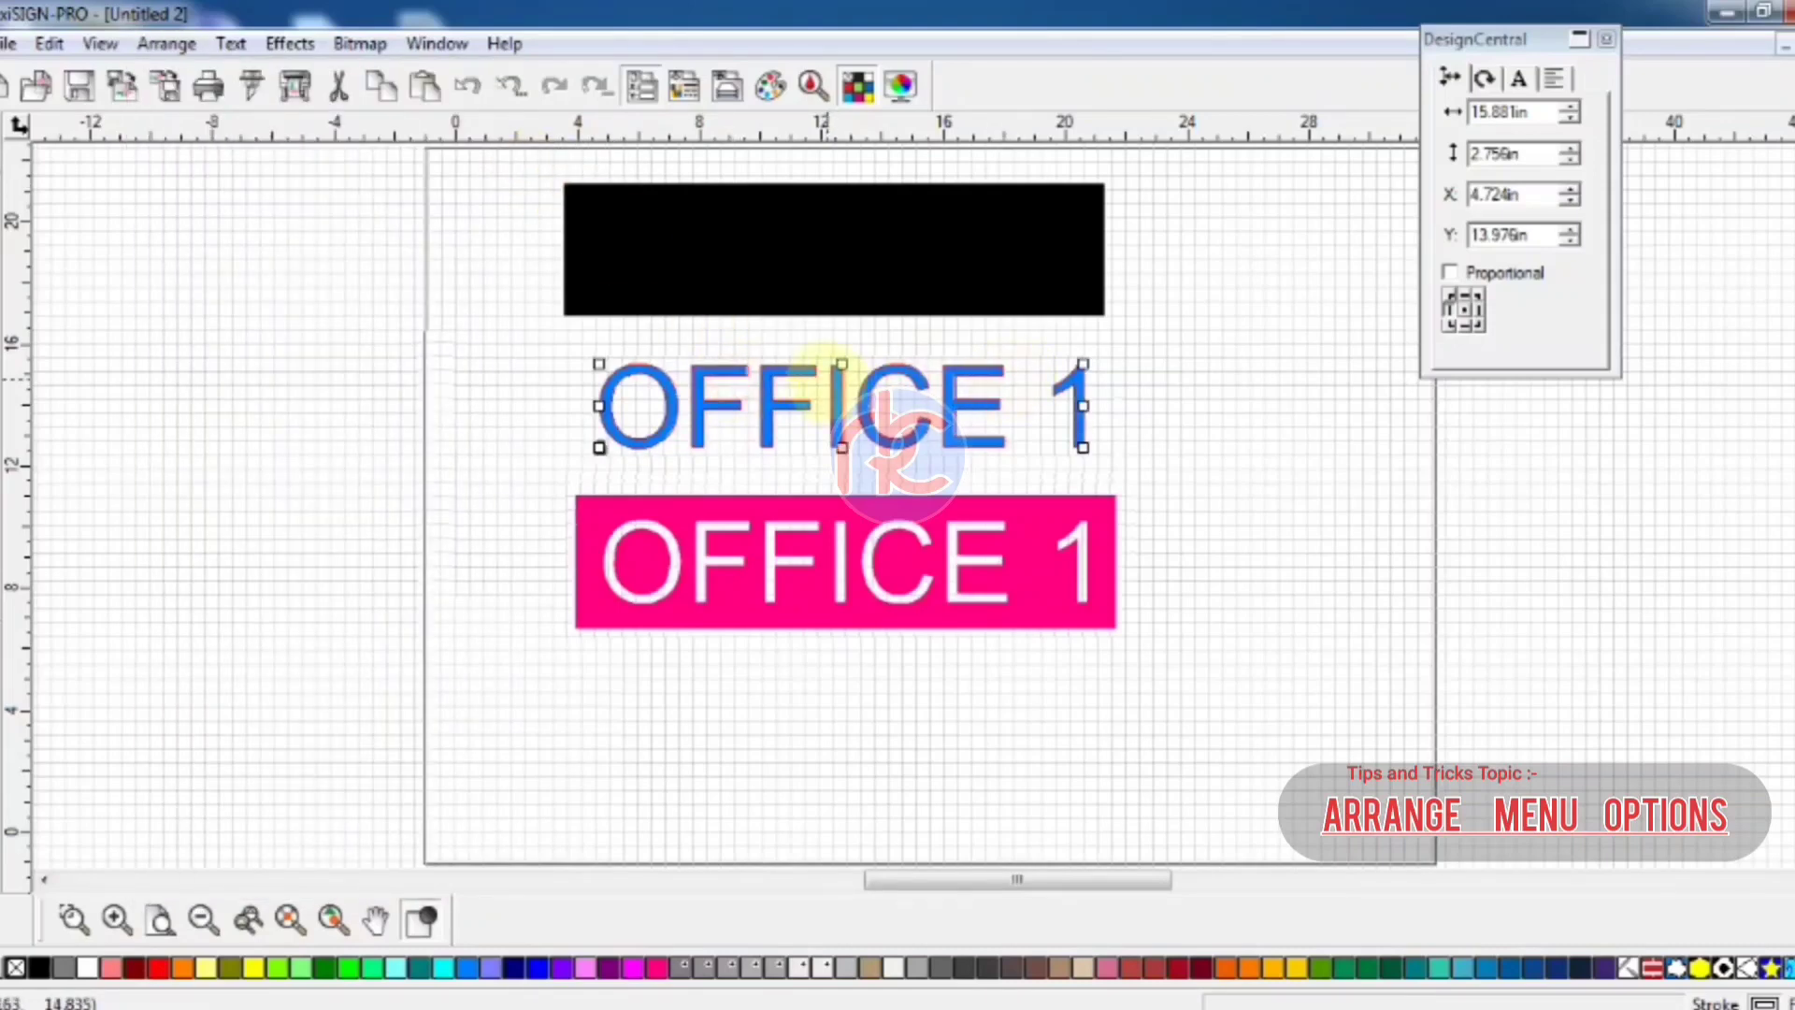
{"action": "left_click", "coordinate": [654, 402]}
Lock the pink compound shape against changes
{"action": "left_click", "coordinate": [603, 519]}
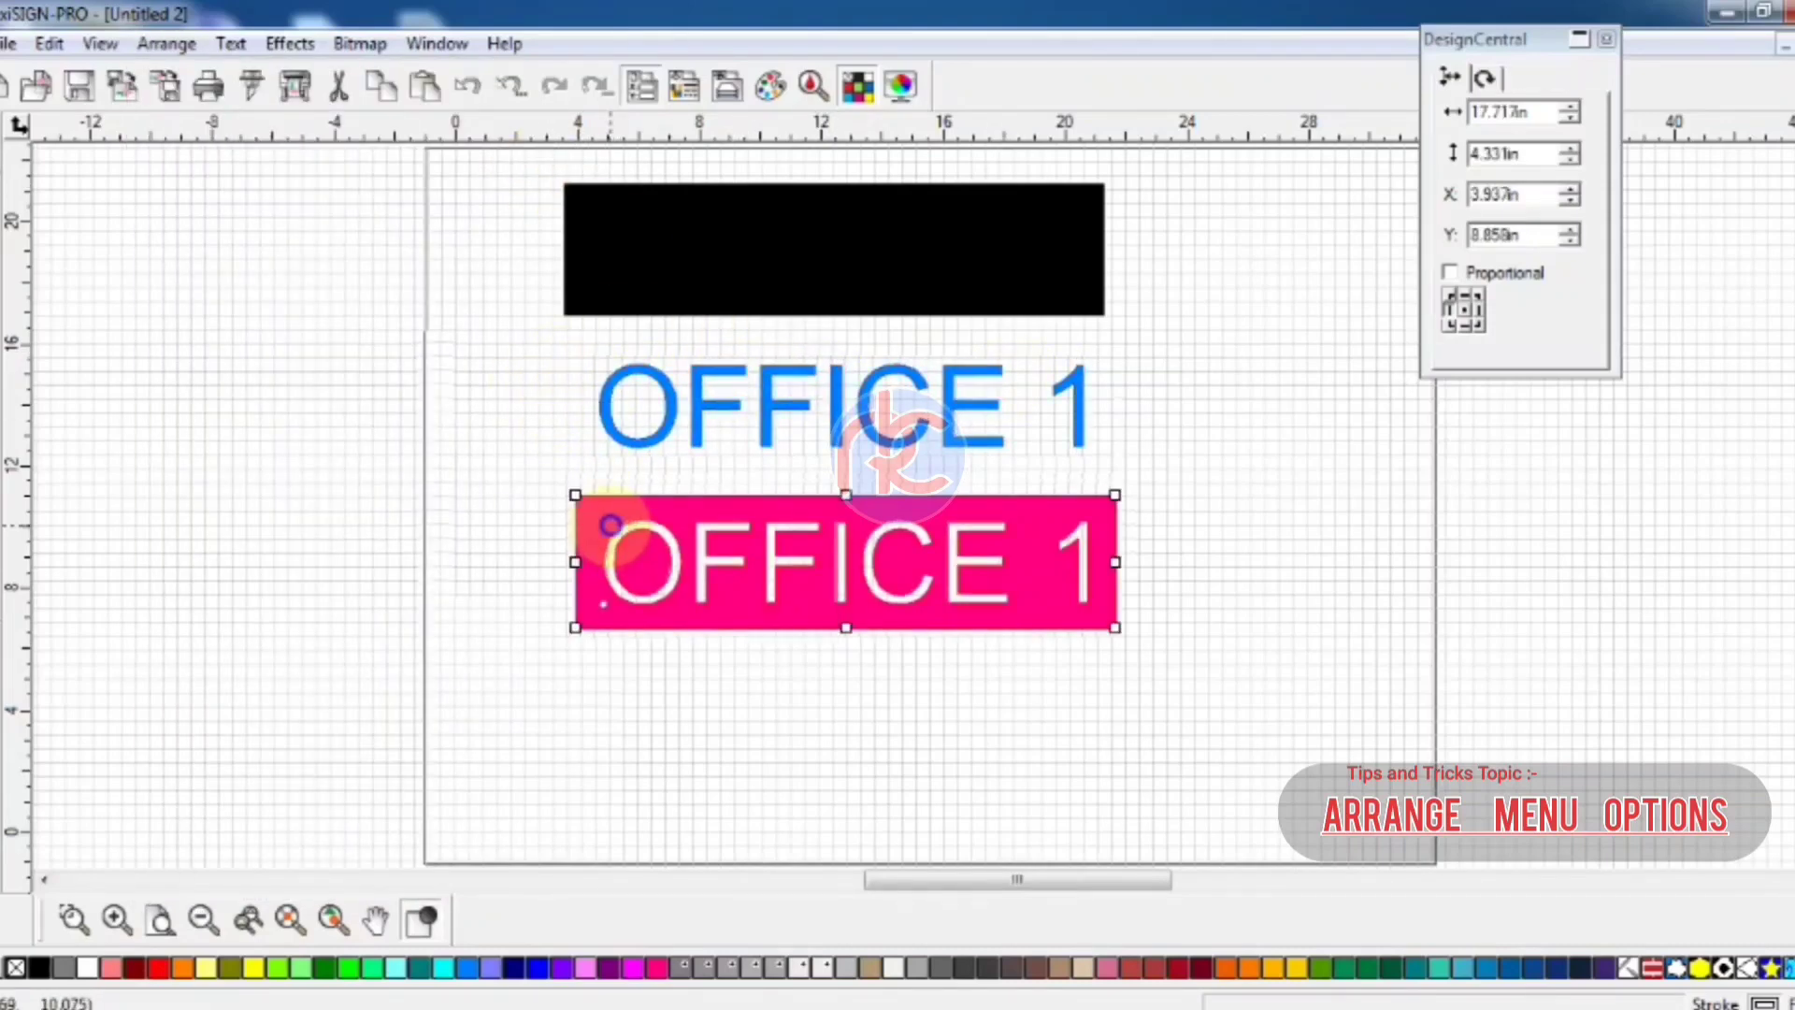
{"action": "right_click", "coordinate": [607, 524]}
{"action": "mouse_move", "coordinate": [697, 895]}
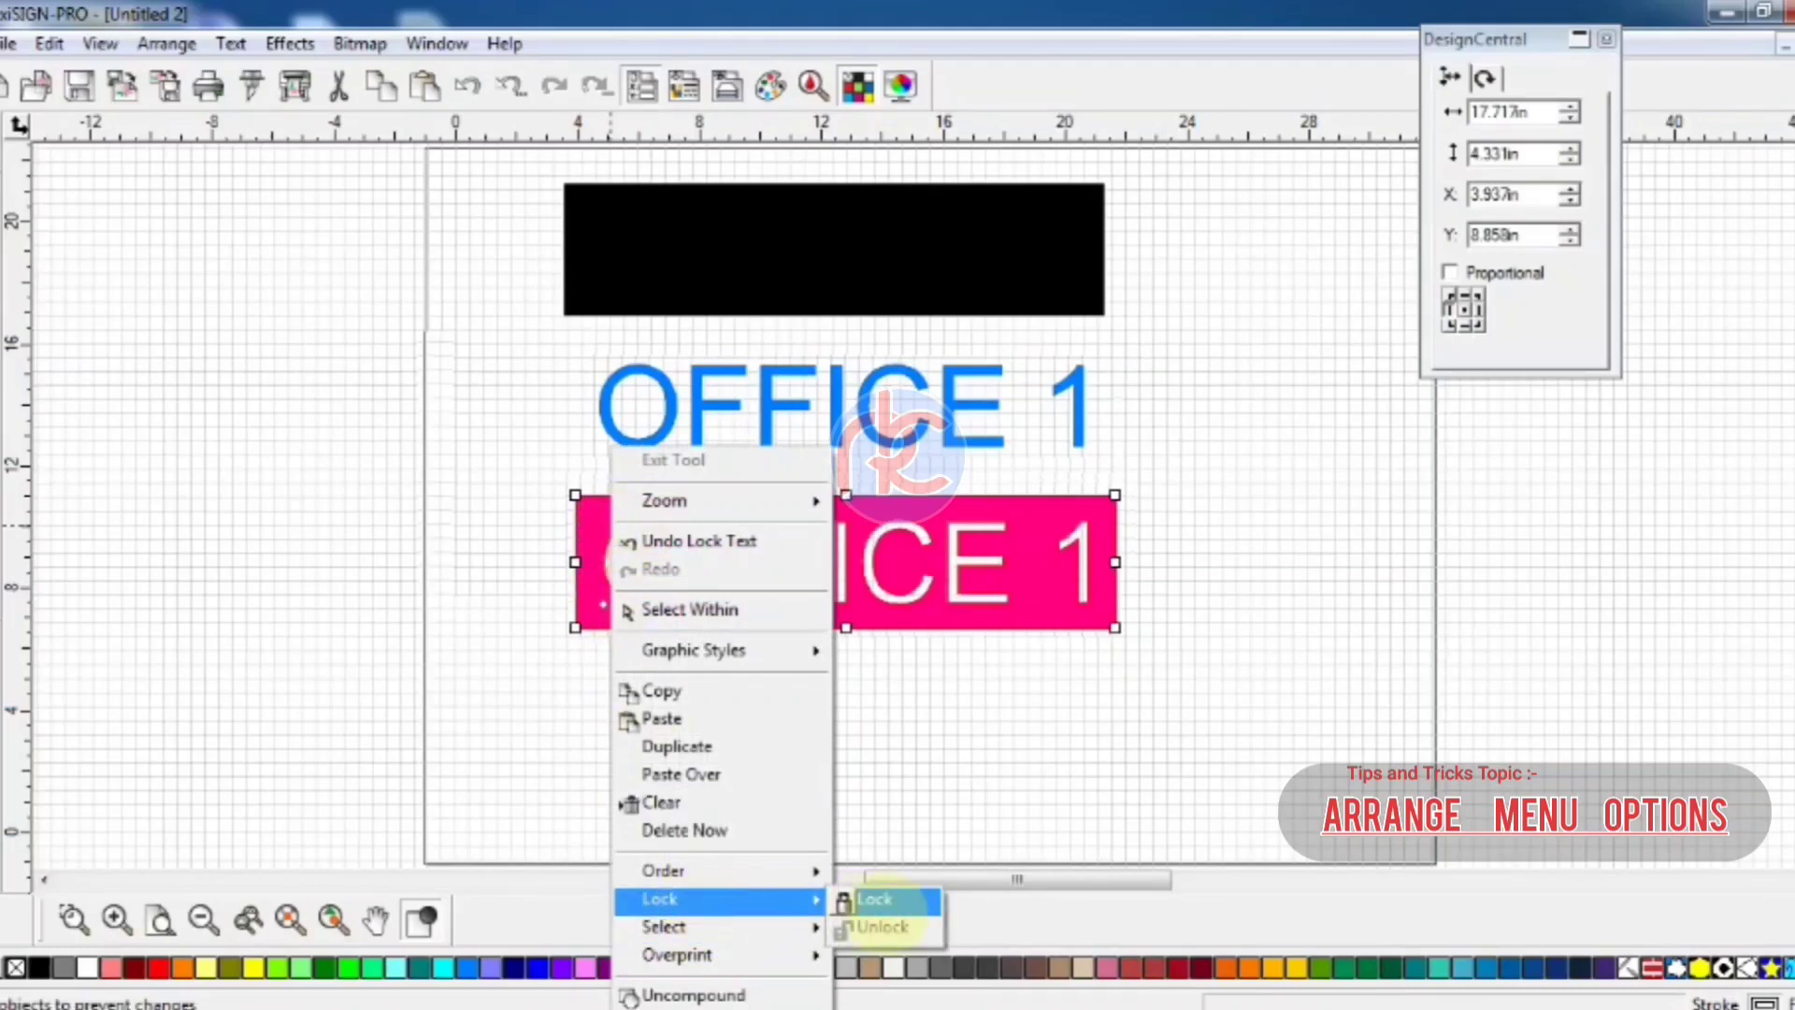
{"action": "left_click", "coordinate": [883, 897]}
Unlock the pink compound and shift it down and right to about X 5.118, Y 7.677 in
{"action": "right_click", "coordinate": [721, 594]}
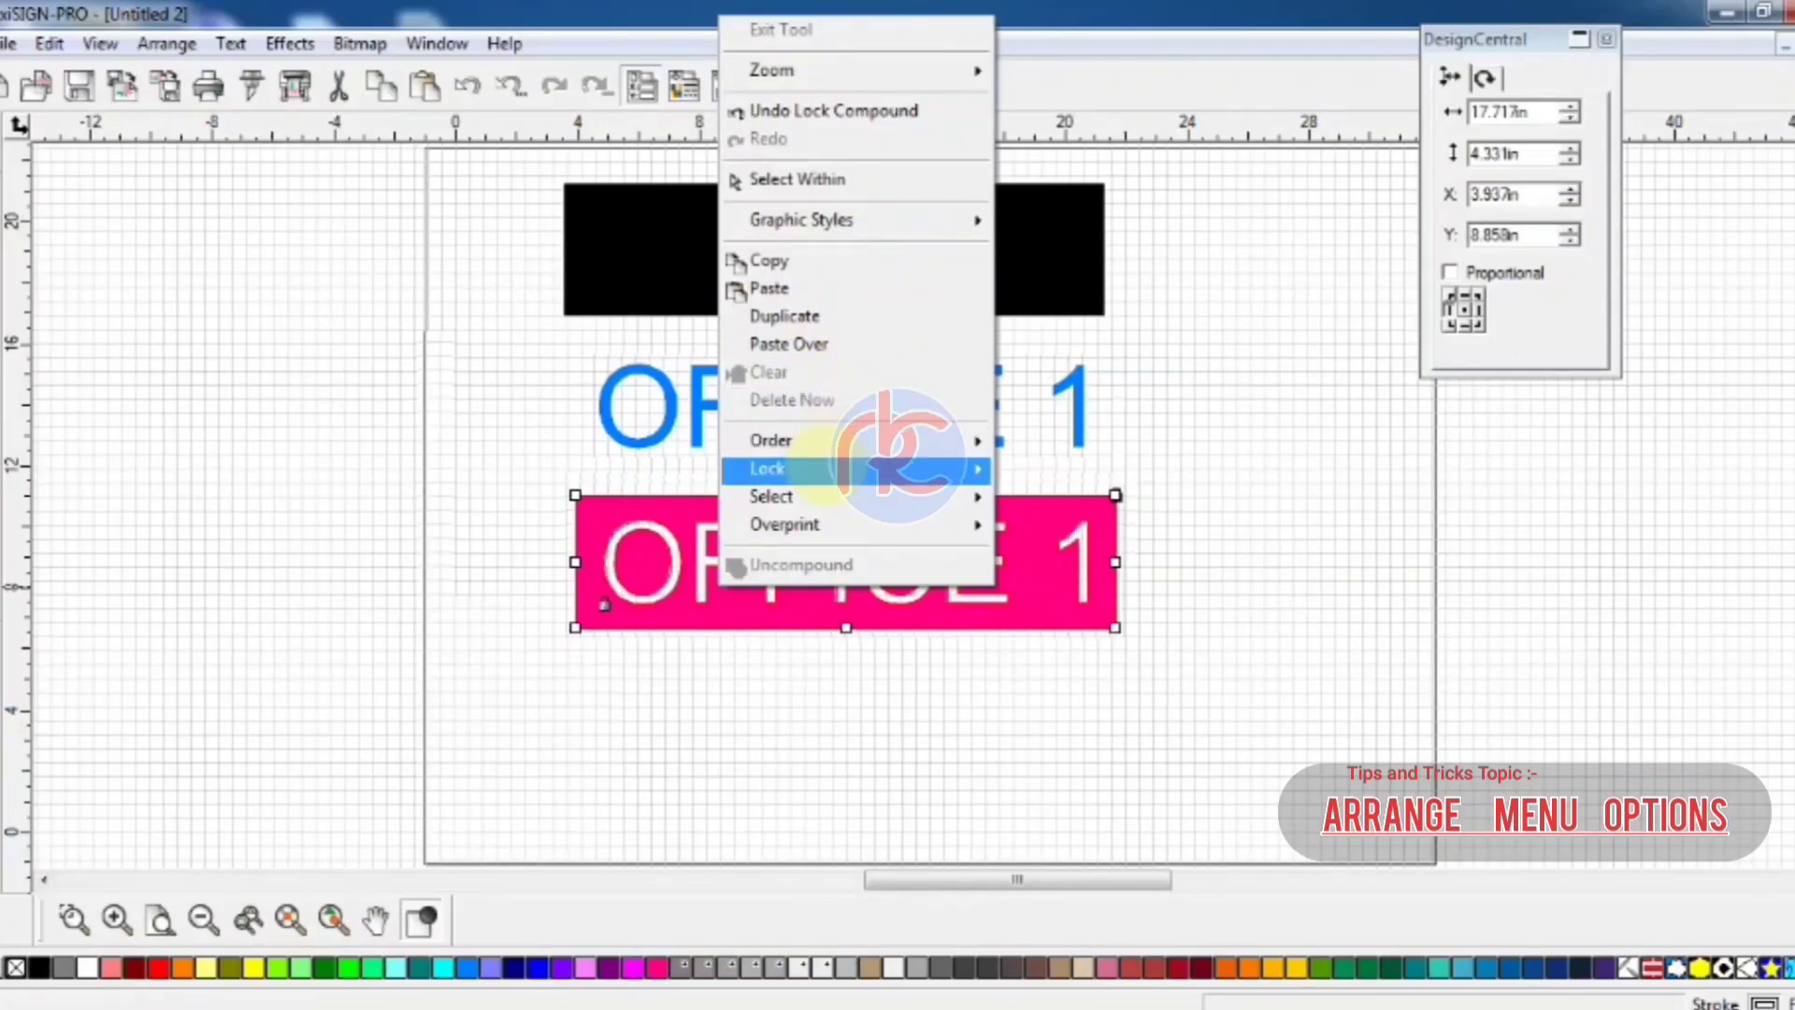
{"action": "mouse_move", "coordinate": [972, 468]}
{"action": "left_click", "coordinate": [1037, 497]}
{"action": "left_click_drag", "start_coordinate": [995, 538], "coordinate": [1031, 573]}
Unlock the blue text and shift it down and left to about X 3.016, Y 13.189 in
{"action": "right_click", "coordinate": [895, 380]}
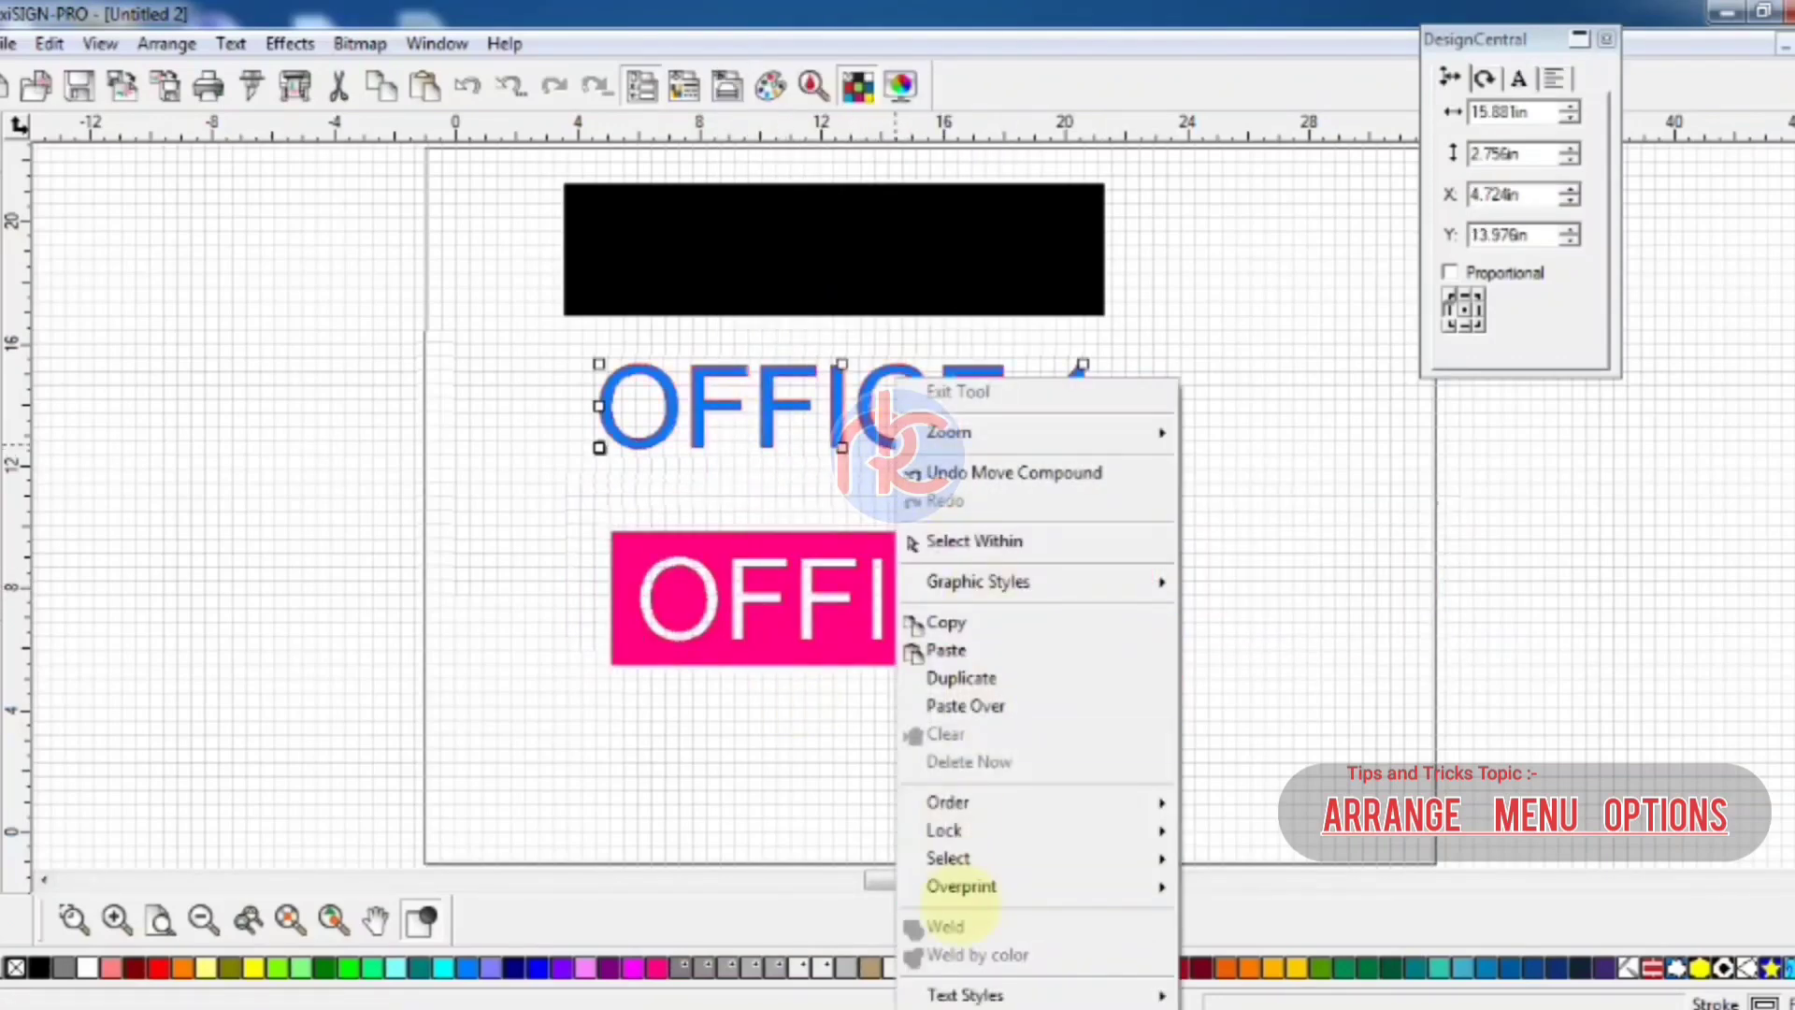
{"action": "left_click", "coordinate": [1220, 854]}
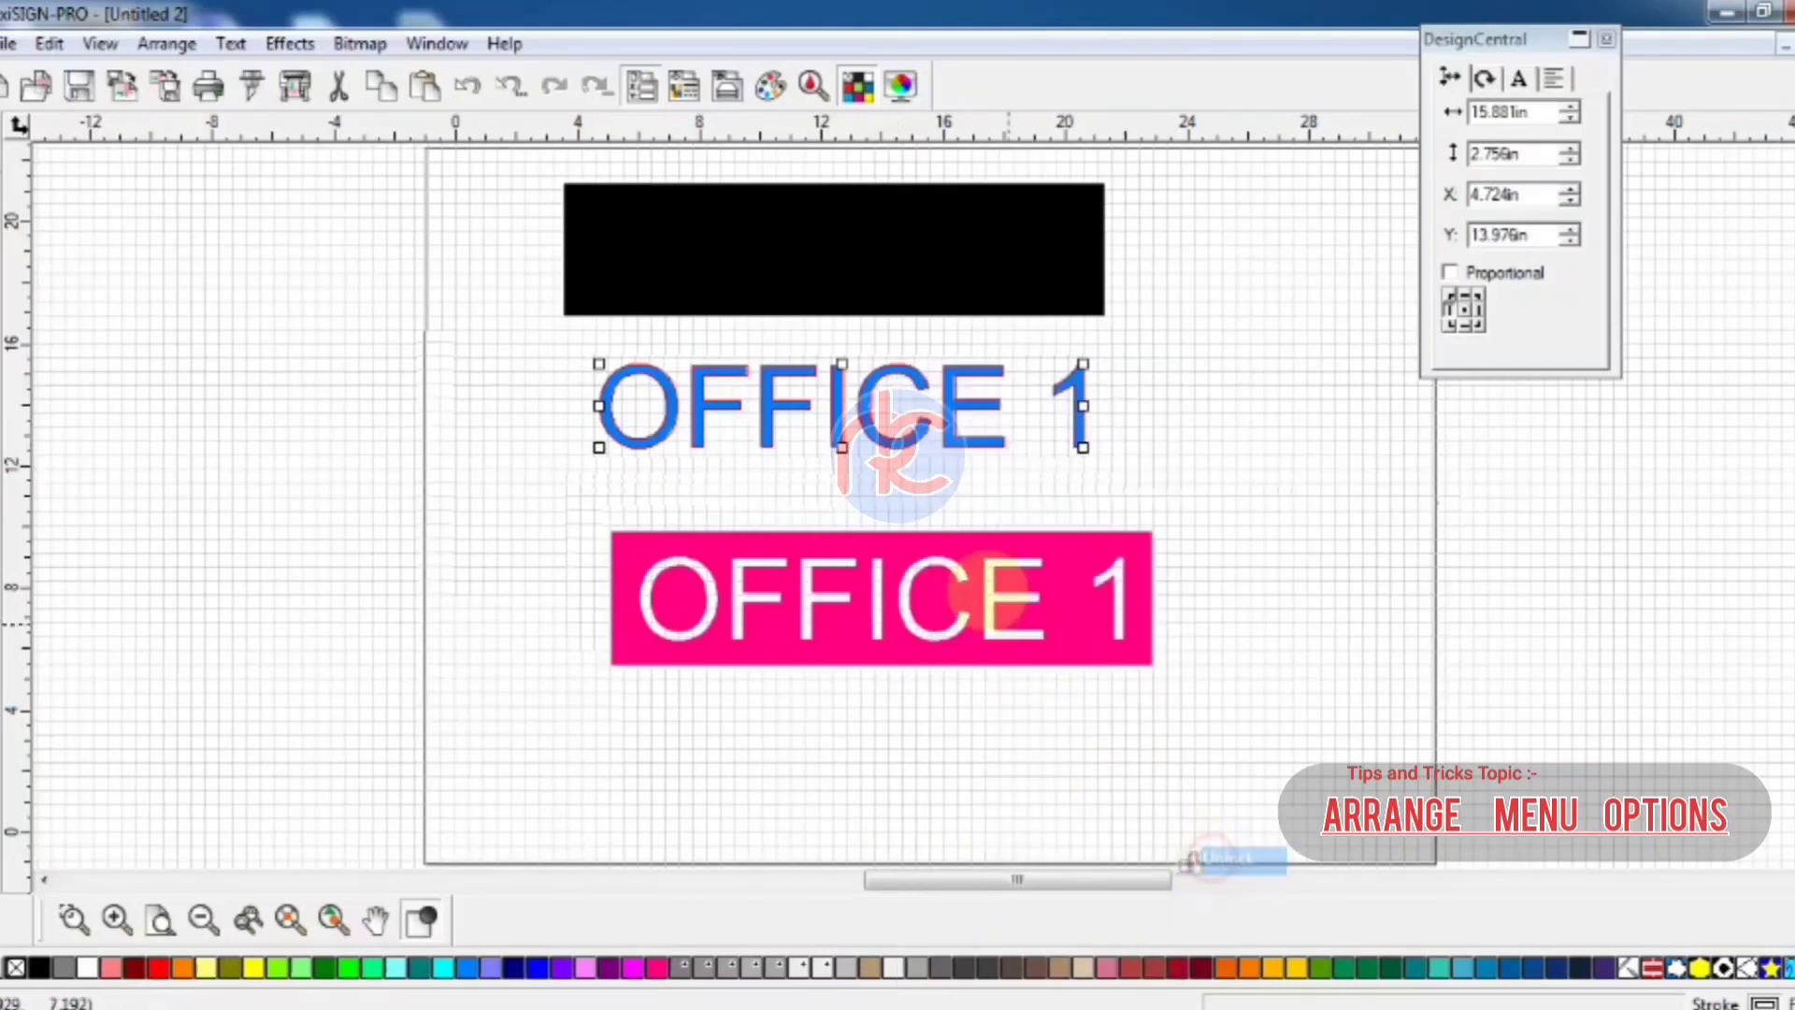
{"action": "mouse_move", "coordinate": [832, 449]}
{"action": "left_mouse_down"}
{"action": "mouse_move", "coordinate": [745, 450]}
{"action": "mouse_move", "coordinate": [718, 427]}
{"action": "mouse_move", "coordinate": [809, 457]}
{"action": "left_mouse_up"}
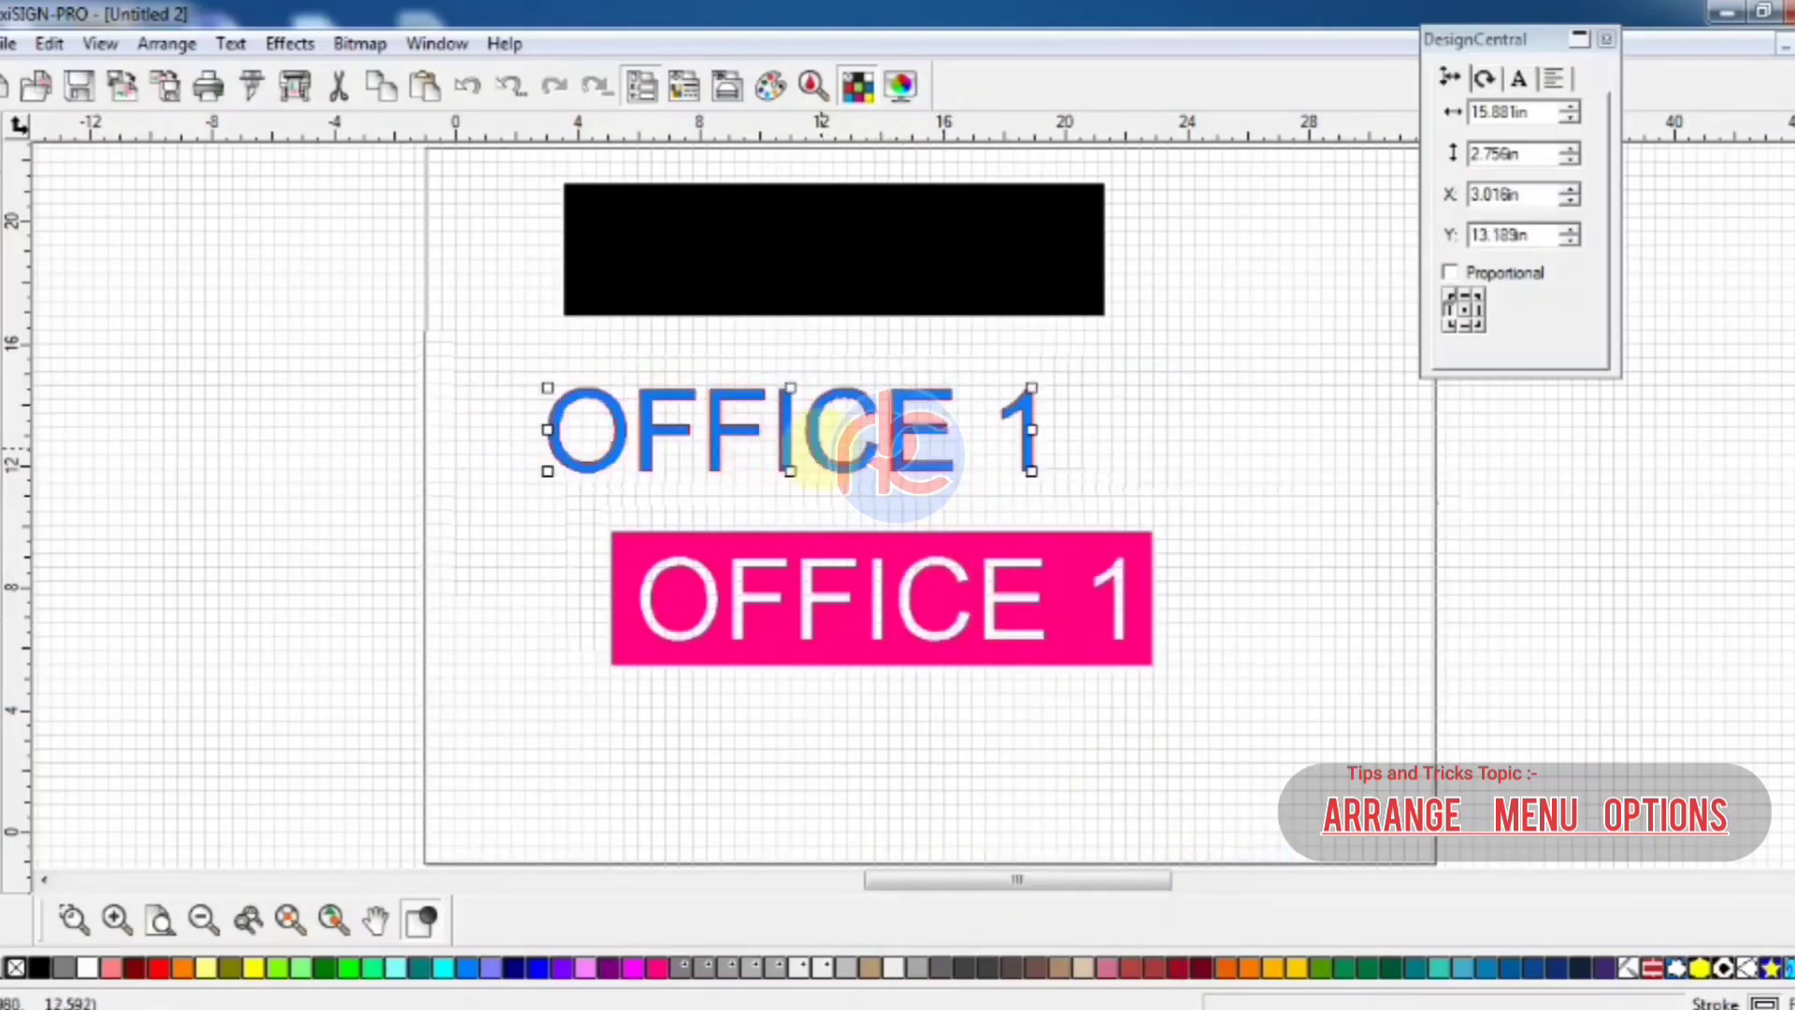
Lock the blue text again in its new position
{"action": "right_click", "coordinate": [813, 452]}
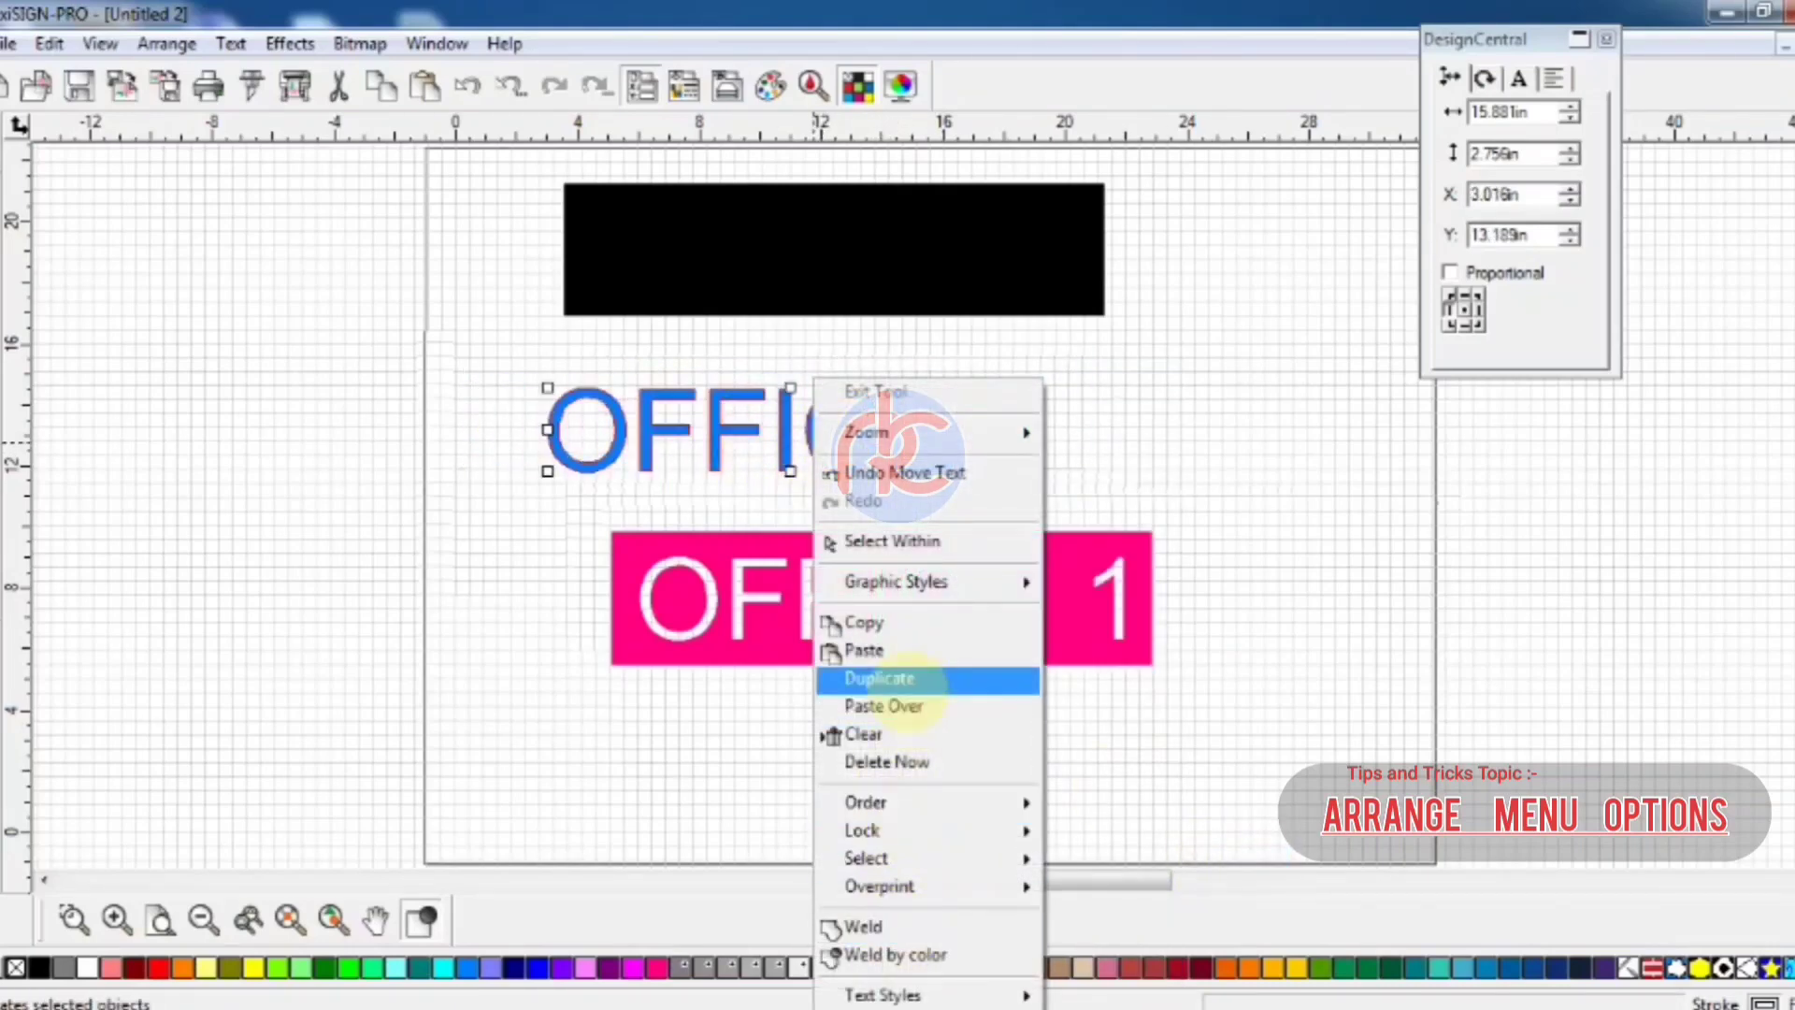
{"action": "mouse_move", "coordinate": [941, 829]}
{"action": "left_click", "coordinate": [1102, 829]}
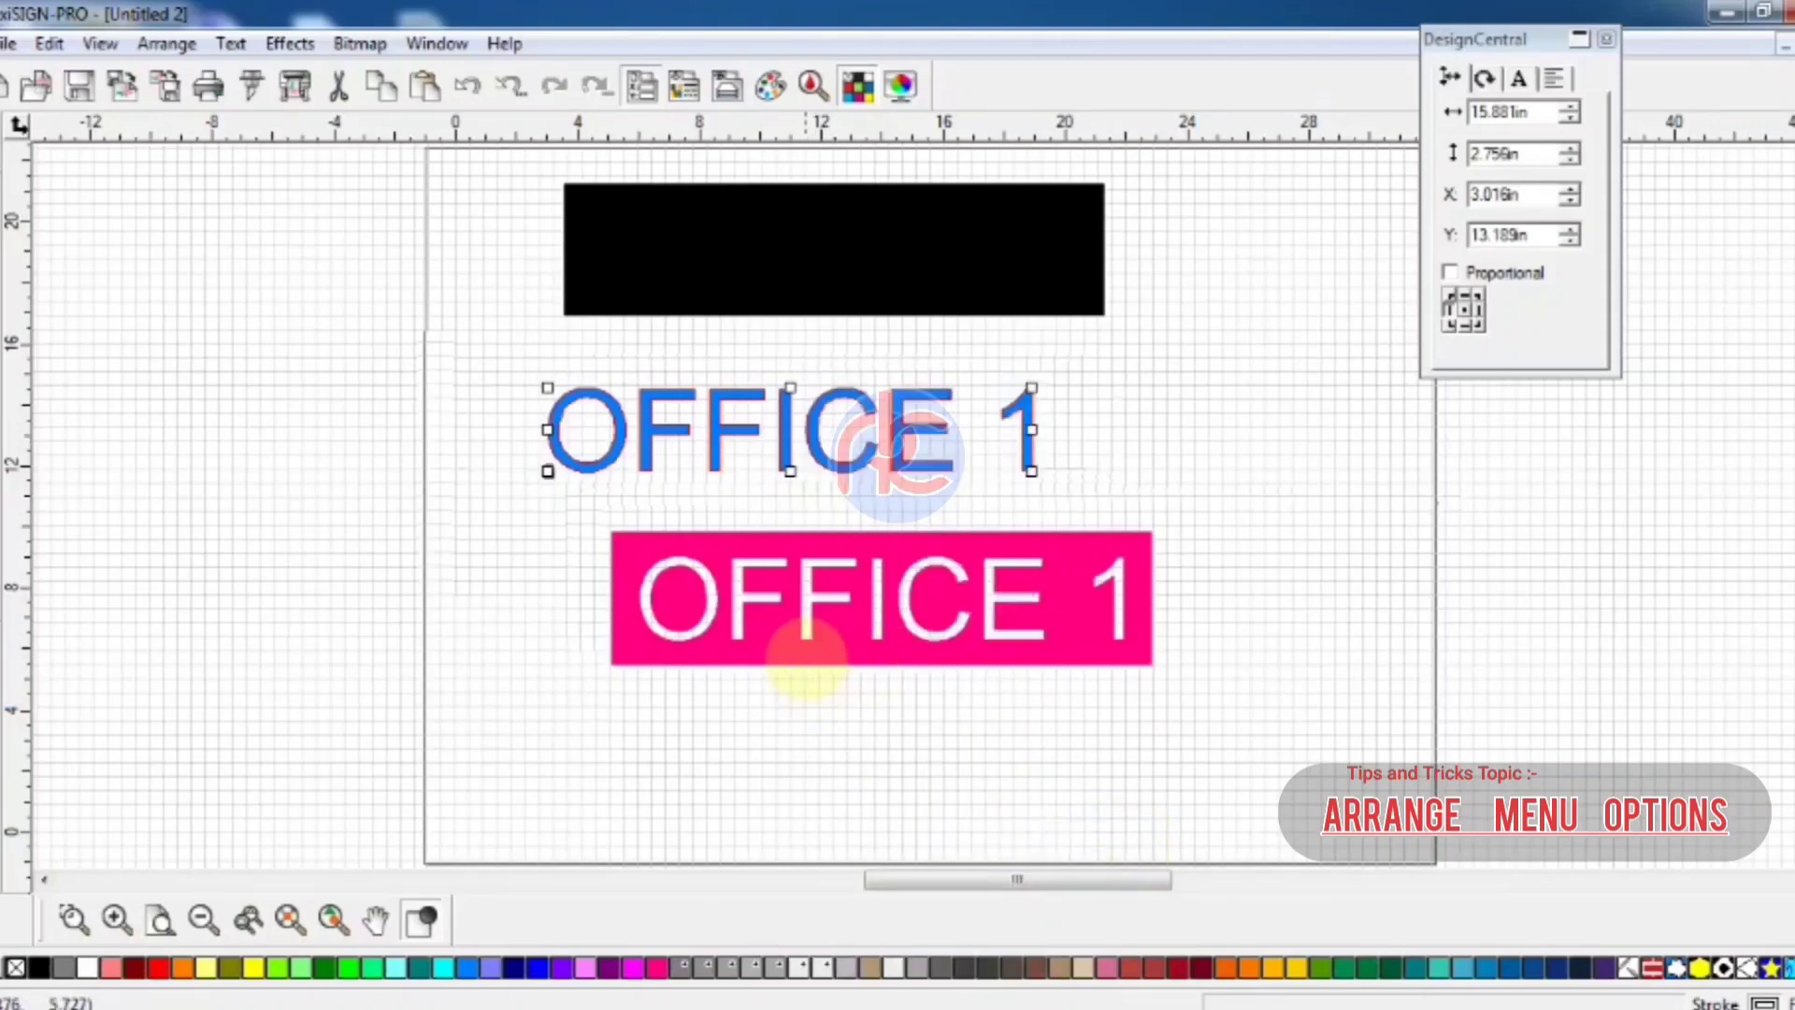
Lock the pink compound again in its new position
{"action": "right_click", "coordinate": [806, 653]}
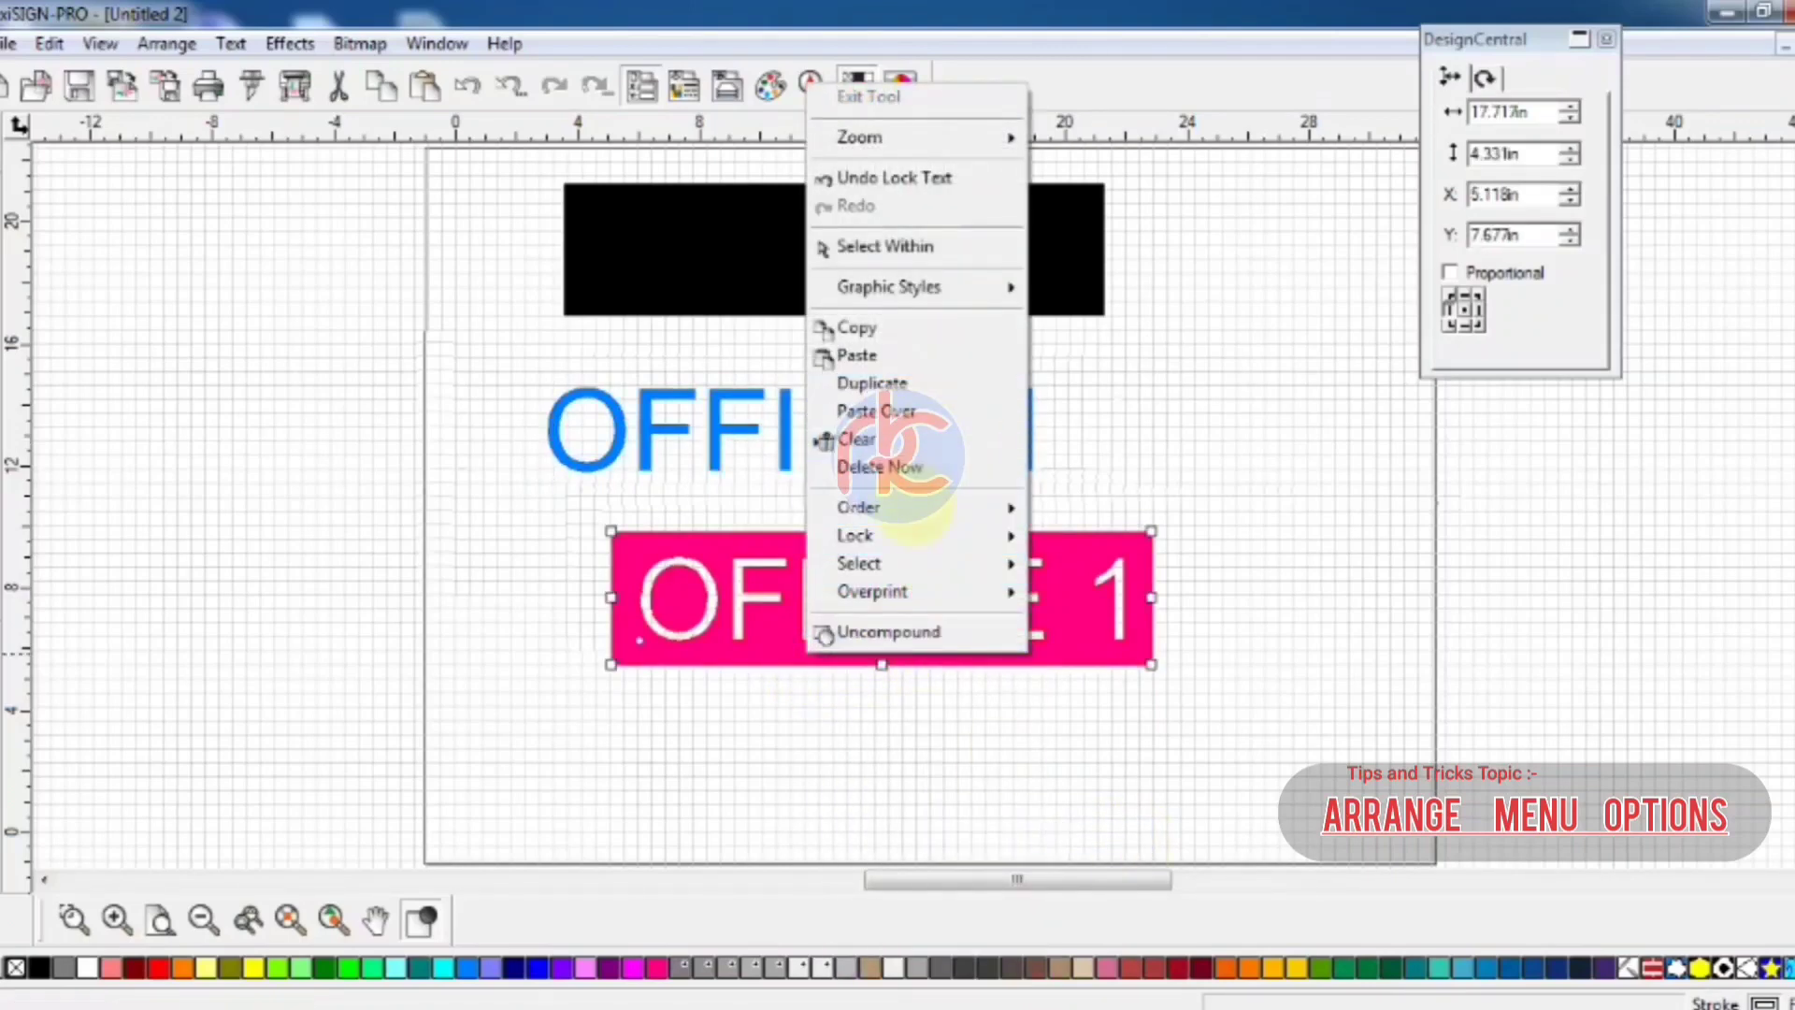
{"action": "mouse_move", "coordinate": [909, 533]}
{"action": "left_click", "coordinate": [1065, 536]}
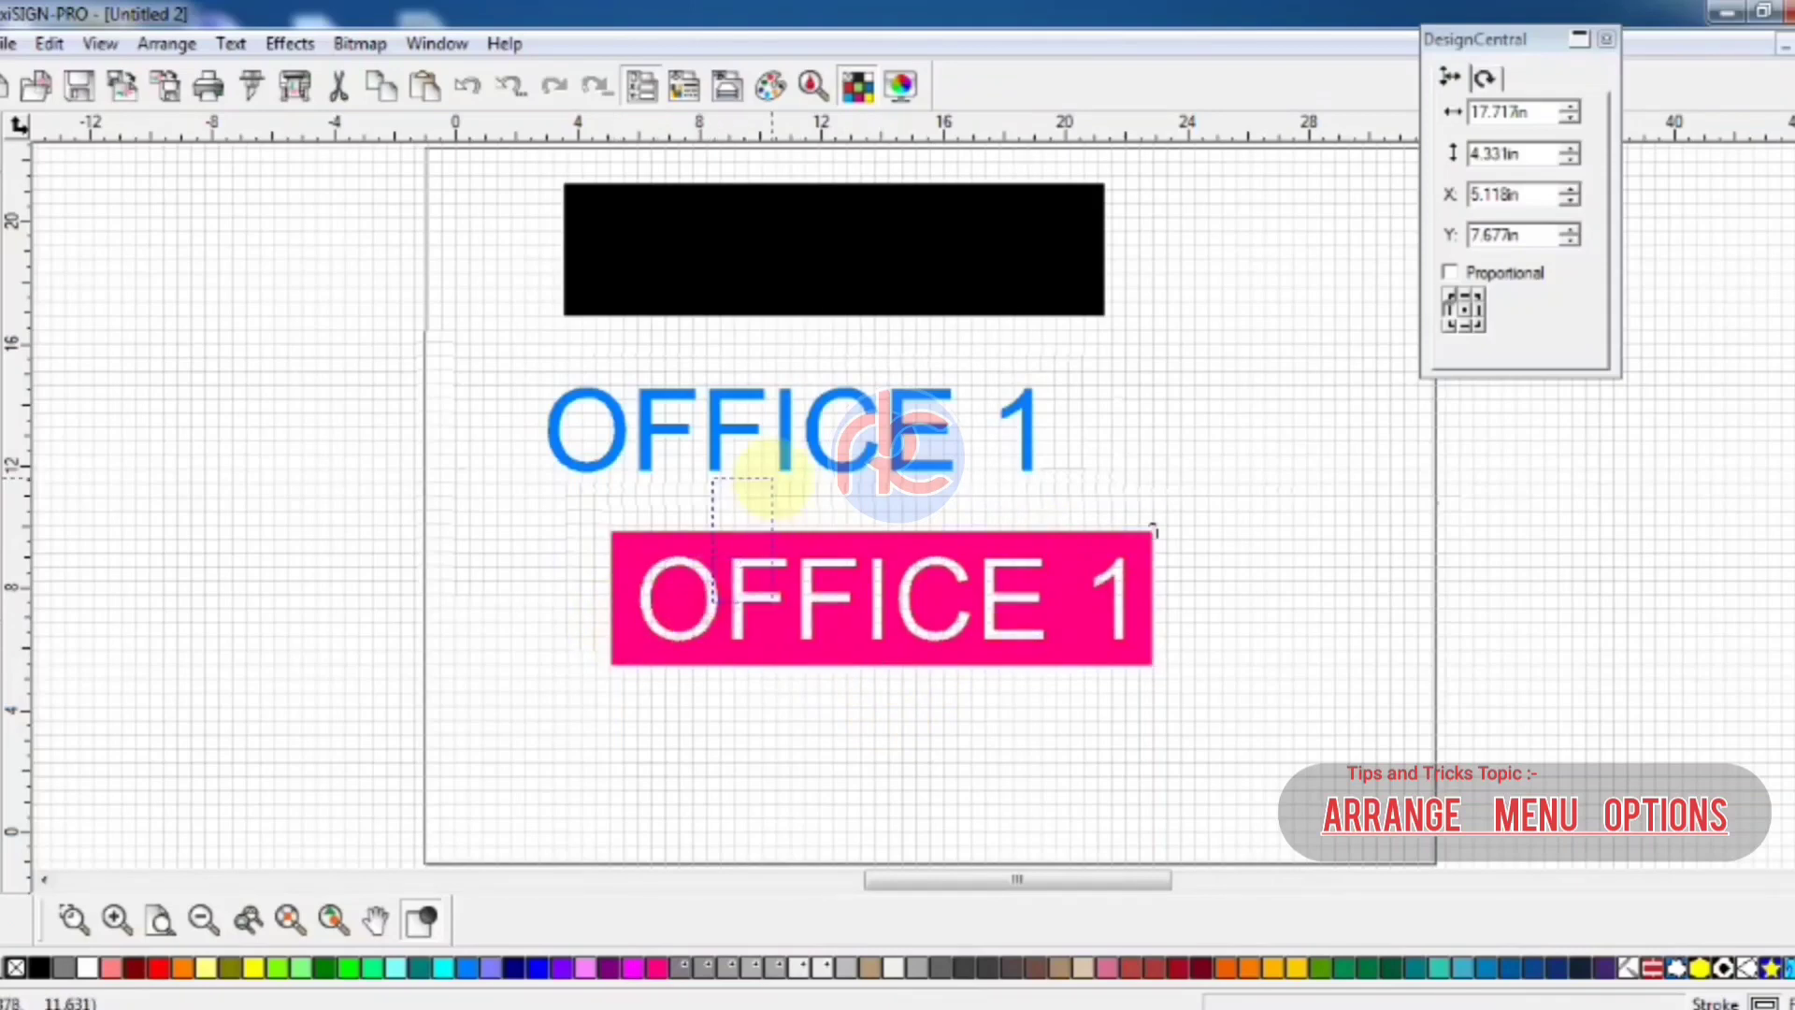
Select the locked pink compound and the locked blue text in turn to check their lock
{"action": "left_click", "coordinate": [703, 414]}
{"action": "left_click", "coordinate": [701, 570]}
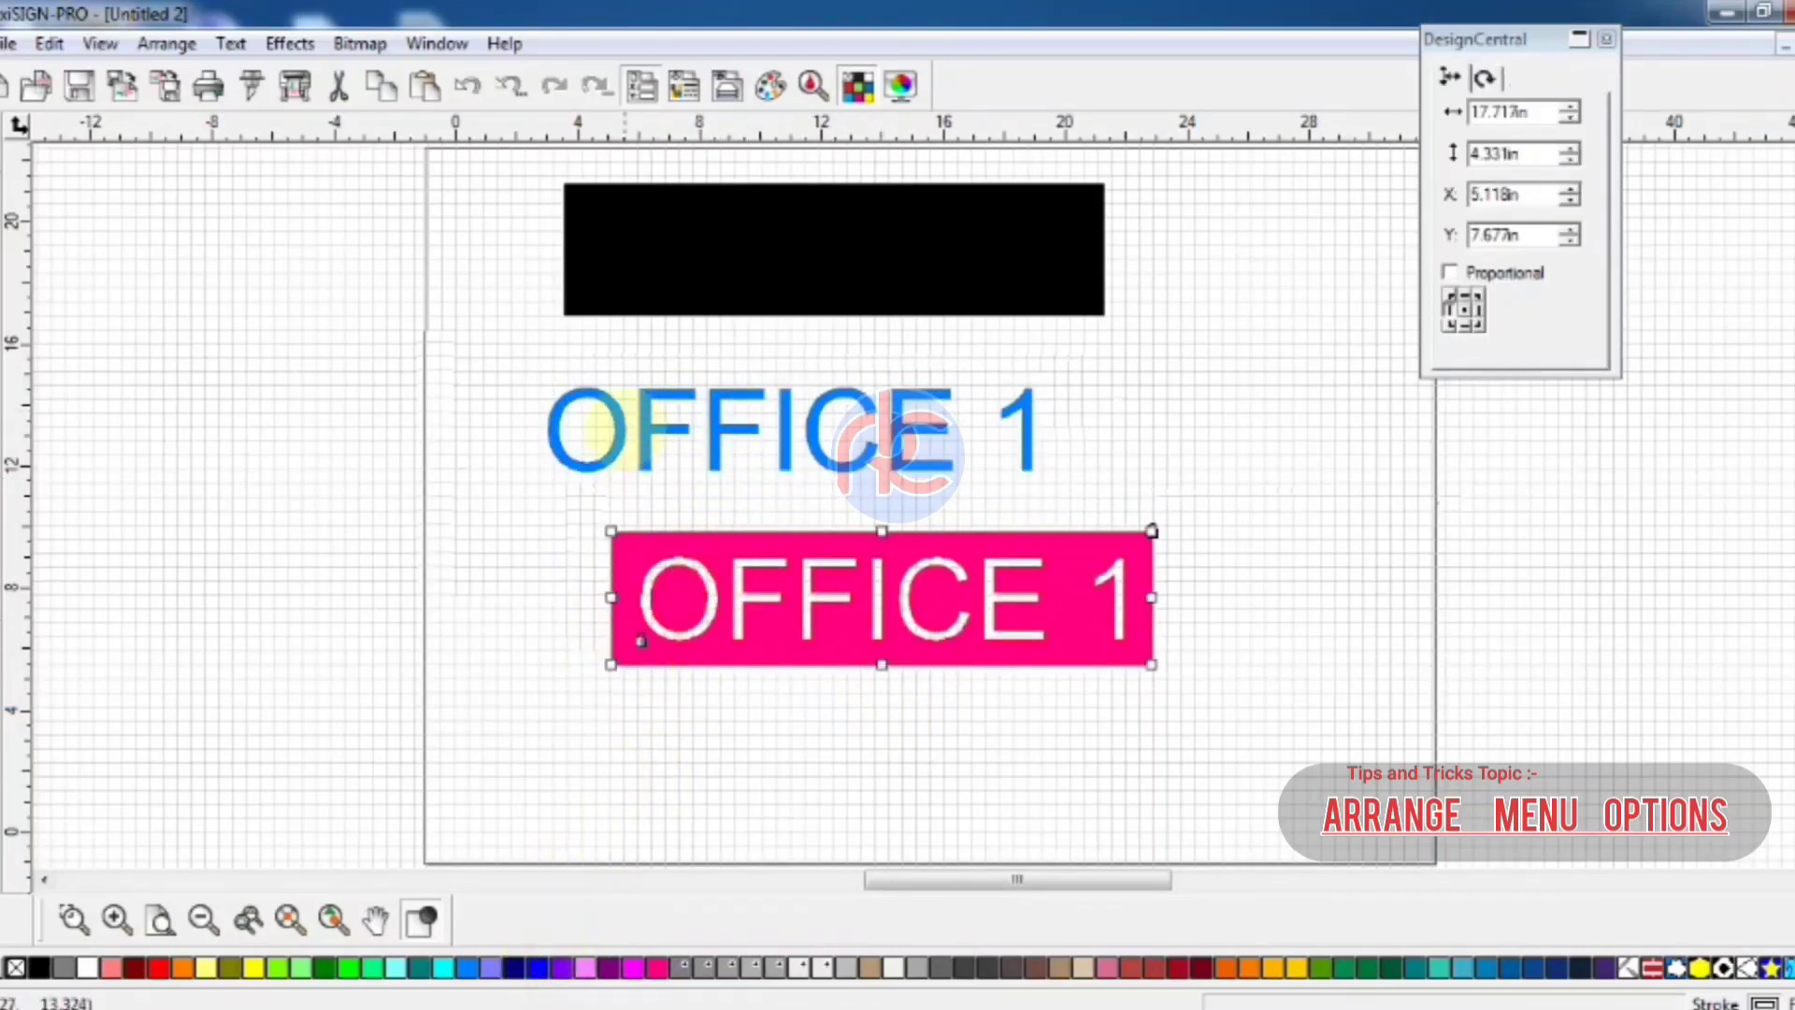
{"action": "left_click", "coordinate": [622, 429]}
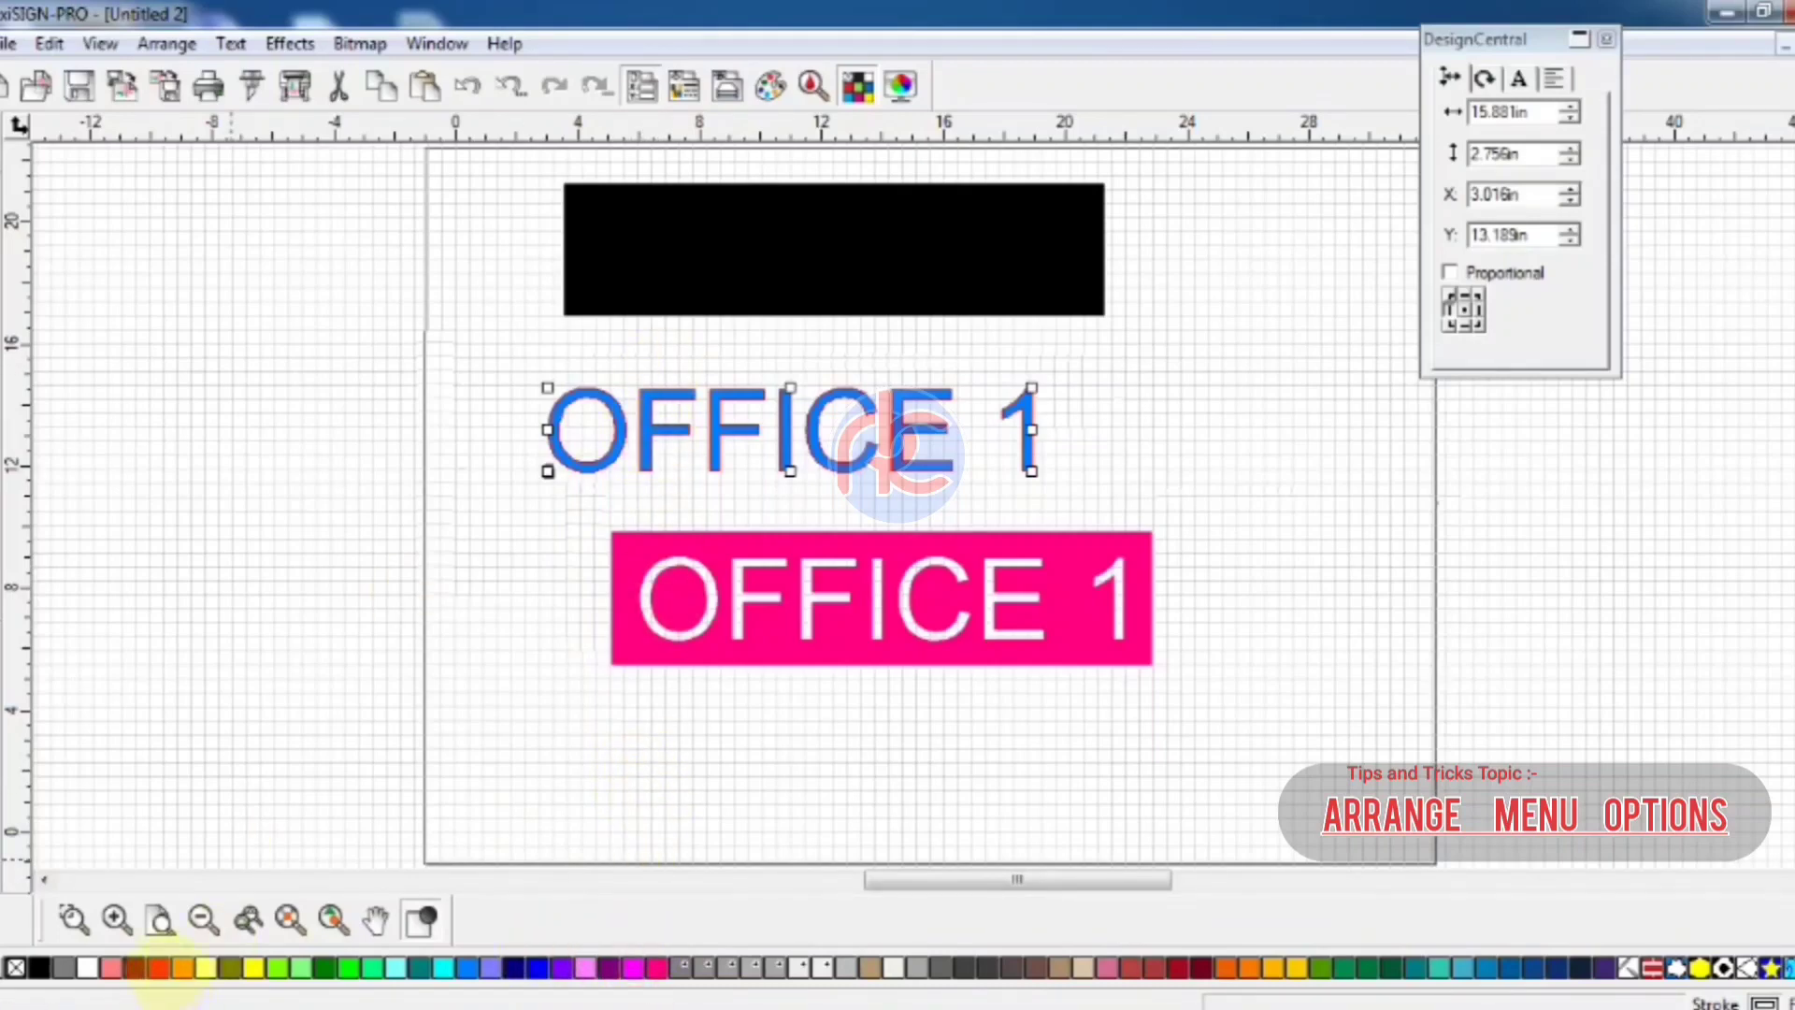
Try filling the unlocked black rectangle with red, undo the fill and clear the selection
{"action": "left_click", "coordinate": [622, 272]}
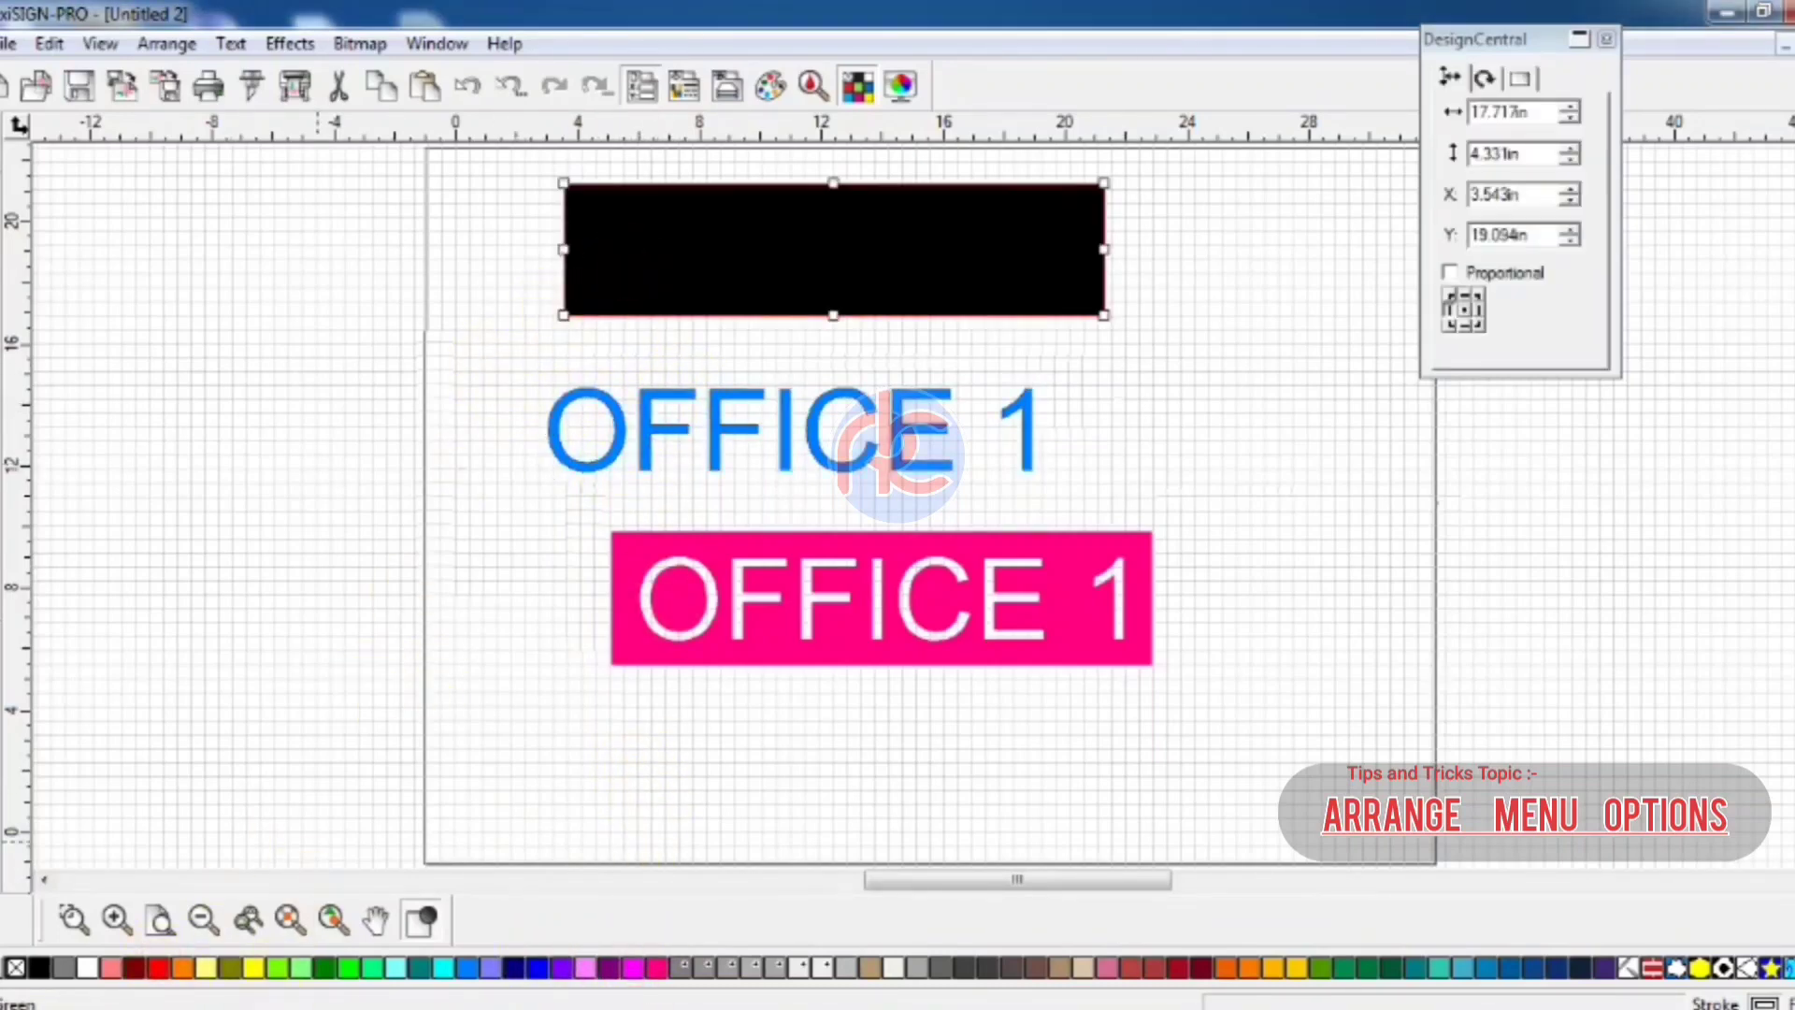
{"action": "left_click", "coordinate": [157, 967]}
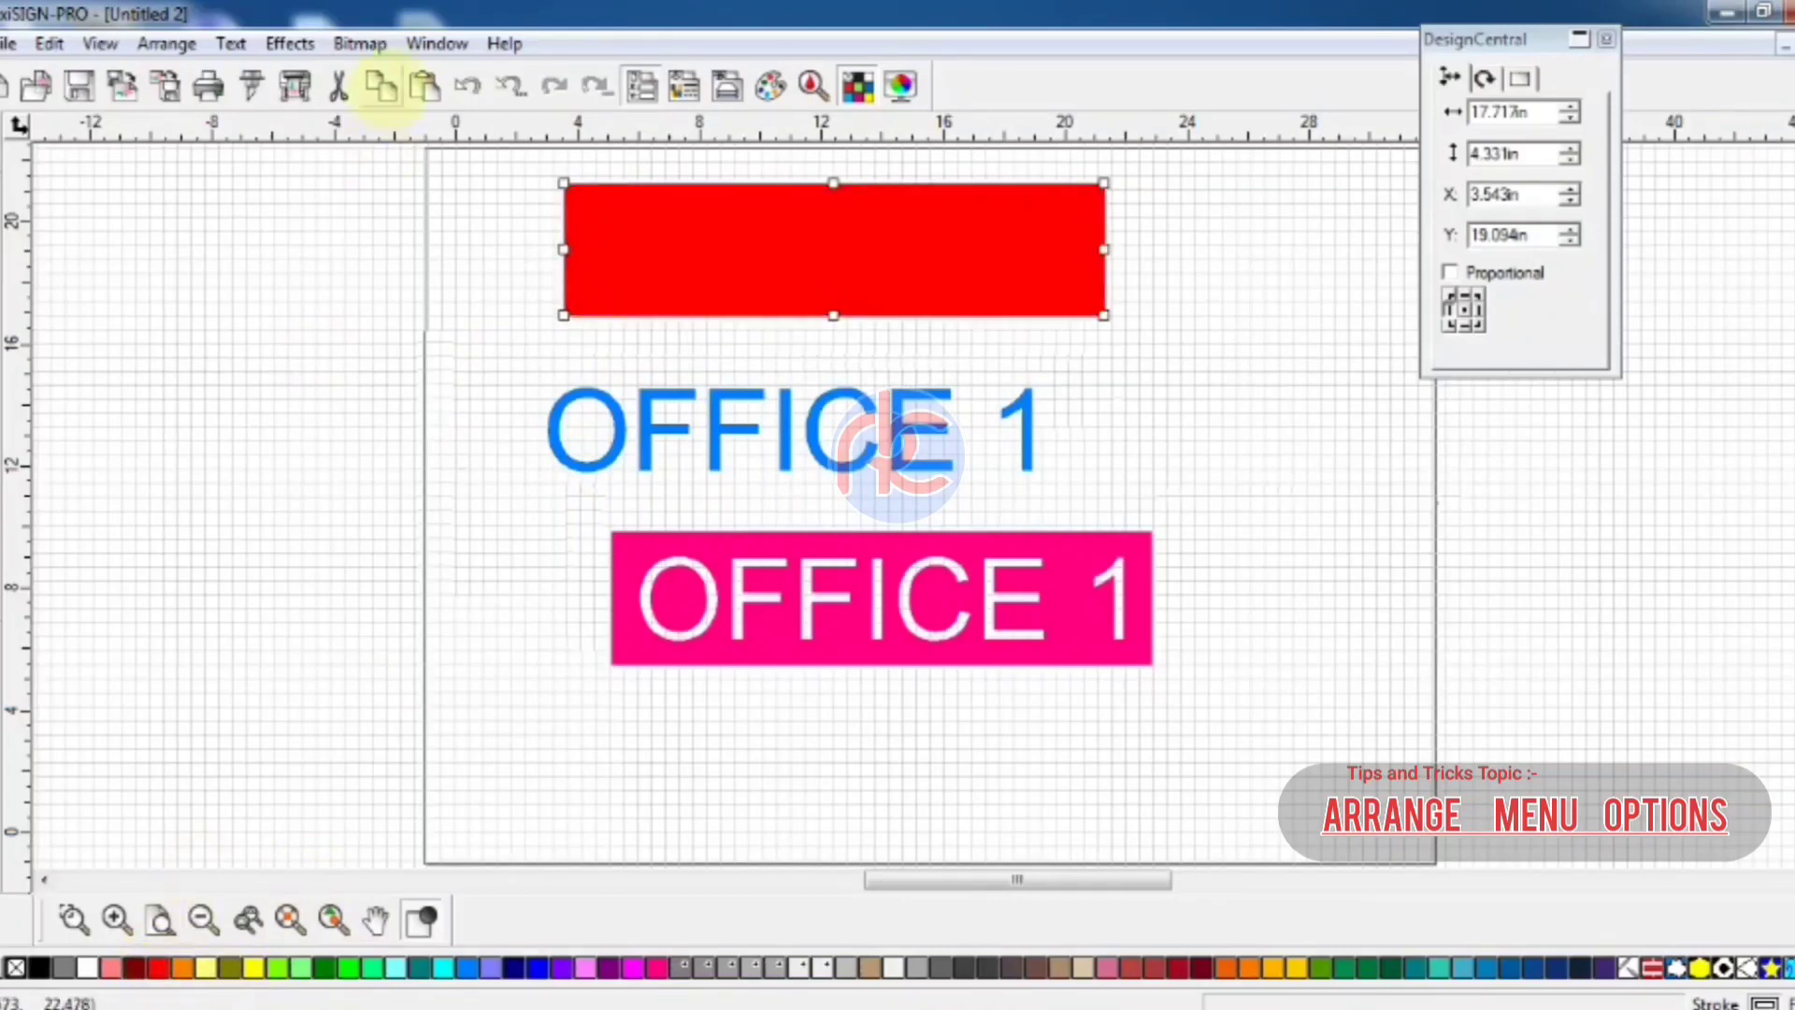
{"action": "left_click", "coordinate": [468, 85]}
{"action": "left_click", "coordinate": [542, 608]}
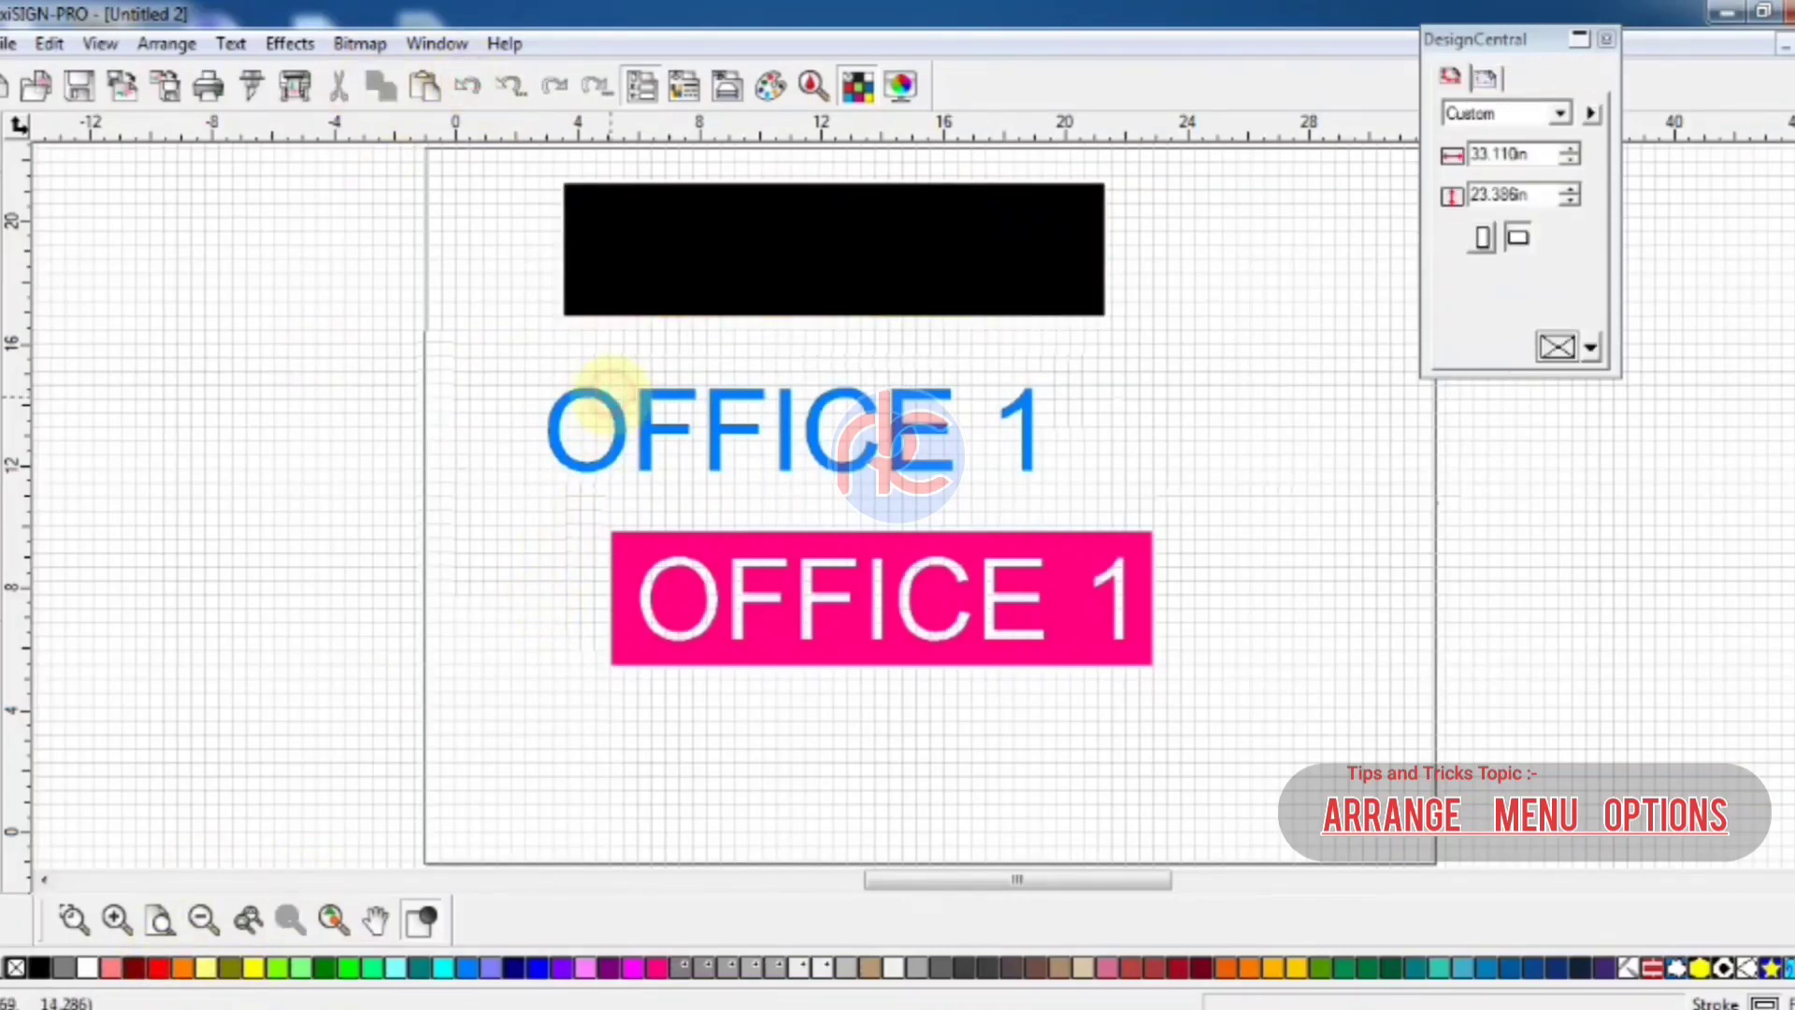
Unlock the blue "OFFICE 1" text so it can be edited again
{"action": "left_click", "coordinate": [609, 391]}
{"action": "right_click", "coordinate": [610, 383]}
{"action": "mouse_move", "coordinate": [683, 995]}
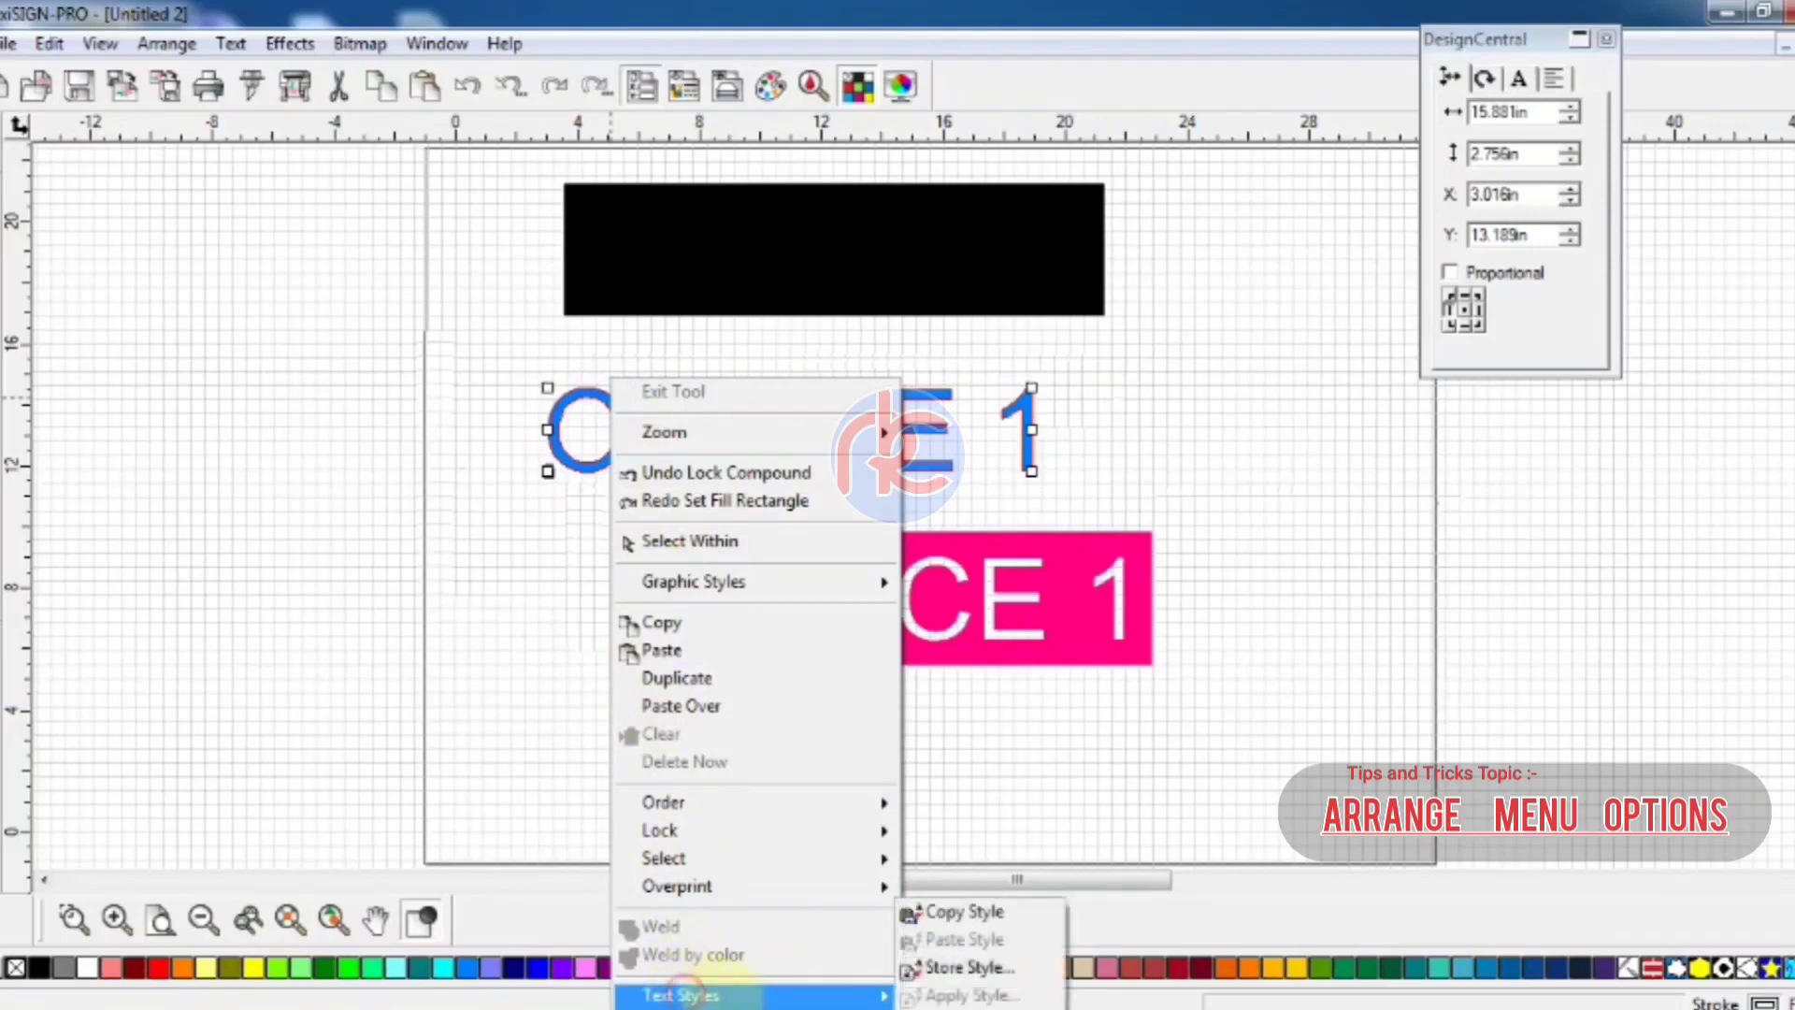
{"action": "mouse_move", "coordinate": [832, 829]}
{"action": "left_click", "coordinate": [939, 858]}
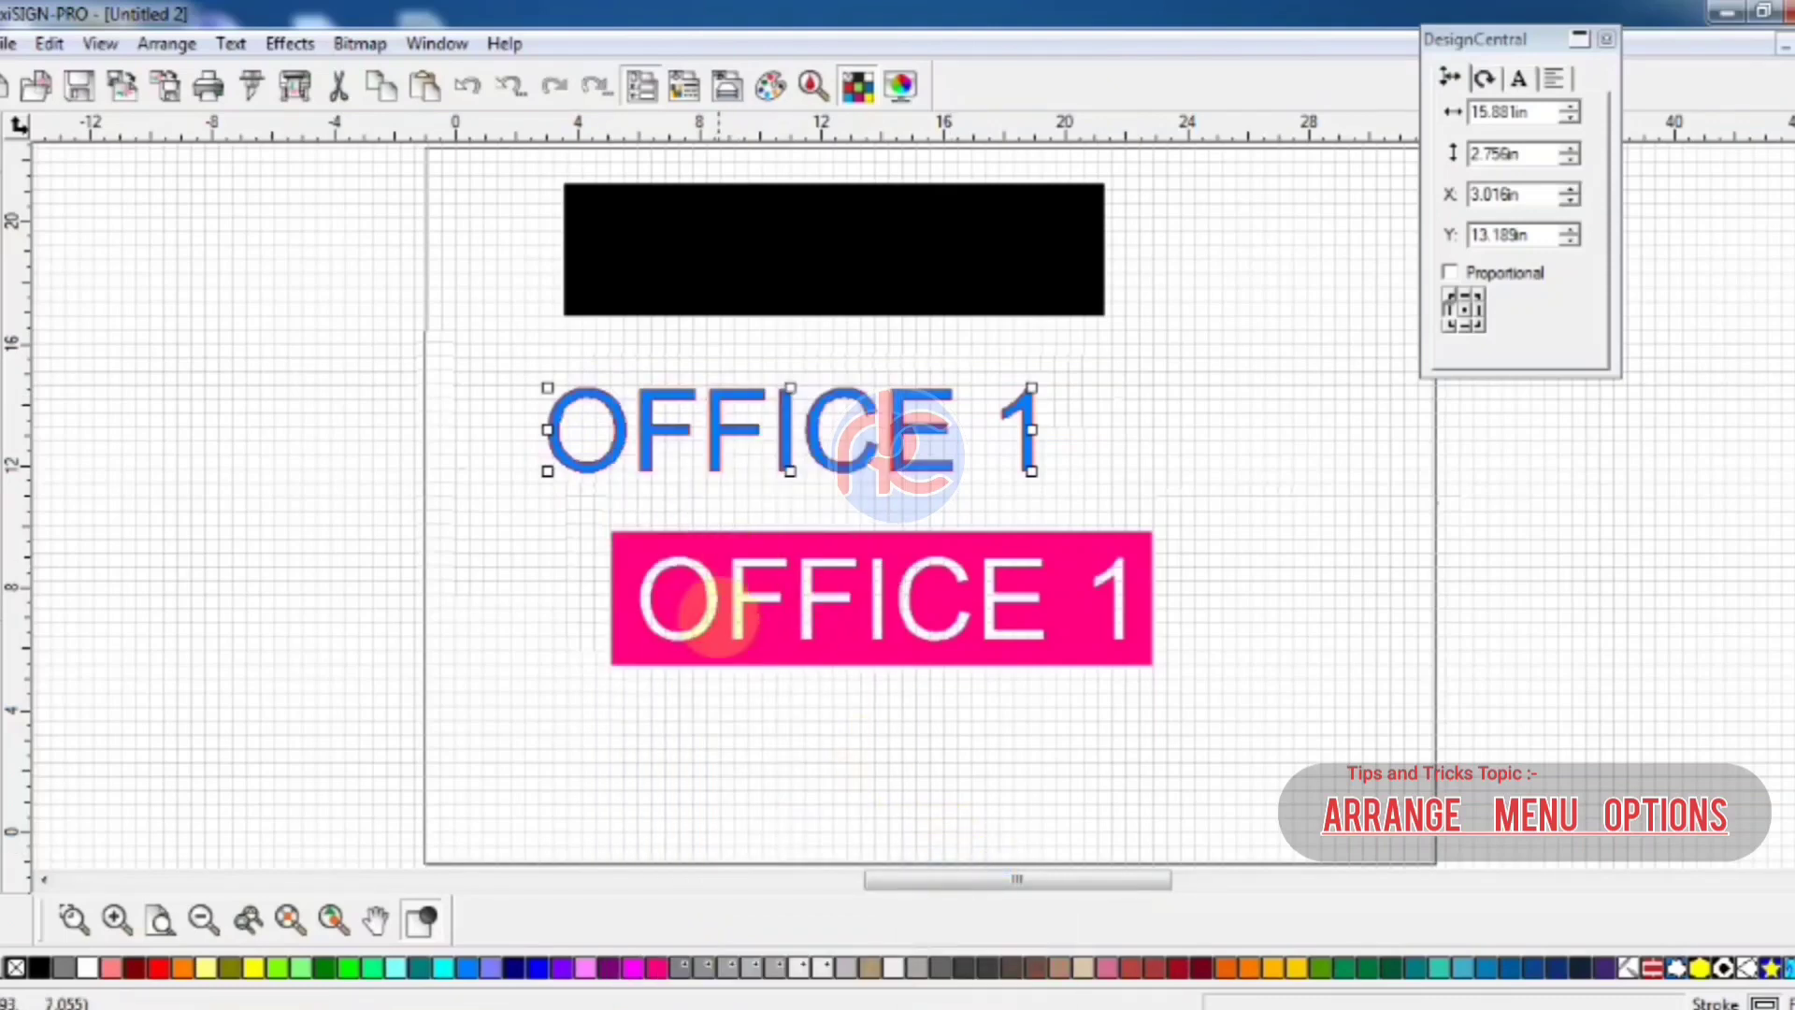
Unlock the pink compound so it can be edited again
{"action": "right_click", "coordinate": [718, 624]}
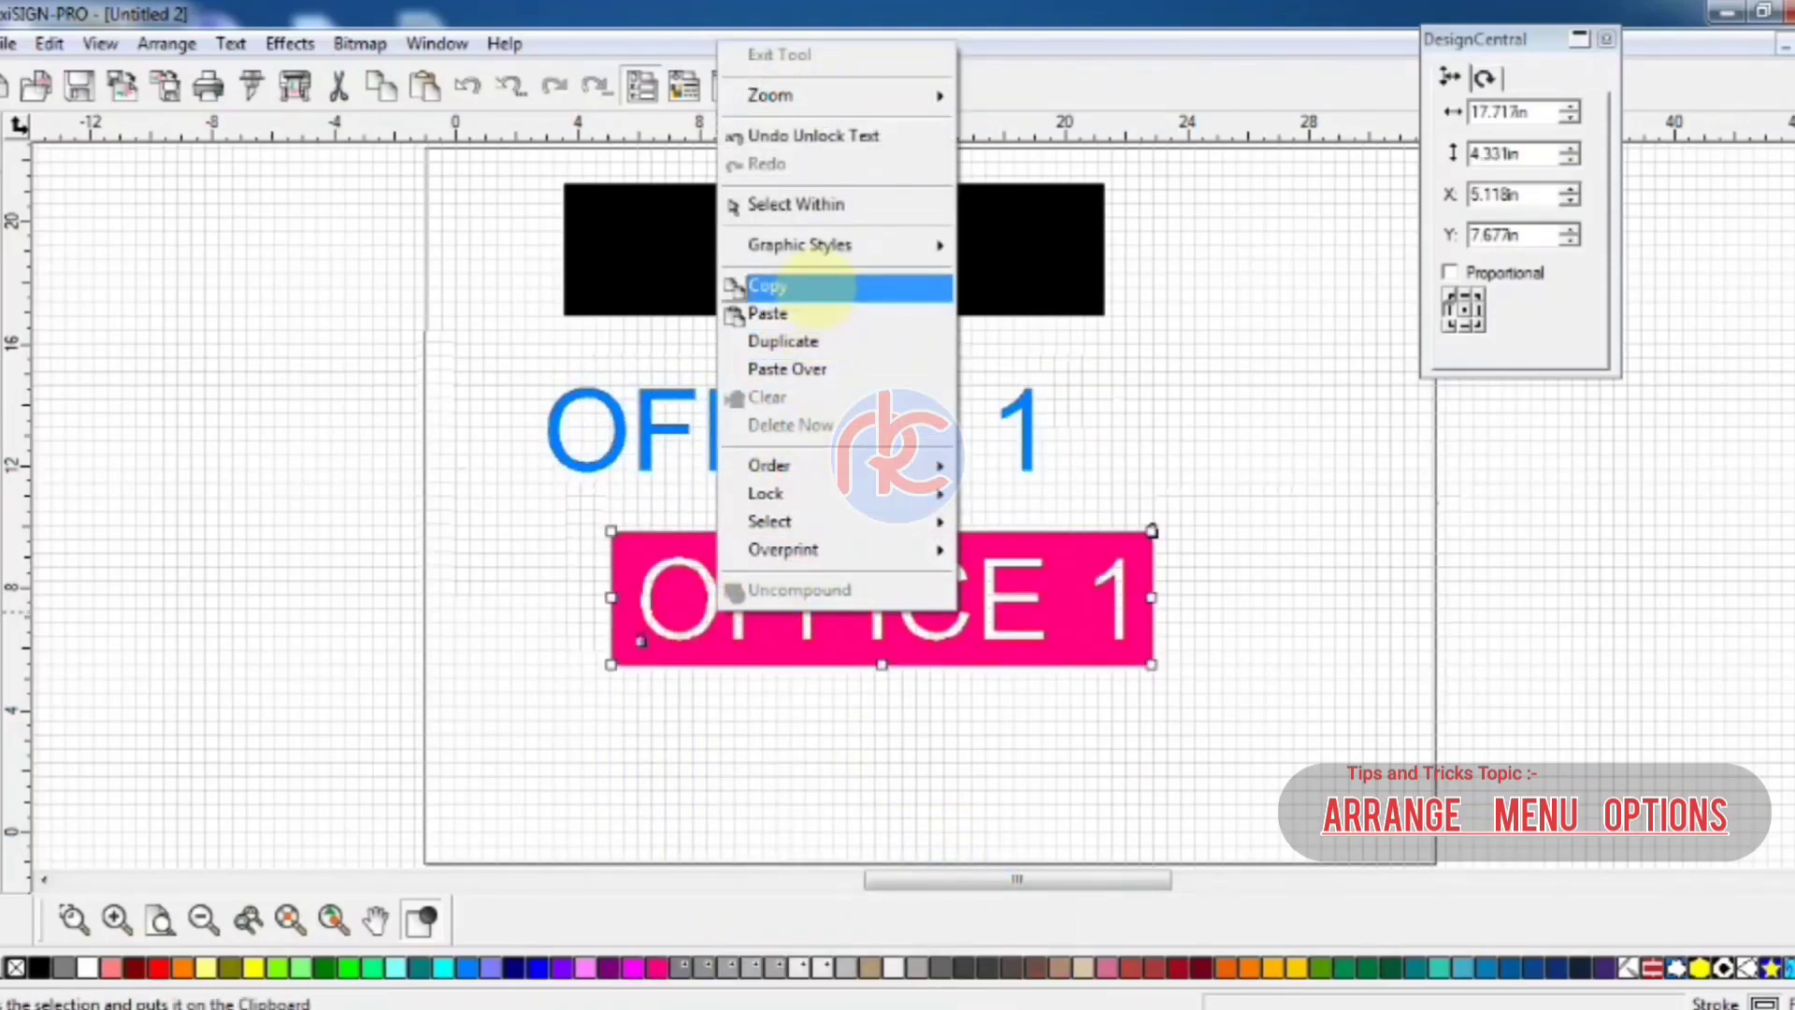
{"action": "mouse_move", "coordinate": [813, 492]}
{"action": "left_click", "coordinate": [1019, 514]}
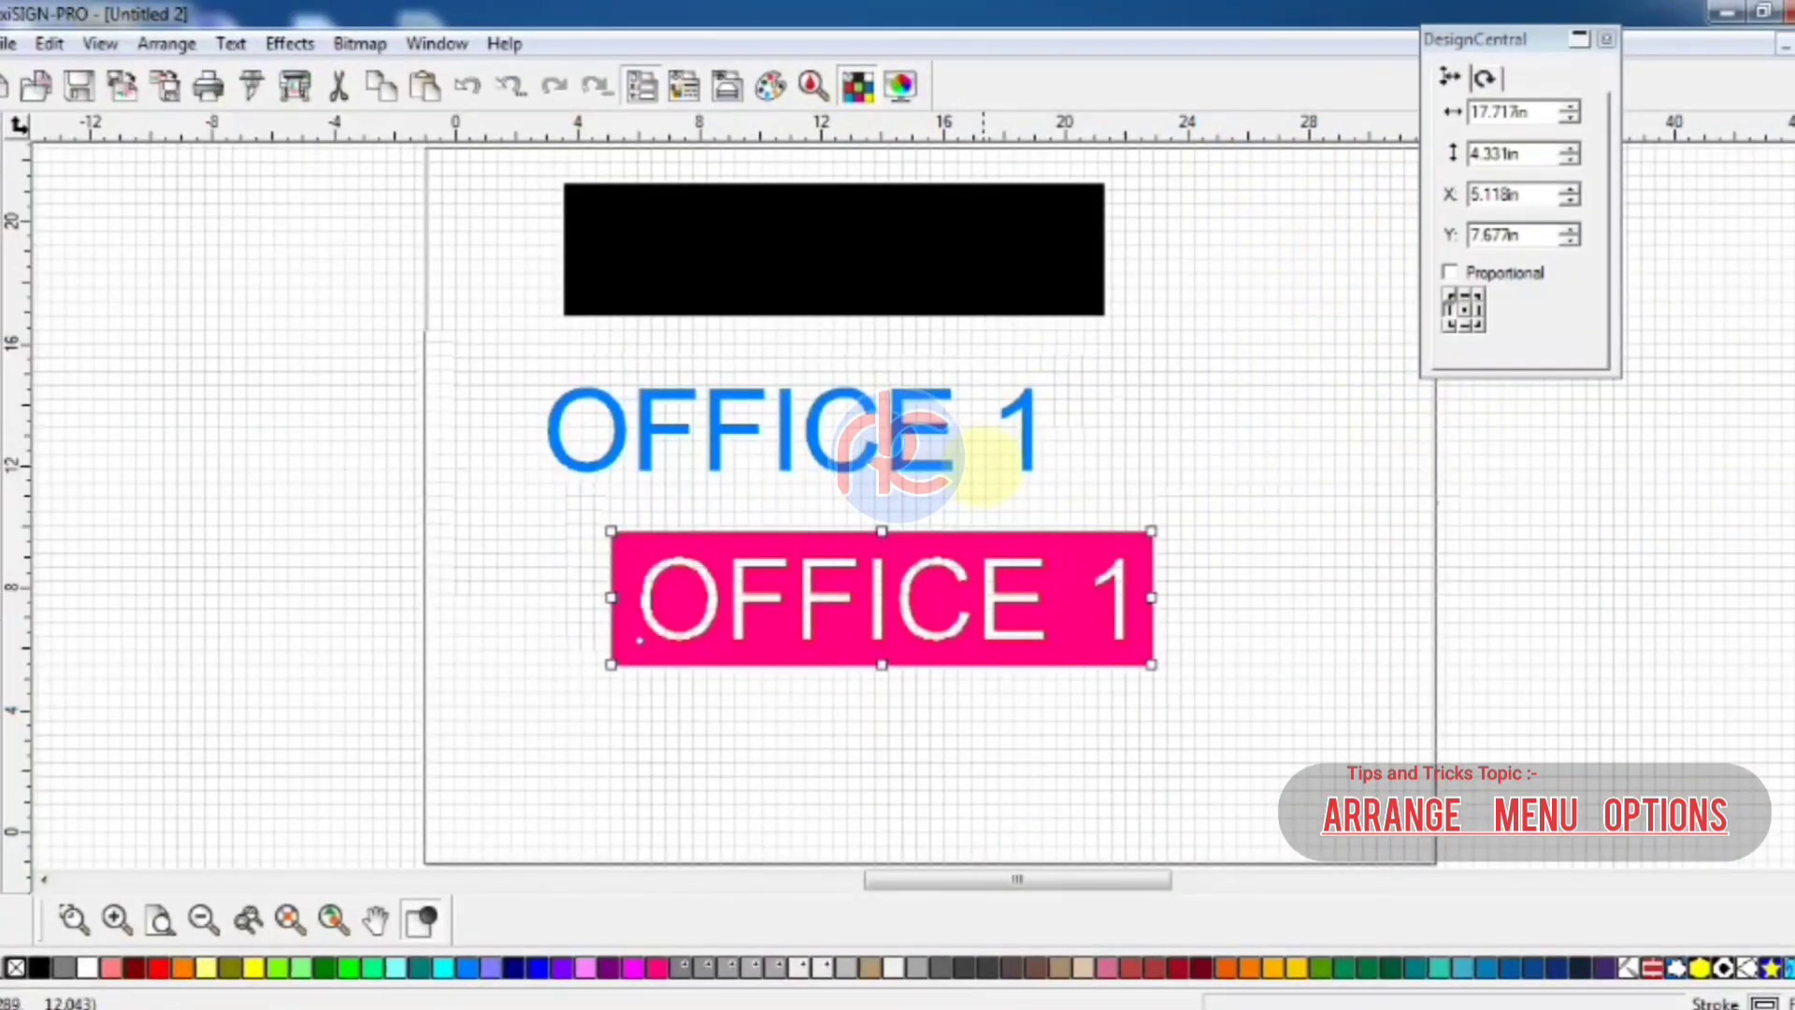
Make a contour cut from the pink "OFFICE 1" compound and clear the selection
{"action": "left_click", "coordinate": [167, 43]}
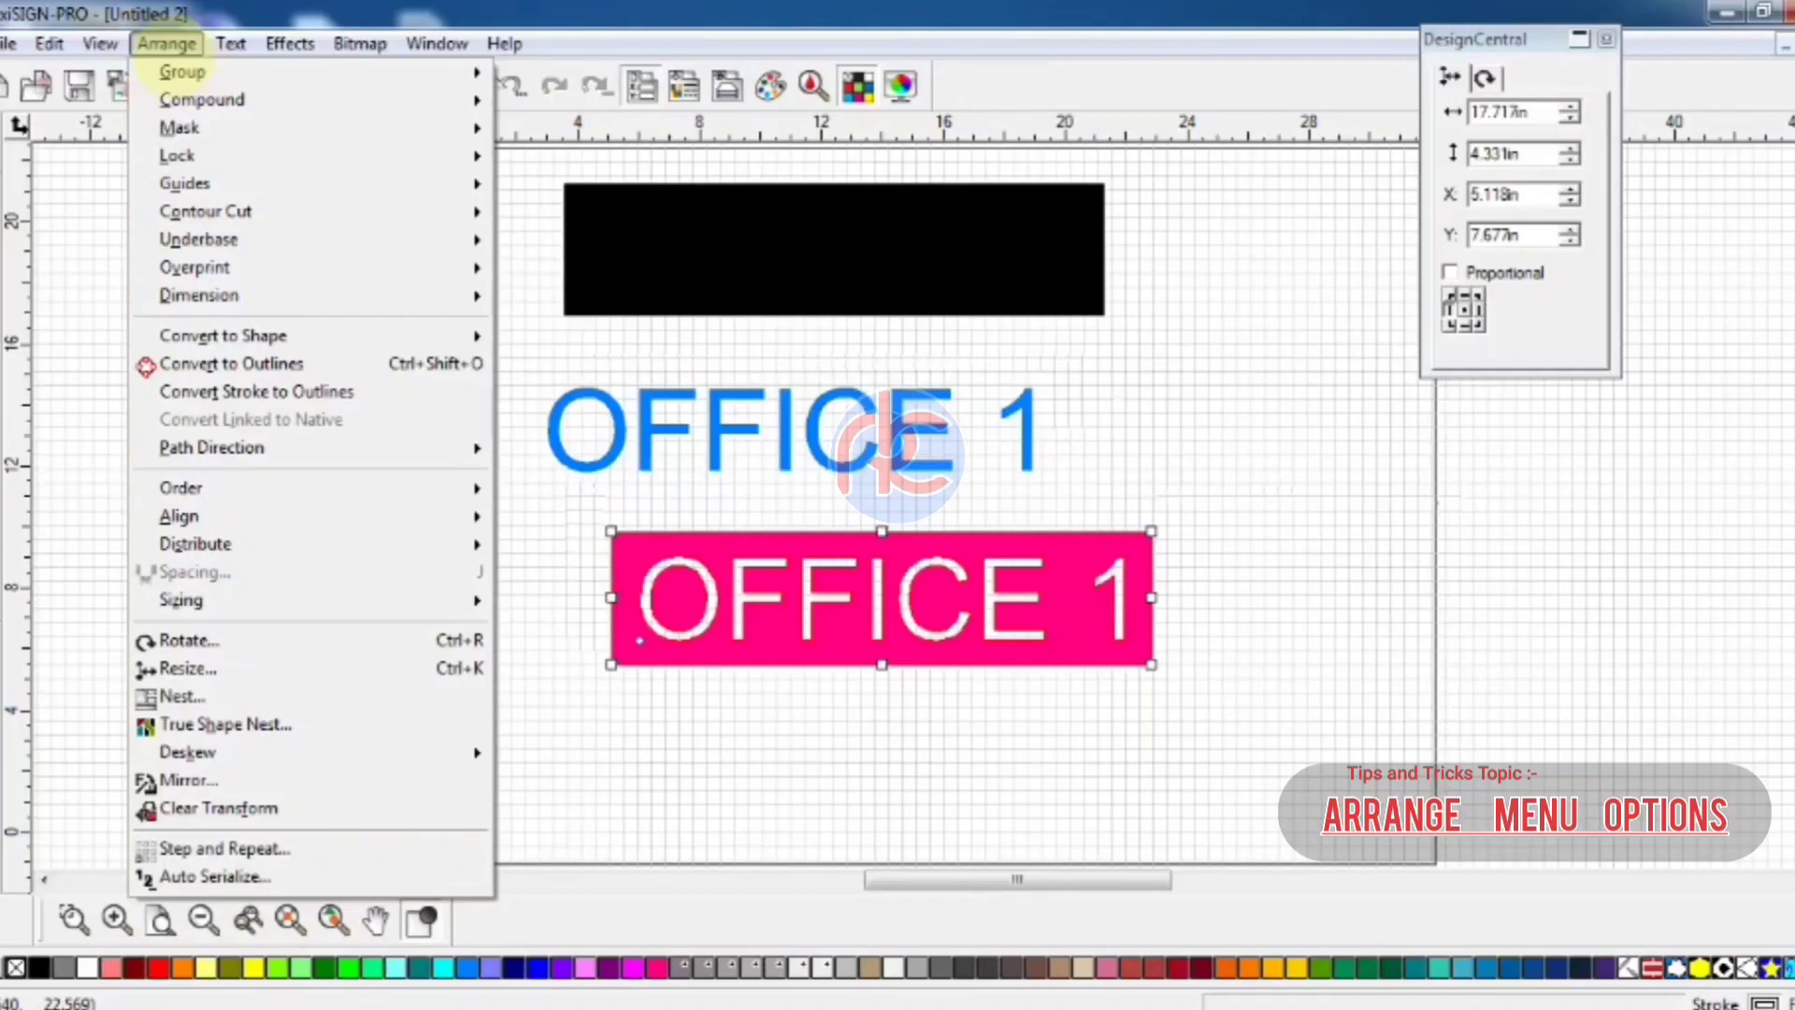
{"action": "mouse_move", "coordinate": [187, 184]}
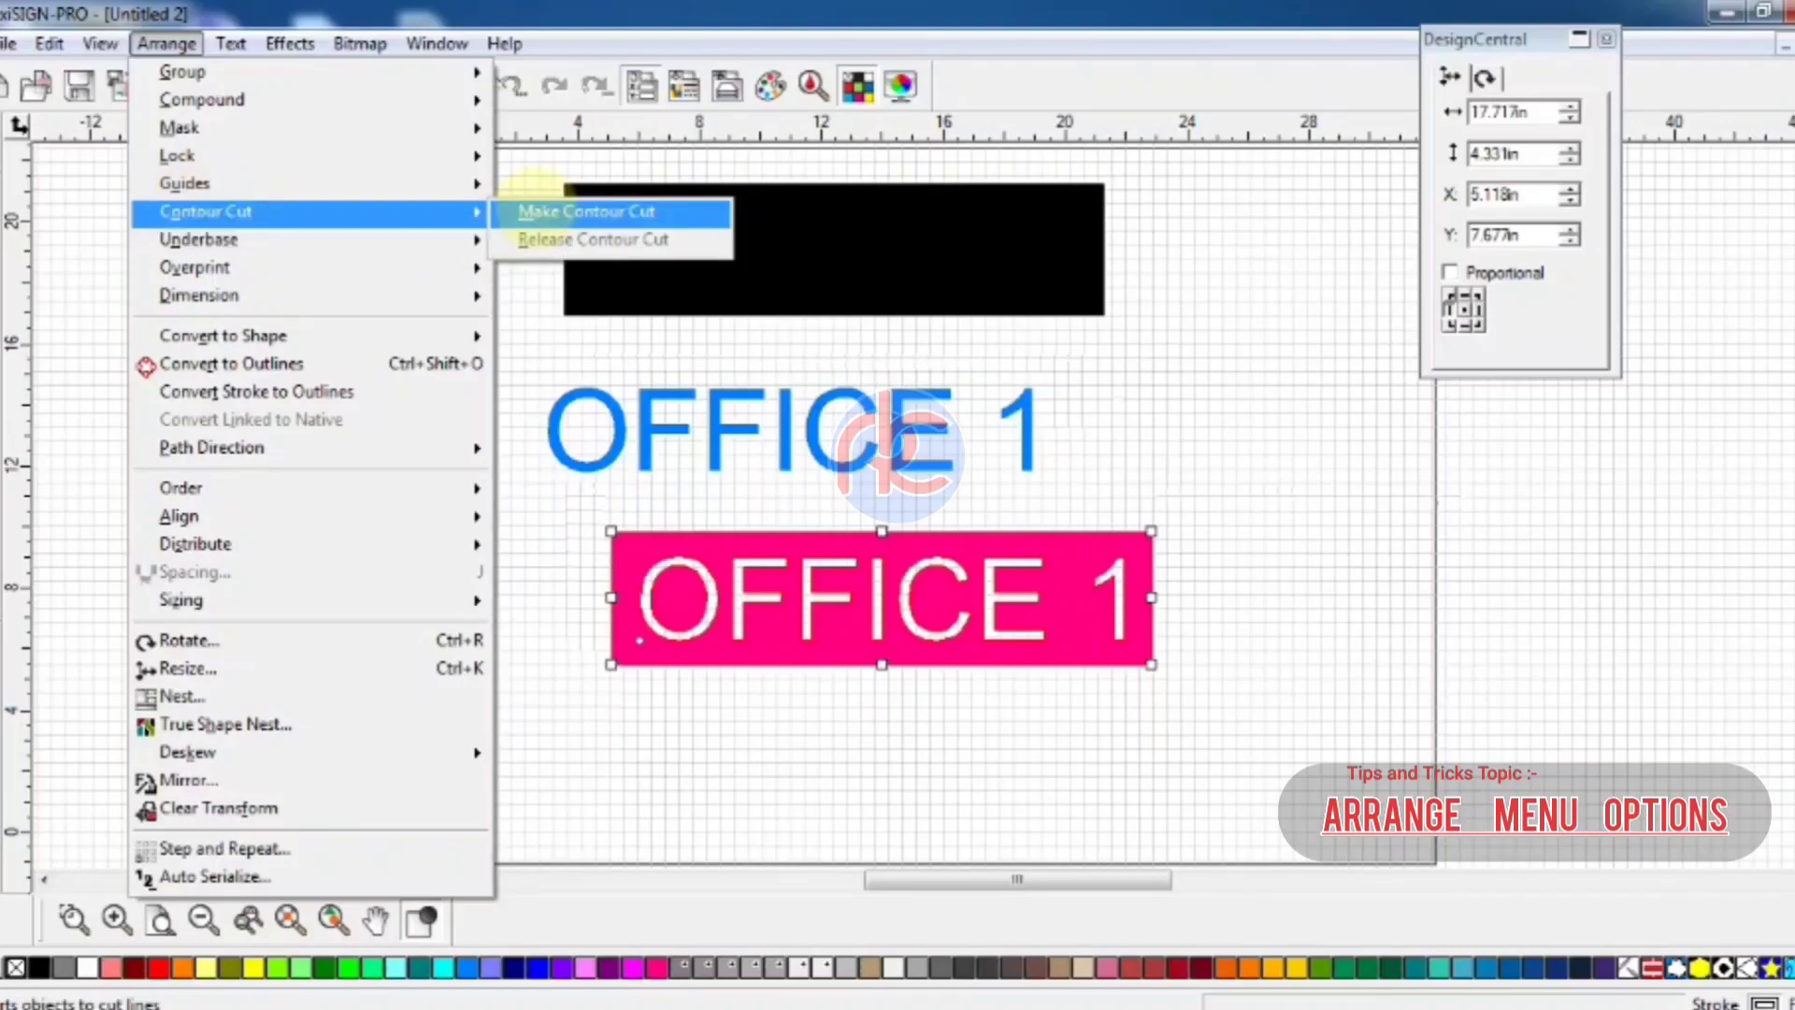
{"action": "left_click", "coordinate": [537, 211]}
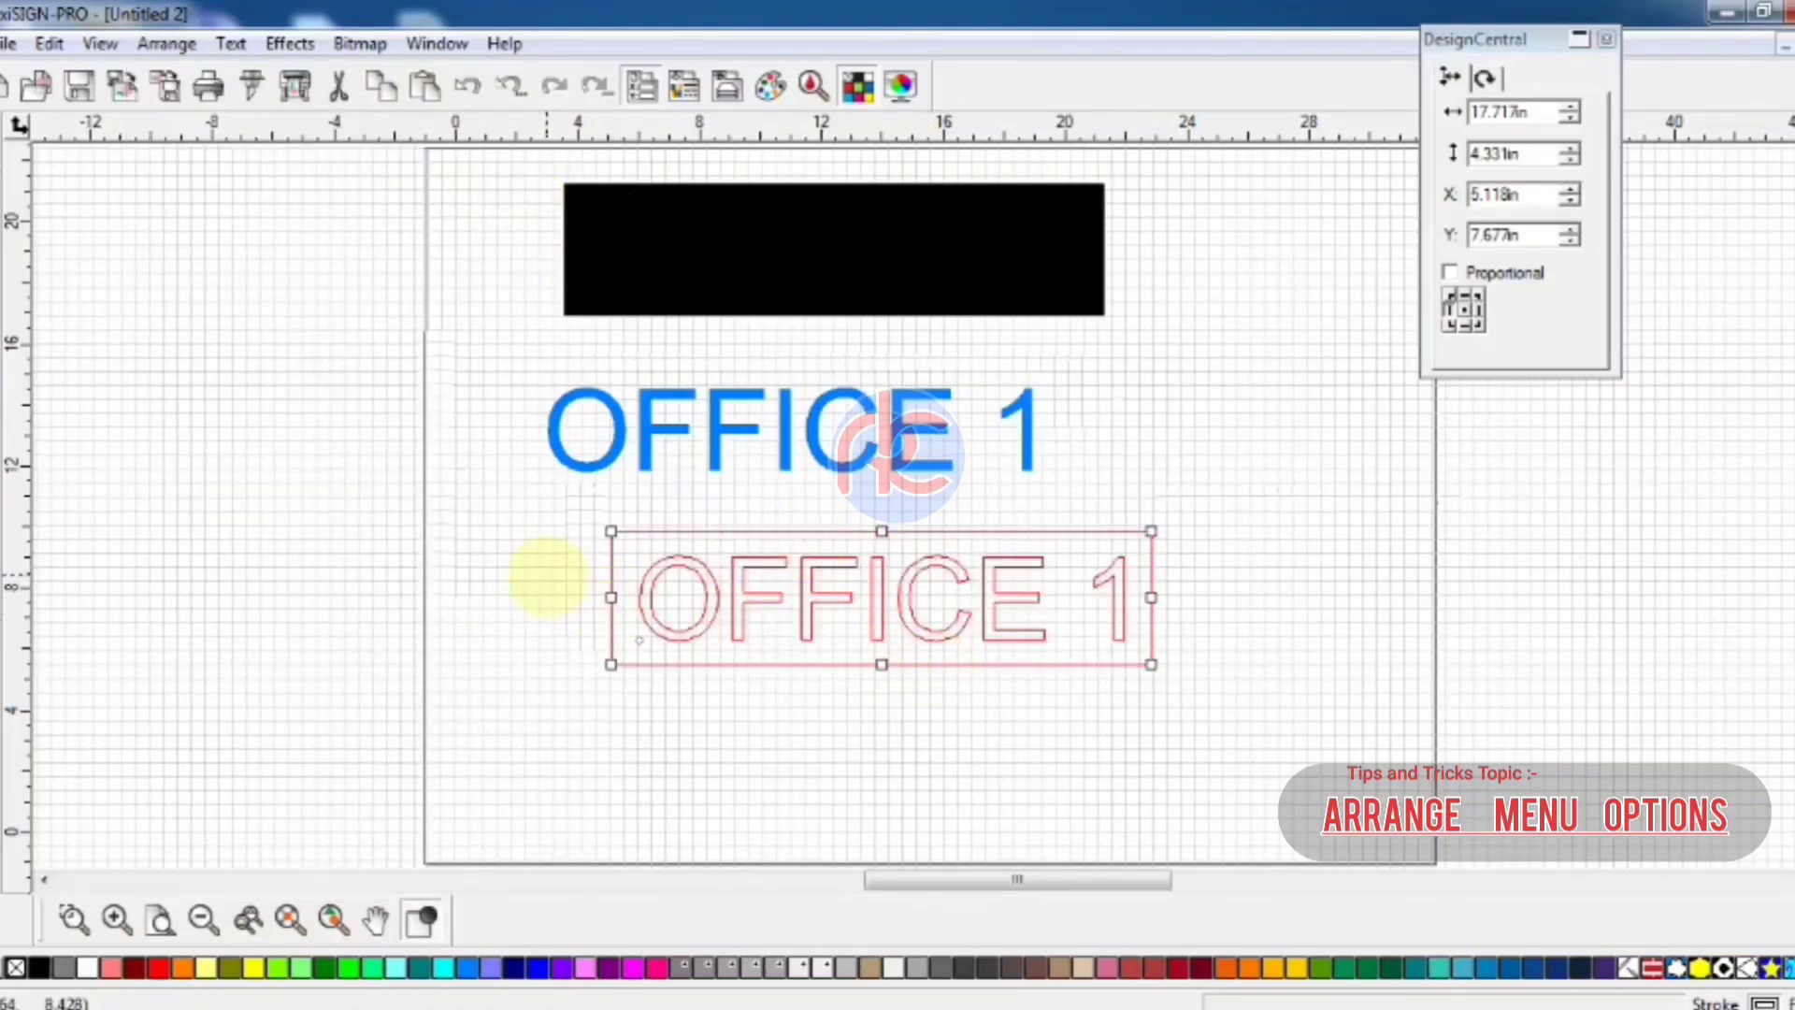
{"action": "left_click", "coordinate": [547, 577]}
{"action": "left_click", "coordinate": [166, 43]}
{"action": "left_click", "coordinate": [617, 714]}
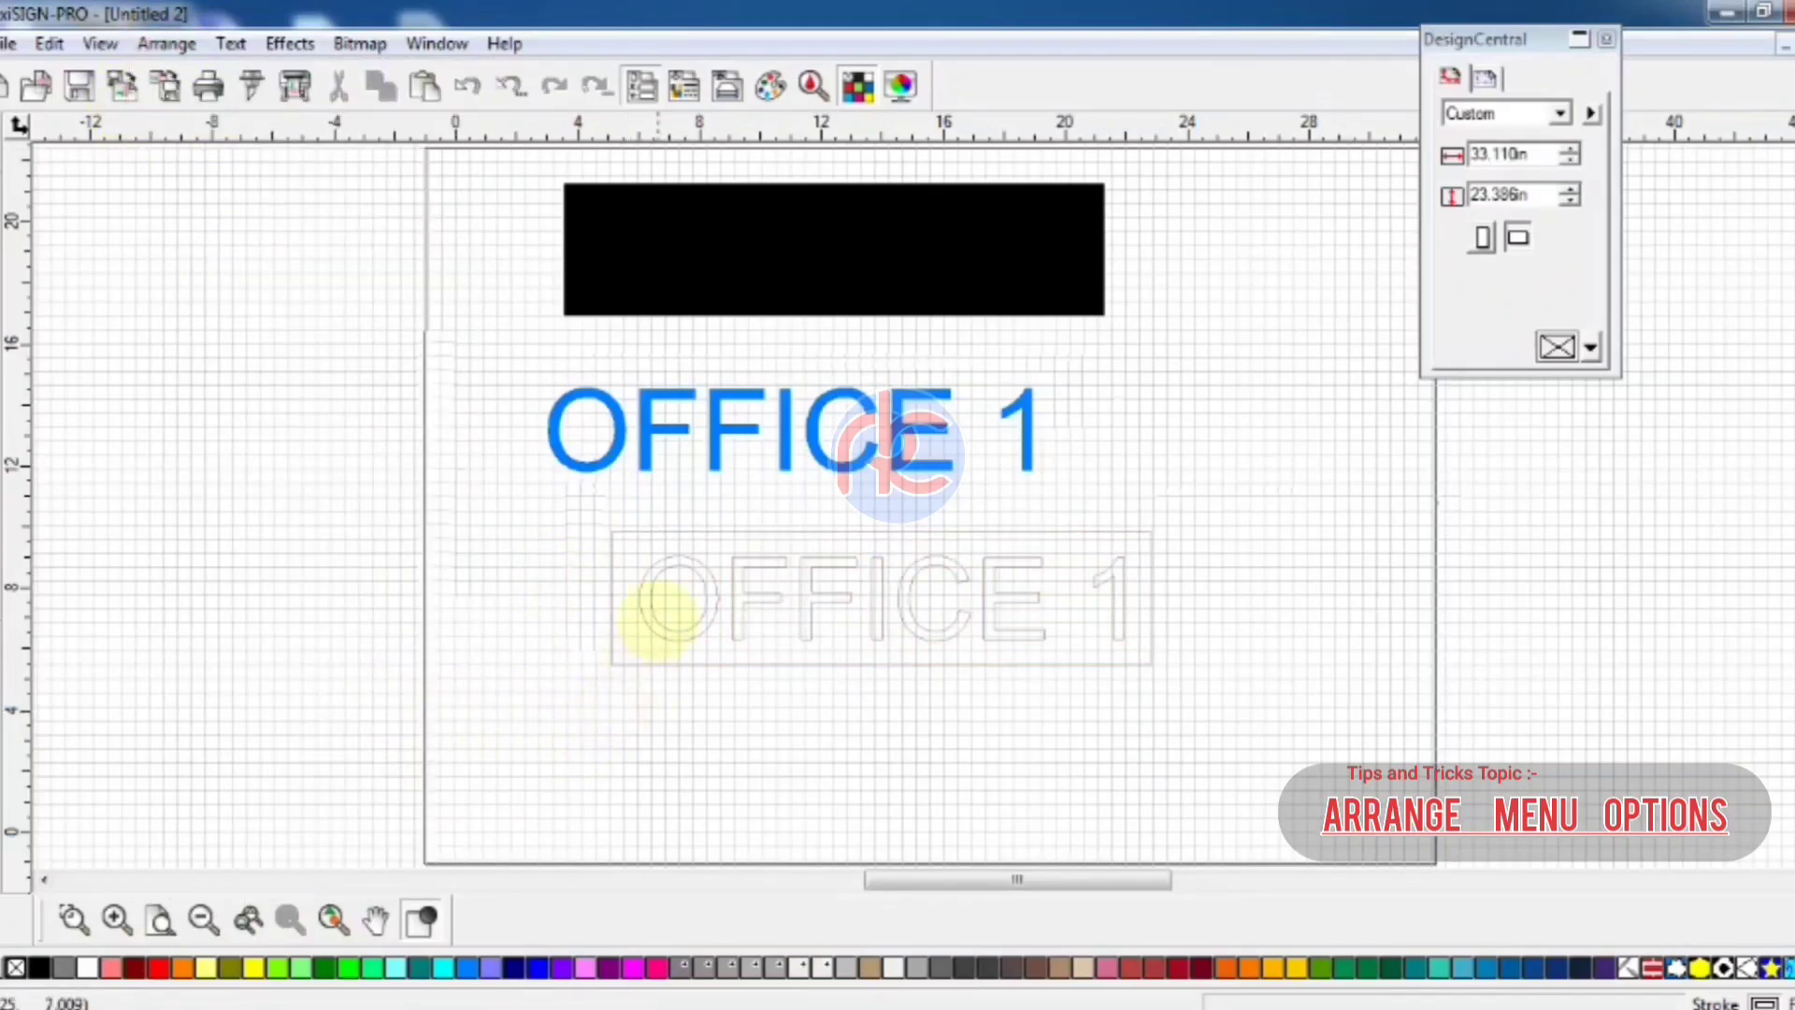
Move the contour-cut compound to about X 2.756 in, Y 8.071 in, and undo both the move and the contour cut
{"action": "left_click_drag", "start_coordinate": [659, 613], "coordinate": [587, 630]}
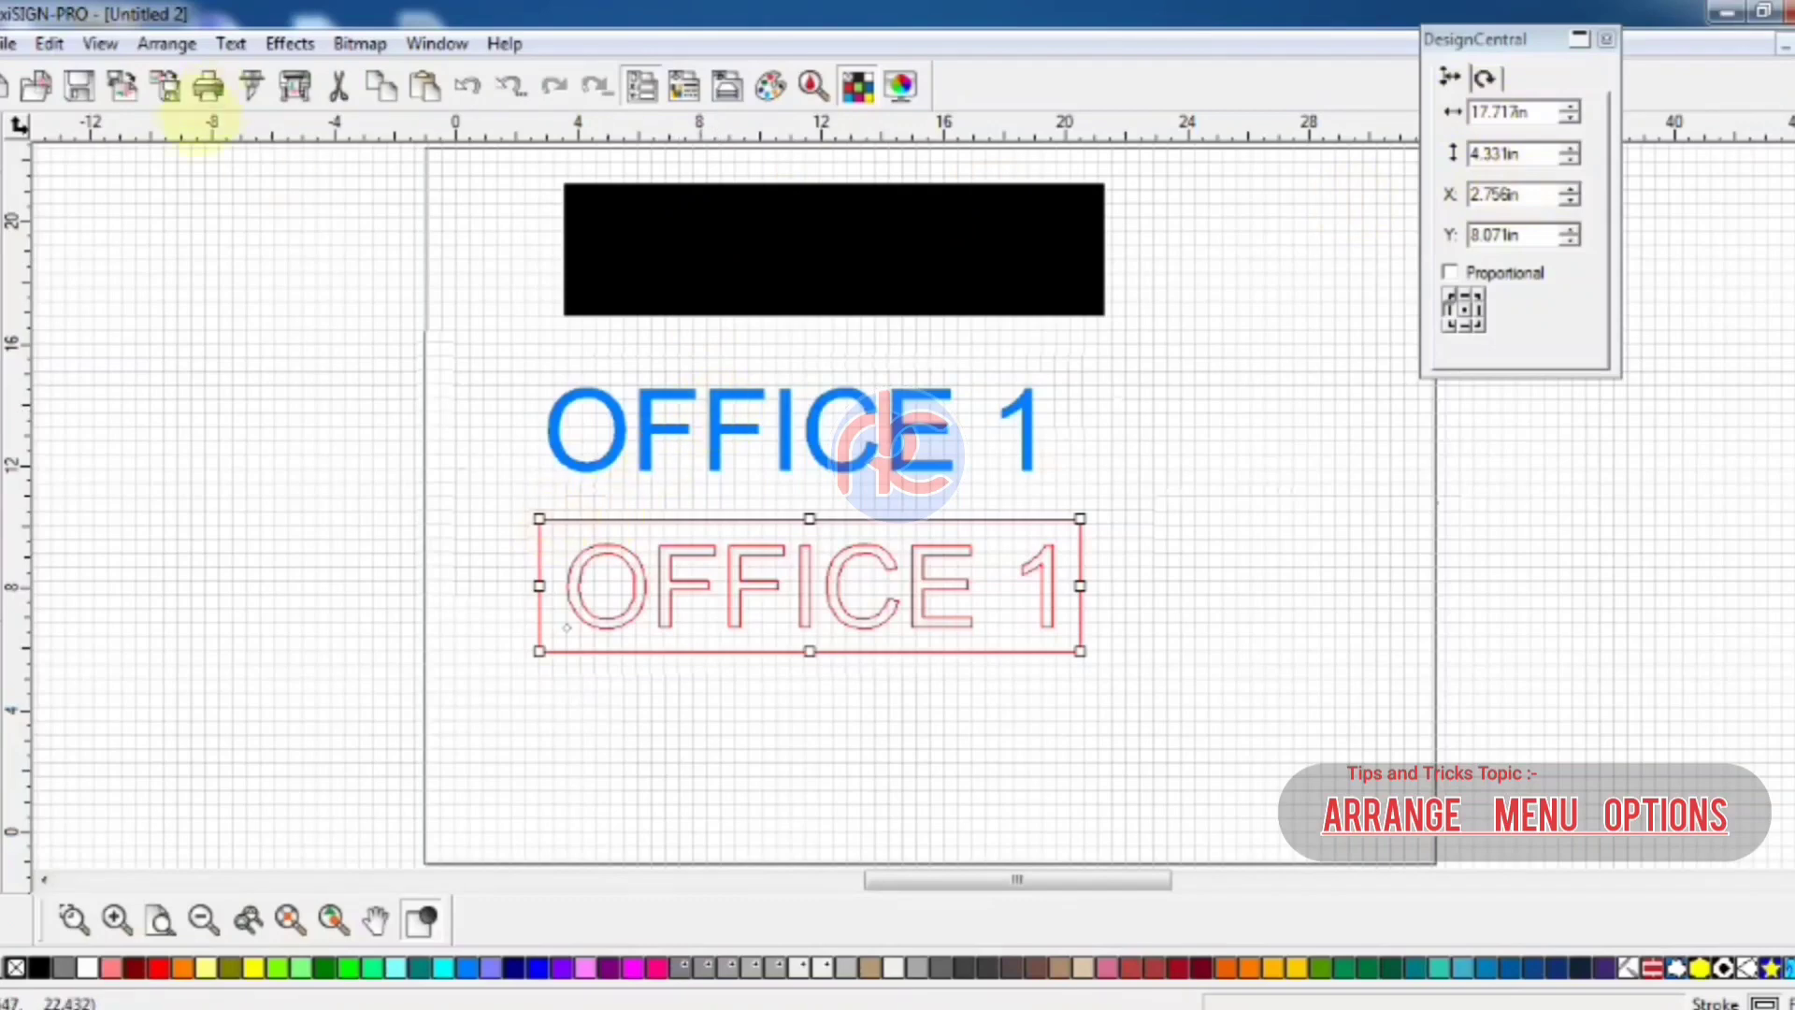
{"action": "left_click", "coordinate": [465, 85]}
{"action": "left_click", "coordinate": [465, 85]}
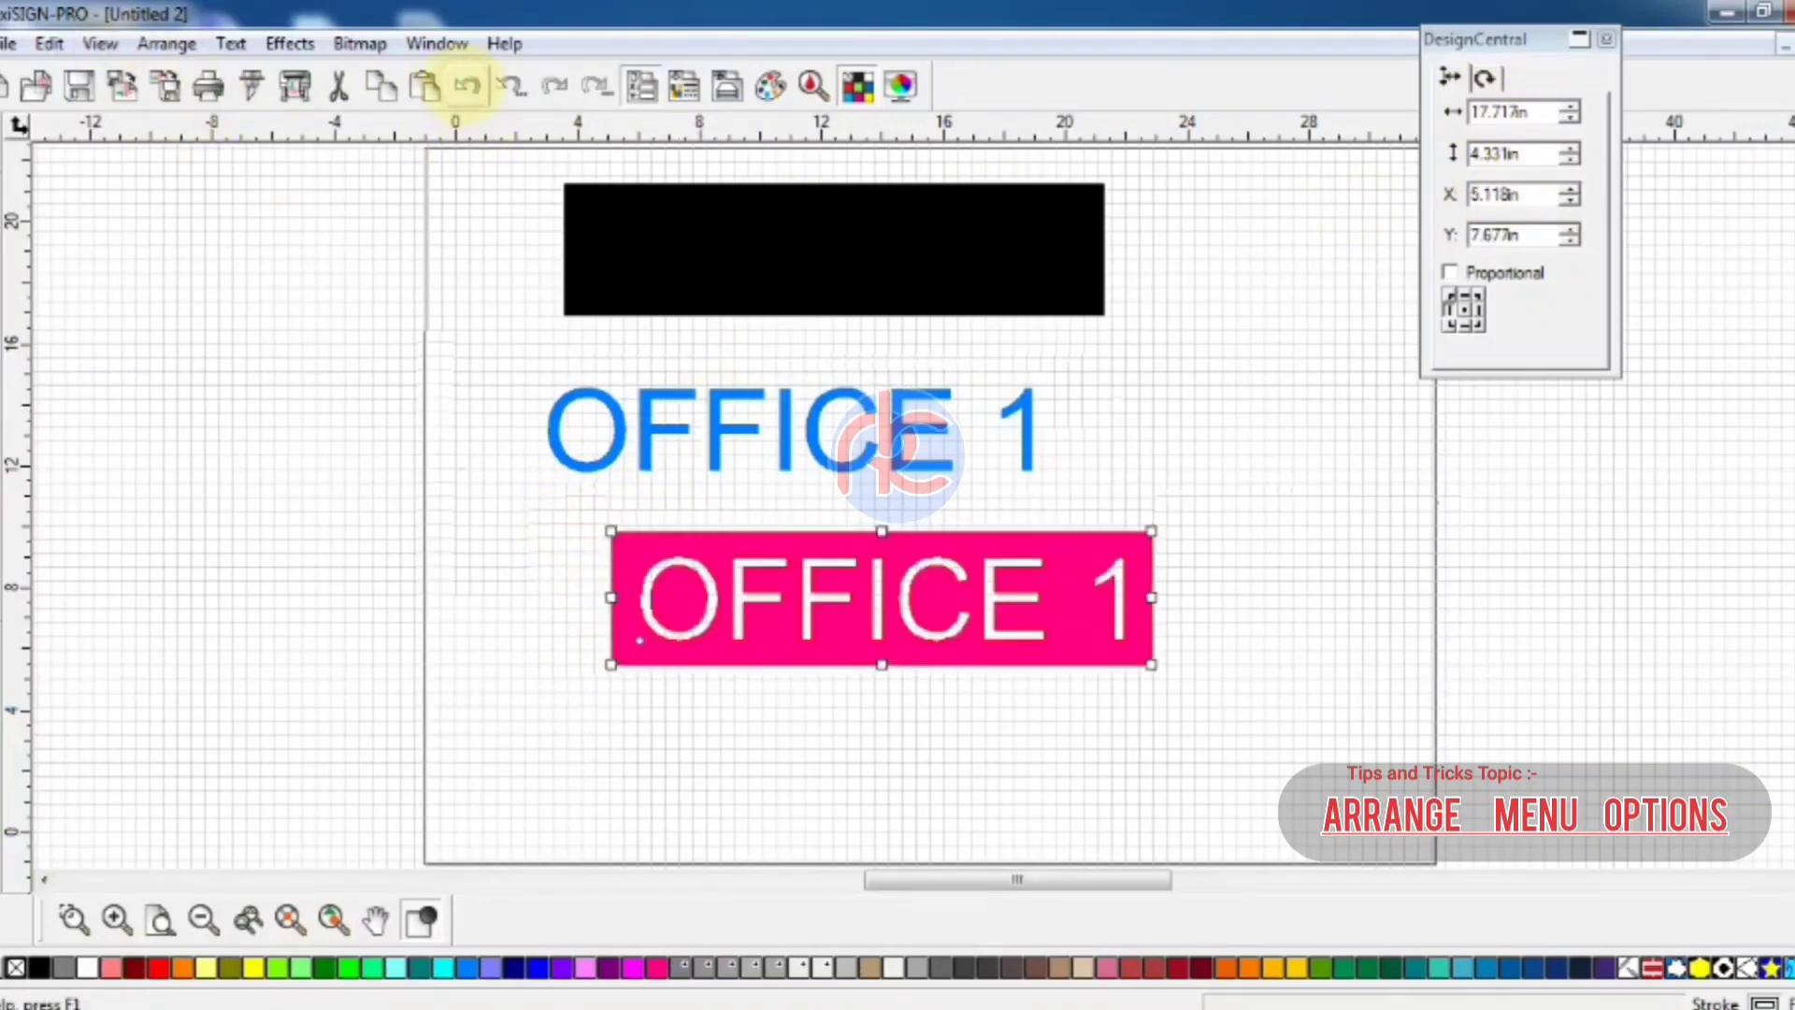
Convert the pink "OFFICE 1" compound to an oval shape and the oval to a circle
{"action": "left_click", "coordinate": [166, 43]}
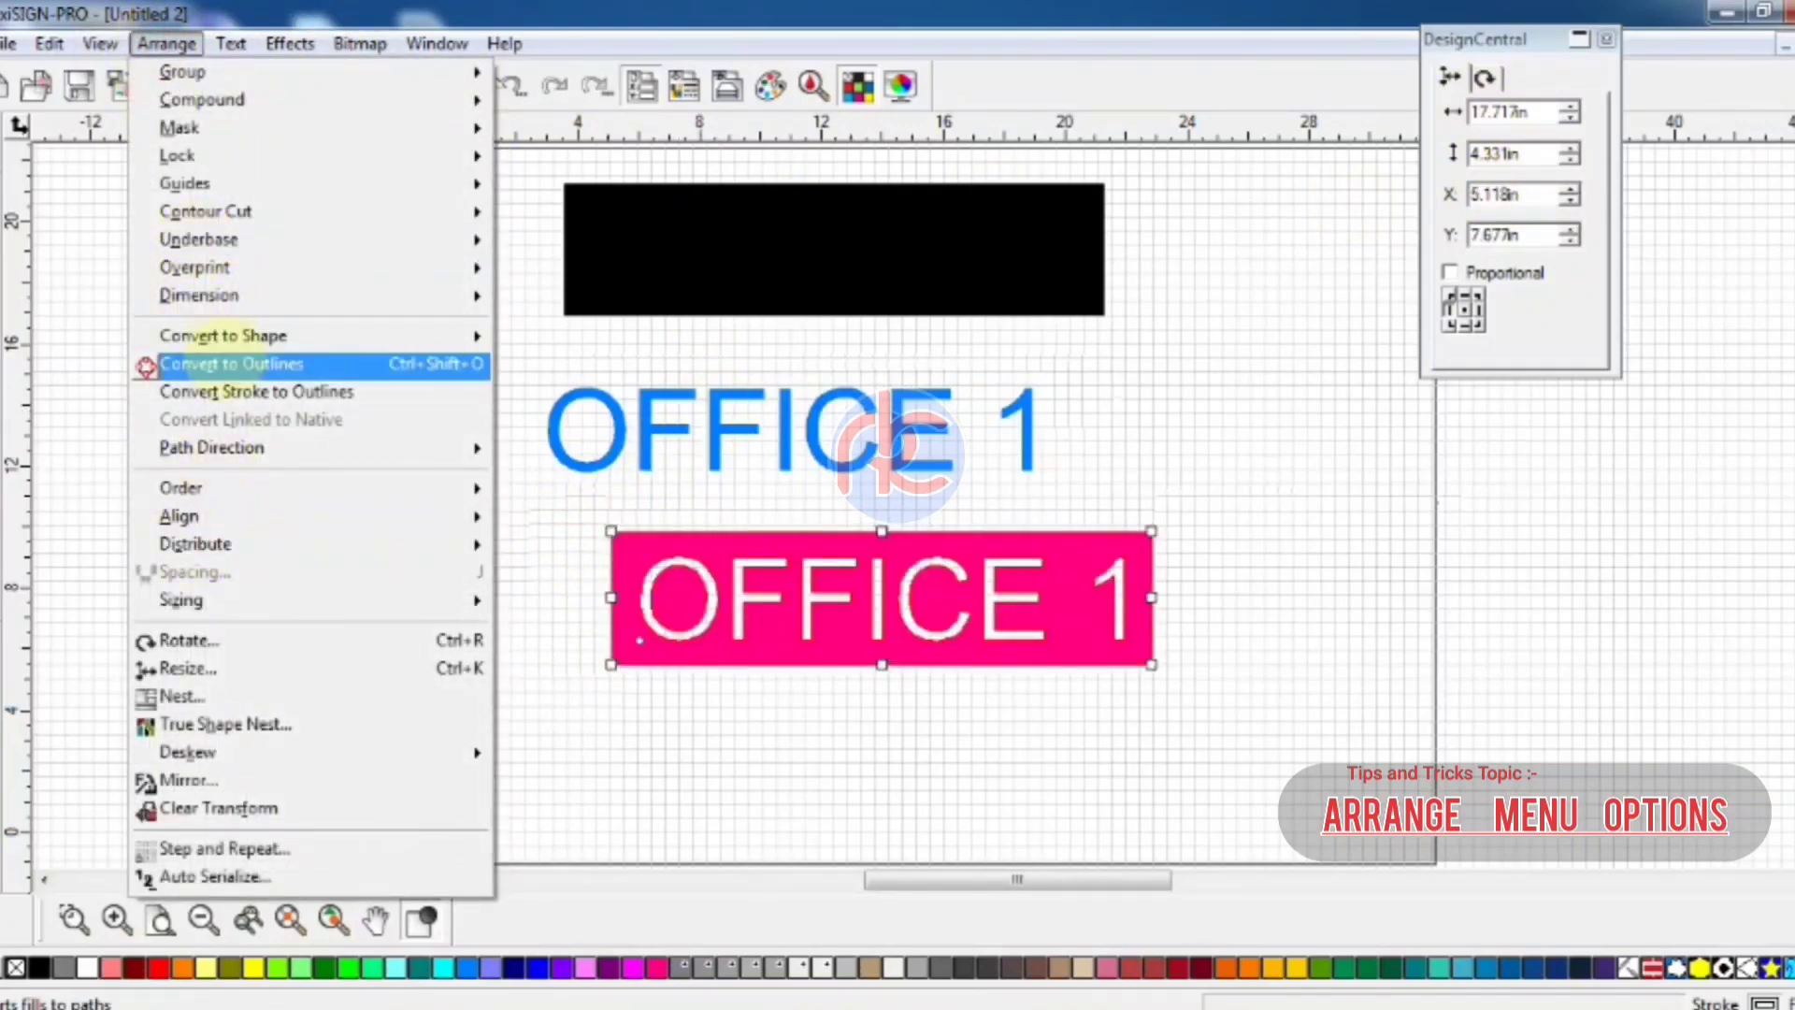
{"action": "mouse_move", "coordinate": [234, 335]}
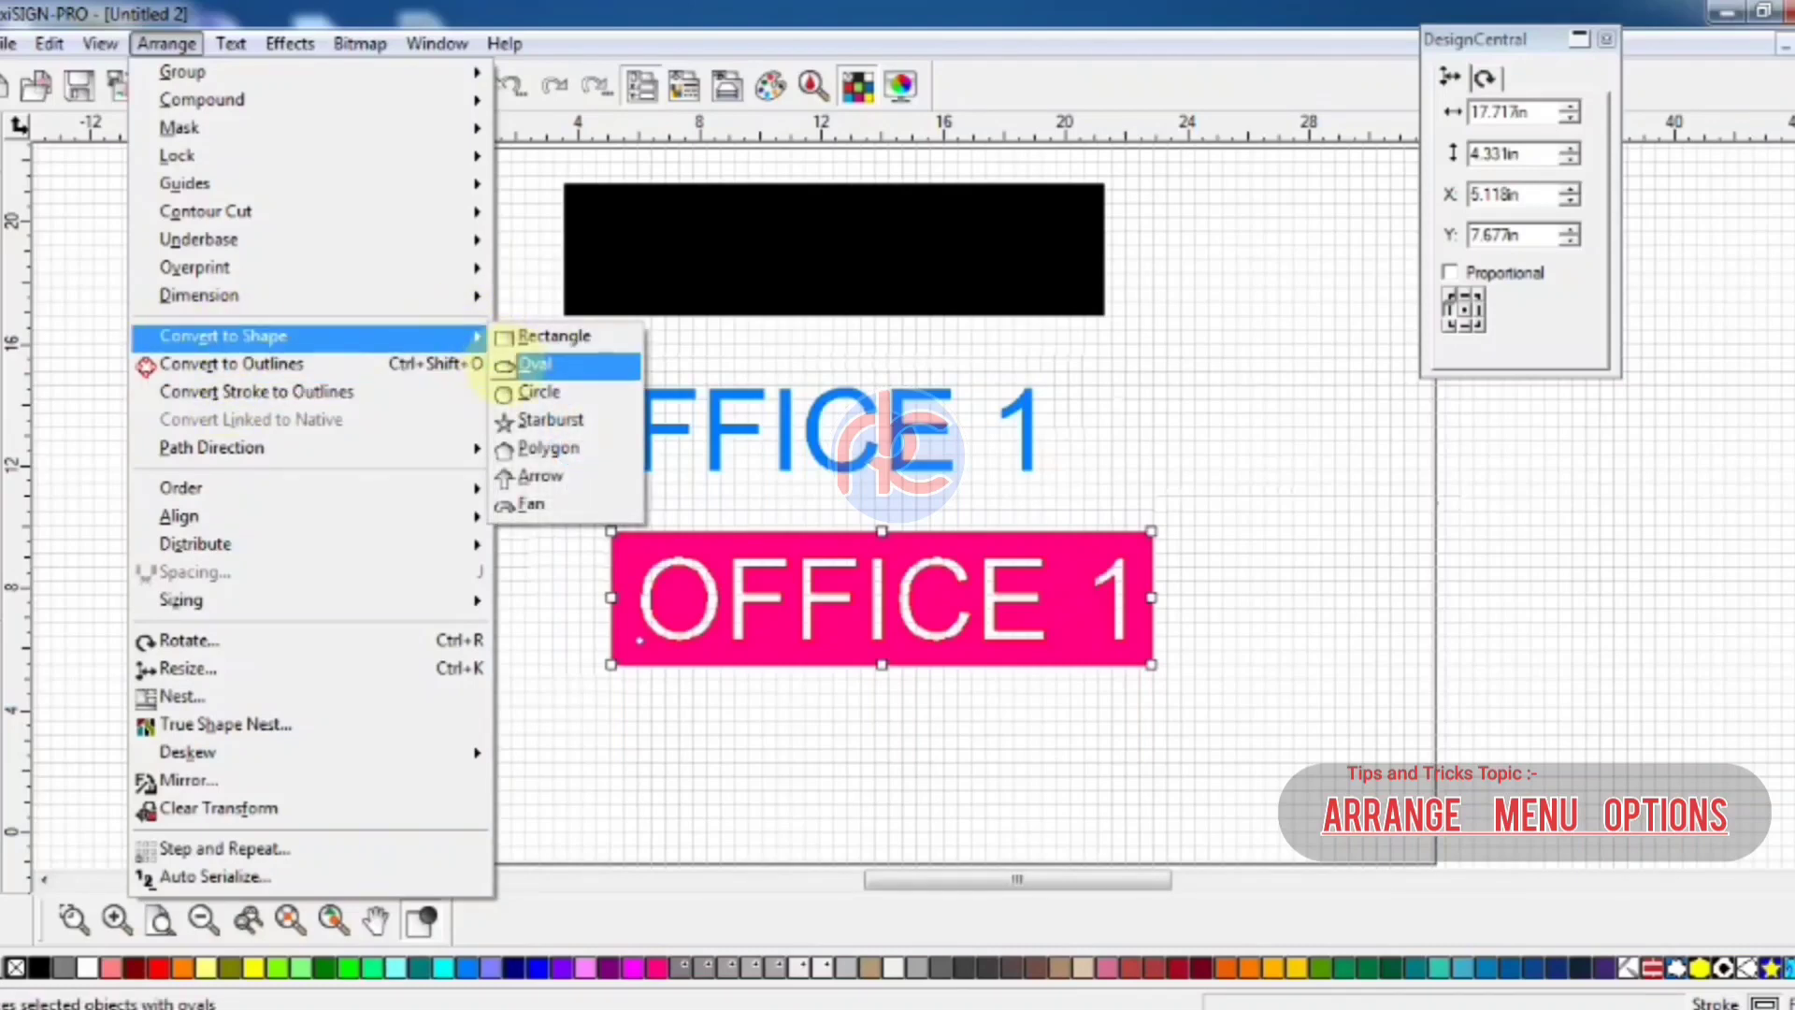
{"action": "left_click", "coordinate": [533, 363]}
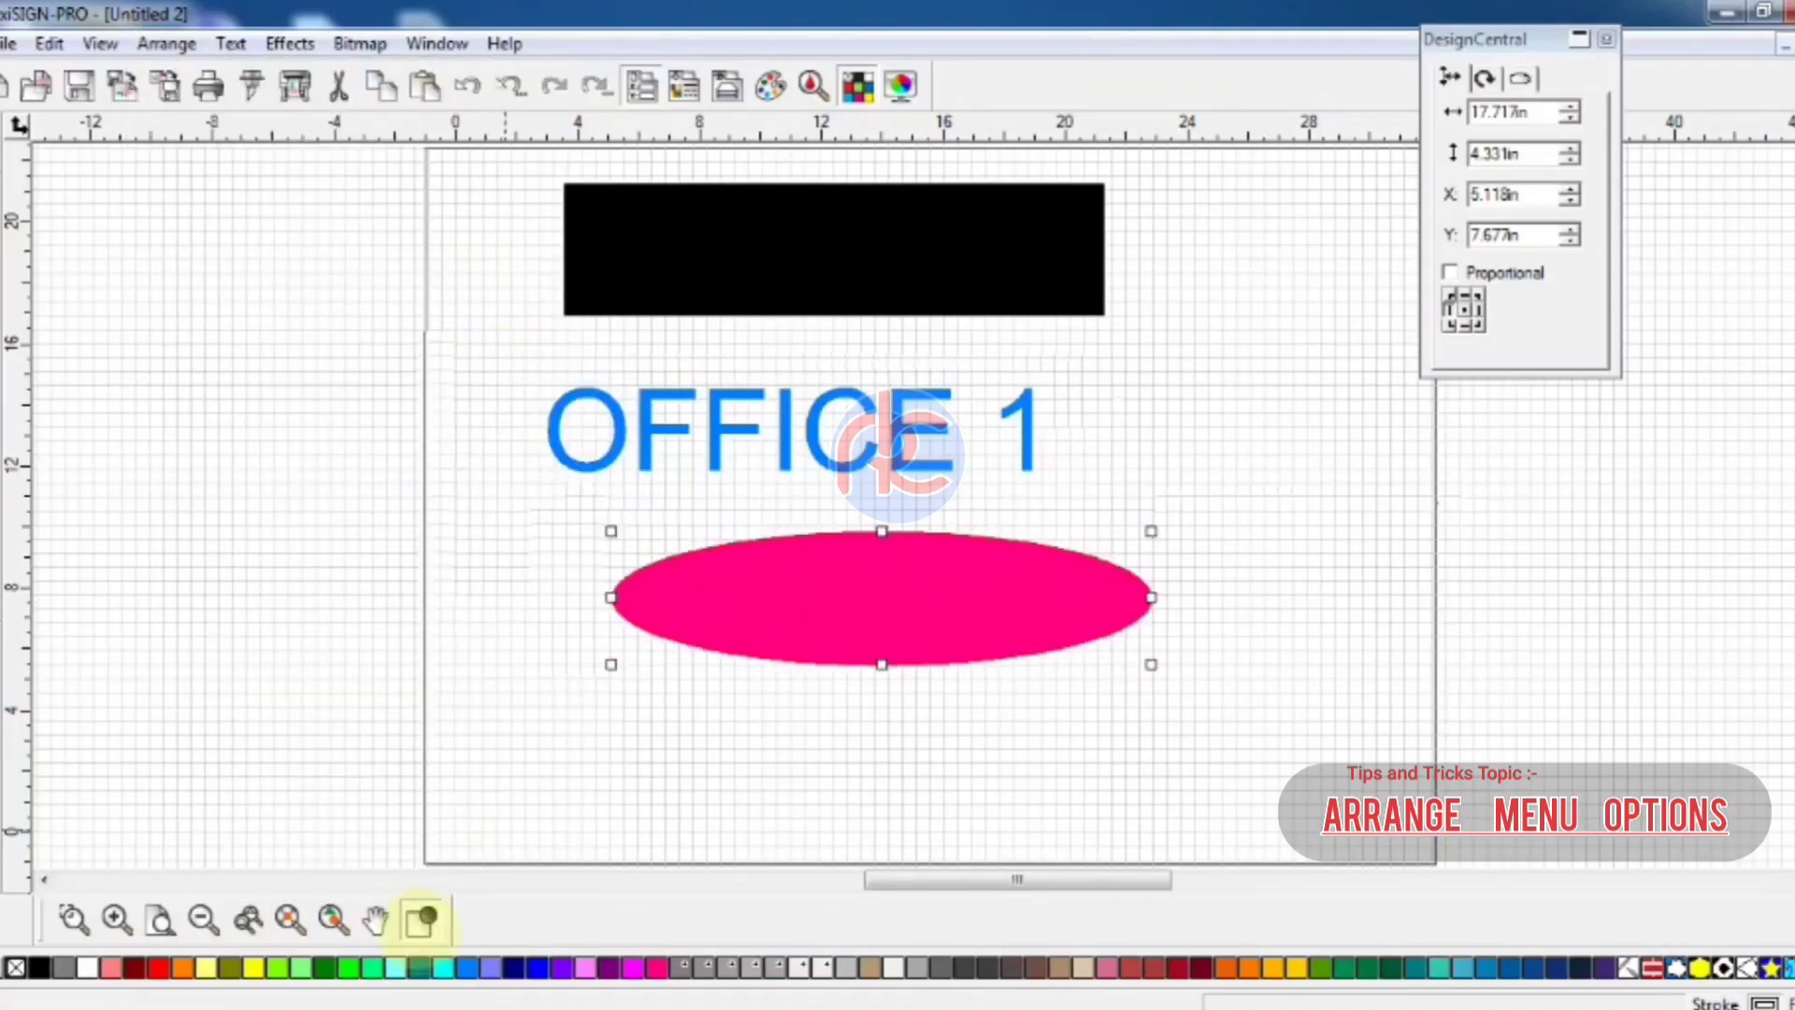
{"action": "left_click", "coordinate": [166, 43]}
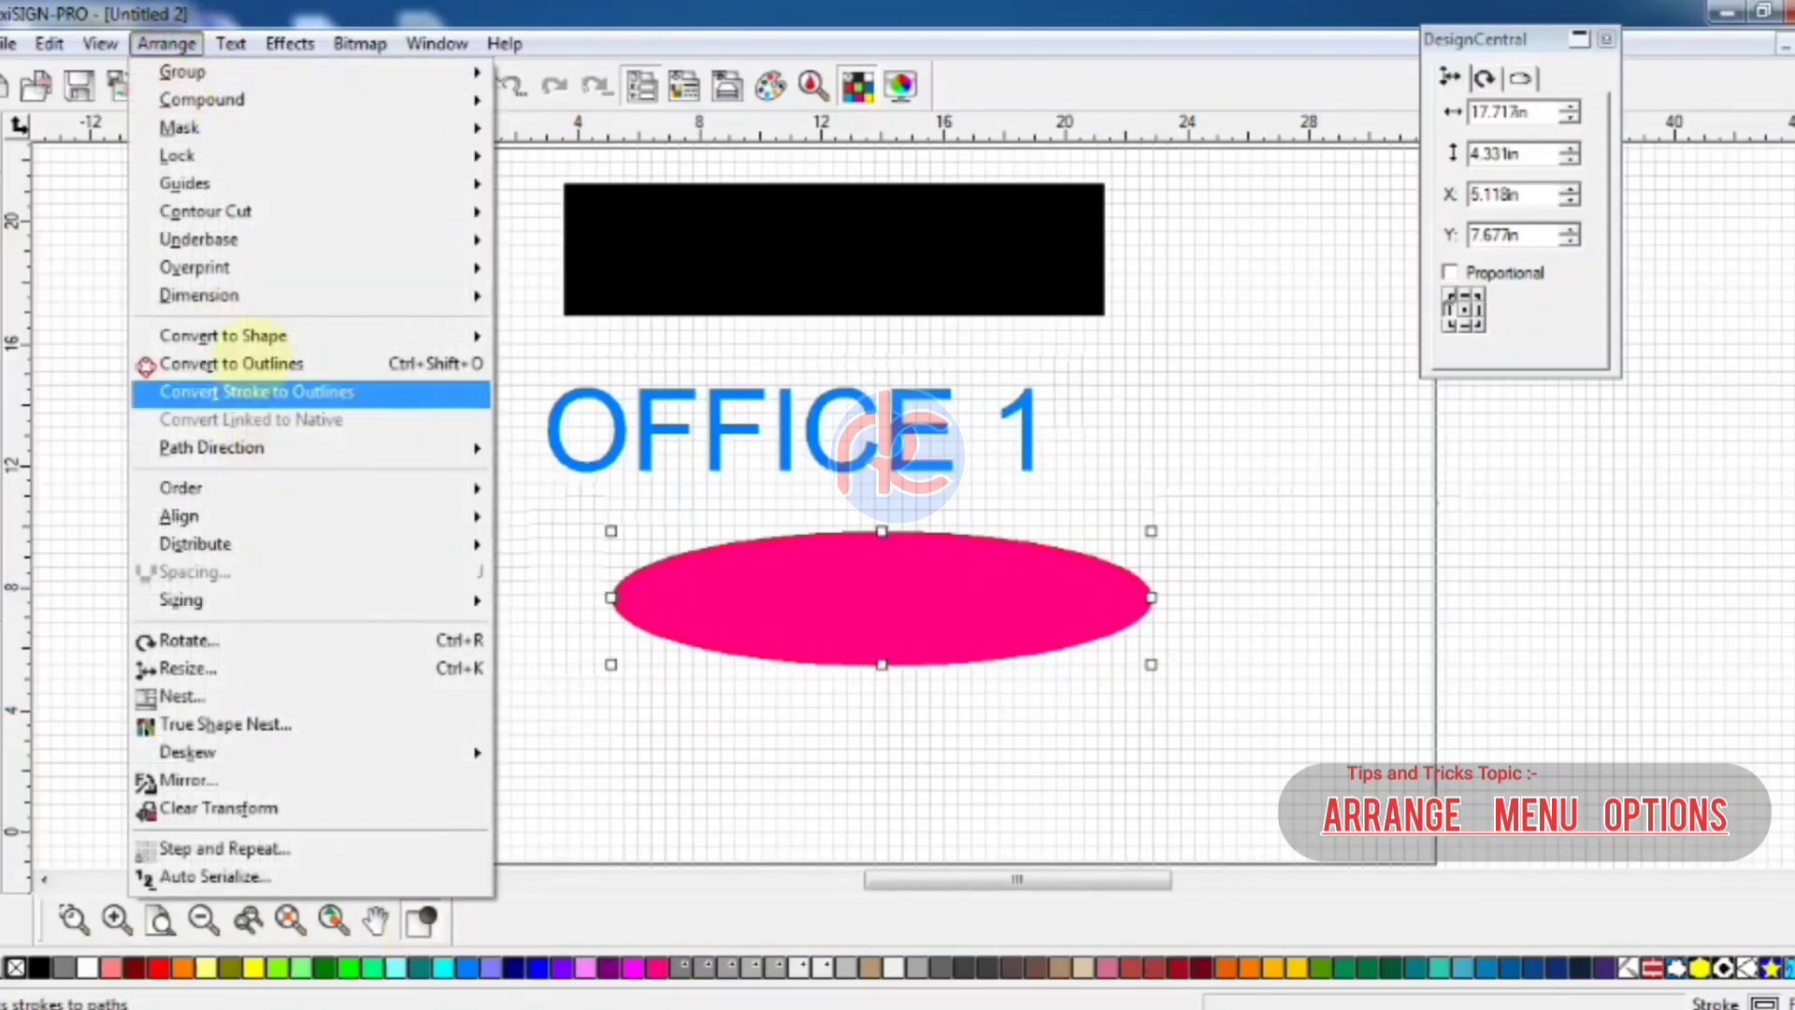
{"action": "mouse_move", "coordinate": [271, 336]}
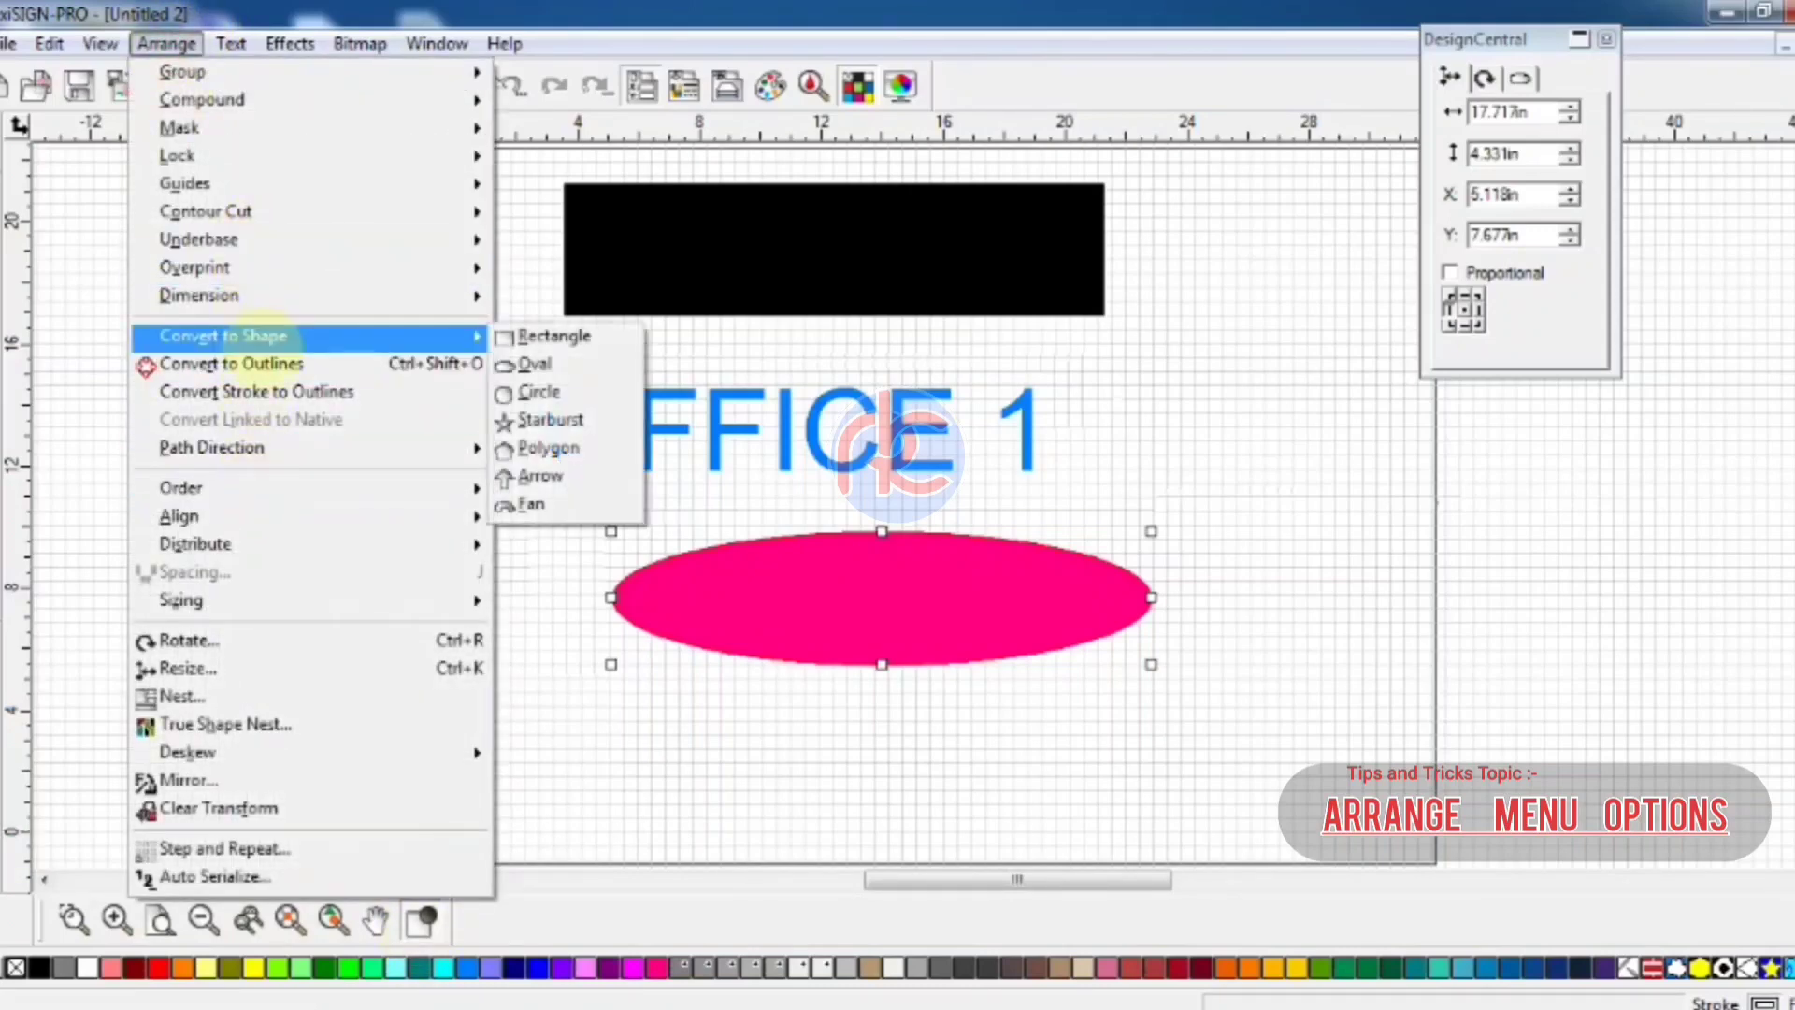
{"action": "left_click", "coordinate": [538, 393]}
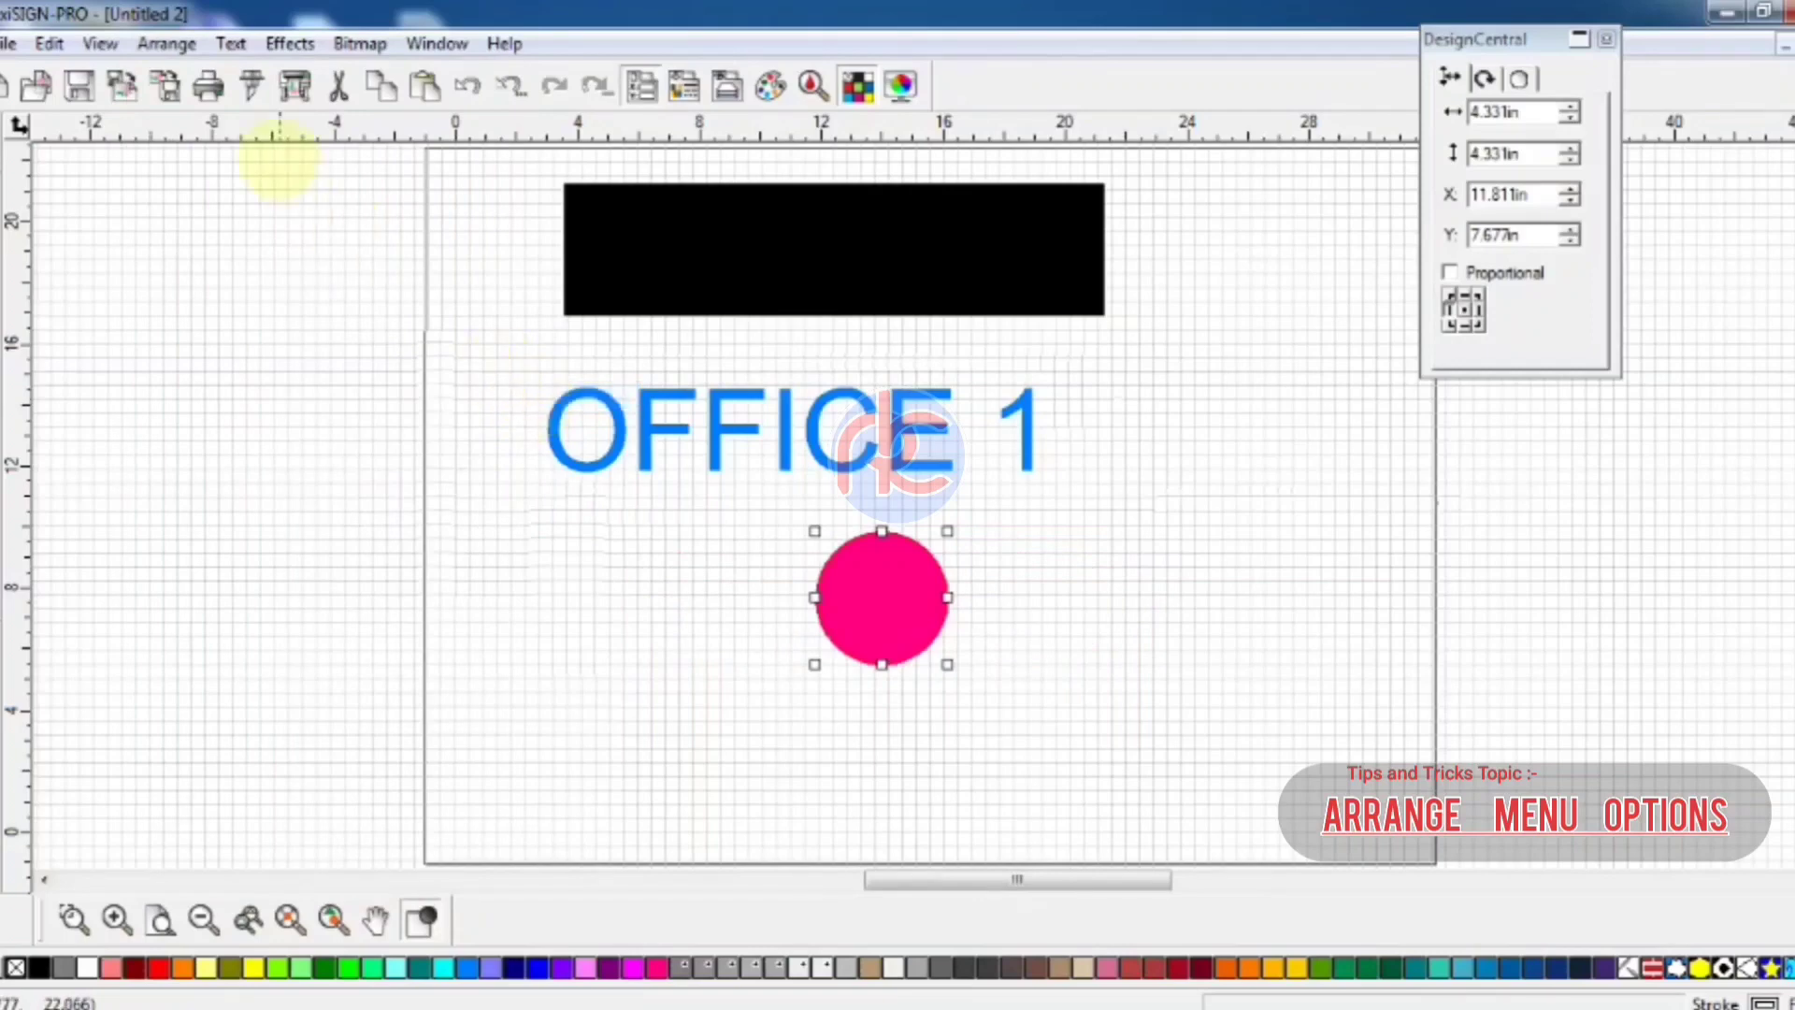
Convert the pink circle to a starburst shape and the starburst to an arrow
{"action": "left_click", "coordinate": [166, 43]}
{"action": "mouse_move", "coordinate": [266, 335]}
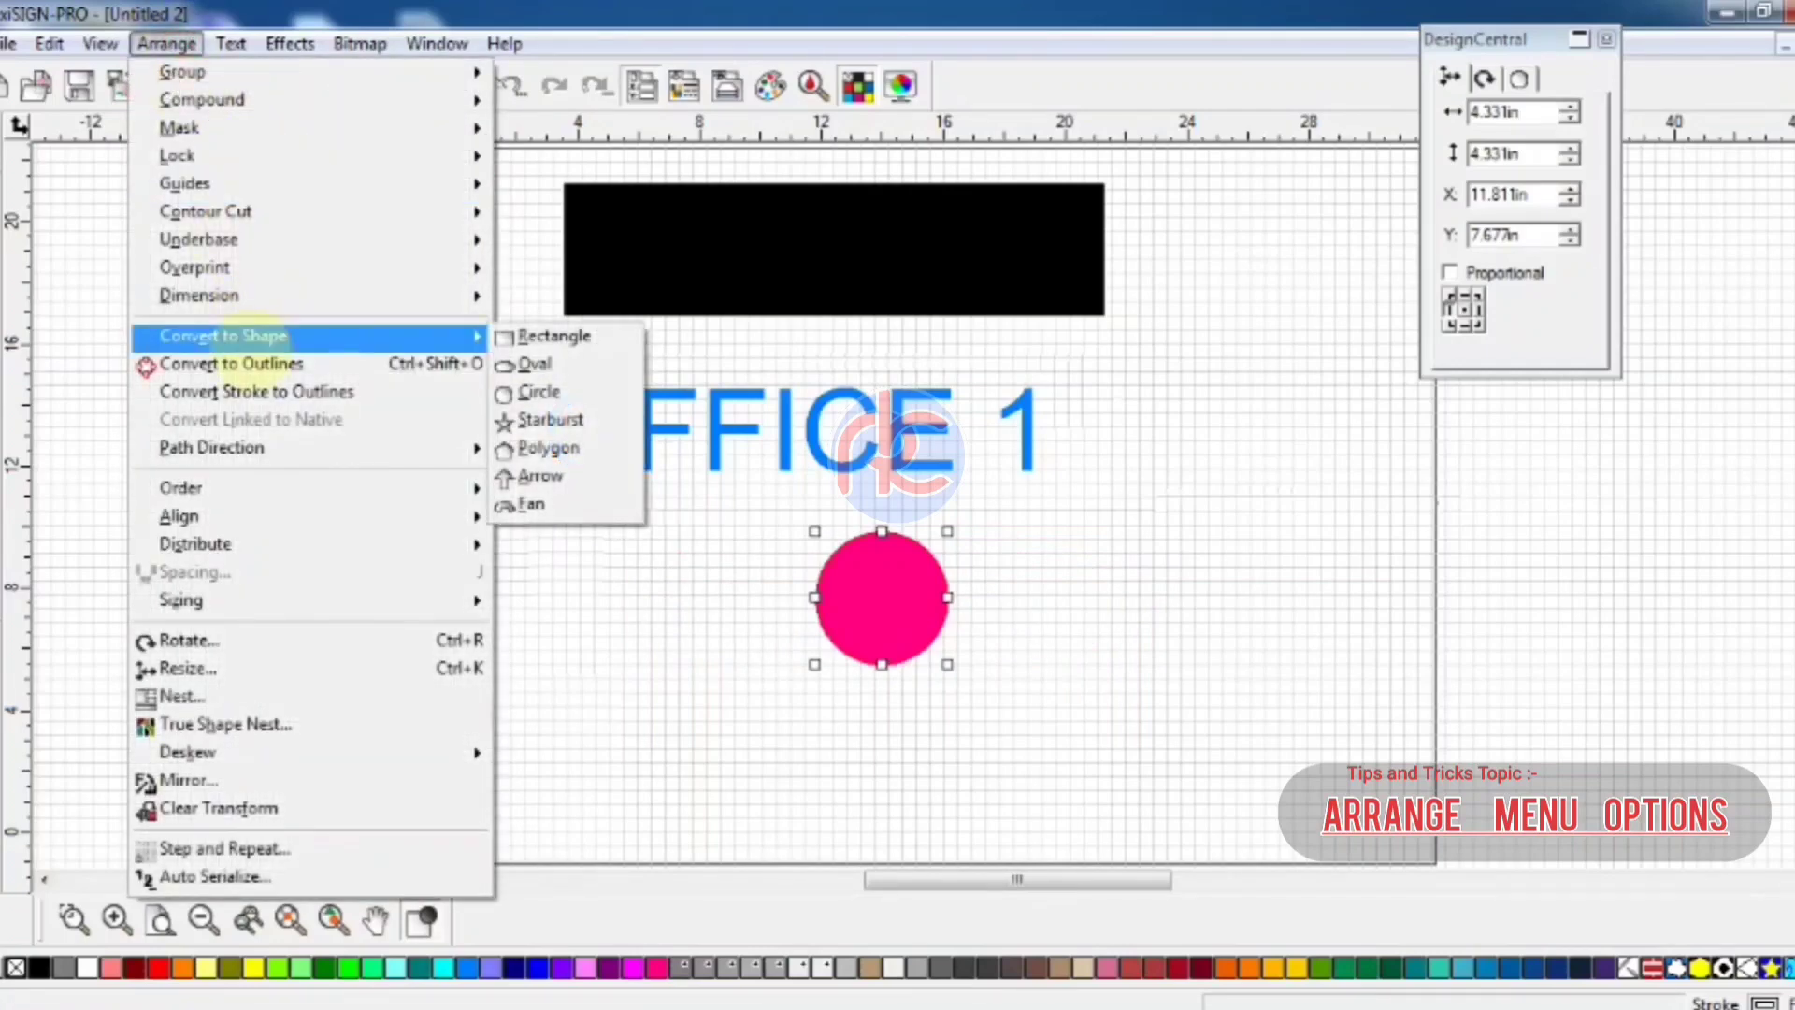
{"action": "left_click", "coordinate": [509, 420]}
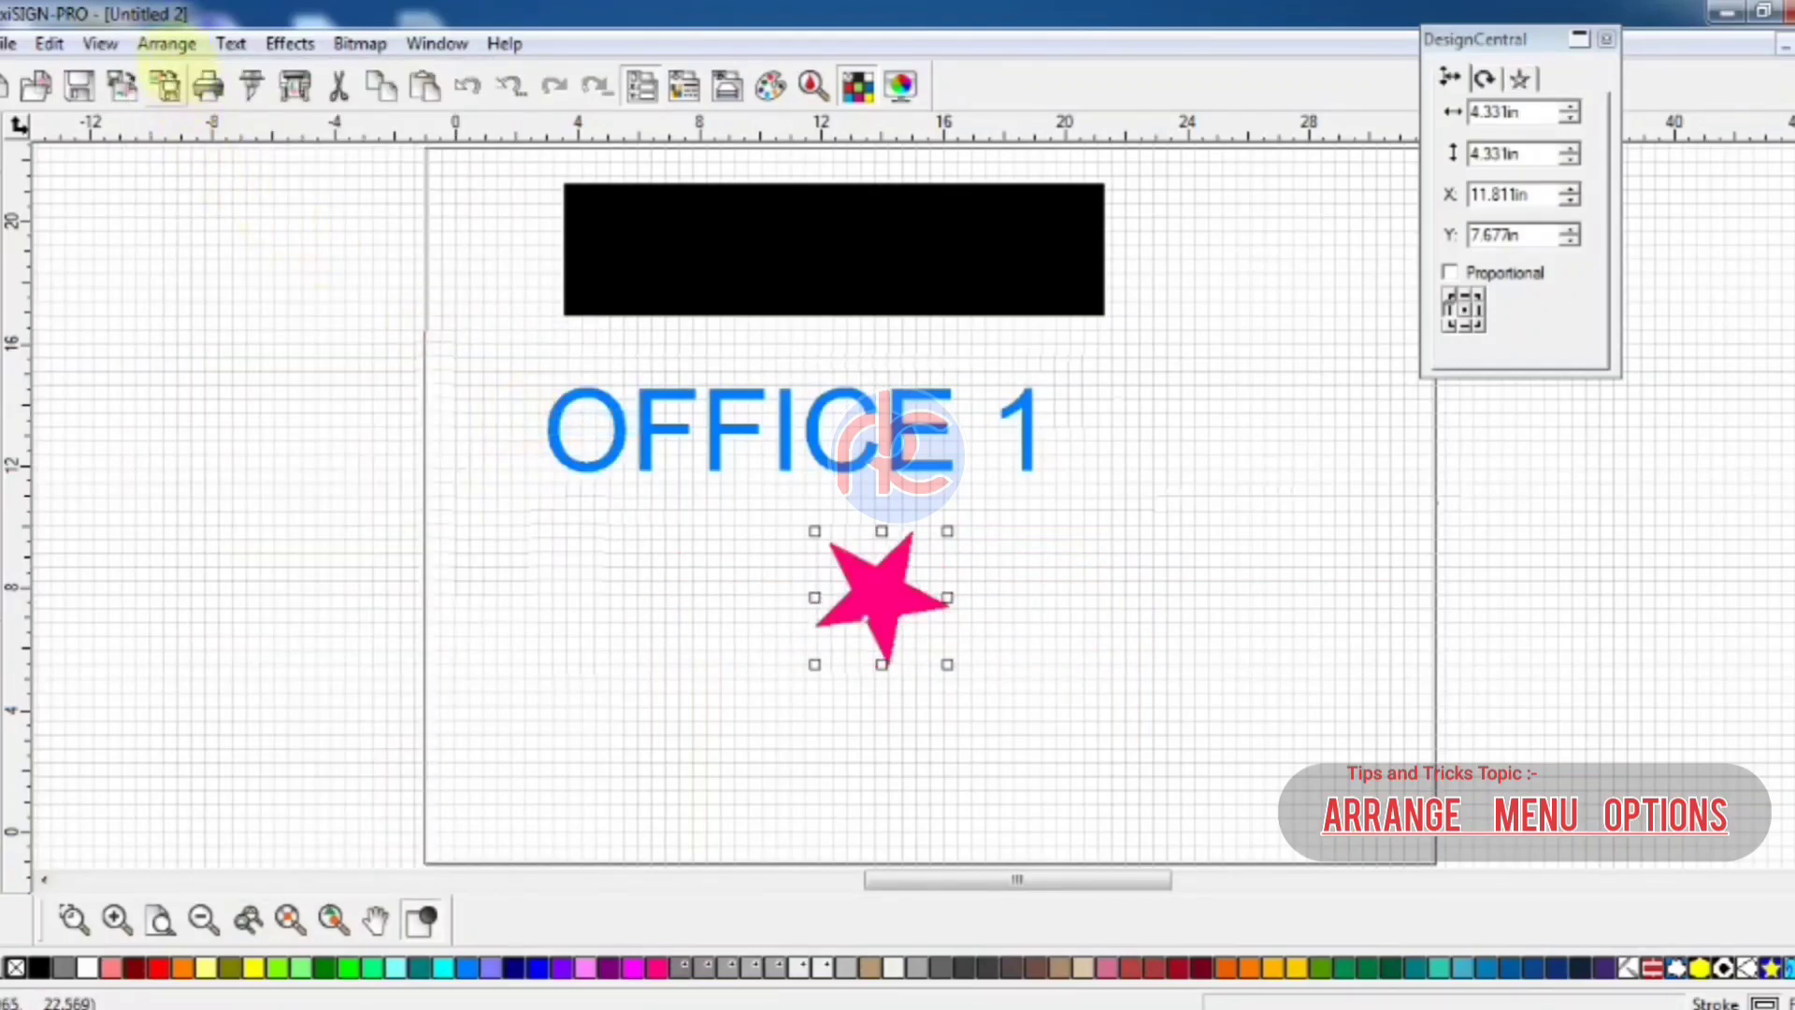
{"action": "left_click", "coordinate": [167, 43]}
{"action": "mouse_move", "coordinate": [266, 336]}
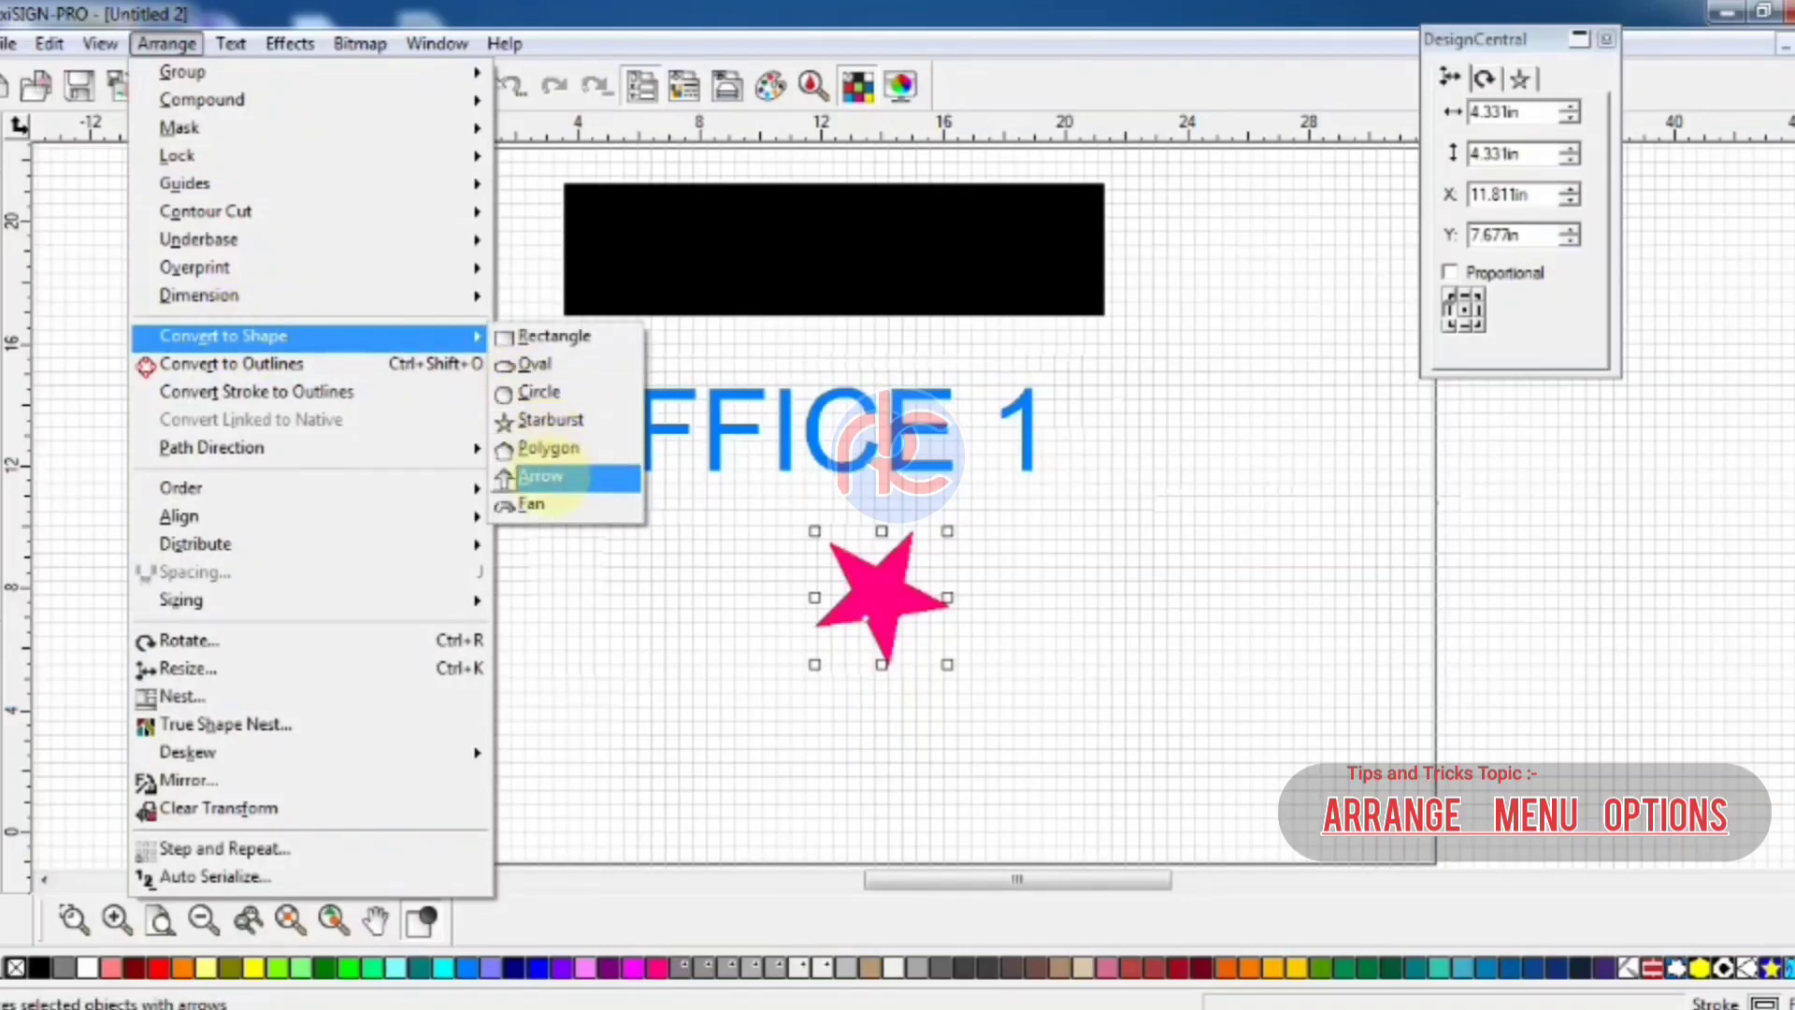
{"action": "left_click", "coordinate": [547, 479]}
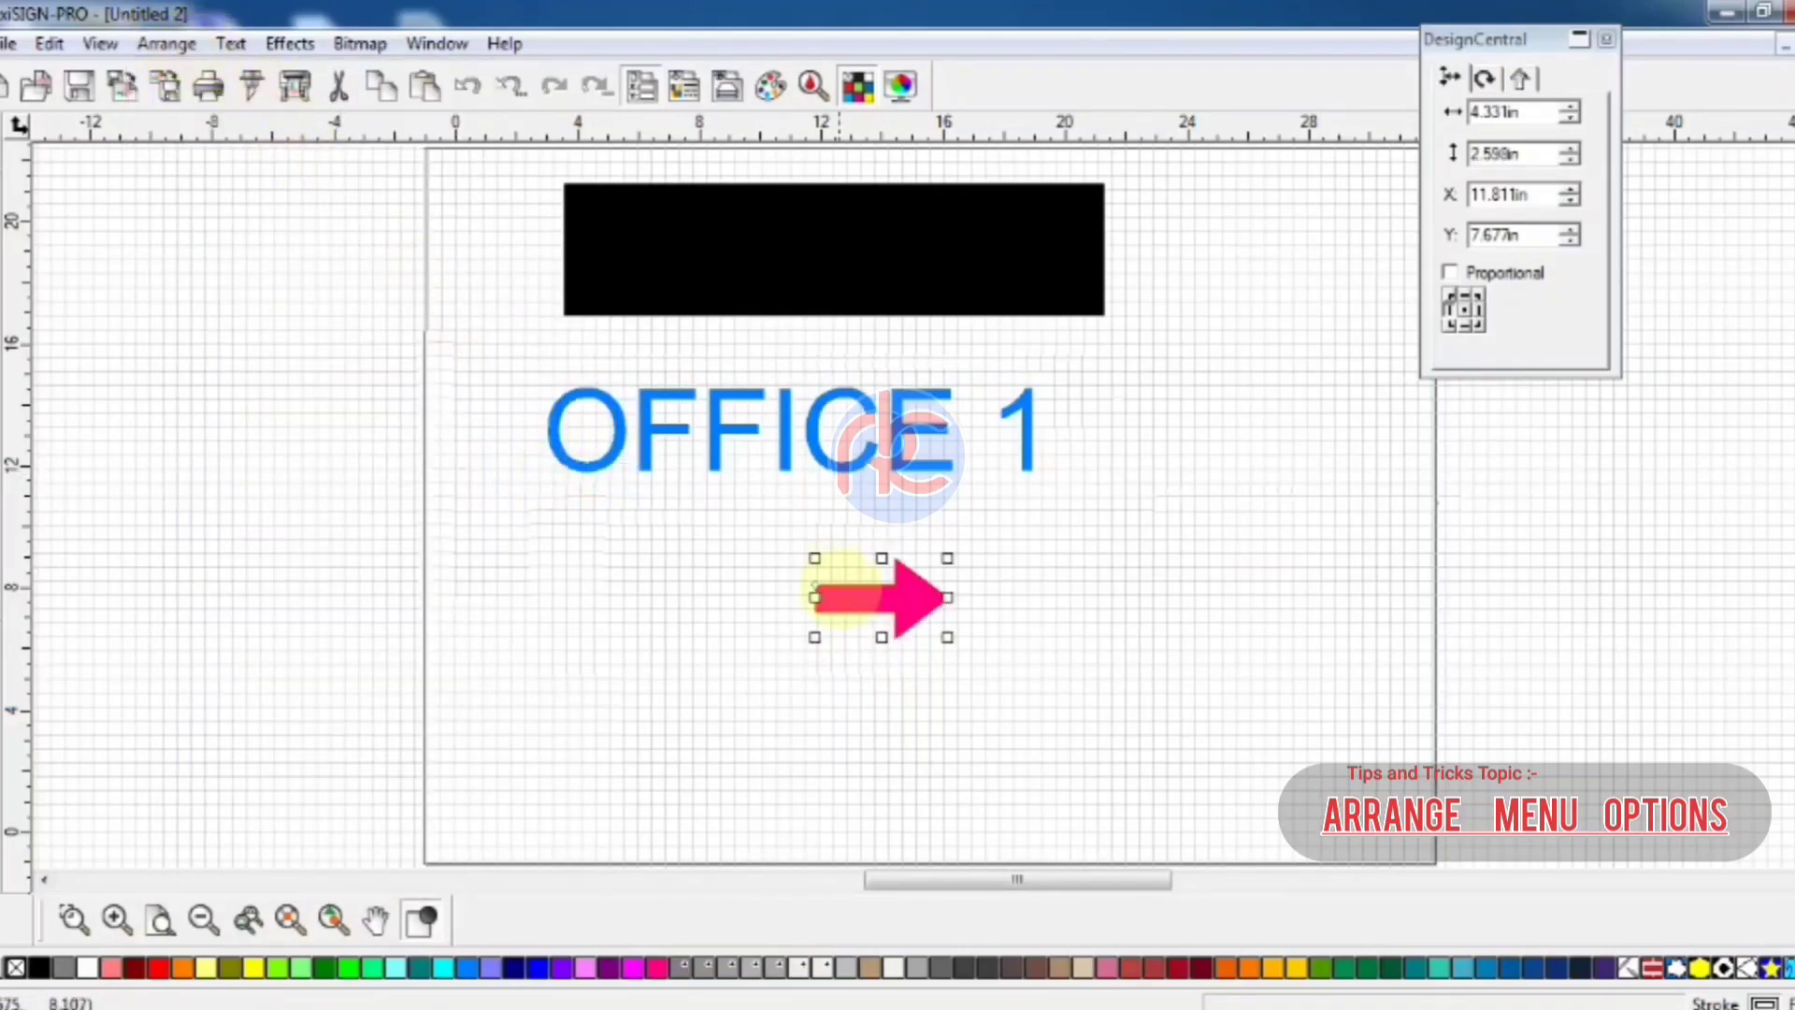
Enlarge the pink arrow to about 7.874 in wide and set its height to 3.724 in
{"action": "left_click_drag", "start_coordinate": [947, 637], "coordinate": [855, 589]}
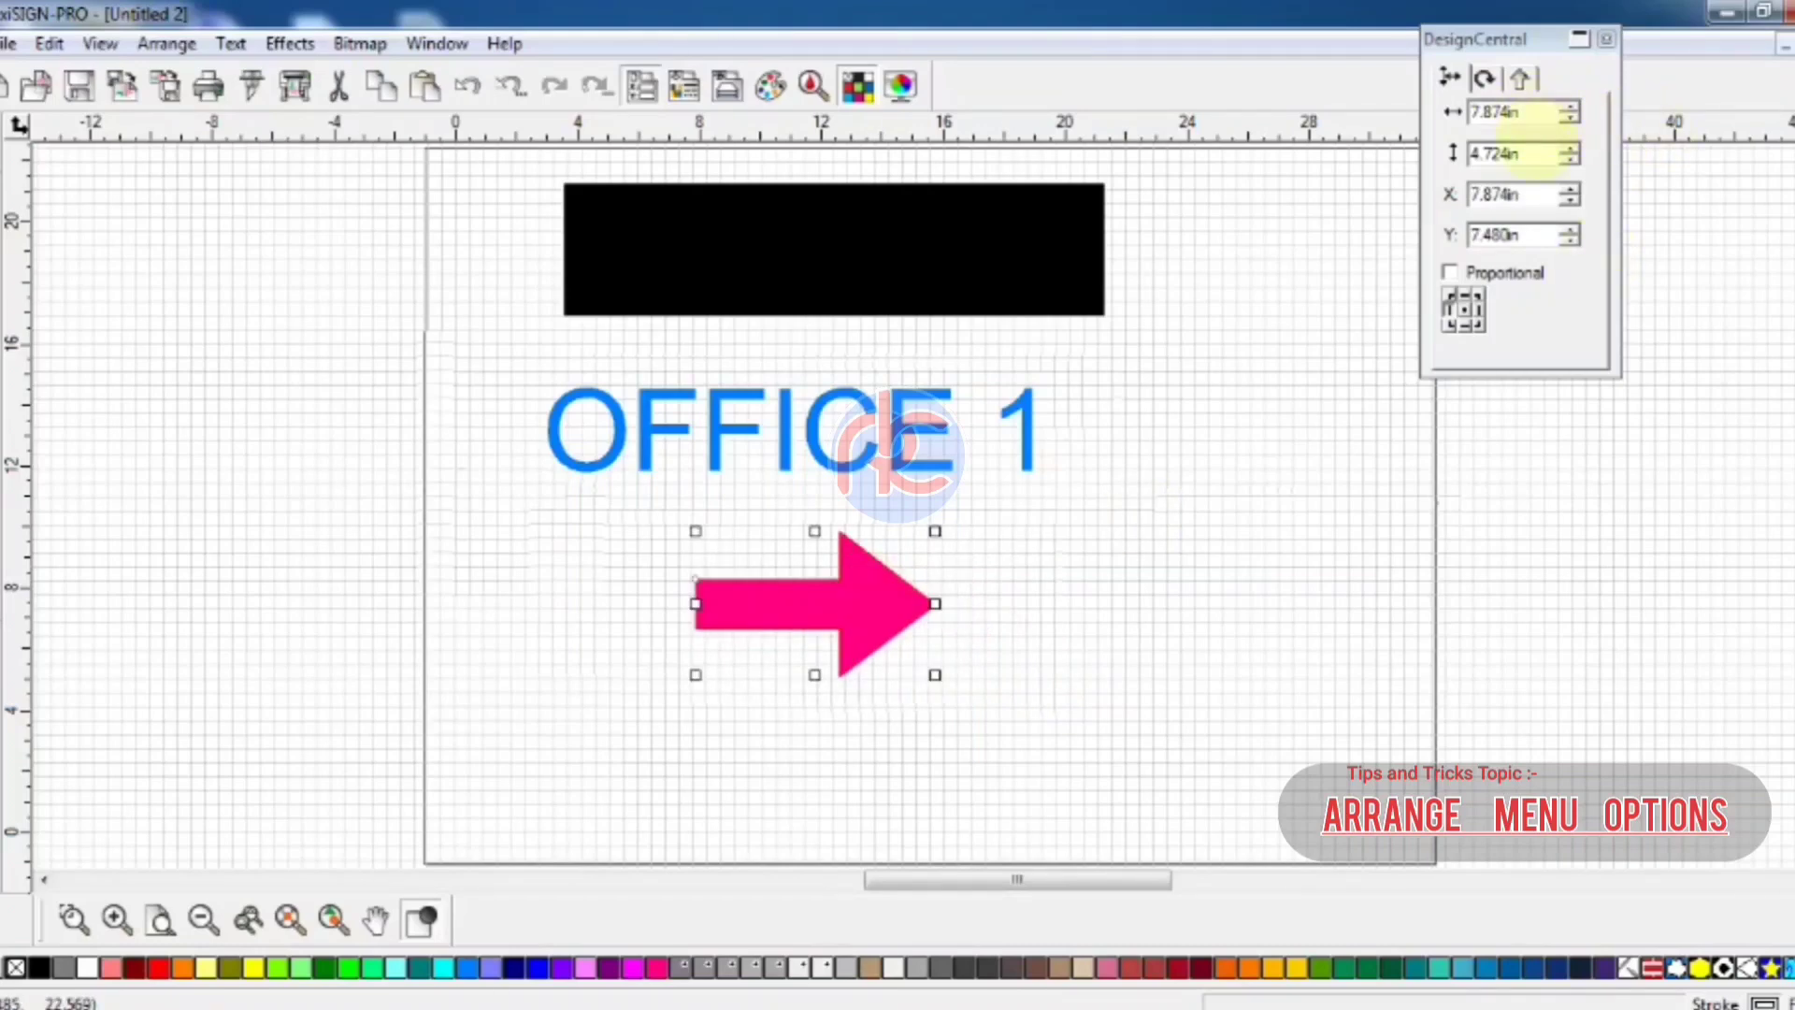
{"action": "left_click", "coordinate": [1573, 147]}
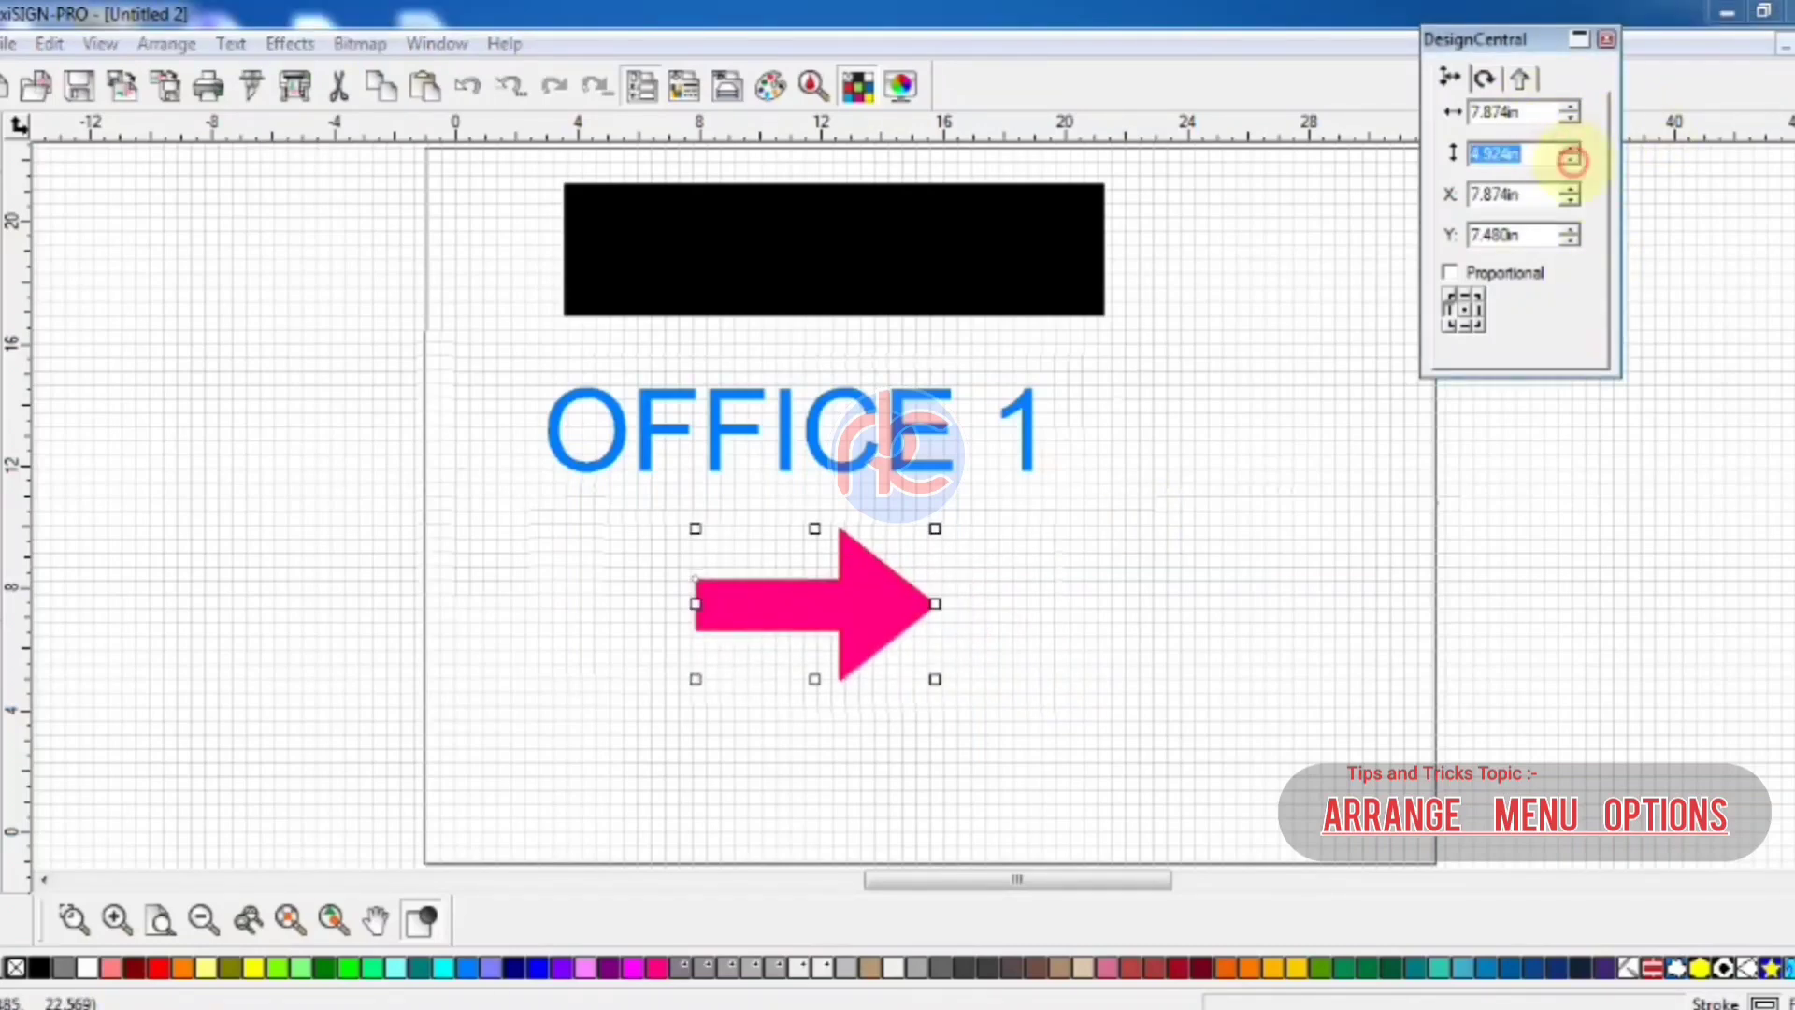
{"action": "left_click", "coordinate": [1572, 163]}
{"action": "left_click", "coordinate": [1572, 163]}
{"action": "left_click", "coordinate": [1571, 162]}
{"action": "left_click", "coordinate": [1571, 163]}
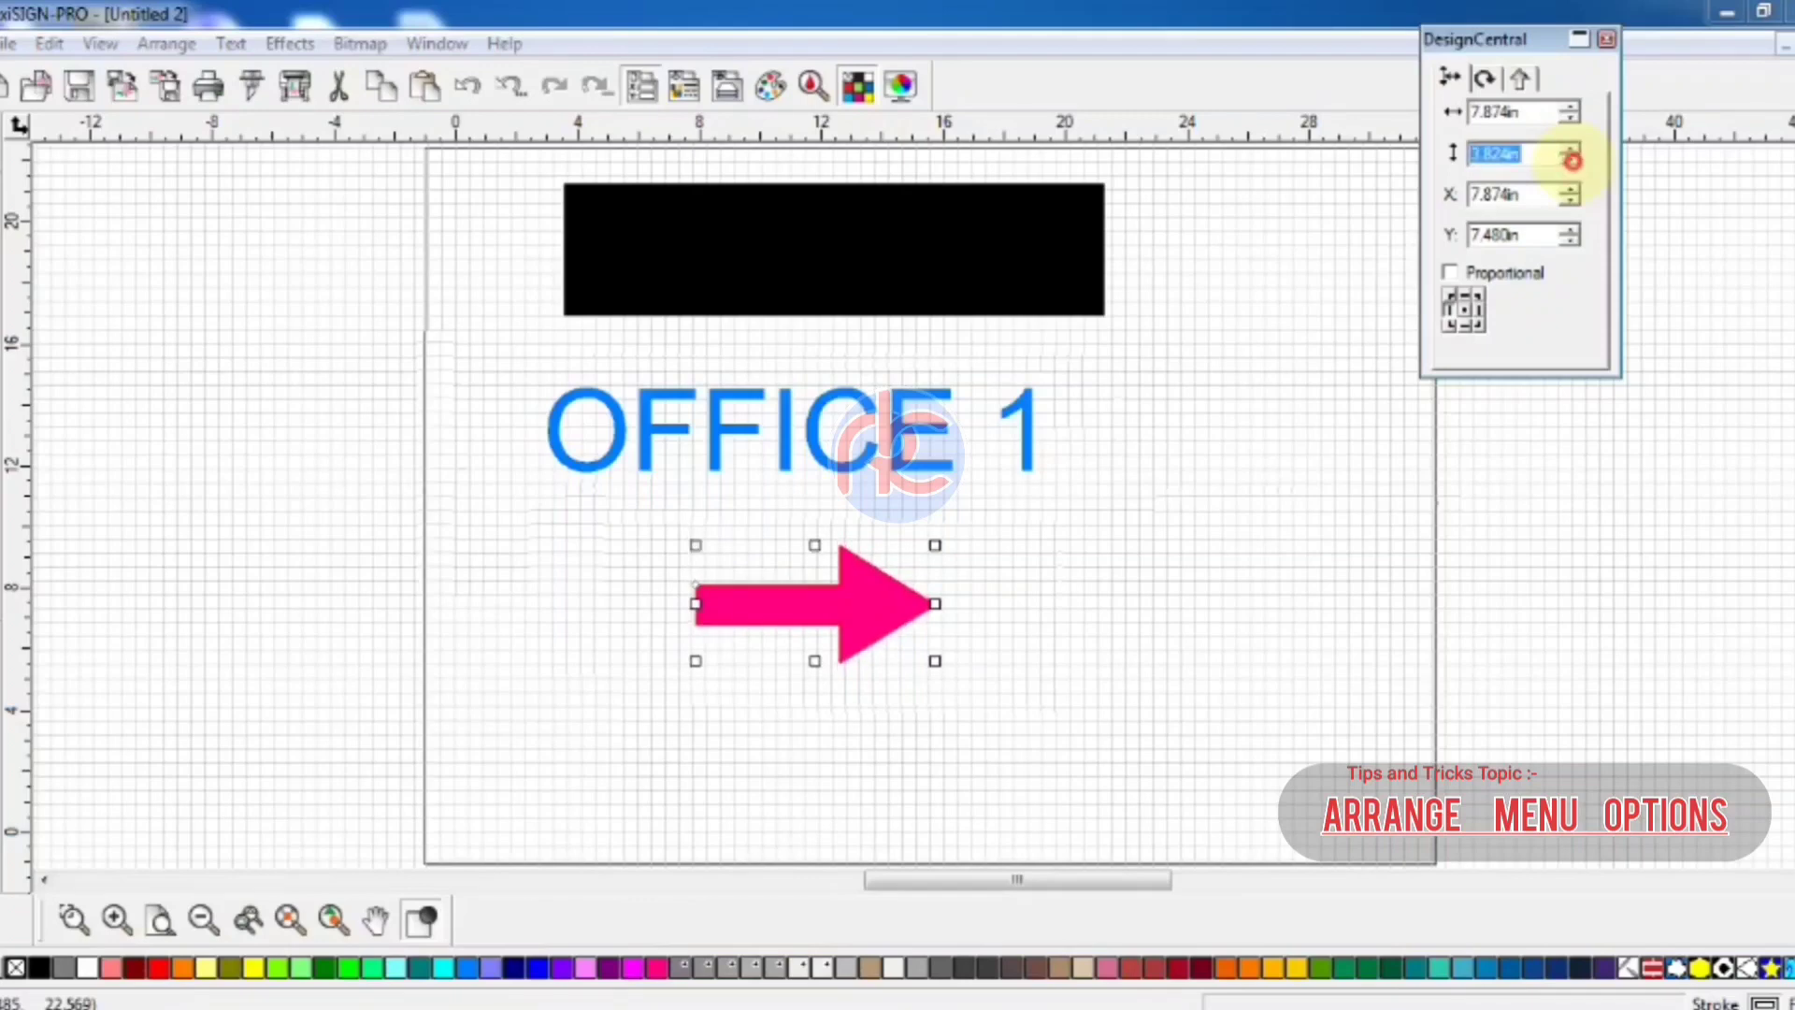
Increase the pink arrow's width to 9.174 in, keeping the proportions unlocked
{"action": "left_click", "coordinate": [1570, 107]}
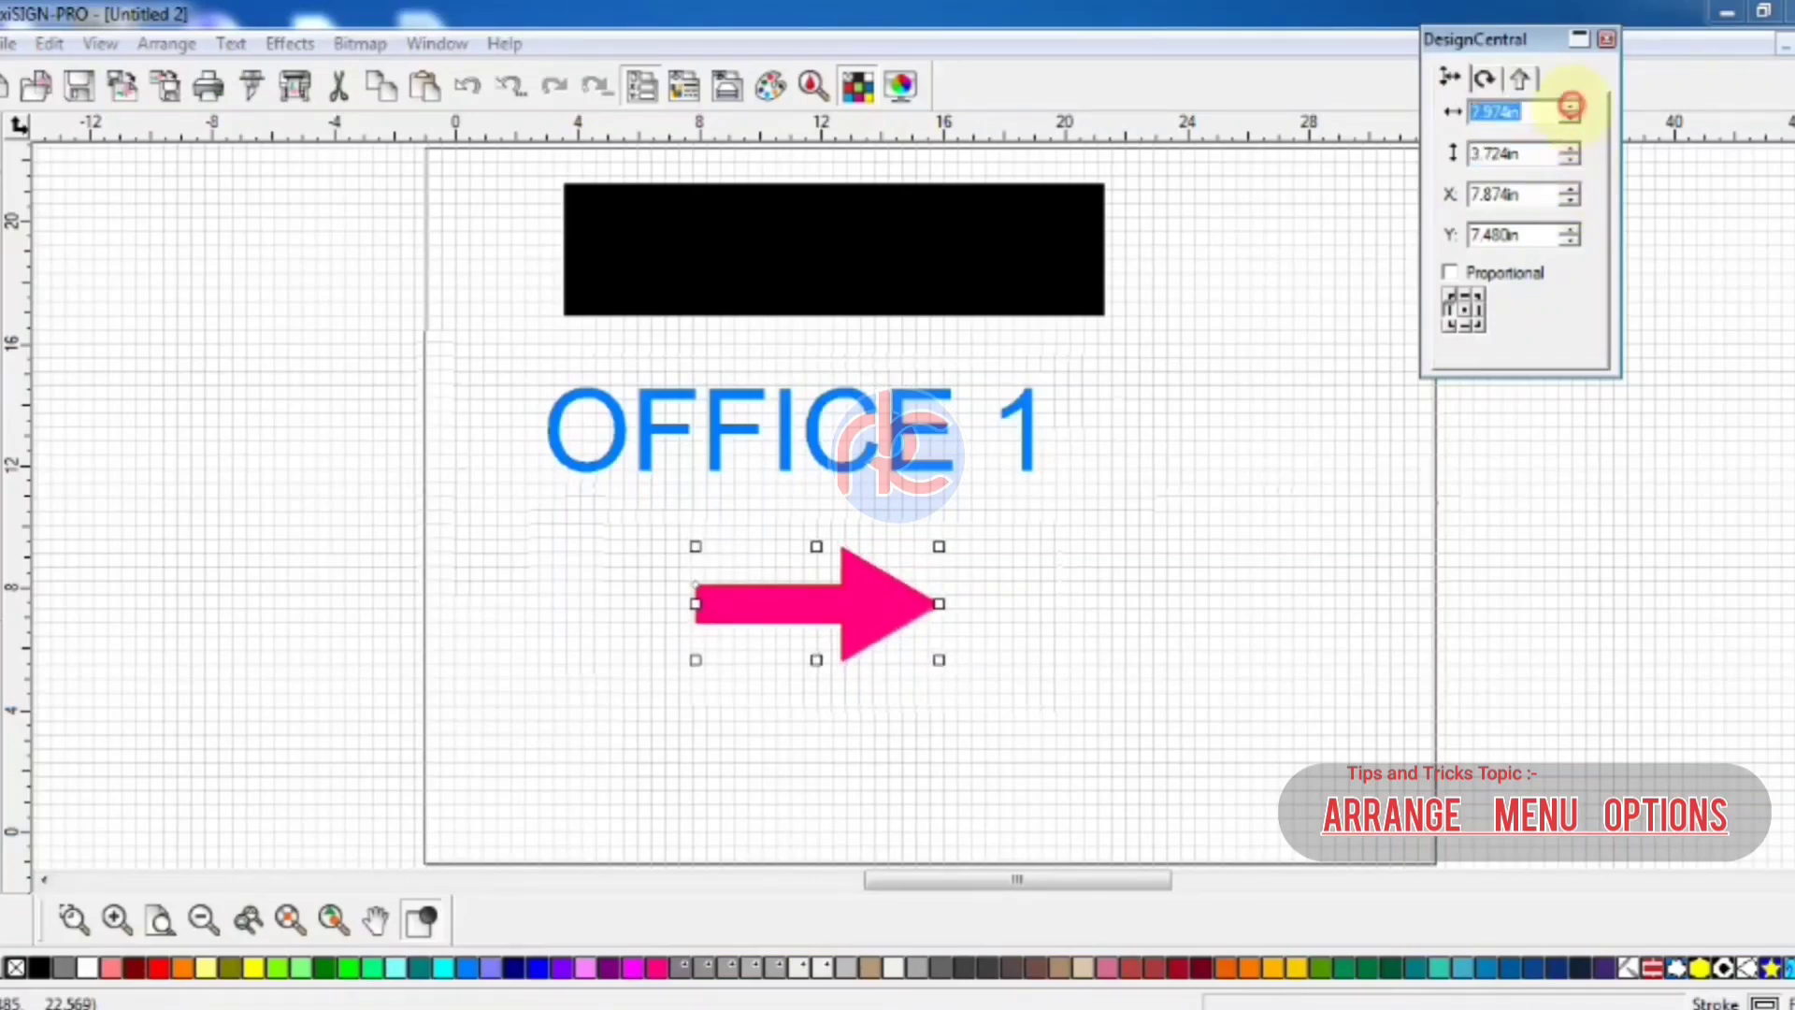
{"action": "left_click", "coordinate": [1571, 107]}
{"action": "left_click", "coordinate": [1570, 107]}
{"action": "left_click", "coordinate": [1571, 107]}
{"action": "left_click", "coordinate": [1570, 107]}
{"action": "left_click", "coordinate": [1571, 107]}
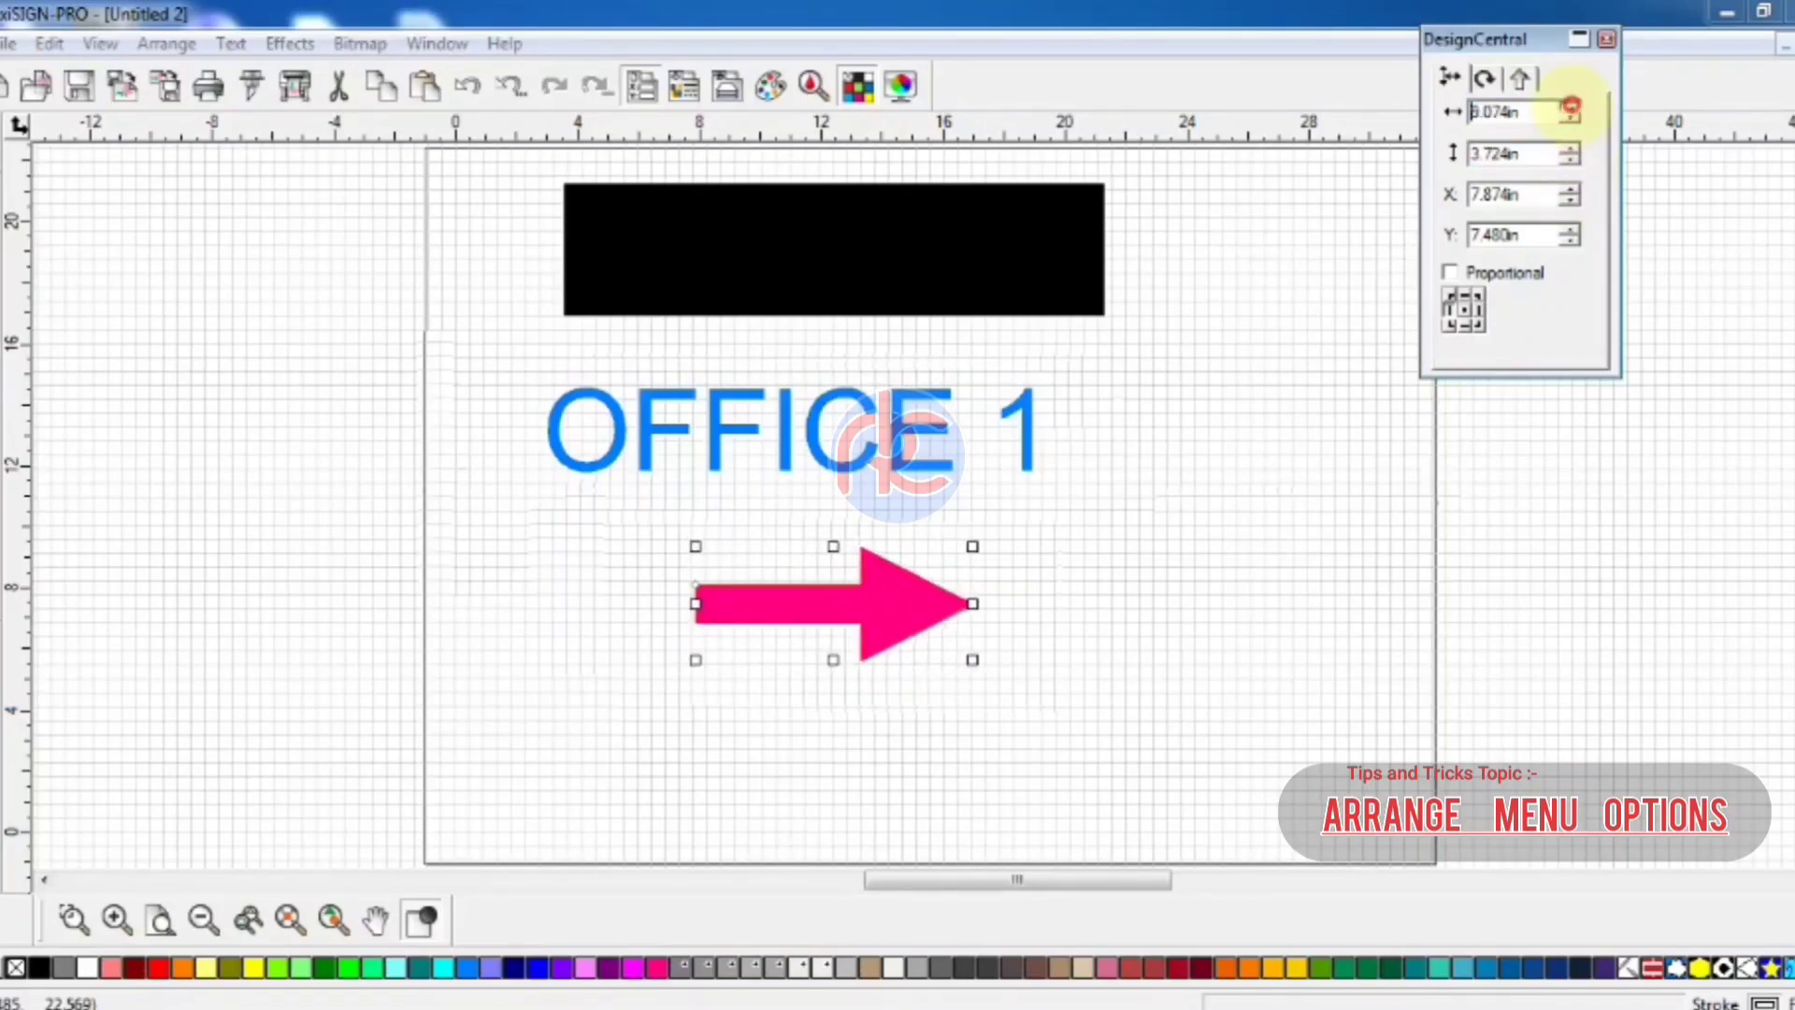
{"action": "left_click", "coordinate": [1570, 106]}
{"action": "left_click", "coordinate": [1571, 107]}
Set the pink arrow's shaft thickness to 1.741 in in its arrow shape properties
{"action": "left_click", "coordinate": [1522, 79]}
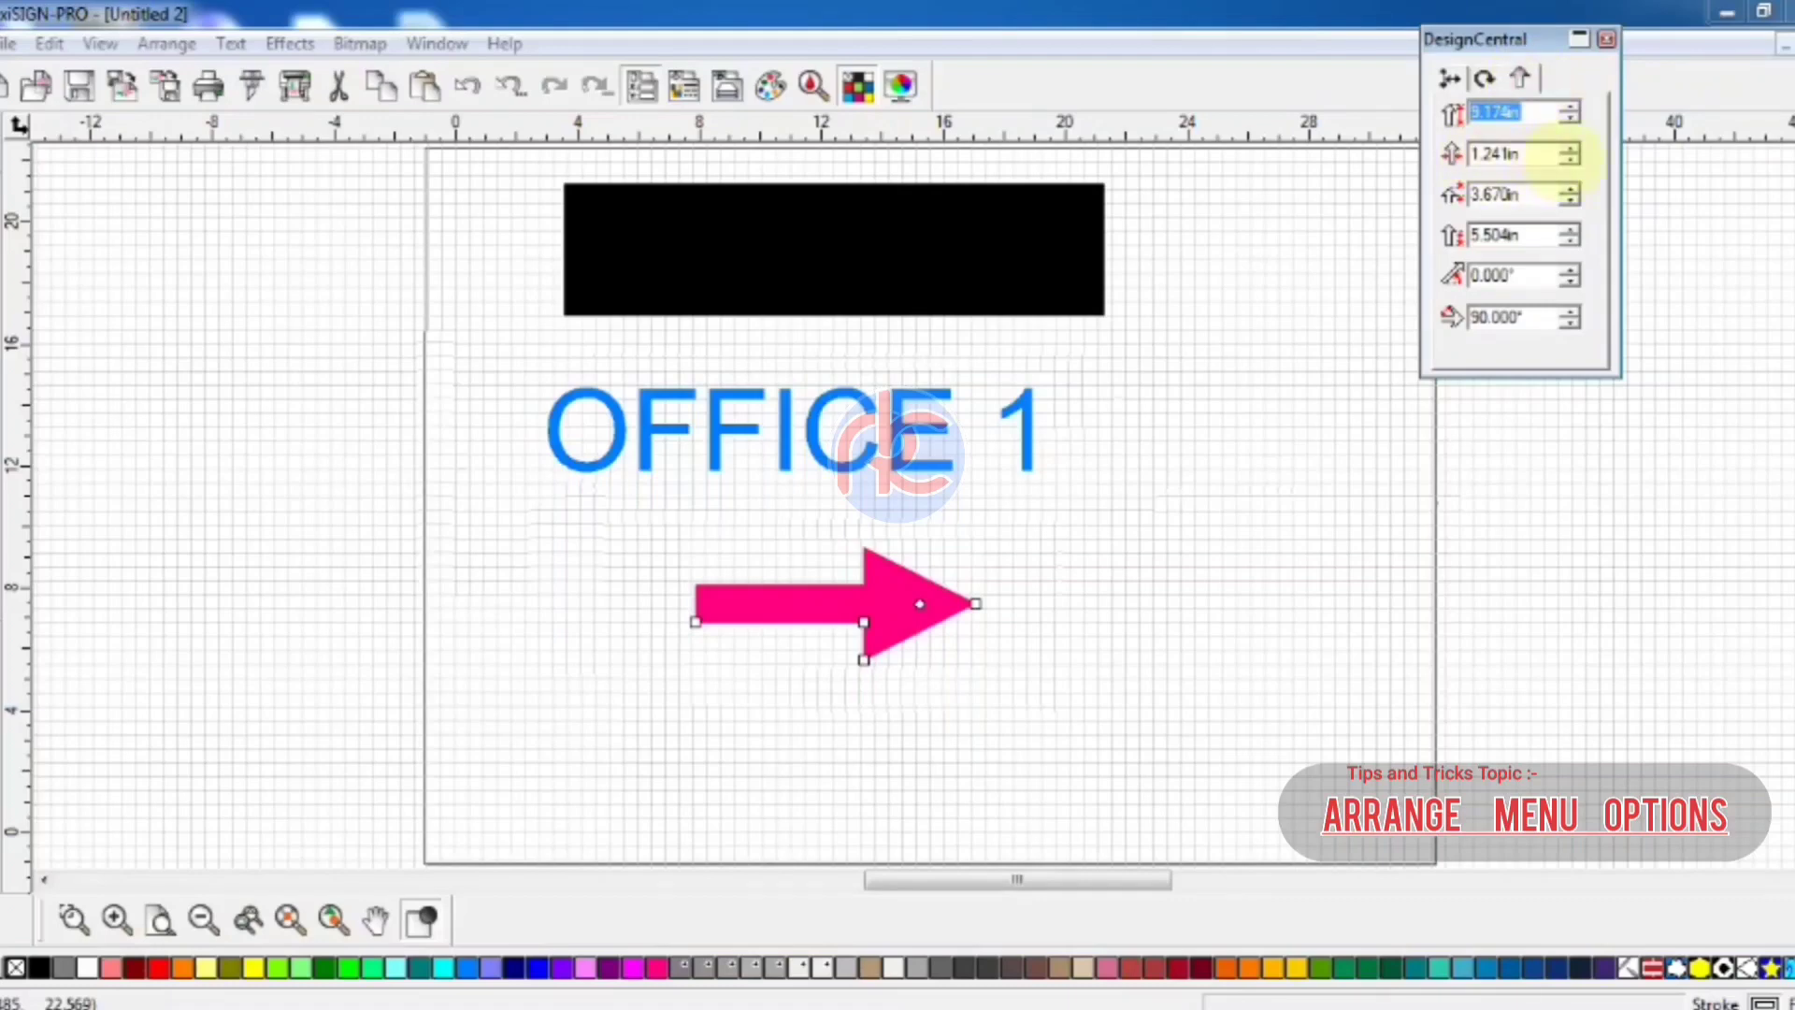
{"action": "left_click", "coordinate": [1570, 160]}
{"action": "left_click", "coordinate": [1571, 150]}
{"action": "left_click", "coordinate": [1570, 150]}
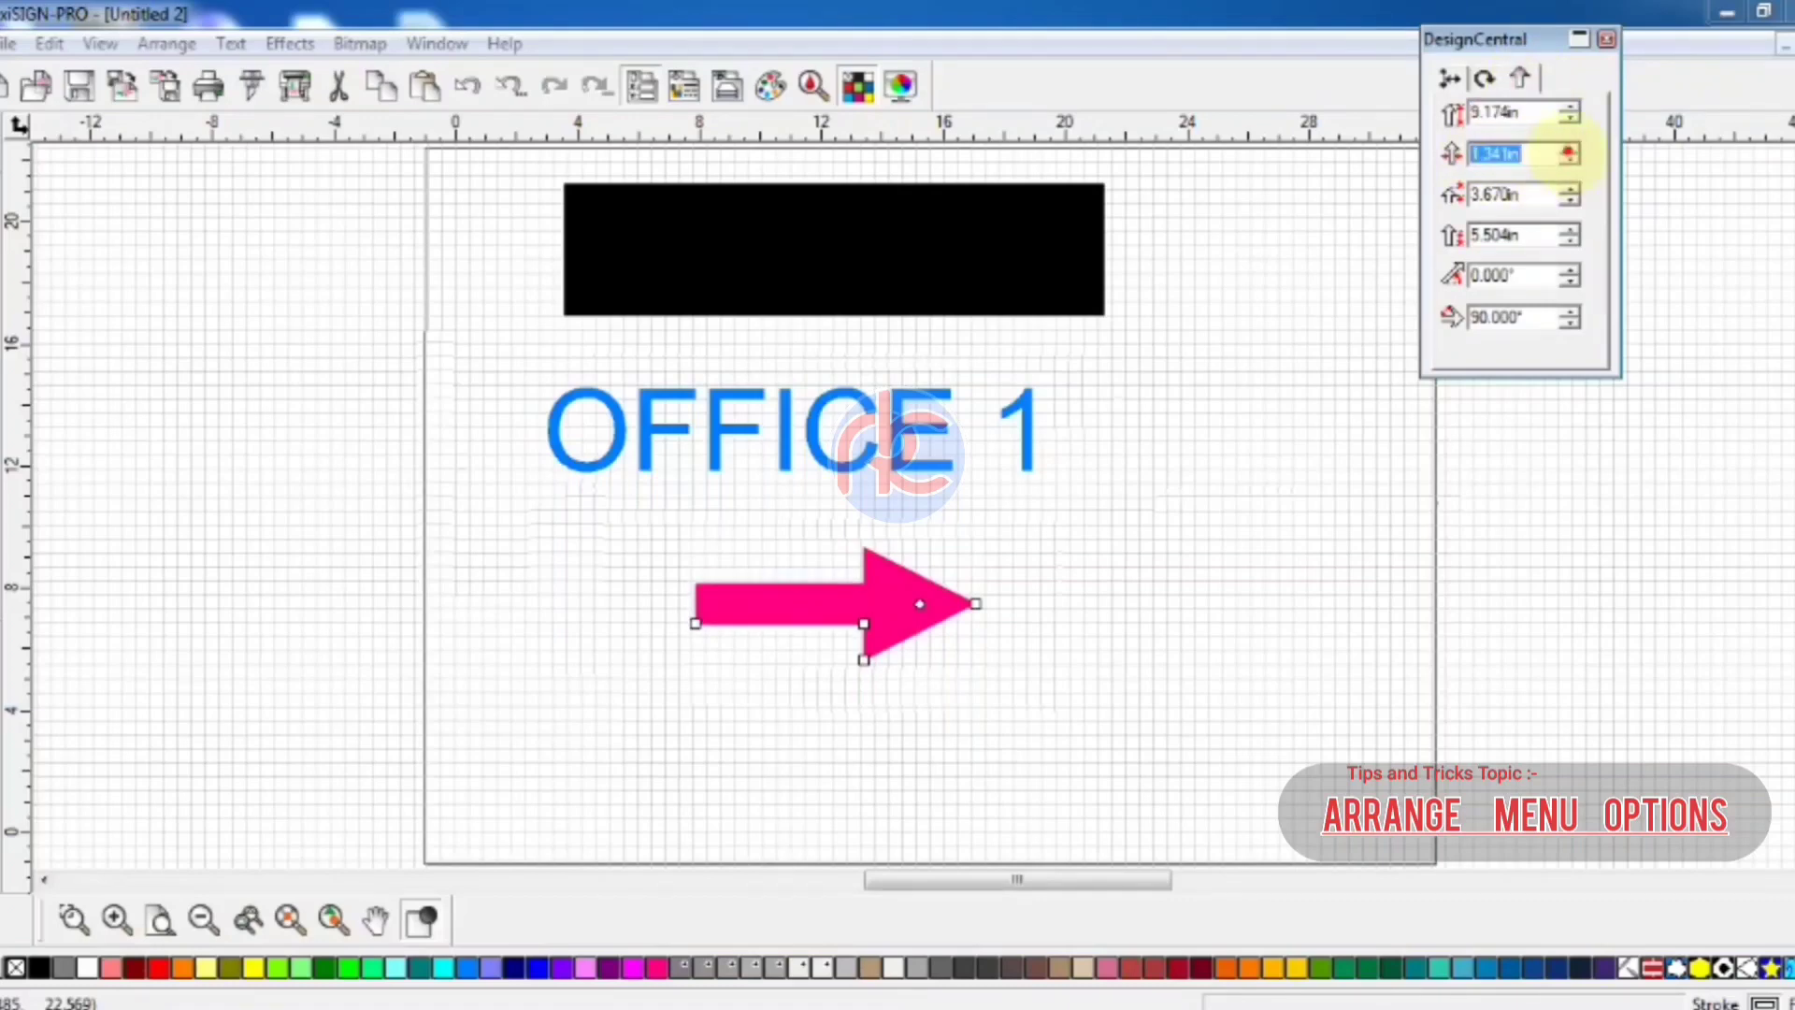
{"action": "left_click", "coordinate": [1571, 150]}
{"action": "left_click", "coordinate": [1570, 150]}
{"action": "left_click", "coordinate": [1570, 150]}
{"action": "left_click", "coordinate": [1571, 150]}
Increase the pink arrow's overall length to 15.074 in
{"action": "left_click", "coordinate": [1570, 106]}
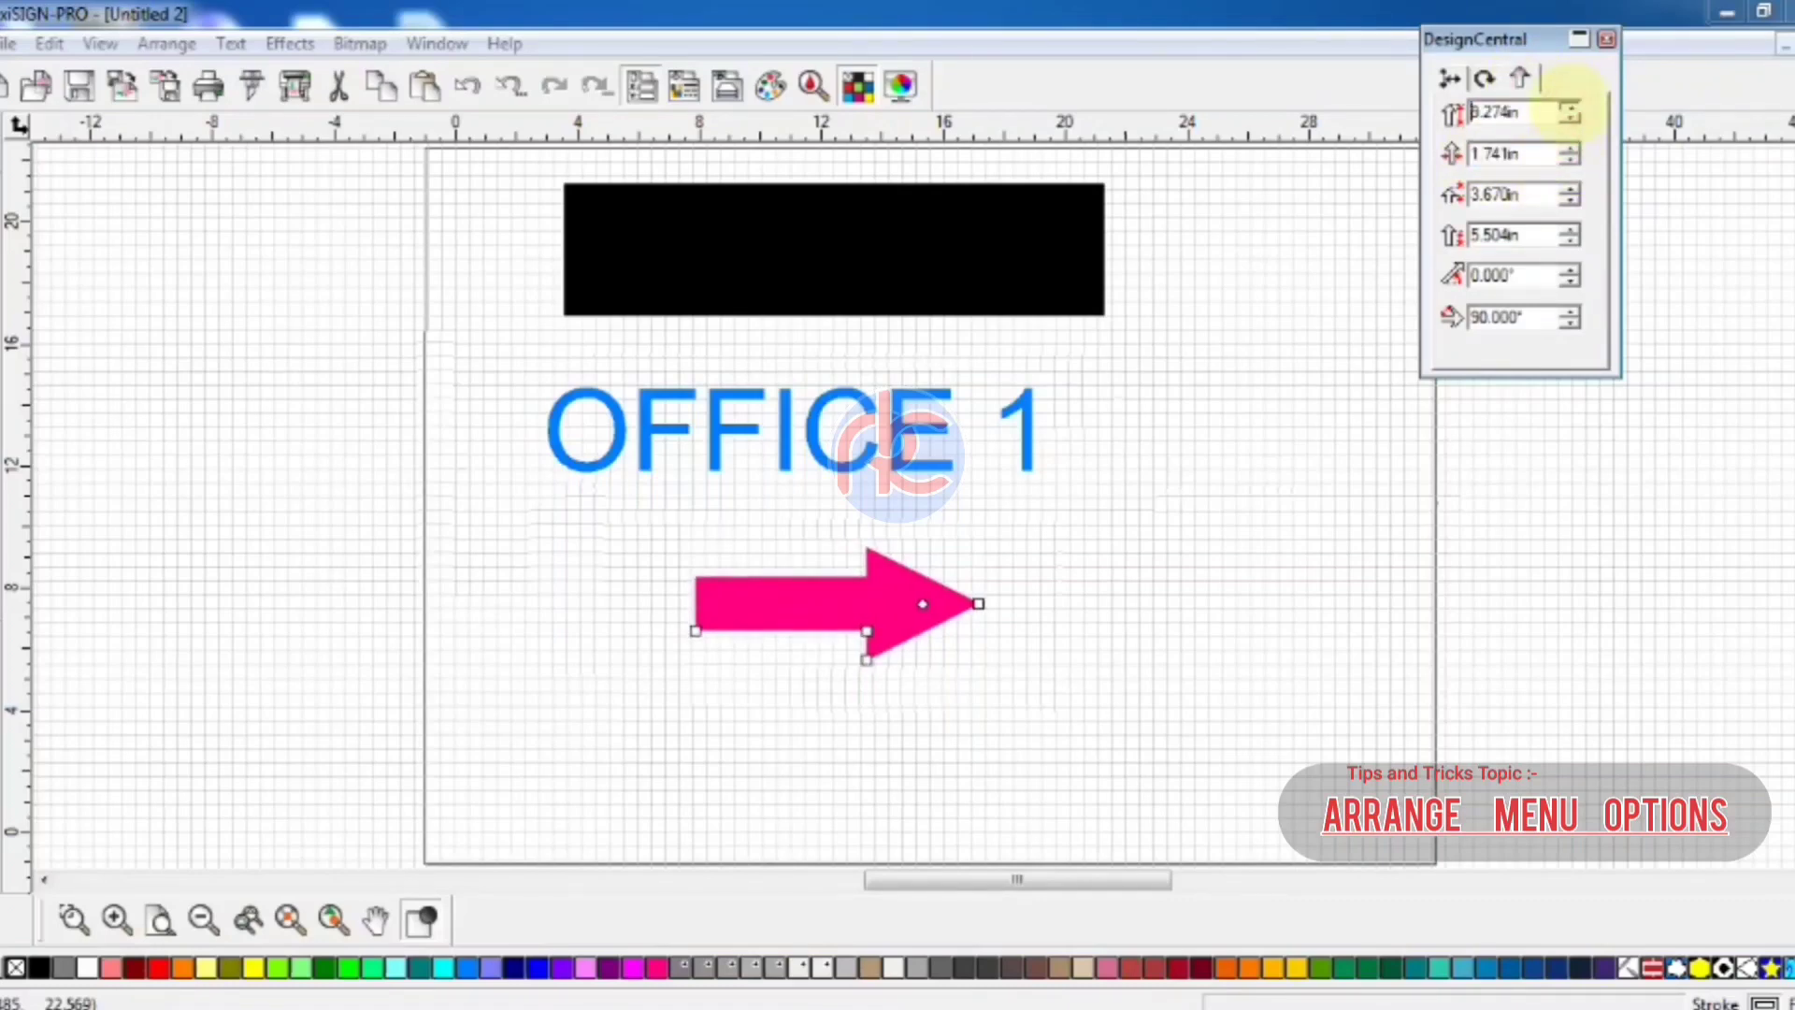
{"action": "left_click", "coordinate": [1571, 106]}
{"action": "left_click", "coordinate": [1571, 107]}
{"action": "left_click", "coordinate": [1571, 107]}
{"action": "left_click", "coordinate": [1571, 107]}
{"action": "left_click", "coordinate": [1571, 107]}
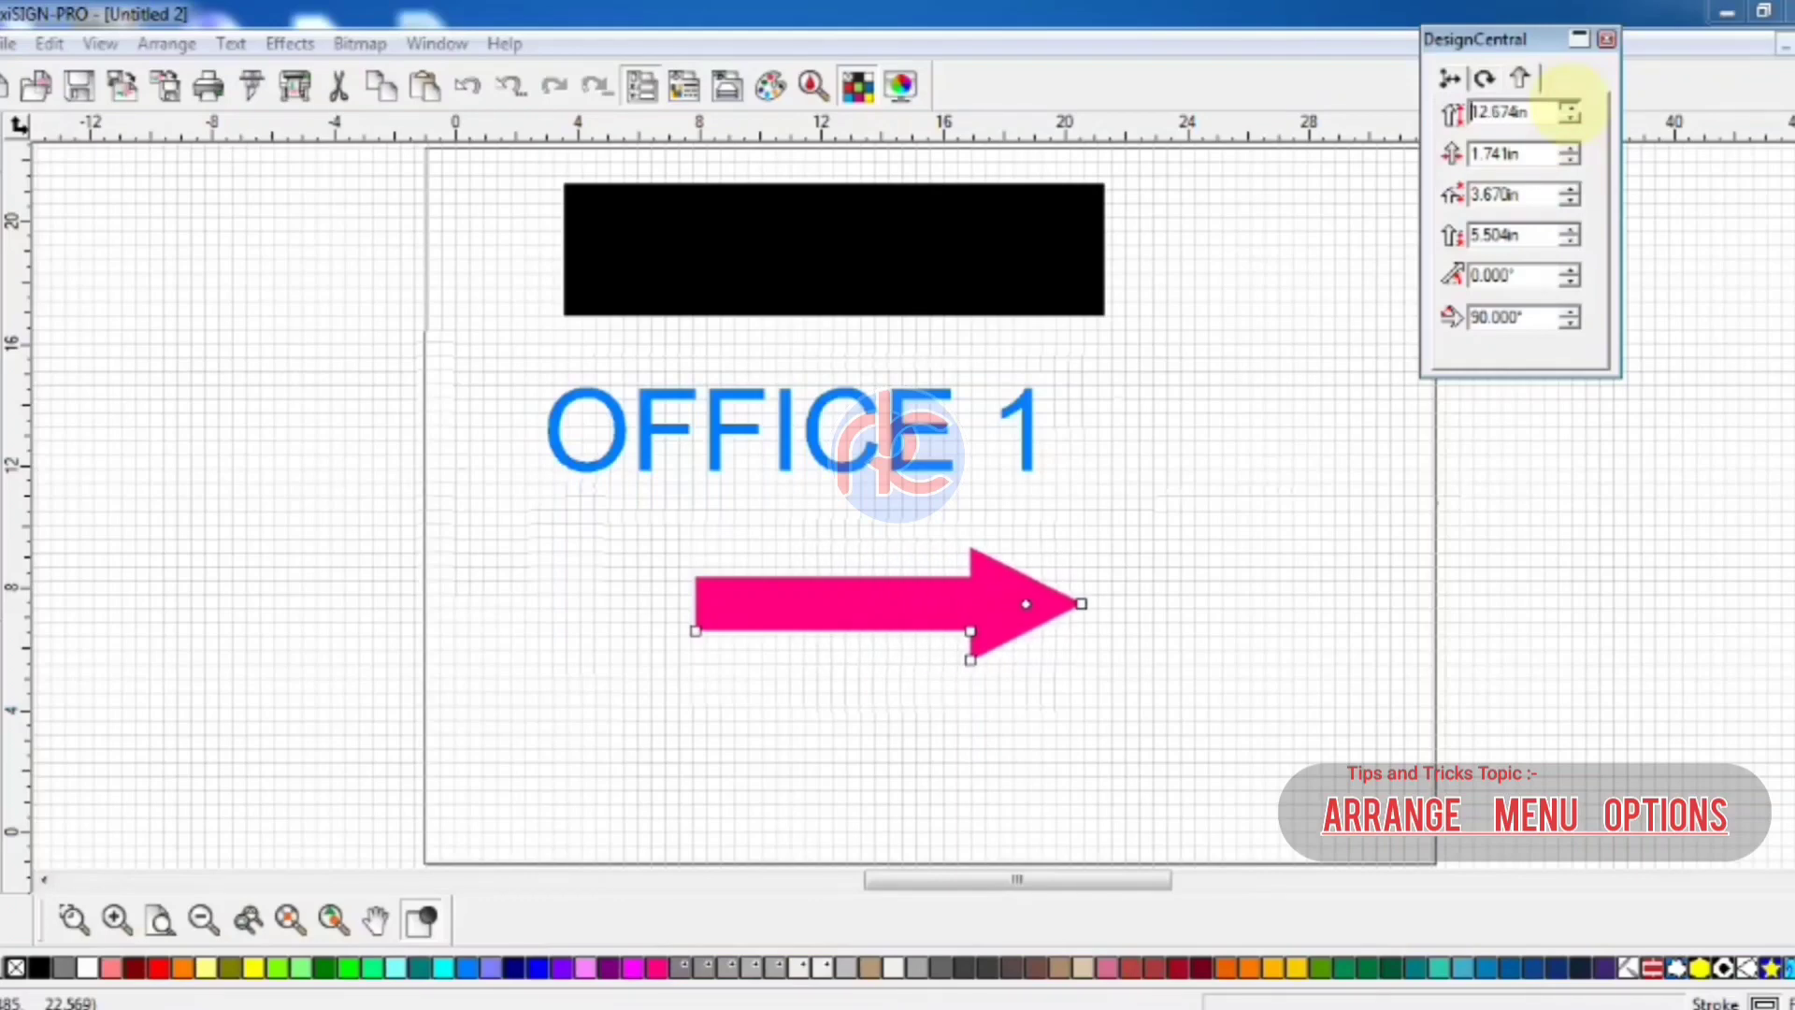
{"action": "left_click", "coordinate": [1570, 106]}
{"action": "left_click", "coordinate": [1570, 106]}
{"action": "left_click", "coordinate": [1571, 107]}
{"action": "left_click", "coordinate": [1570, 106]}
{"action": "left_click", "coordinate": [1569, 107]}
{"action": "left_click", "coordinate": [1569, 106]}
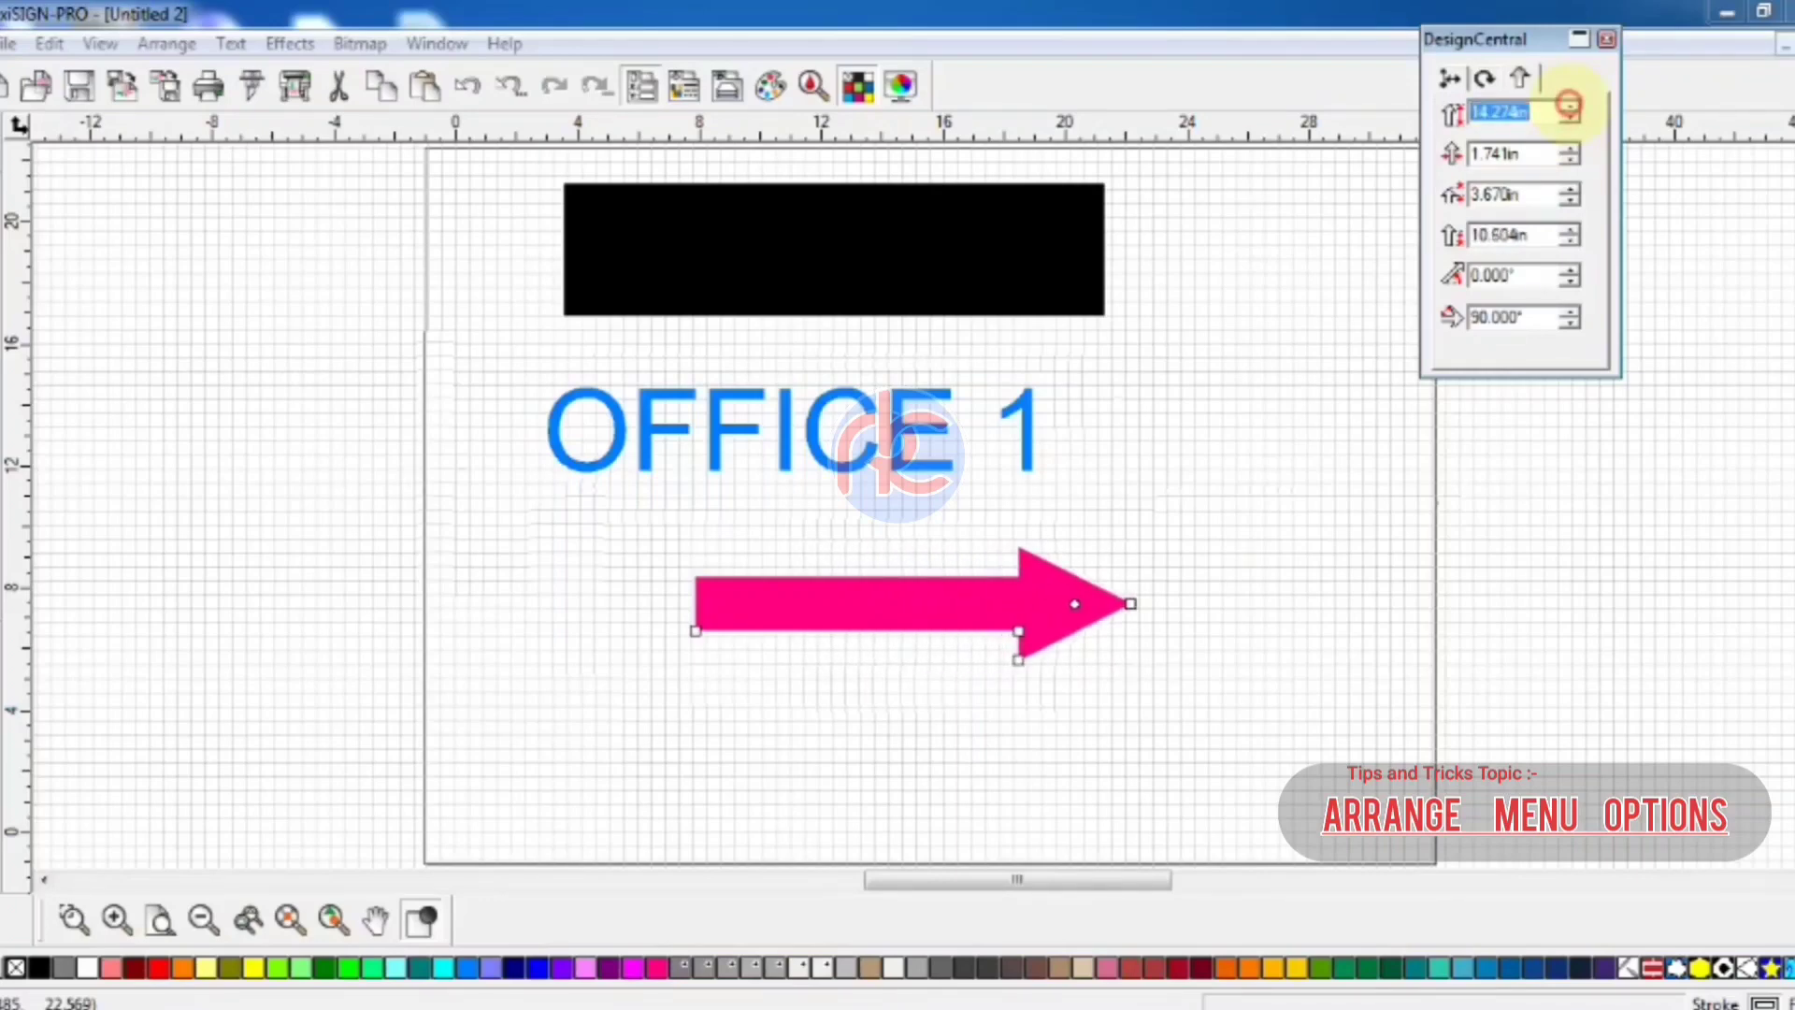
{"action": "left_click", "coordinate": [1569, 106]}
{"action": "left_click", "coordinate": [1569, 107]}
{"action": "left_click", "coordinate": [1569, 107]}
{"action": "left_click", "coordinate": [1568, 106]}
{"action": "left_click", "coordinate": [1568, 106]}
{"action": "left_click", "coordinate": [1569, 107]}
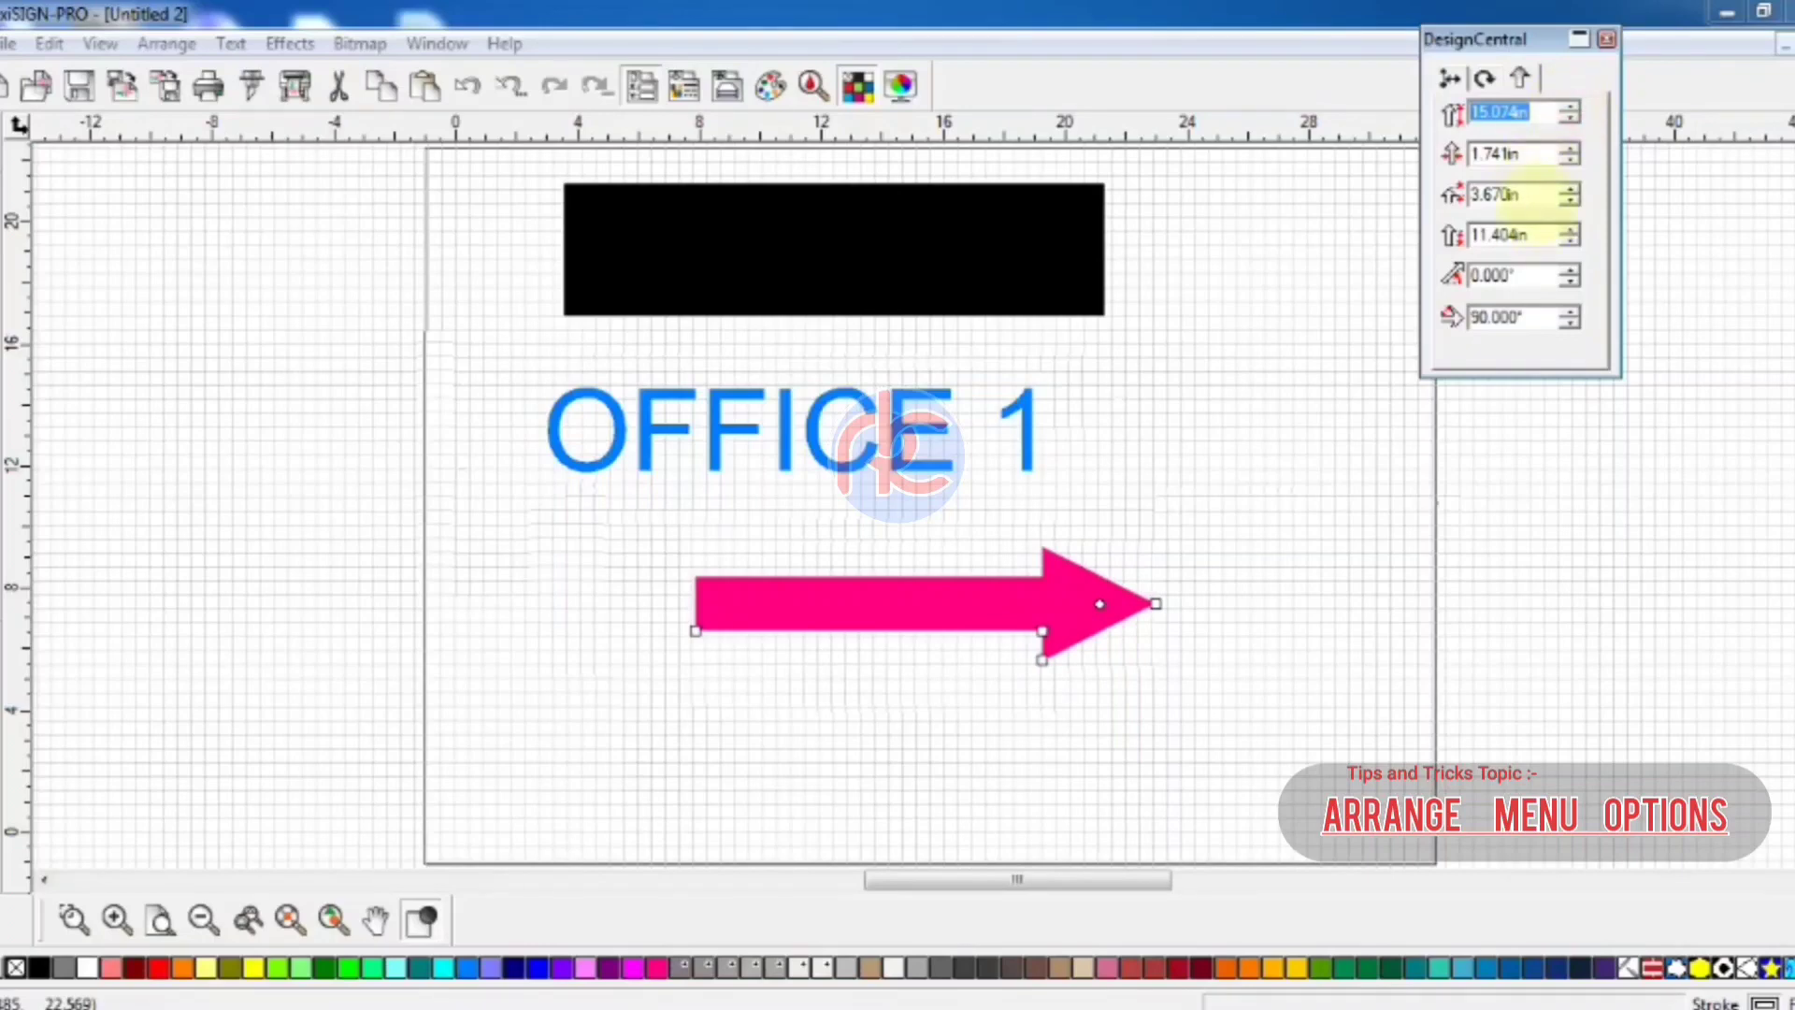
Try an arrowhead length of 4.570 in on the pink arrow and return it to 3.670 in
{"action": "left_click", "coordinate": [1569, 201]}
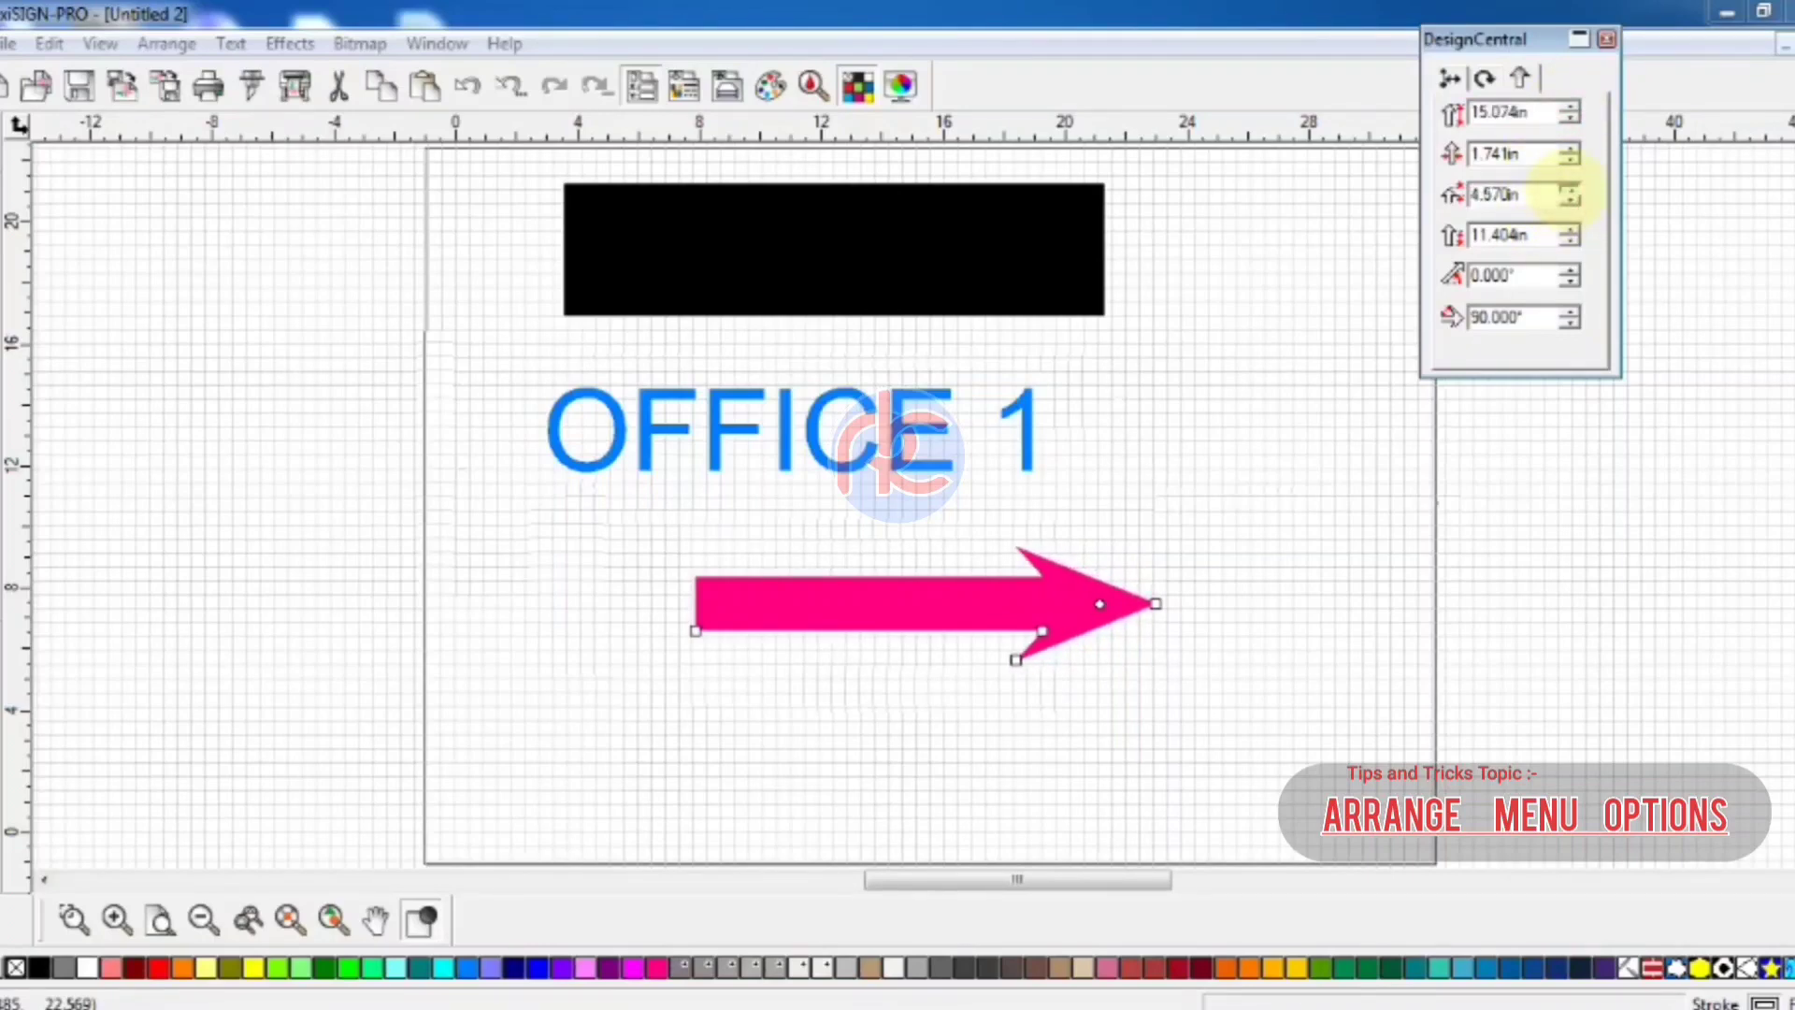
{"action": "left_click", "coordinate": [1570, 188]}
{"action": "left_click", "coordinate": [1570, 189]}
{"action": "left_click", "coordinate": [1569, 189]}
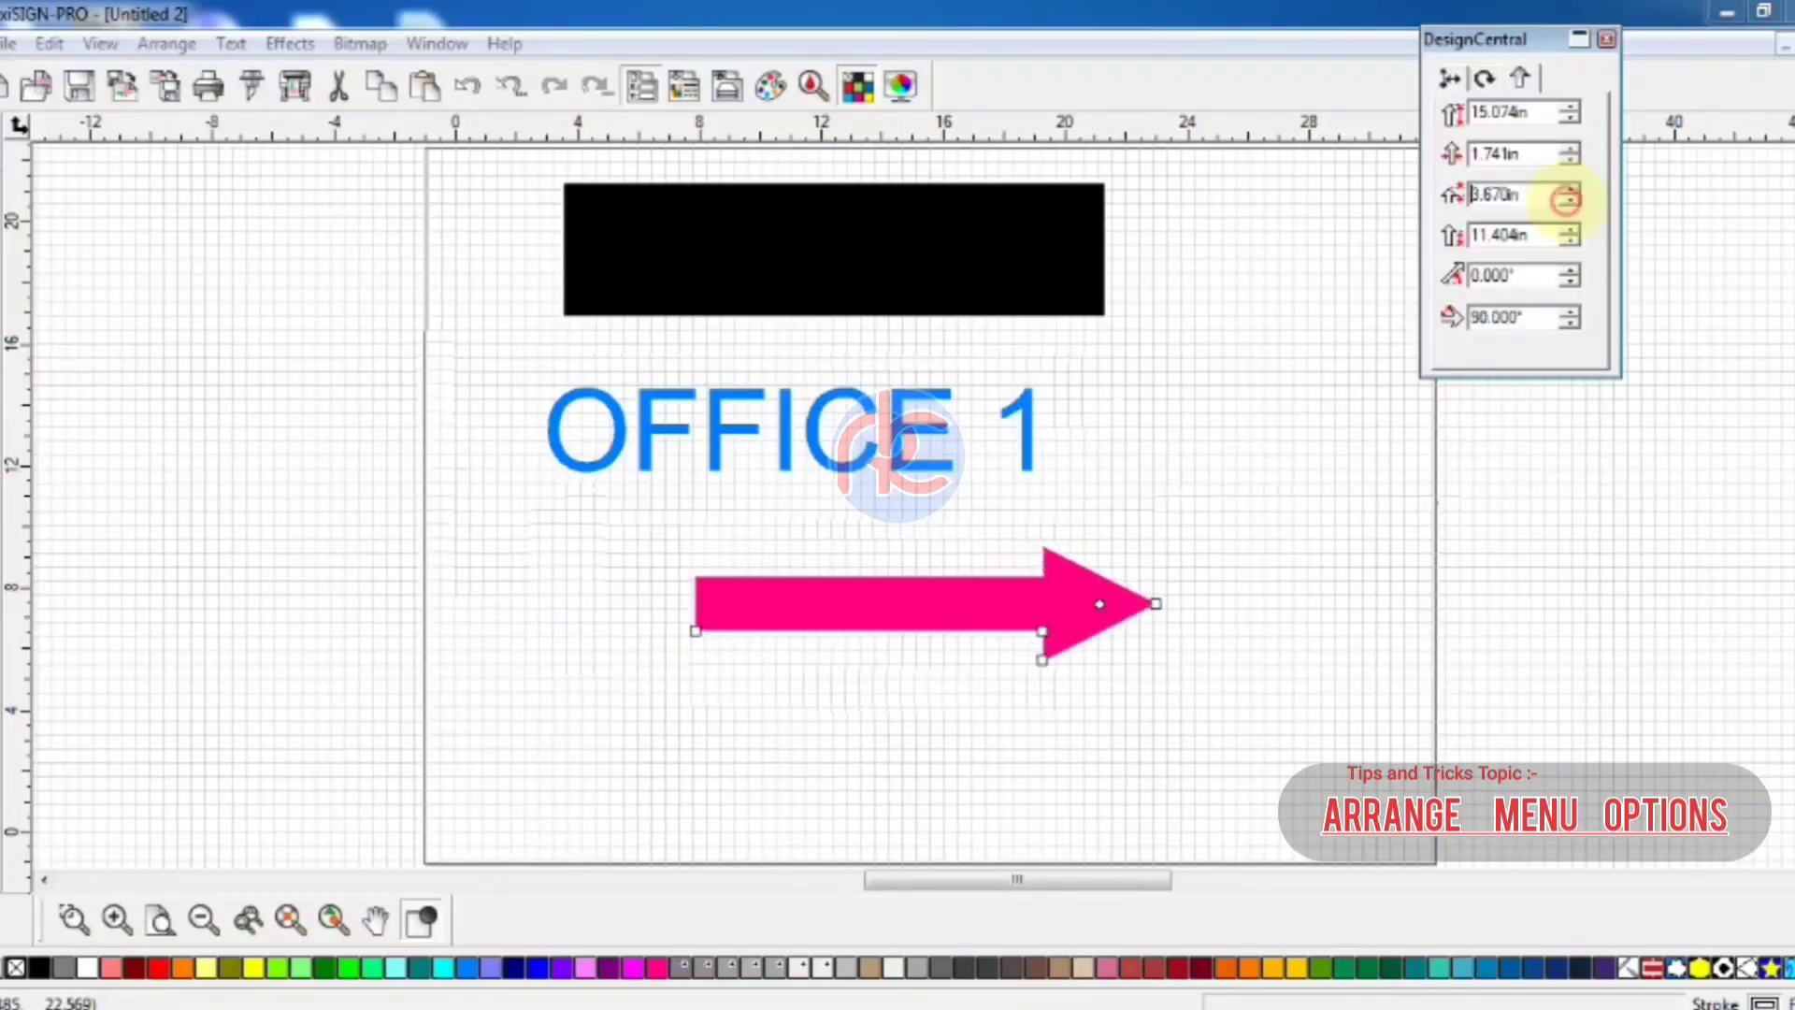
Set the pink arrow's shaft length to 10.004 in
{"action": "left_click", "coordinate": [1570, 230]}
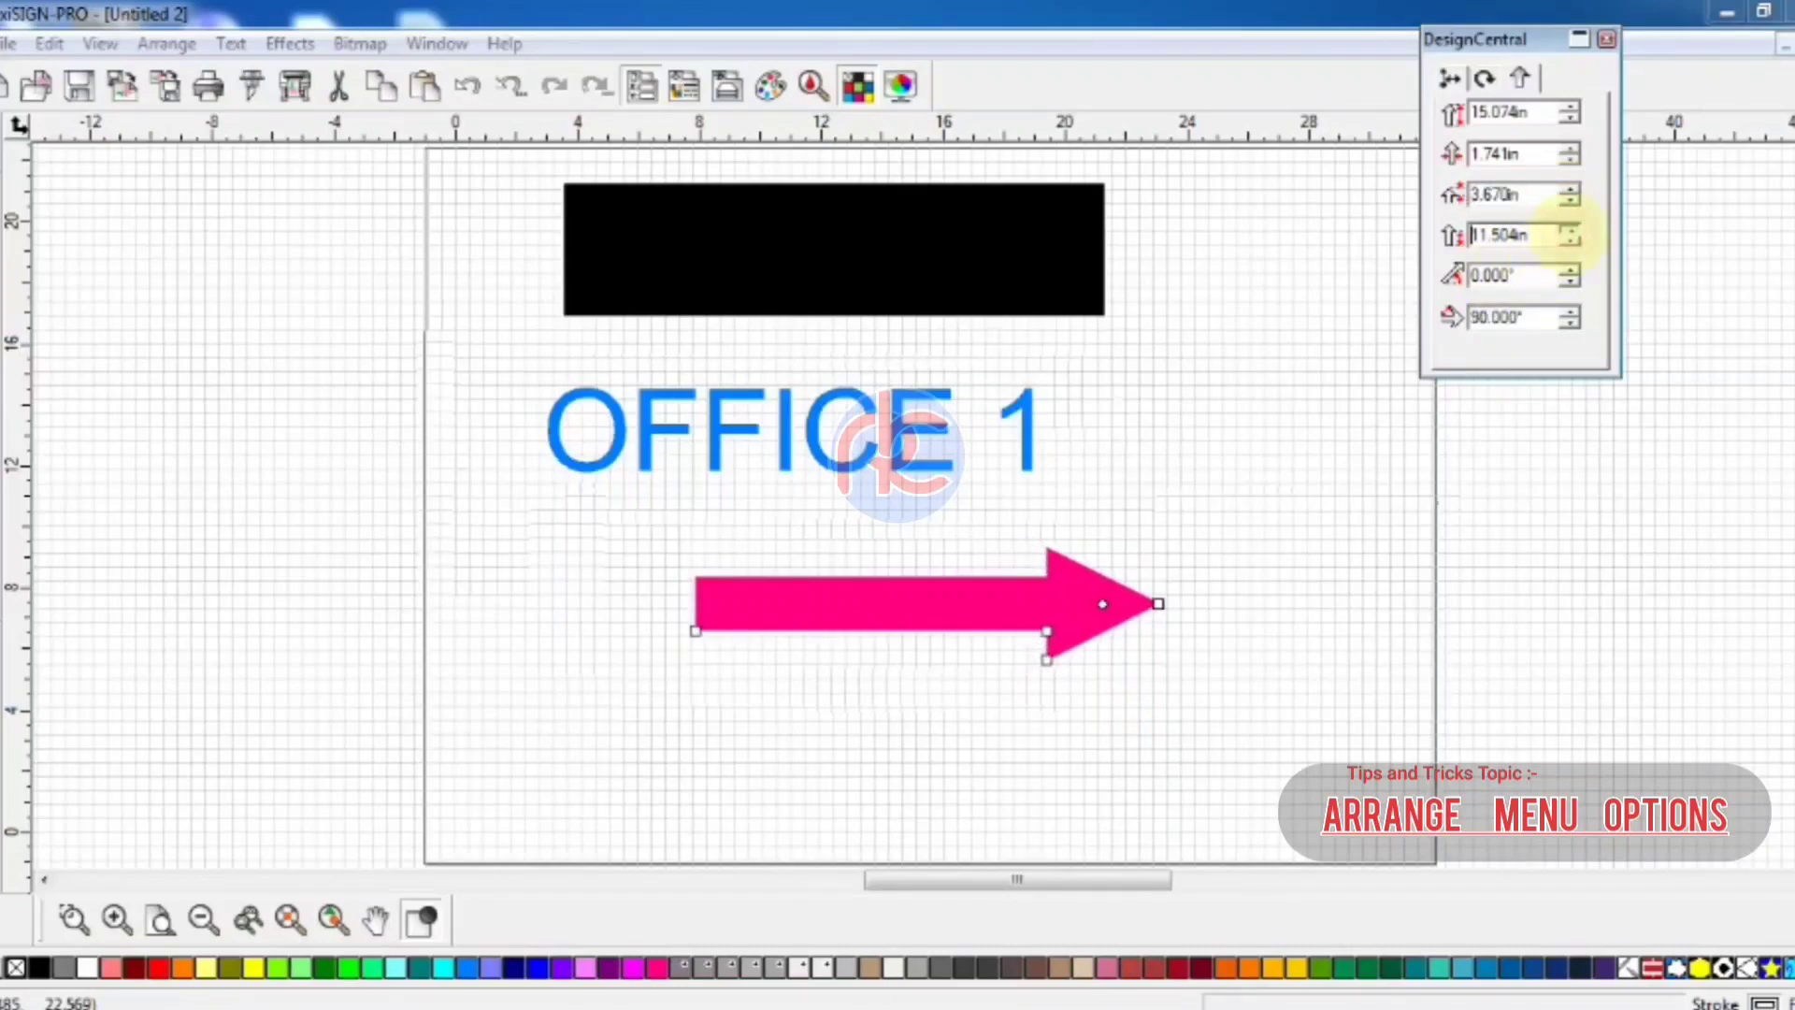
{"action": "left_click", "coordinate": [1570, 230]}
{"action": "left_click", "coordinate": [1569, 230]}
{"action": "left_click", "coordinate": [1569, 230]}
{"action": "left_click", "coordinate": [1569, 230]}
{"action": "left_click_drag", "start_coordinate": [1570, 239], "coordinate": [1570, 239]}
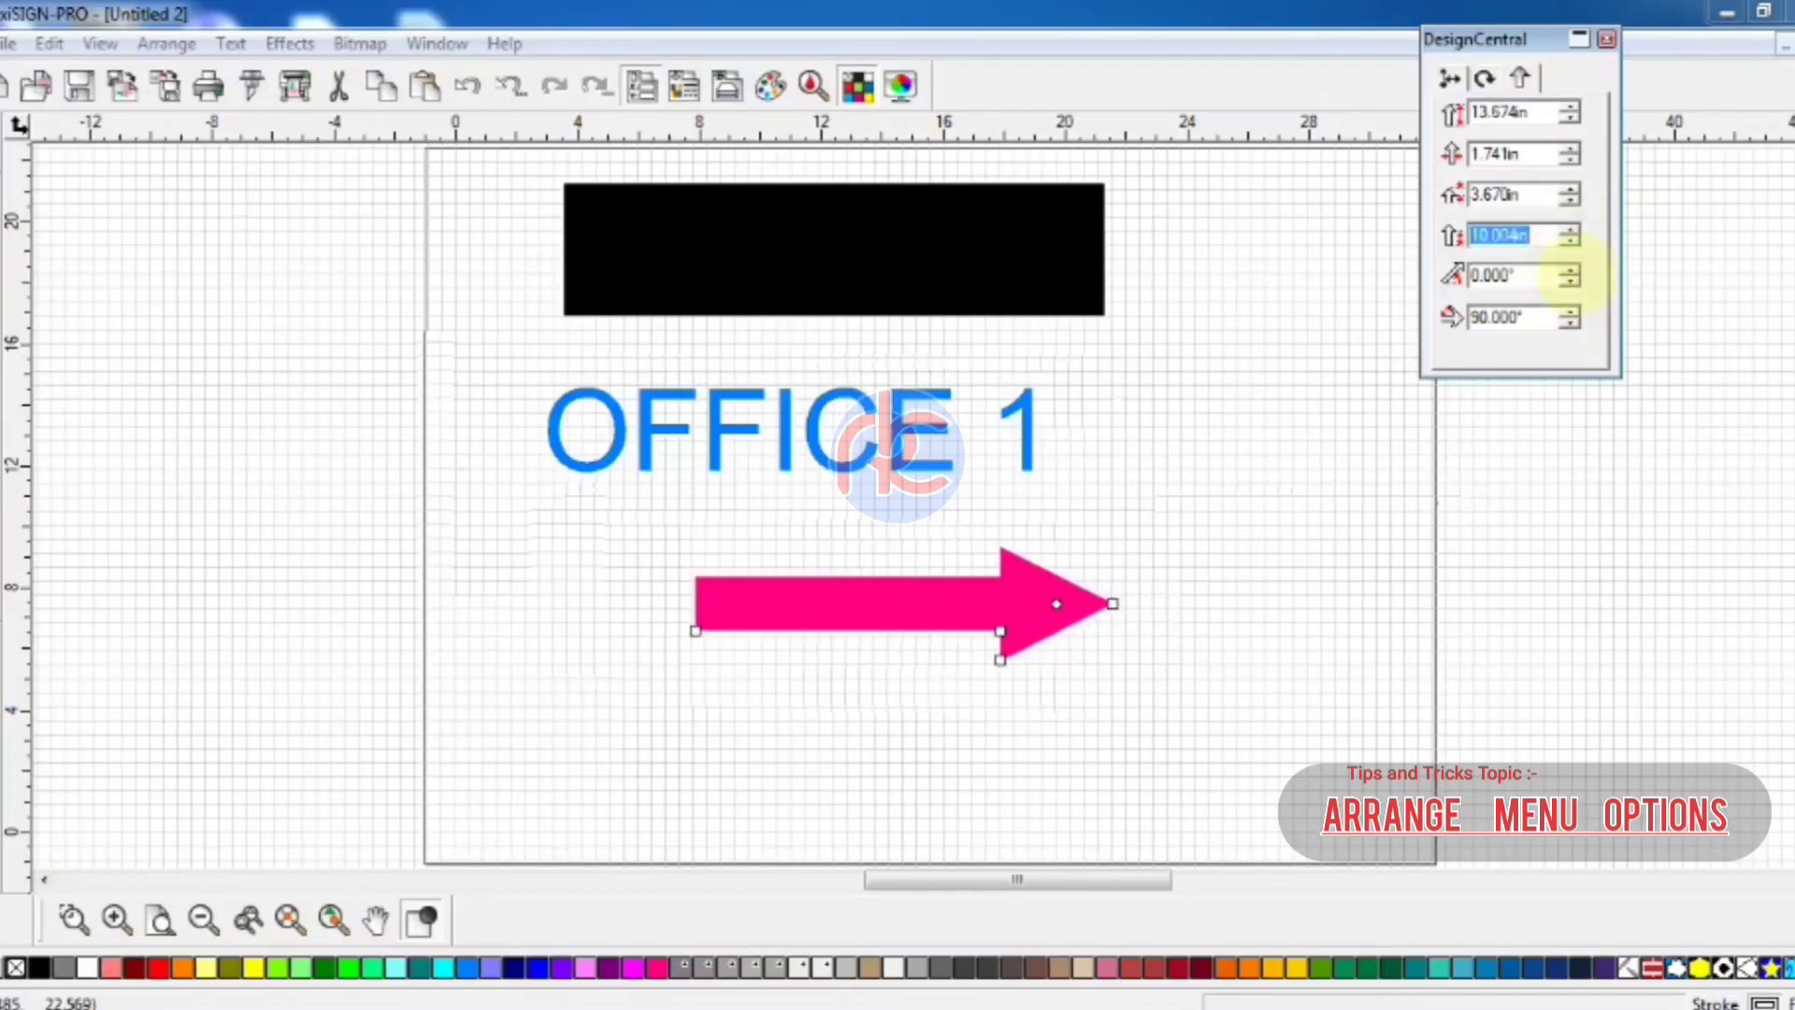
Try changing the pink arrow's slant angle and return it to 0.000°
{"action": "left_click", "coordinate": [1570, 270]}
{"action": "left_click", "coordinate": [1569, 270]}
{"action": "left_click", "coordinate": [1570, 270]}
{"action": "left_click", "coordinate": [1570, 279]}
{"action": "left_click", "coordinate": [1570, 280]}
{"action": "left_click", "coordinate": [1569, 280]}
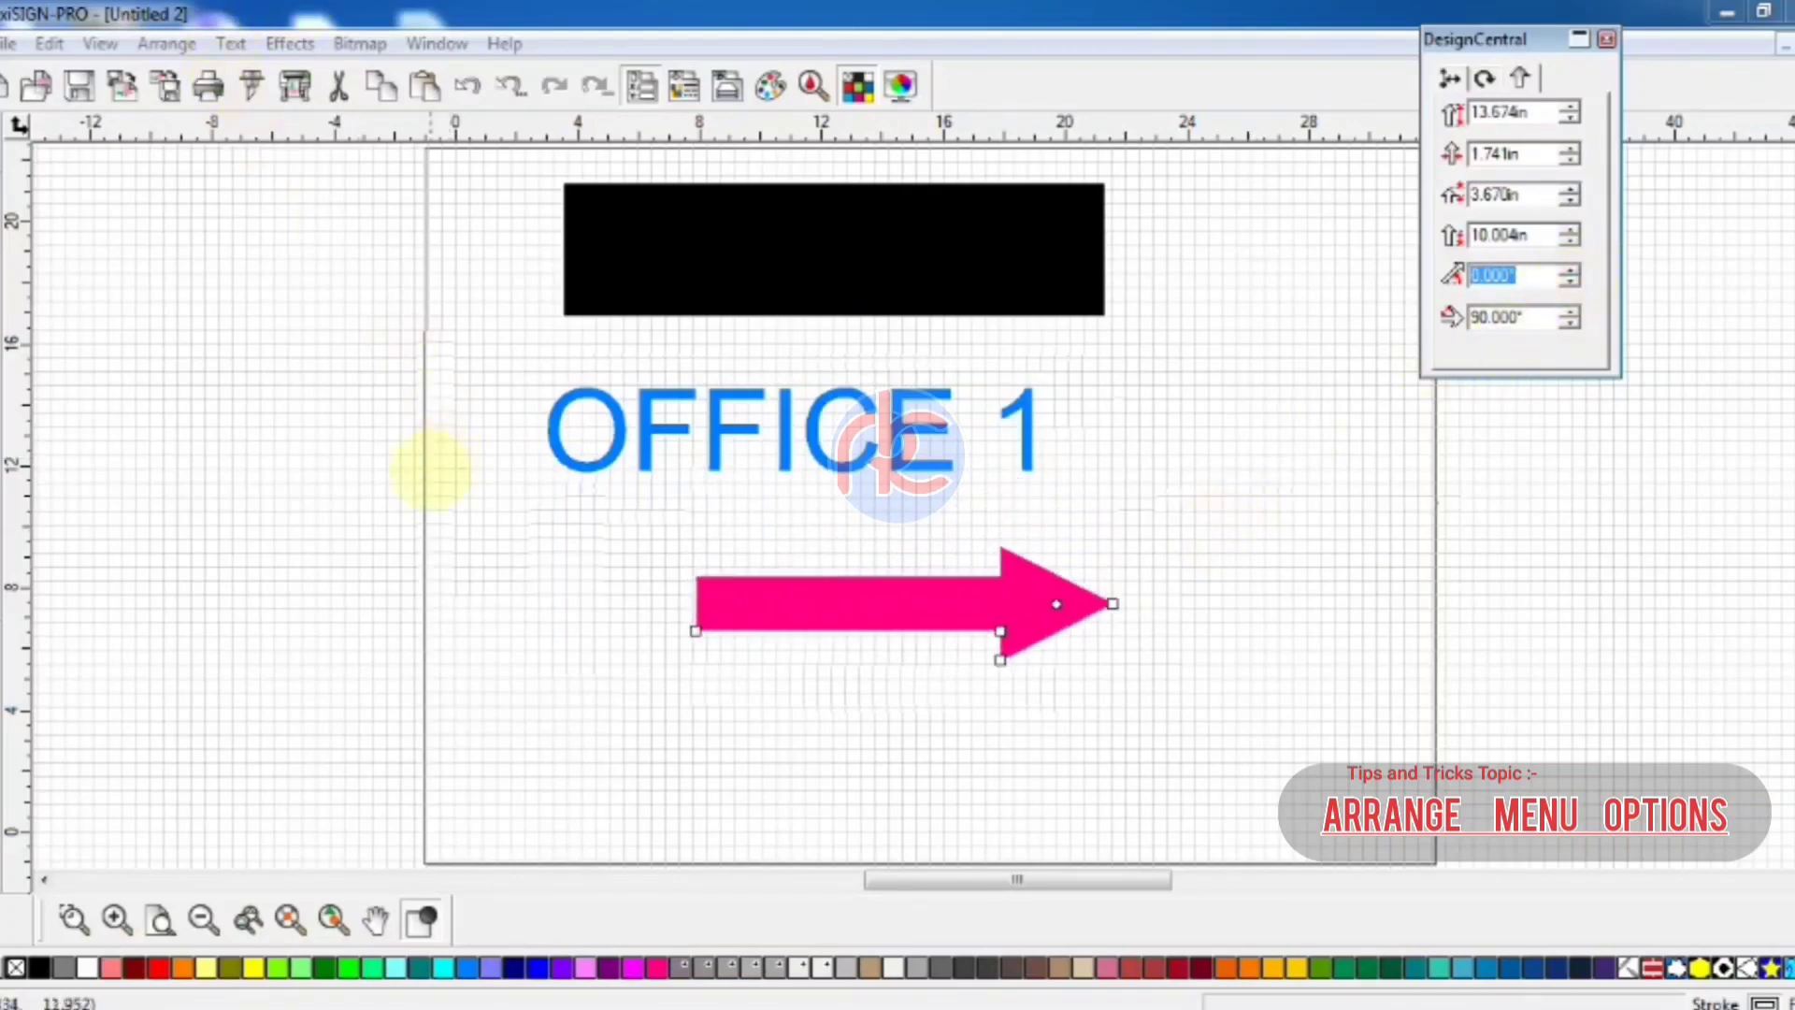
Reselect the pink arrow and convert it to a fan shape
{"action": "left_click", "coordinate": [469, 513]}
{"action": "left_click", "coordinate": [861, 577]}
{"action": "left_click", "coordinate": [167, 43]}
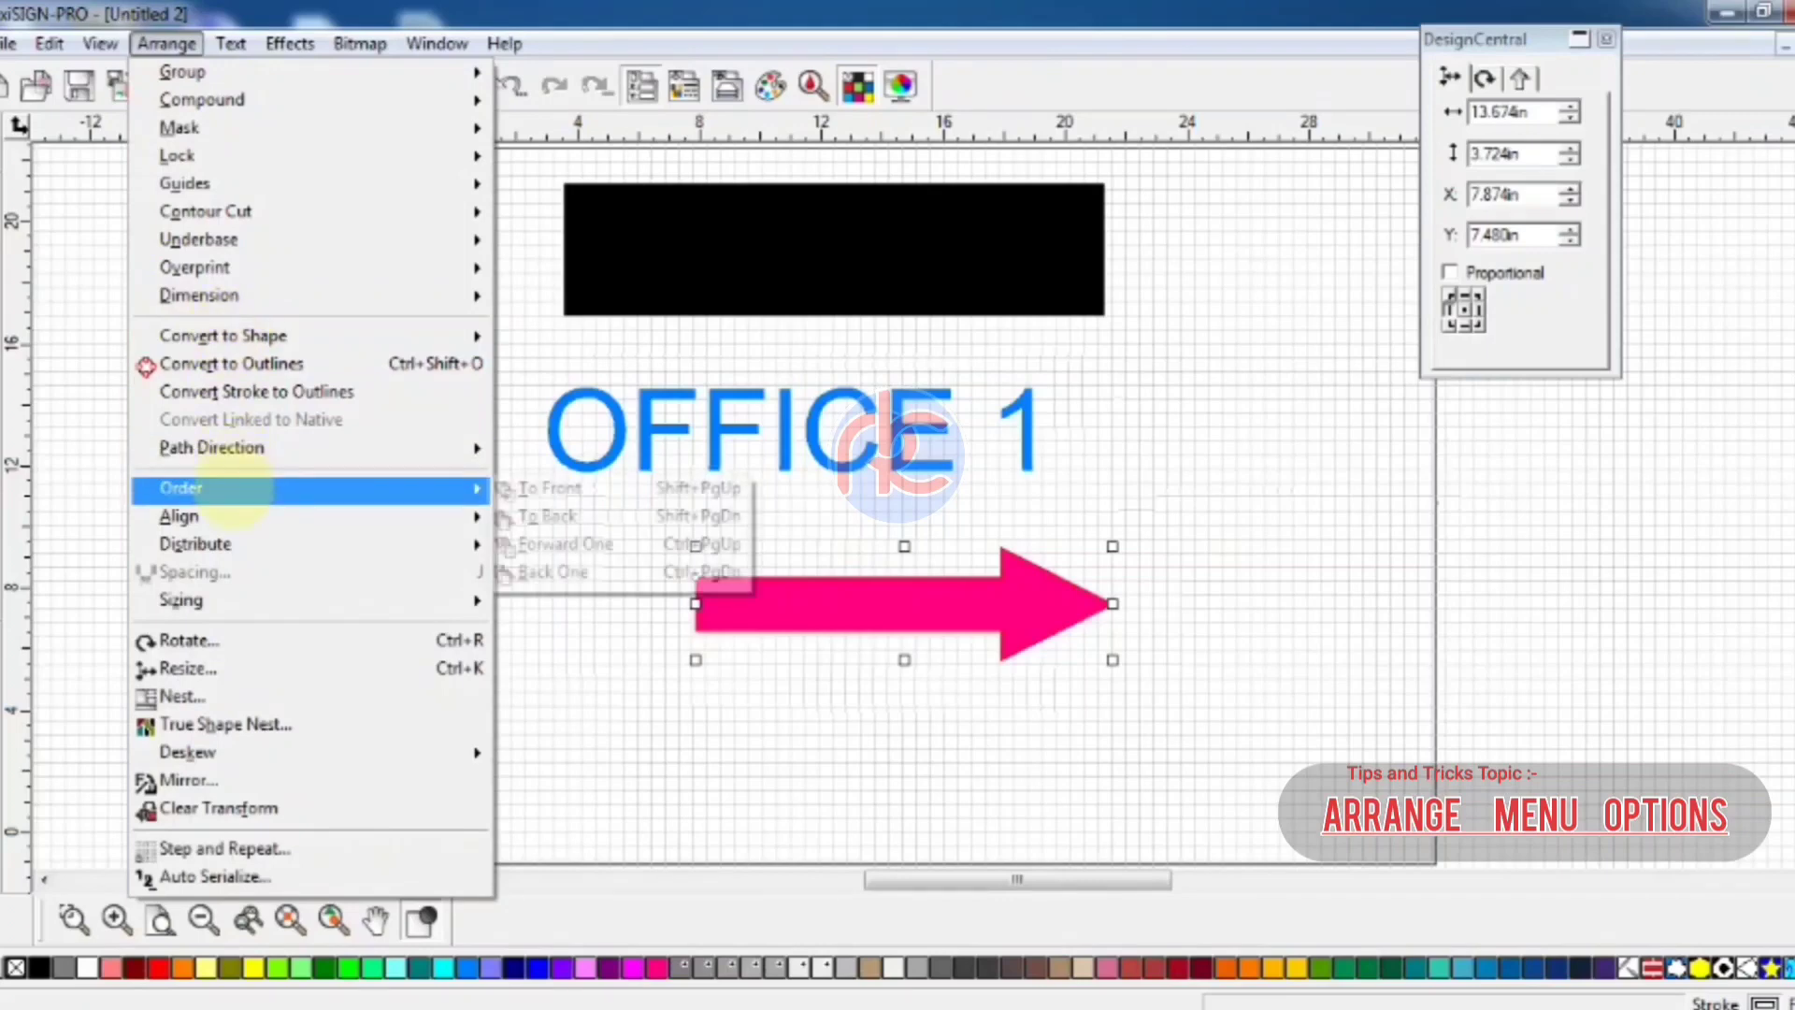
{"action": "left_click", "coordinate": [233, 343]}
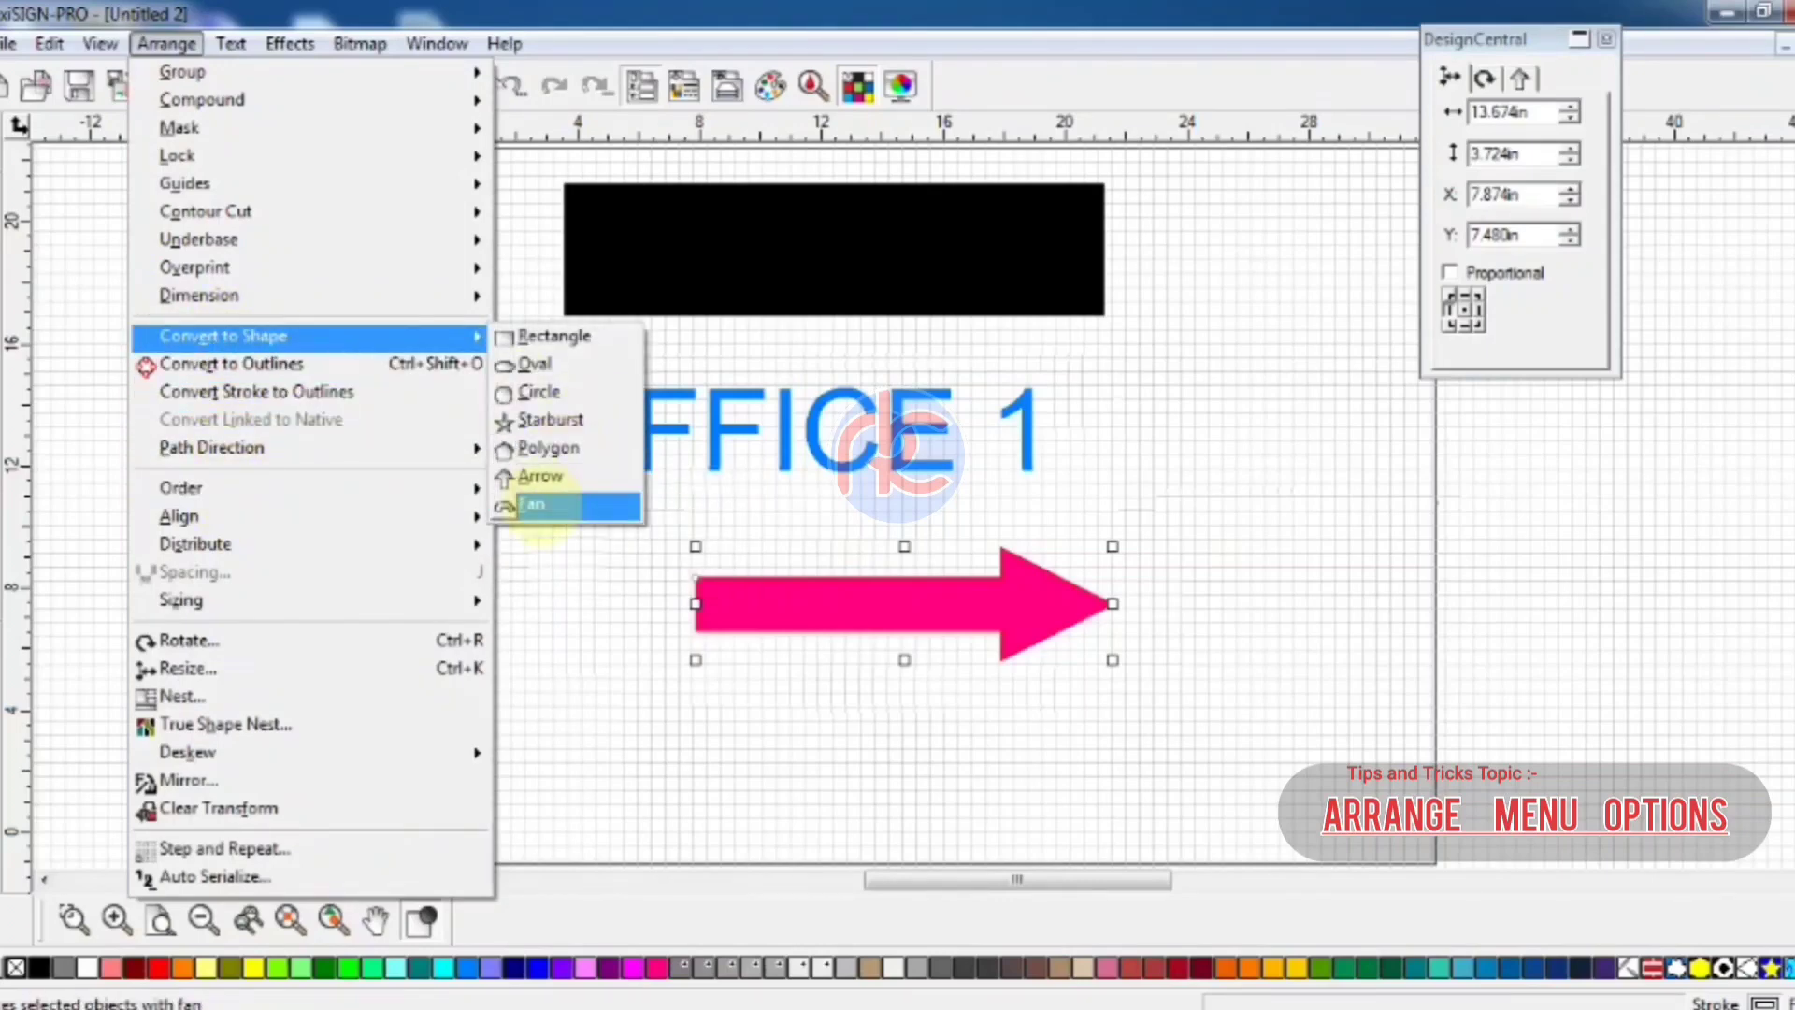
{"action": "left_click", "coordinate": [533, 505]}
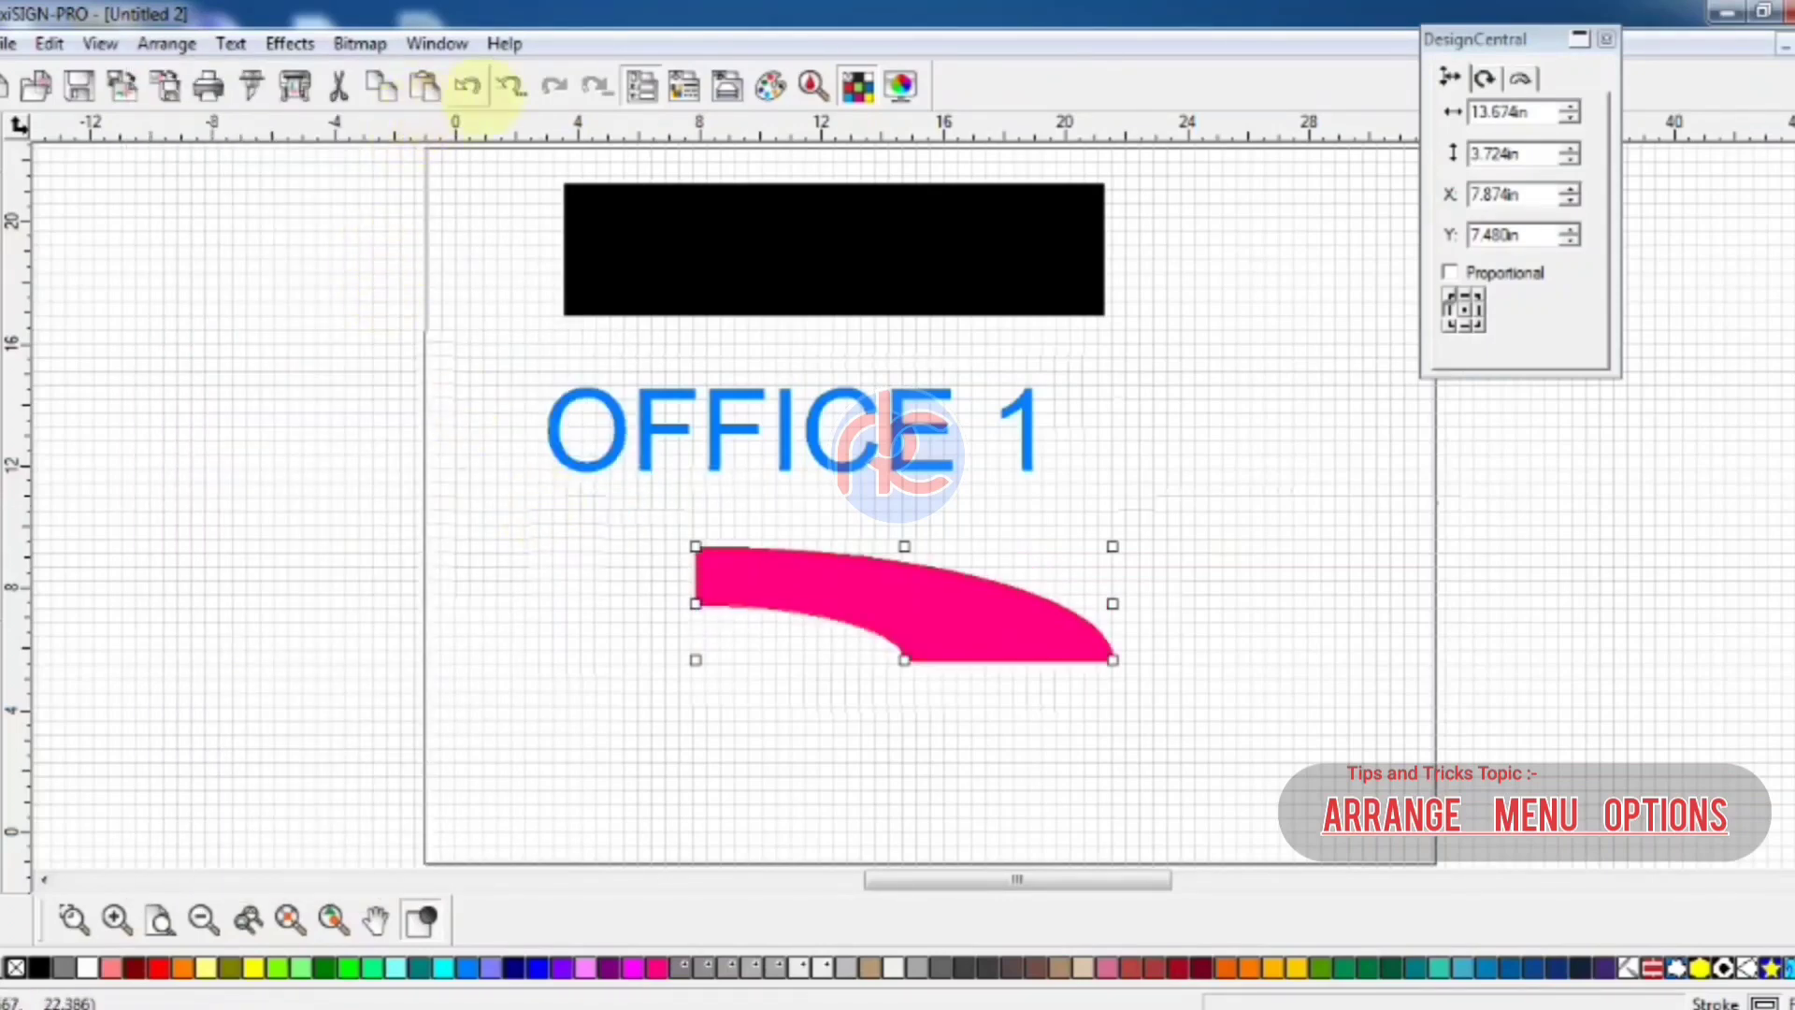
Undo the pink arrow's conversion to a fan shape
{"action": "left_click", "coordinate": [470, 85]}
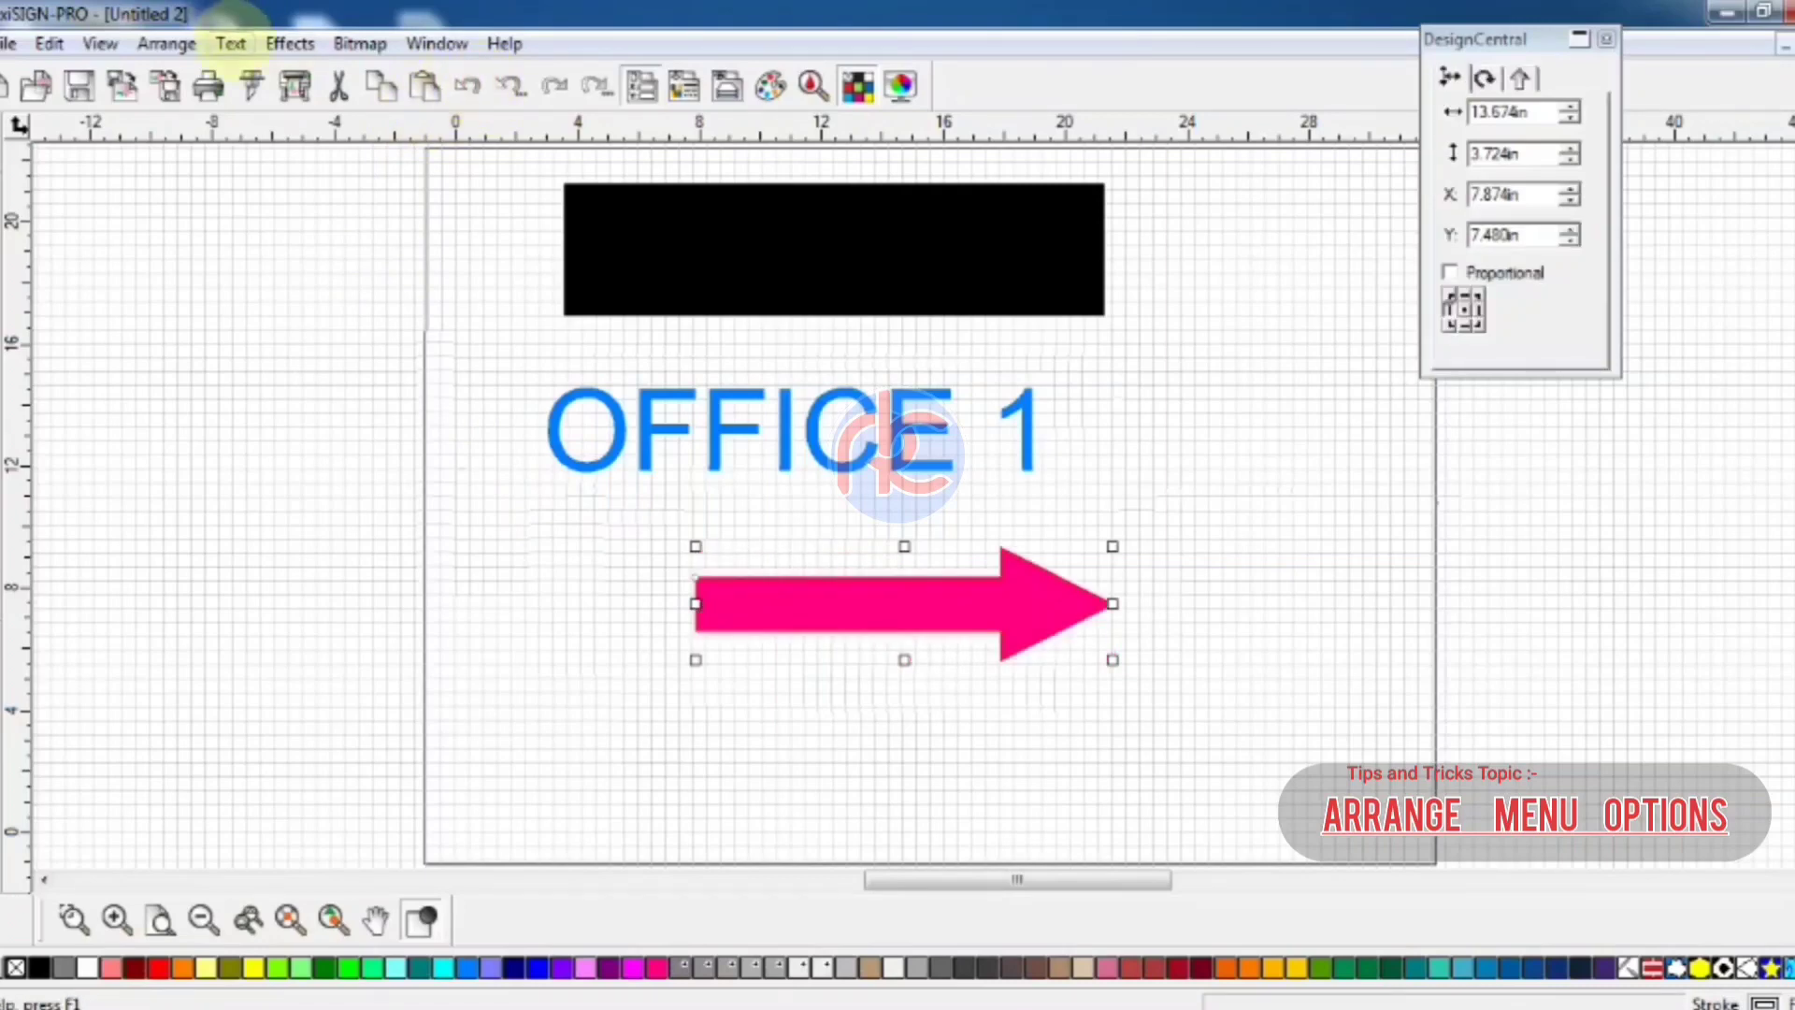
{"action": "left_click", "coordinate": [230, 43]}
{"action": "left_click", "coordinate": [164, 44]}
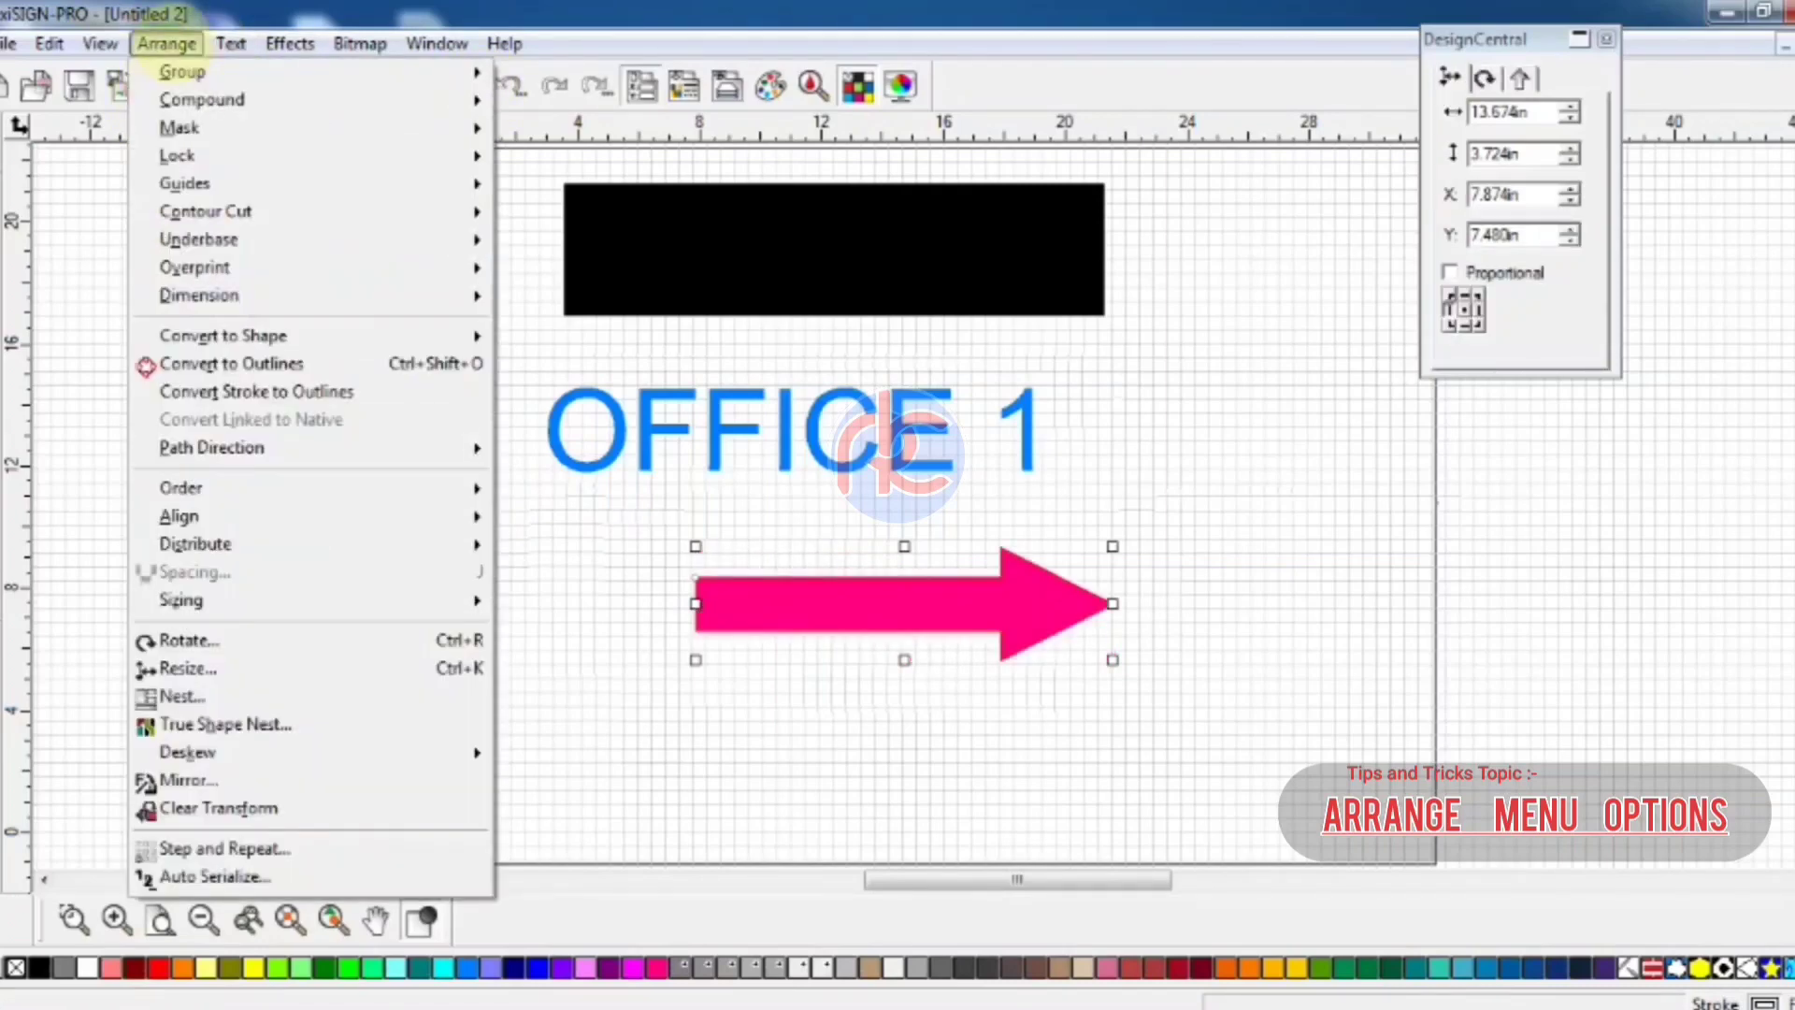
{"action": "left_click", "coordinate": [1154, 452]}
Place a copy of the black rectangle just below the OFFICE 1 text, moving the pink arrow up and to the right out of its way
{"action": "left_click", "coordinate": [1034, 313]}
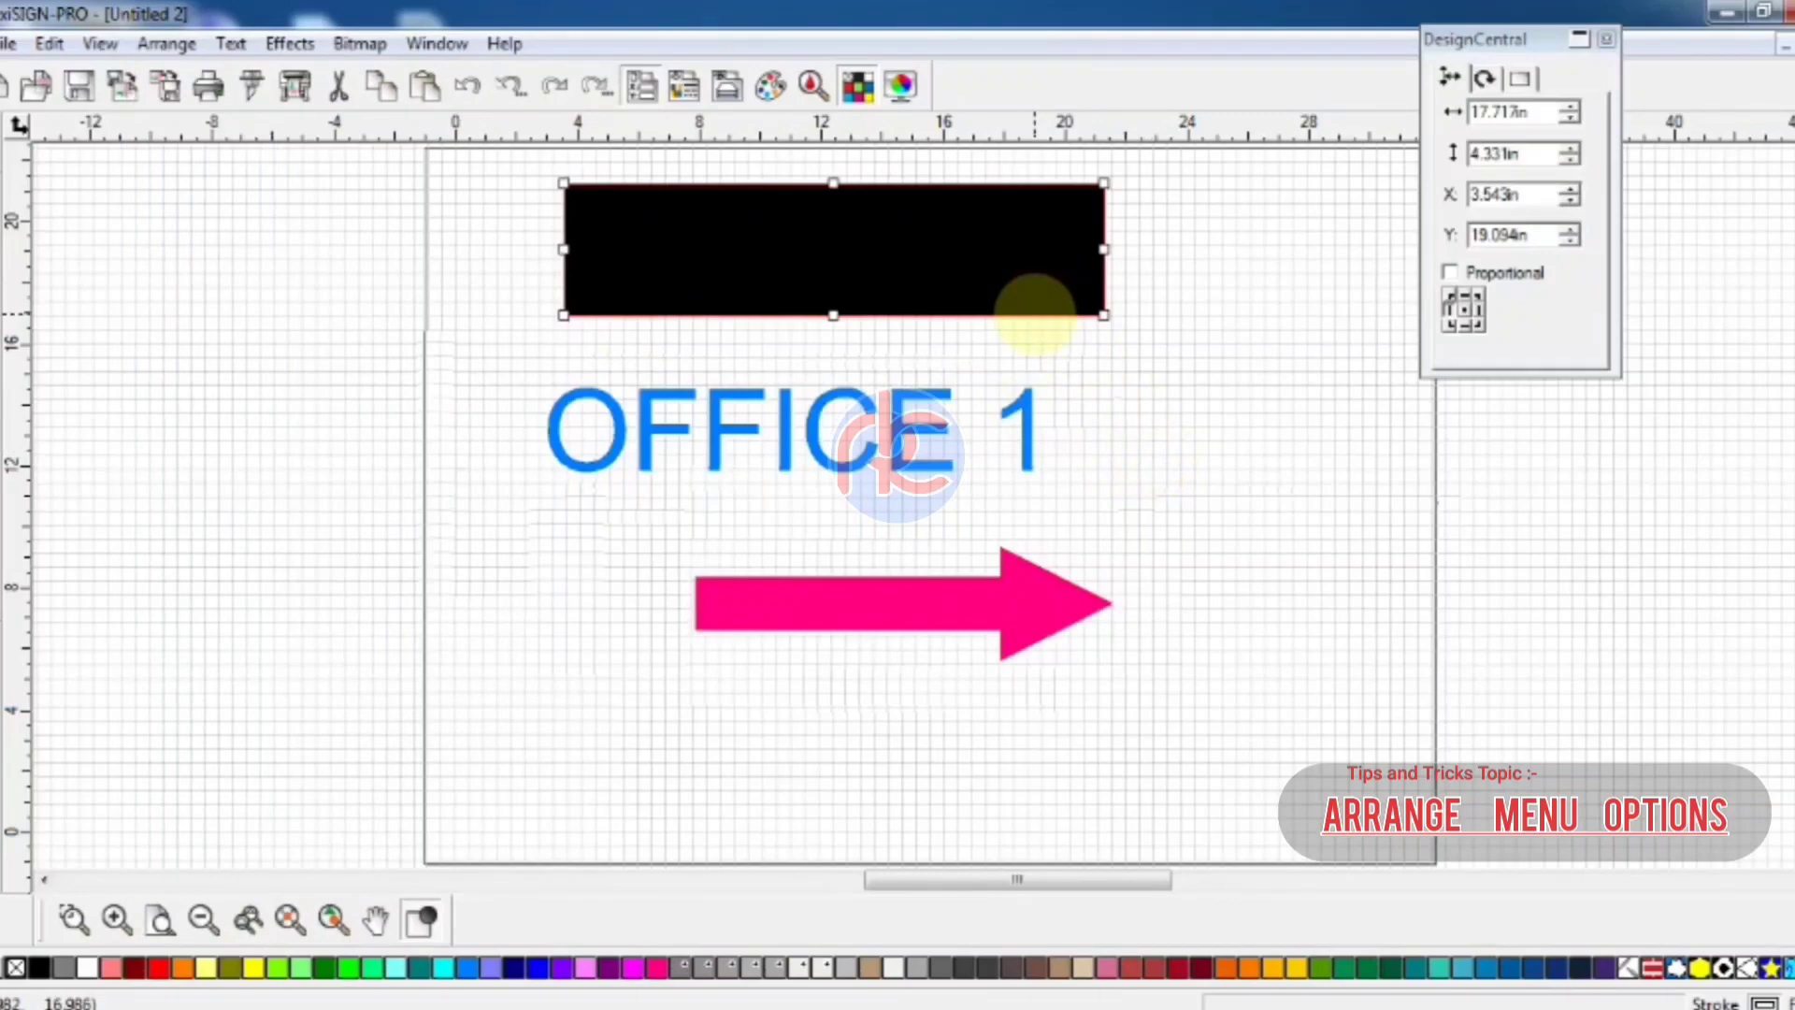
{"action": "left_click_drag", "start_coordinate": [1002, 291], "coordinate": [1036, 757]}
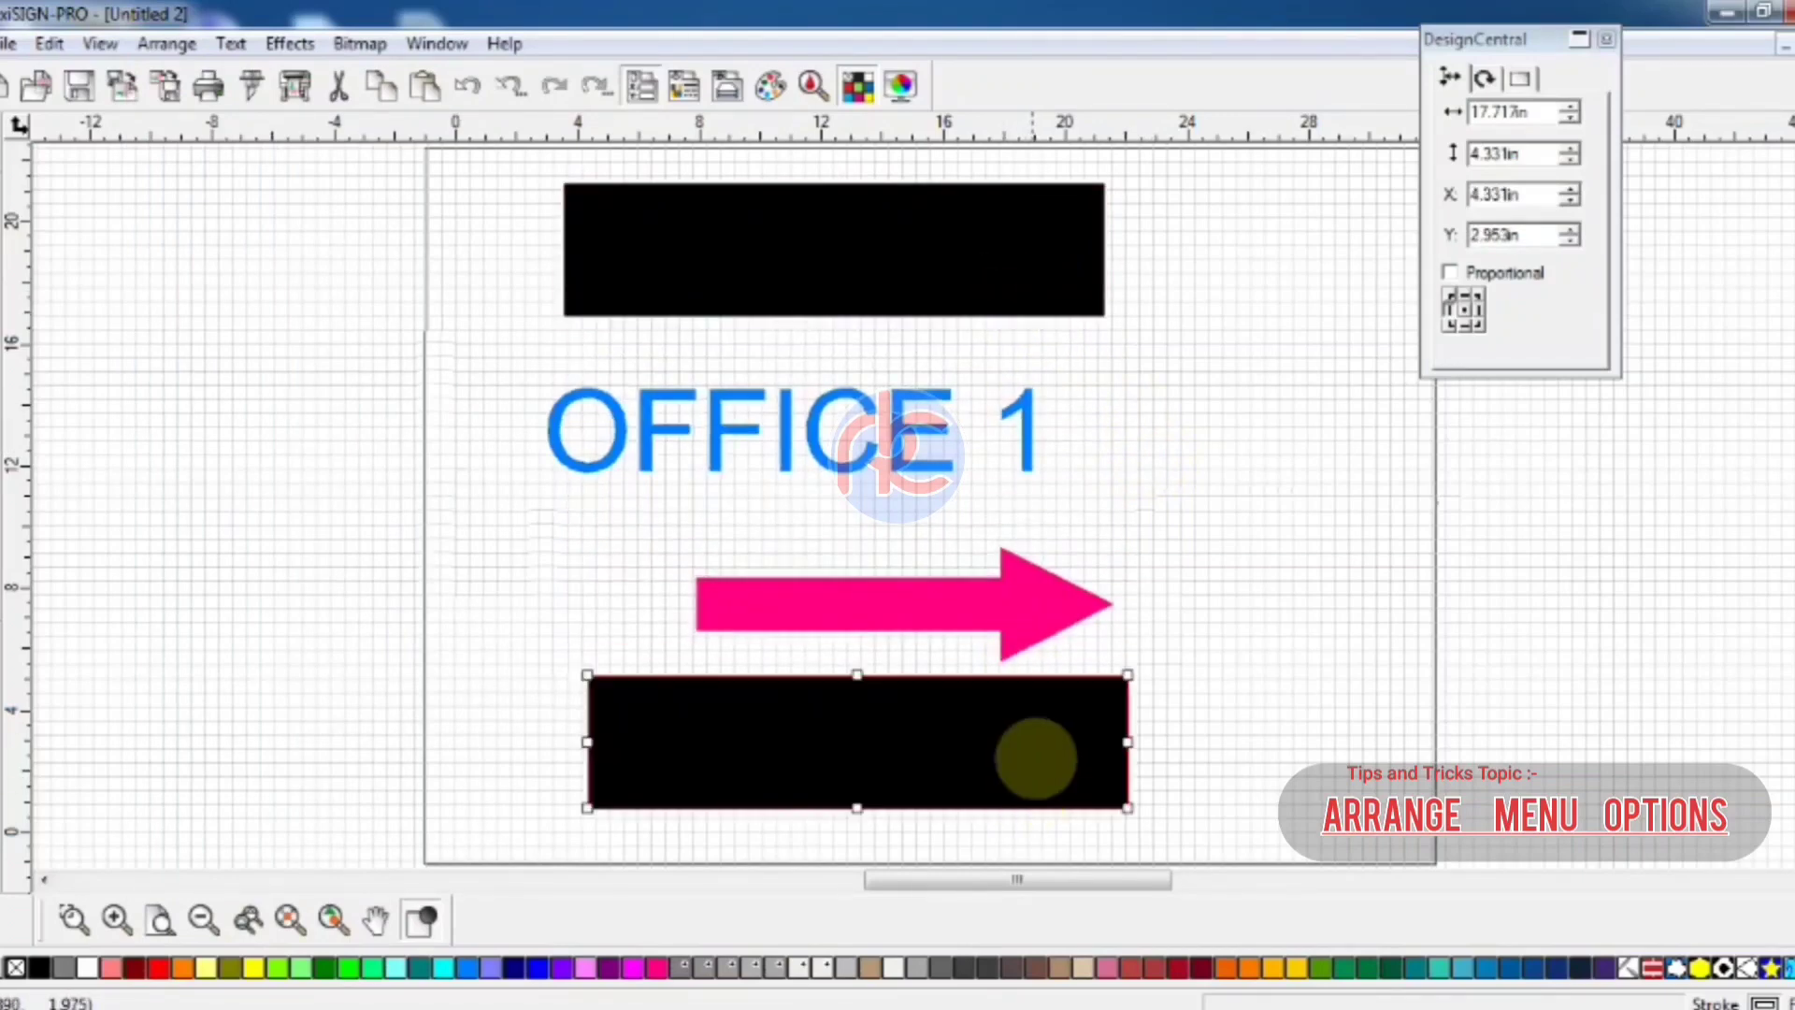
{"action": "left_click_drag", "start_coordinate": [1001, 609], "coordinate": [1228, 389]}
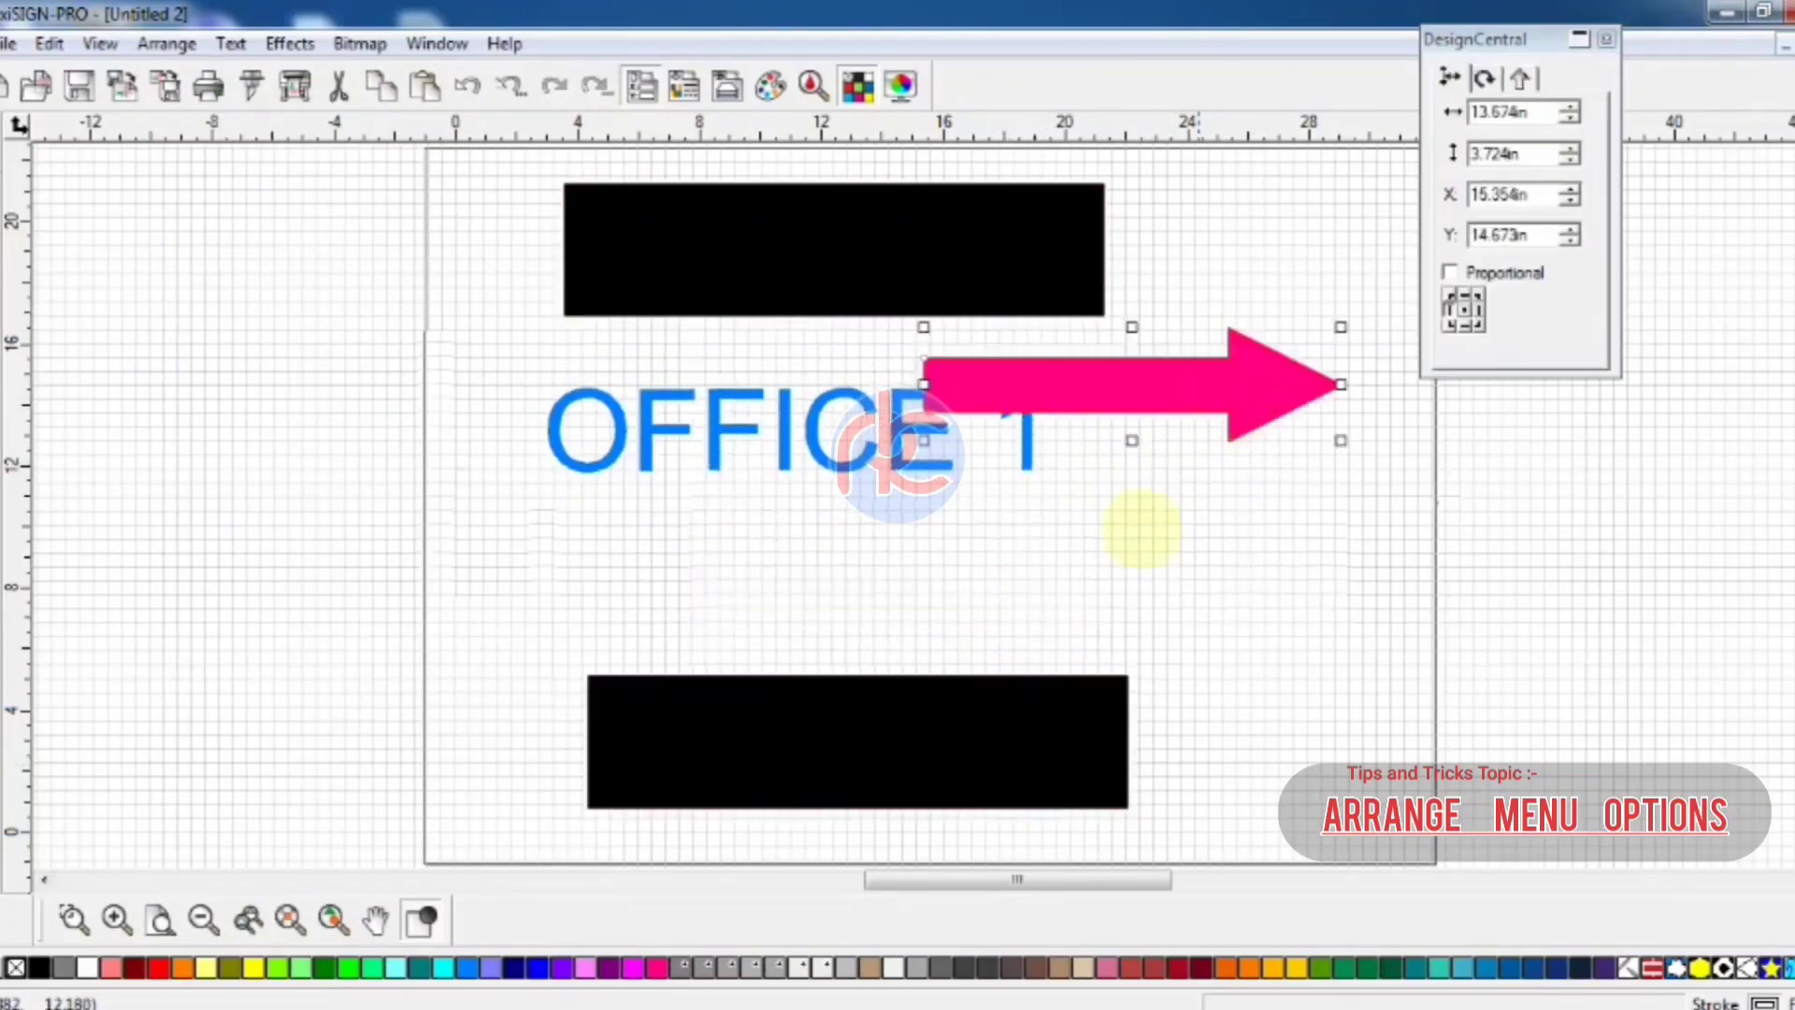
{"action": "left_click", "coordinate": [1034, 726]}
{"action": "left_click_drag", "start_coordinate": [1034, 726], "coordinate": [984, 567]}
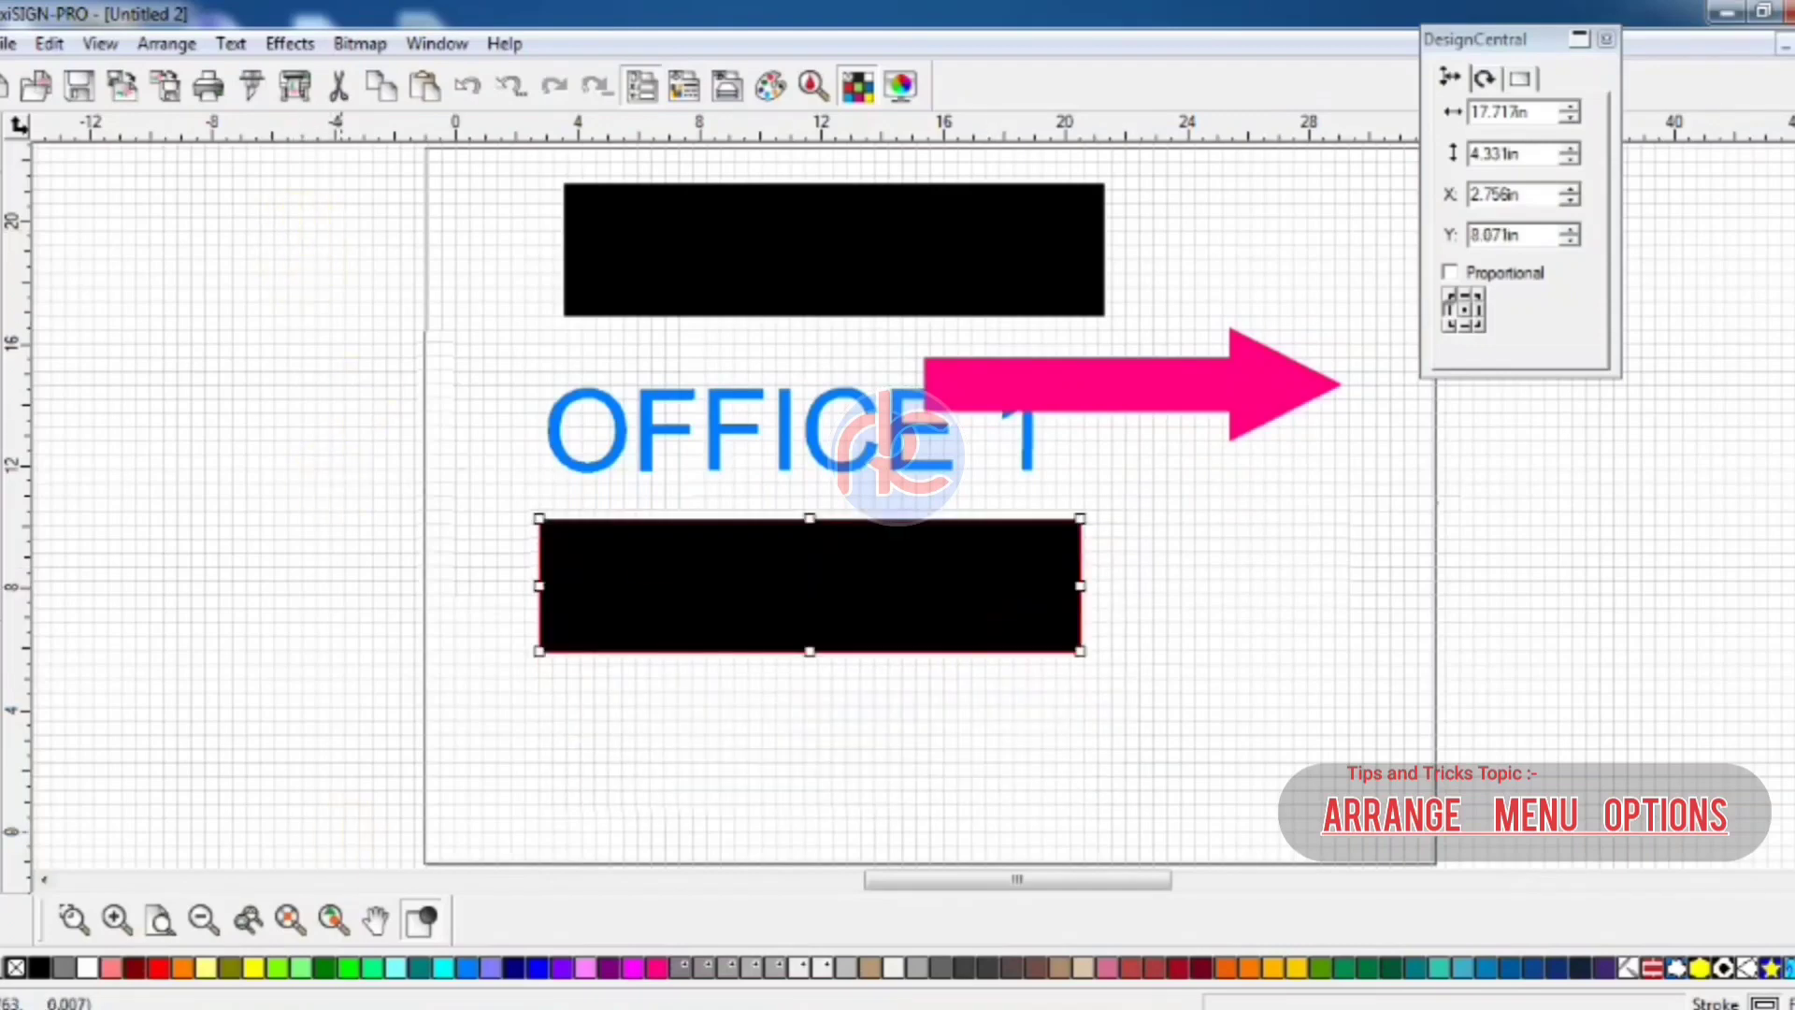
Fill the copied rectangle below the OFFICE 1 text with blue
{"action": "left_click", "coordinate": [395, 966]}
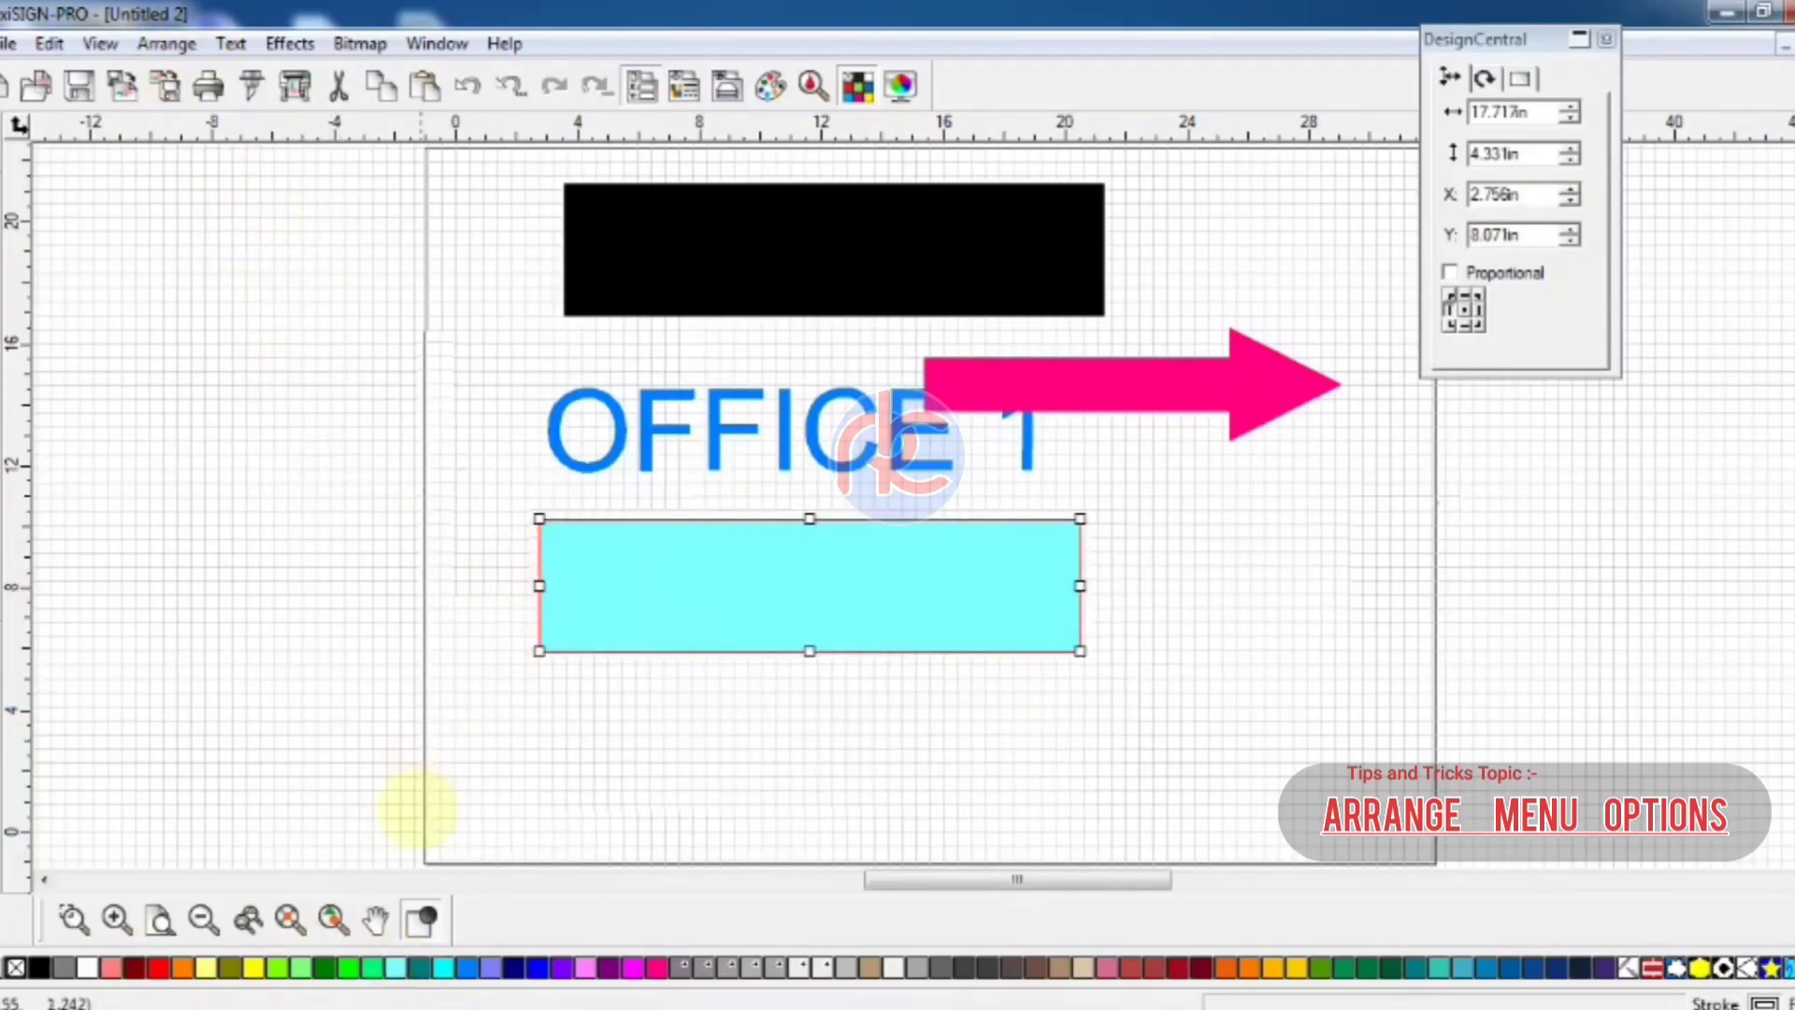
{"action": "left_click", "coordinate": [465, 966]}
{"action": "left_click", "coordinate": [167, 43]}
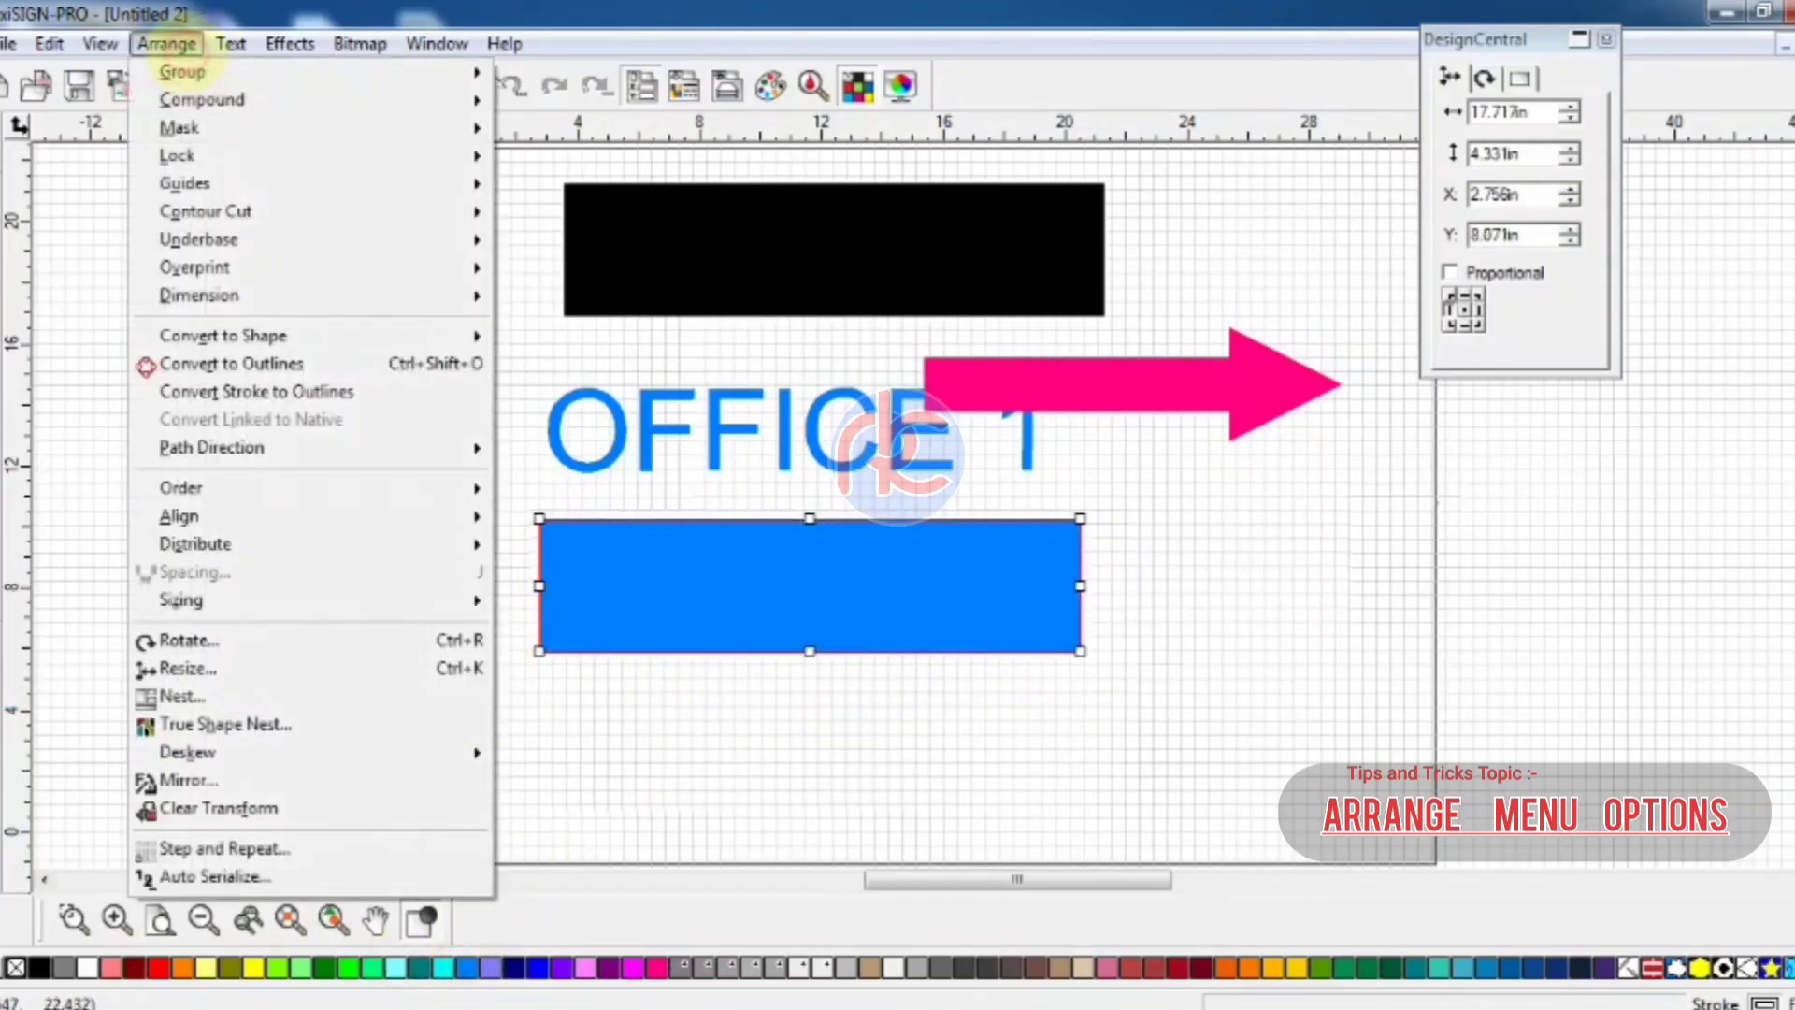
{"action": "mouse_move", "coordinate": [250, 329]}
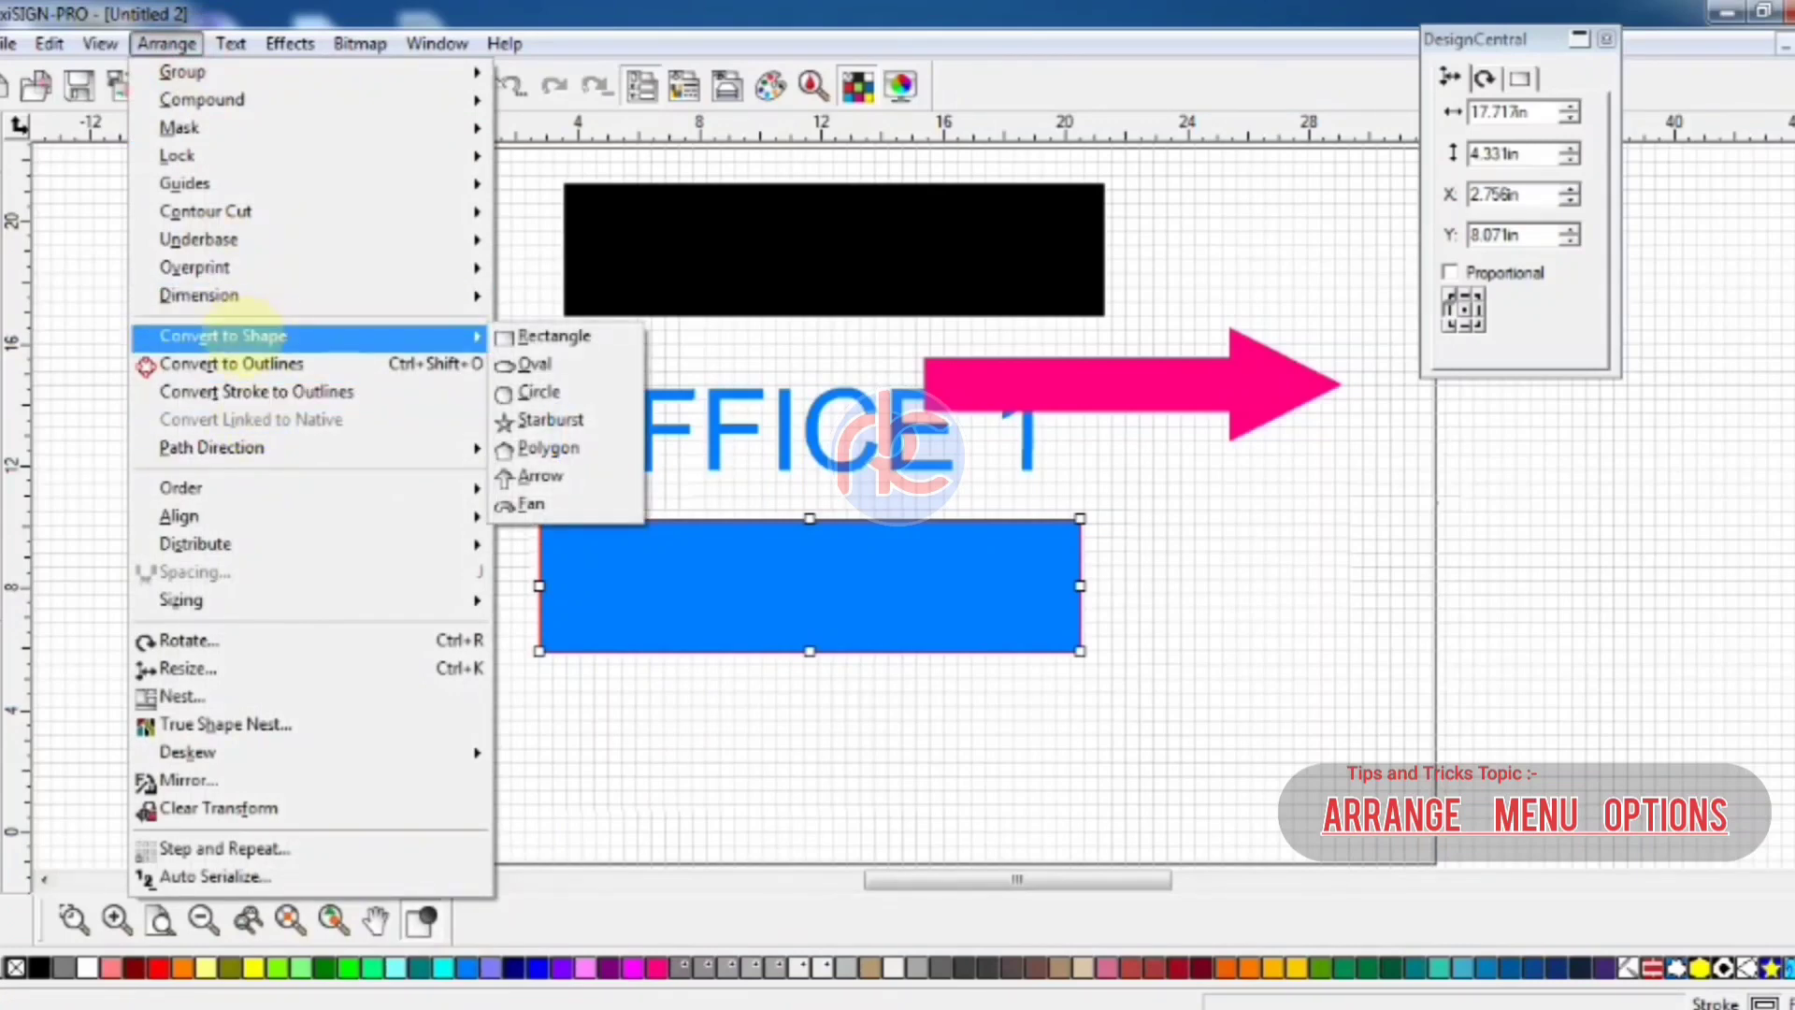
{"action": "mouse_move", "coordinate": [234, 485]}
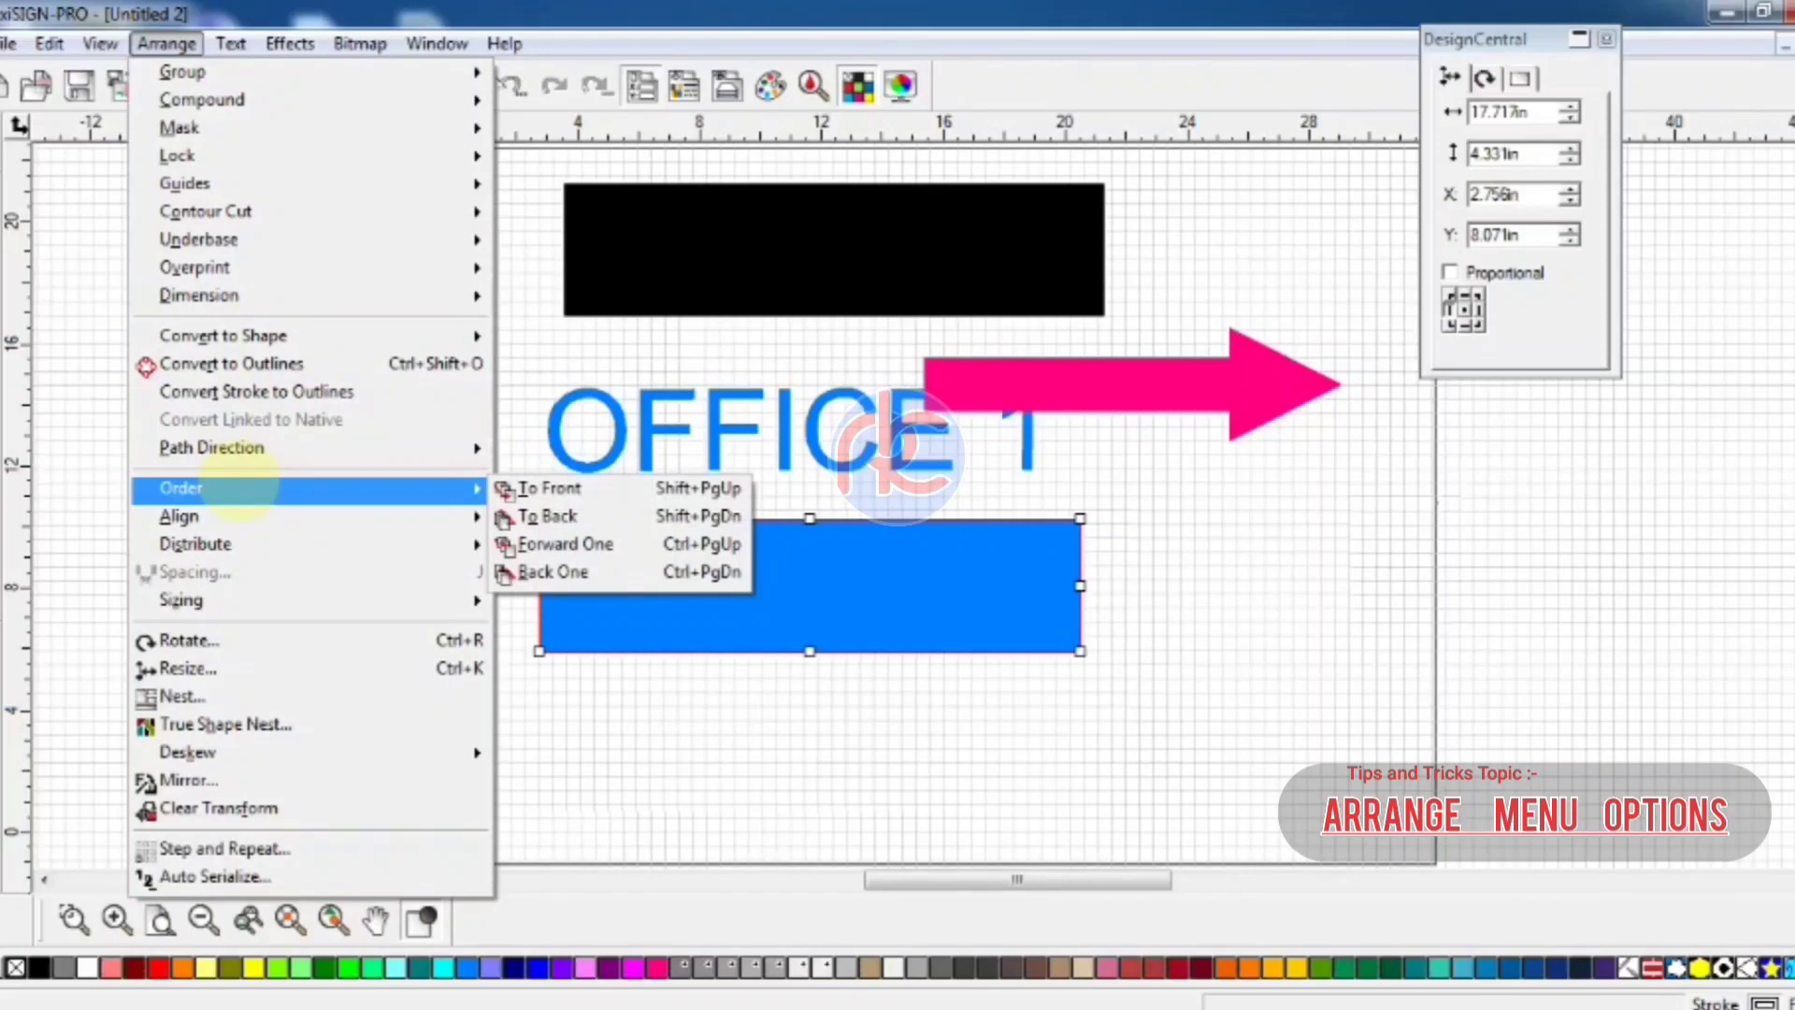
Duplicate the blue rectangle with a slight diagonal offset and fill the duplicate with cyan
{"action": "left_click", "coordinate": [778, 600]}
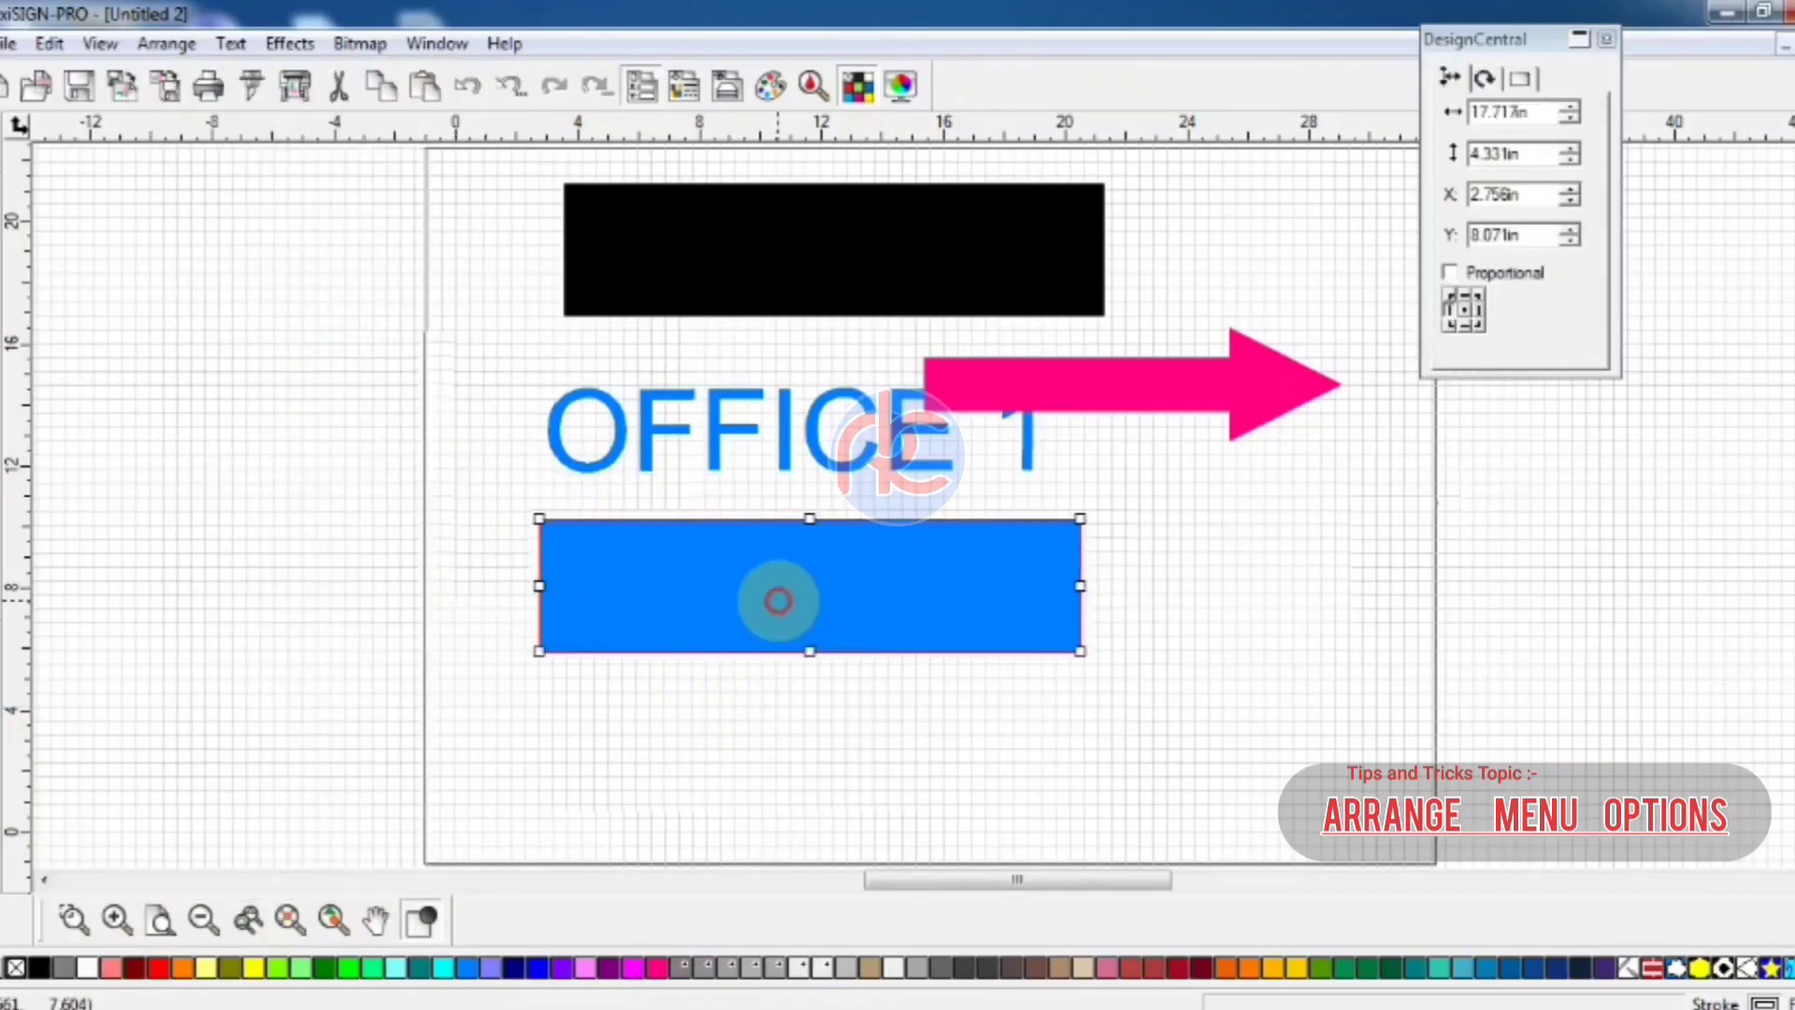
{"action": "key", "text": "ctrl+d"}
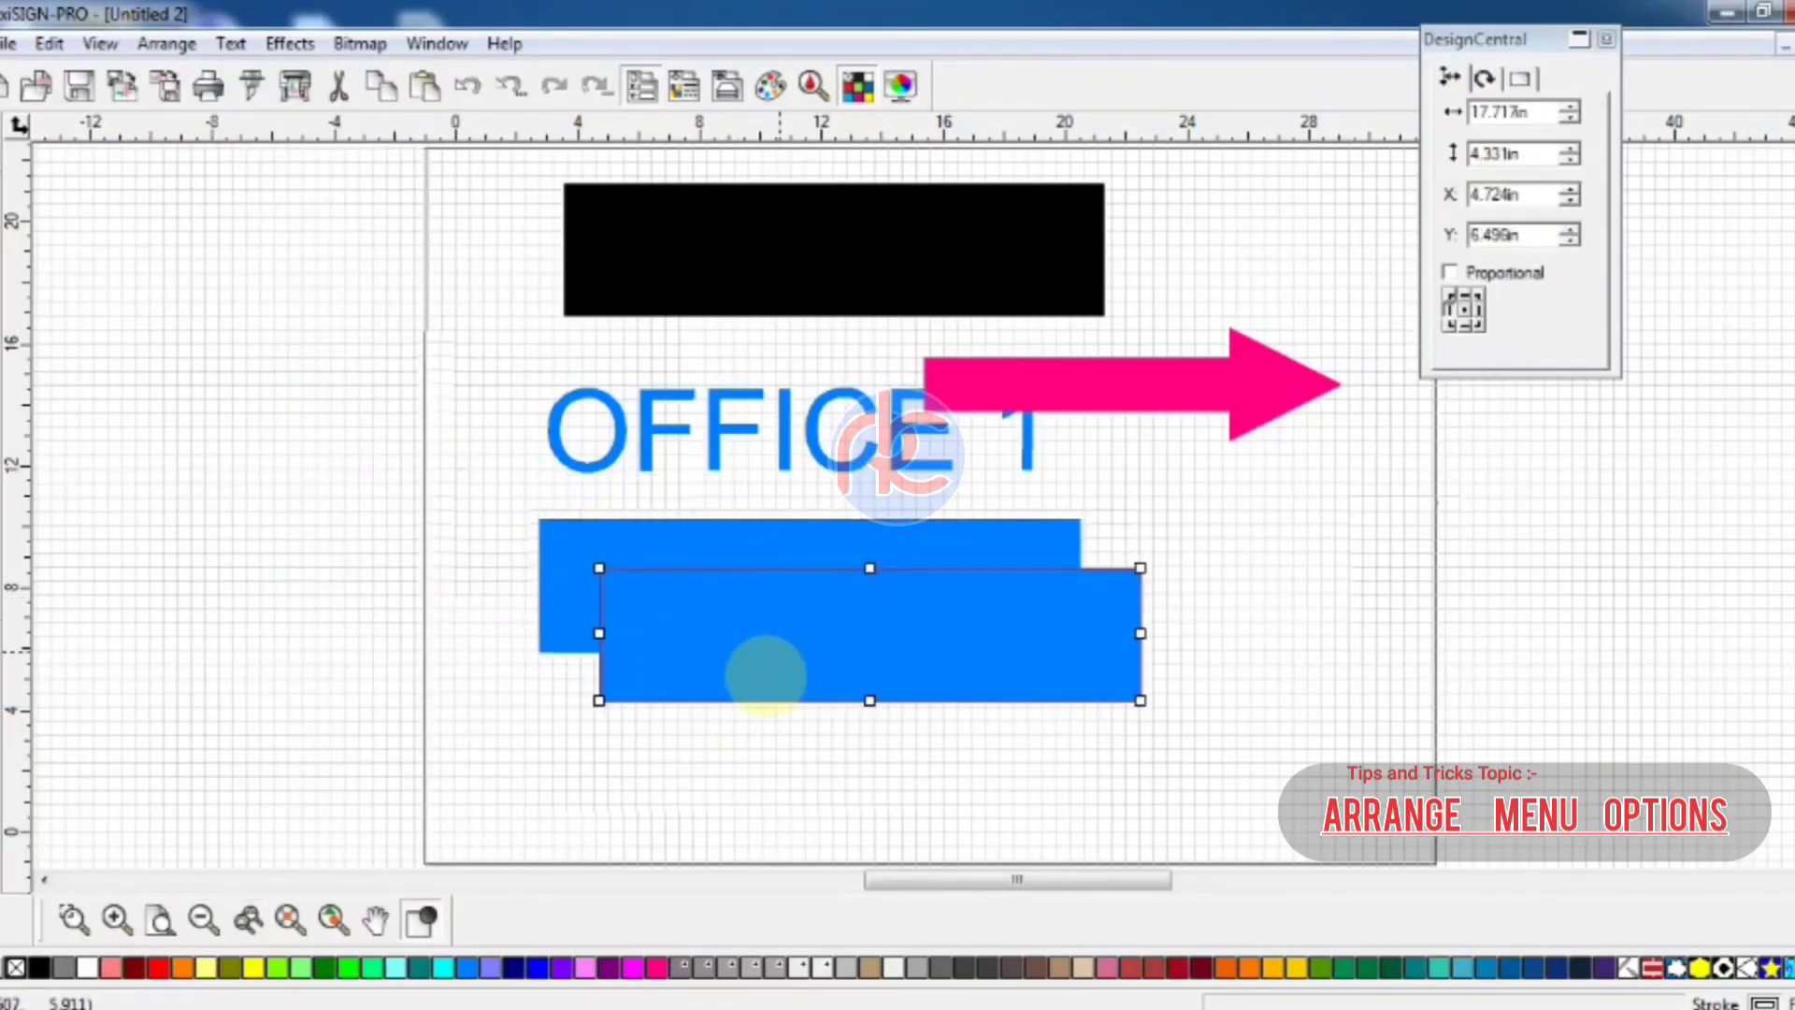
{"action": "left_click", "coordinate": [444, 967]}
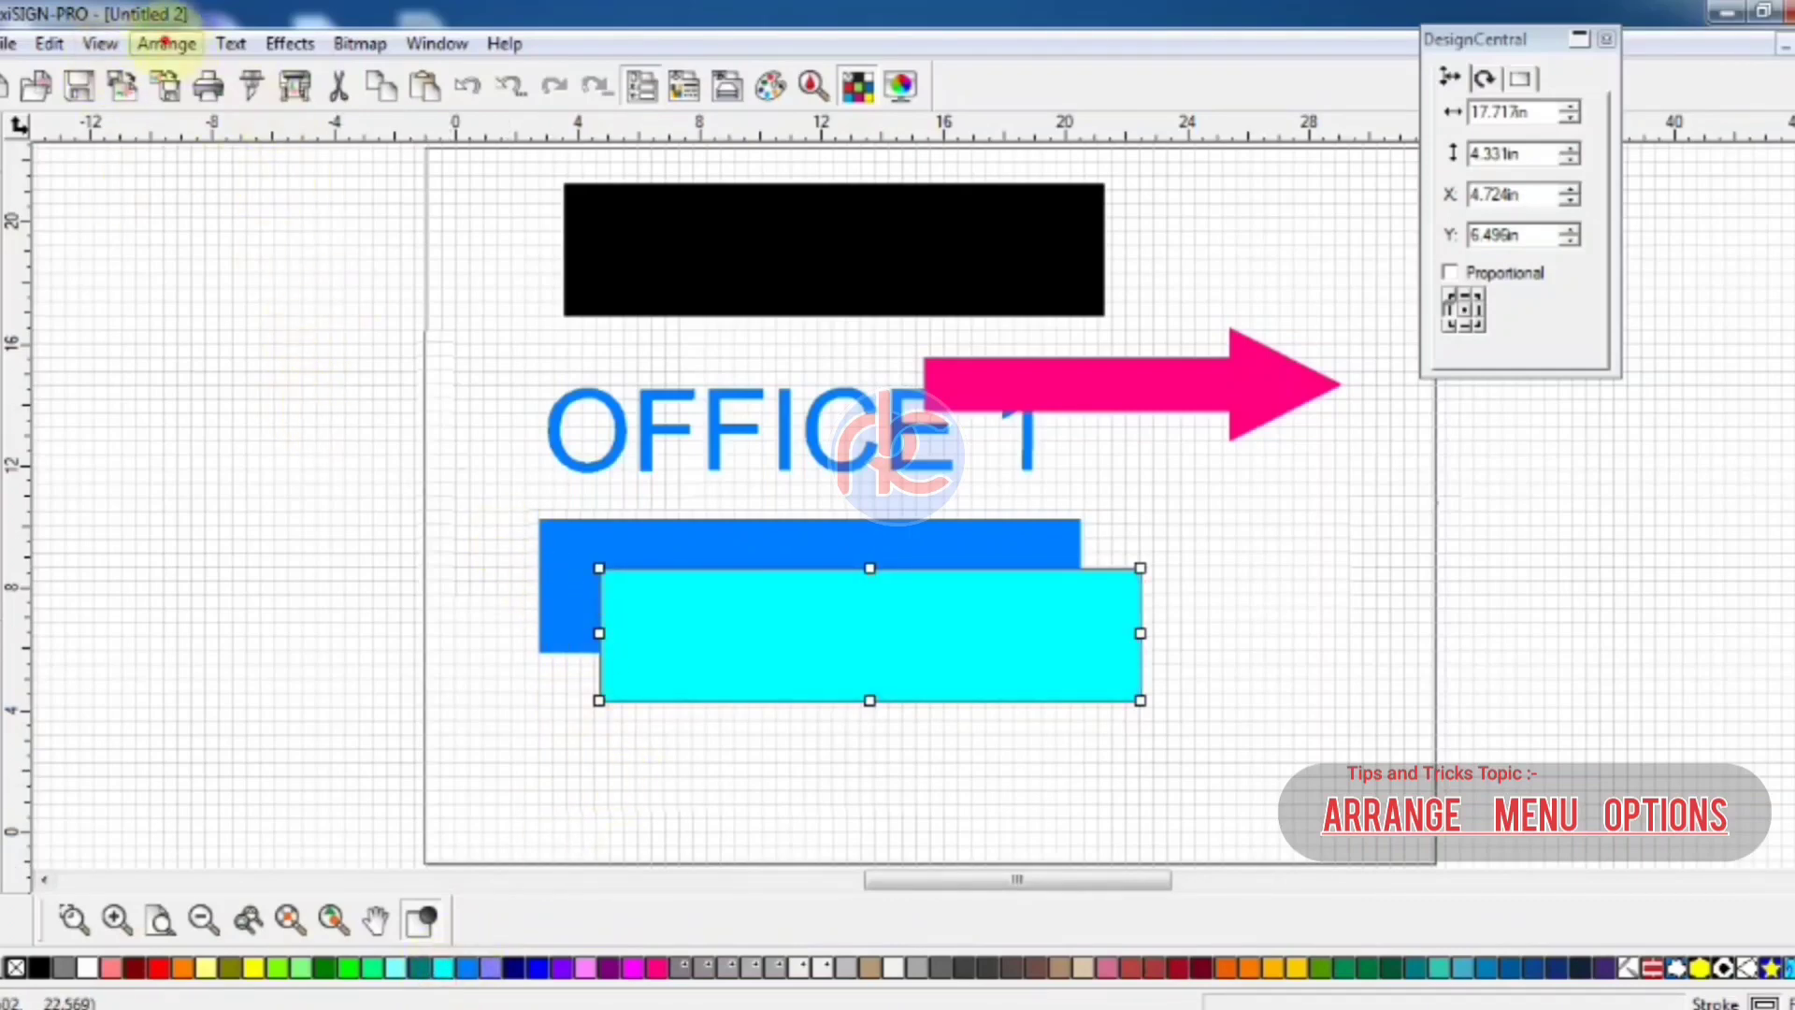
Send the cyan rectangle to the back of the stacking order
{"action": "left_click", "coordinate": [166, 43]}
{"action": "mouse_move", "coordinate": [241, 489]}
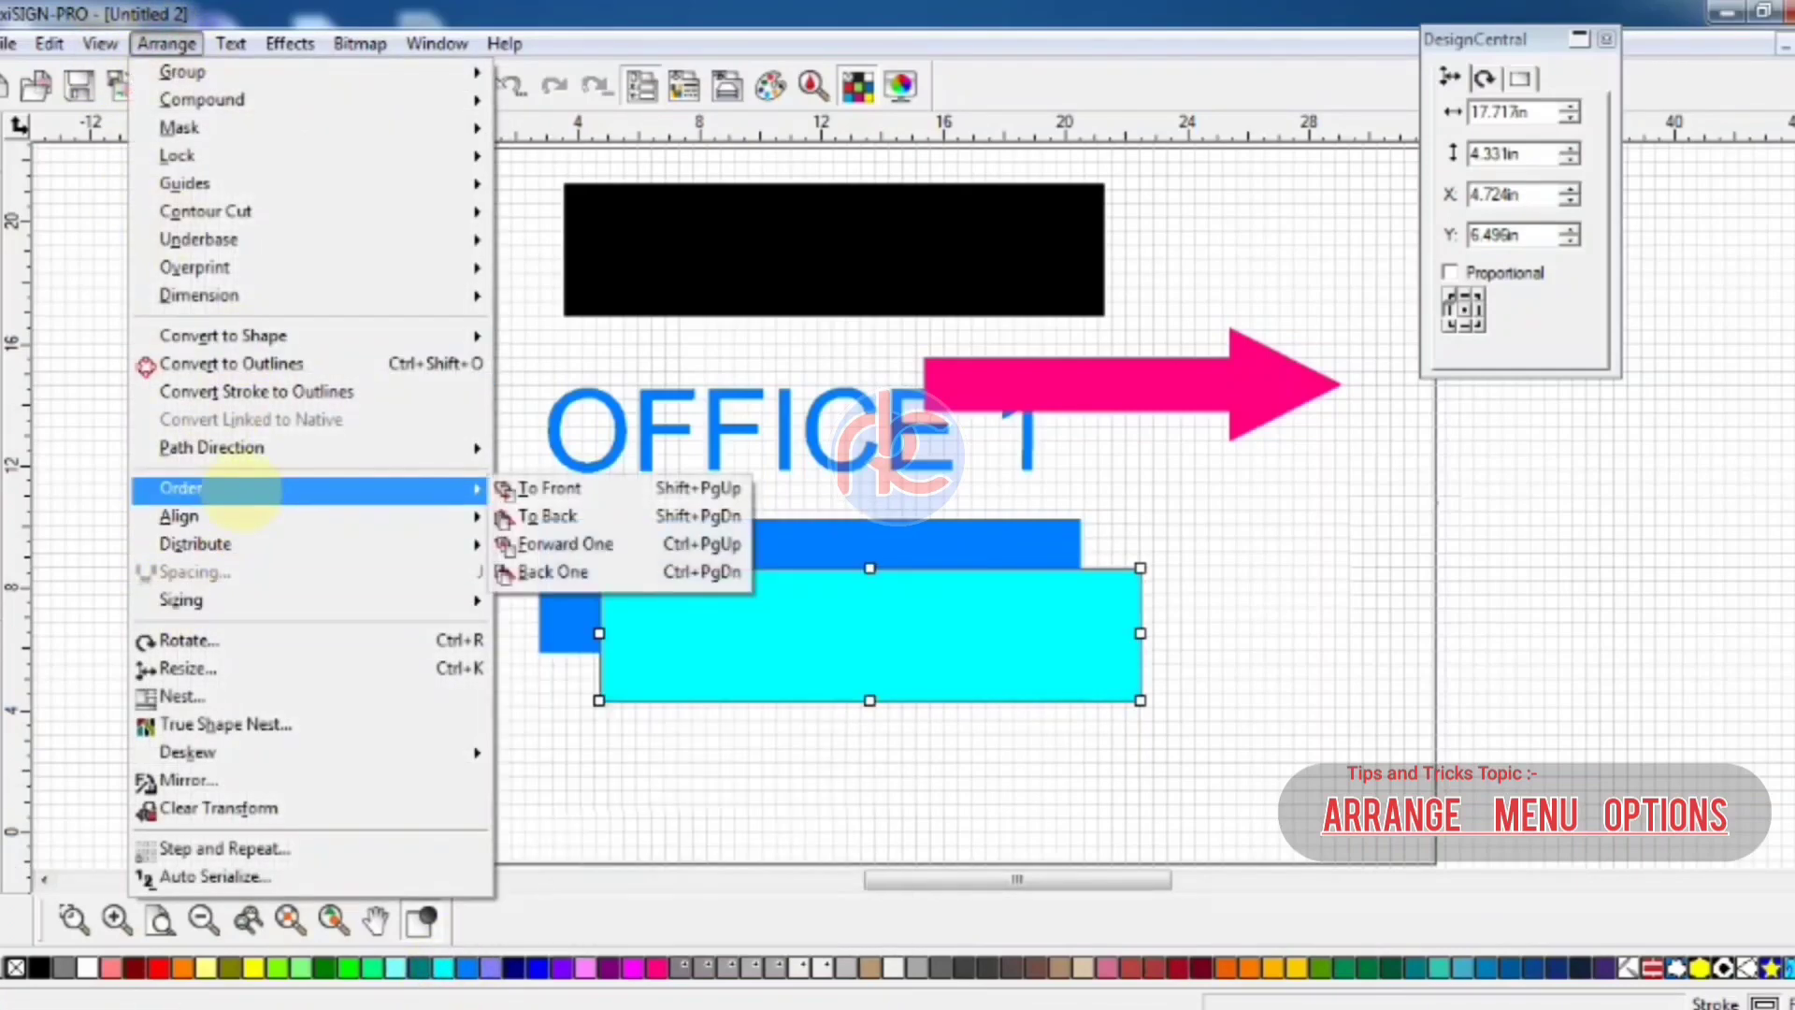
{"action": "left_click", "coordinate": [629, 515]}
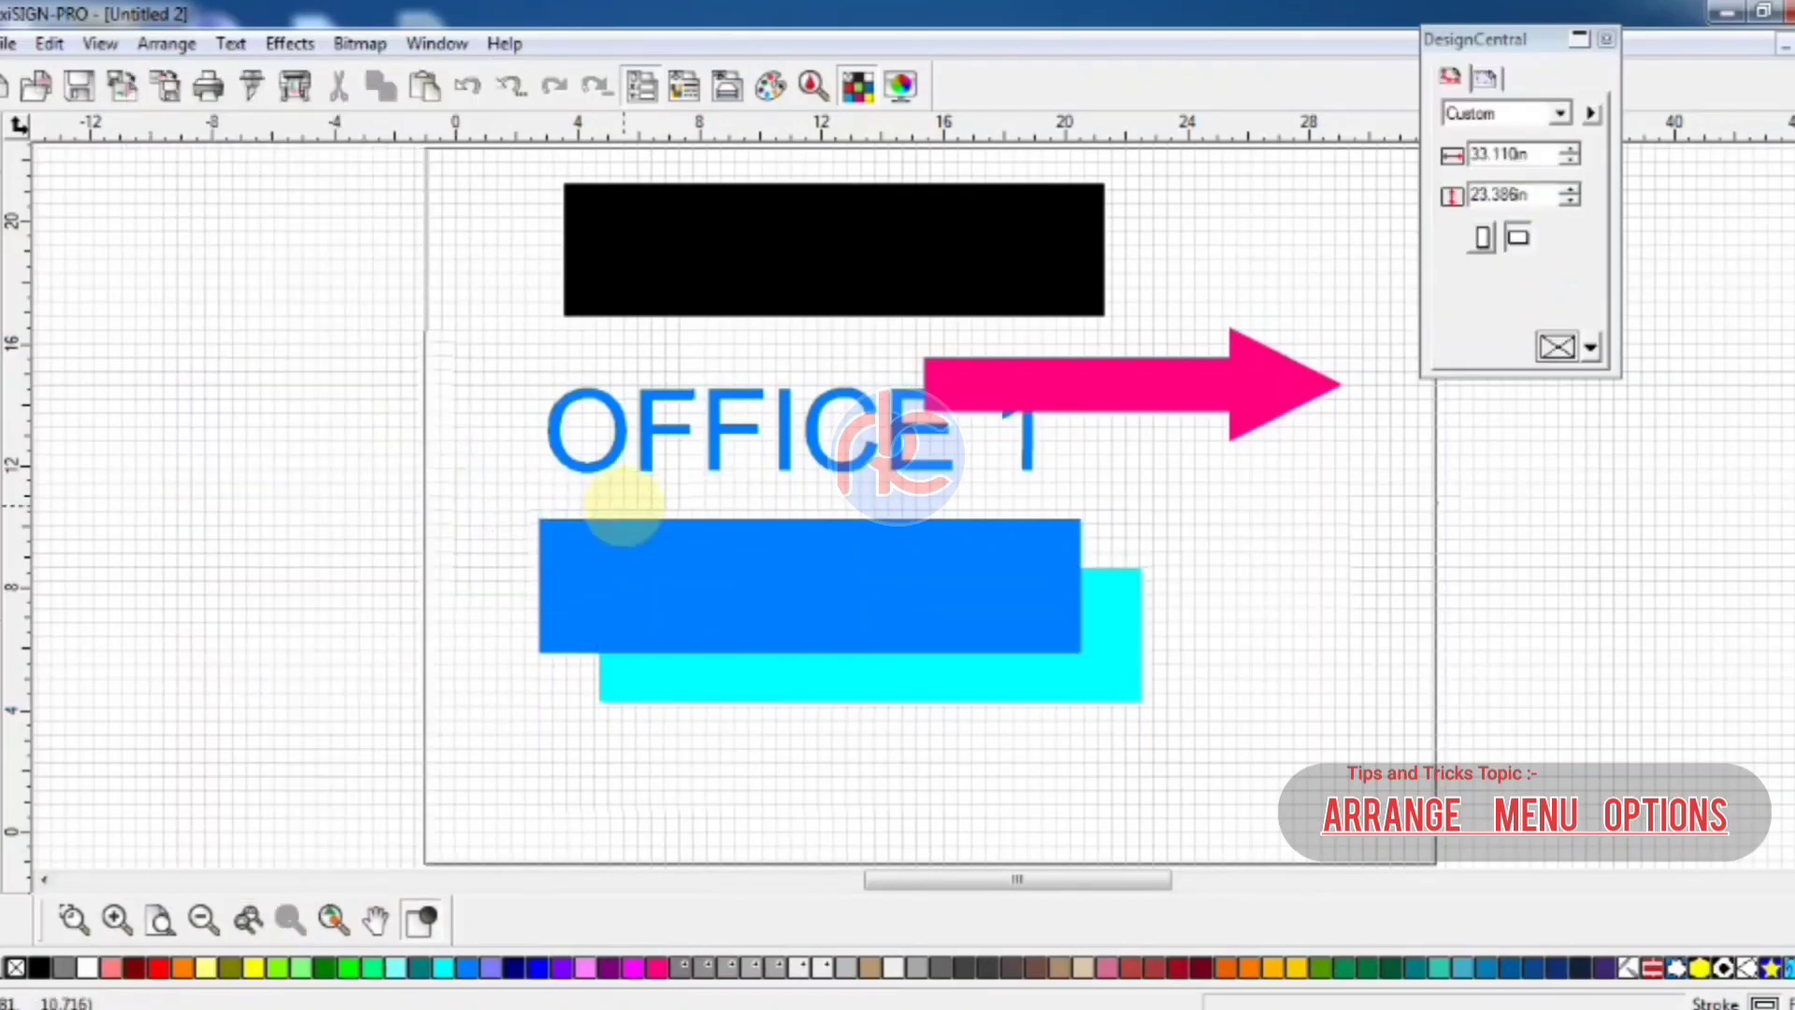
Reselect the cyan rectangle and bring it to the front of the stacking order
{"action": "left_click", "coordinate": [755, 671]}
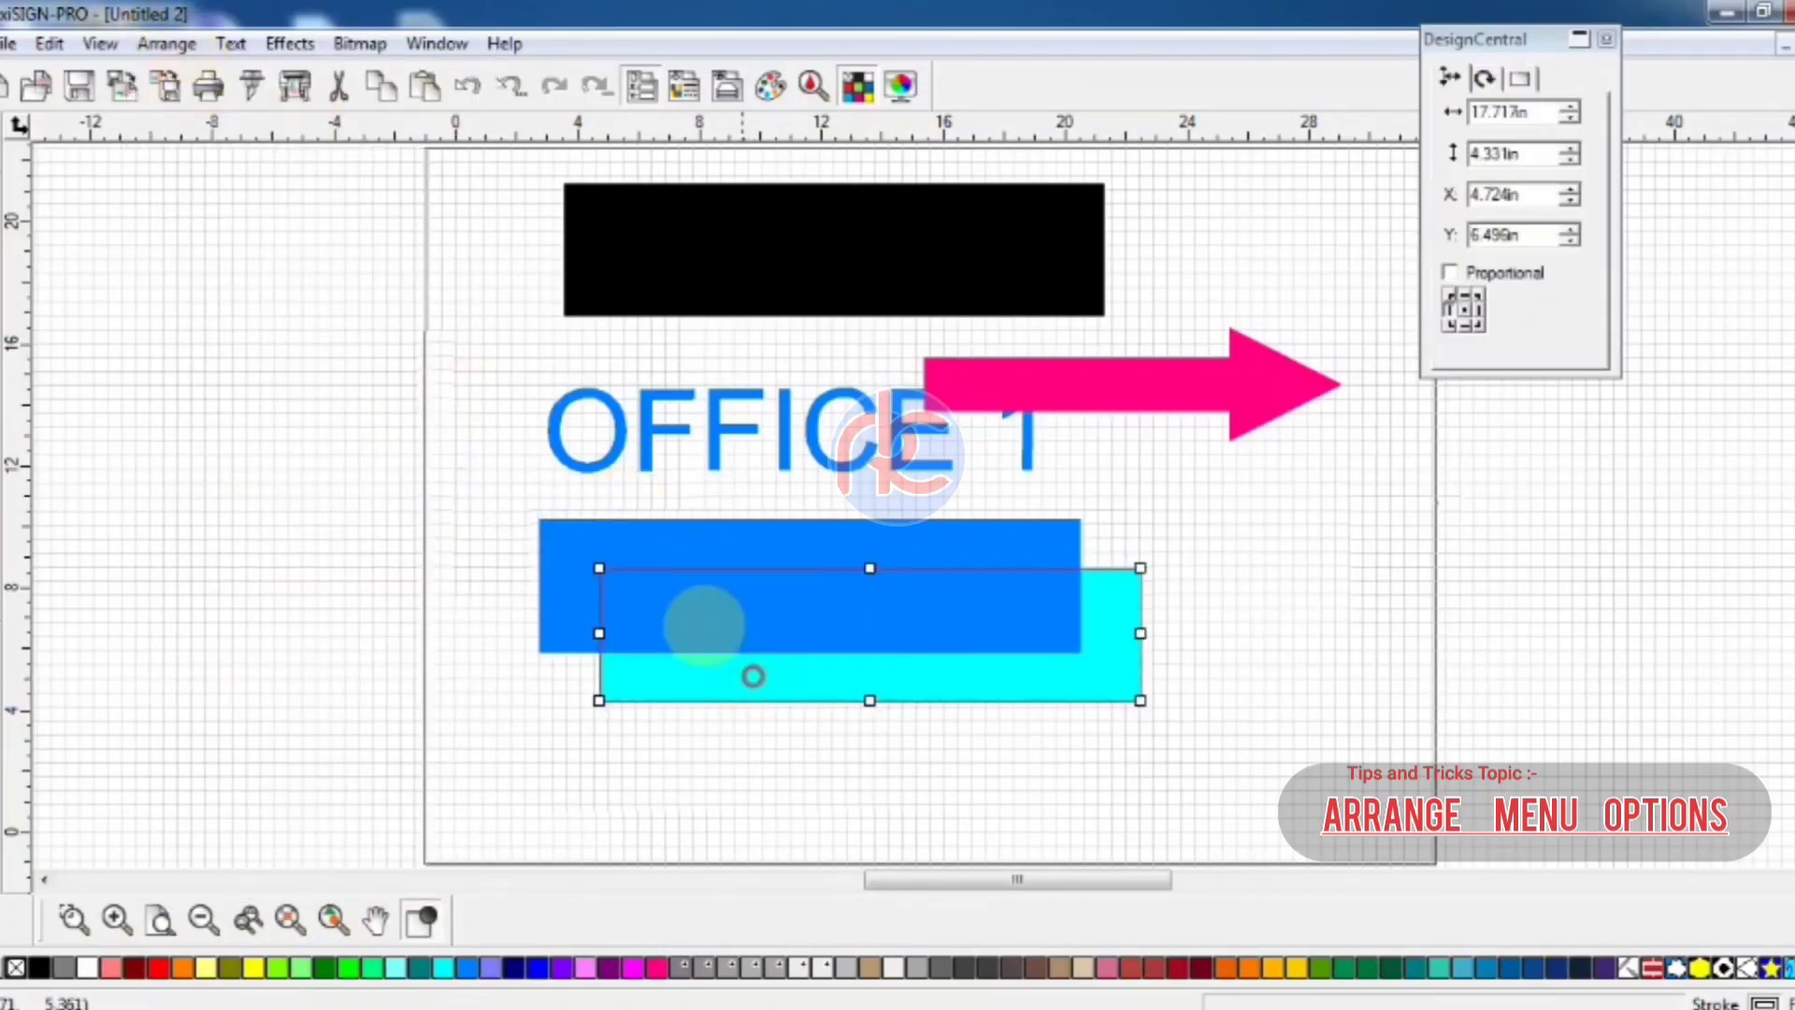
{"action": "left_click", "coordinate": [167, 44]}
{"action": "mouse_move", "coordinate": [272, 488]}
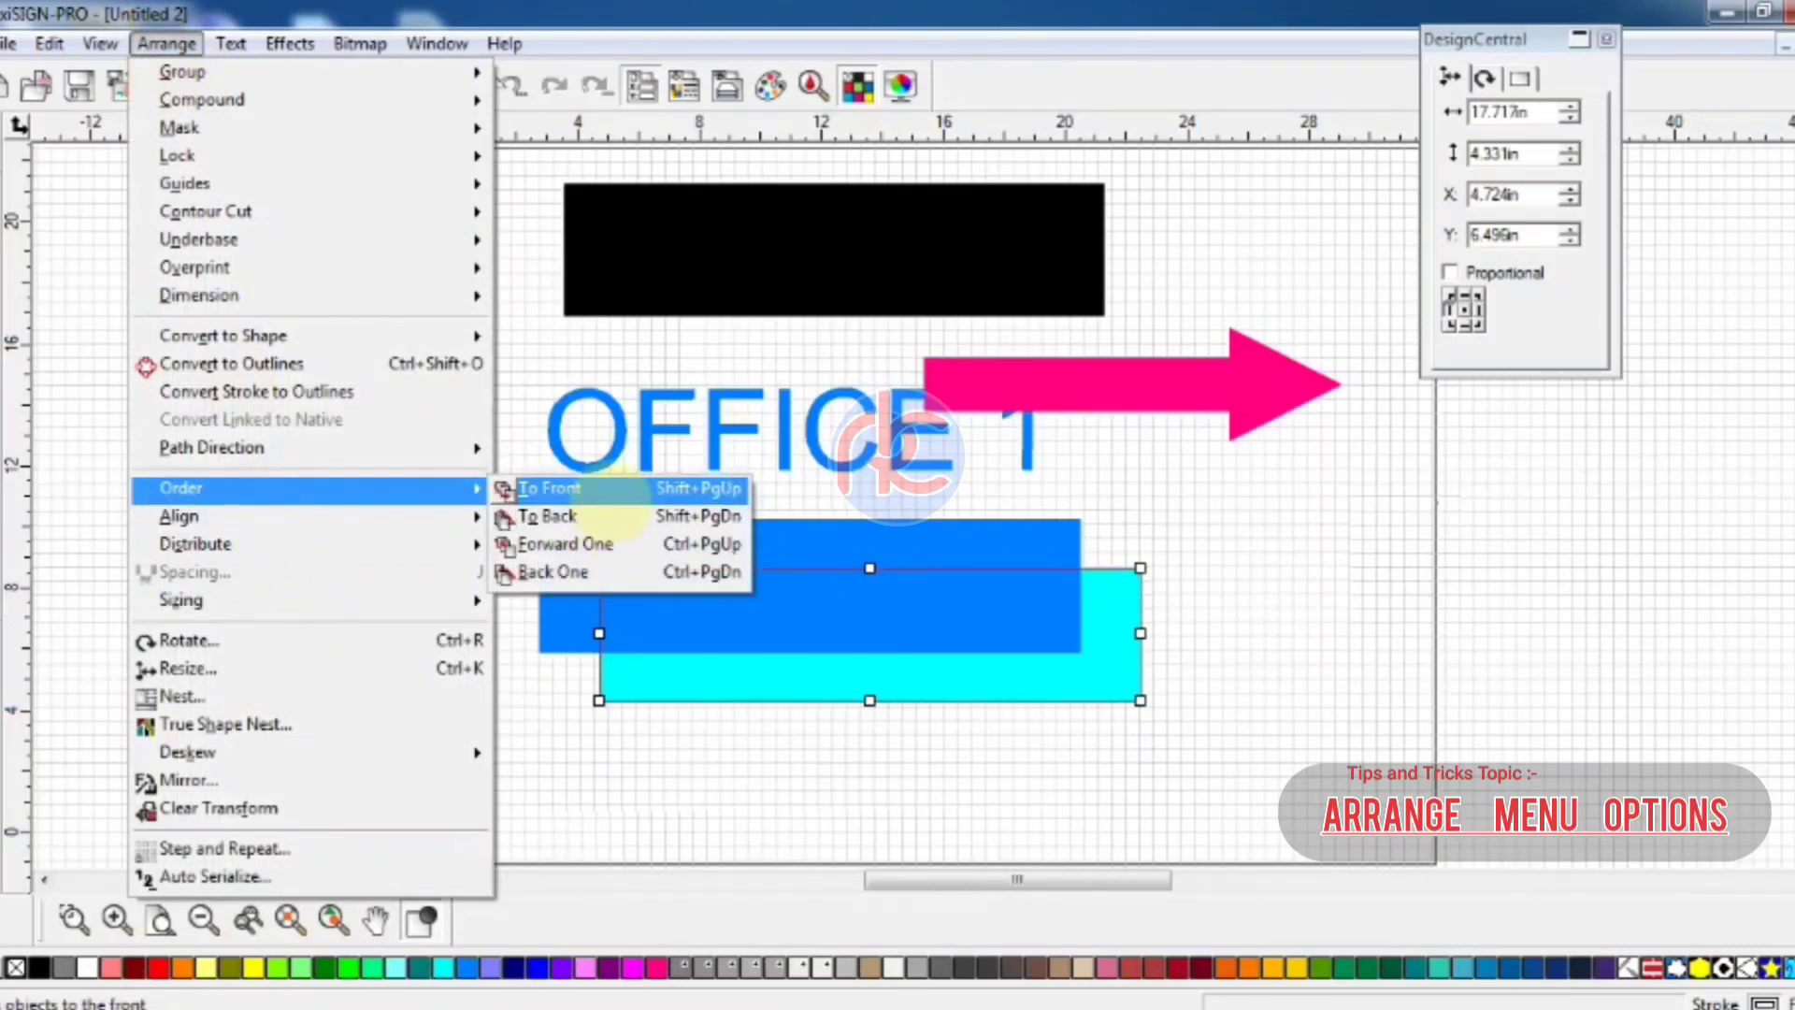
{"action": "left_click", "coordinate": [603, 489]}
{"action": "left_click", "coordinate": [167, 43]}
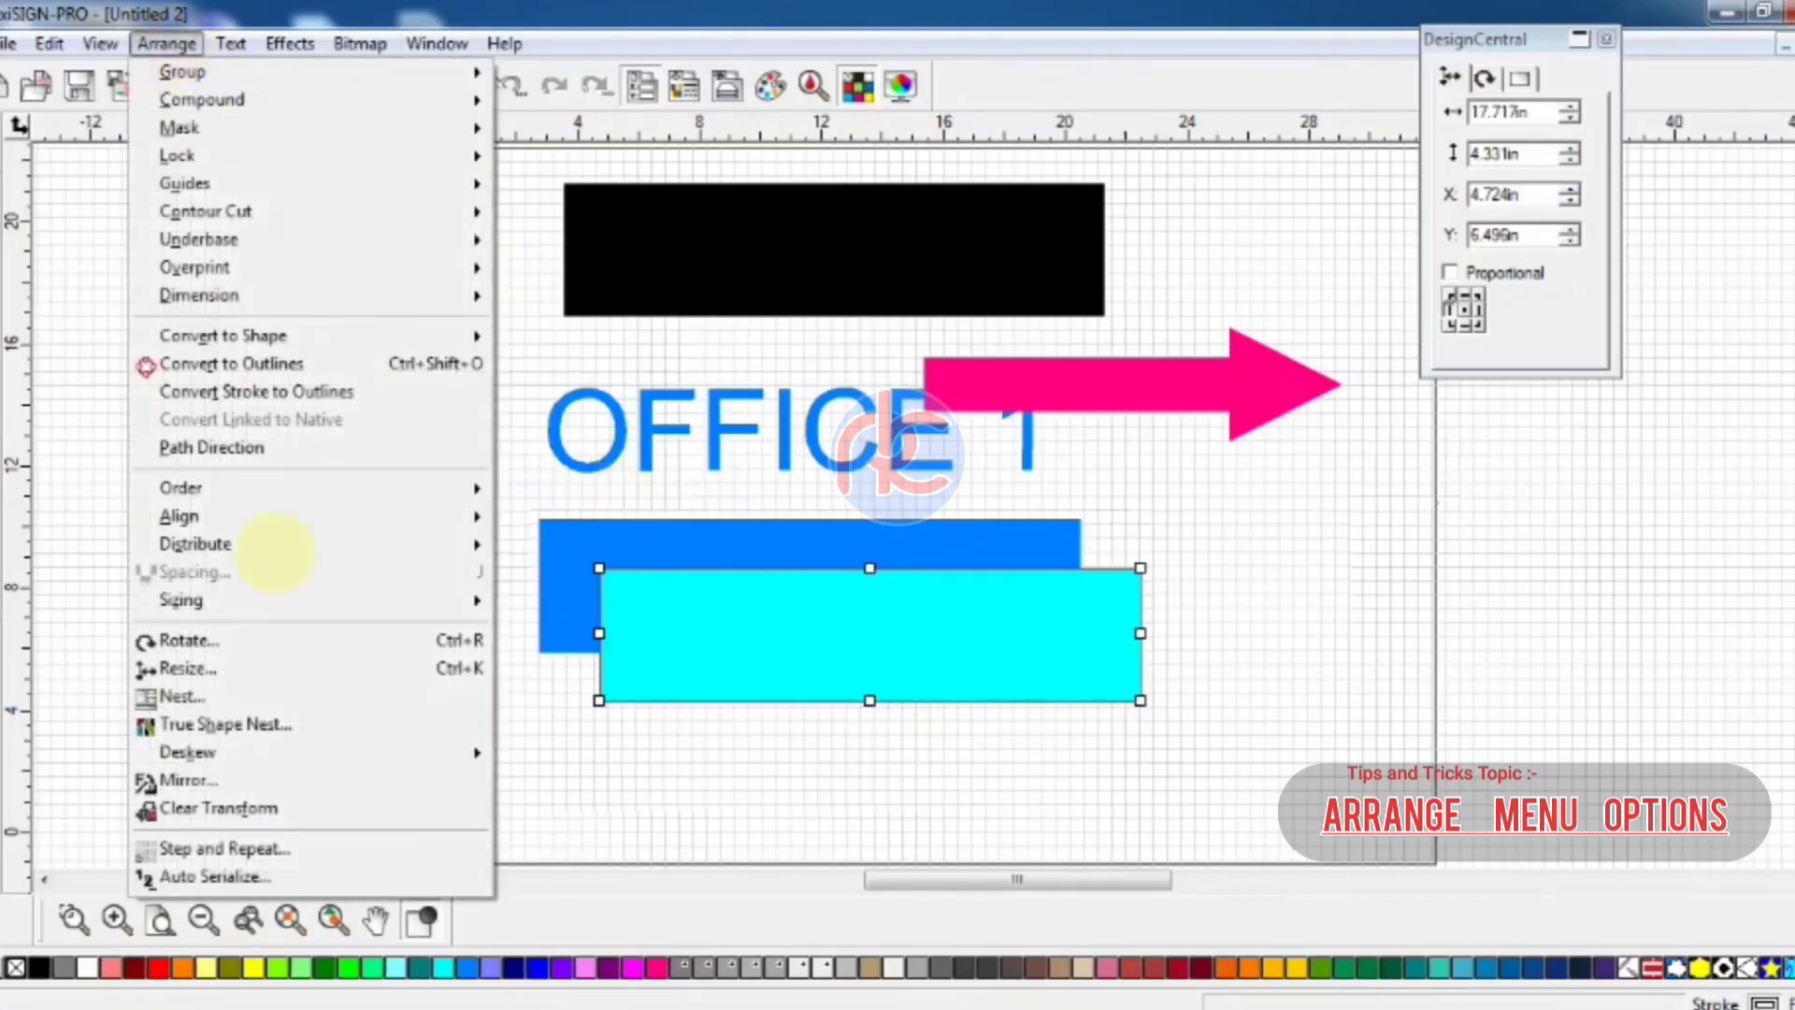
{"action": "mouse_move", "coordinate": [278, 513]}
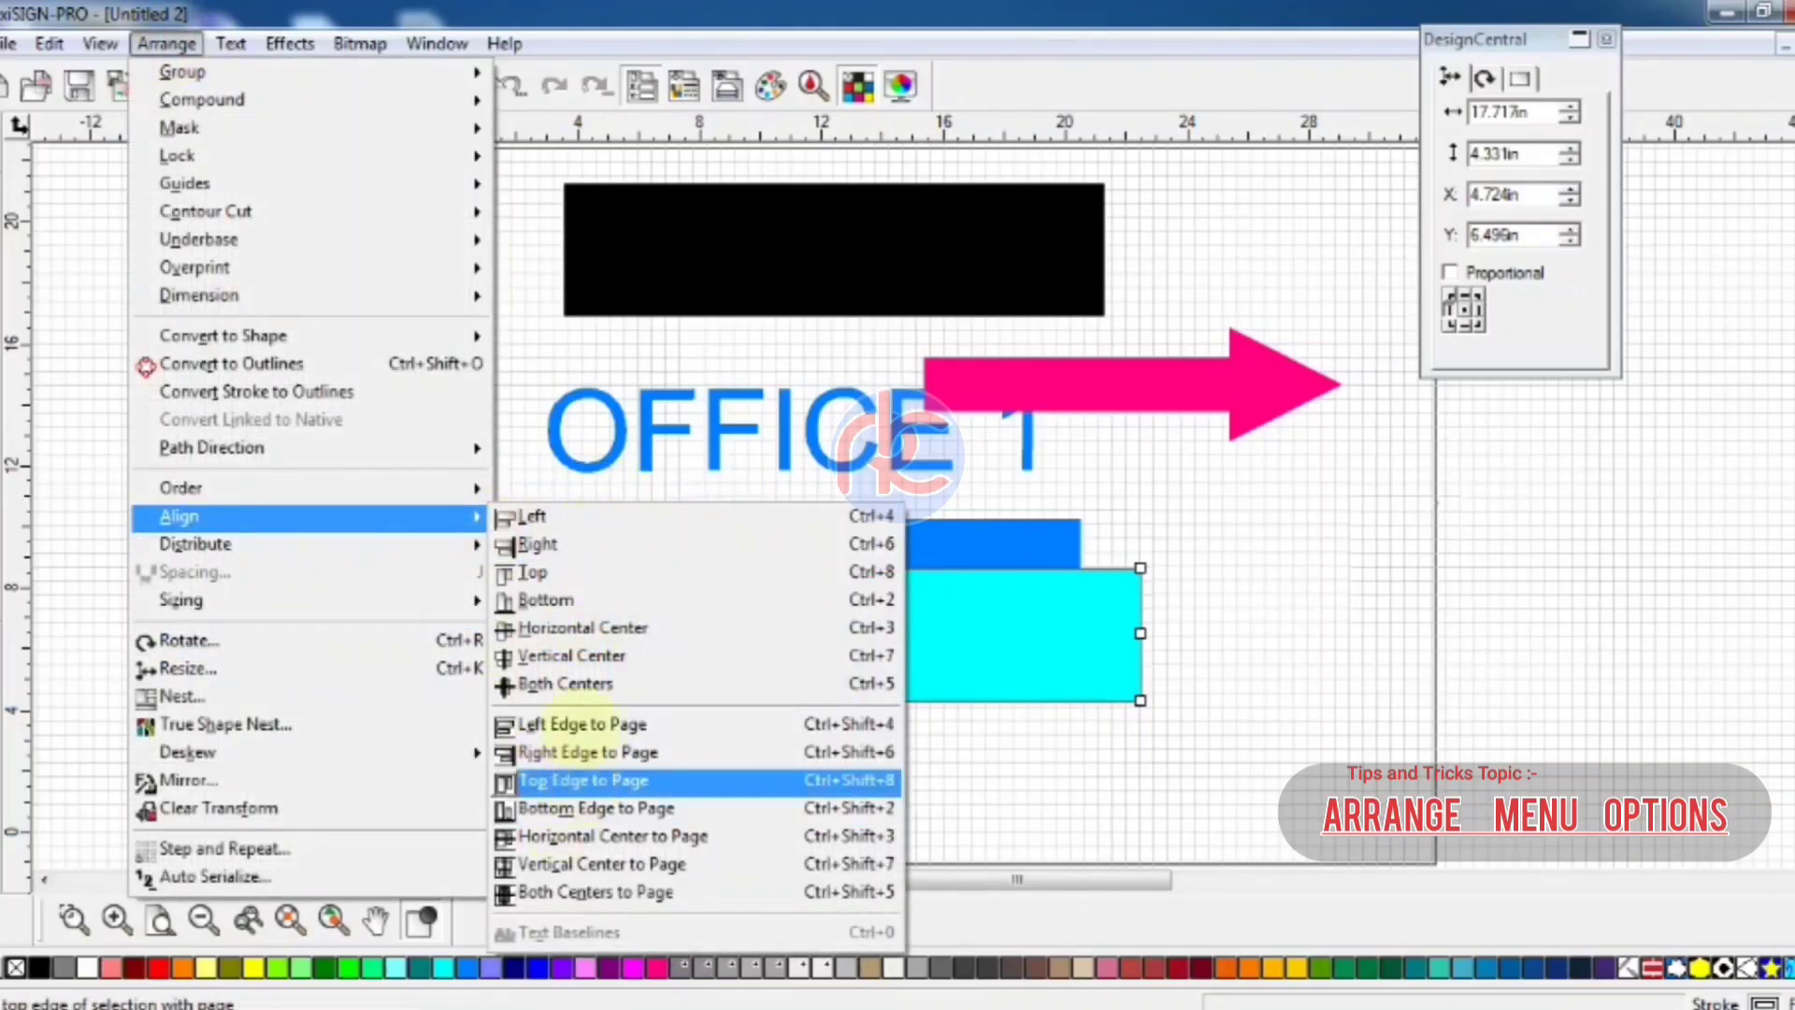
{"action": "left_click", "coordinate": [1174, 608]}
{"action": "left_click", "coordinate": [1174, 609]}
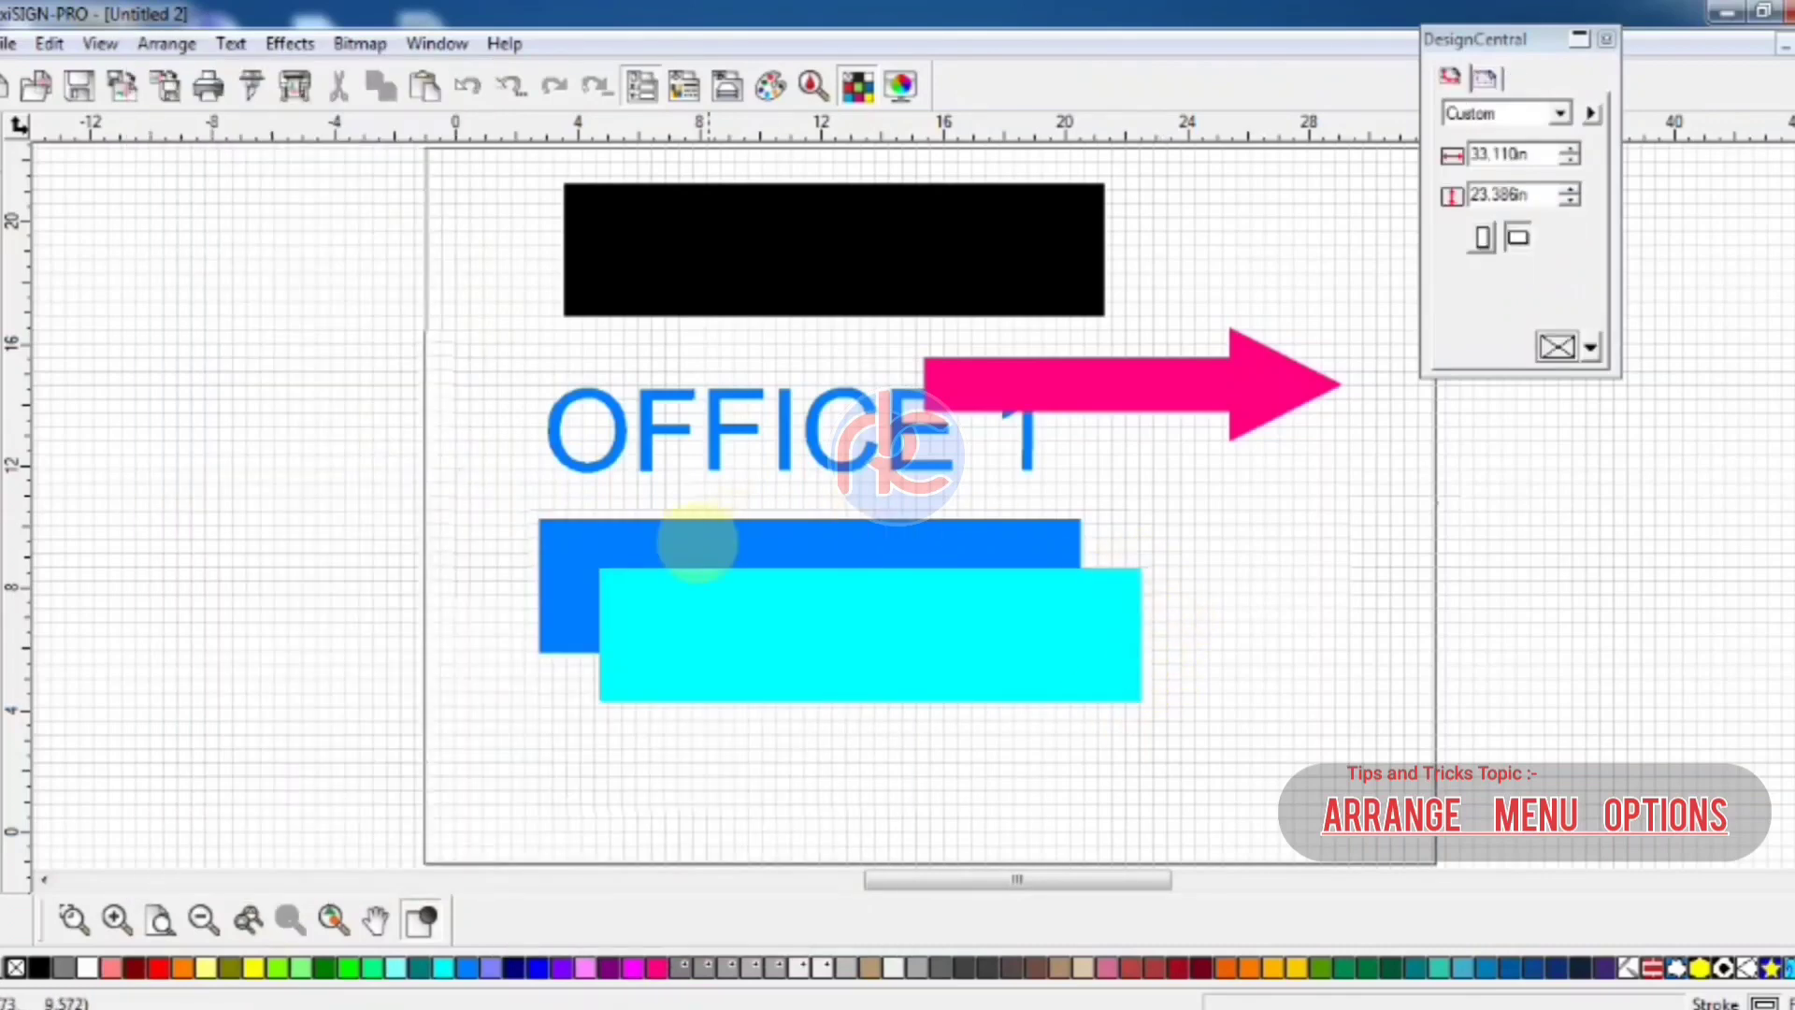
Select the overlapping blue and cyan rectangles, try aligning their left edges, and undo the alignment
{"action": "left_click_drag", "start_coordinate": [499, 491], "coordinate": [1174, 735]}
{"action": "left_click", "coordinate": [166, 43]}
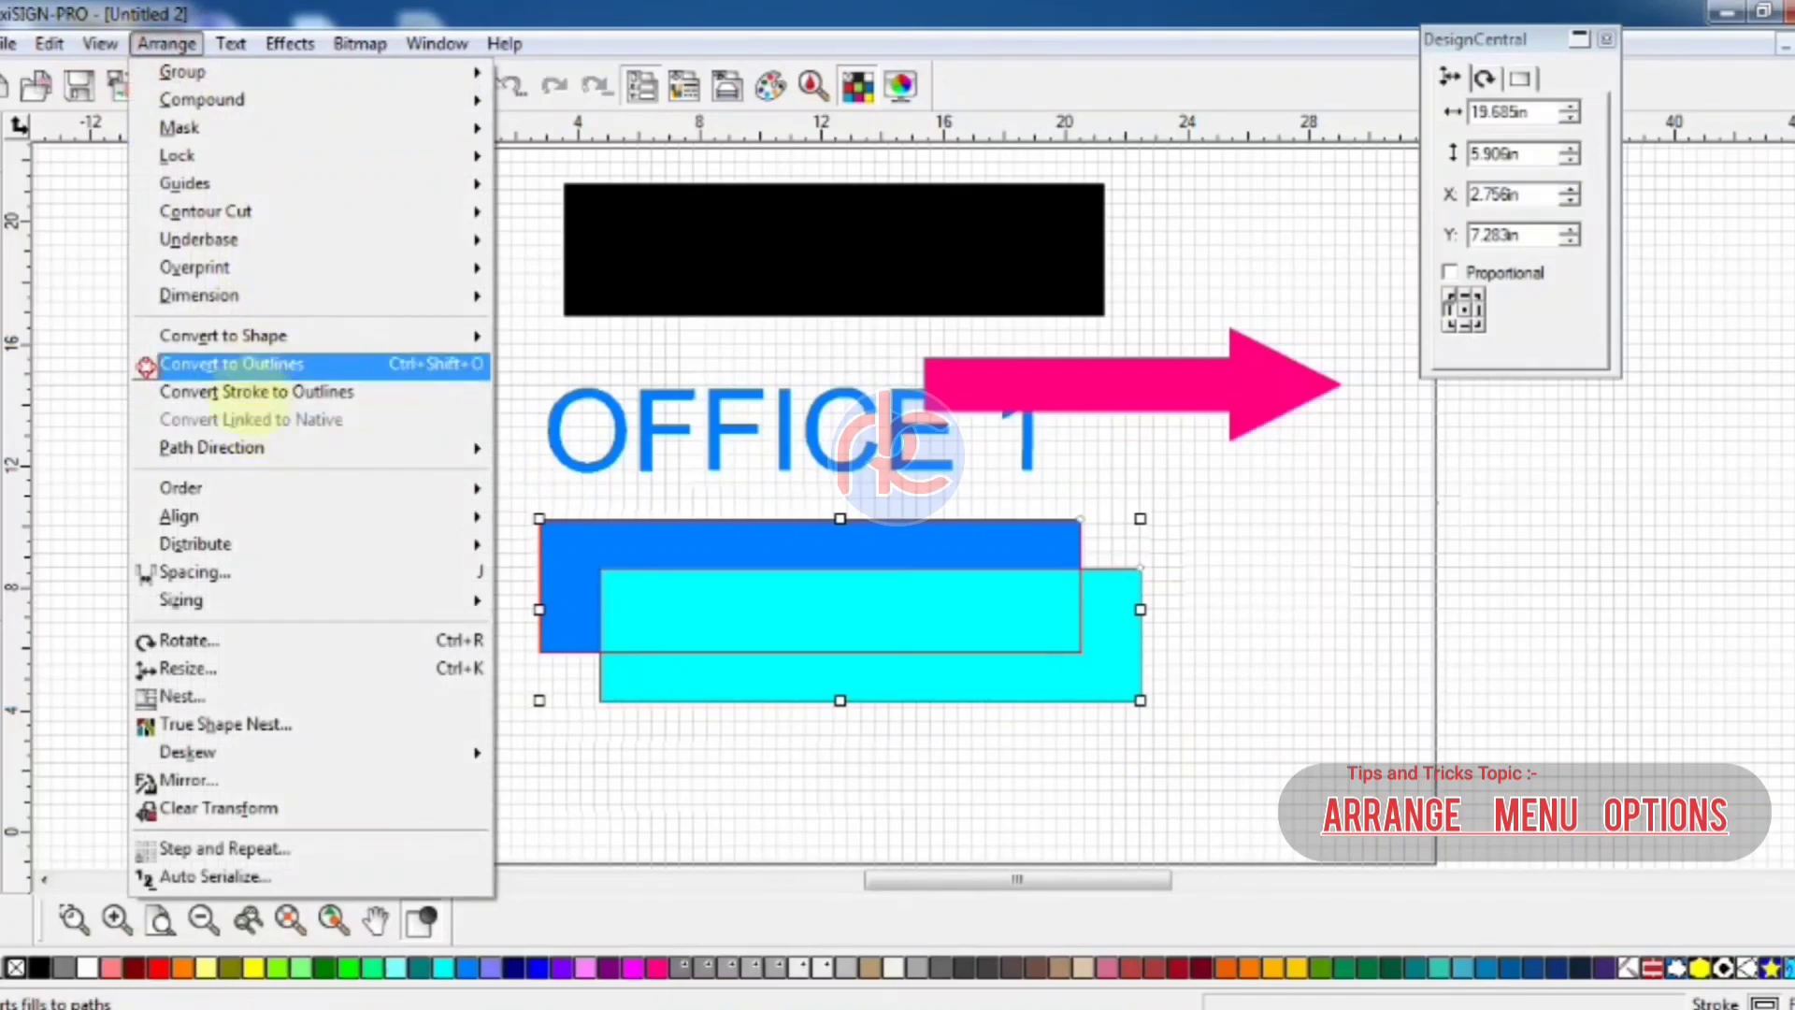
{"action": "mouse_move", "coordinate": [250, 516]}
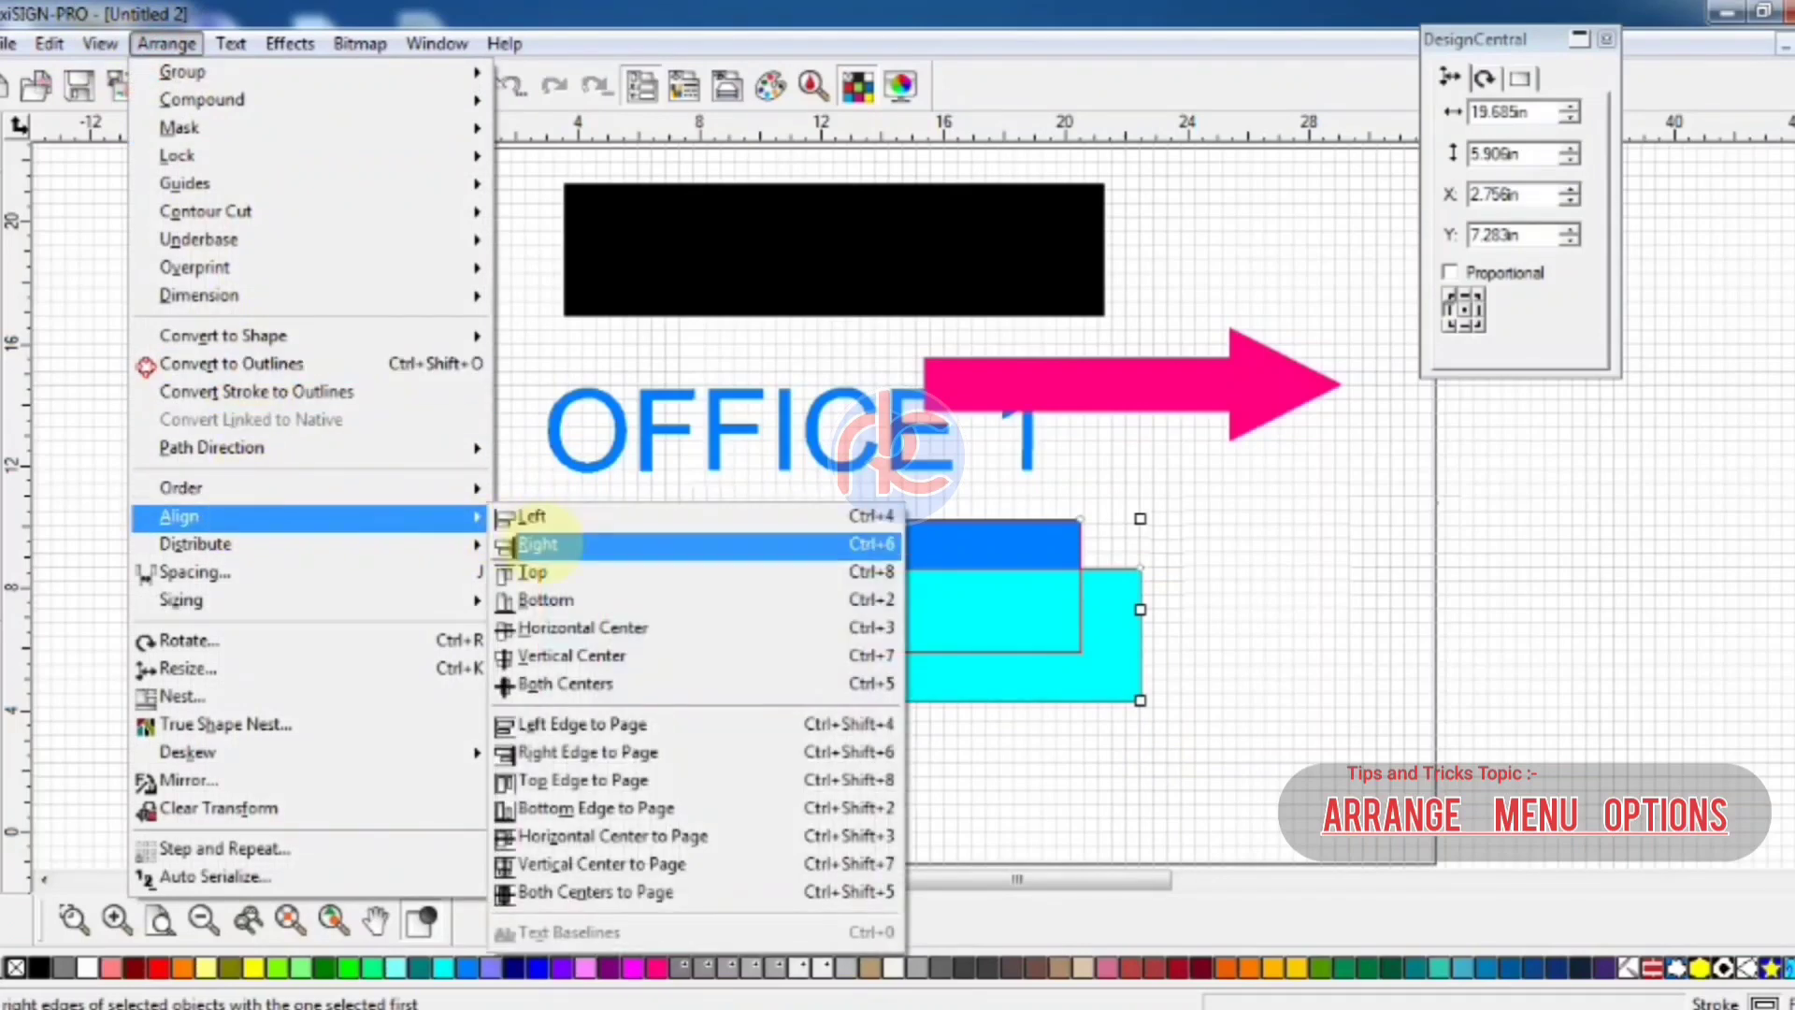
{"action": "left_click", "coordinate": [533, 516]}
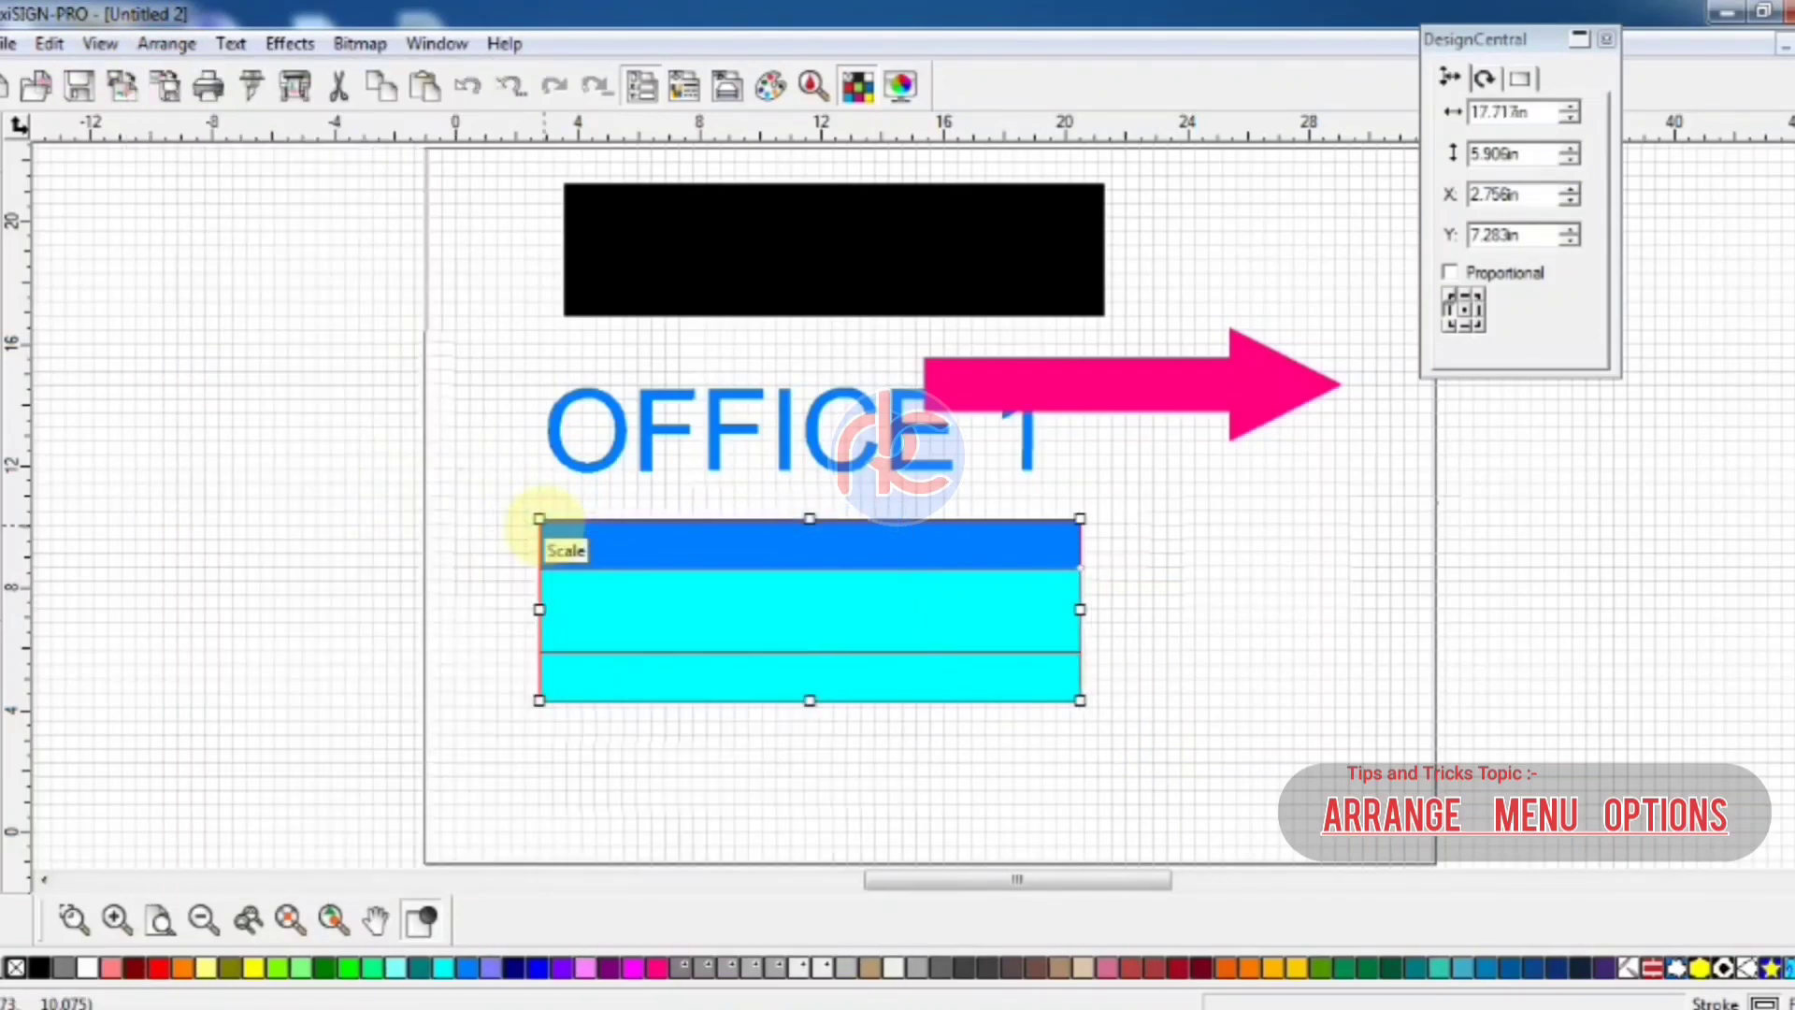
{"action": "left_click", "coordinate": [166, 43]}
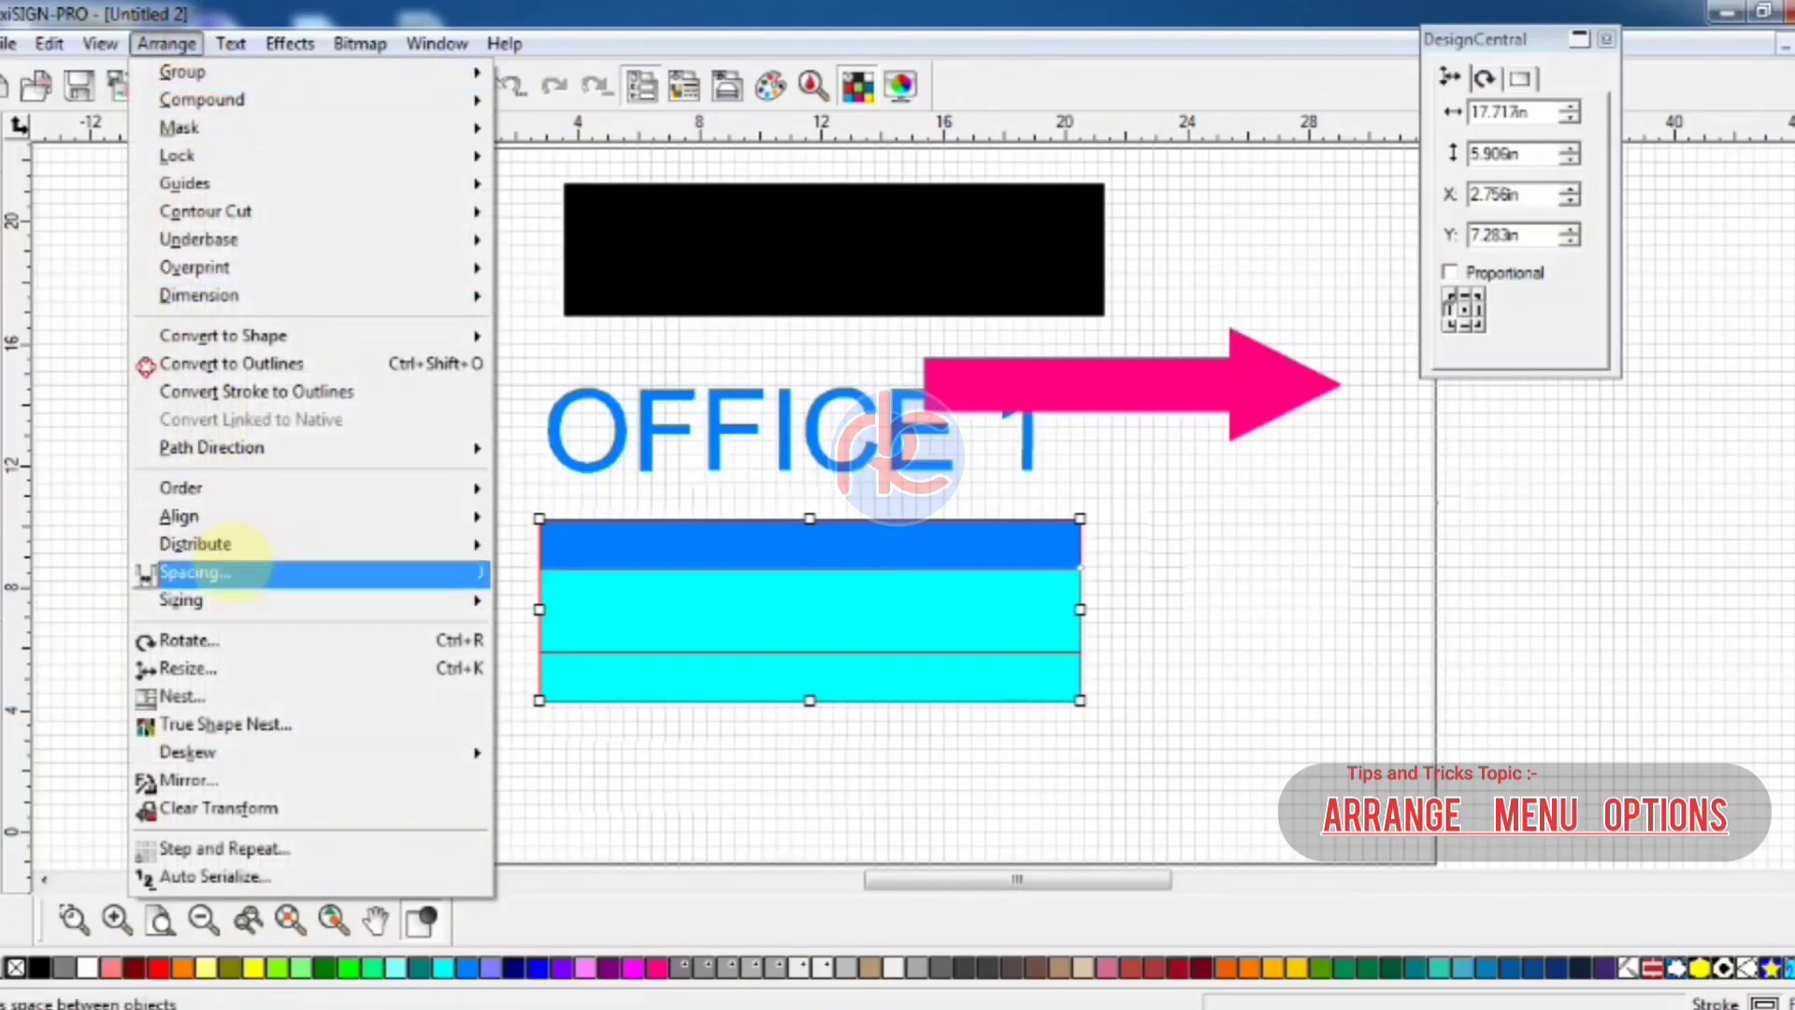
{"action": "left_click", "coordinate": [847, 786]}
{"action": "left_click", "coordinate": [467, 85]}
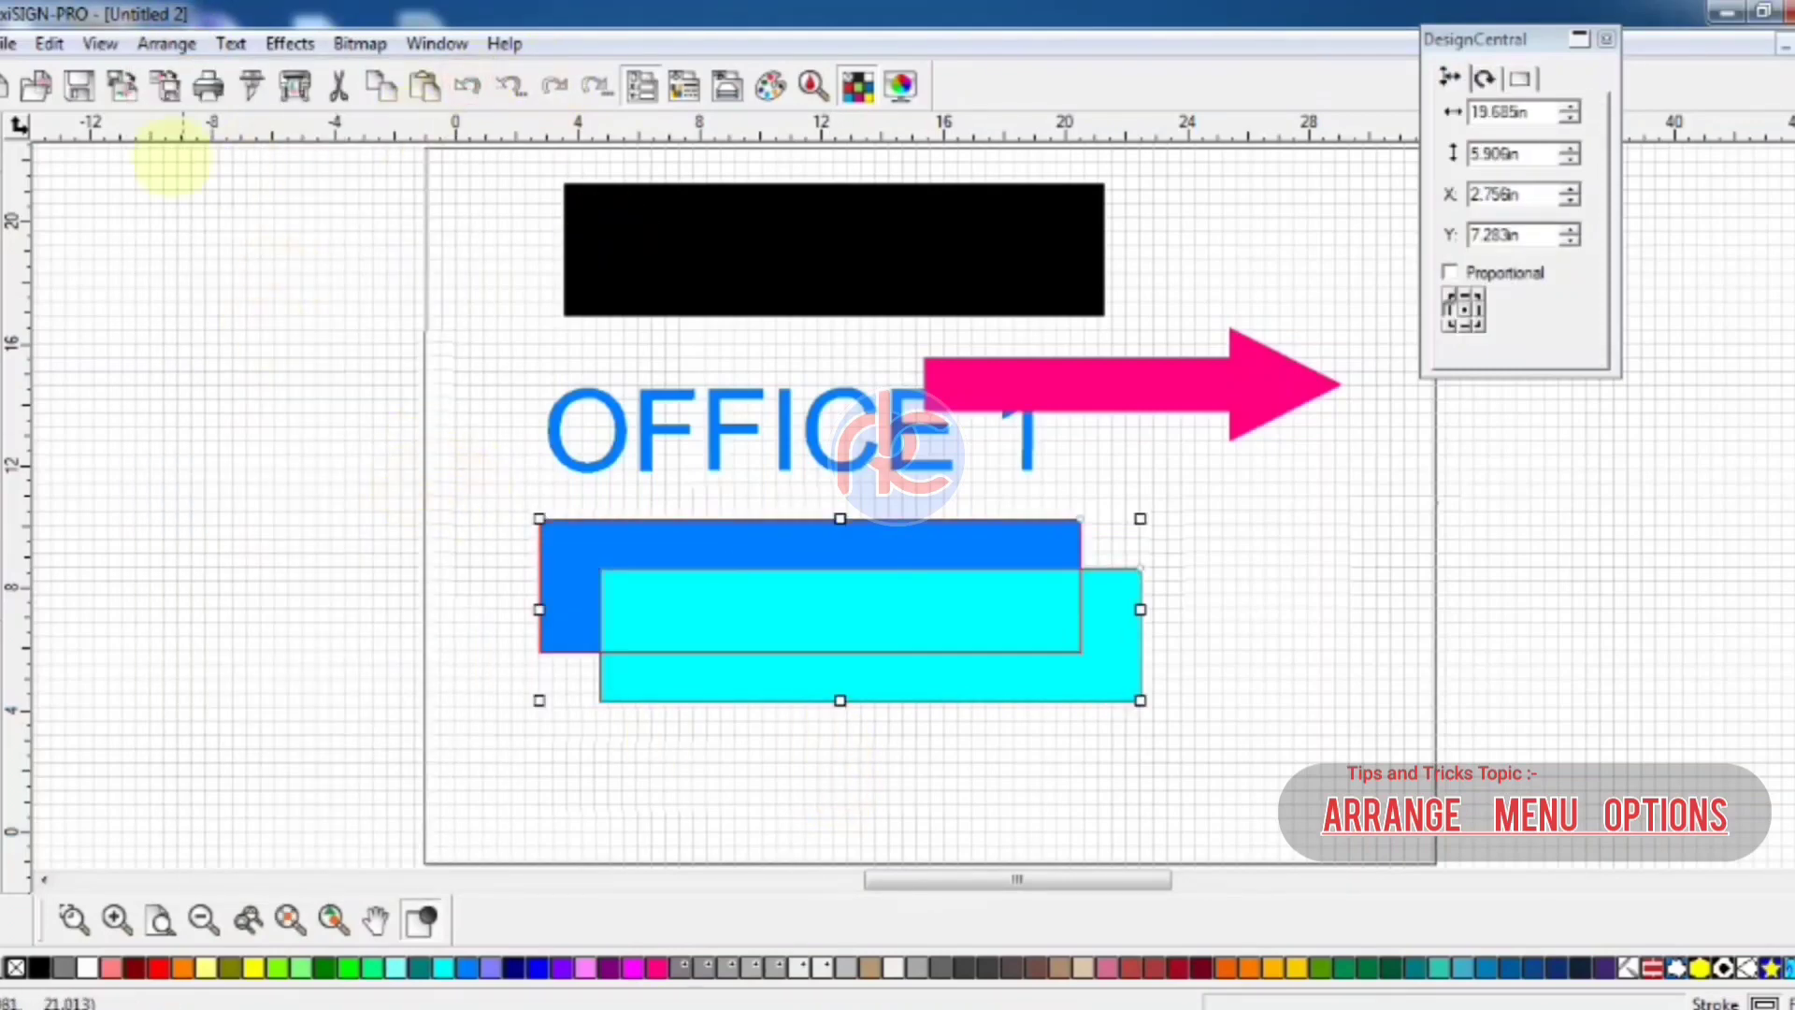
Try aligning the right edges of the blue and cyan rectangles and undo the alignment
{"action": "left_click", "coordinate": [167, 43]}
{"action": "mouse_move", "coordinate": [262, 507]}
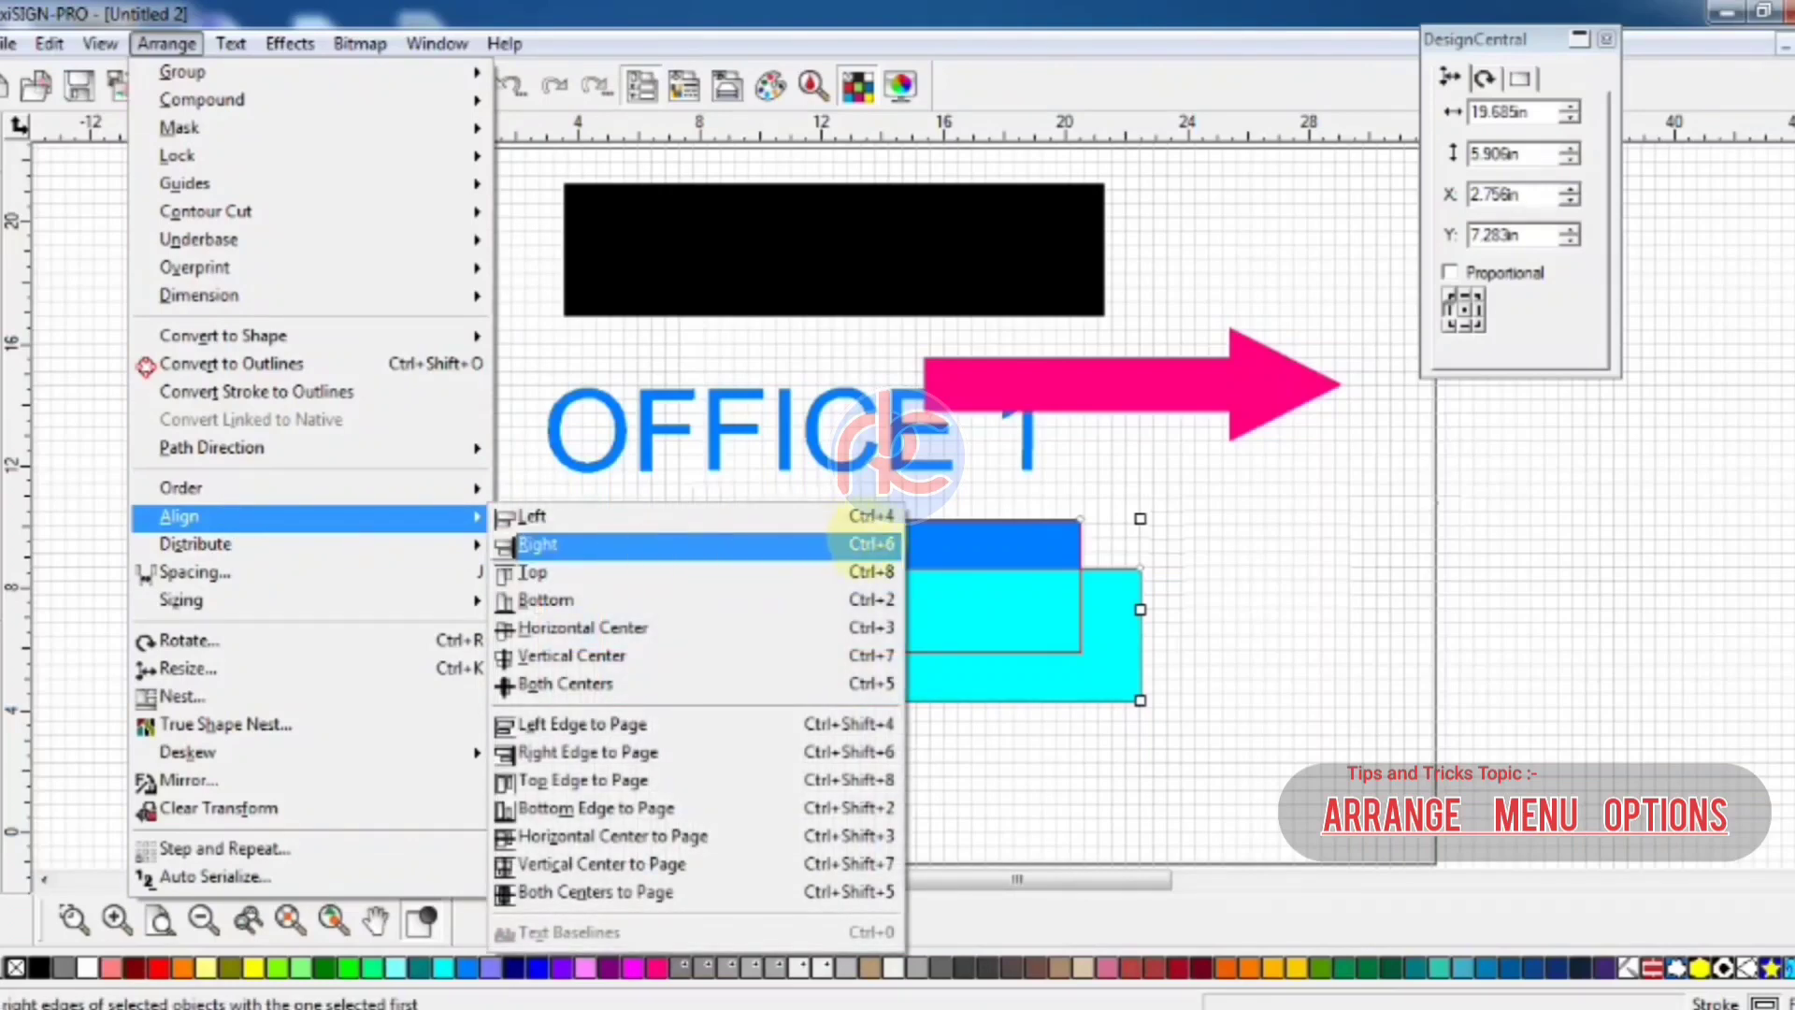
{"action": "left_click", "coordinate": [538, 544]}
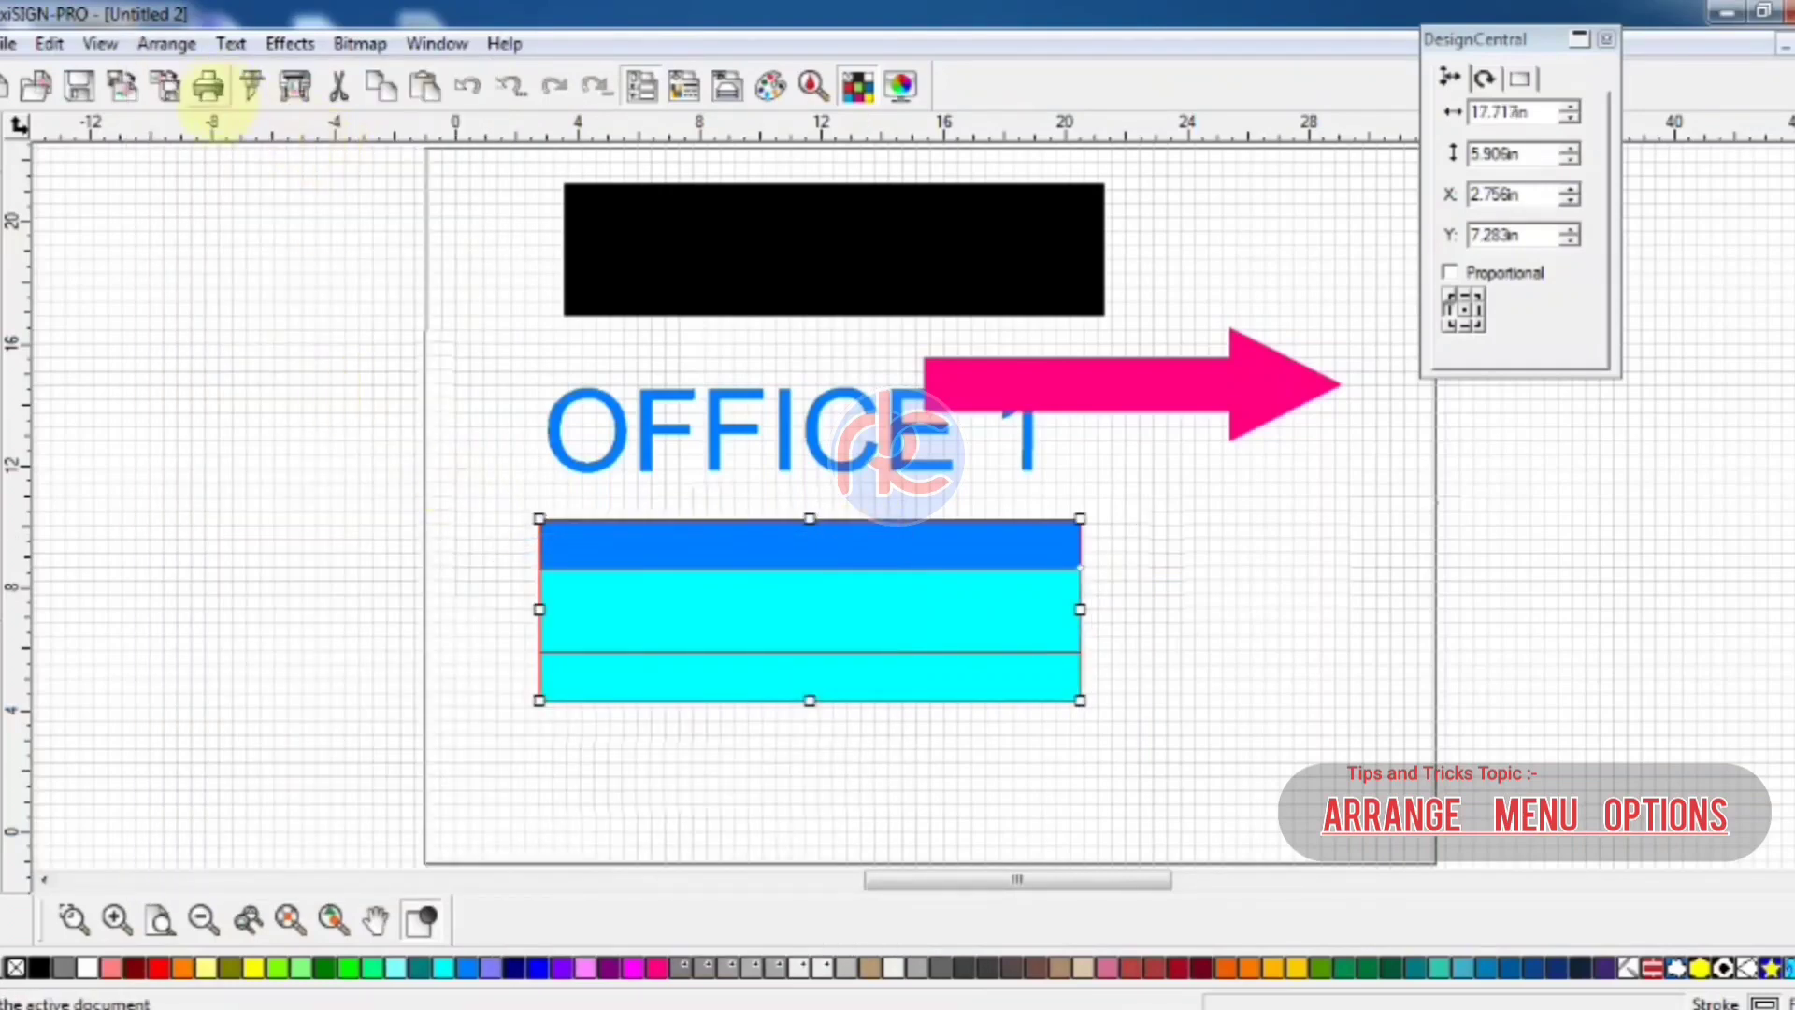
{"action": "key", "text": "ctrl+z"}
Try aligning the blue and cyan rectangles on both centers and undo the alignment
{"action": "left_click", "coordinate": [166, 43]}
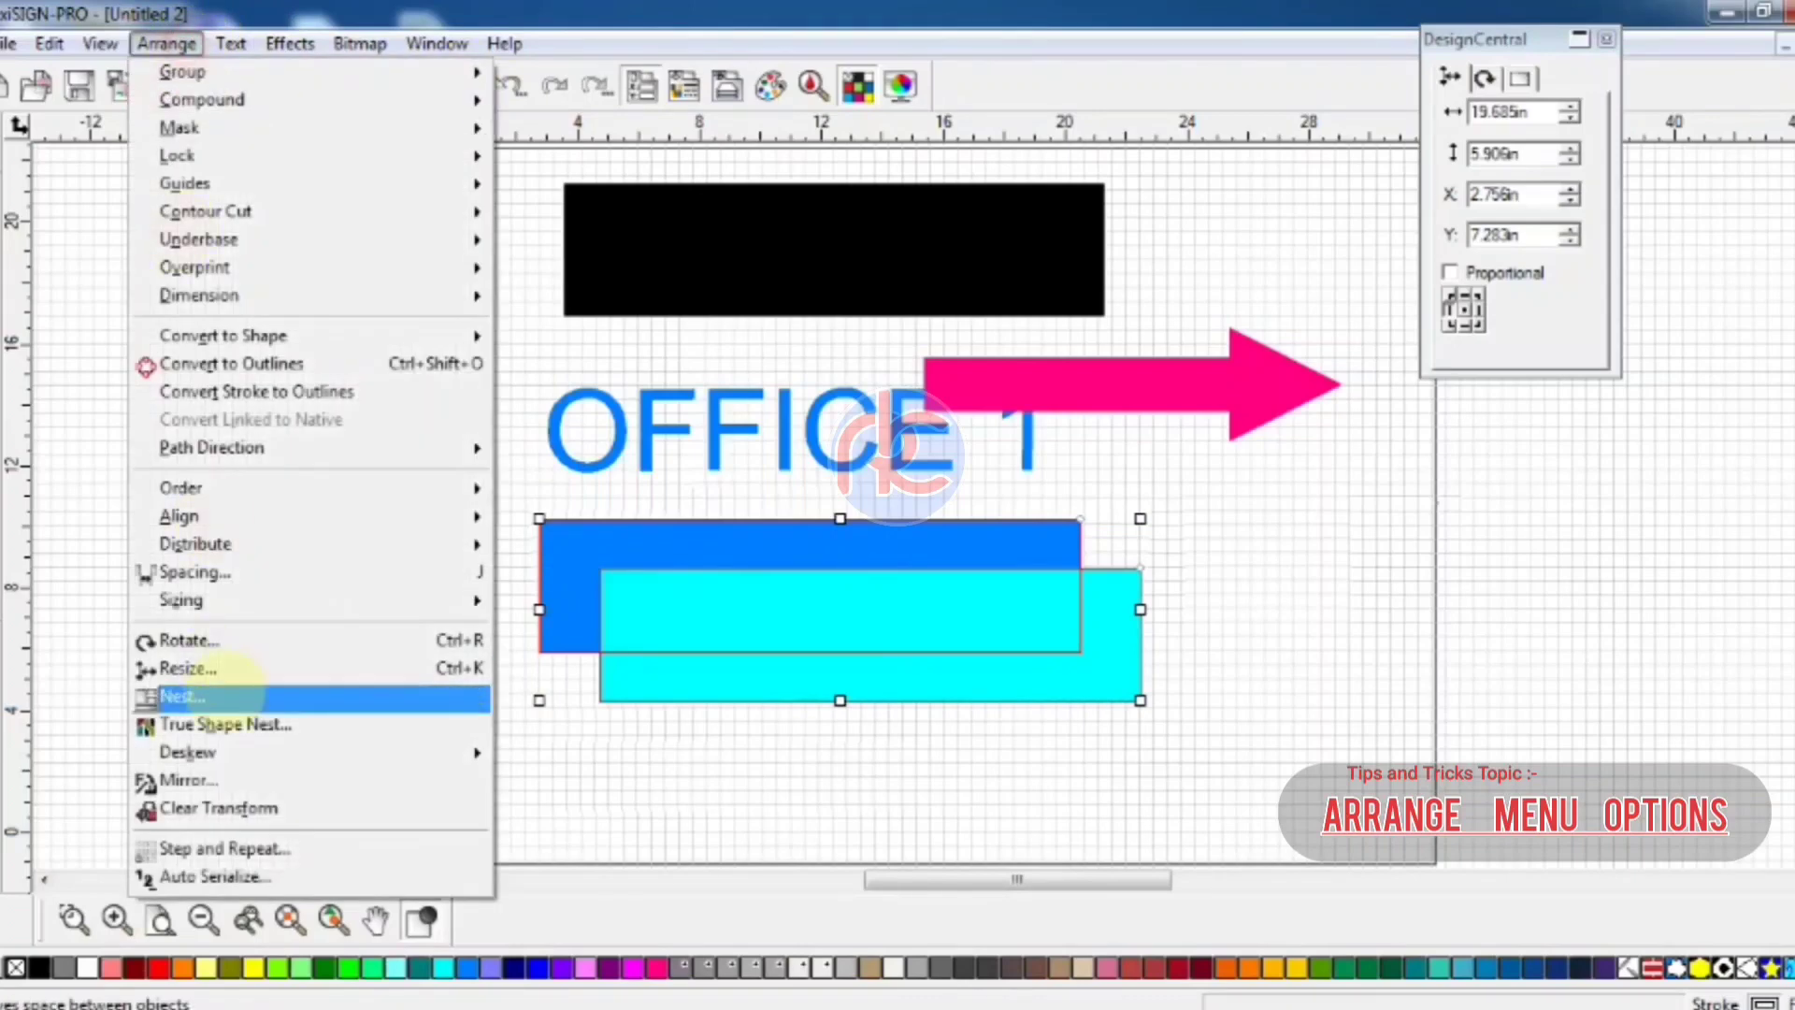
{"action": "mouse_move", "coordinate": [393, 519]}
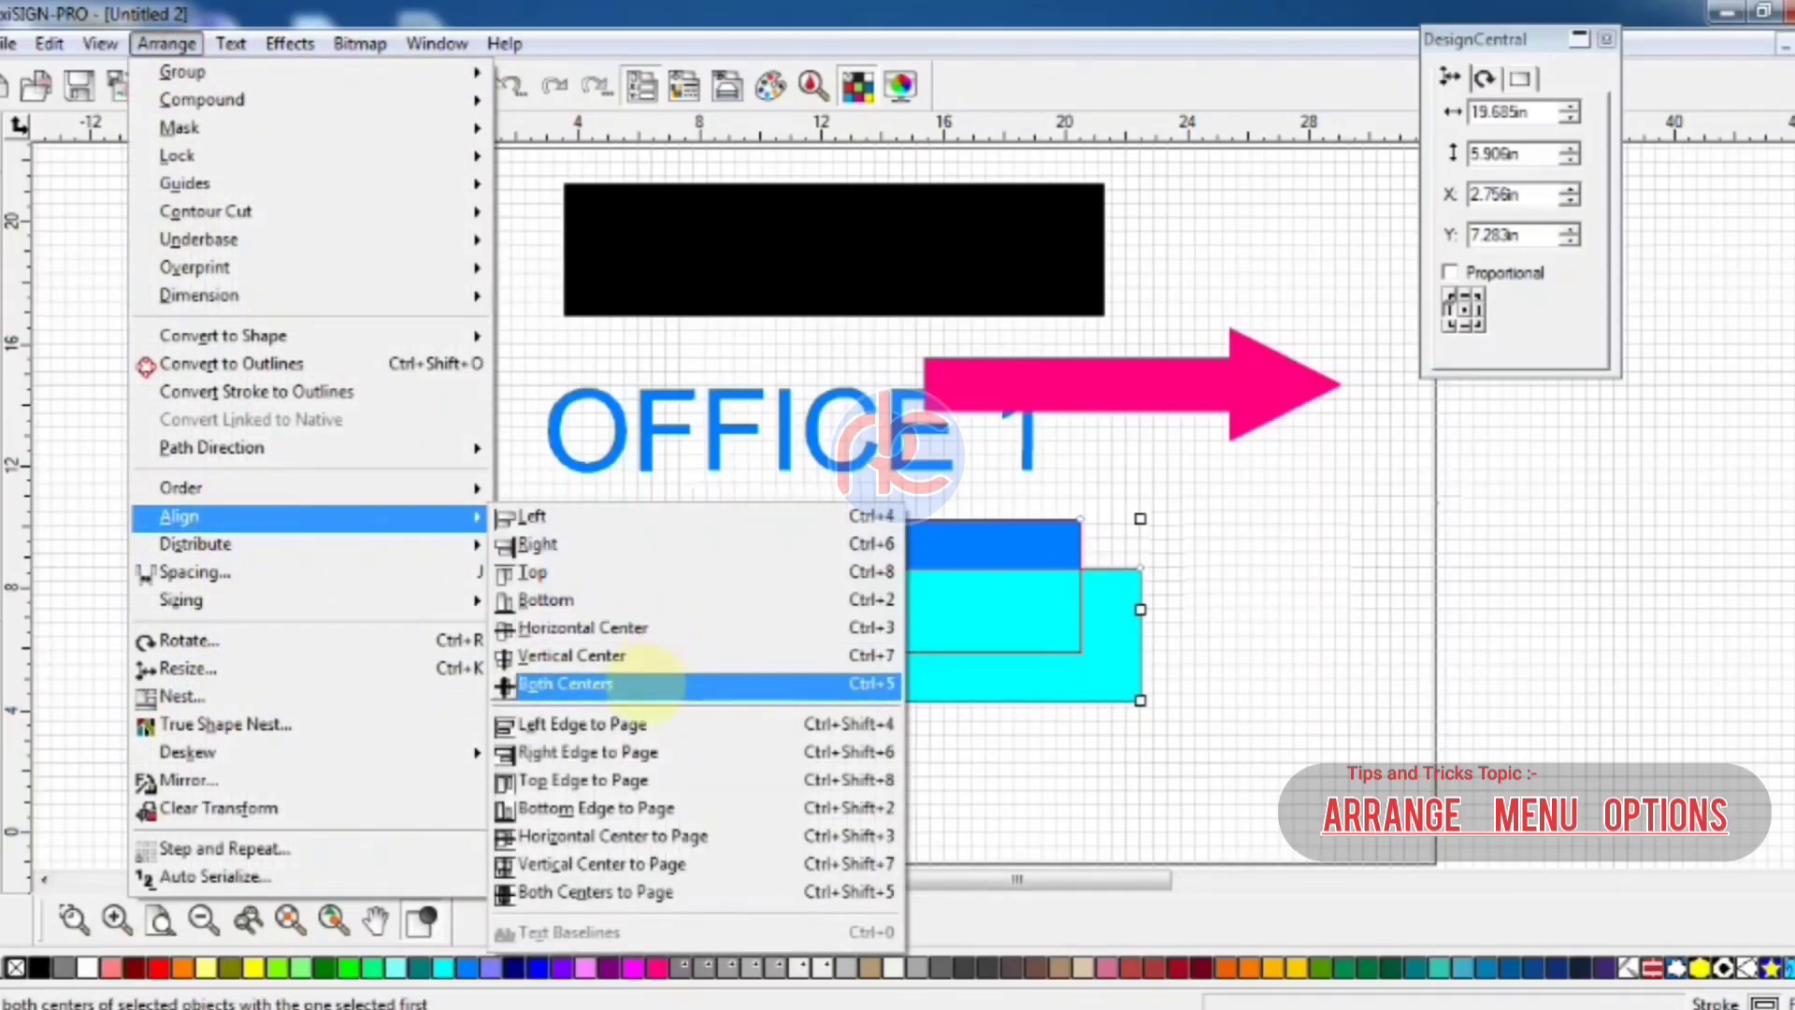
{"action": "left_click", "coordinate": [645, 684]}
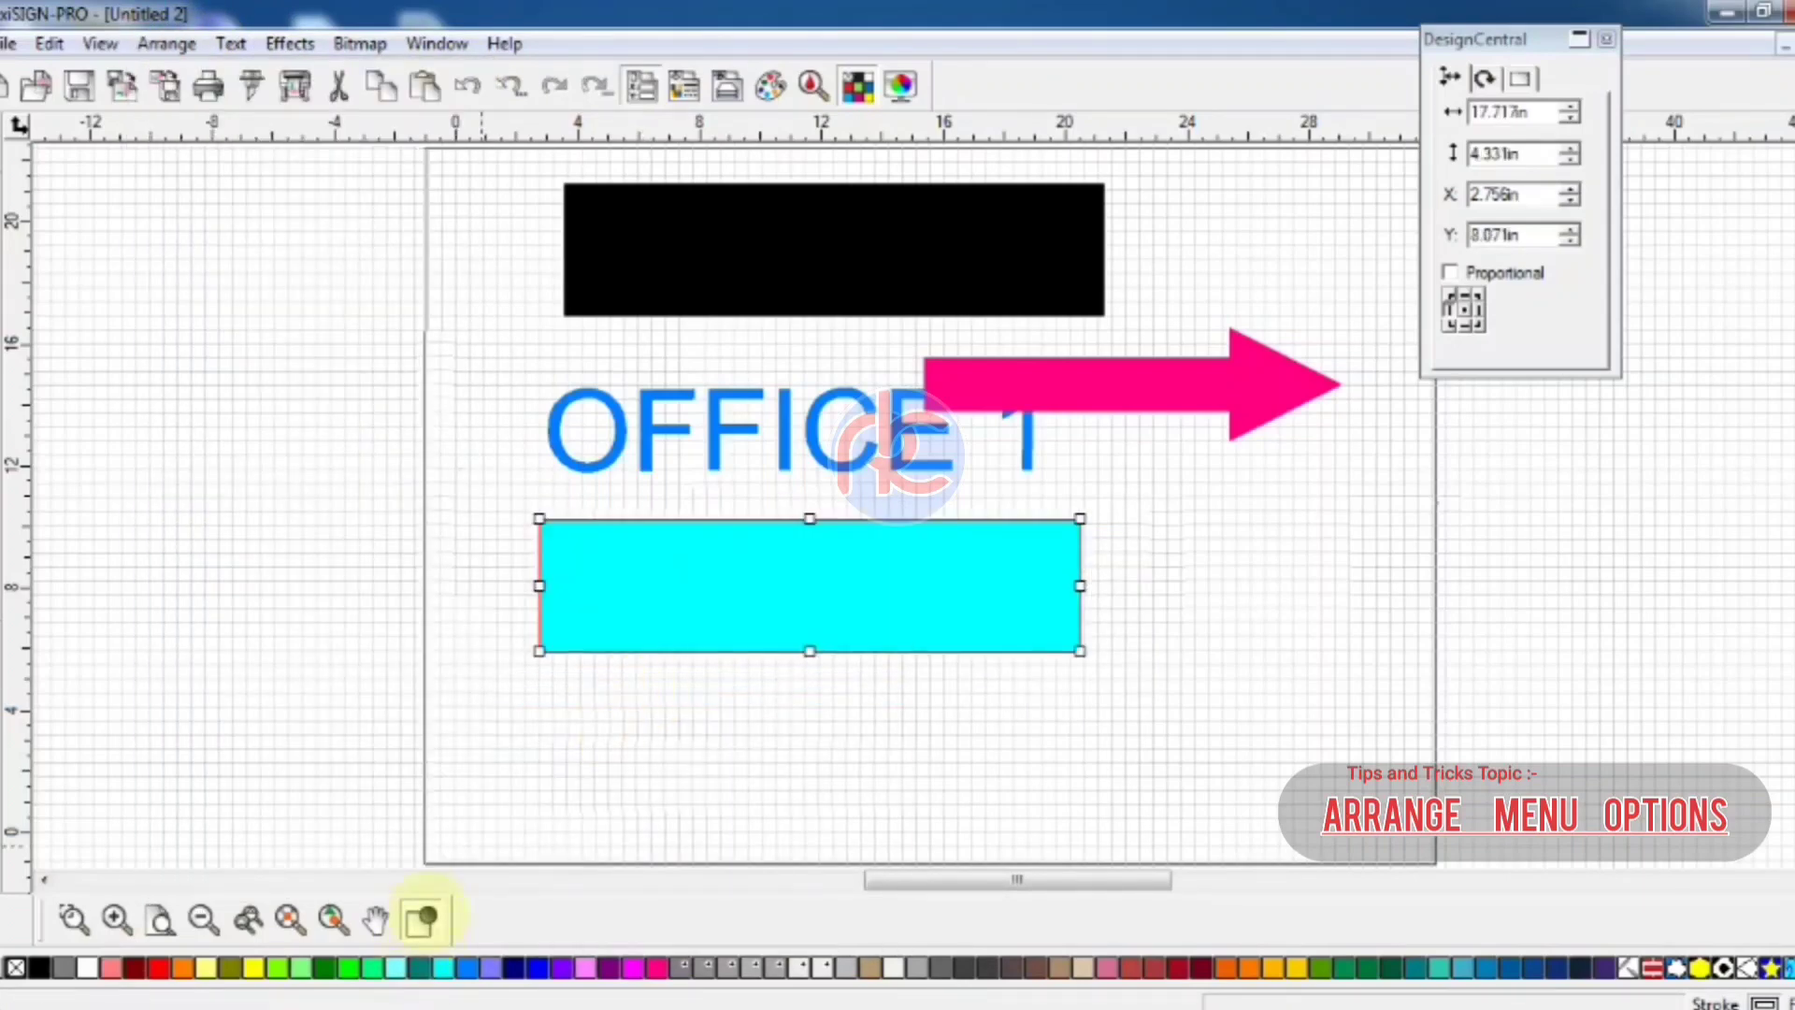
{"action": "left_click", "coordinate": [467, 84]}
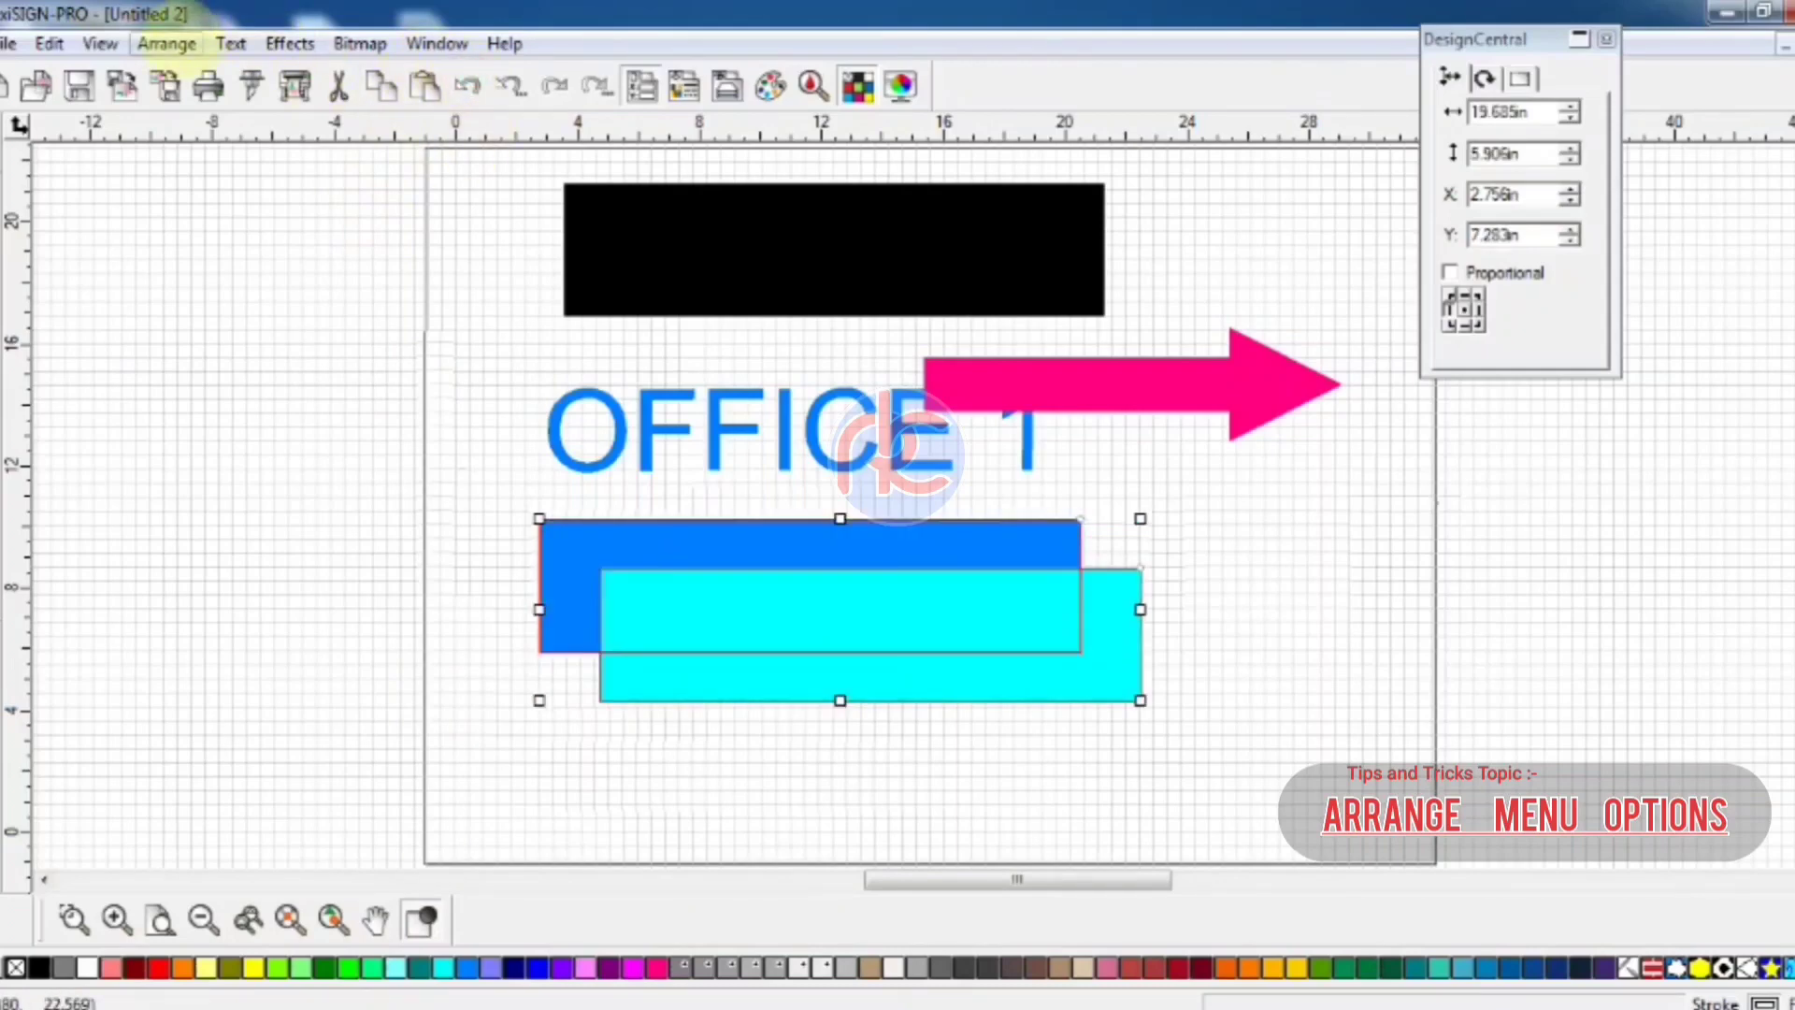
Align the blue and cyan rectangles with the Horizontal Center option
{"action": "left_click", "coordinate": [166, 43]}
{"action": "mouse_move", "coordinate": [280, 517]}
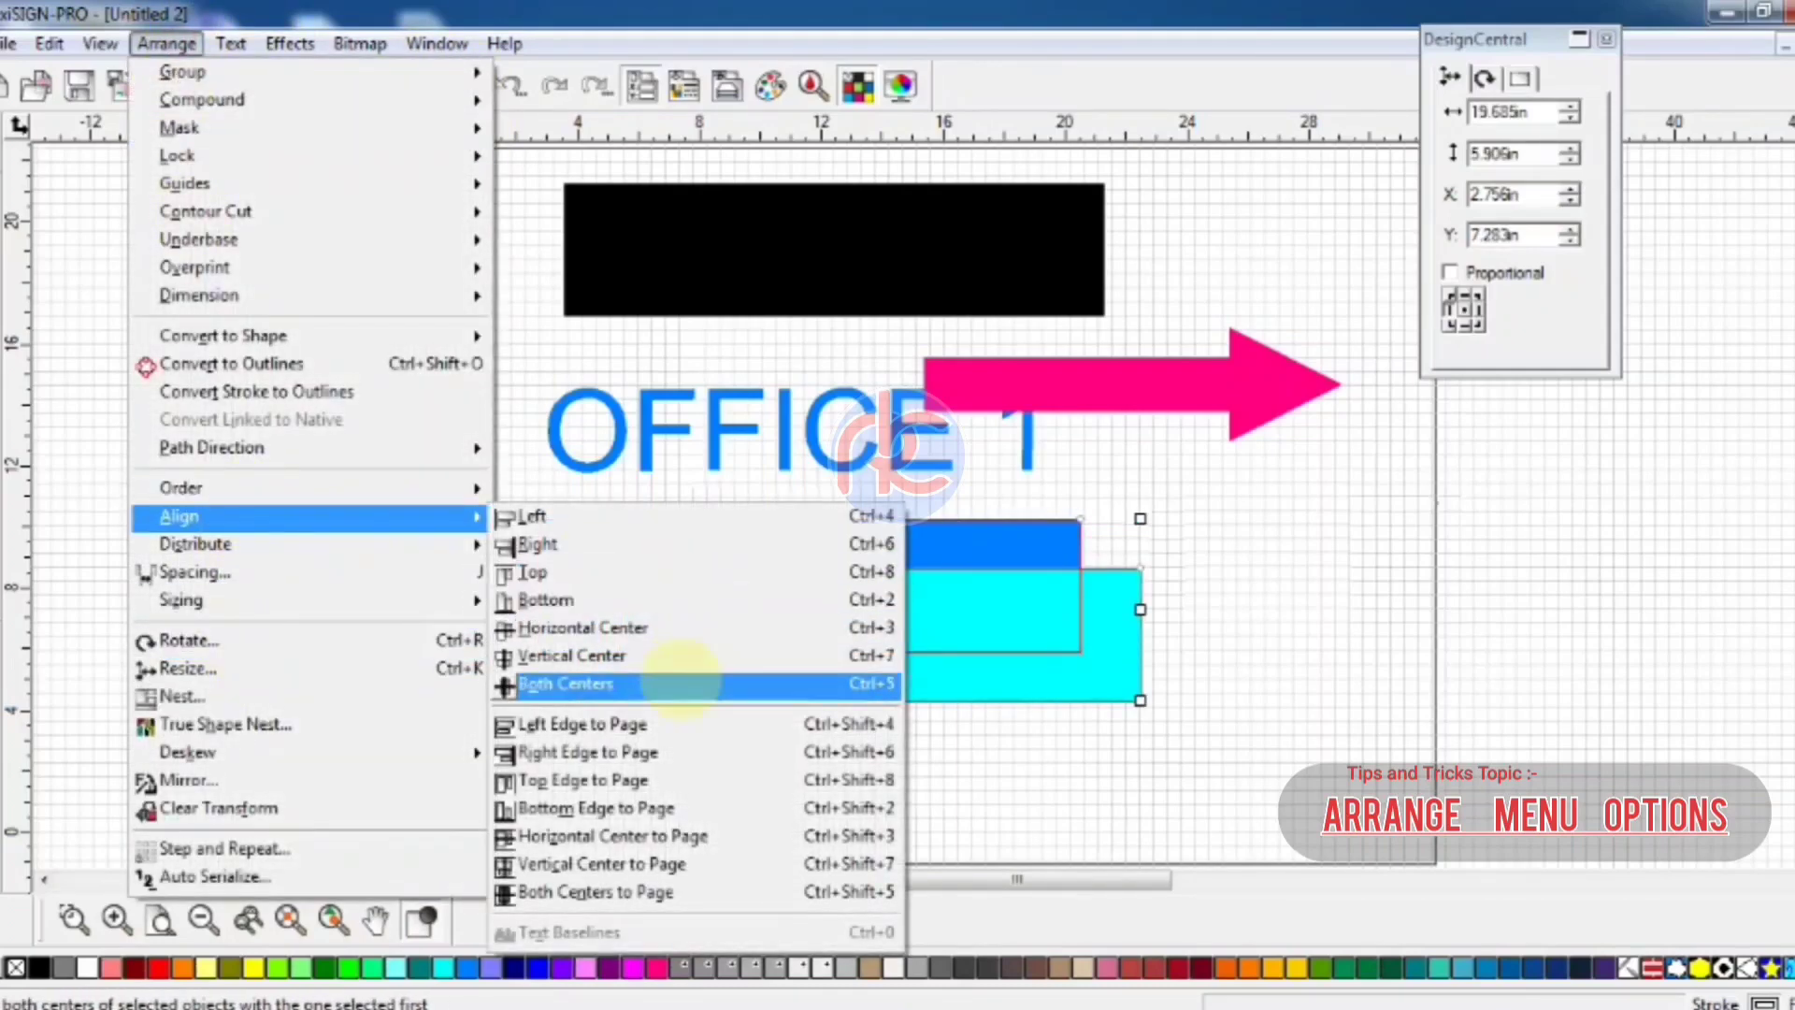
{"action": "left_click", "coordinate": [607, 627]}
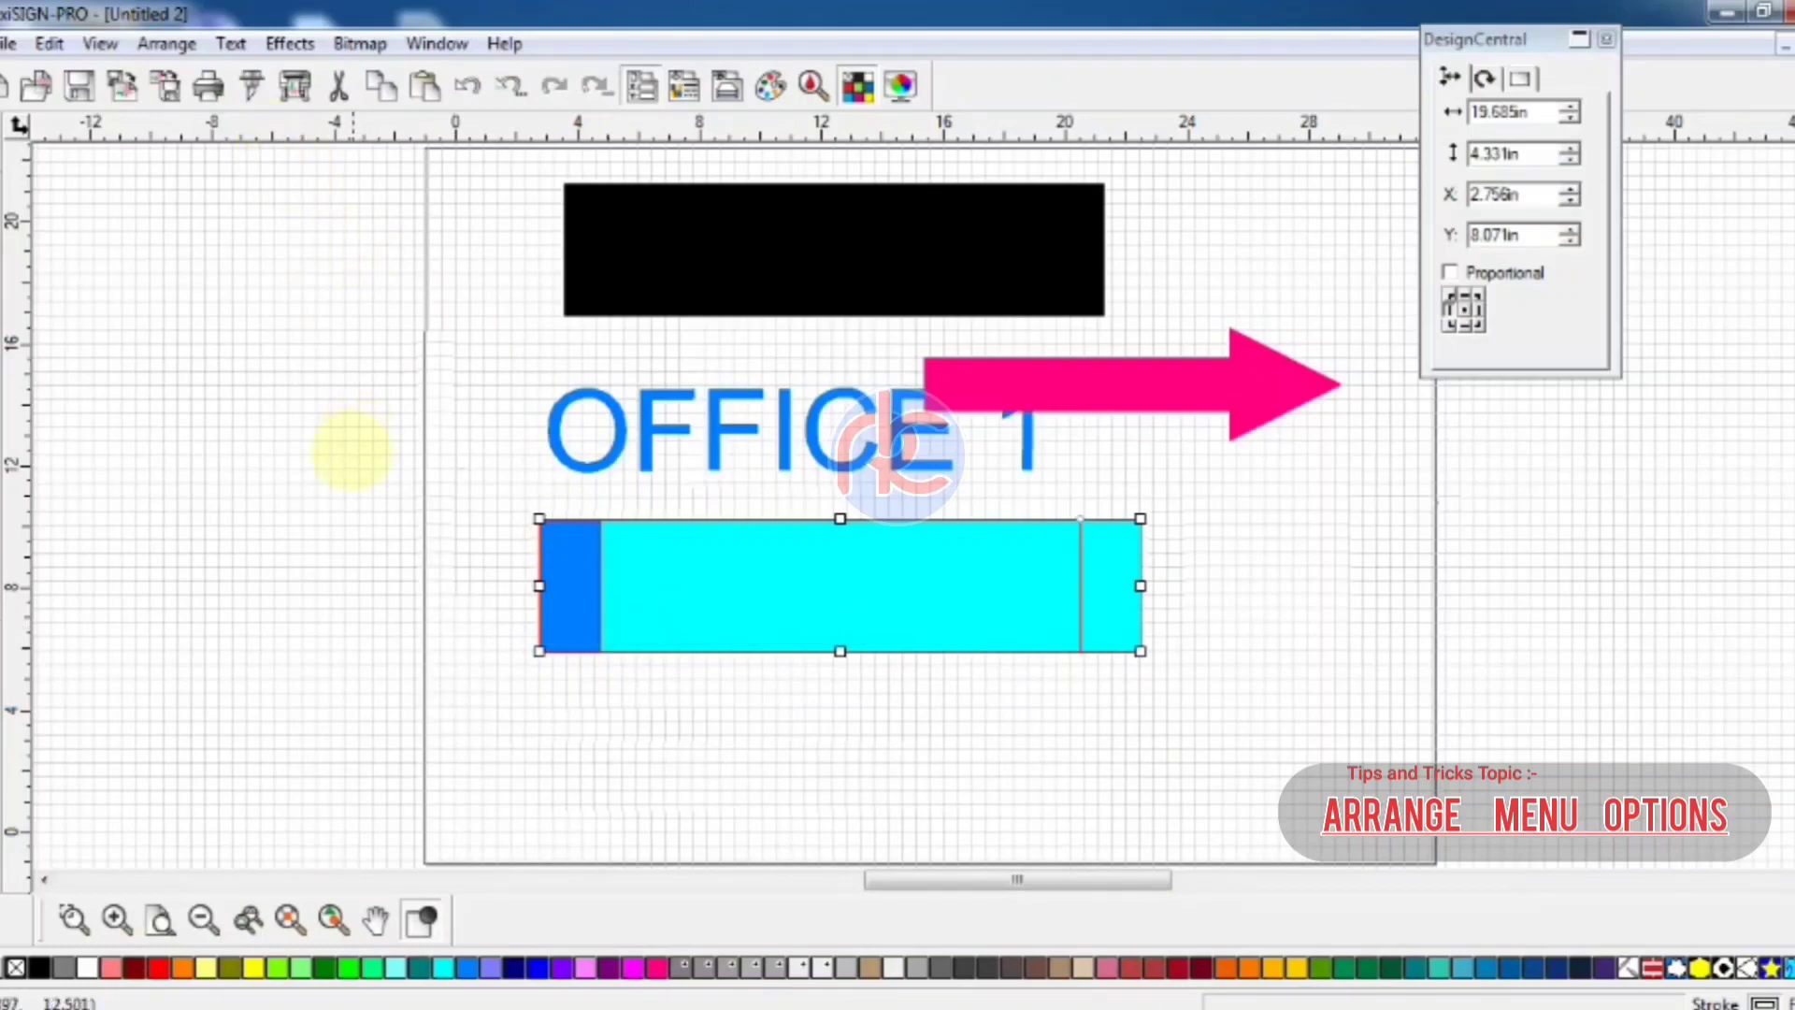
Place two overlapping copies of the OFFICE 1 text below the cyan rectangle
{"action": "left_click", "coordinate": [783, 435]}
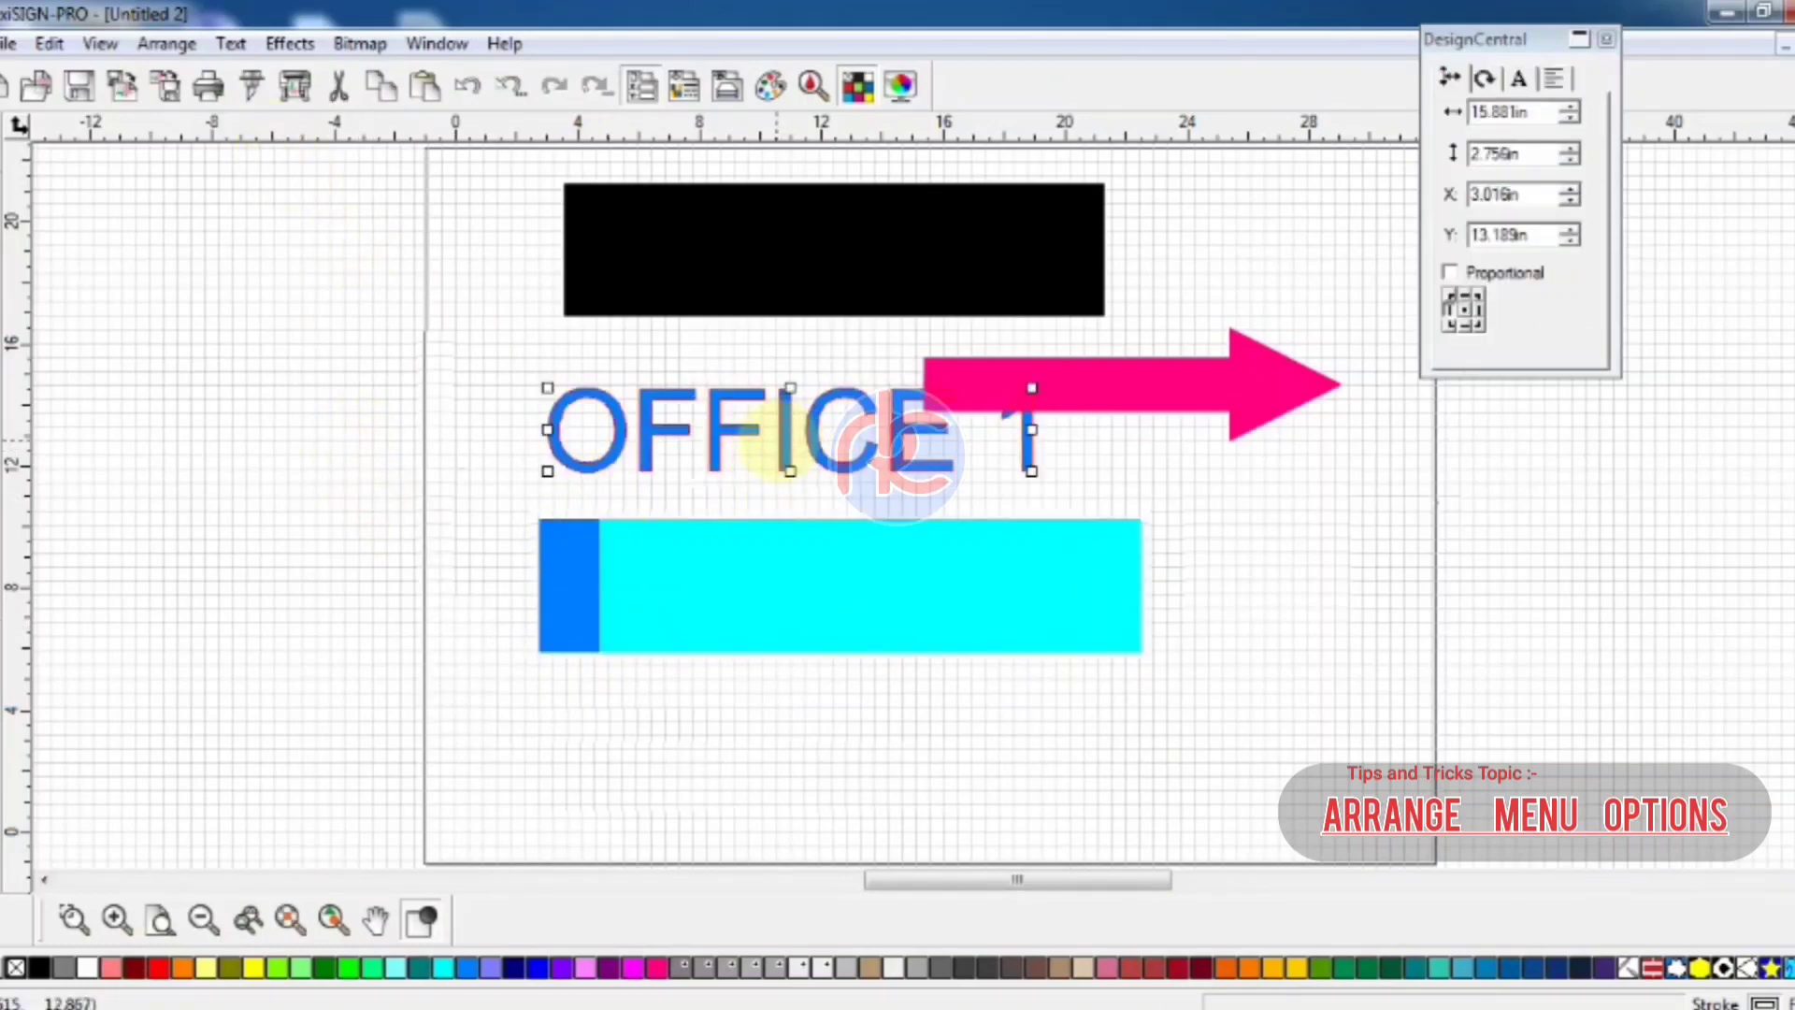
{"action": "left_click_drag", "start_coordinate": [790, 425], "coordinate": [864, 748]}
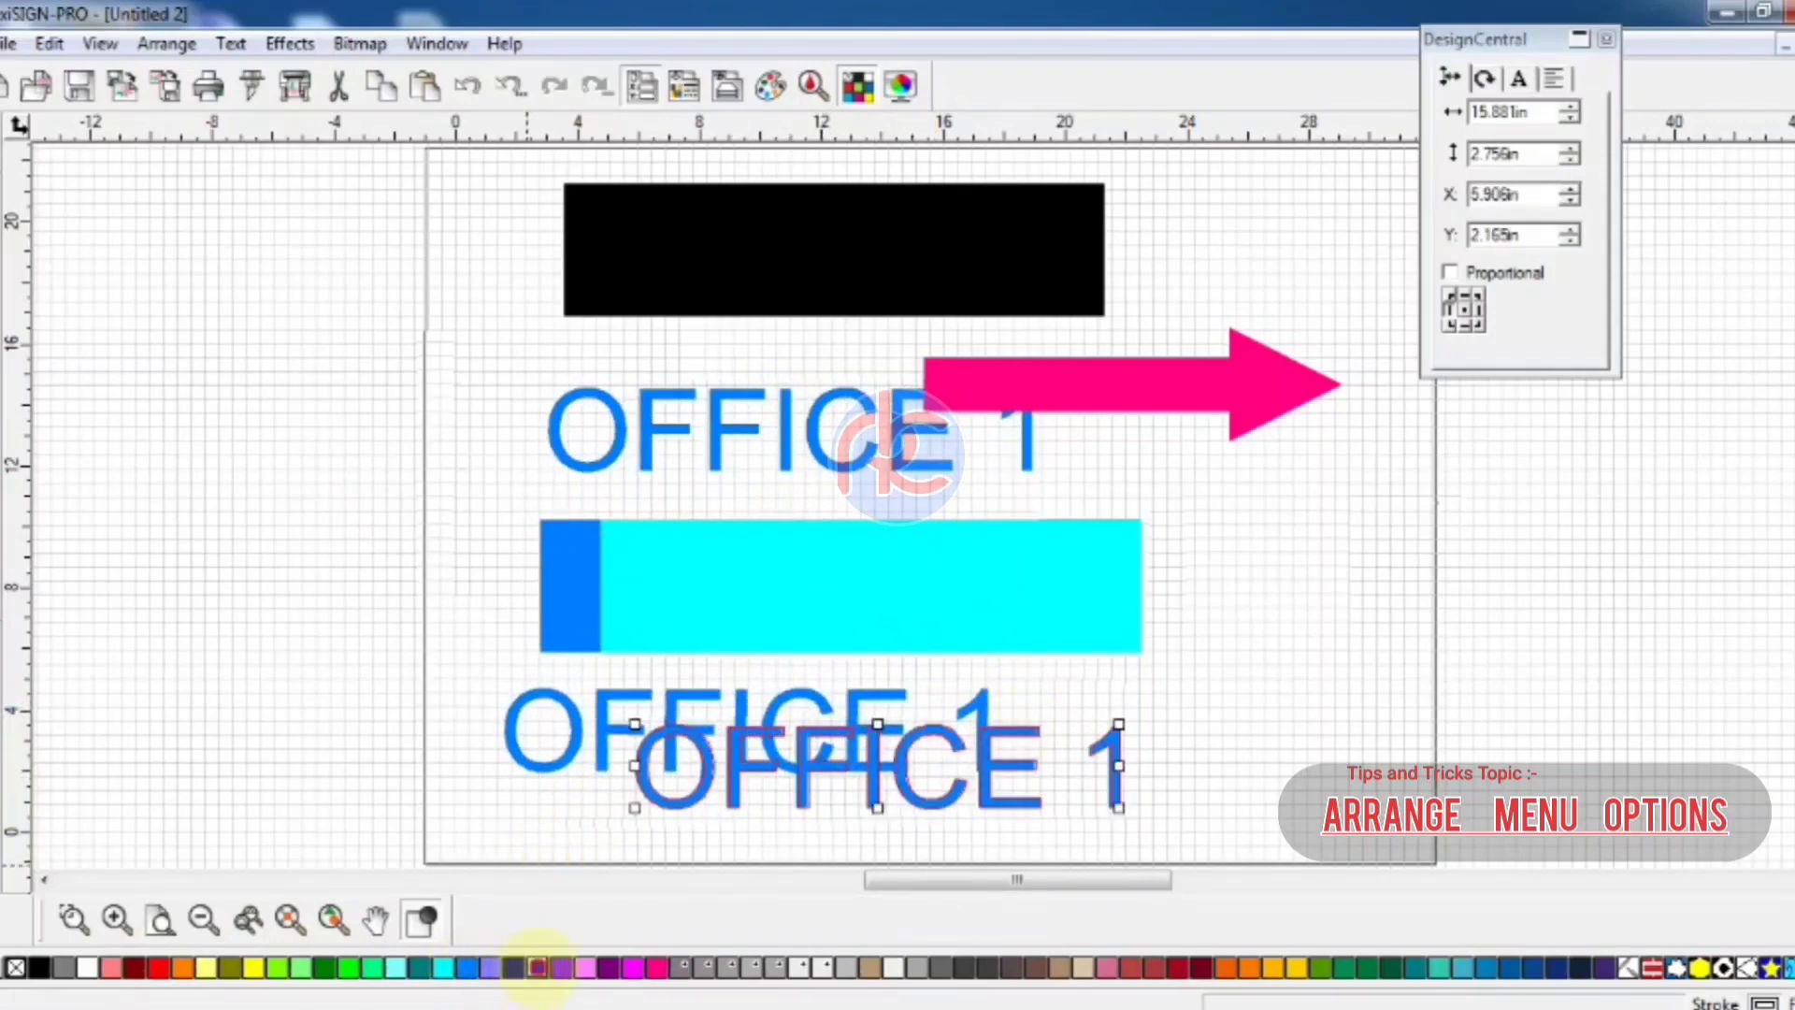
Color the lower-right OFFICE 1 copy dark blue and select both OFFICE 1 copies below the cyan rectangle
{"action": "left_click", "coordinate": [538, 968]}
{"action": "left_click_drag", "start_coordinate": [349, 609], "coordinate": [1173, 806]}
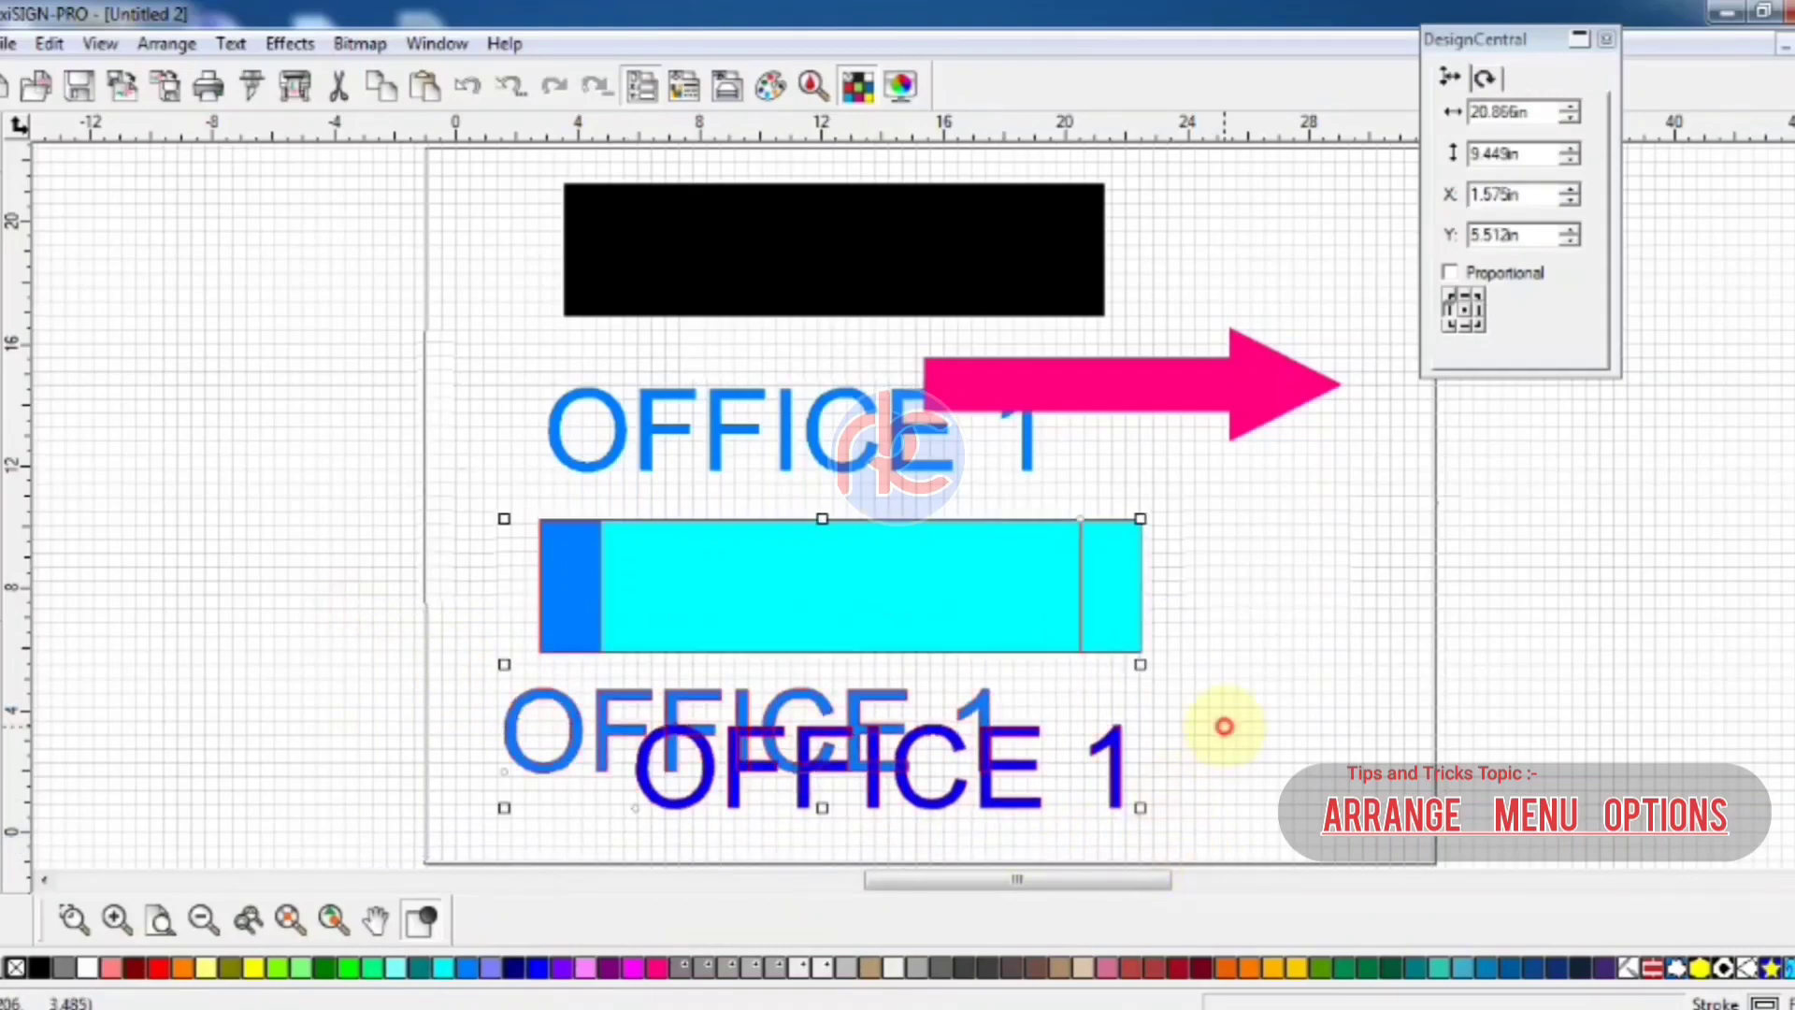
{"action": "left_click_drag", "start_coordinate": [1202, 654], "coordinate": [423, 810]}
Try aligning the two lower OFFICE 1 copies with Horizontal Center and undo the alignment
{"action": "left_click", "coordinate": [166, 43]}
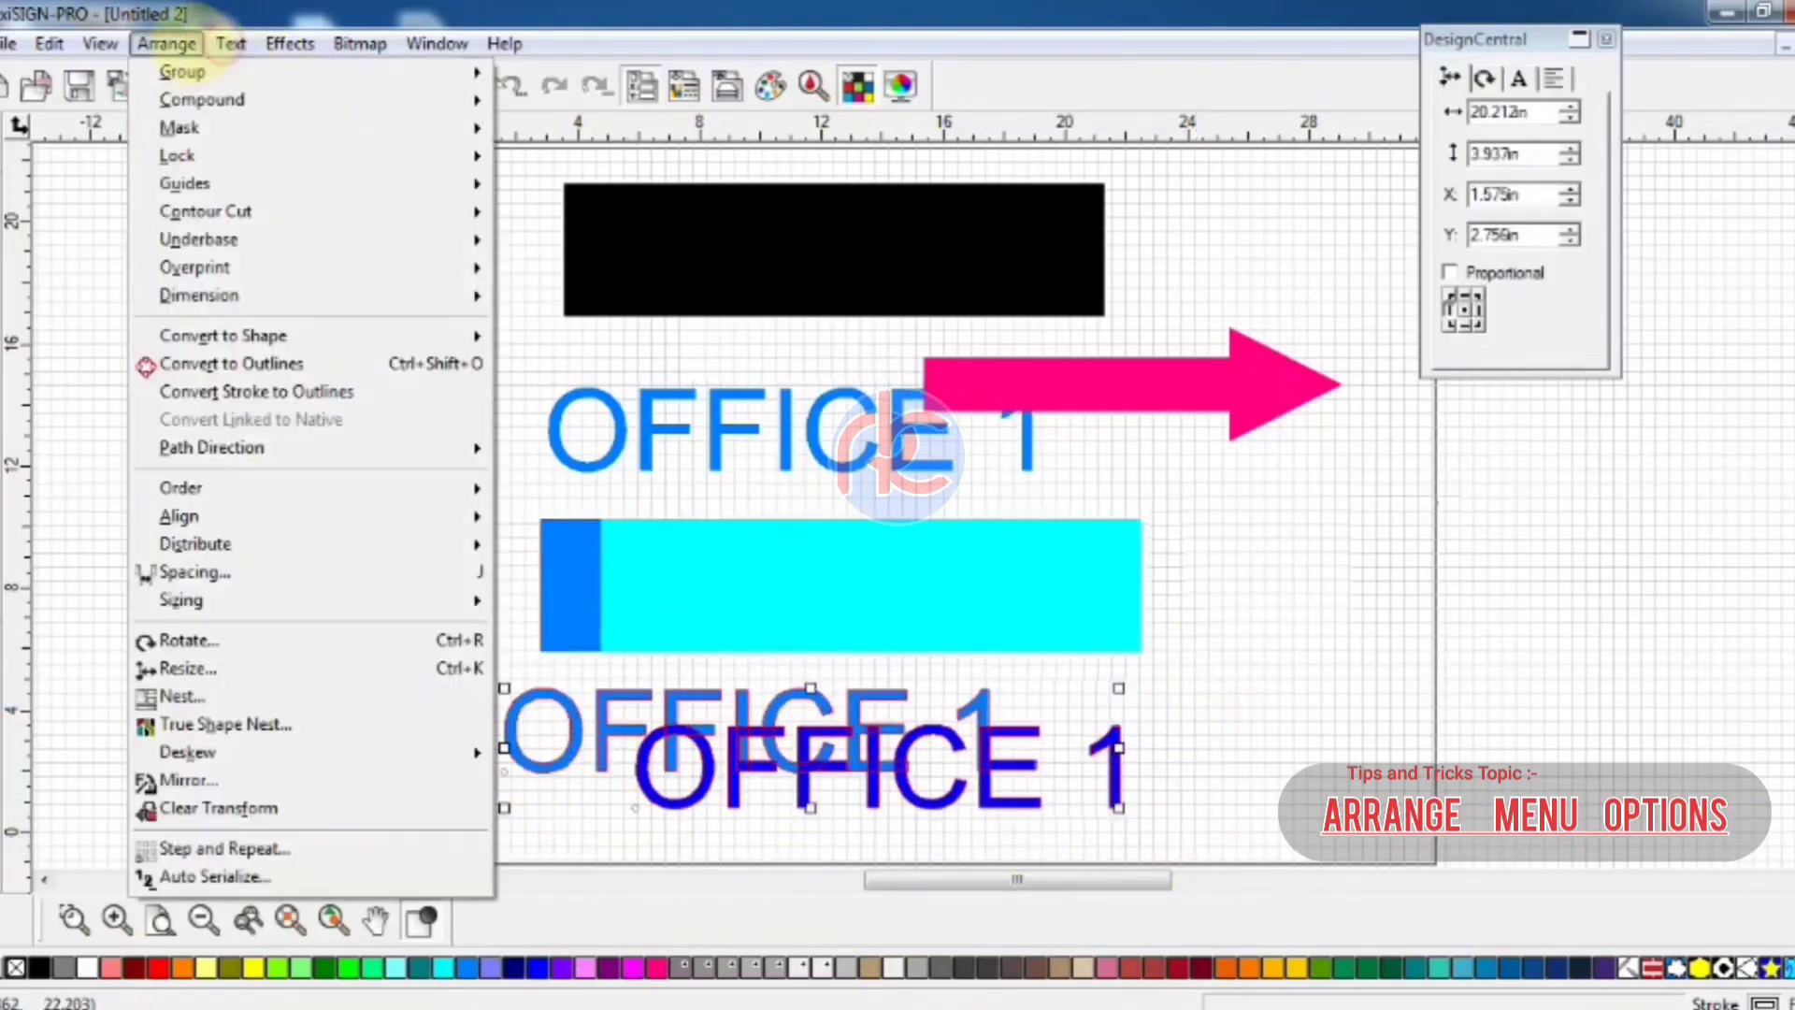
{"action": "mouse_move", "coordinate": [301, 516]}
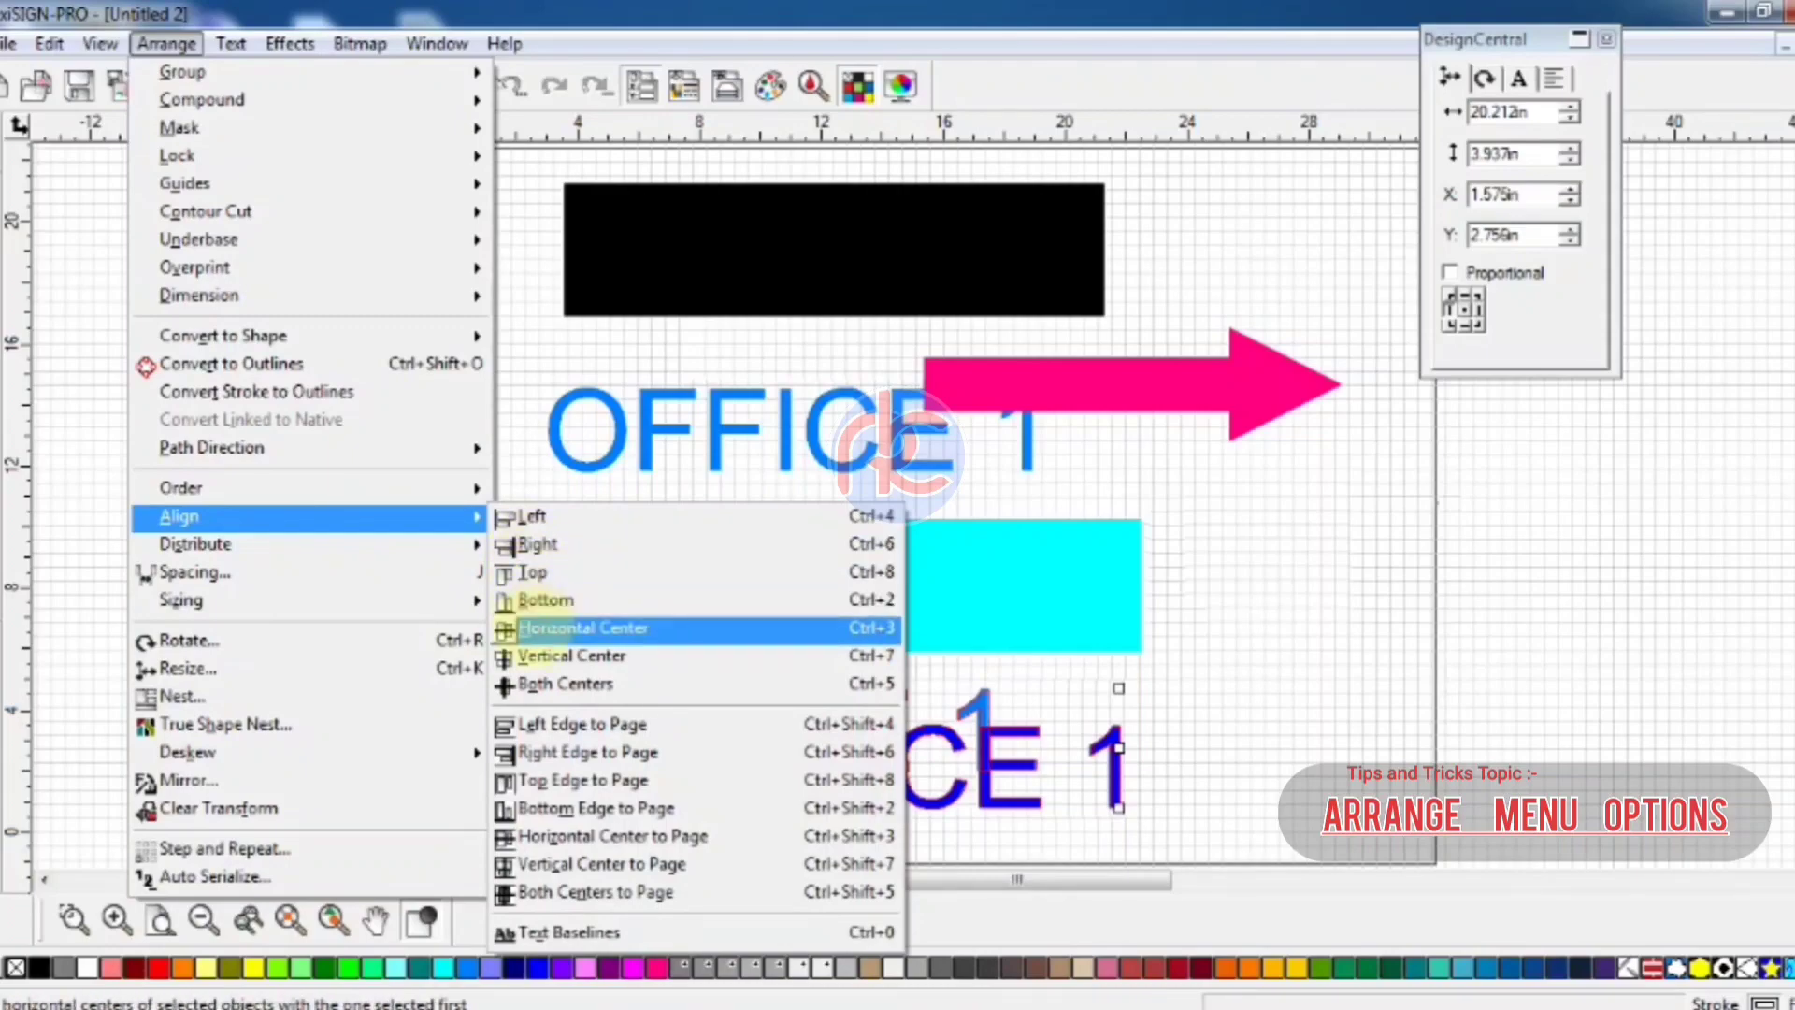
{"action": "left_click", "coordinate": [527, 627]}
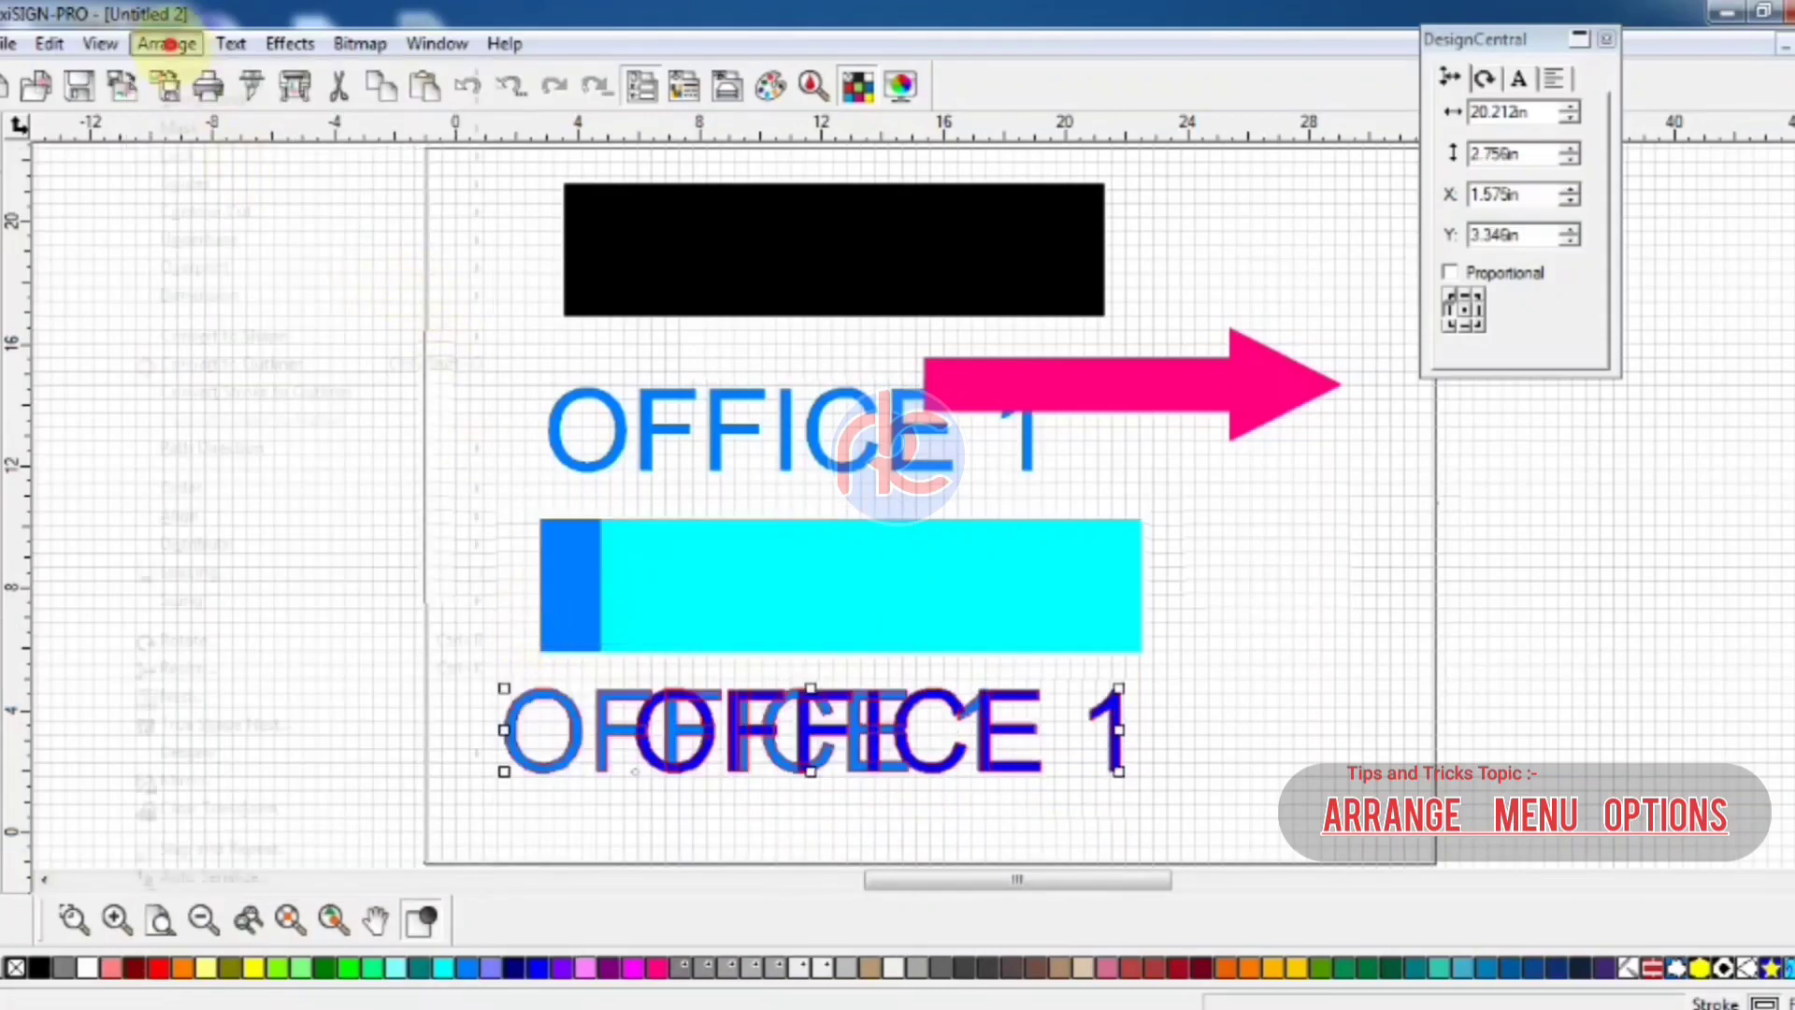
{"action": "left_click", "coordinate": [166, 43]}
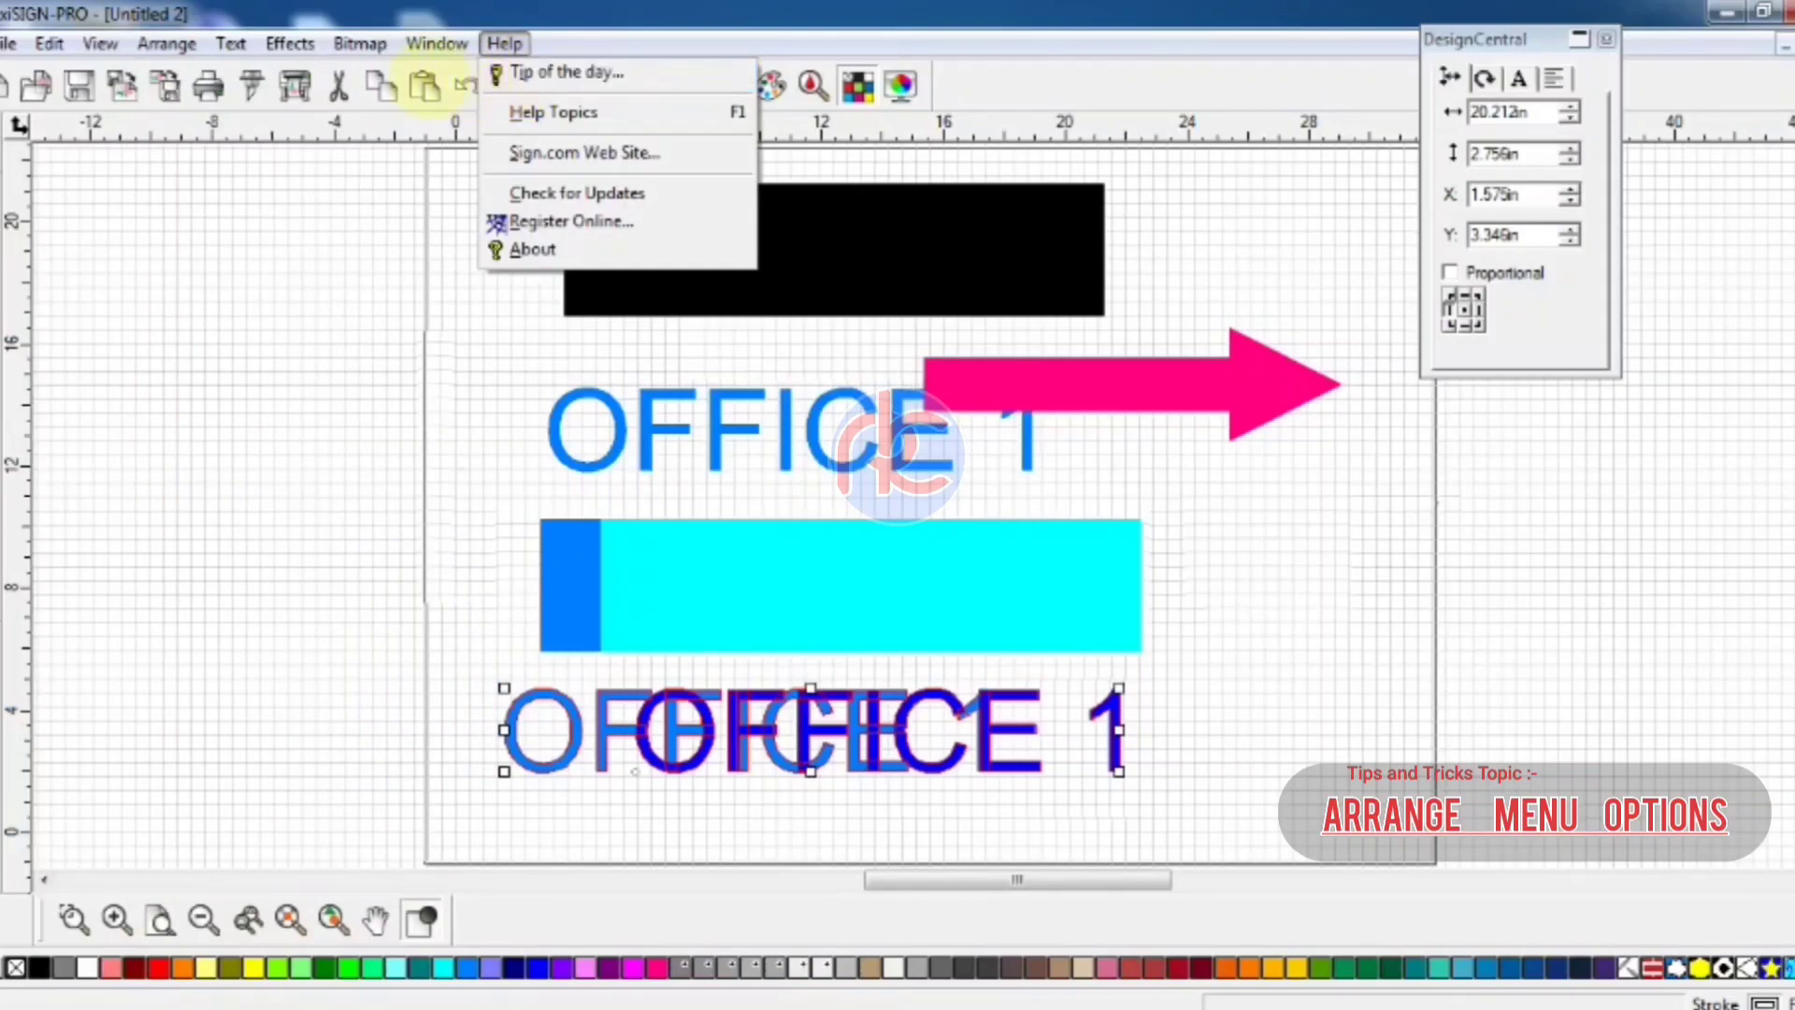
{"action": "left_click", "coordinate": [467, 85]}
Try aligning the two lower OFFICE 1 copies on both centers and undo the alignment
{"action": "left_click", "coordinate": [166, 43]}
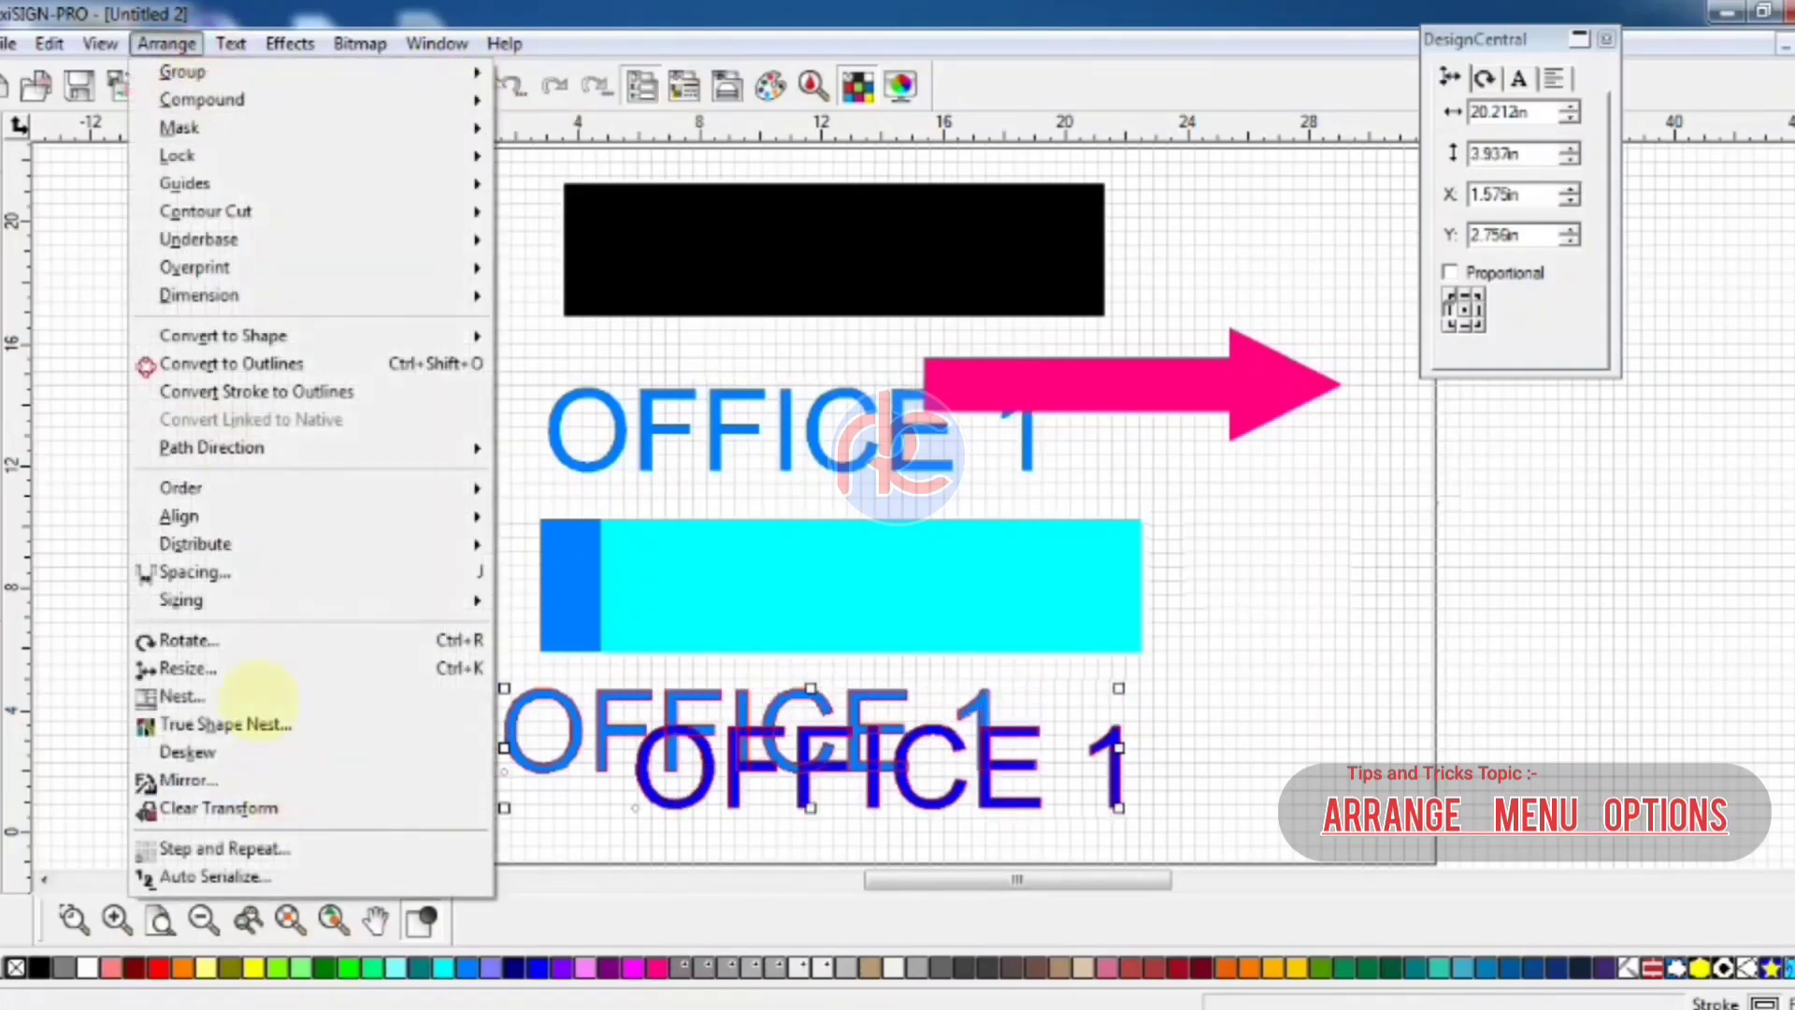
{"action": "mouse_move", "coordinate": [236, 516]}
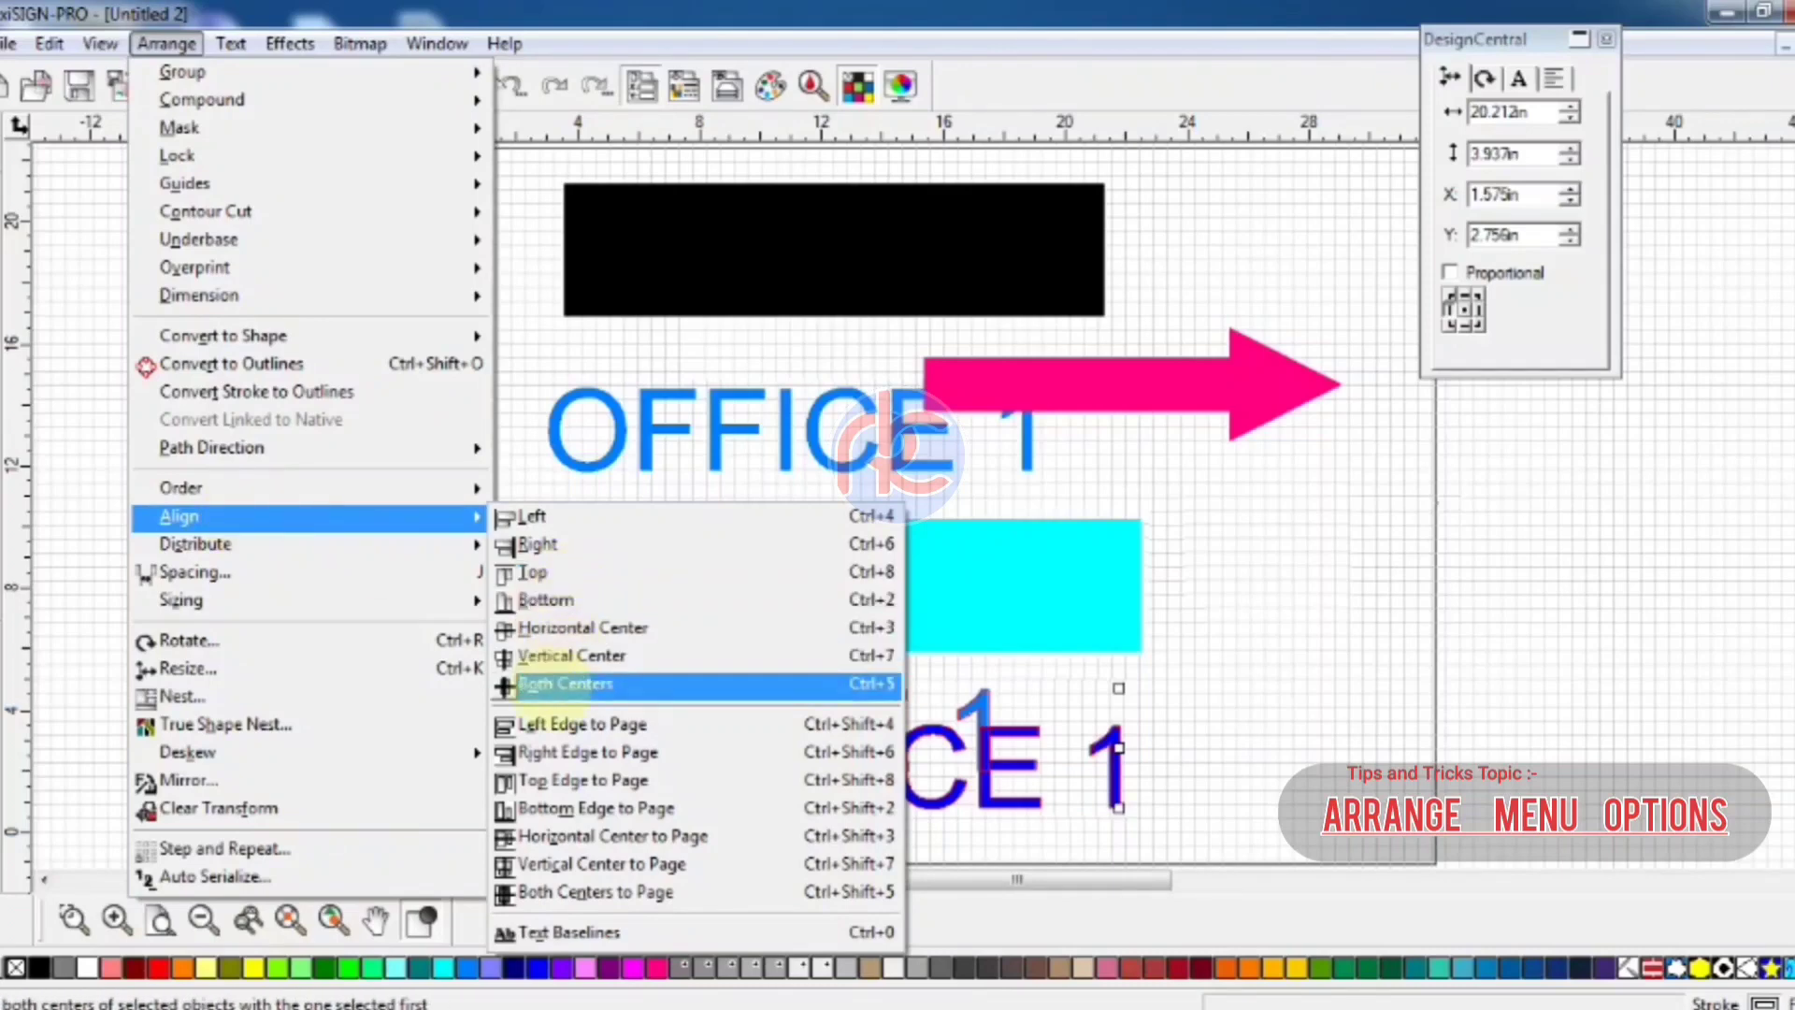
{"action": "left_click", "coordinate": [528, 683]}
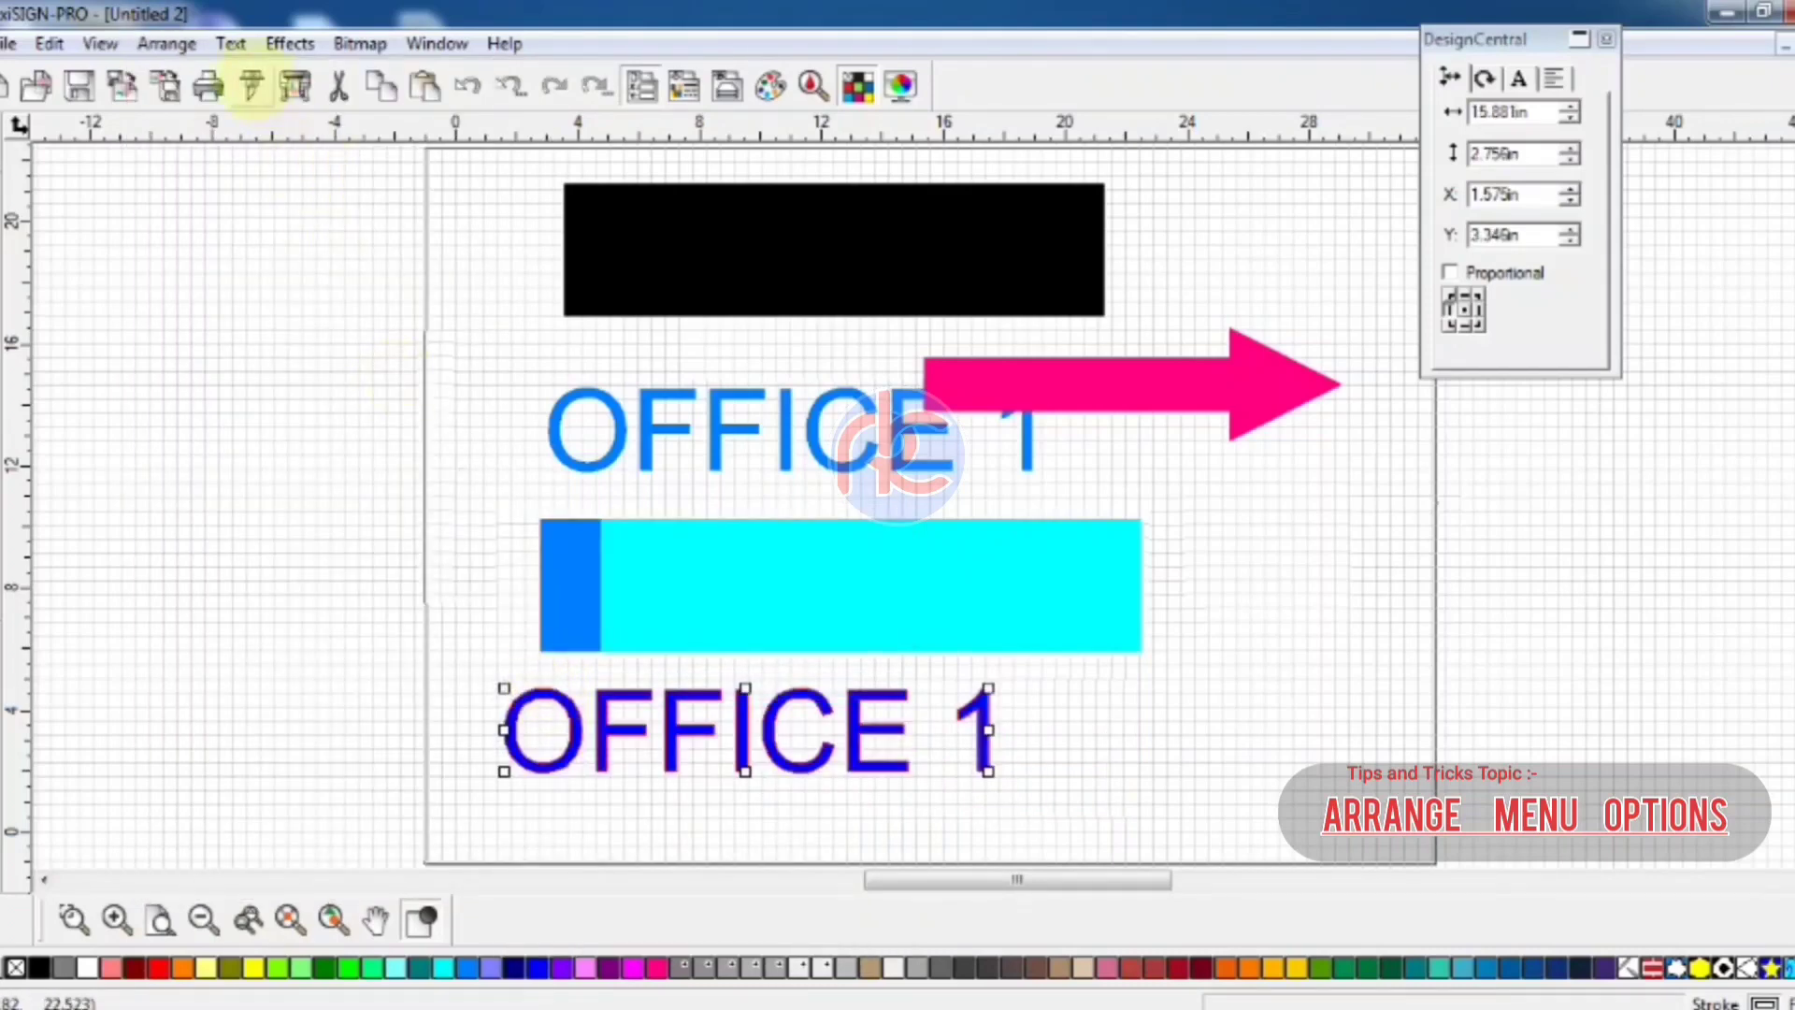
{"action": "left_click", "coordinate": [471, 86]}
Align the two lower OFFICE 1 copies with the Horizontal Center option
{"action": "left_click", "coordinate": [166, 44]}
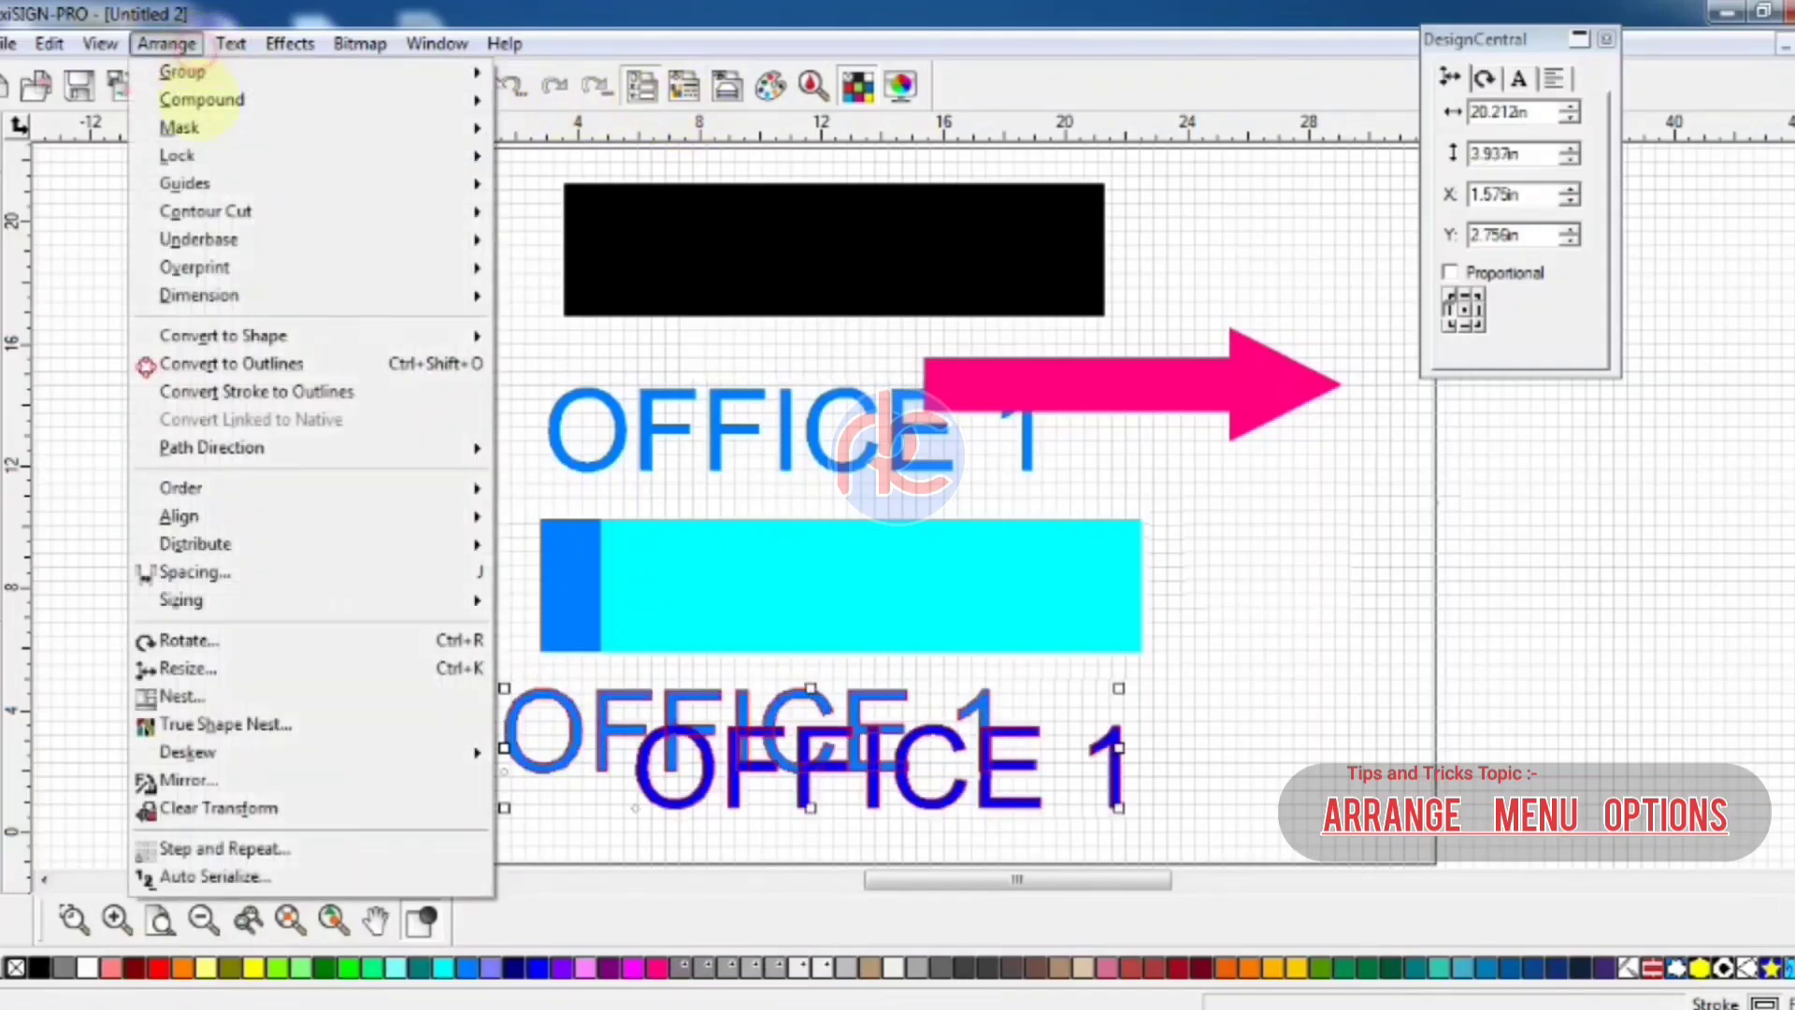
{"action": "mouse_move", "coordinate": [322, 531]}
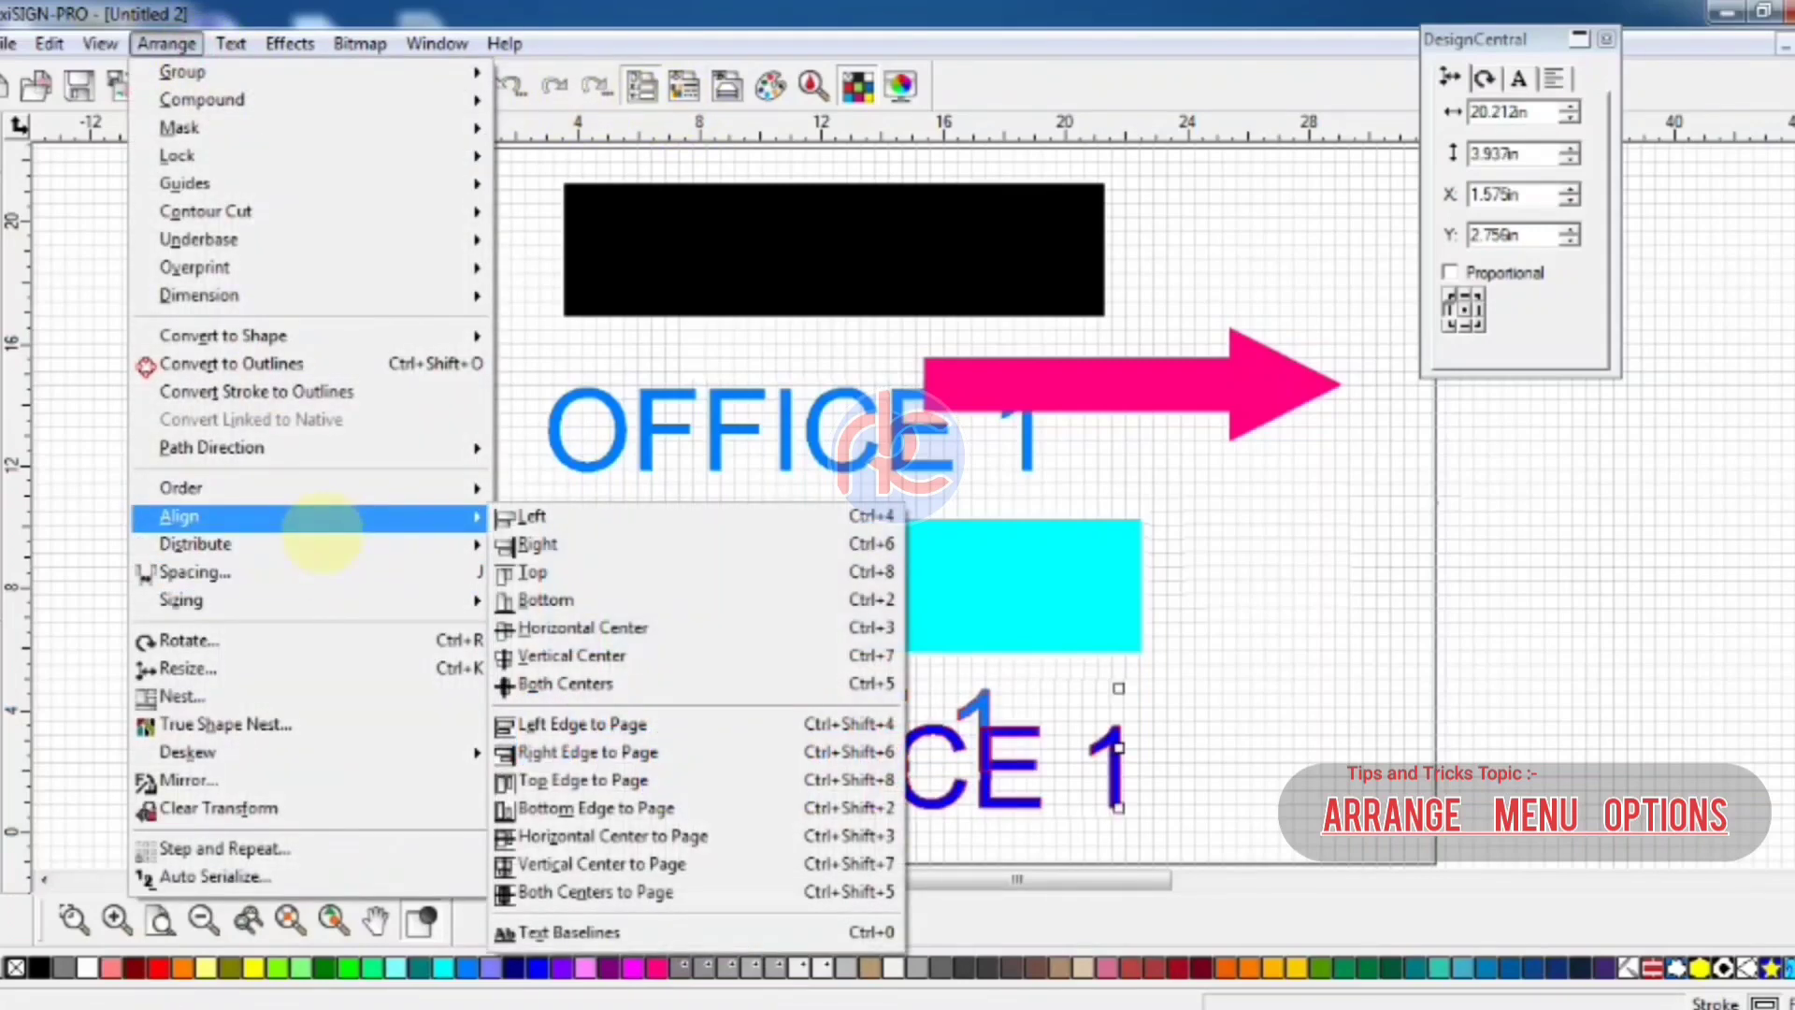
{"action": "left_click", "coordinate": [584, 627]}
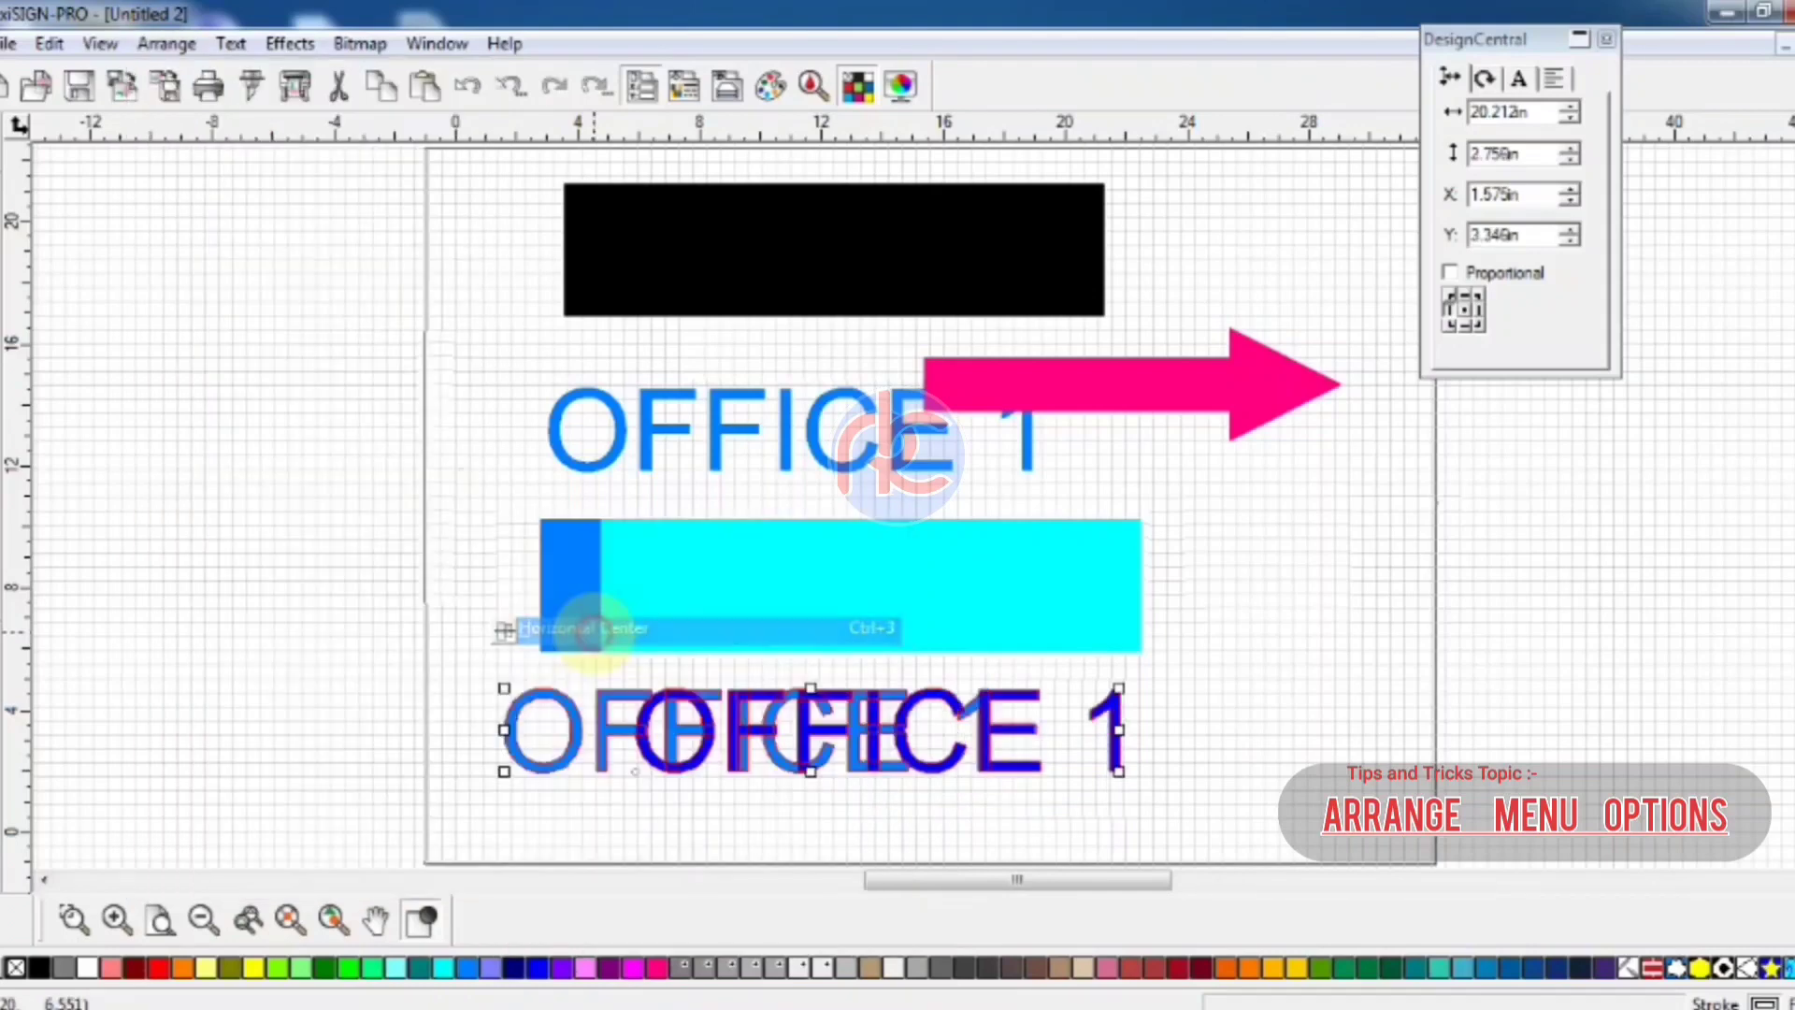
{"action": "left_click", "coordinate": [167, 44]}
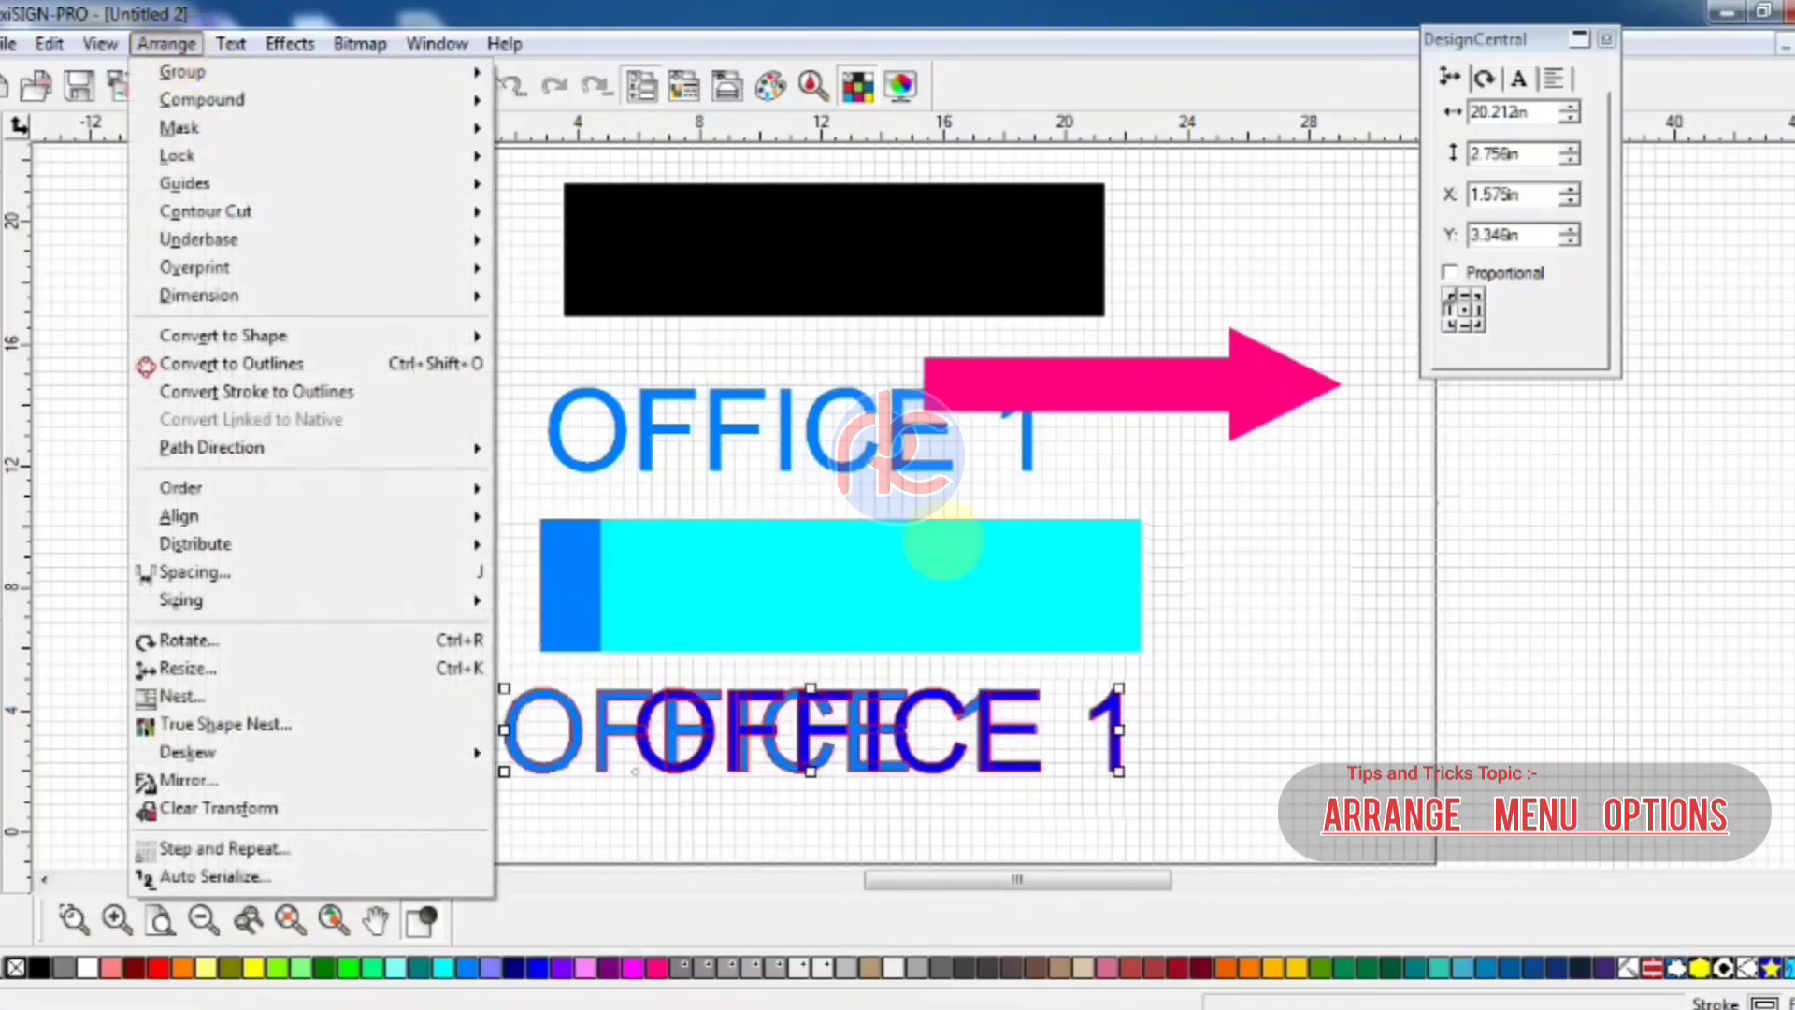
{"action": "left_click", "coordinate": [1192, 701]}
Move the dark blue OFFICE 1 copy down to about X 6.17 in, Y 1.77 in
{"action": "left_click", "coordinate": [1024, 706]}
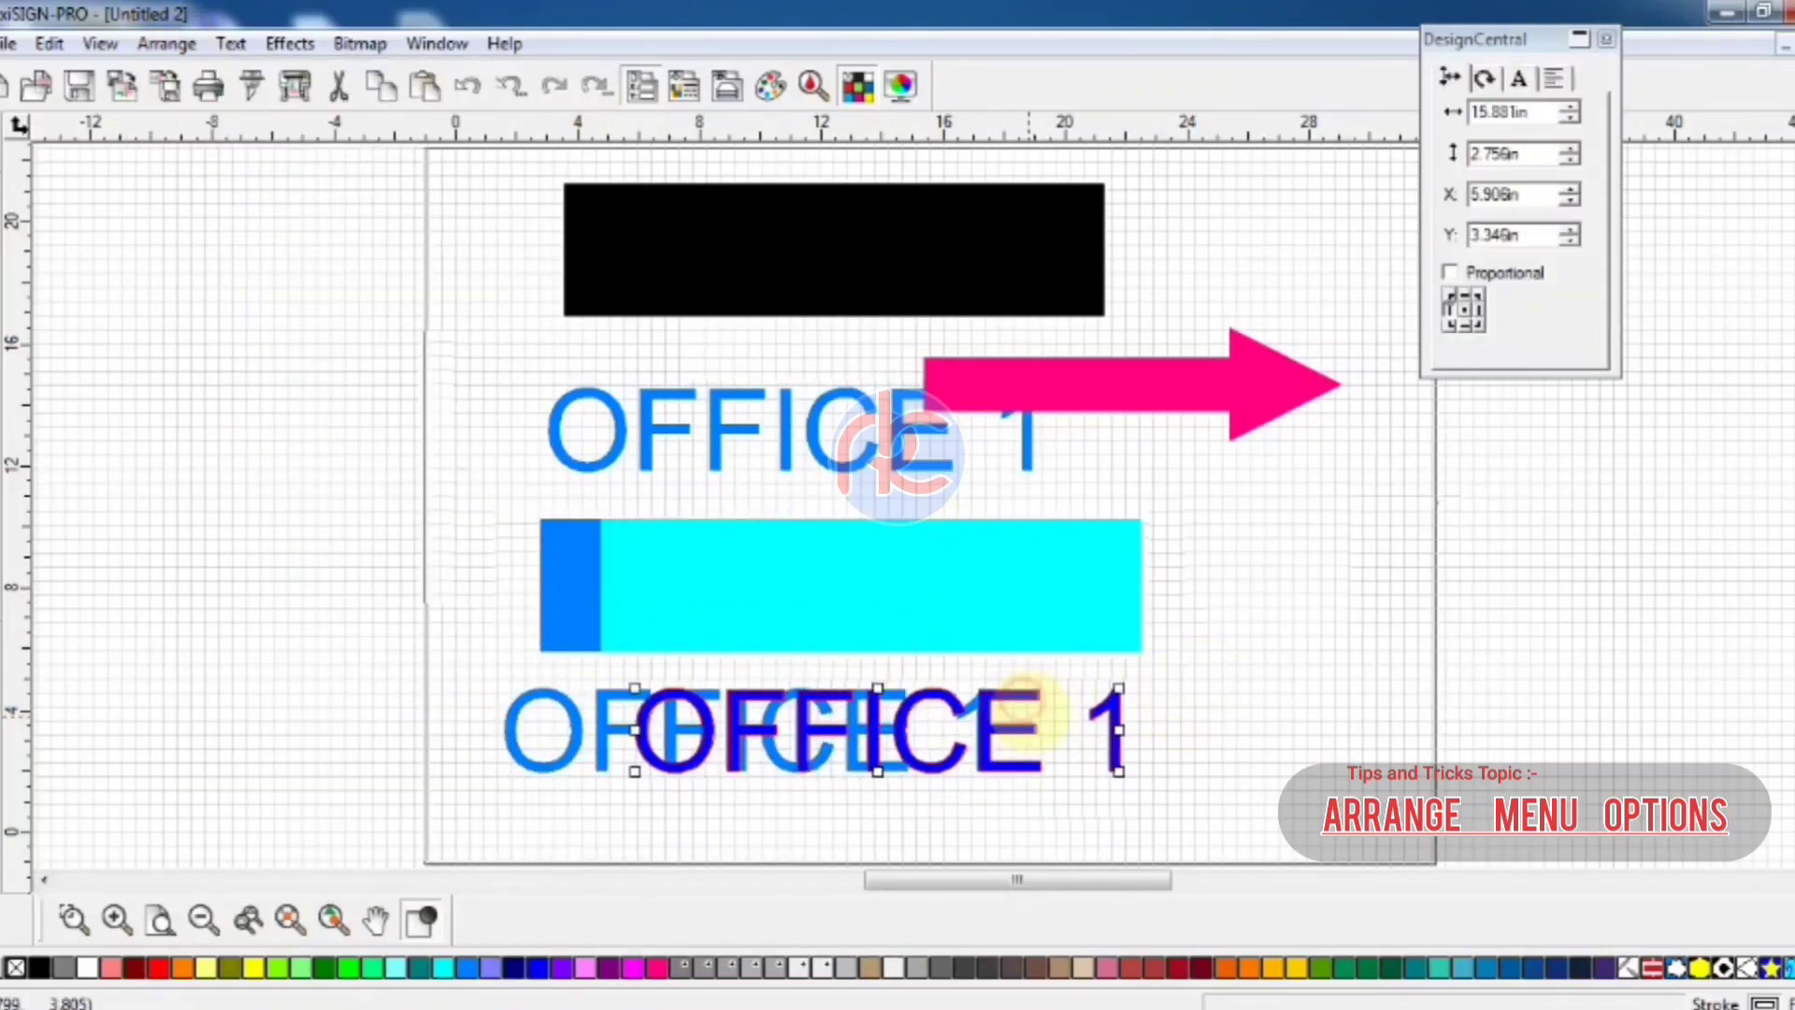
{"action": "left_click_drag", "start_coordinate": [1024, 706], "coordinate": [1033, 752]}
{"action": "left_click", "coordinate": [612, 706]}
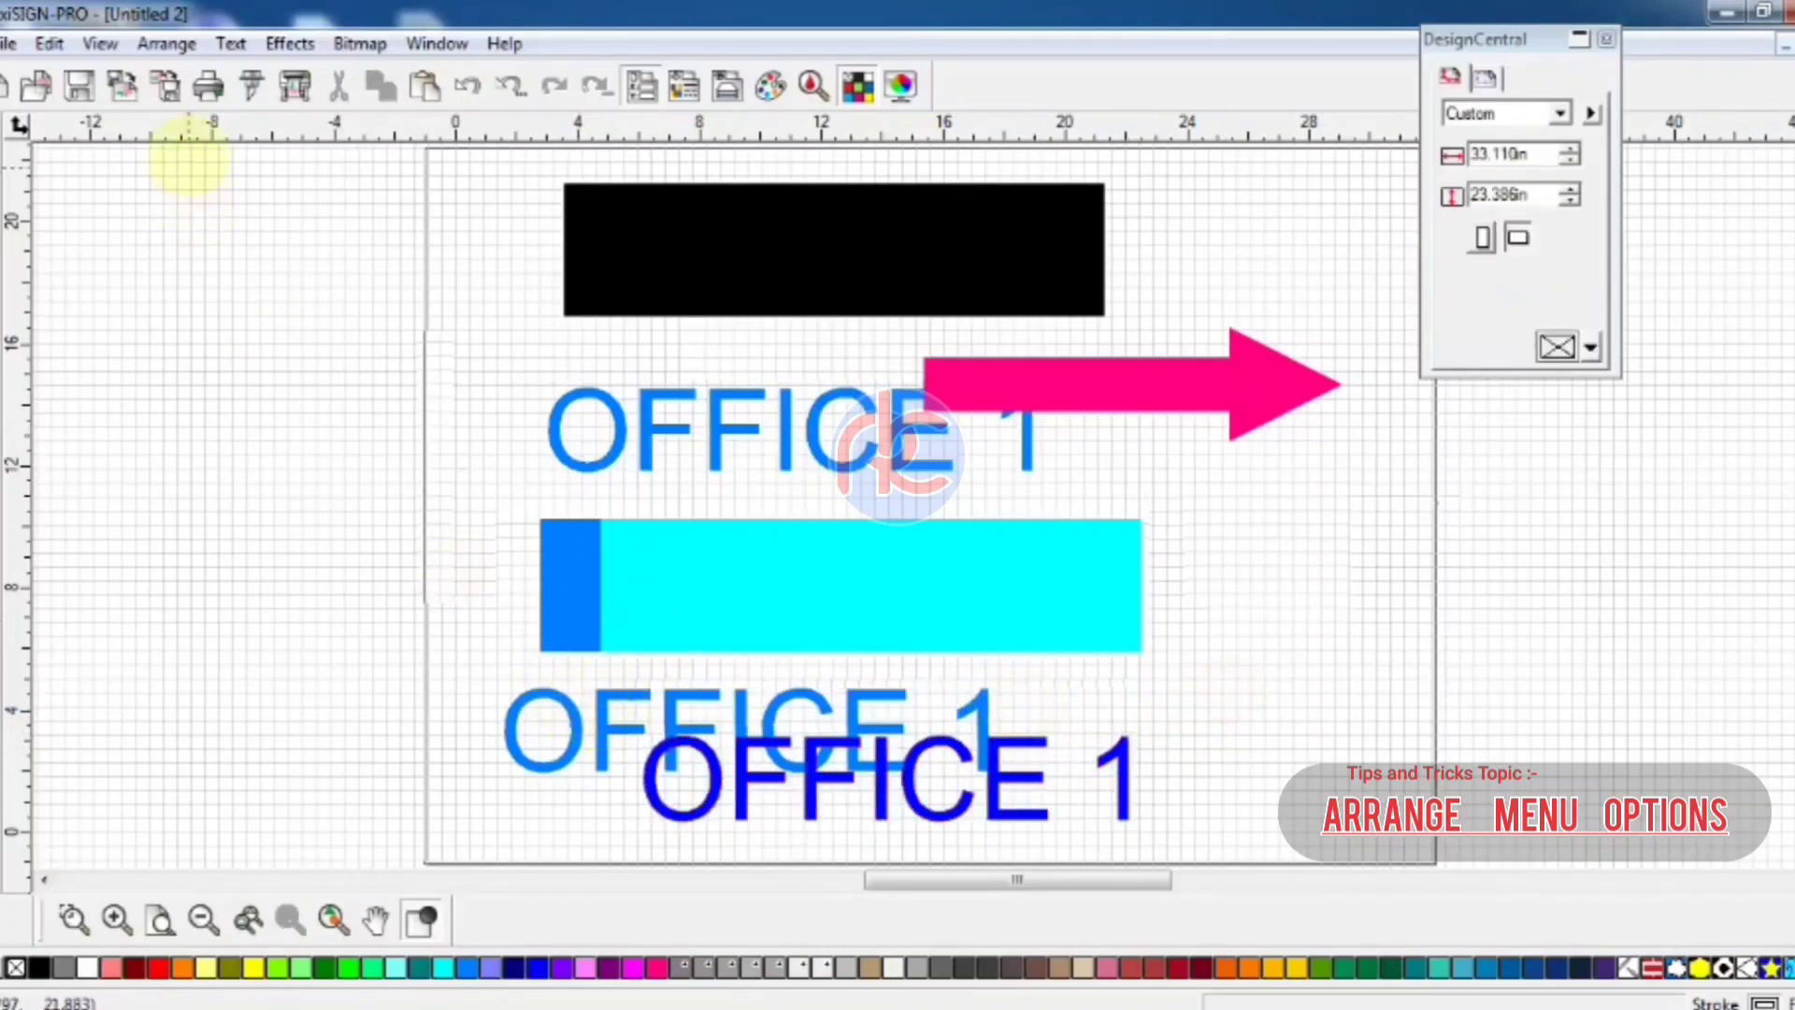
{"action": "left_click", "coordinate": [537, 725]}
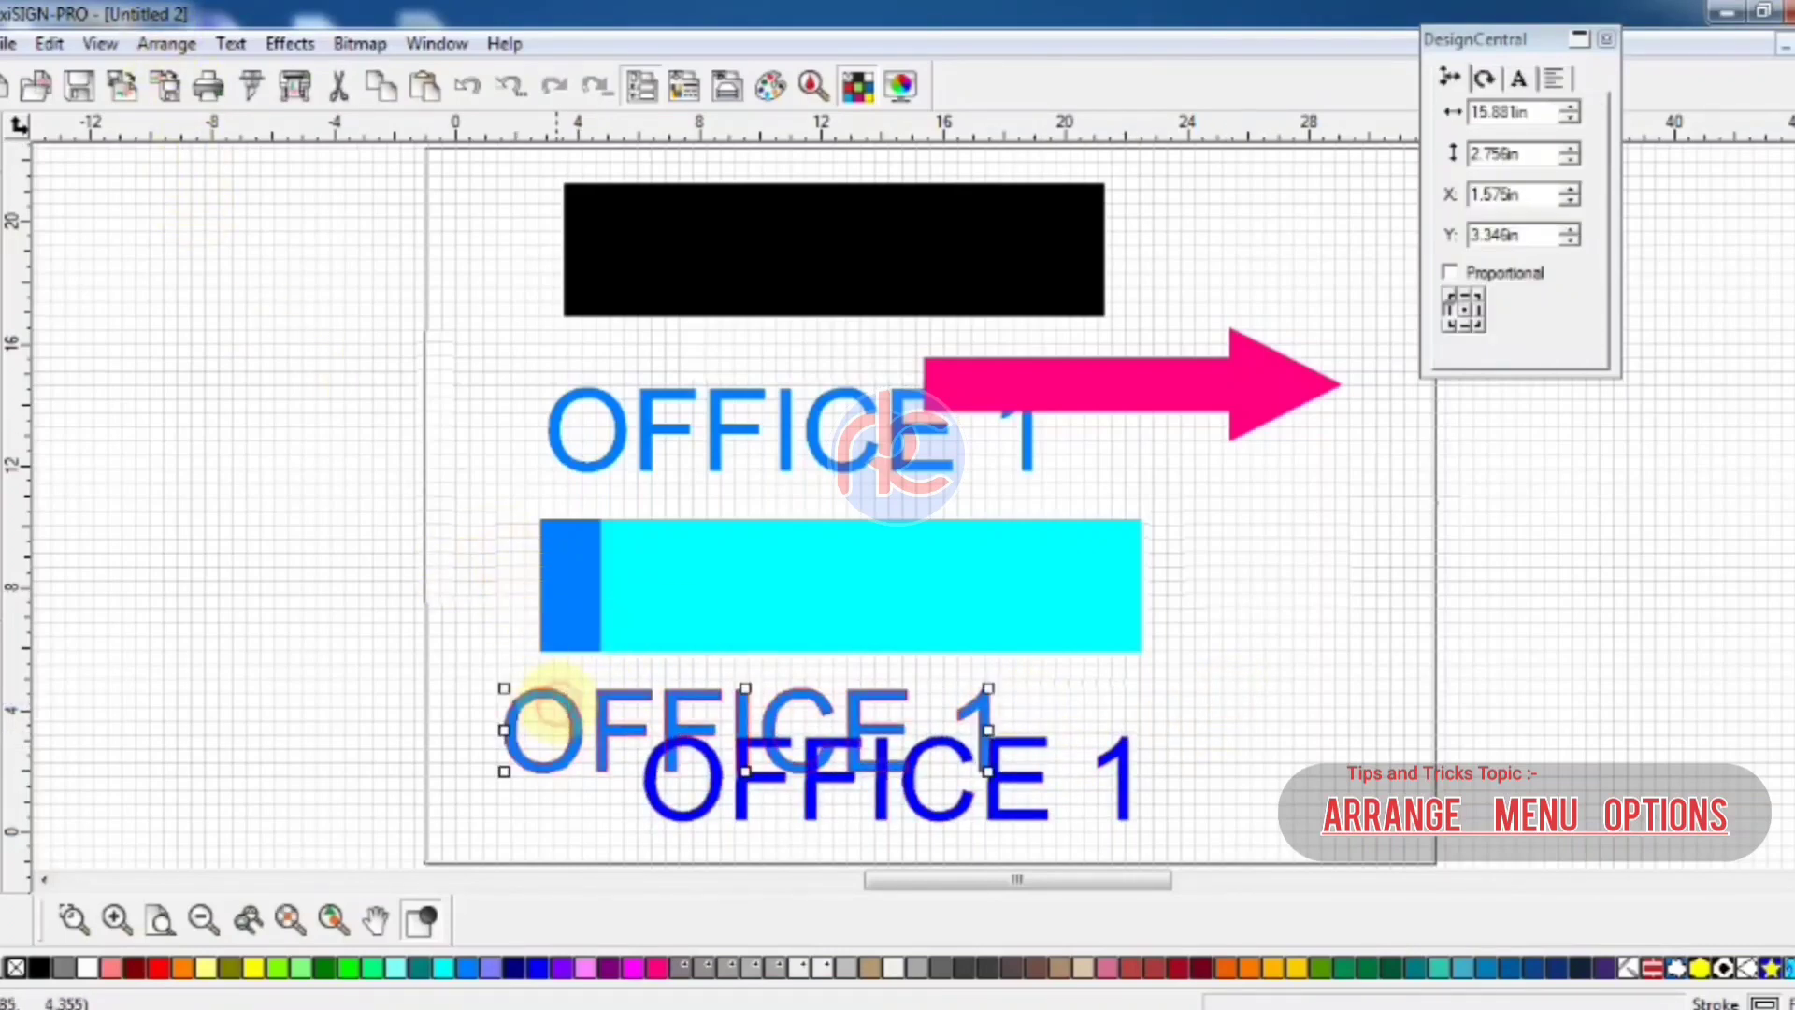
{"action": "left_click", "coordinate": [166, 43]}
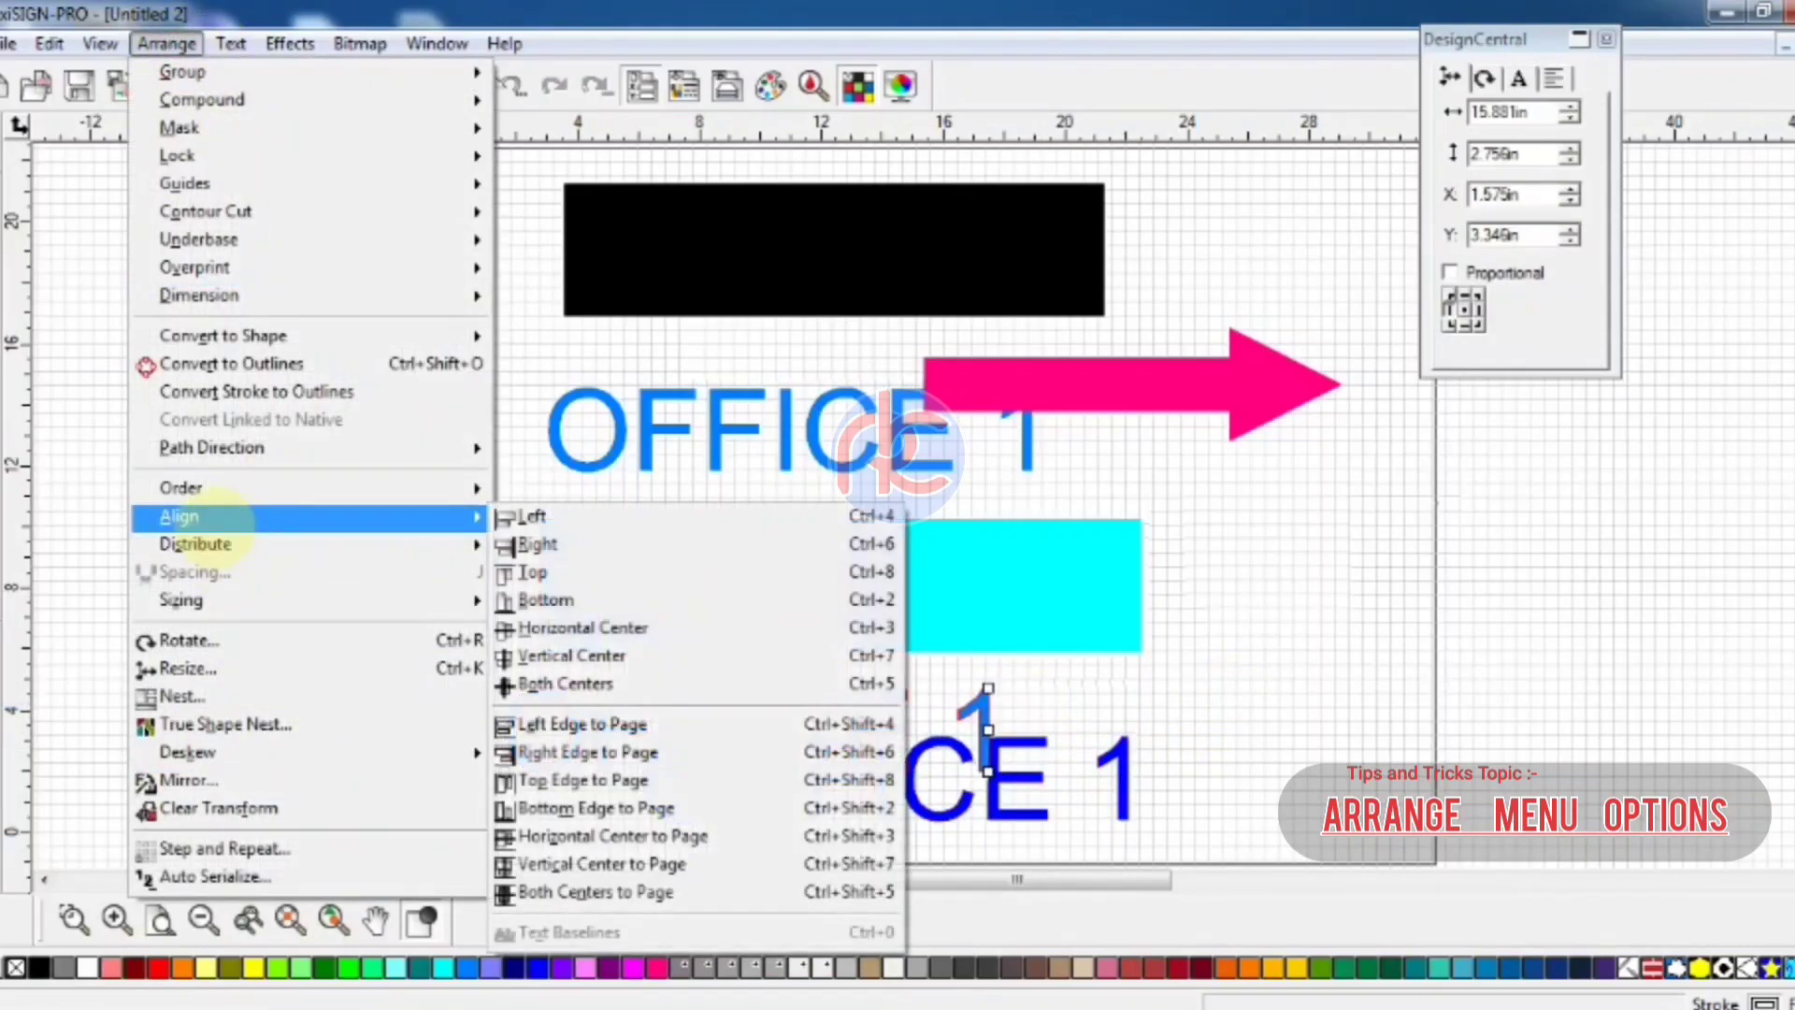
{"action": "mouse_move", "coordinate": [226, 542]}
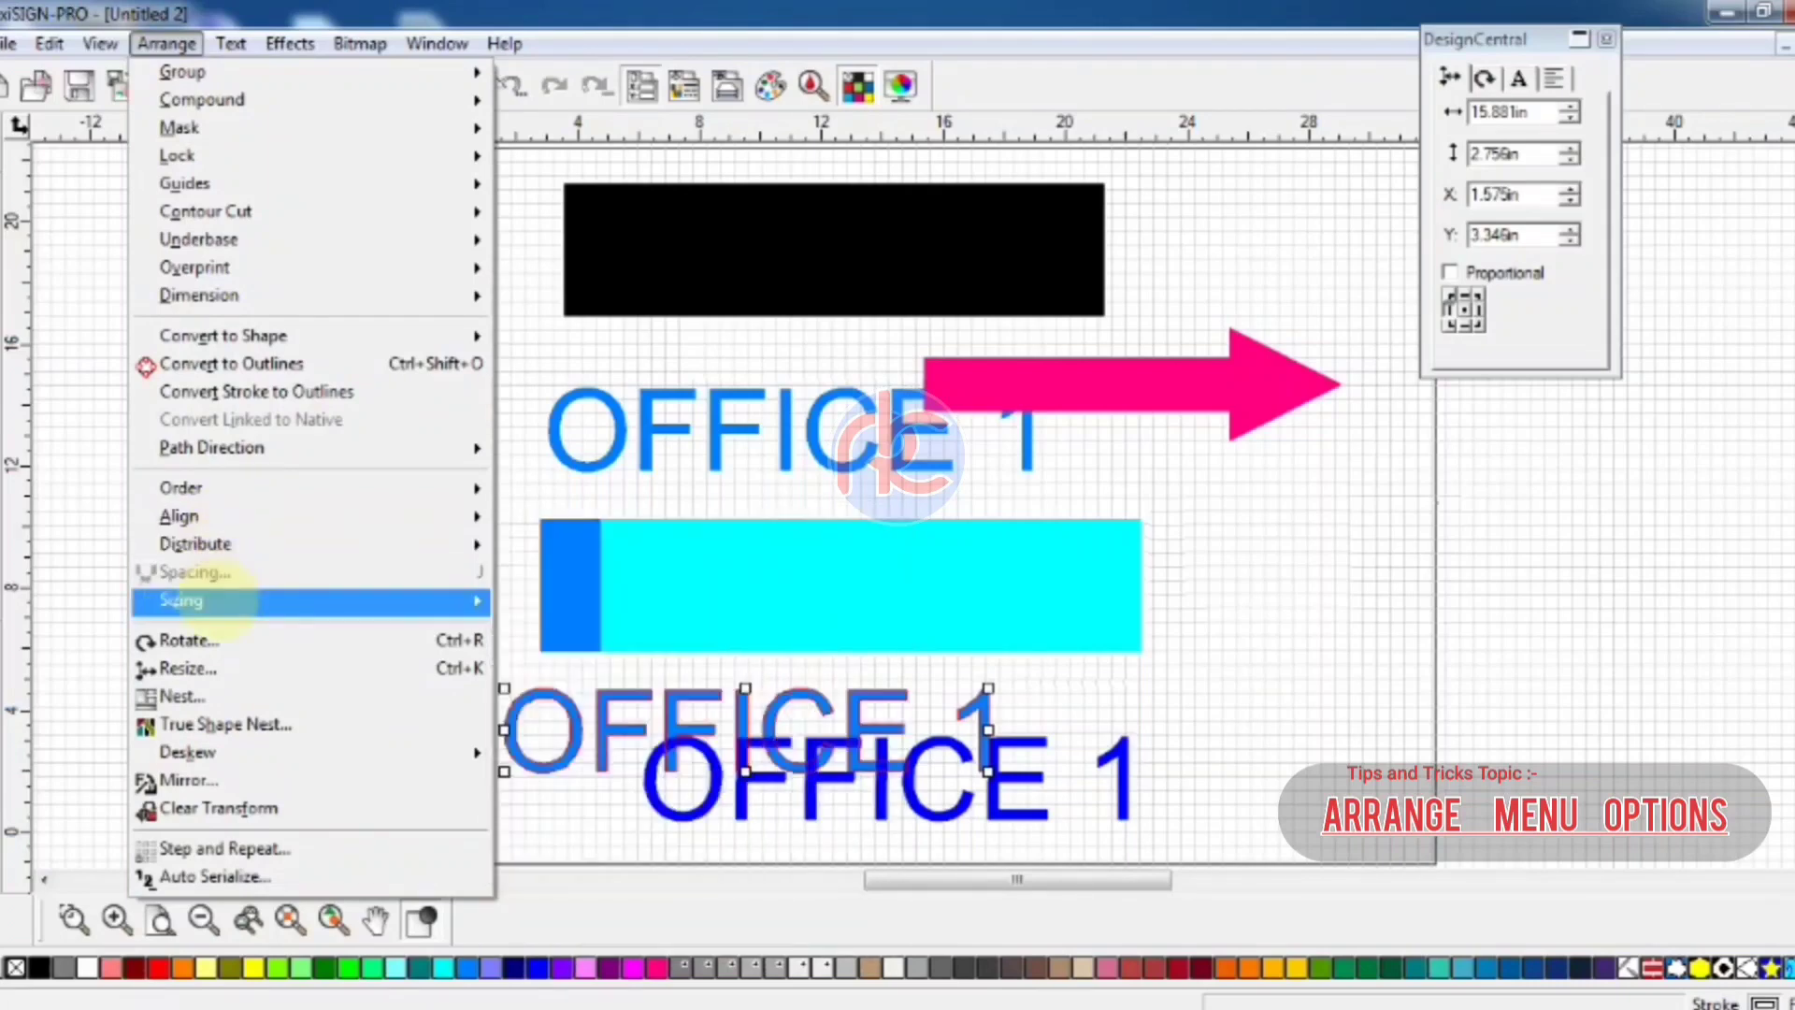
{"action": "mouse_move", "coordinate": [223, 600]}
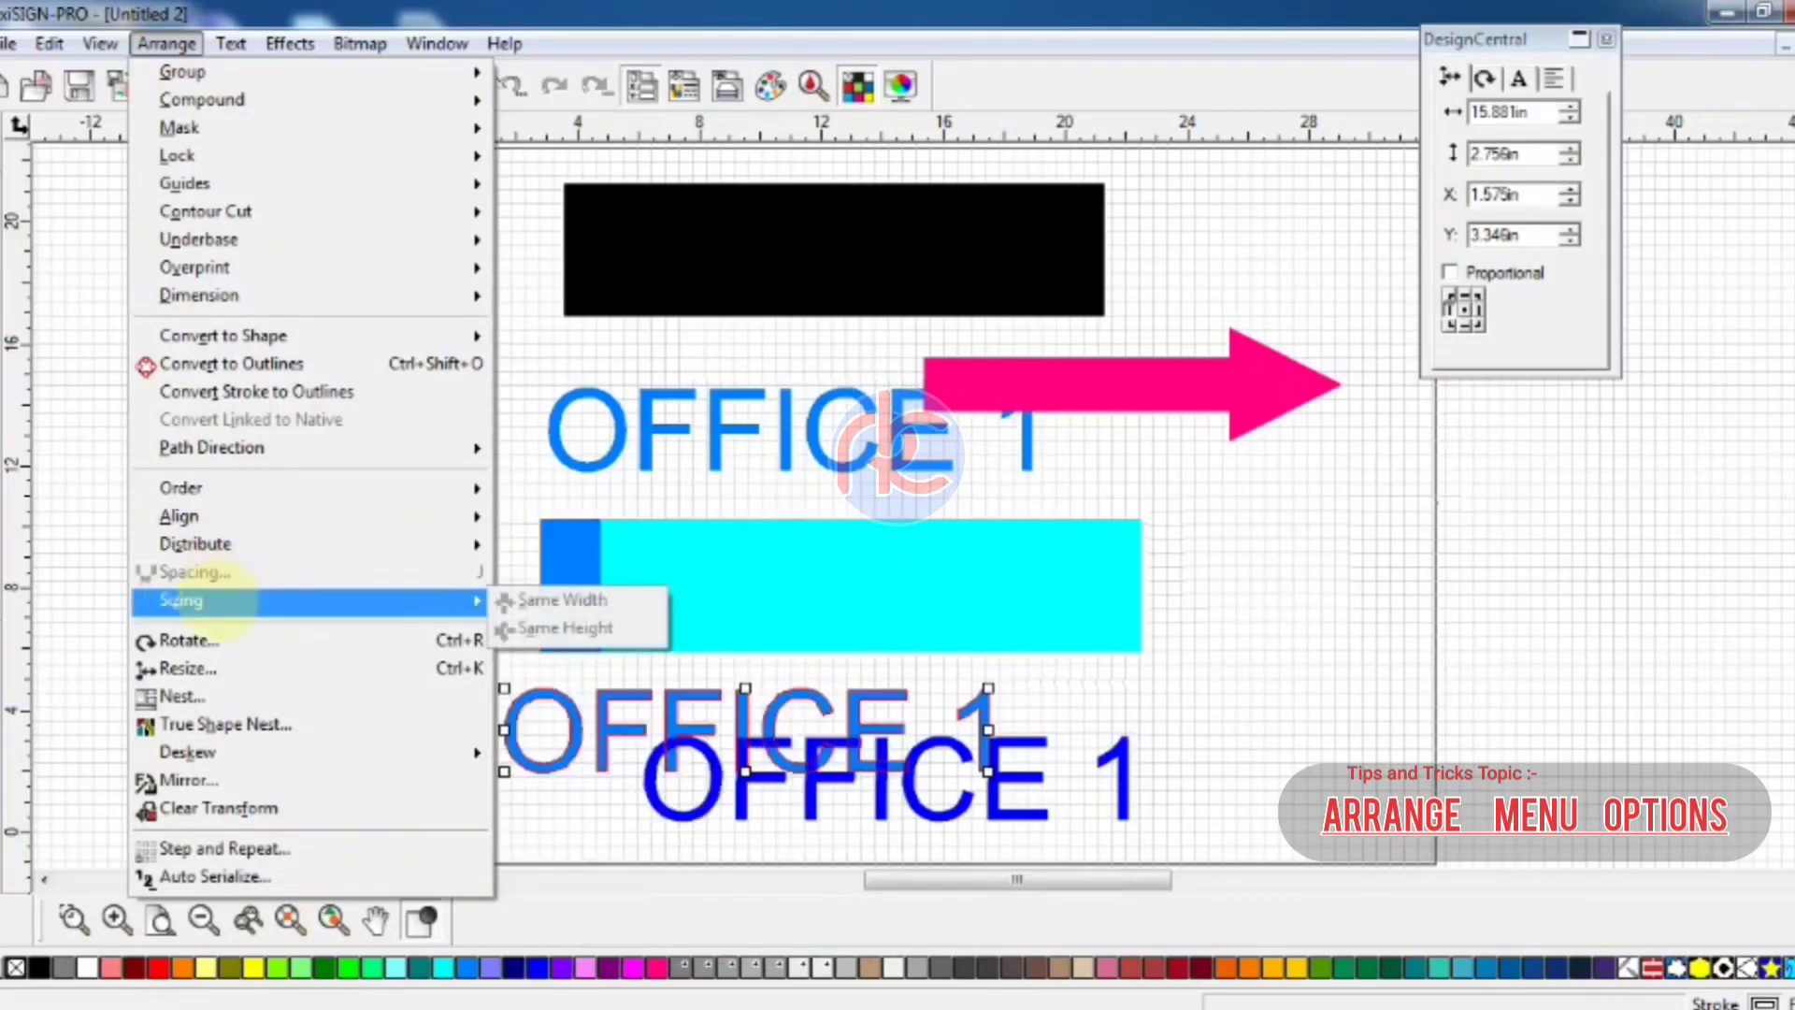
{"action": "left_click", "coordinate": [1248, 727]}
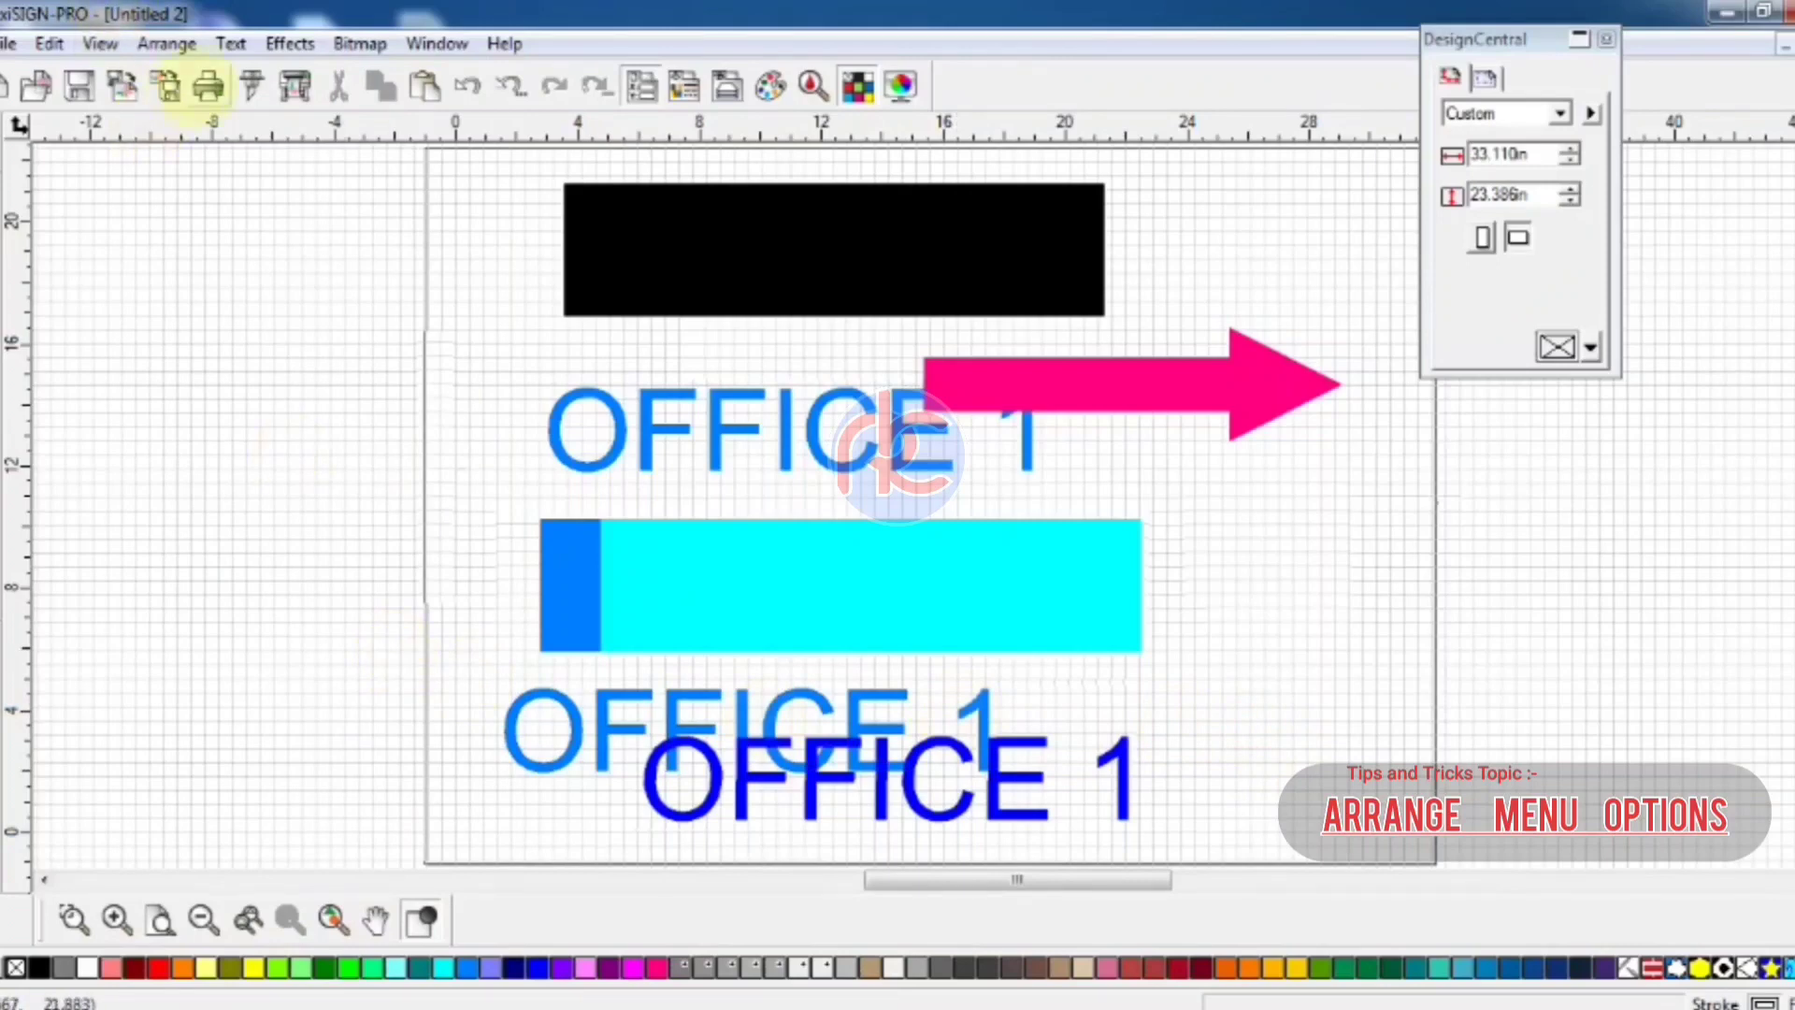
{"action": "left_click", "coordinate": [166, 43]}
{"action": "mouse_move", "coordinate": [187, 613]}
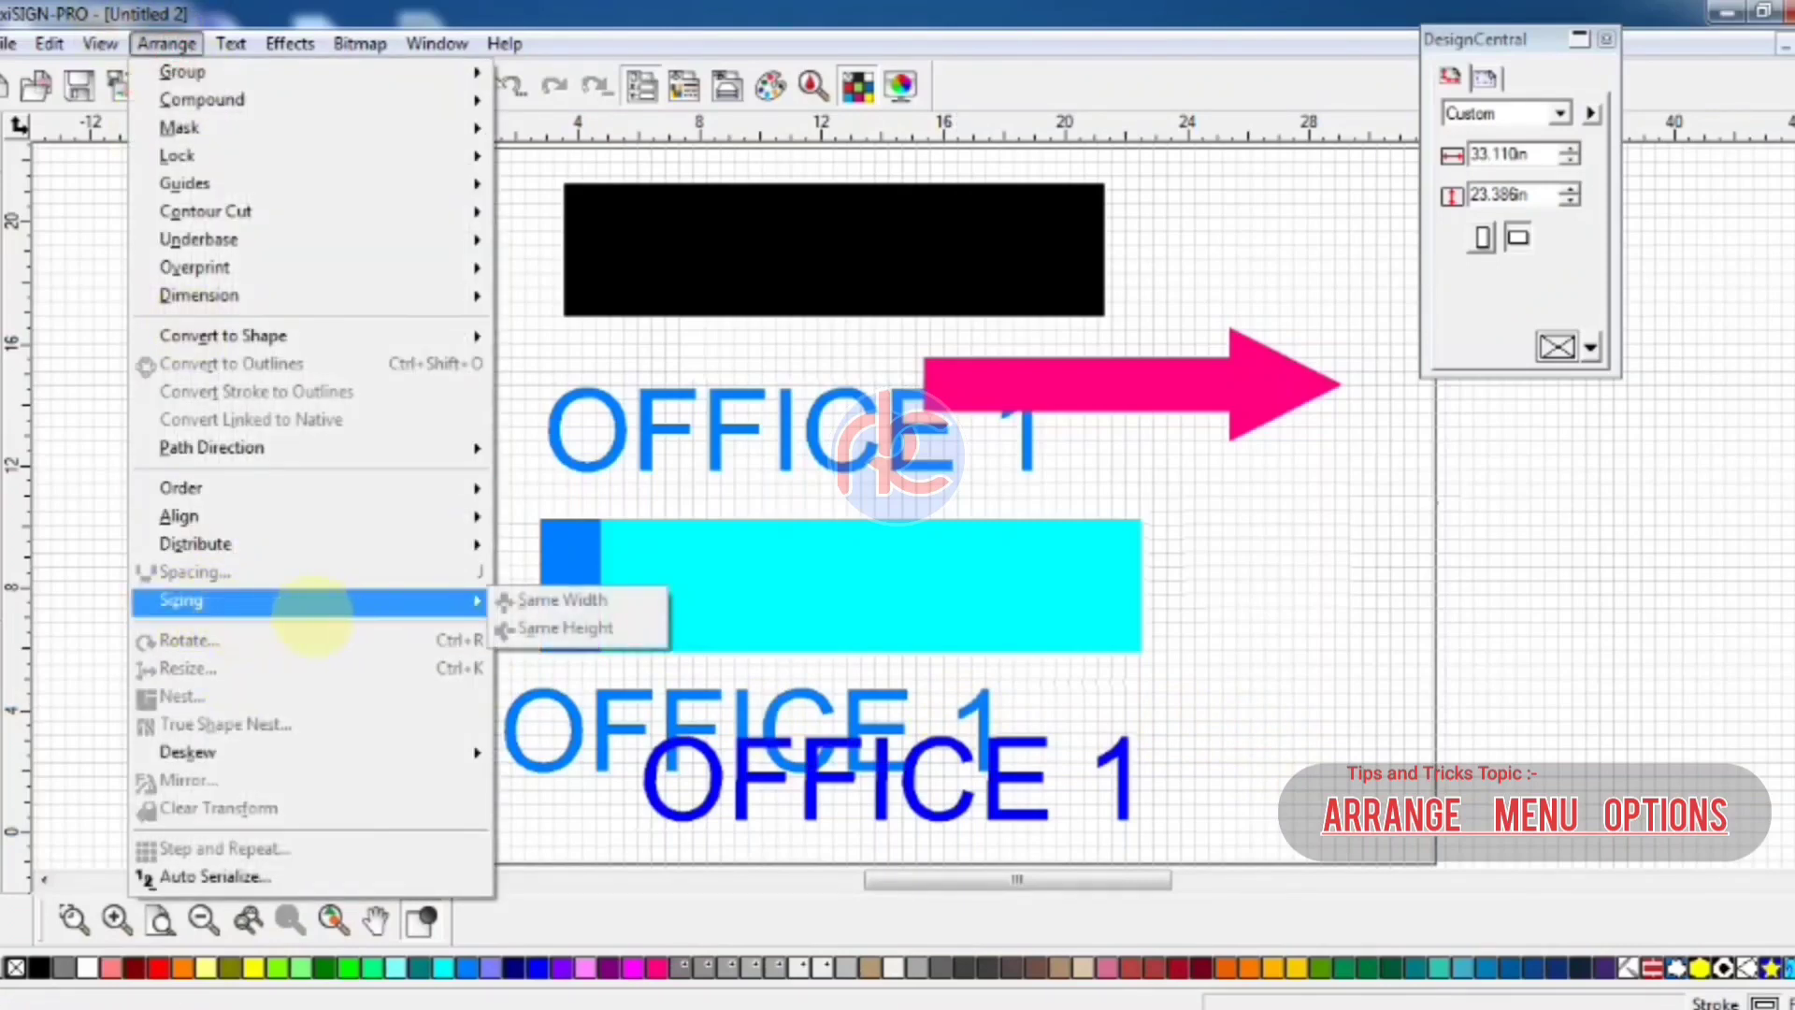
Shrink the lower light blue OFFICE 1 copy to about 11.34 × 1.97 in and place it between the cyan rectangle and the dark blue text
{"action": "left_click", "coordinate": [601, 718]}
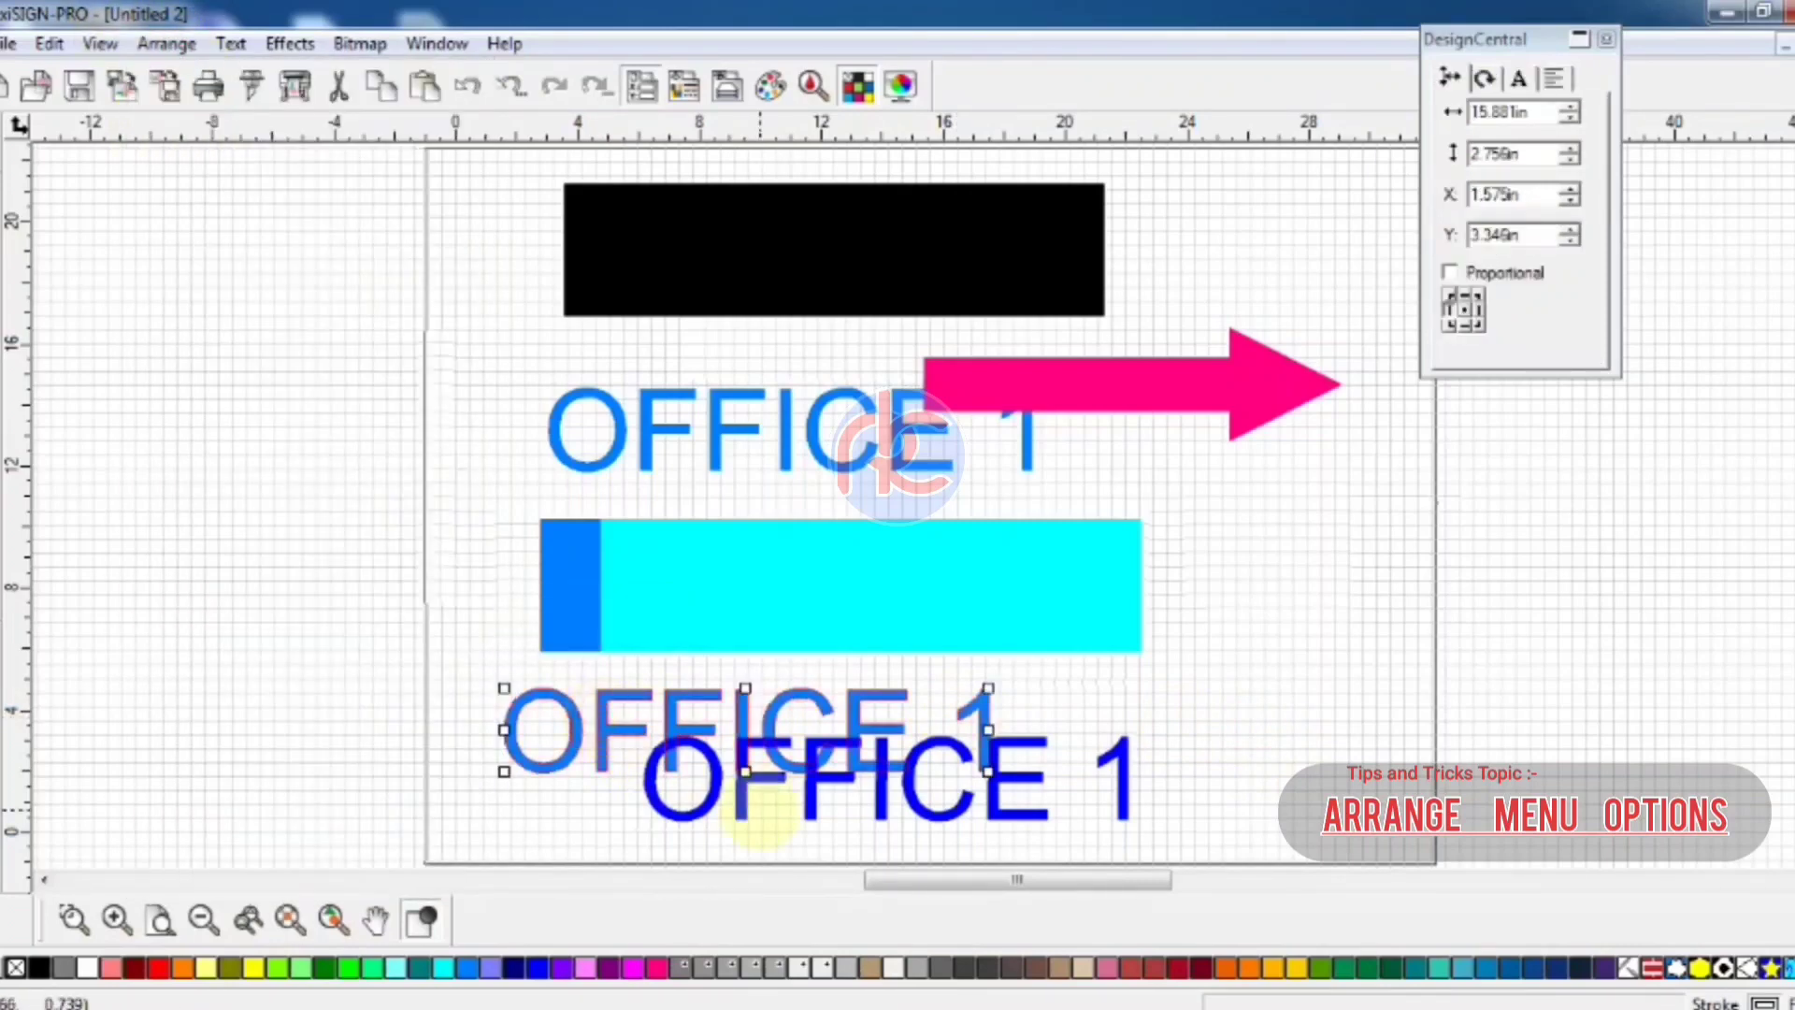
{"action": "left_click_drag", "start_coordinate": [678, 712], "coordinate": [388, 663]}
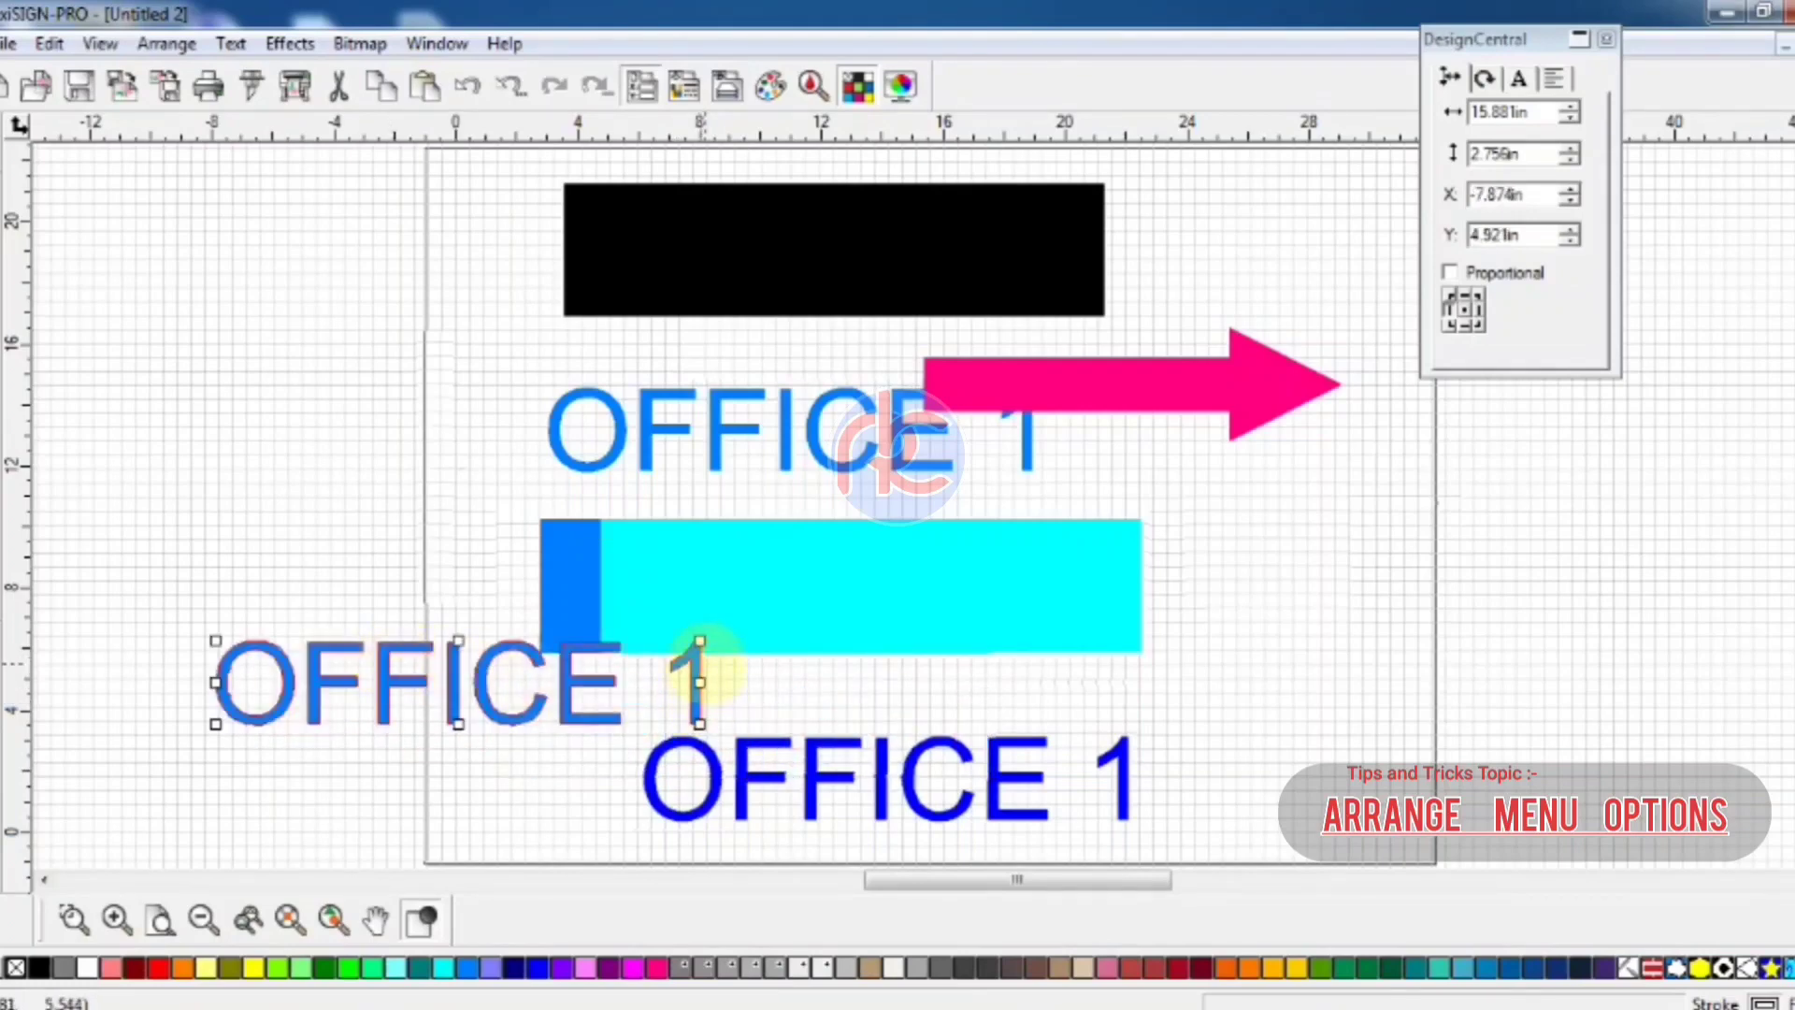
{"action": "left_click_drag", "start_coordinate": [700, 642], "coordinate": [561, 664]}
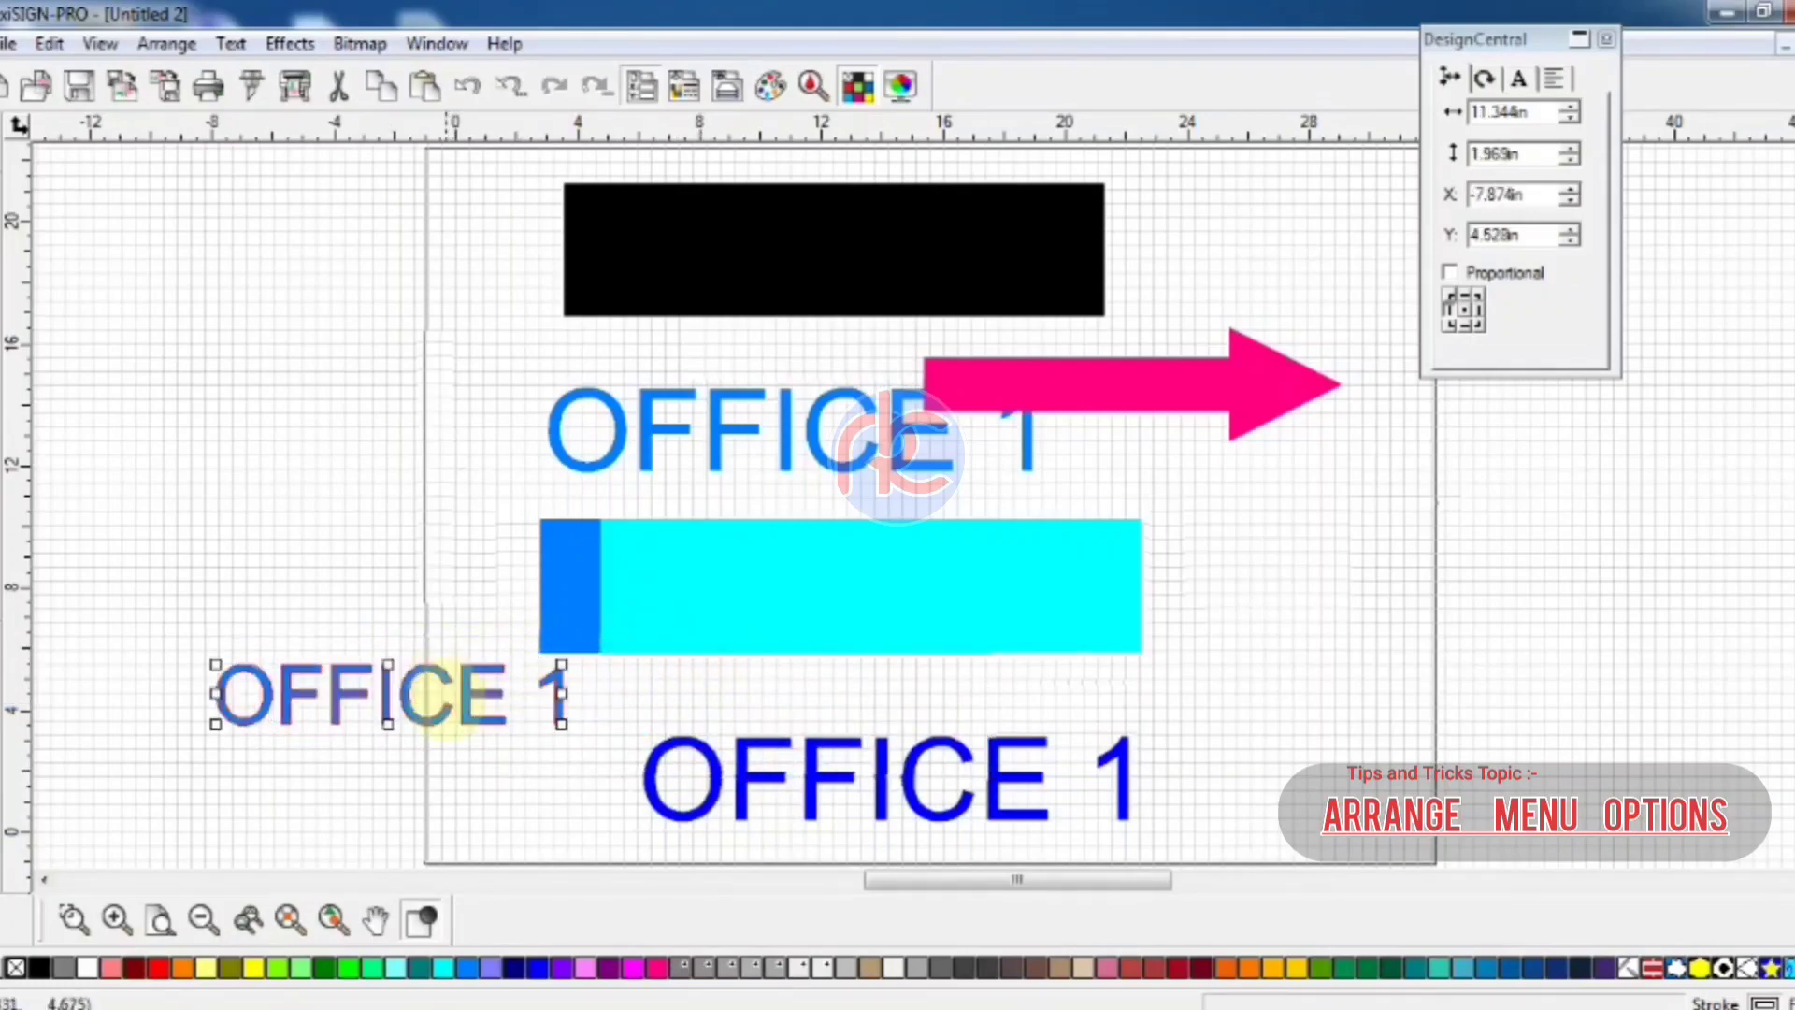
{"action": "left_click_drag", "start_coordinate": [449, 690], "coordinate": [951, 689]}
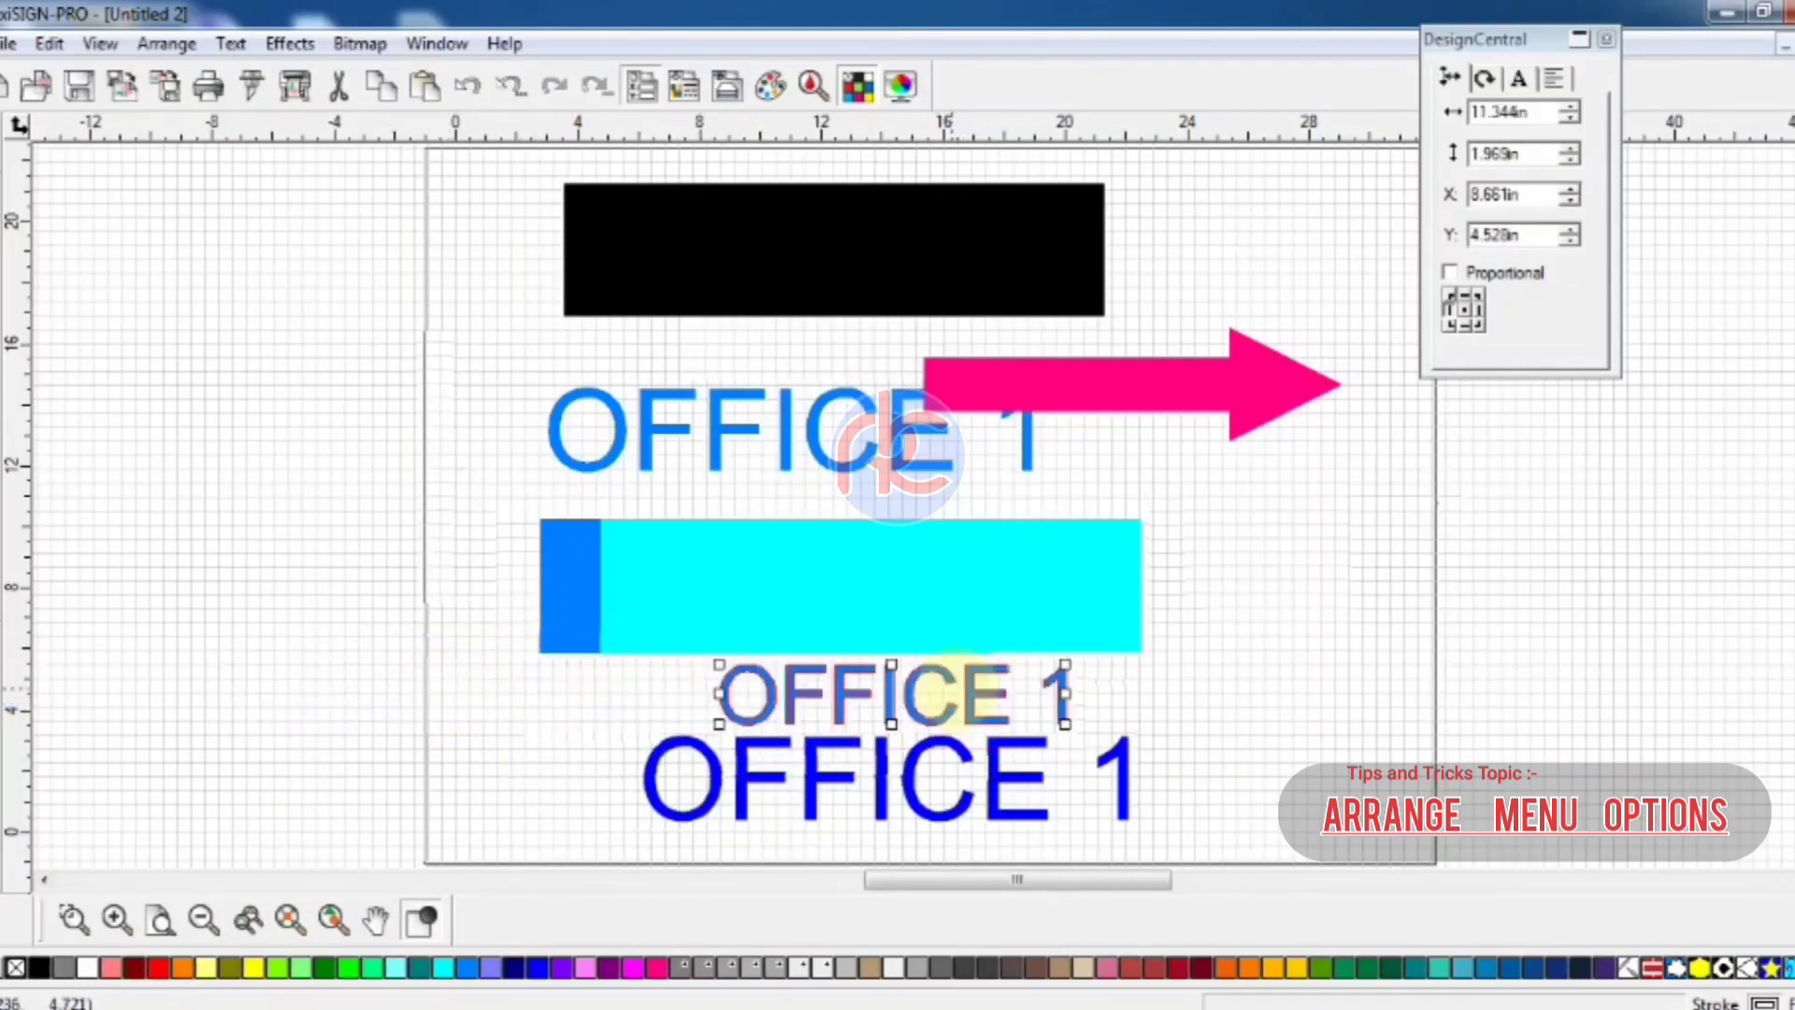
Recolor the smaller OFFICE 1 text magenta
{"action": "scroll", "coordinate": [1017, 689], "scroll_direction": "down", "scroll_amount": 3}
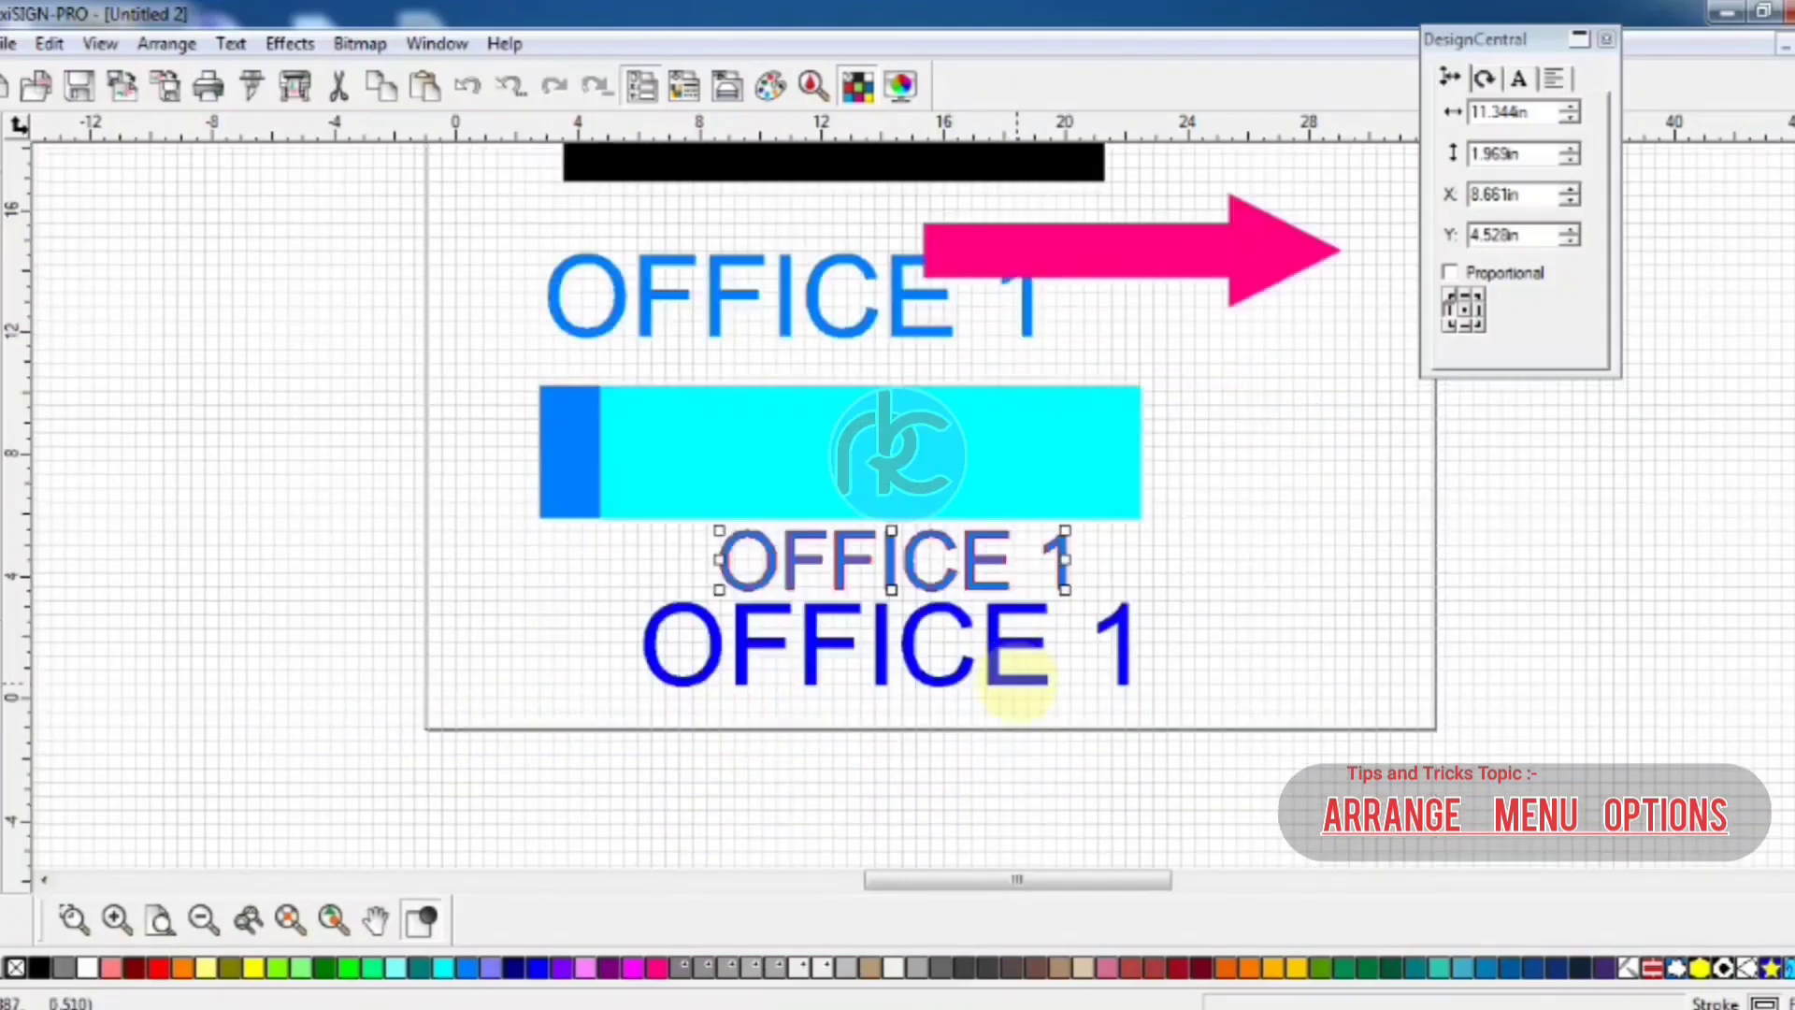
{"action": "scroll", "coordinate": [1017, 689], "scroll_direction": "up", "scroll_amount": 5}
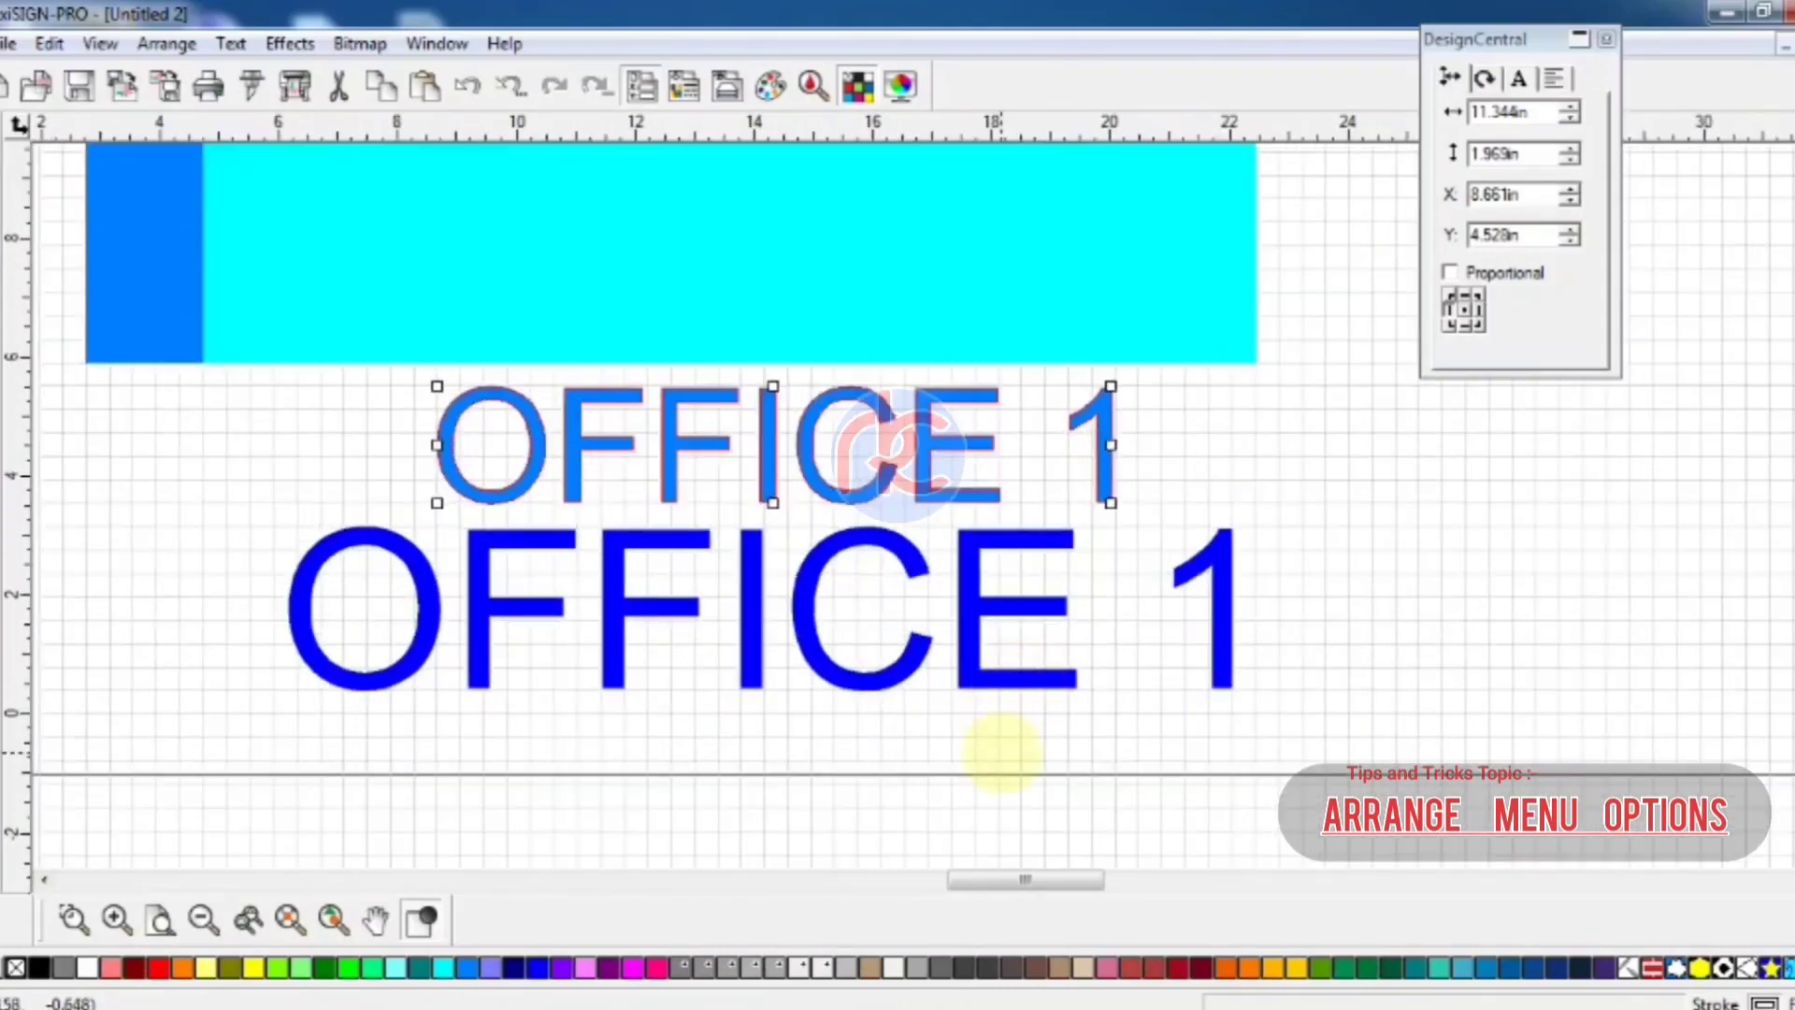
{"action": "left_click", "coordinate": [633, 968]}
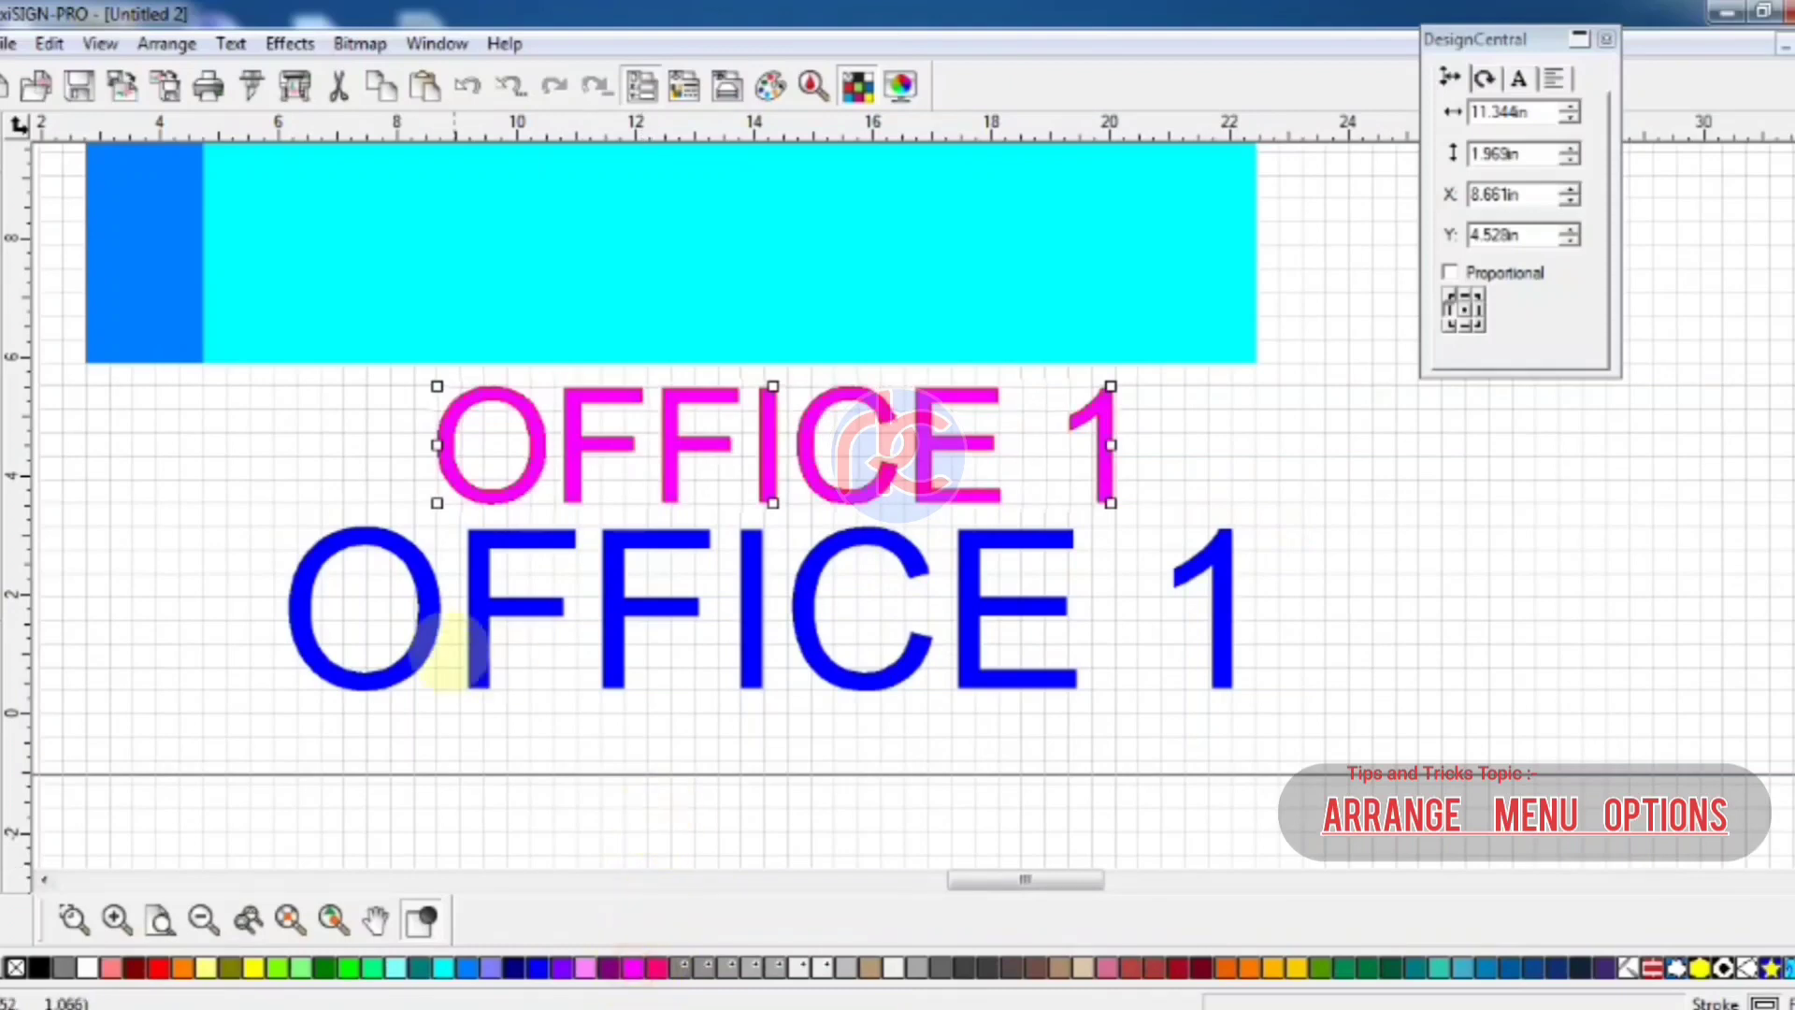
Match the magenta OFFICE 1 text's width to the dark blue text using the Same Width sizing option
{"action": "left_click", "coordinate": [351, 706]}
{"action": "left_click", "coordinate": [452, 440]}
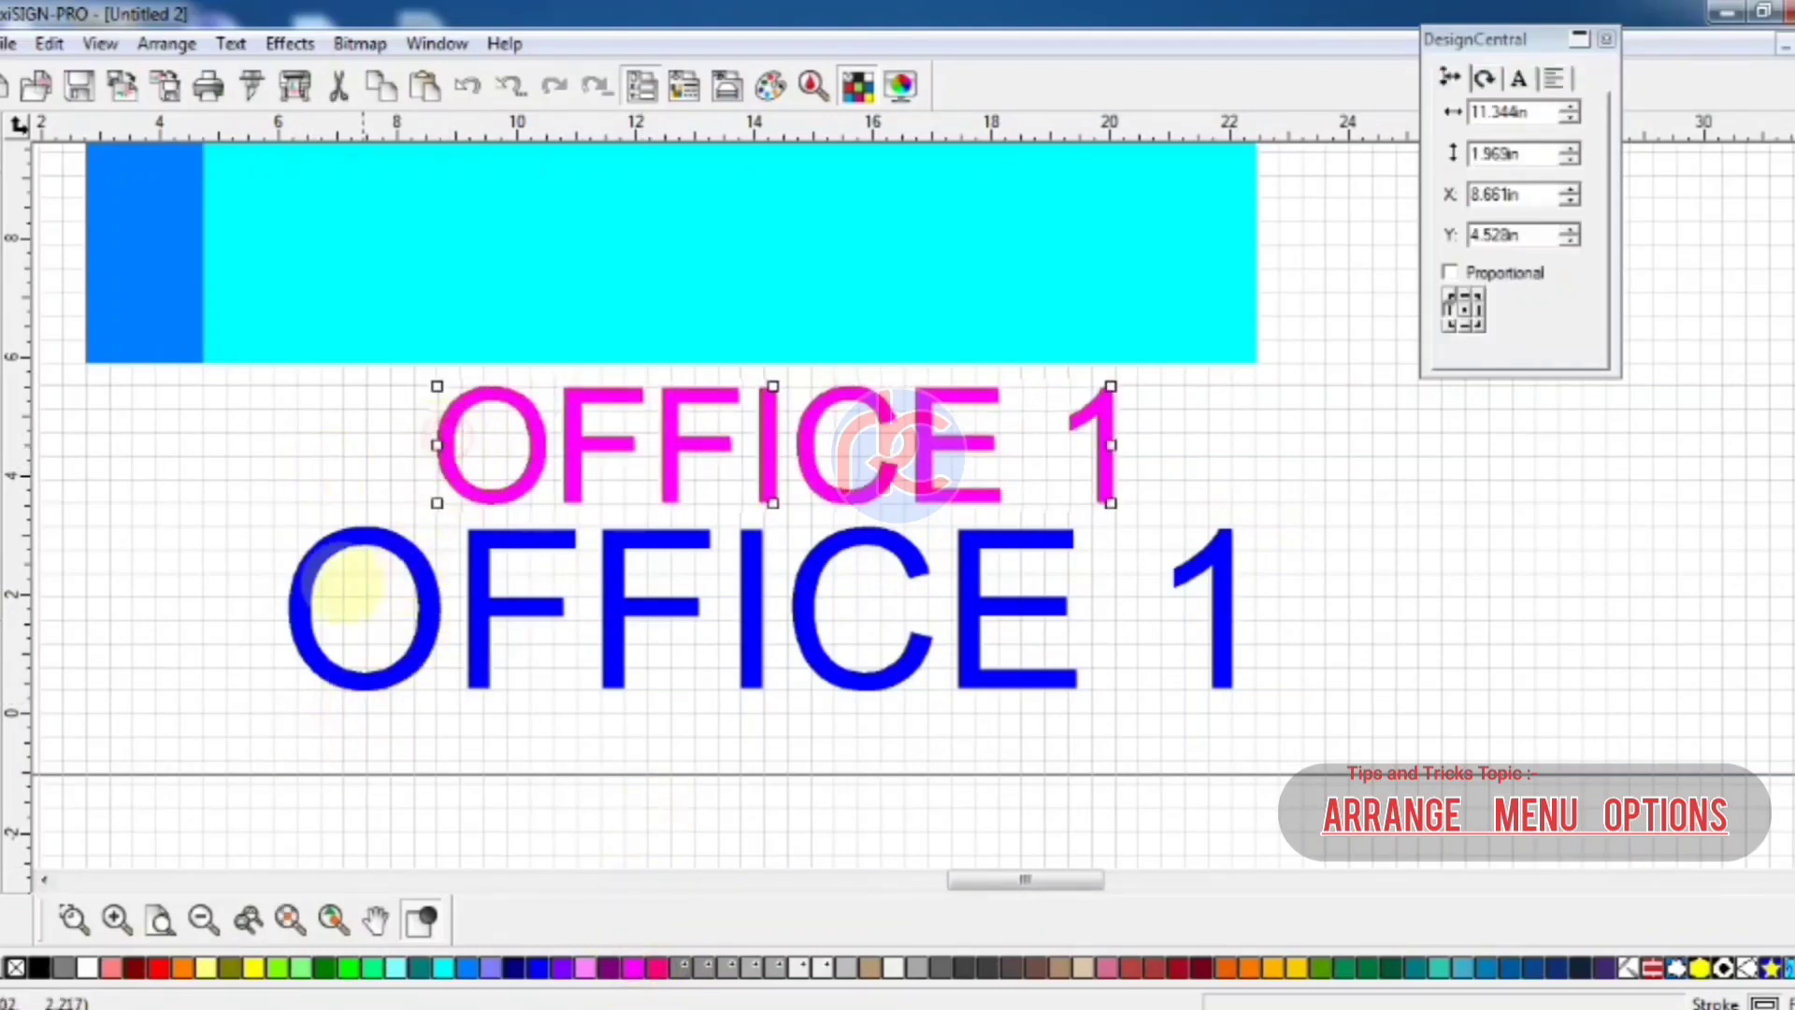
{"action": "left_click", "coordinate": [301, 566]}
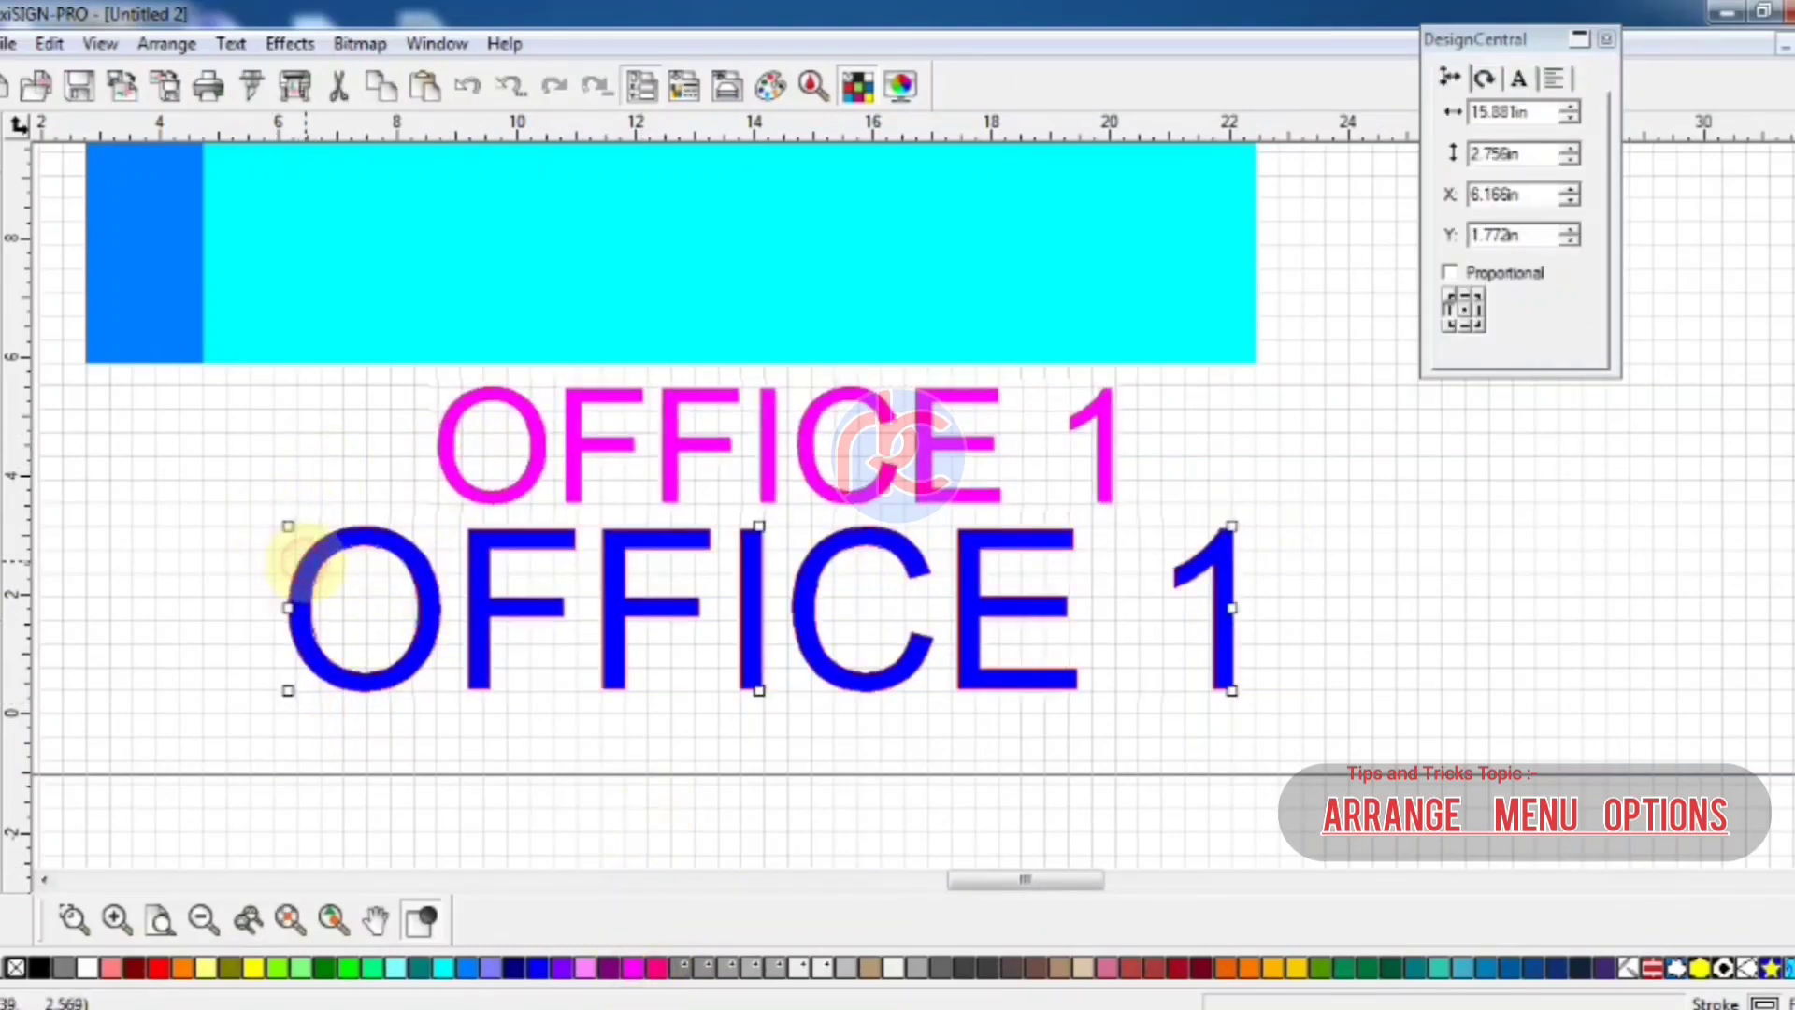
{"action": "left_click", "coordinate": [452, 438], "text": "shift"}
{"action": "left_click", "coordinate": [166, 44]}
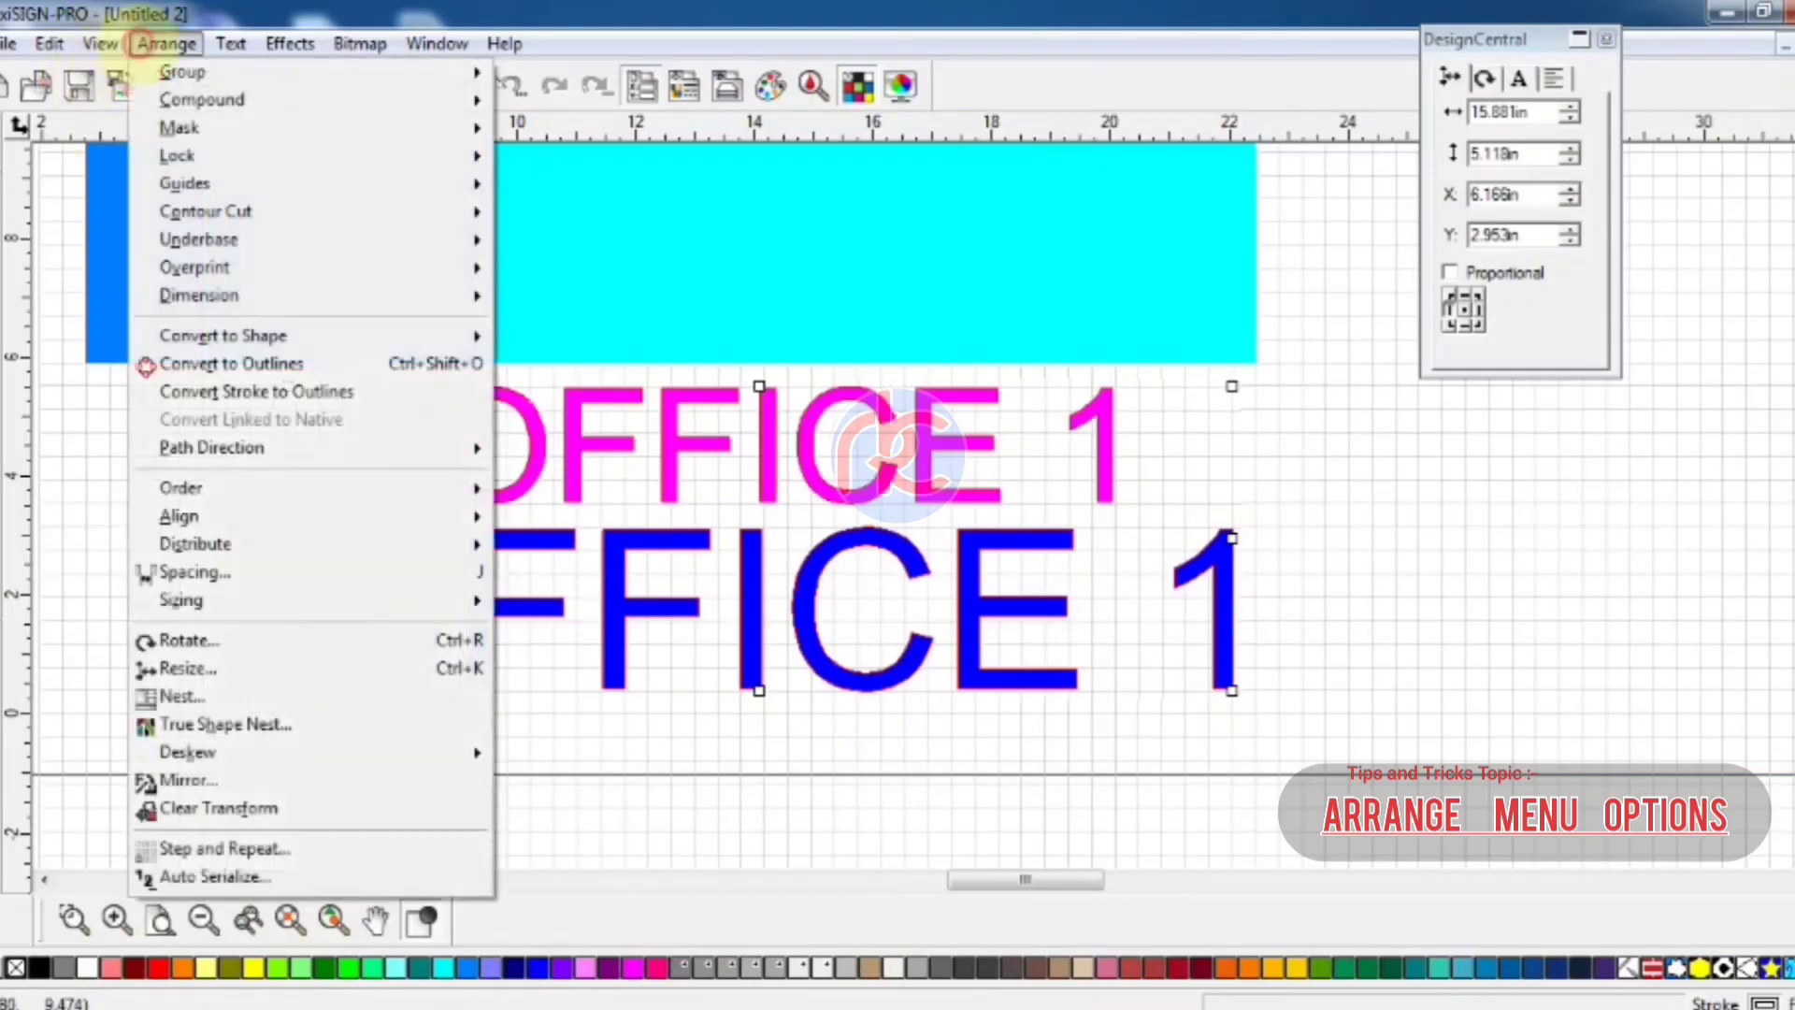
{"action": "mouse_move", "coordinate": [182, 602]}
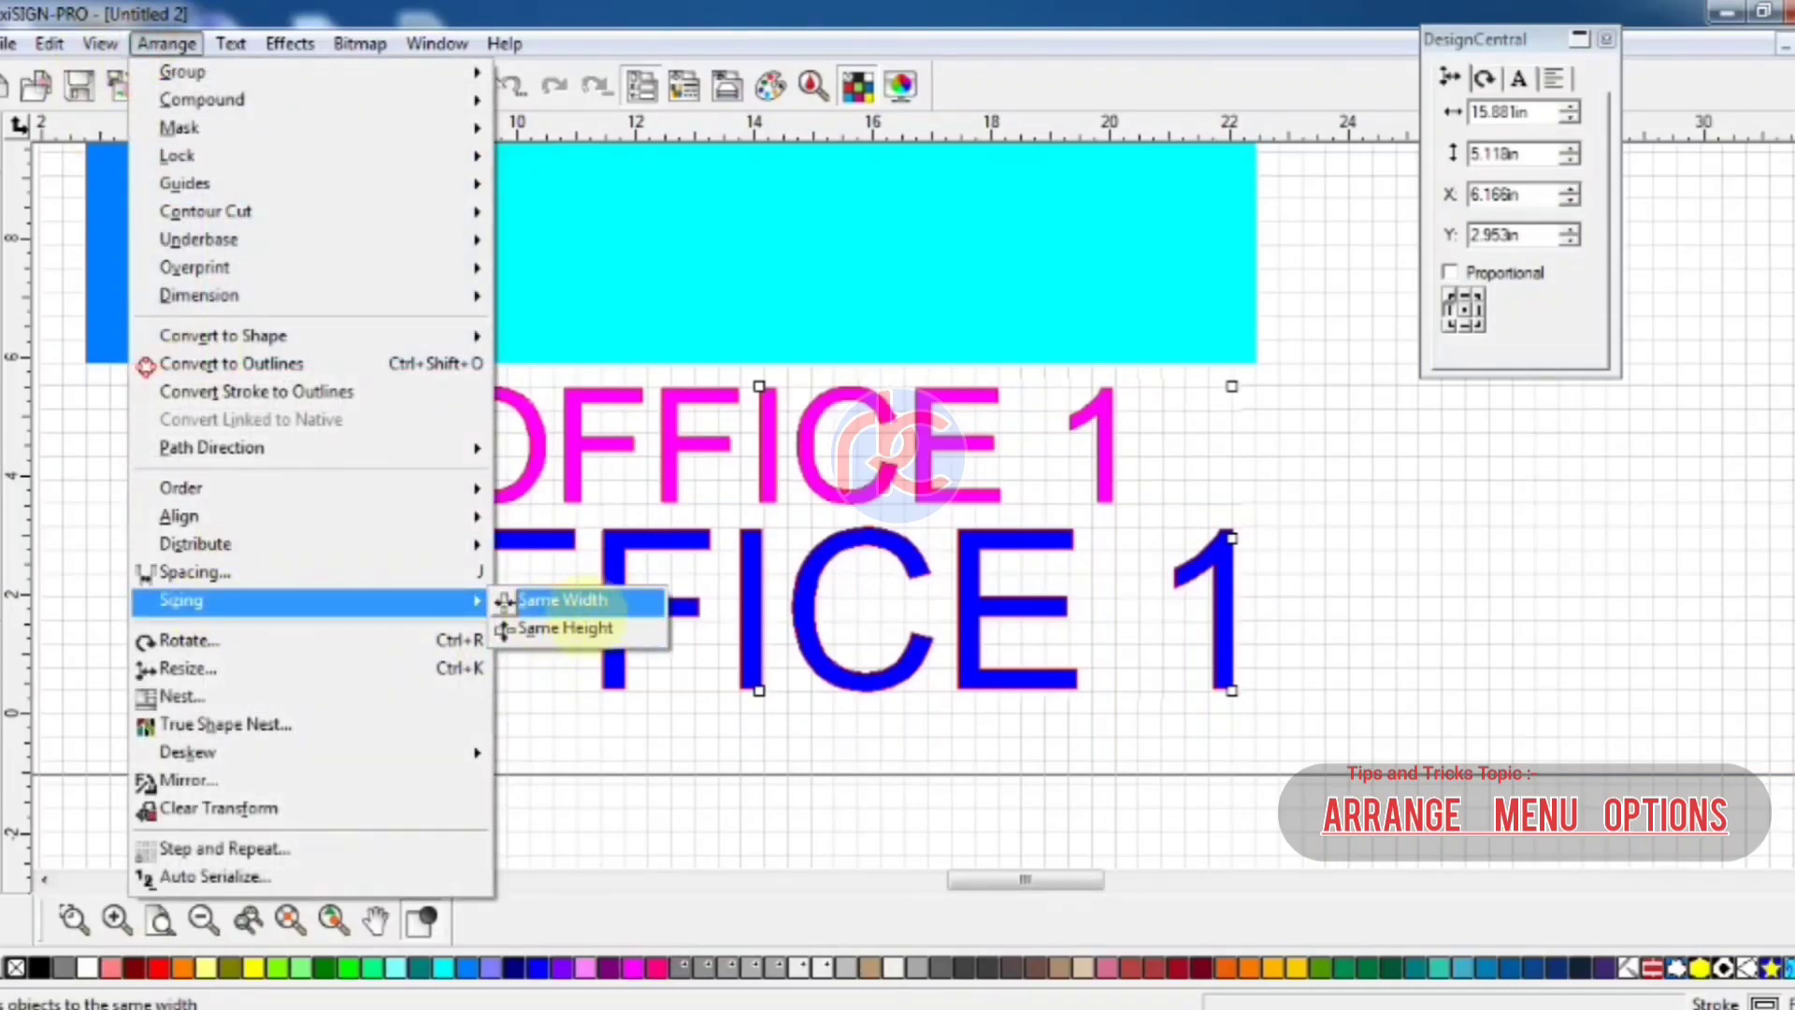
{"action": "left_click", "coordinate": [561, 600]}
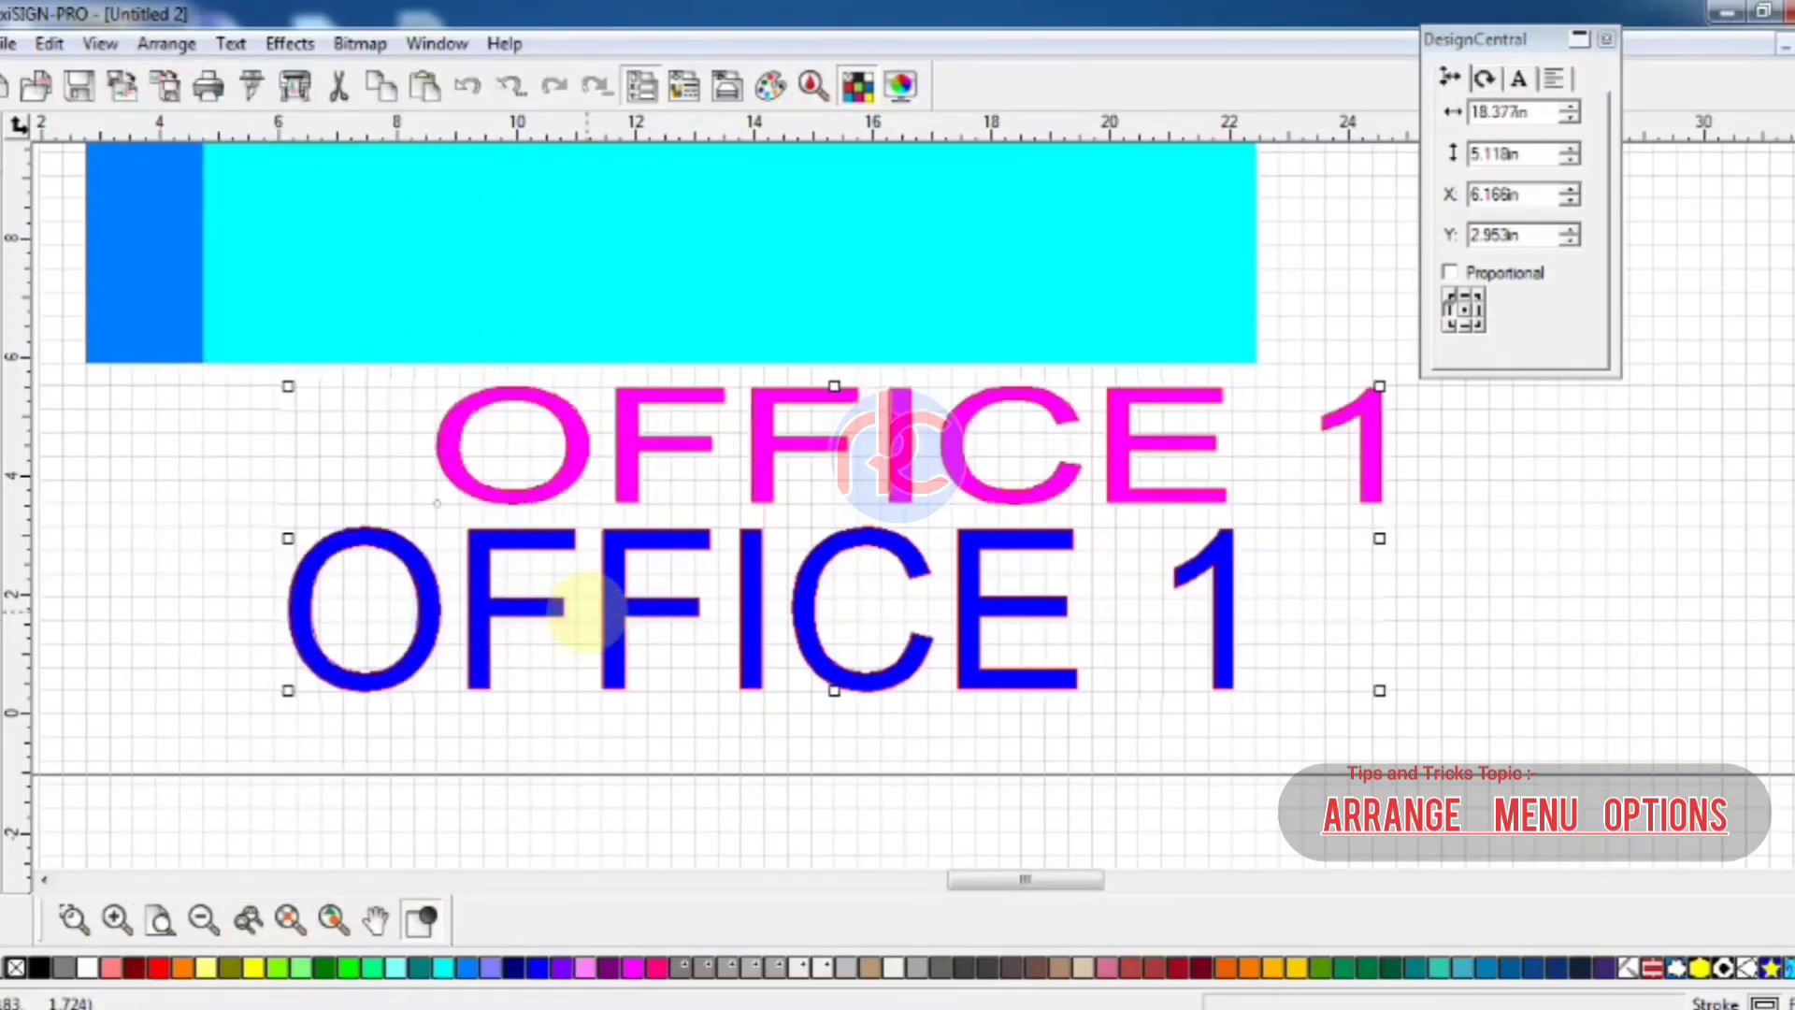
Center the magenta OFFICE 1 text on the dark blue text in both directions and bring it to the front
{"action": "left_click", "coordinate": [580, 607]}
{"action": "left_click_drag", "start_coordinate": [580, 607], "coordinate": [612, 623]}
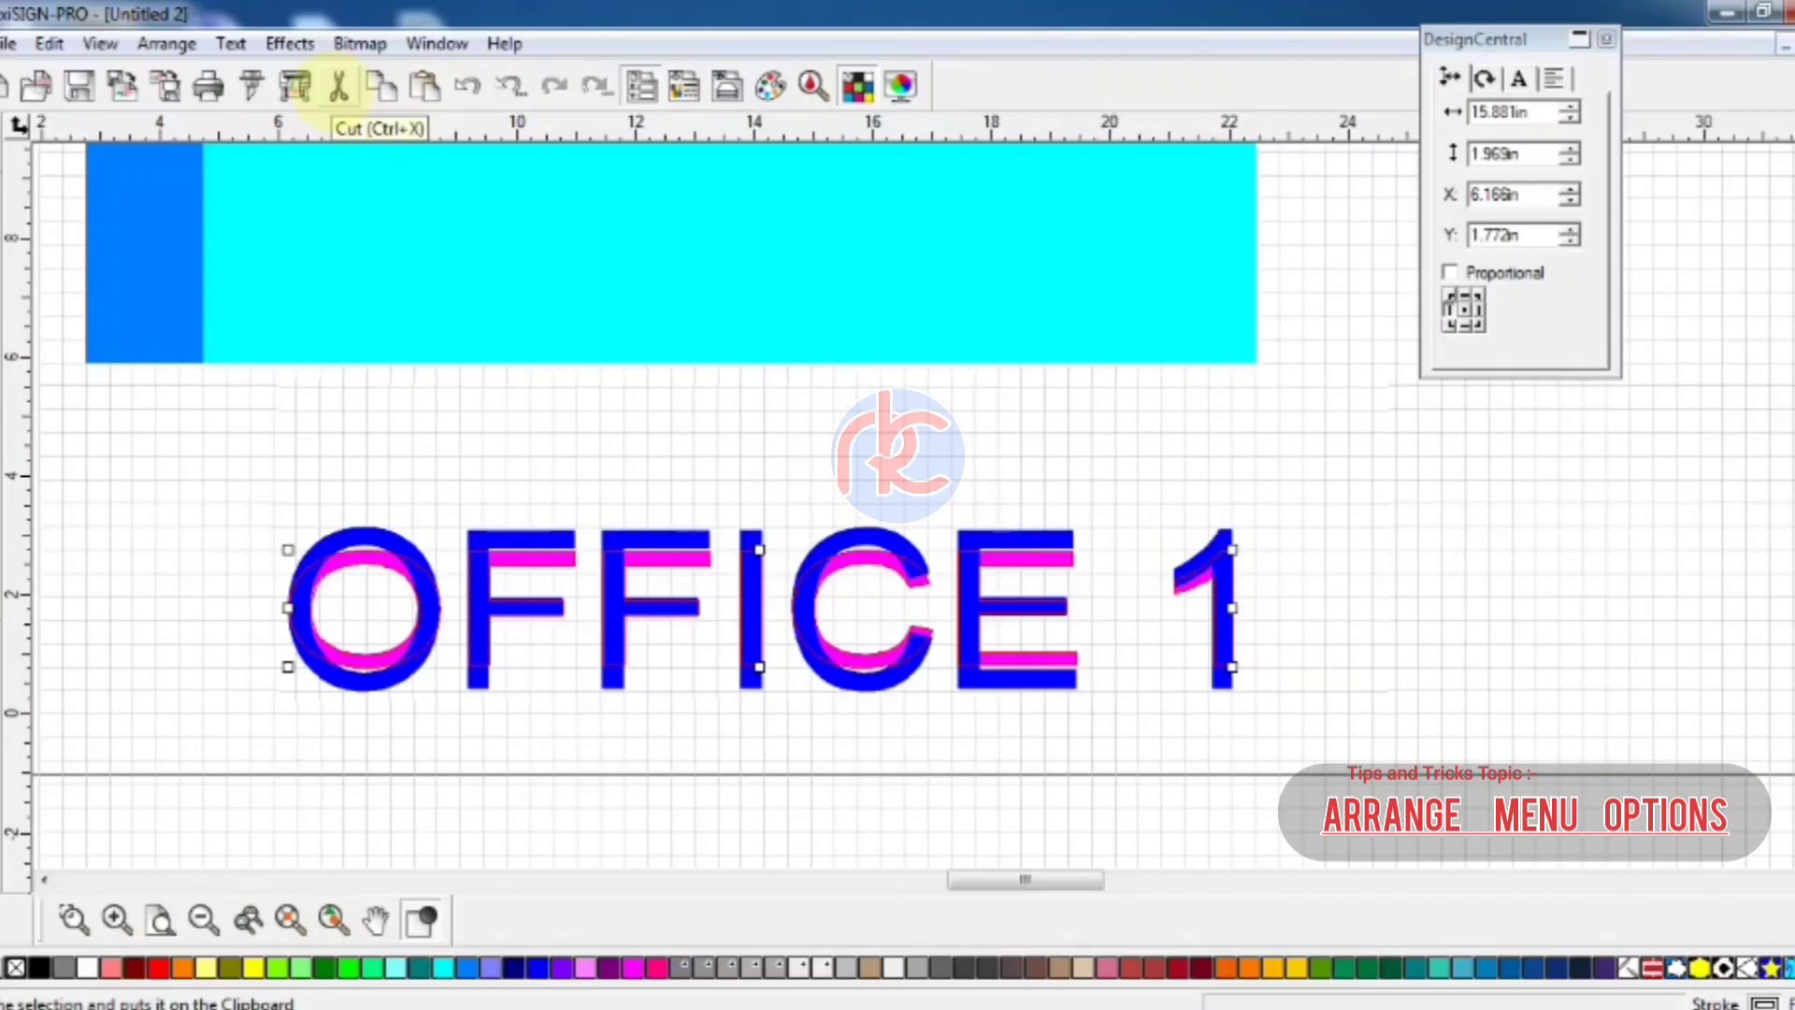
{"action": "left_click", "coordinate": [336, 89]}
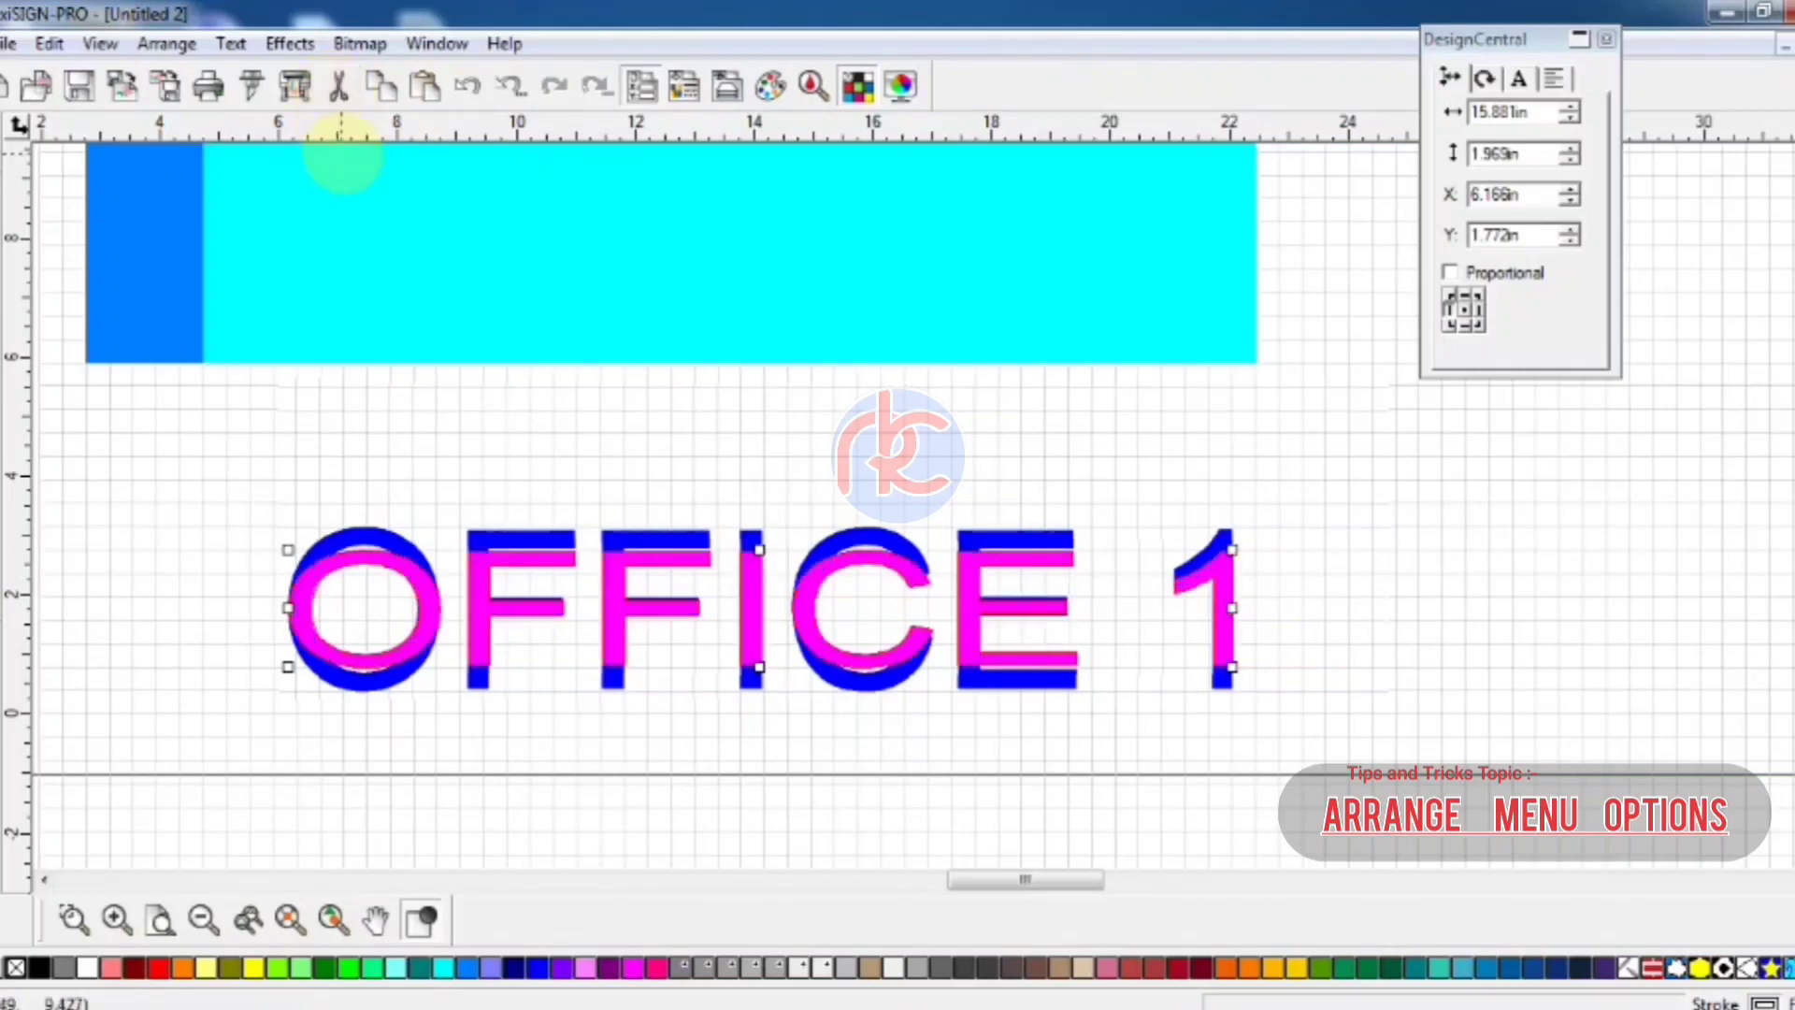
{"action": "left_click", "coordinate": [289, 495]}
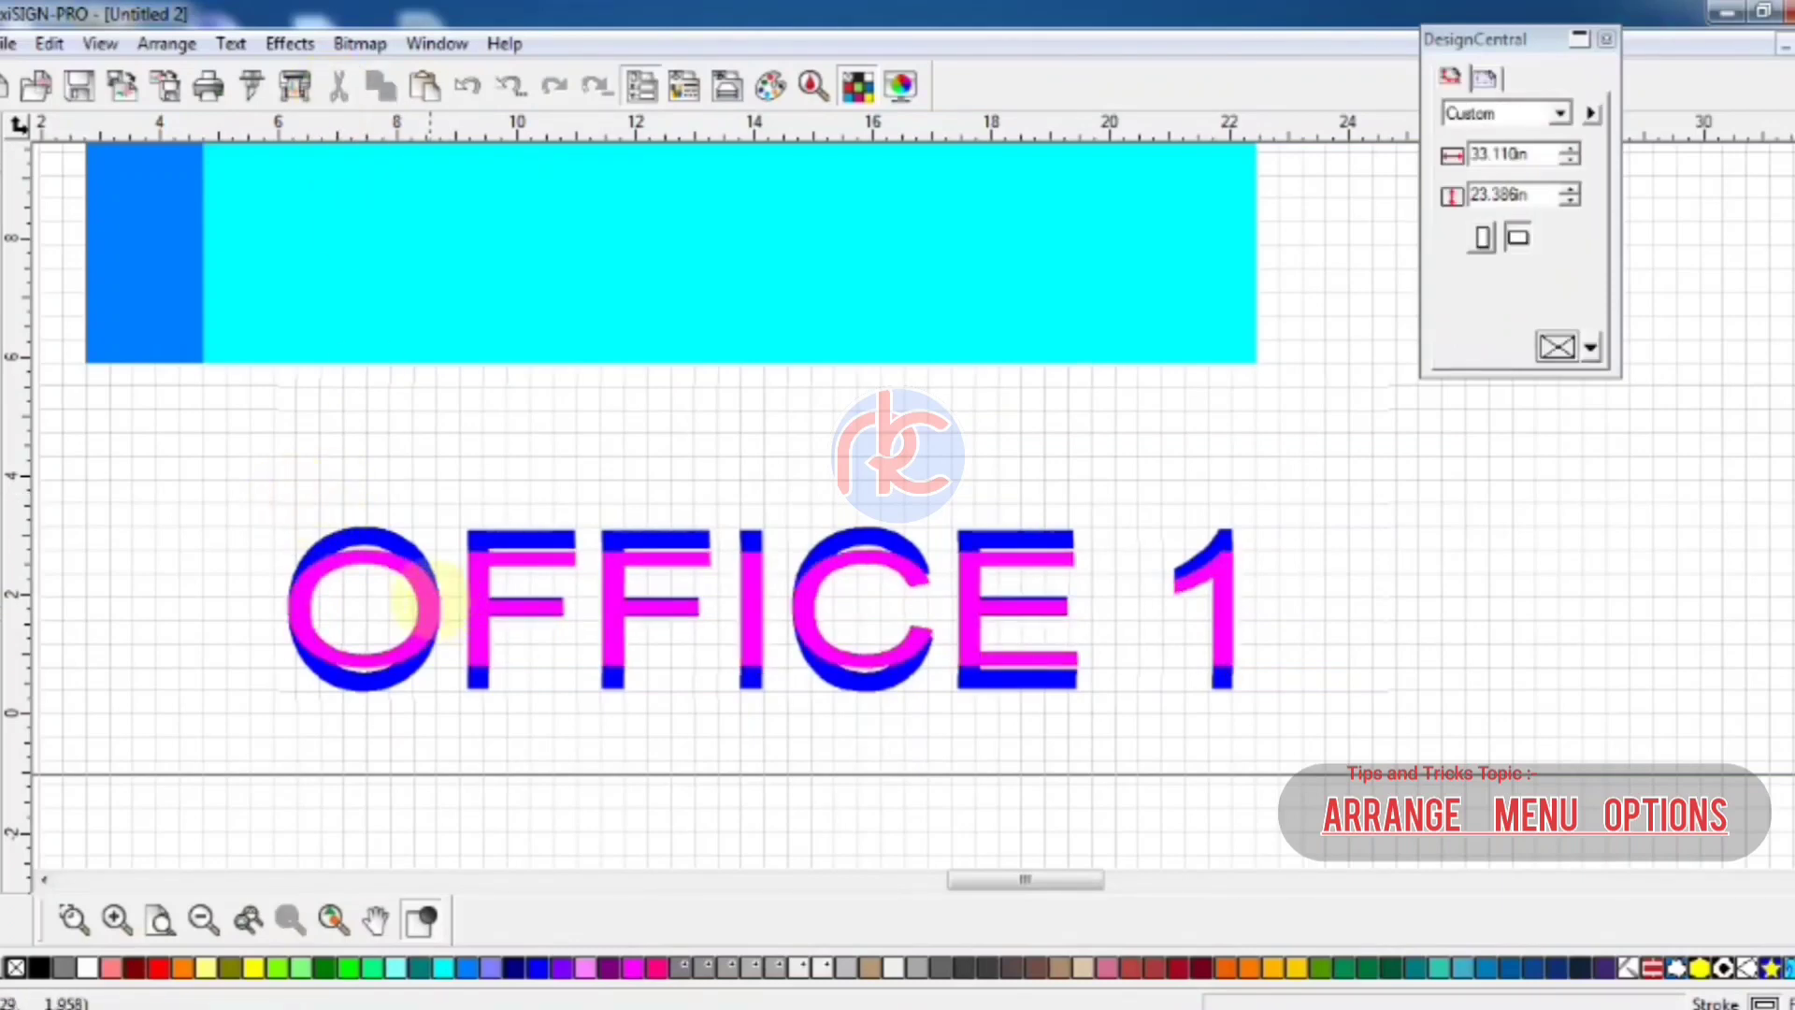
Undo the ordering, centering and Same Width sizing of the magenta OFFICE 1 text after trying to move it above the dark blue text
{"action": "left_click", "coordinate": [378, 542]}
{"action": "left_click_drag", "start_coordinate": [402, 578], "coordinate": [402, 421]}
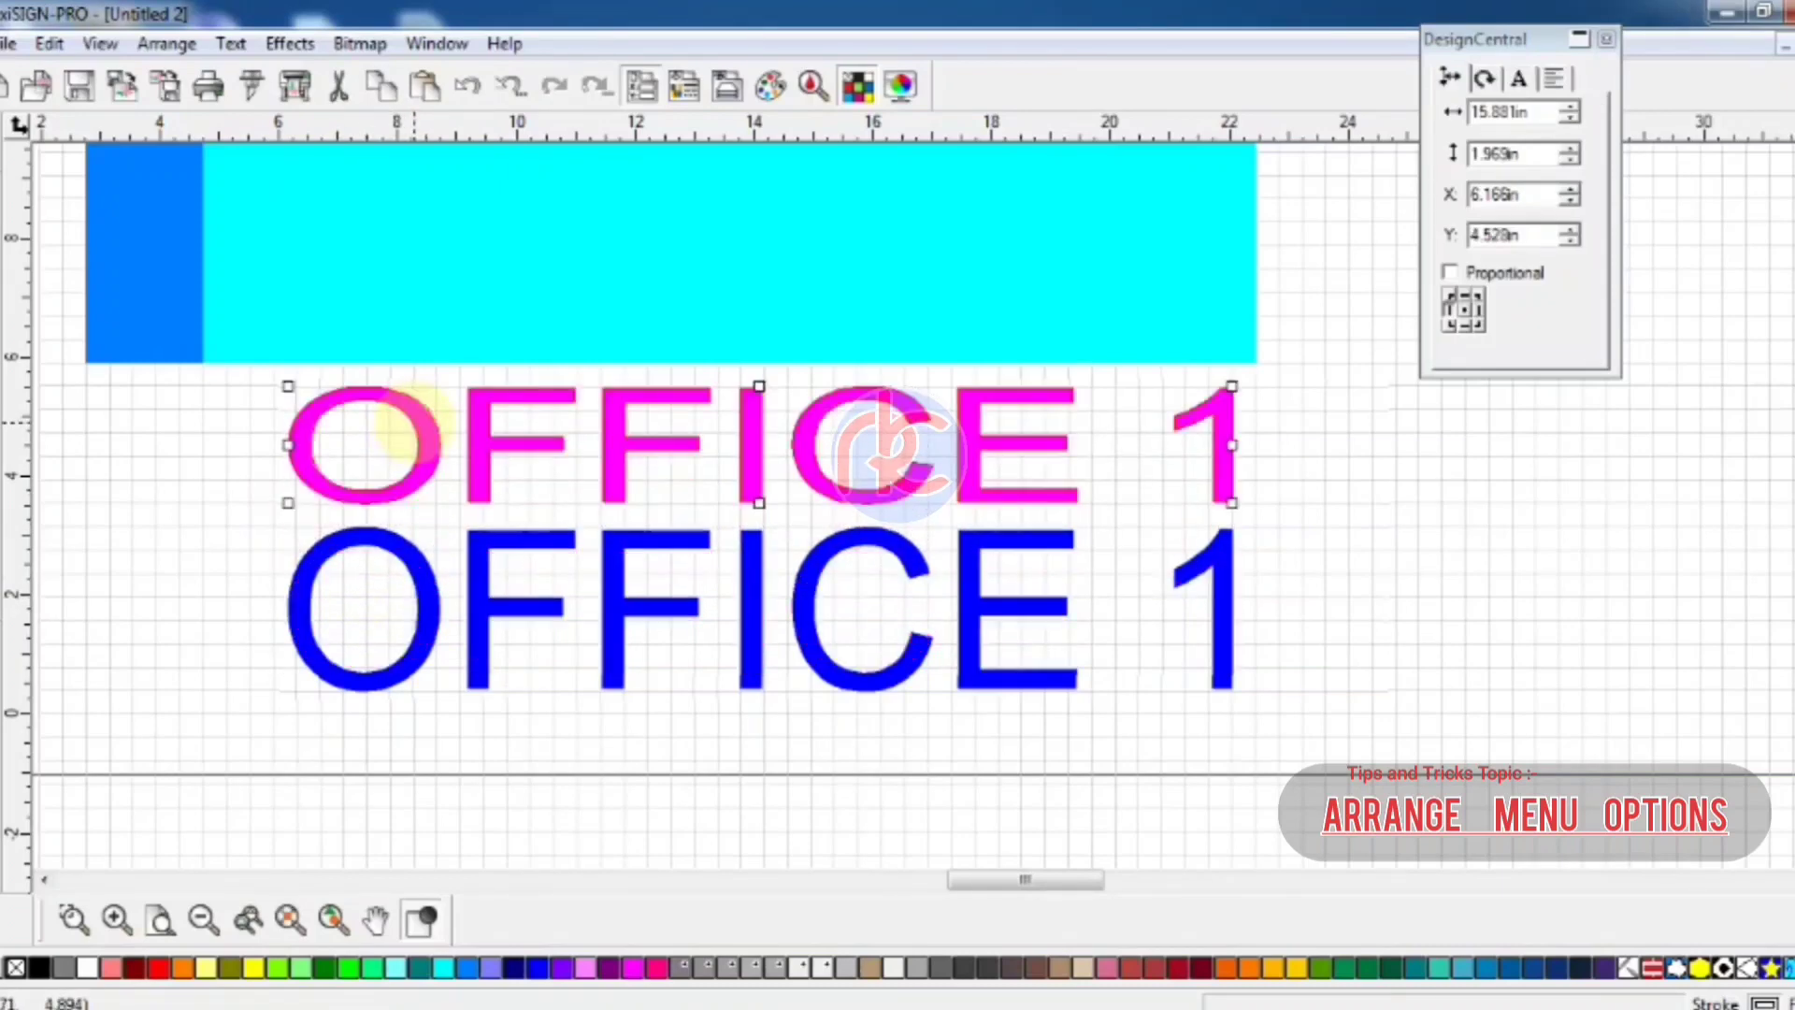
{"action": "left_click", "coordinate": [461, 85]}
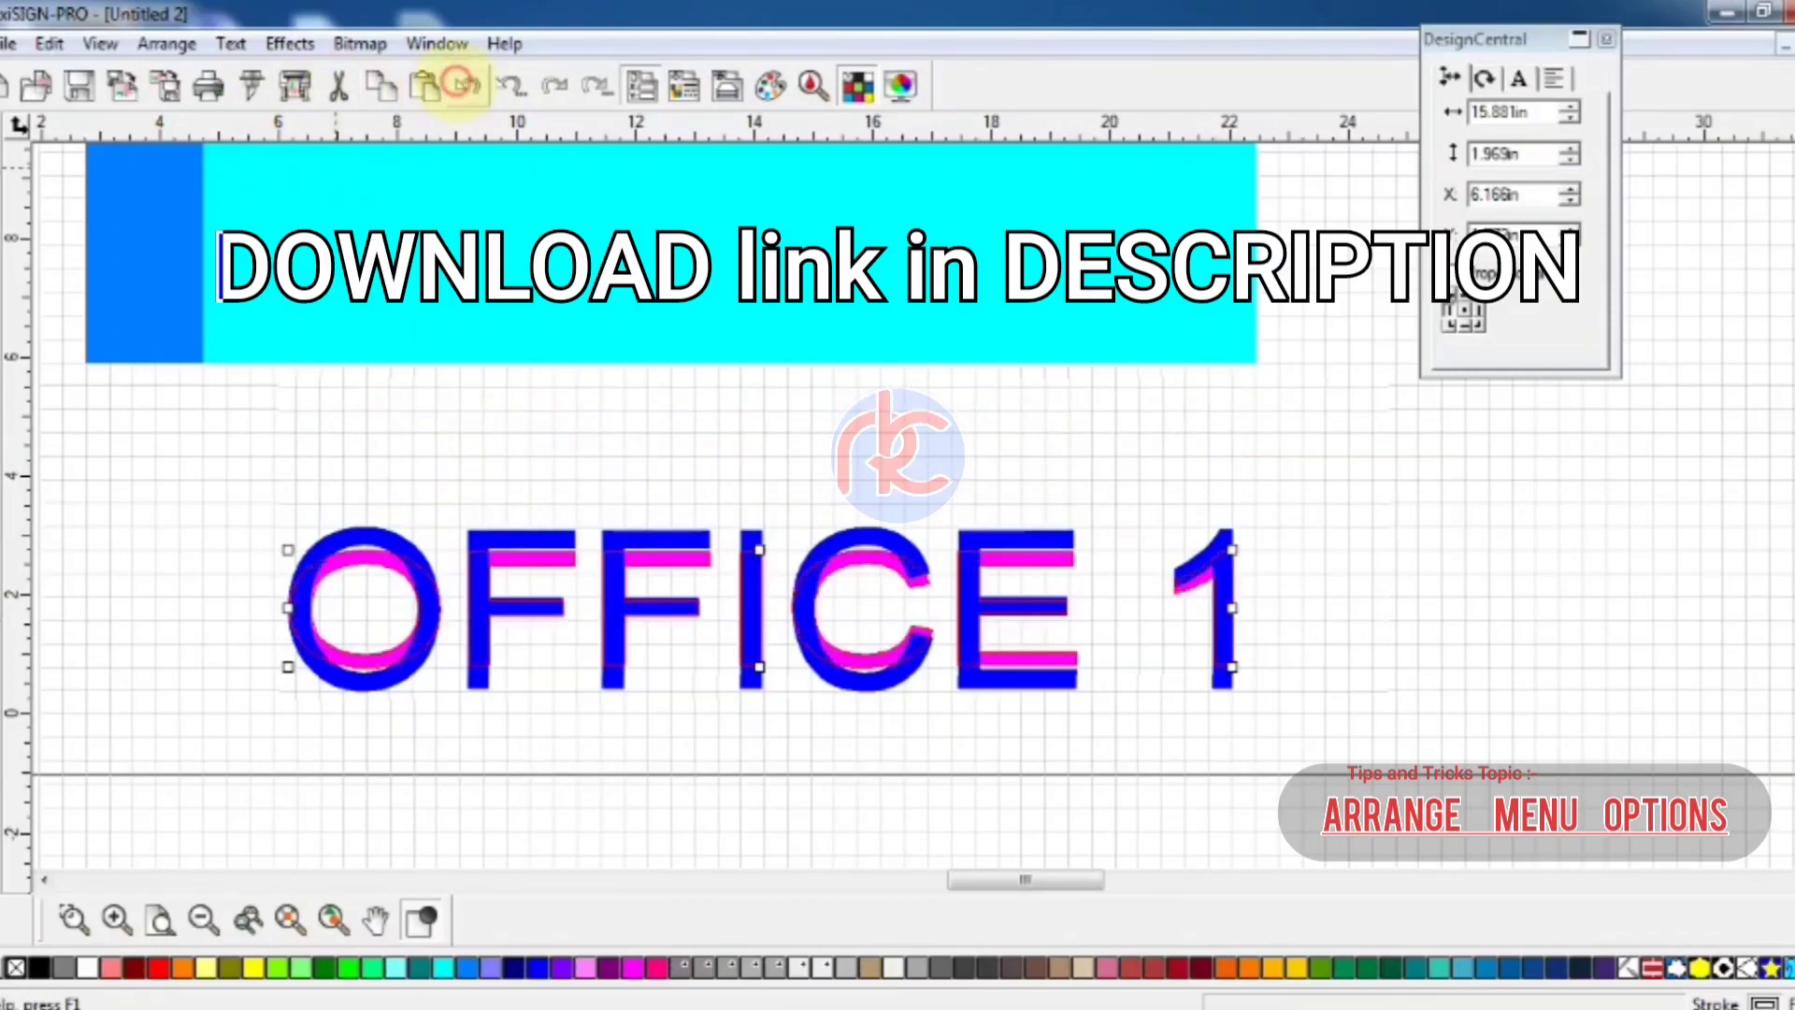
{"action": "left_click", "coordinate": [462, 85]}
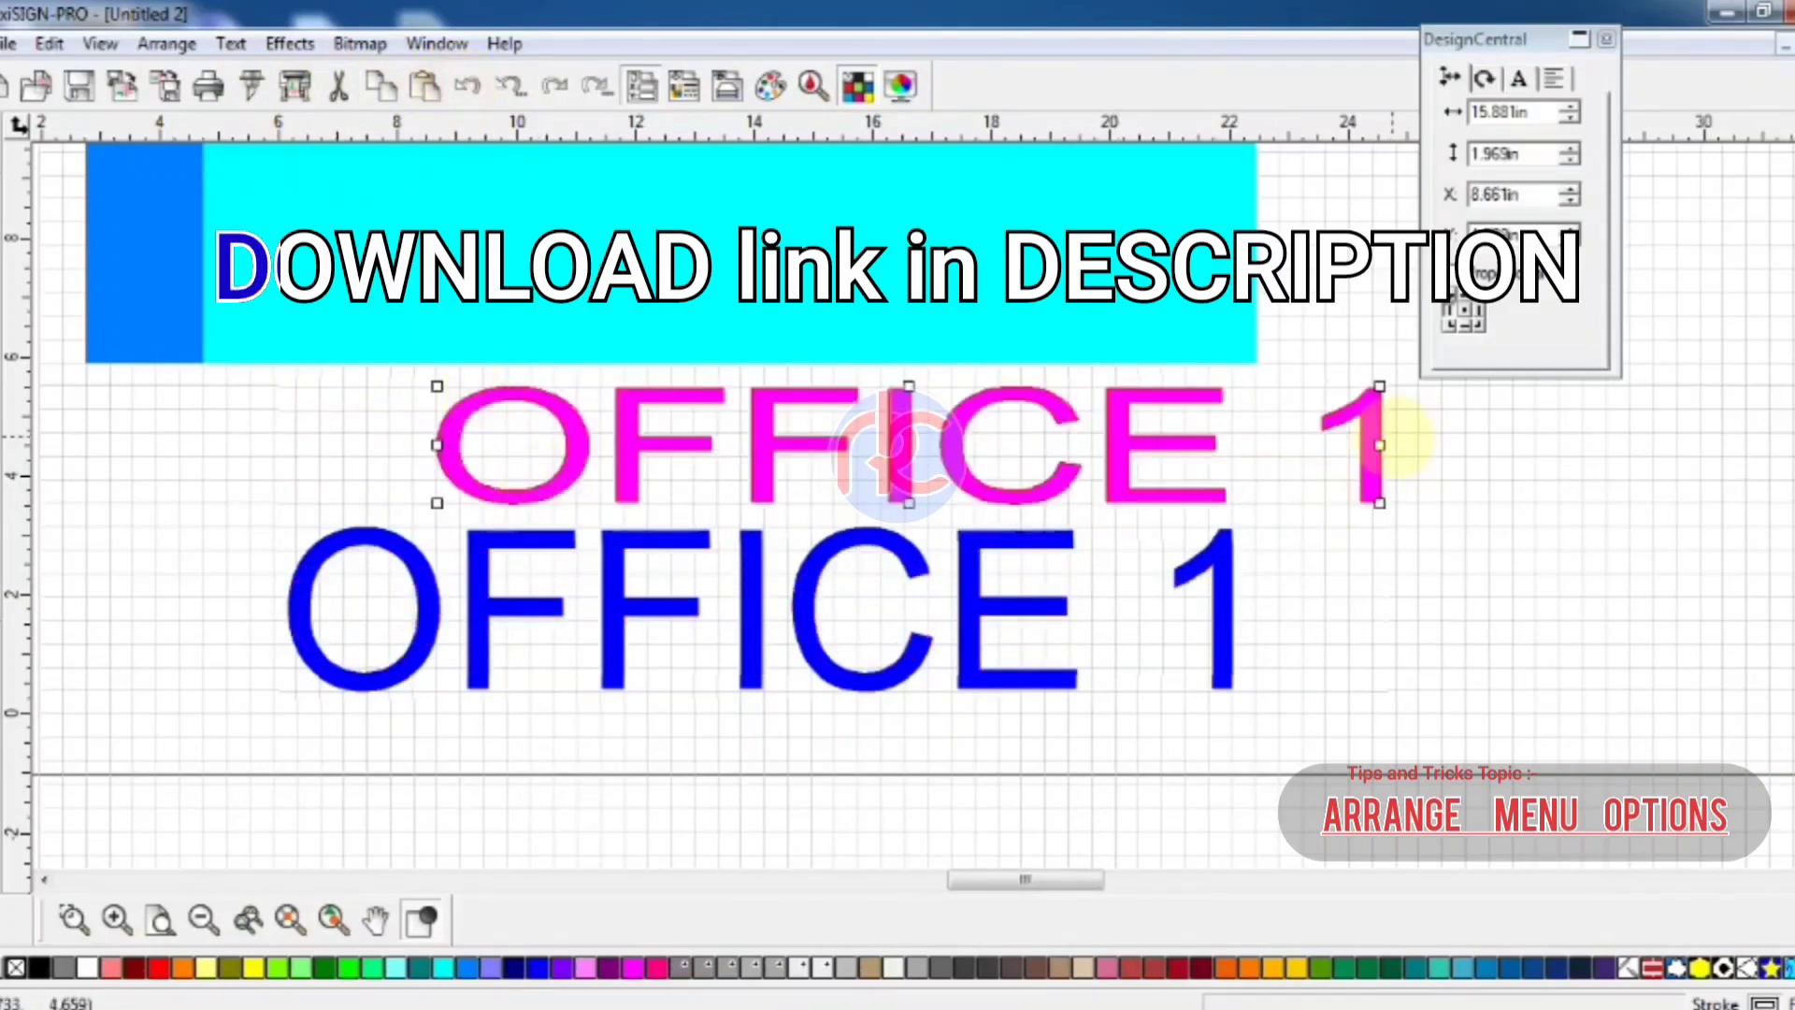
{"action": "left_click", "coordinate": [463, 85]}
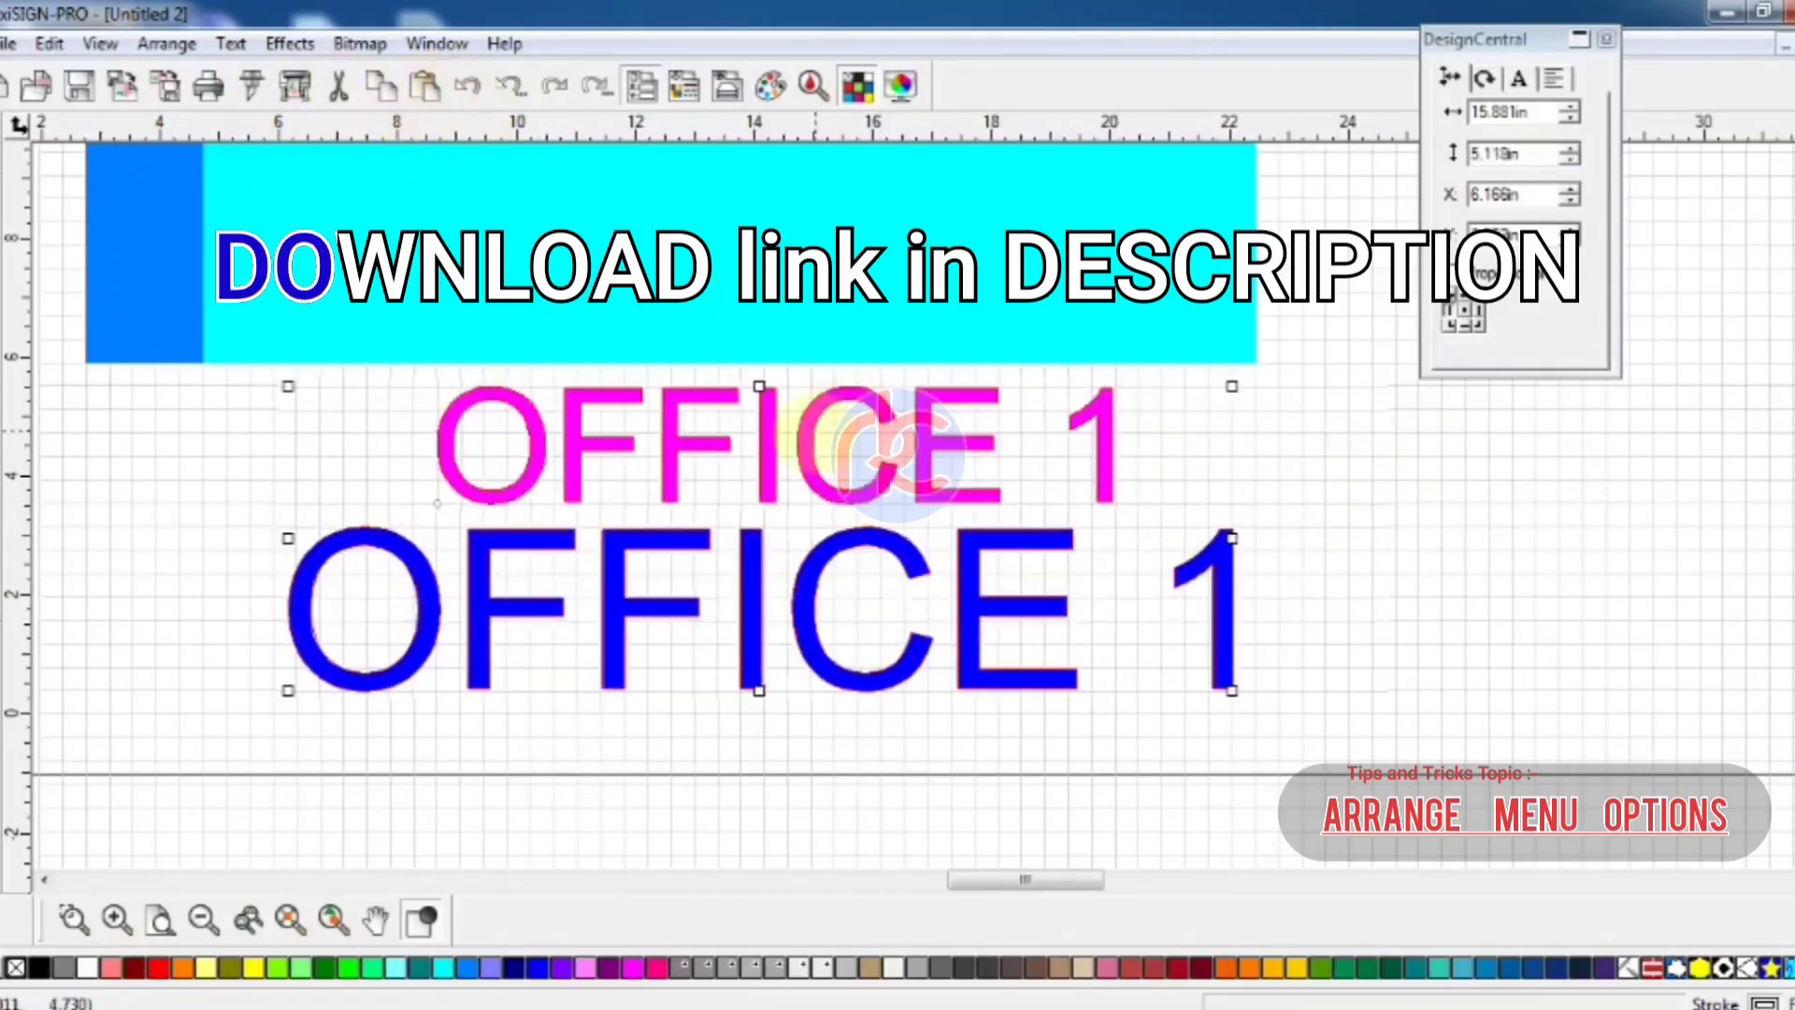
Shift the magenta OFFICE 1 text slightly left and align the dark blue text's left edge to it
{"action": "left_click", "coordinate": [228, 733]}
{"action": "left_click_drag", "start_coordinate": [531, 439], "coordinate": [484, 449]}
{"action": "left_click_drag", "start_coordinate": [265, 733], "coordinate": [1430, 384]}
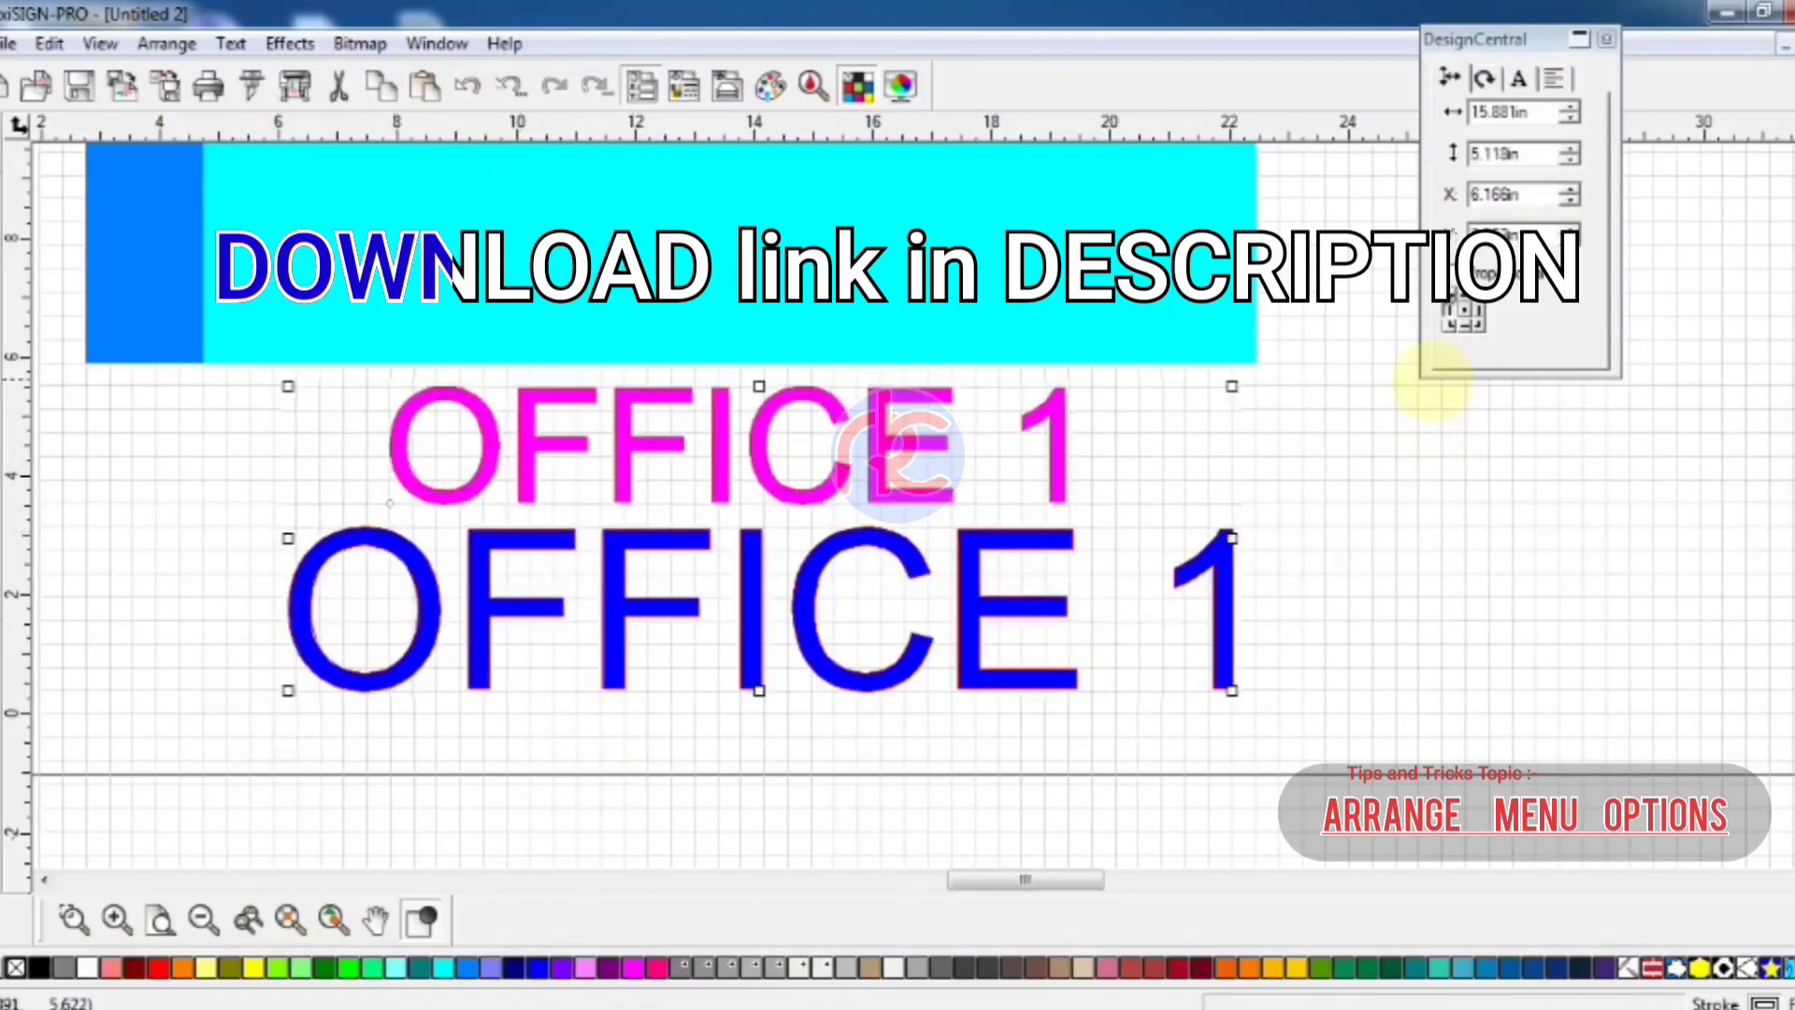
{"action": "key", "text": "l"}
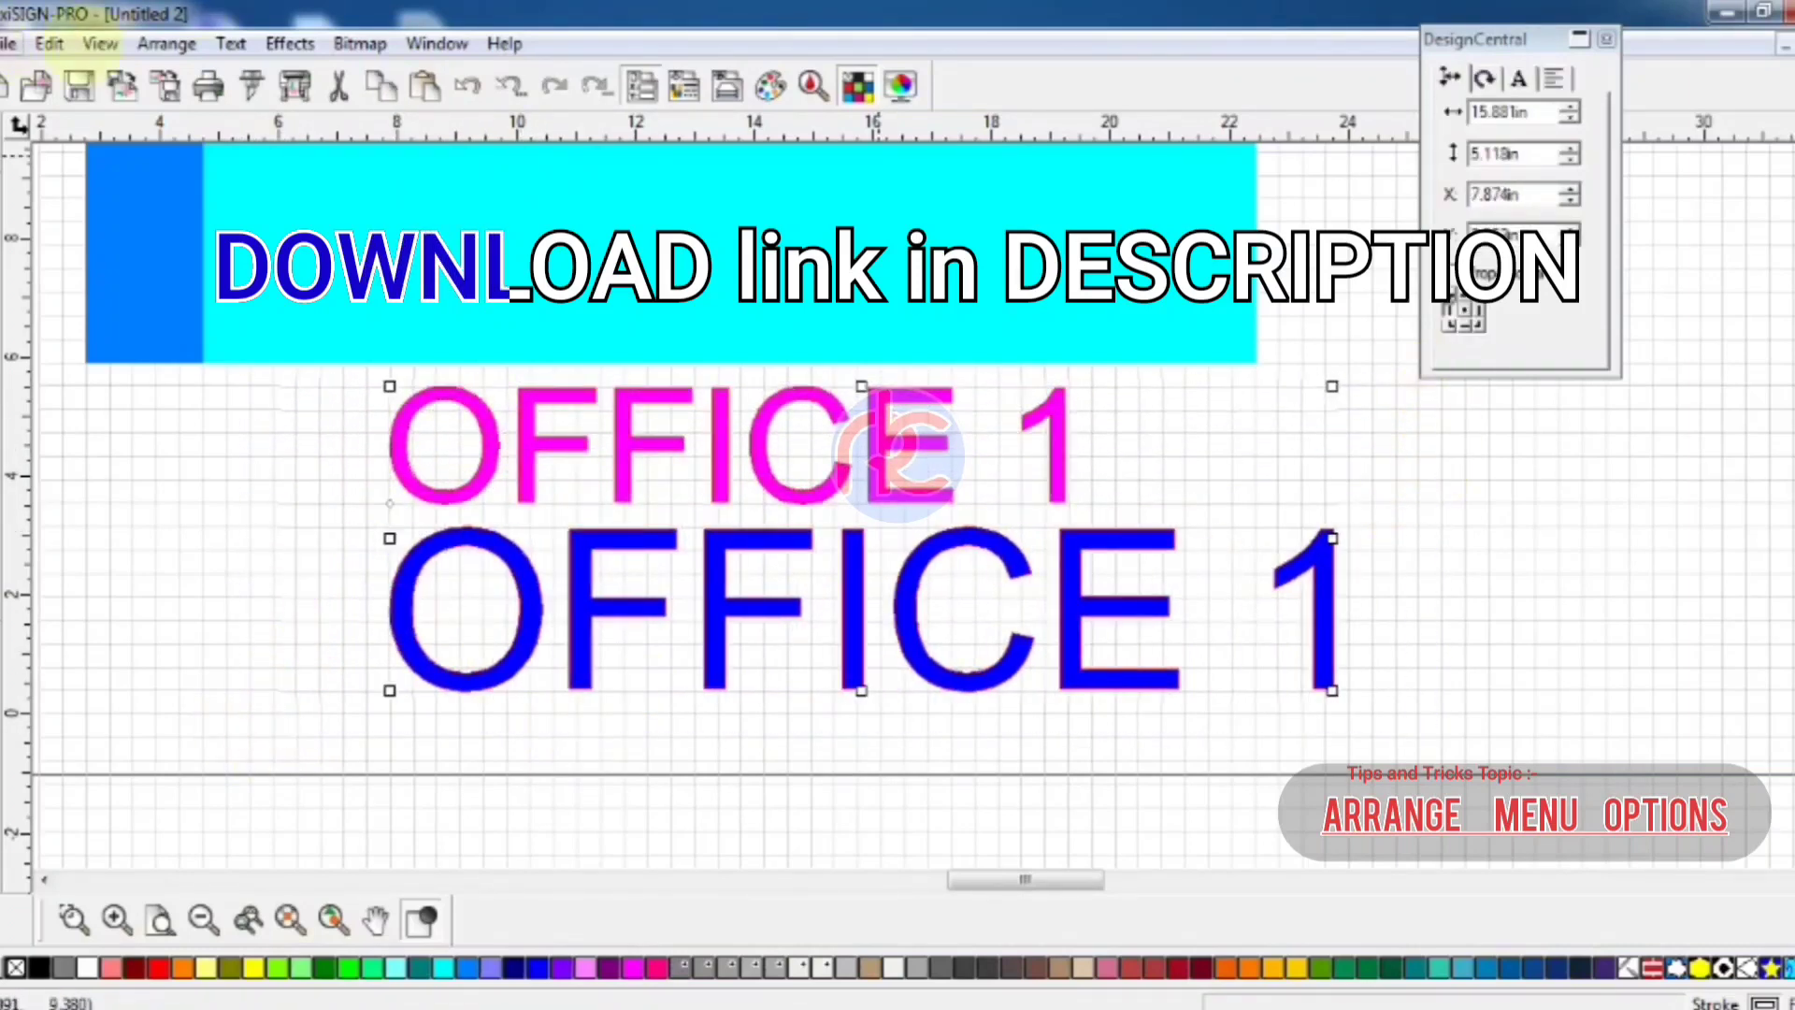
Match the dark blue OFFICE 1 text's height to the magenta text using the Same Height sizing option
{"action": "left_click", "coordinate": [231, 43]}
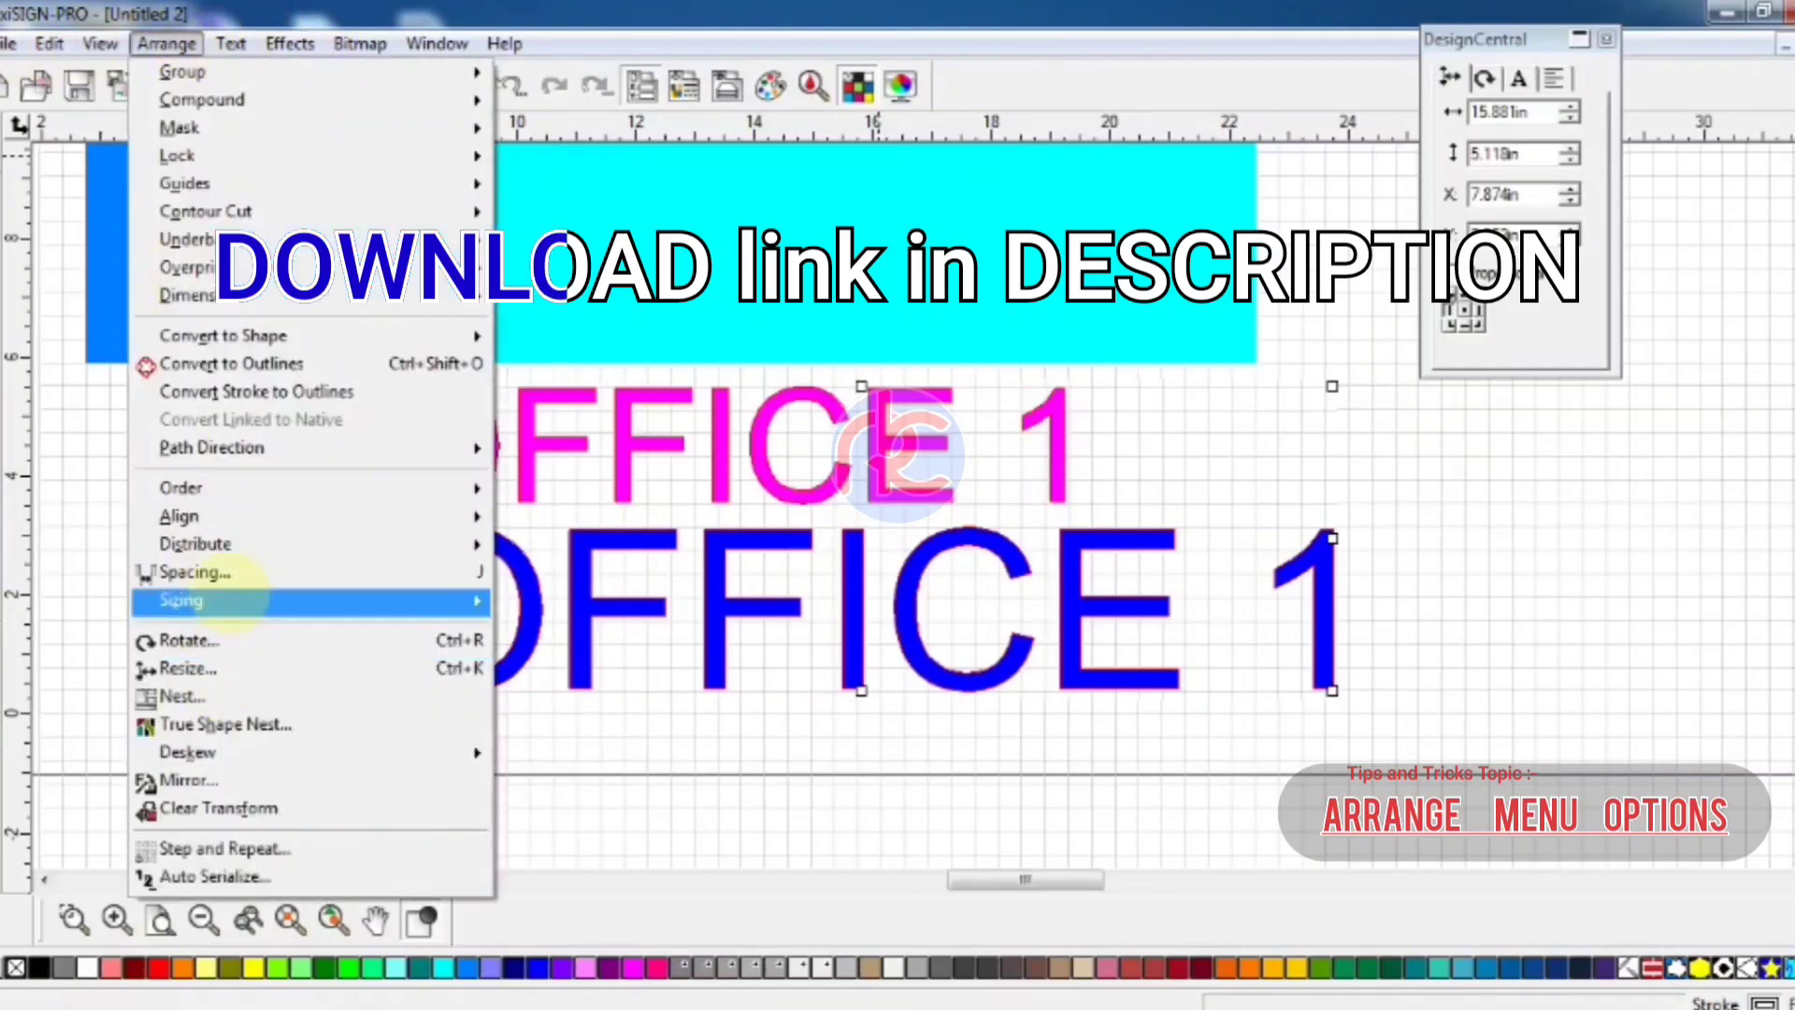
{"action": "mouse_move", "coordinate": [229, 598]}
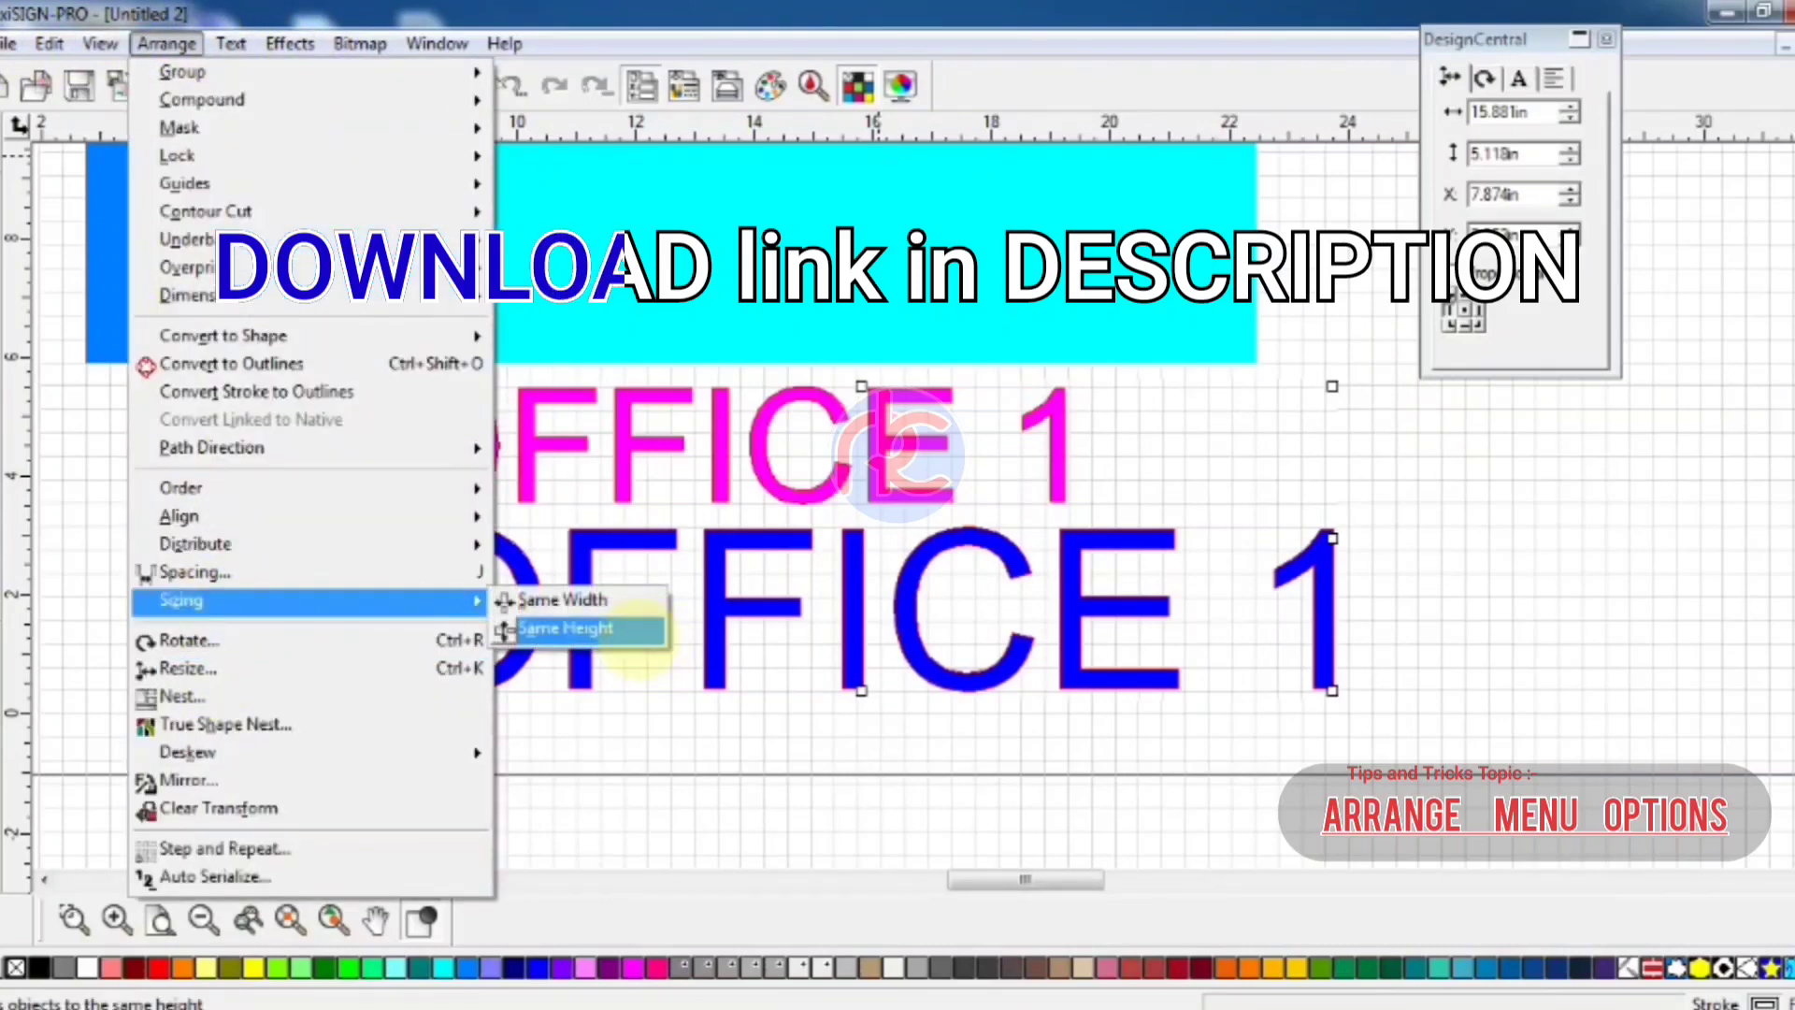
{"action": "left_click", "coordinate": [631, 634]}
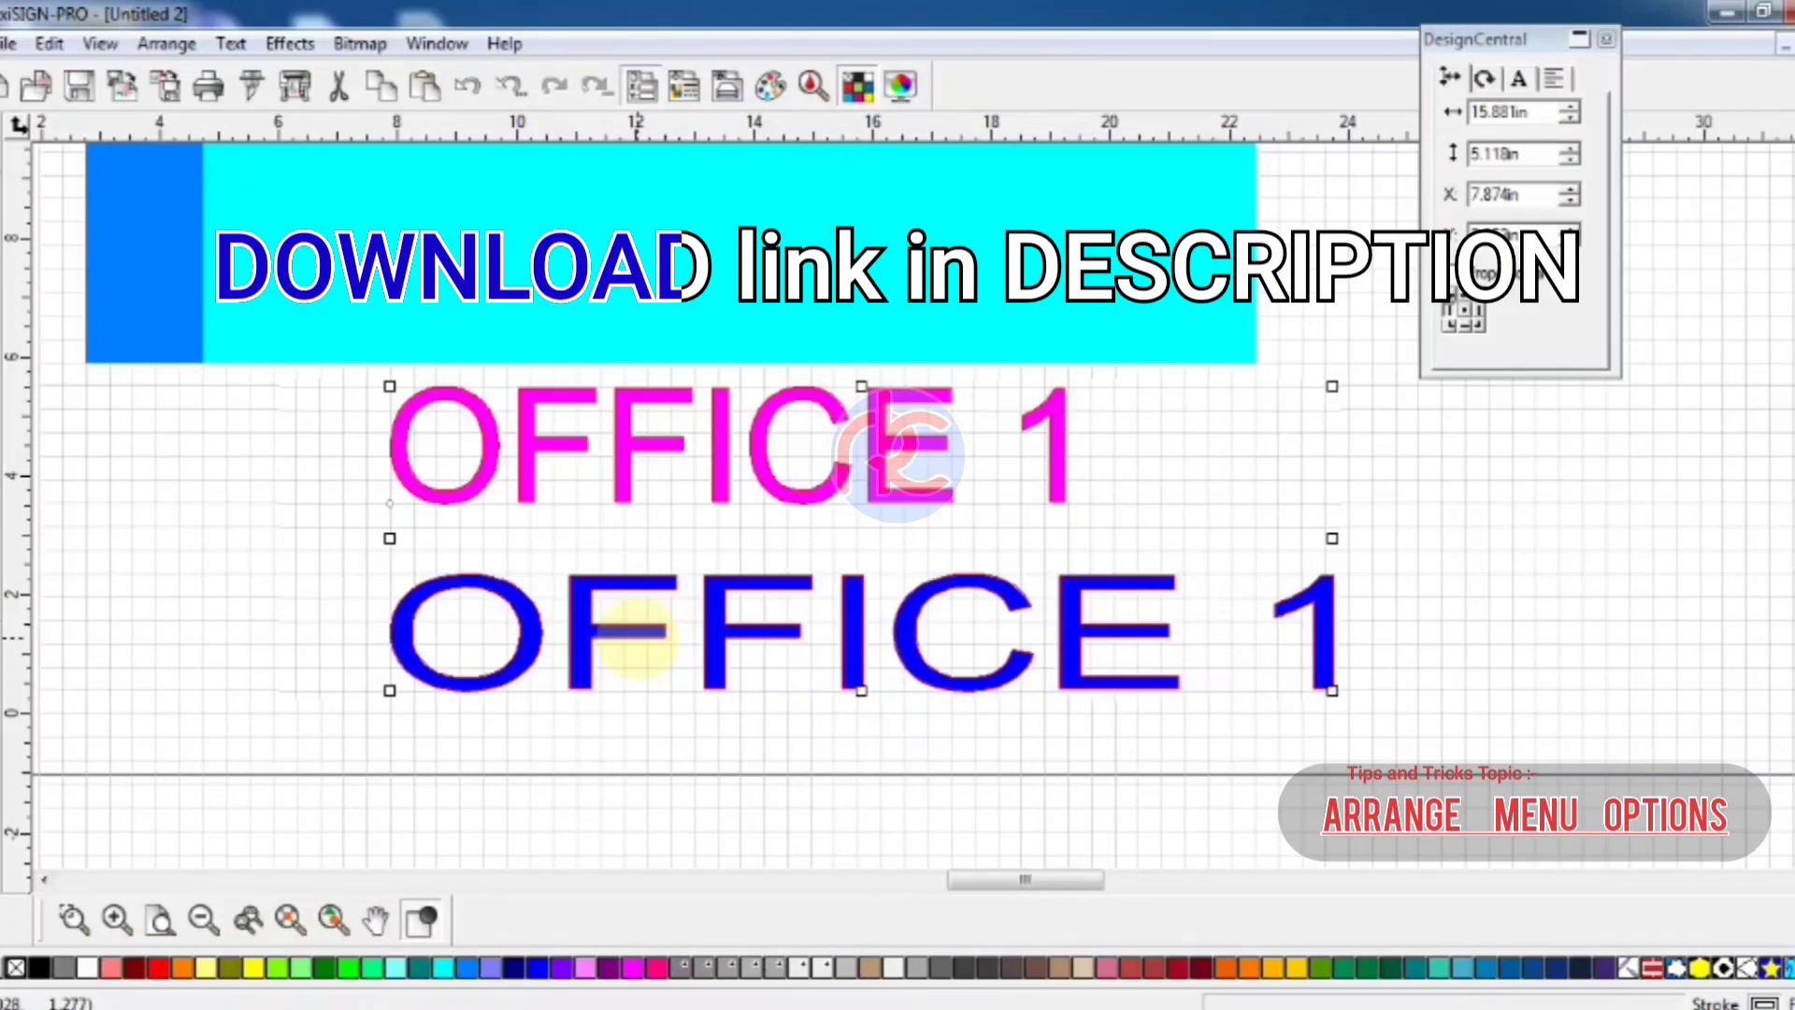
Overlay the magenta OFFICE 1 text on the dark blue text to compare their heights and undo the move
{"action": "left_click_drag", "start_coordinate": [472, 416], "coordinate": [500, 600]}
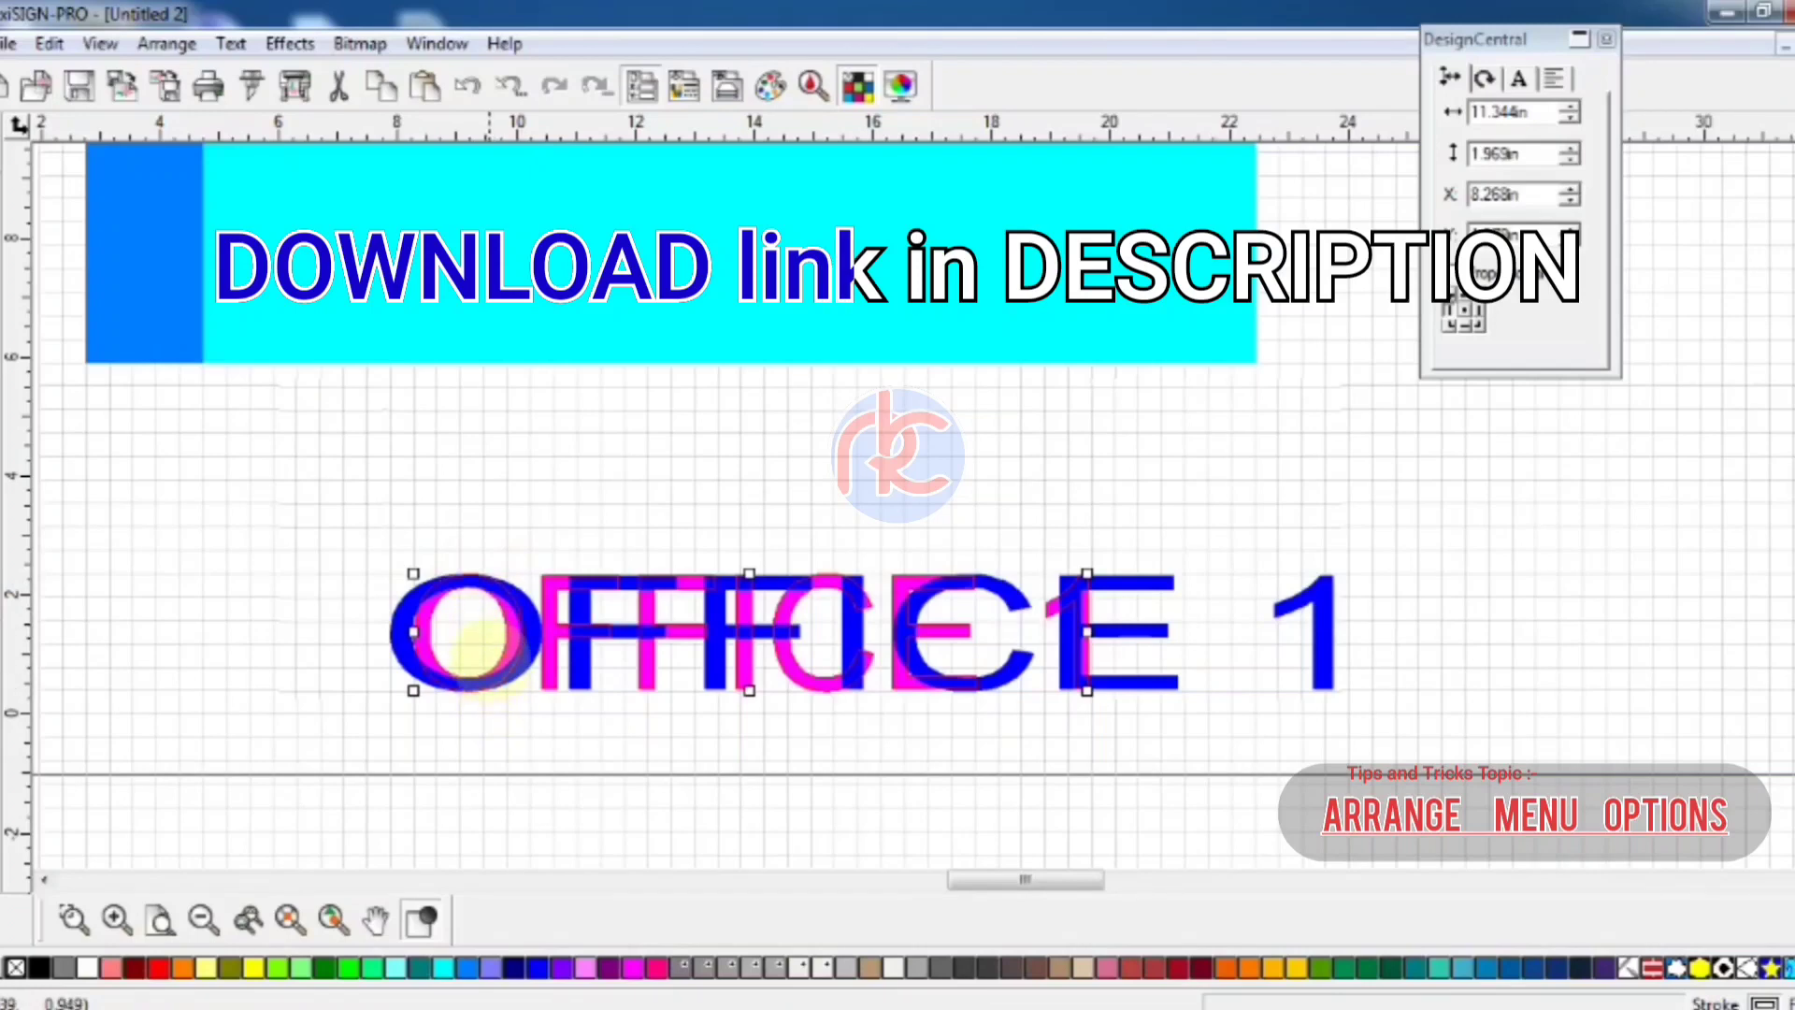
{"action": "left_click", "coordinate": [464, 86]}
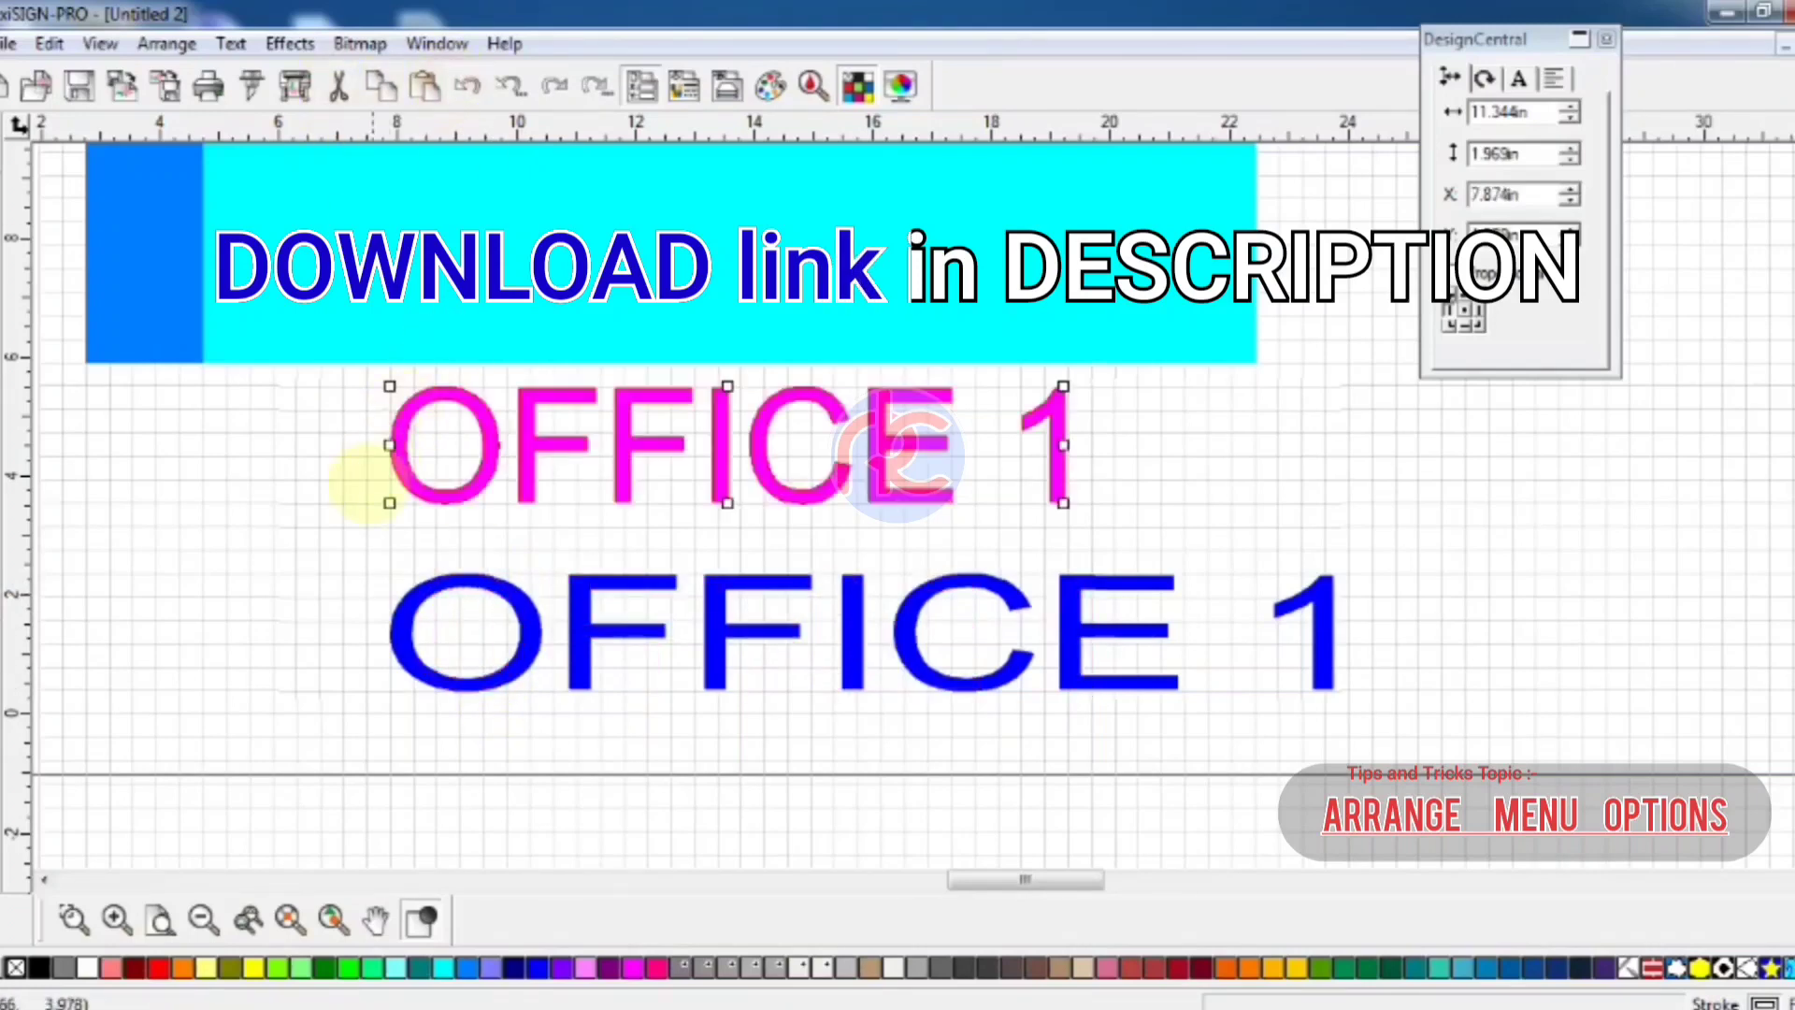
{"action": "left_click", "coordinate": [293, 521]}
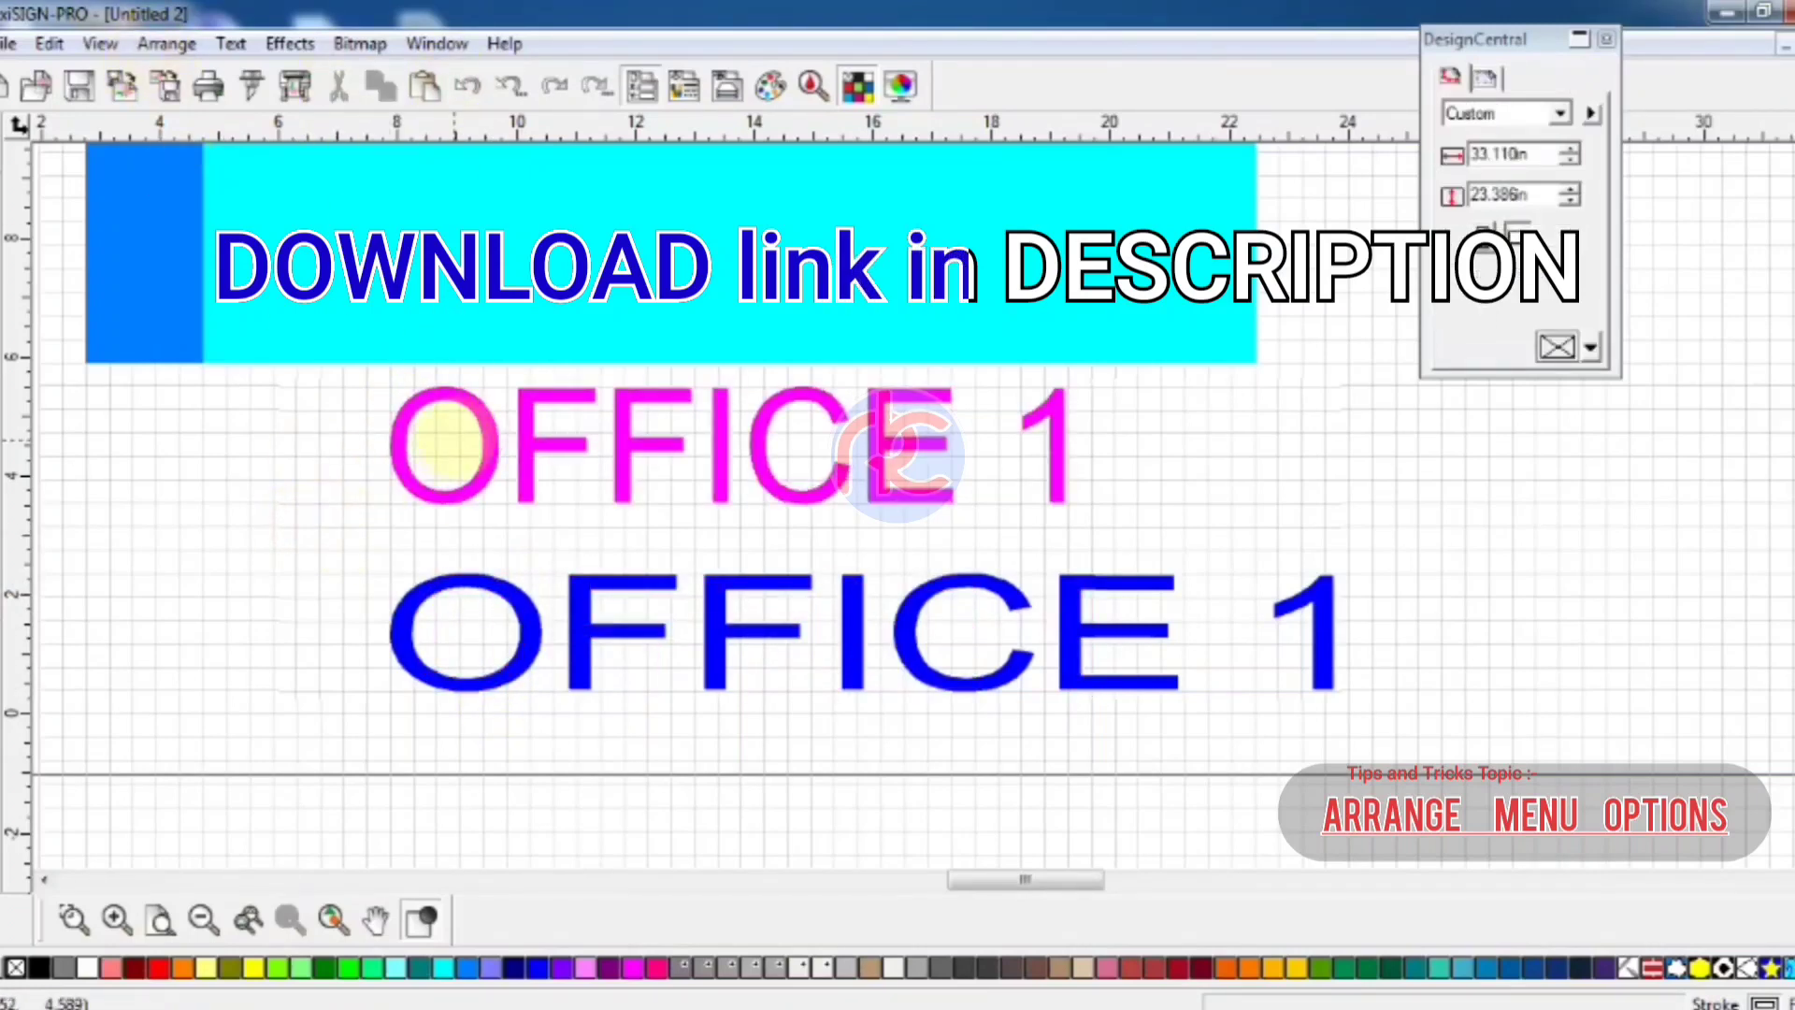
Try mirroring the magenta OFFICE 1 text about its right edge without keeping the original, and undo it
{"action": "left_click", "coordinate": [458, 421]}
{"action": "left_click", "coordinate": [166, 43]}
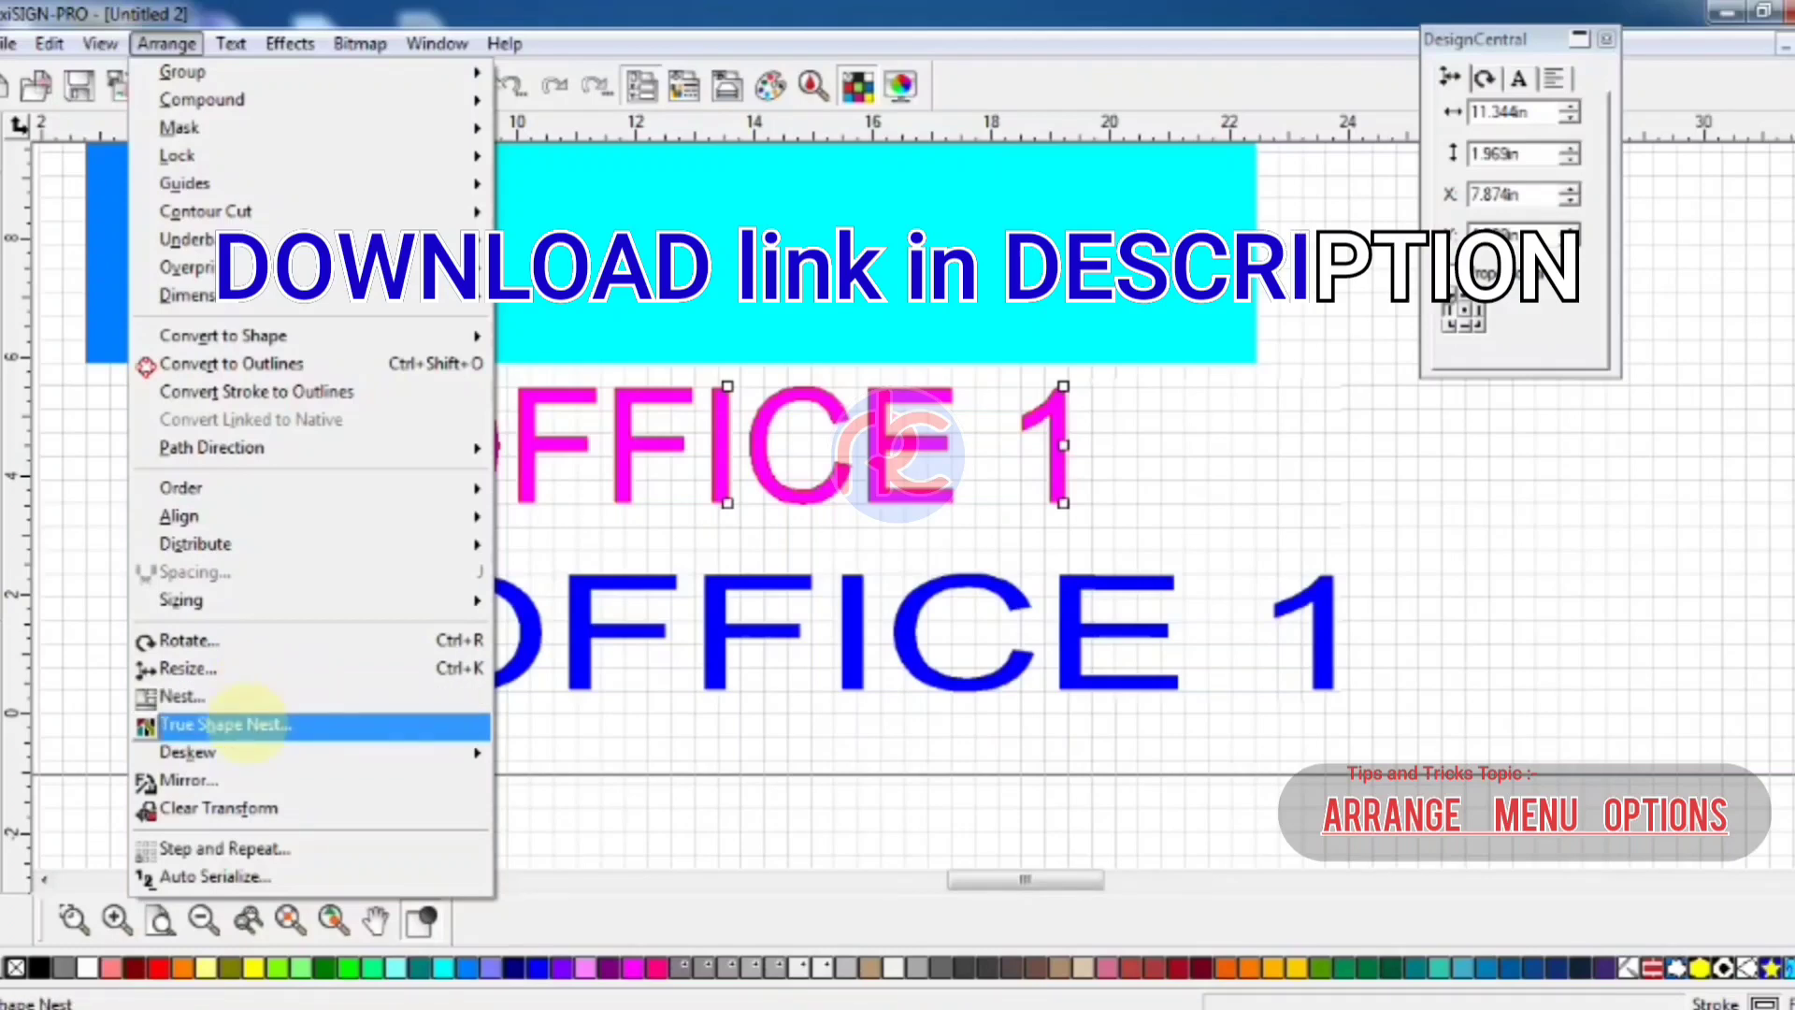
{"action": "left_click", "coordinate": [177, 780]}
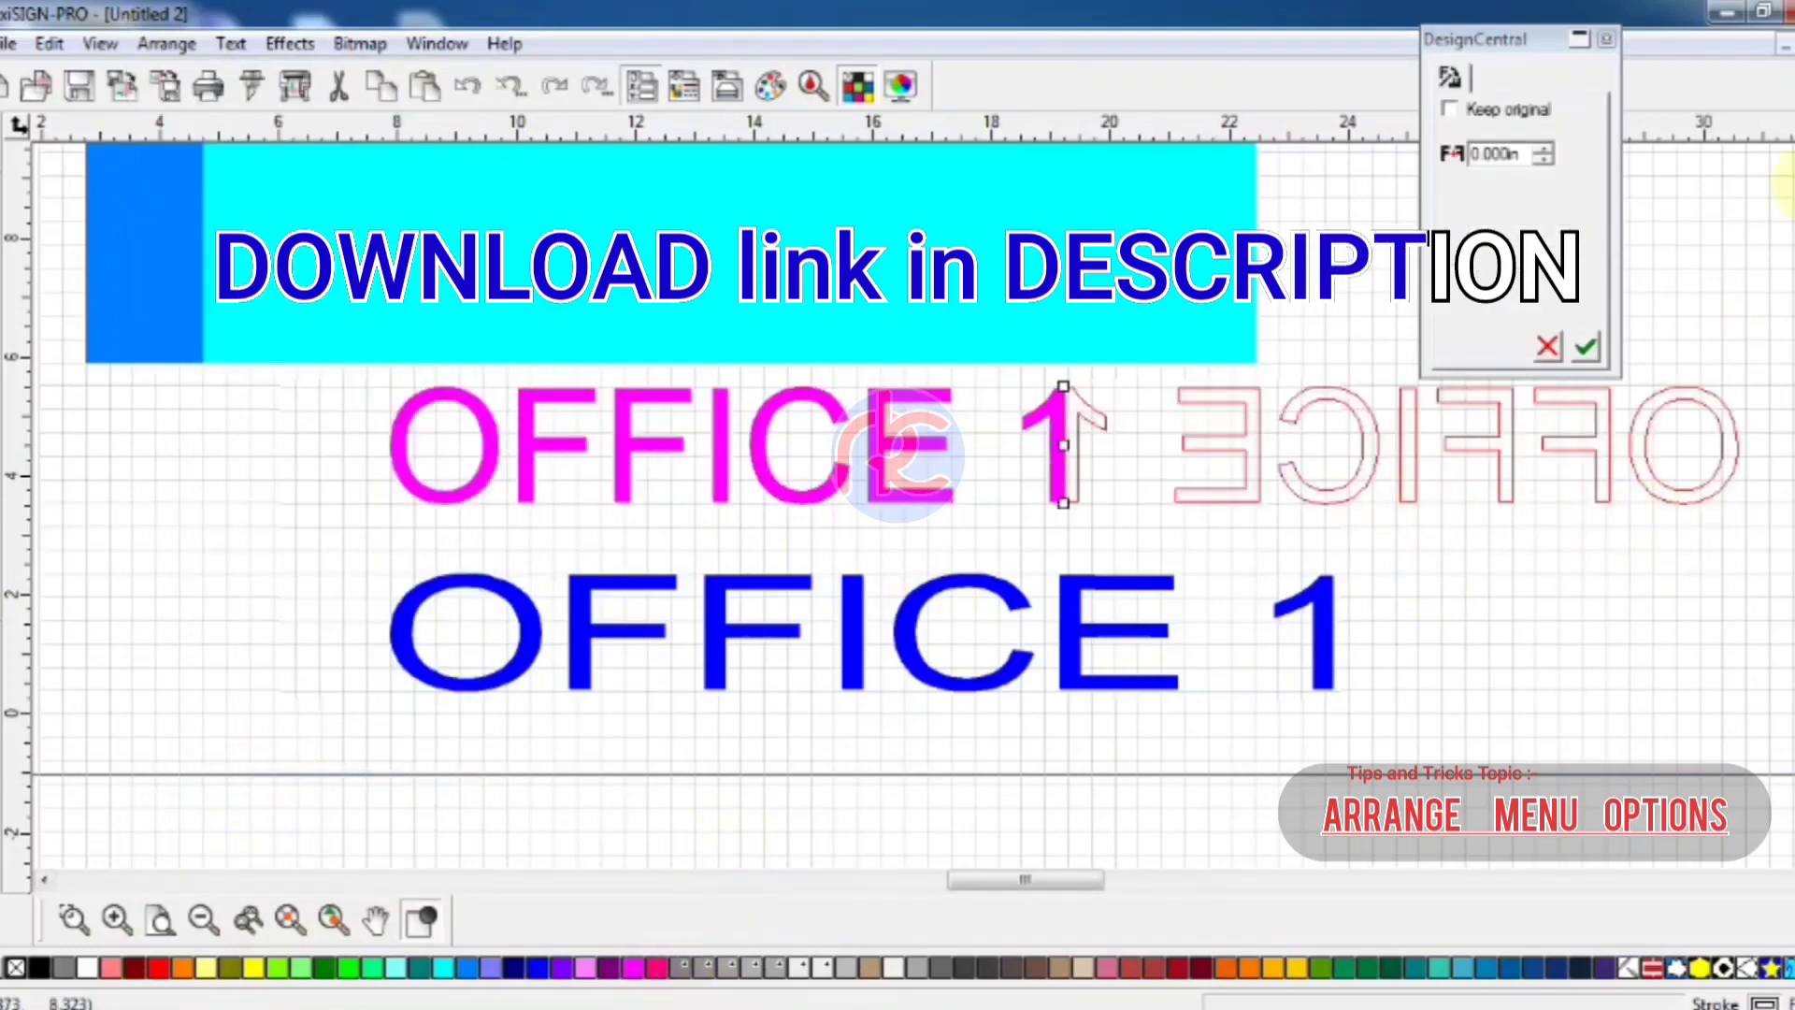
{"action": "left_click", "coordinate": [1586, 347]}
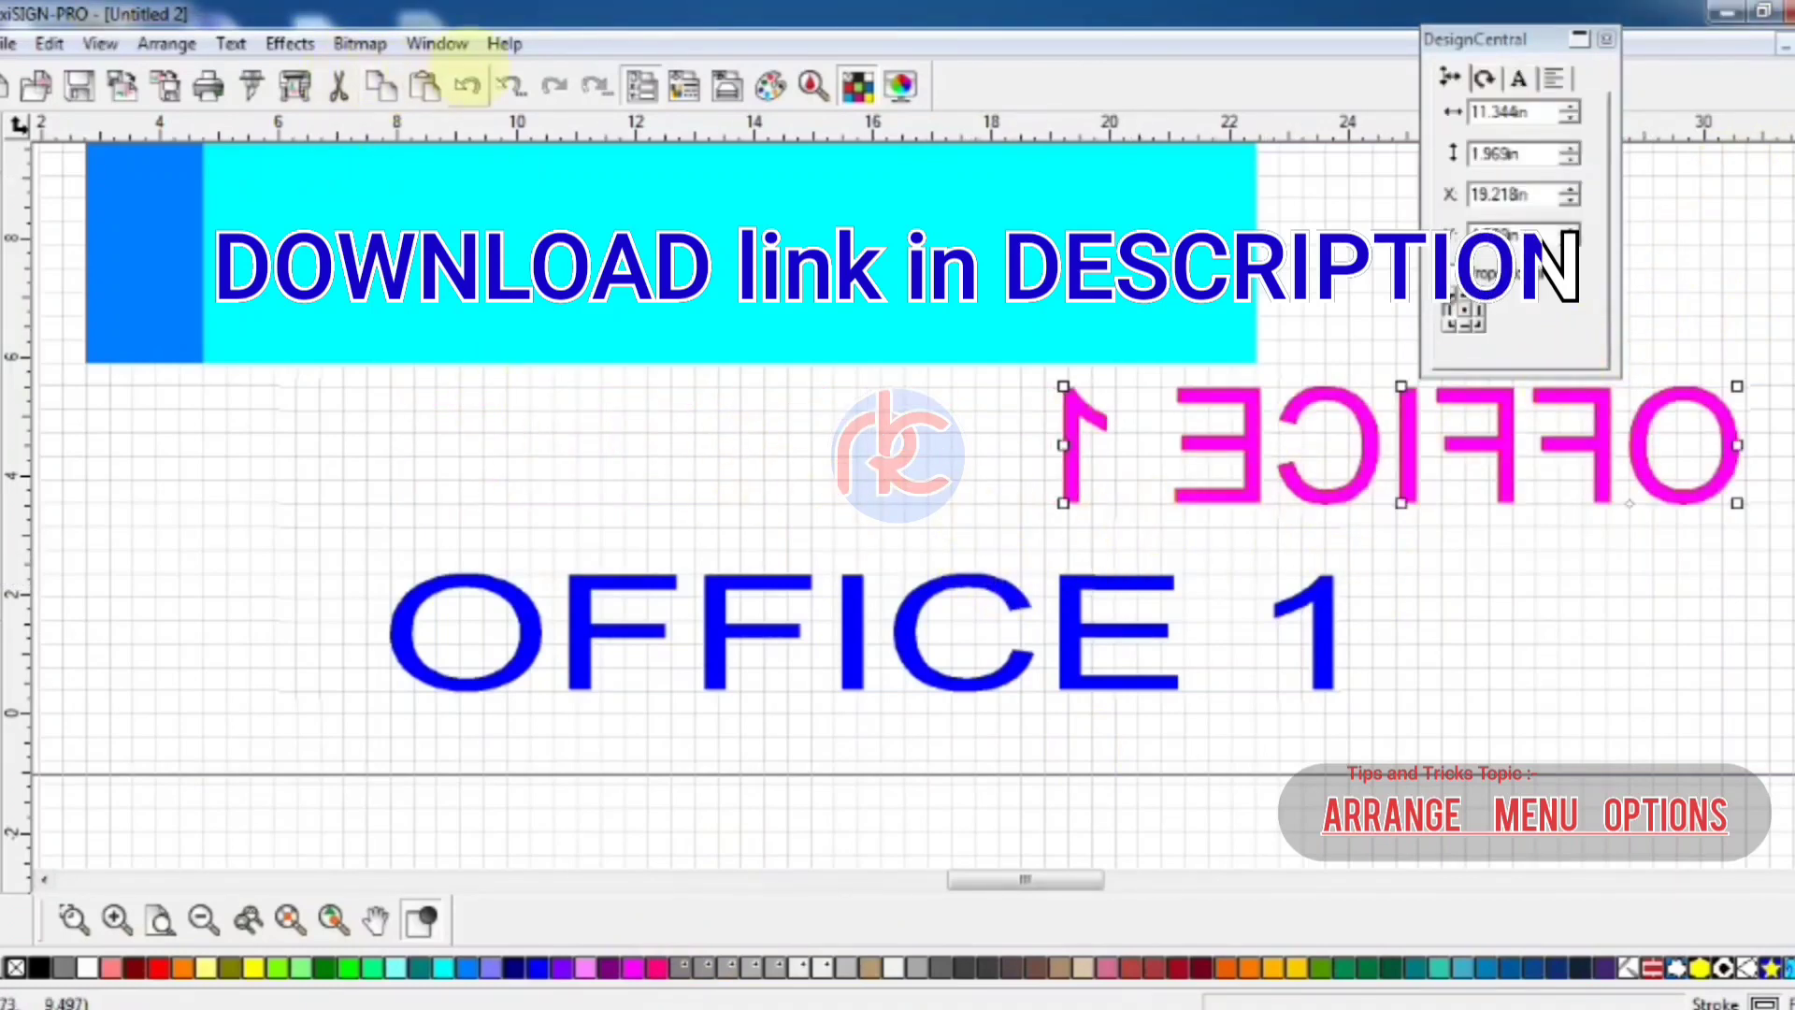
{"action": "left_click", "coordinate": [469, 85]}
Mirror the magenta OFFICE 1 text about its right edge with Keep original enabled and recolor the mirrored copy dark purple
{"action": "left_click", "coordinate": [166, 43]}
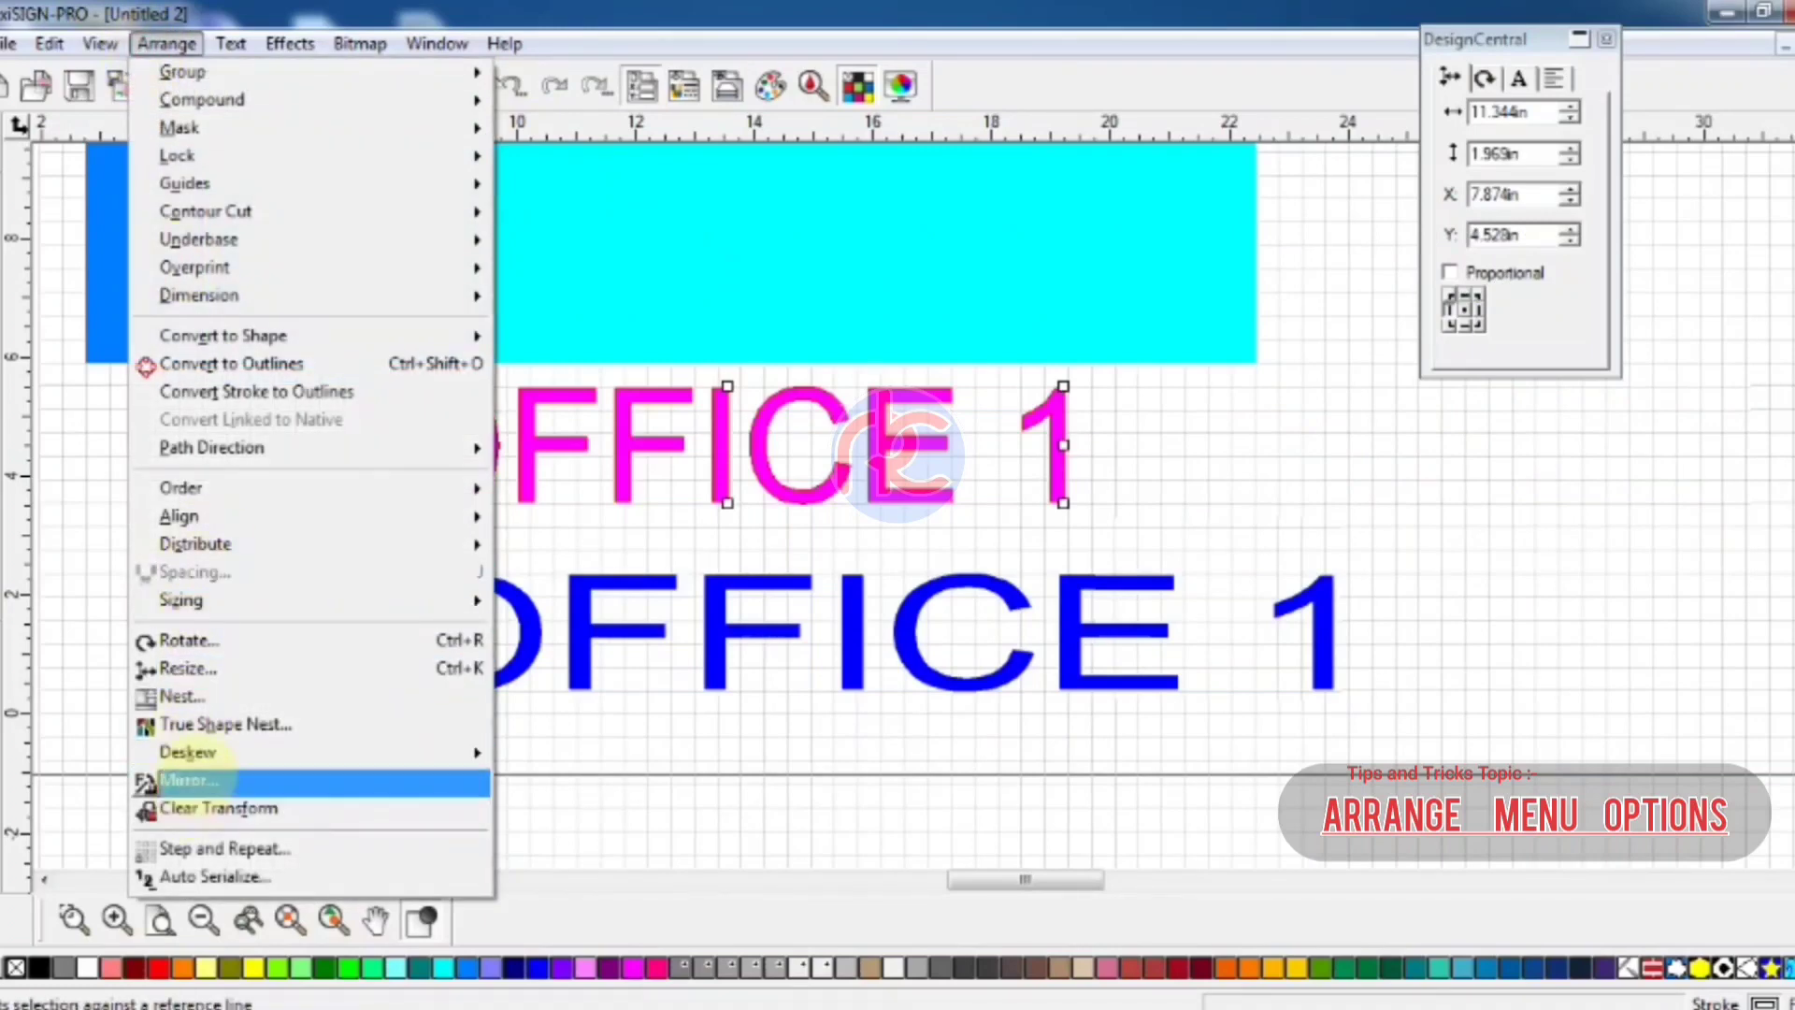
{"action": "left_click", "coordinate": [192, 779]}
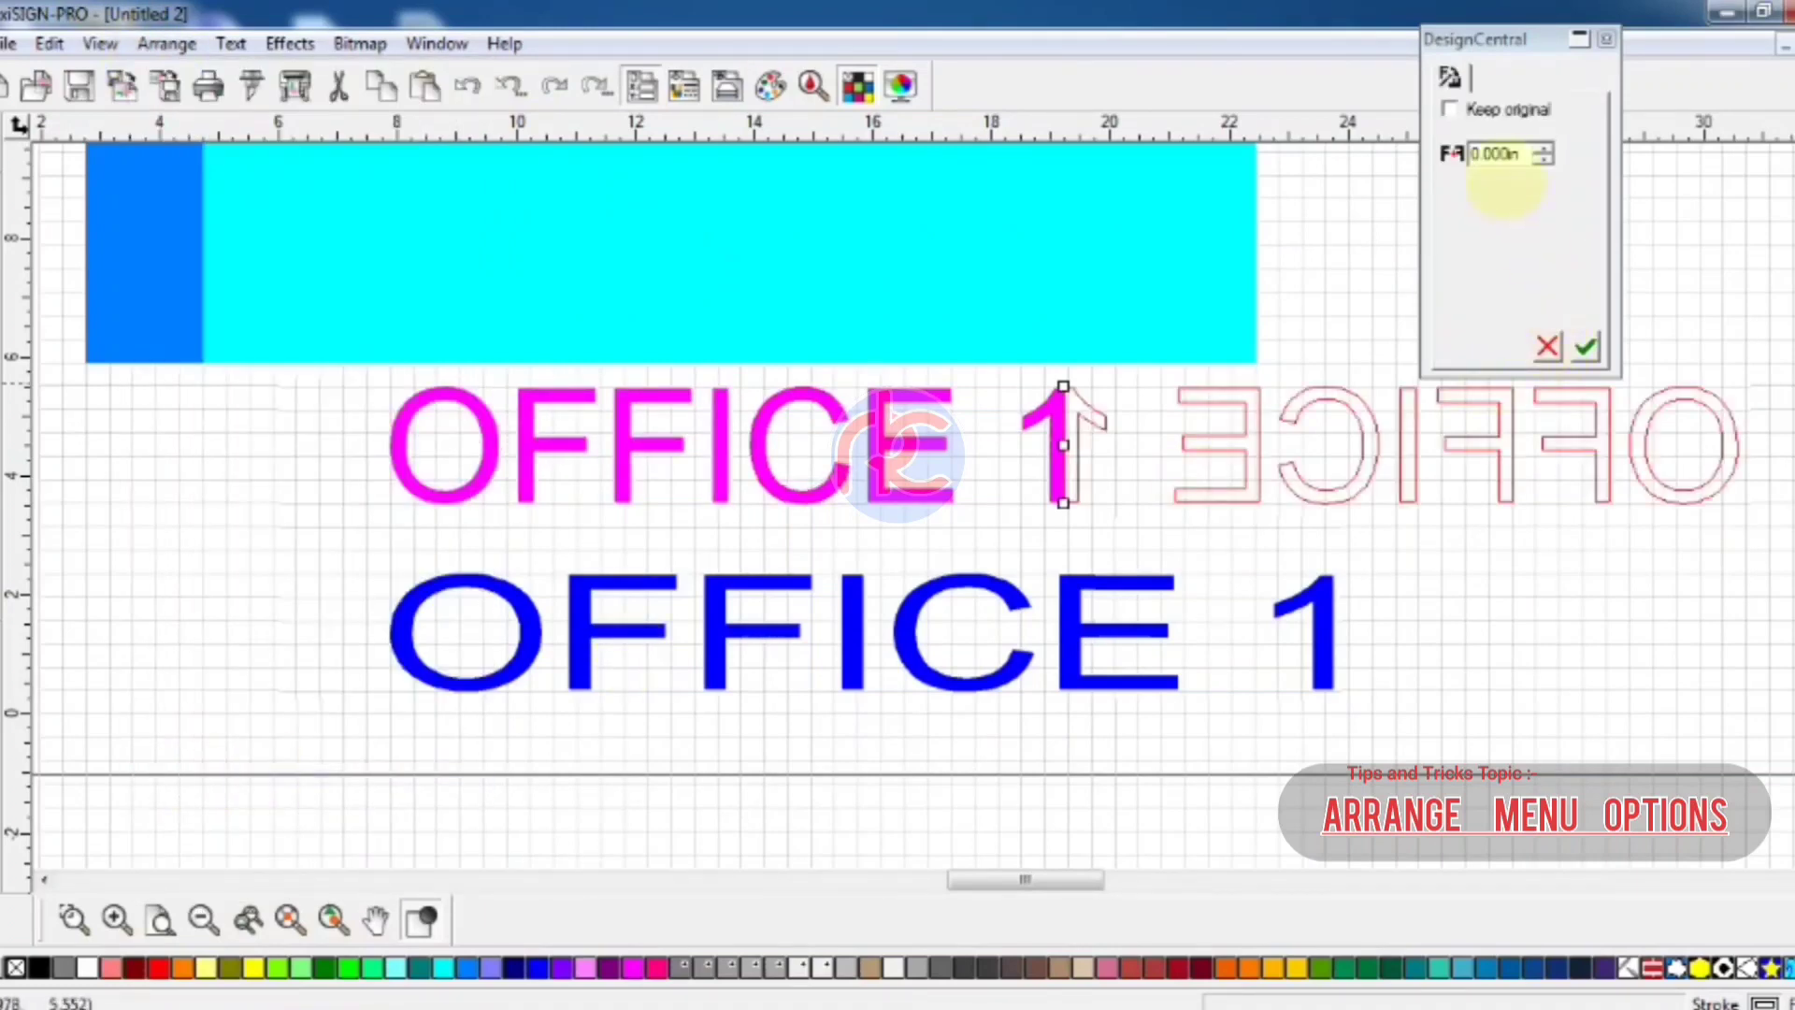
{"action": "left_click", "coordinate": [1450, 109]}
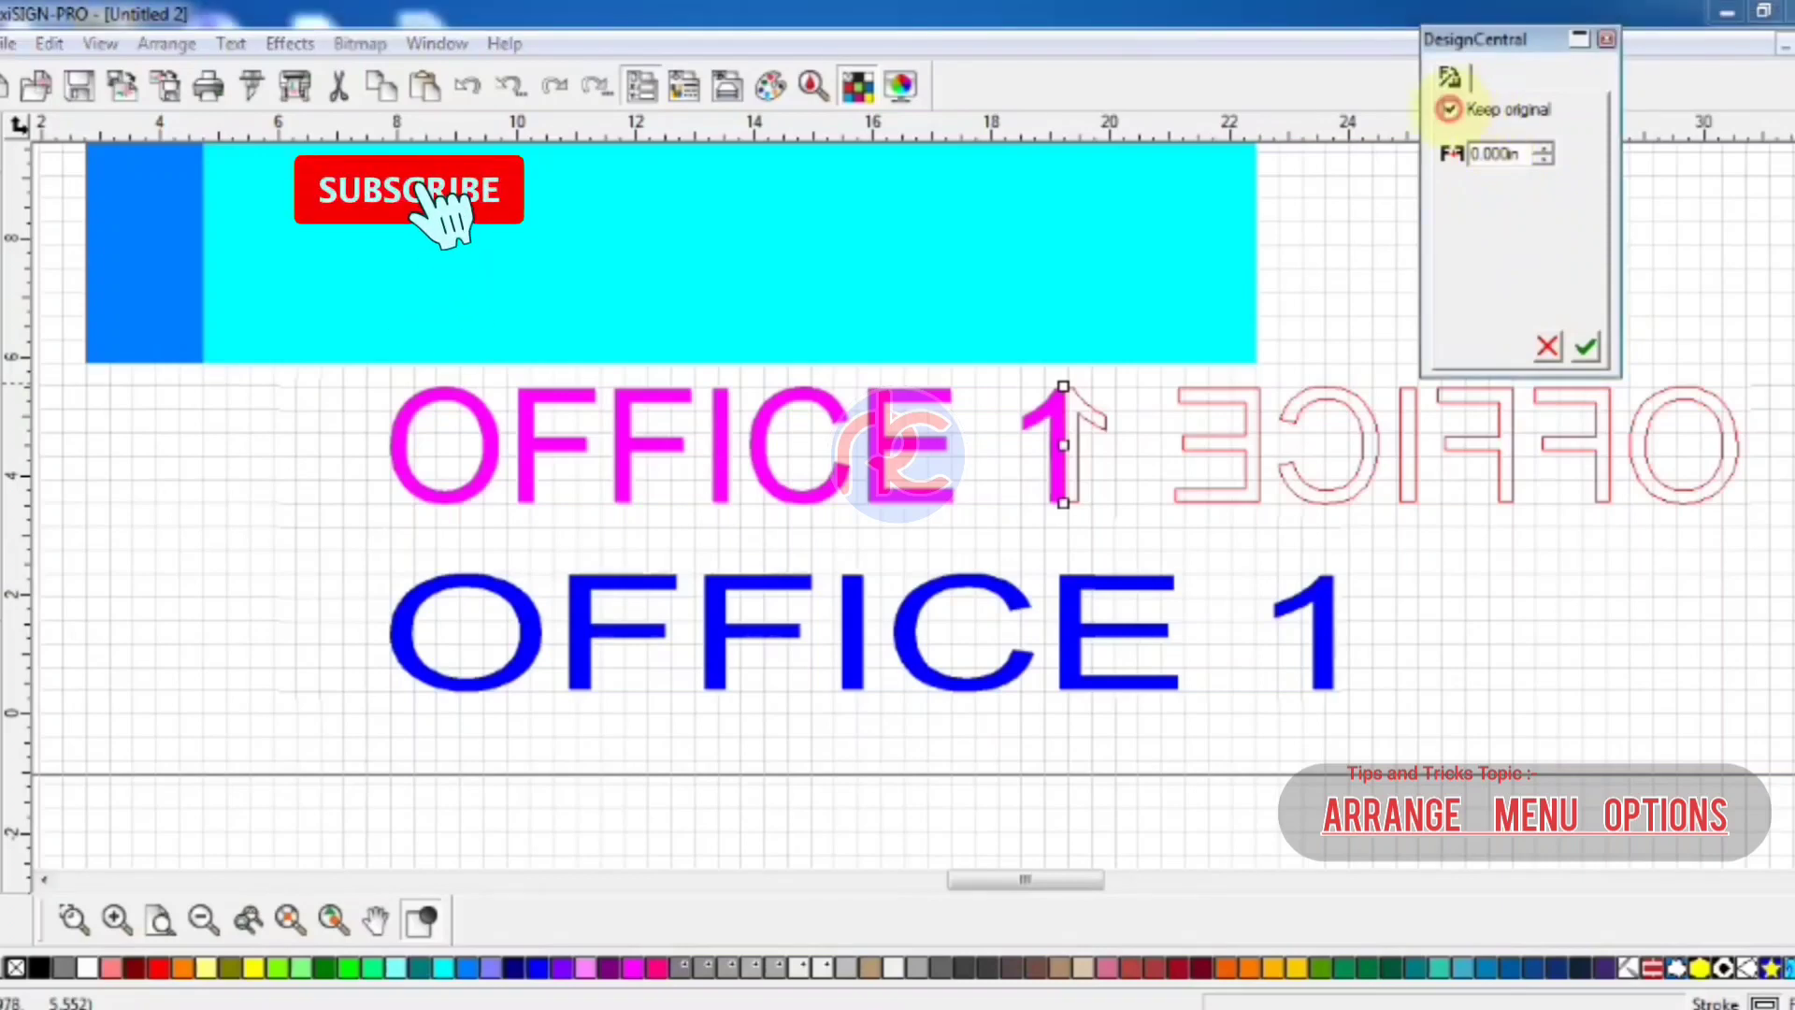
{"action": "left_click", "coordinate": [1586, 346]}
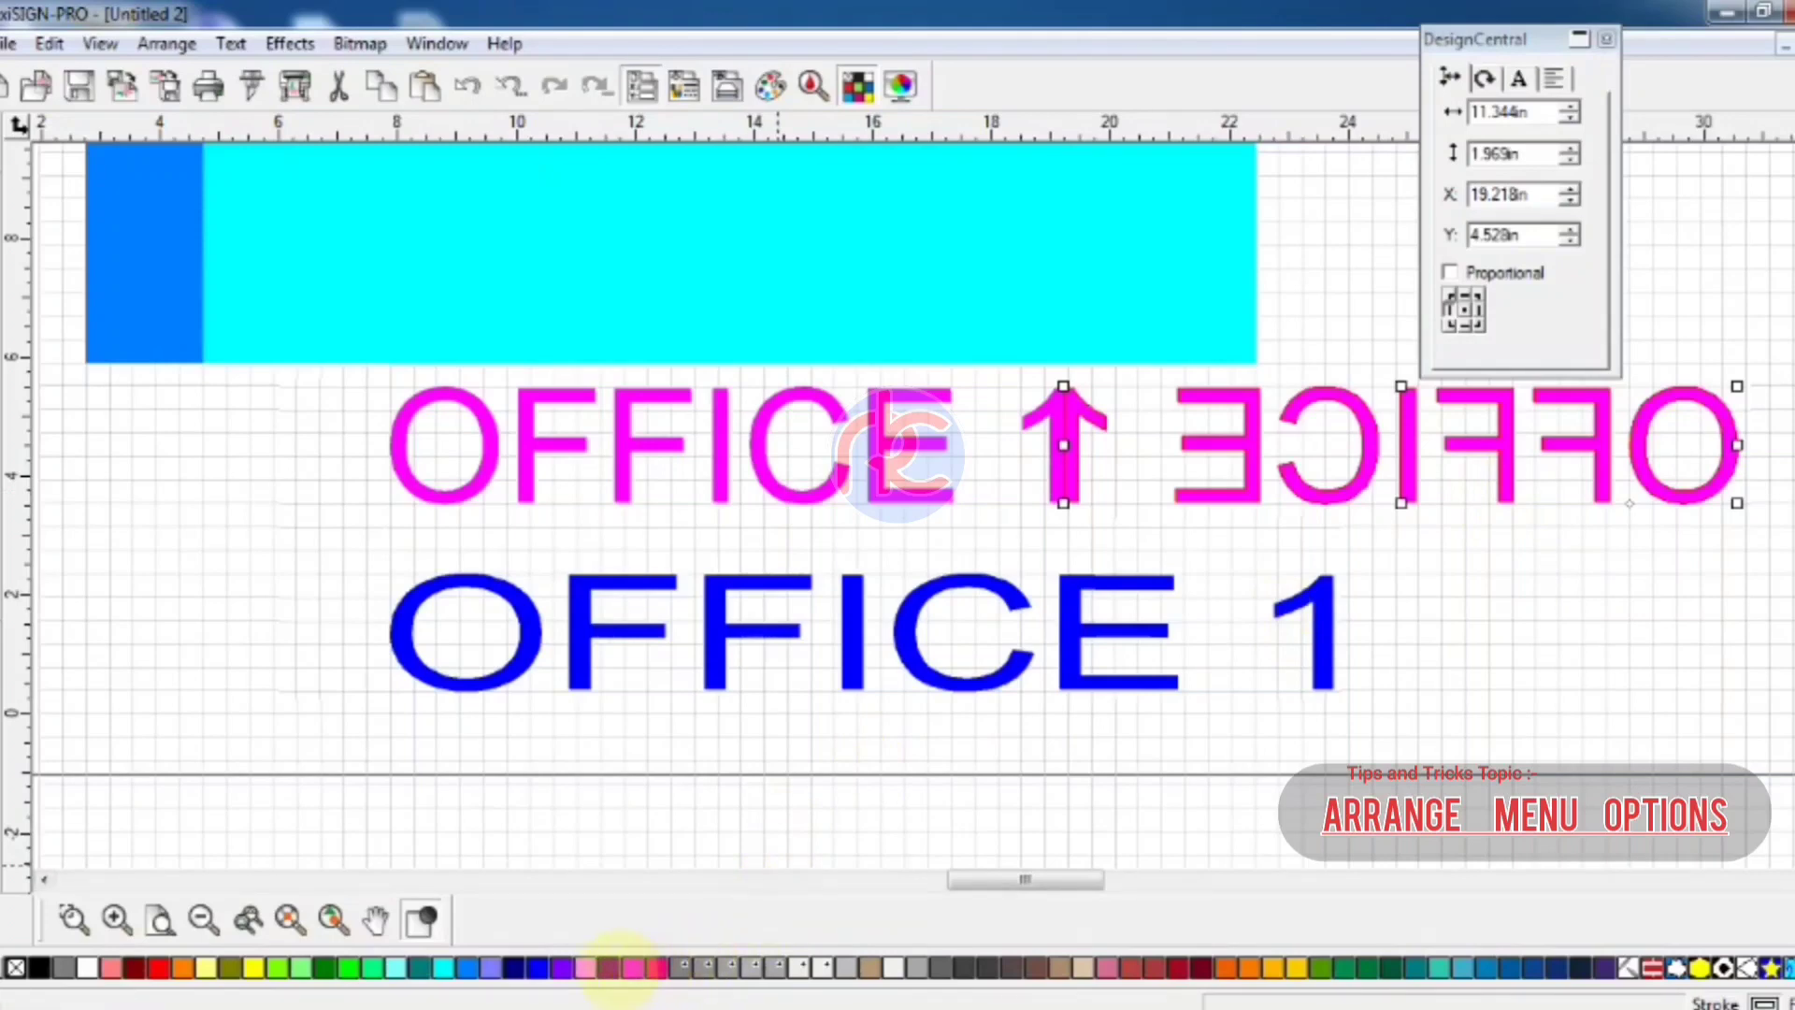
{"action": "left_click", "coordinate": [609, 968]}
Move the dark blue OFFICE 1 text left to about X 2.62 in and try mirroring it without keeping the original
{"action": "left_click", "coordinate": [1112, 589]}
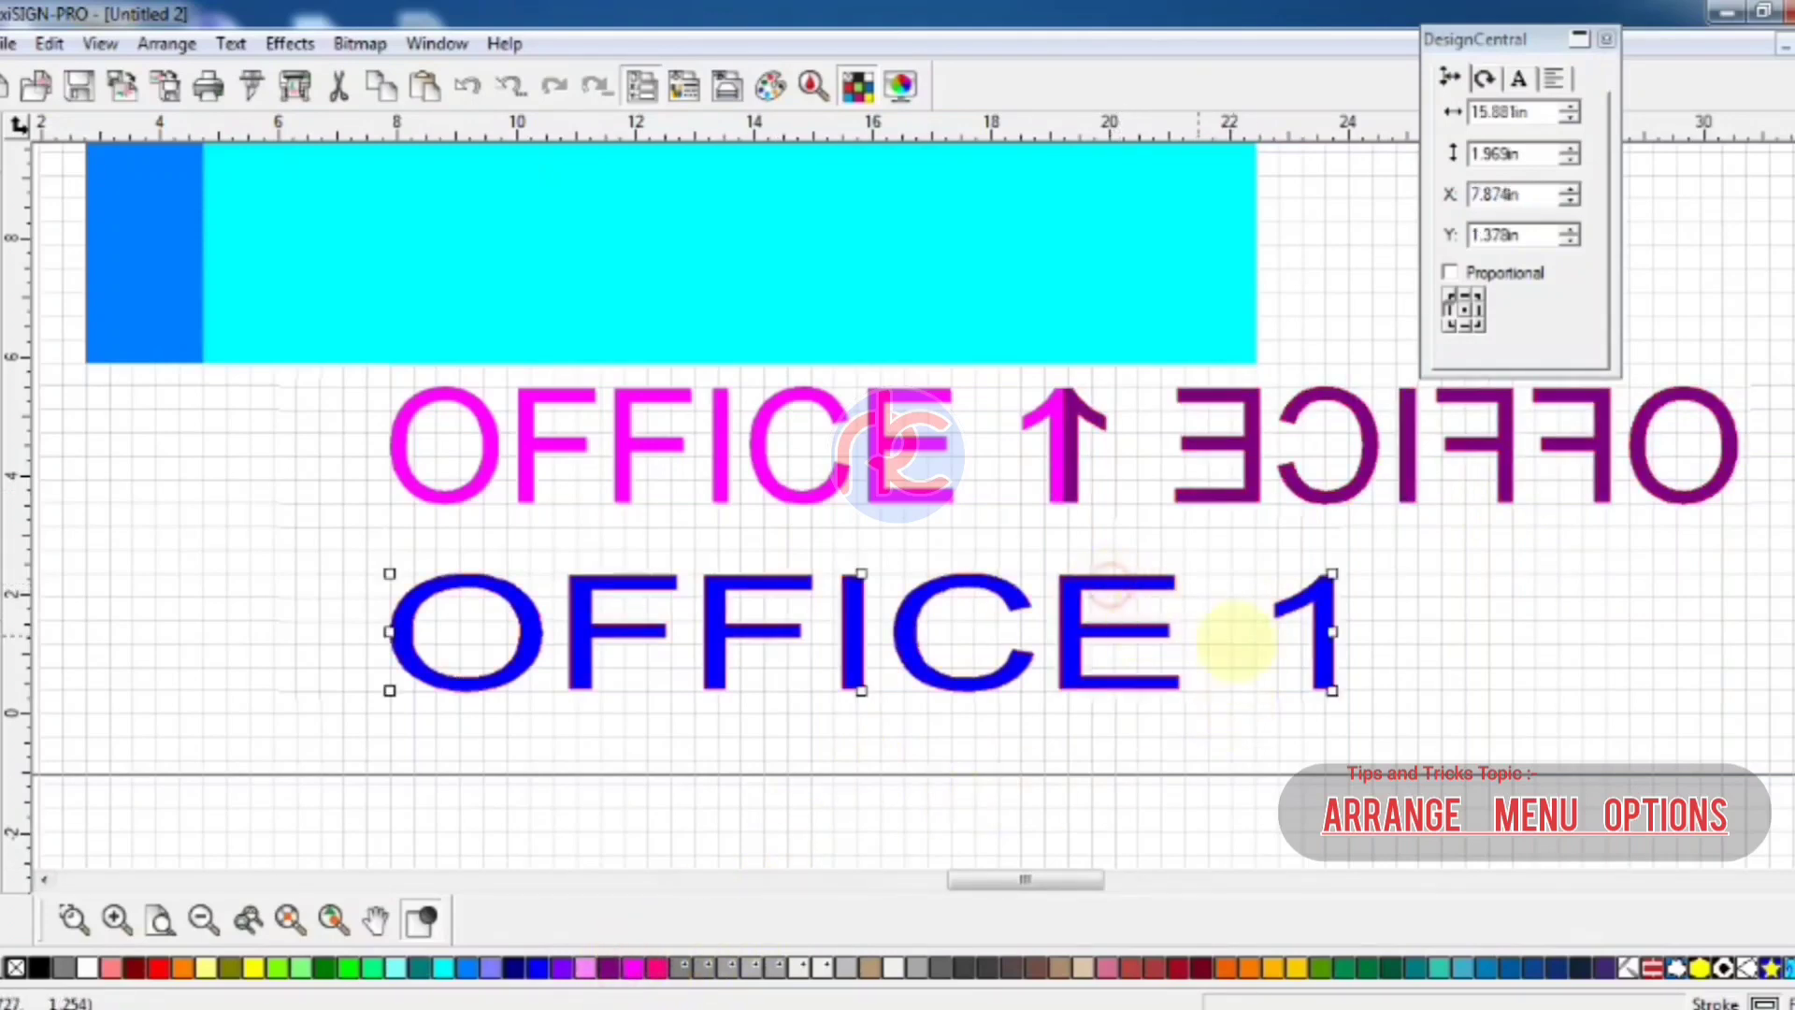
{"action": "left_click_drag", "start_coordinate": [665, 579], "coordinate": [353, 598]}
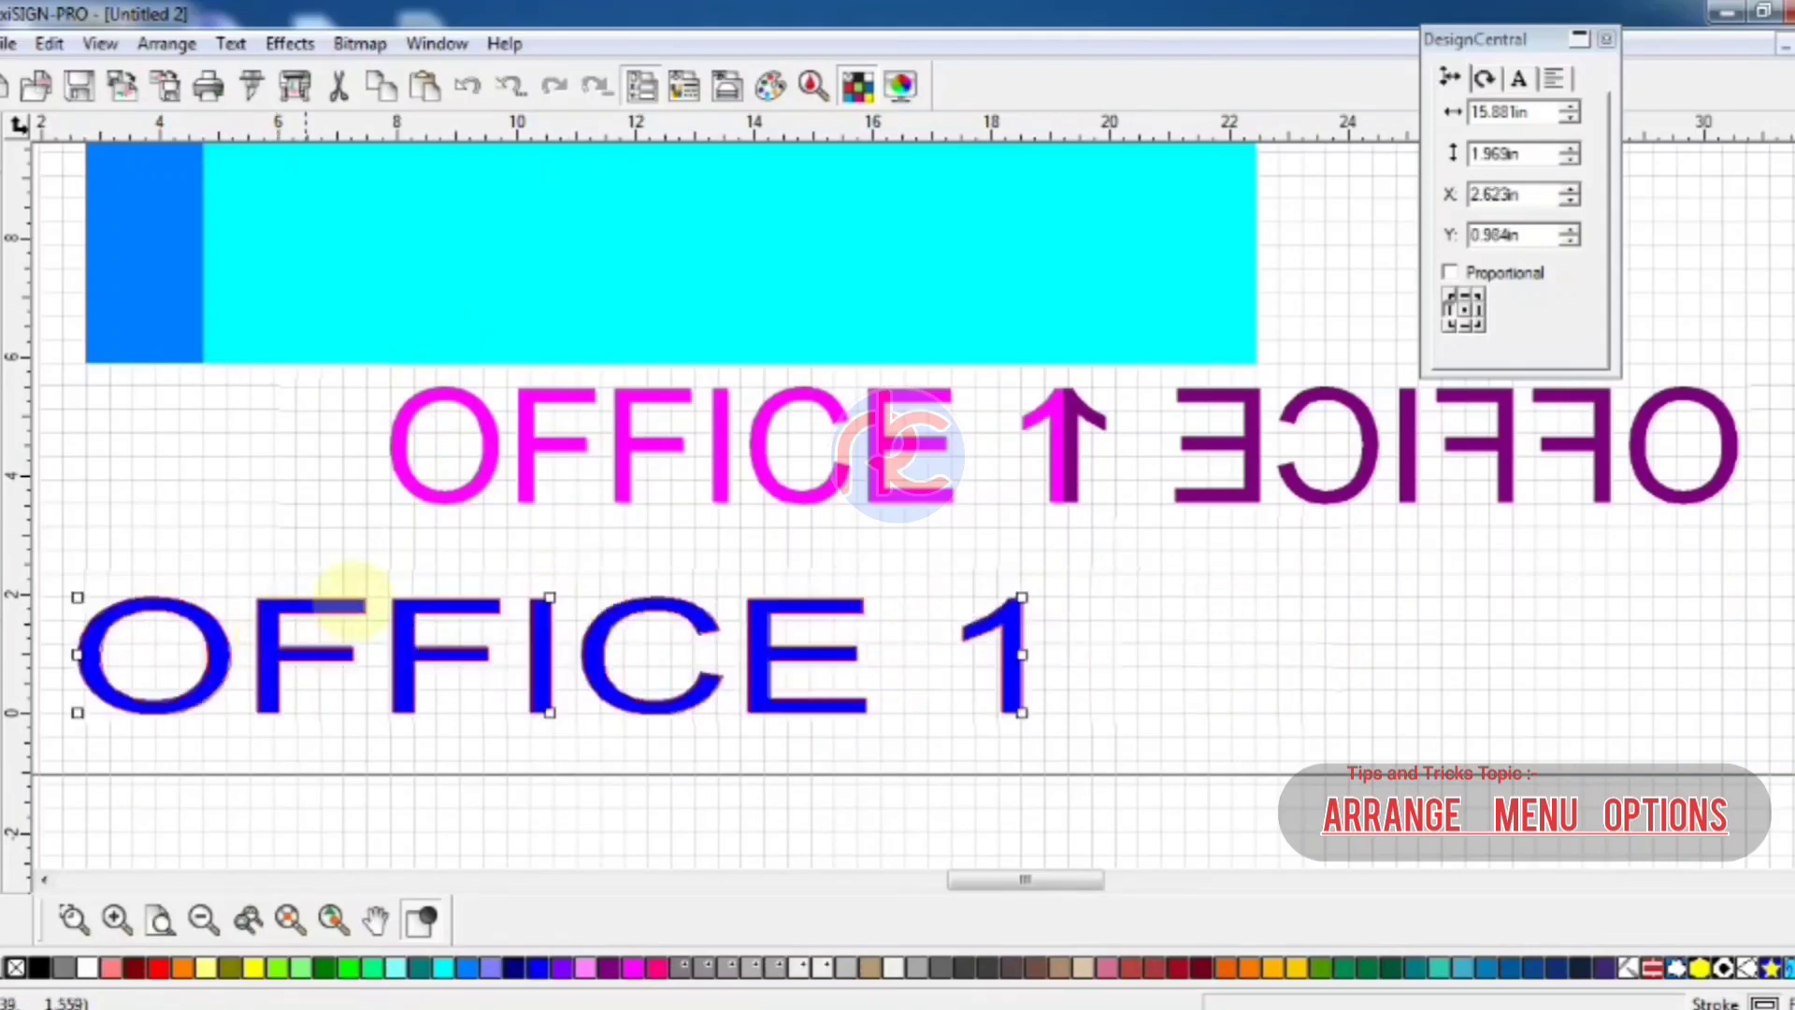
{"action": "left_click", "coordinate": [167, 43]}
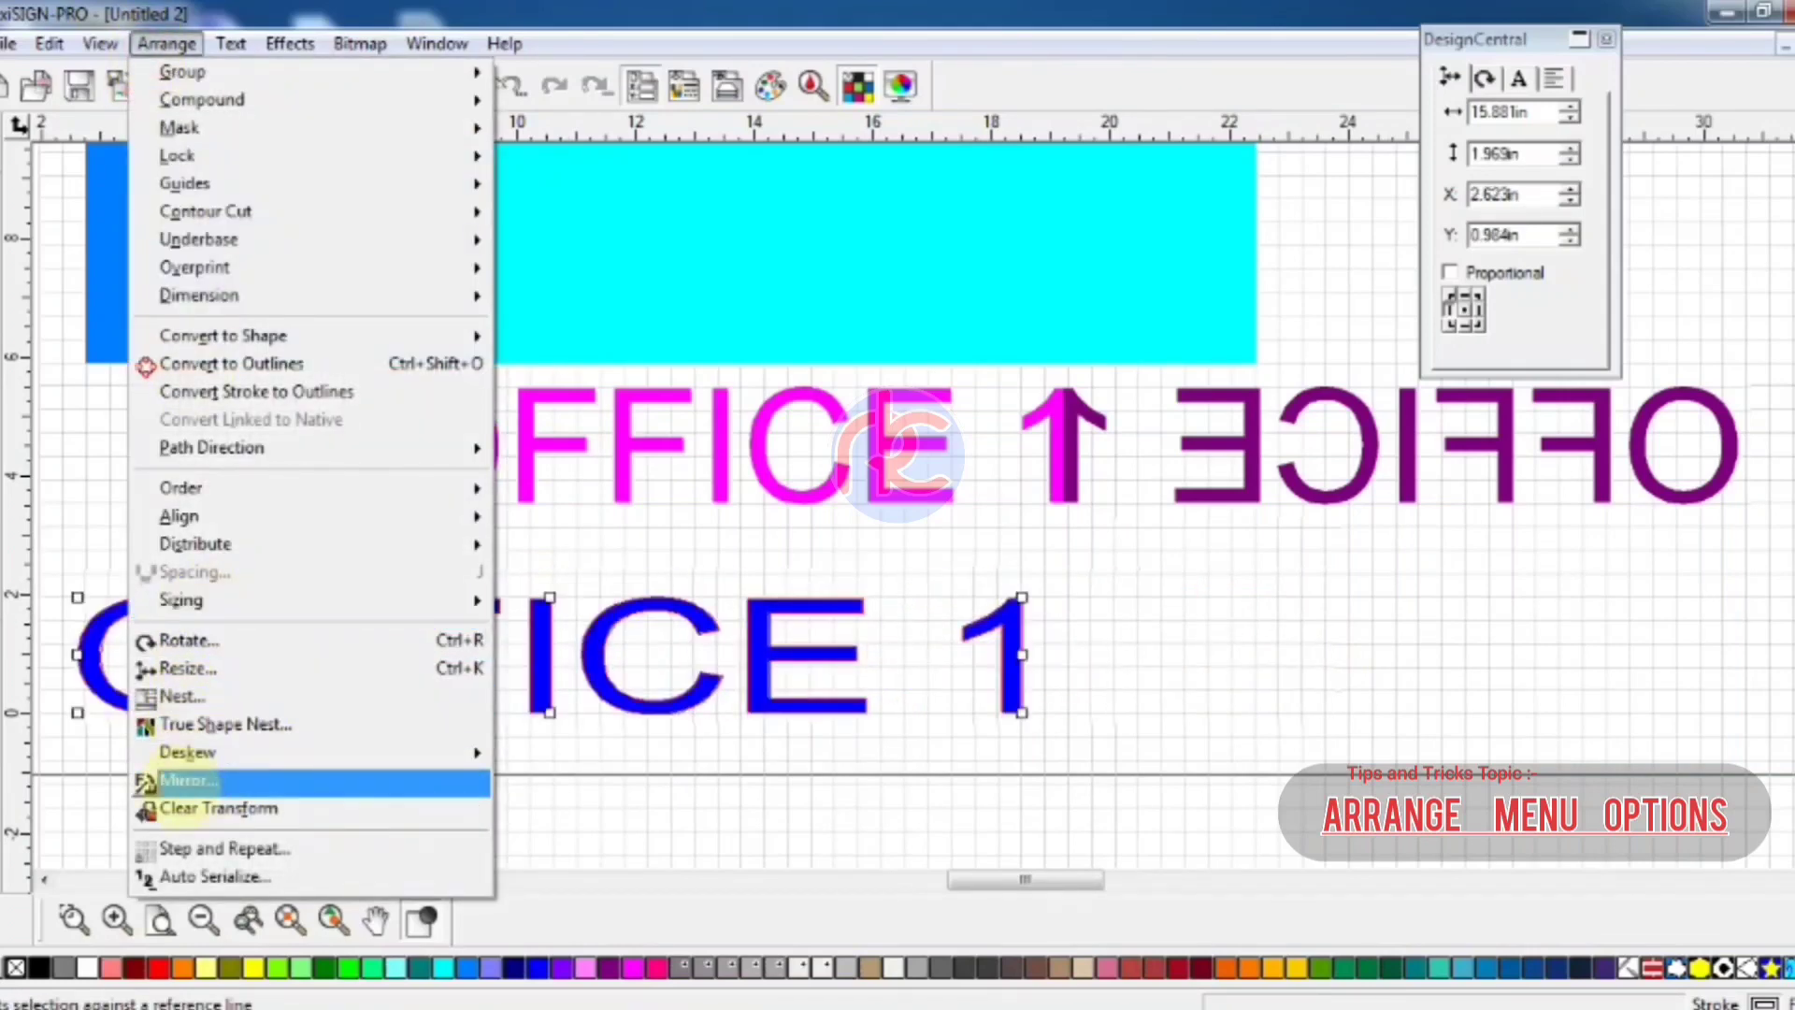
{"action": "left_click", "coordinate": [179, 783]}
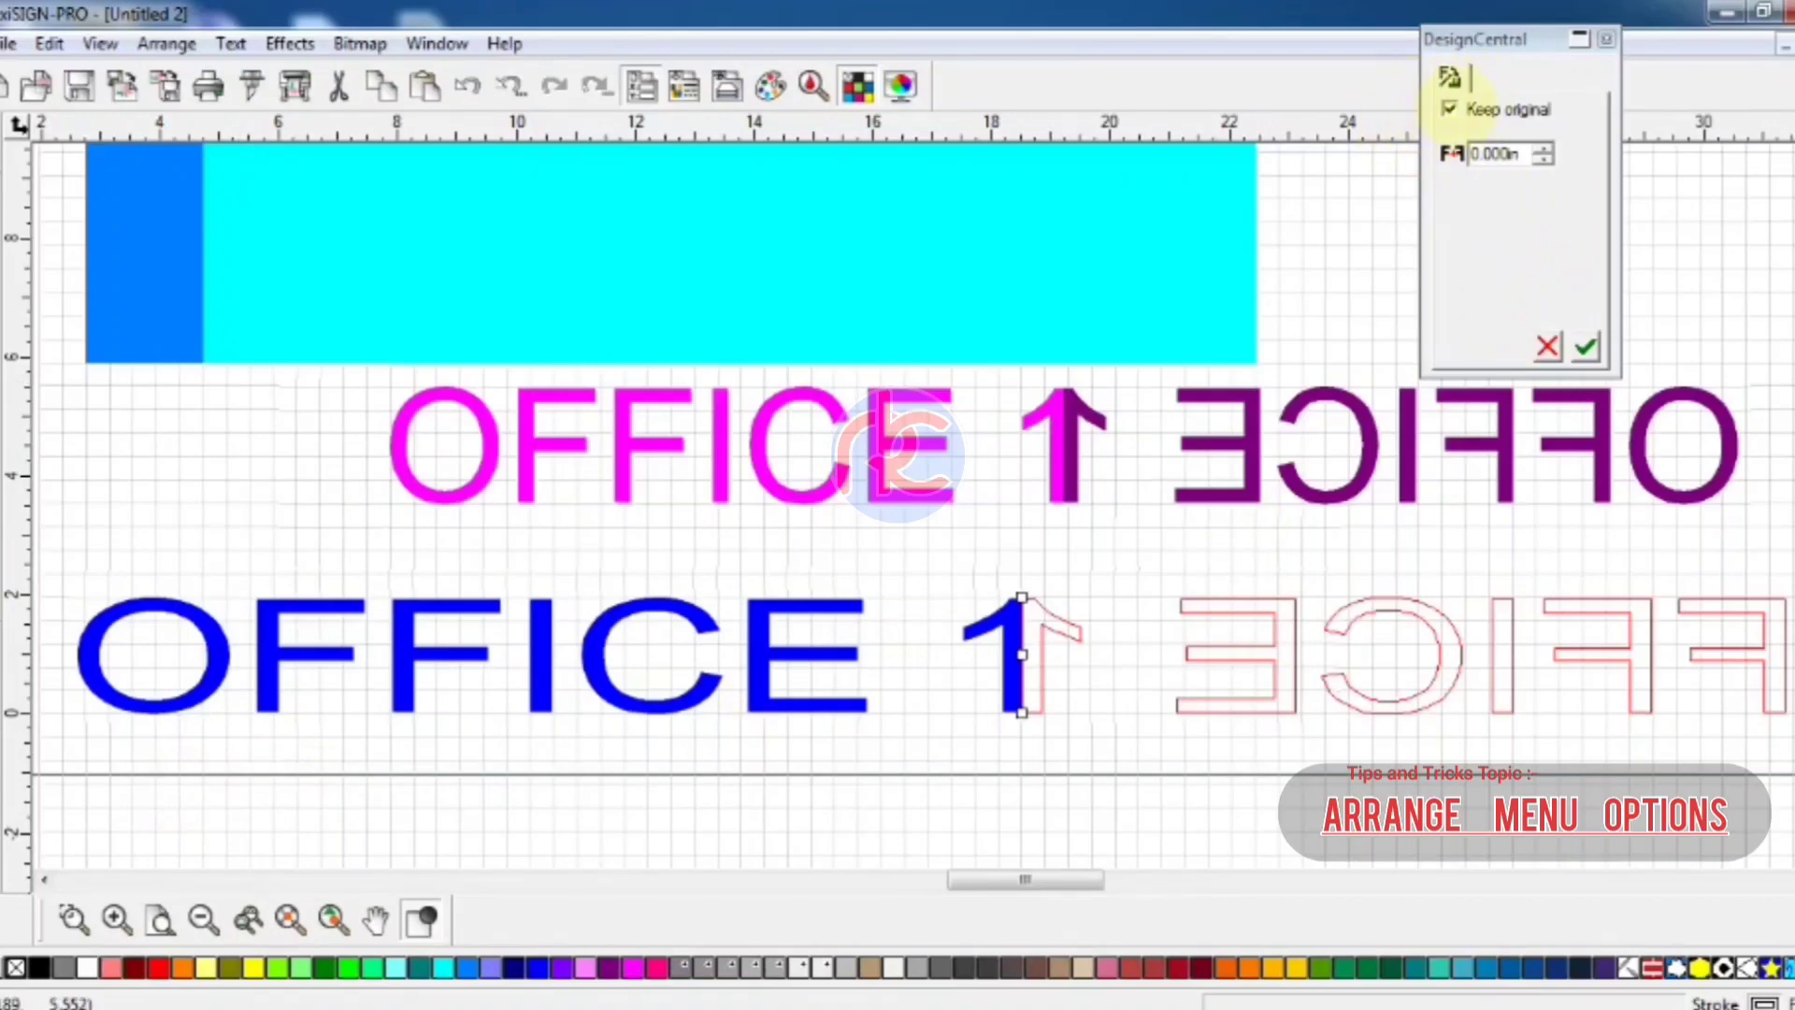
{"action": "left_click", "coordinate": [1449, 109]}
{"action": "left_click", "coordinate": [1585, 347]}
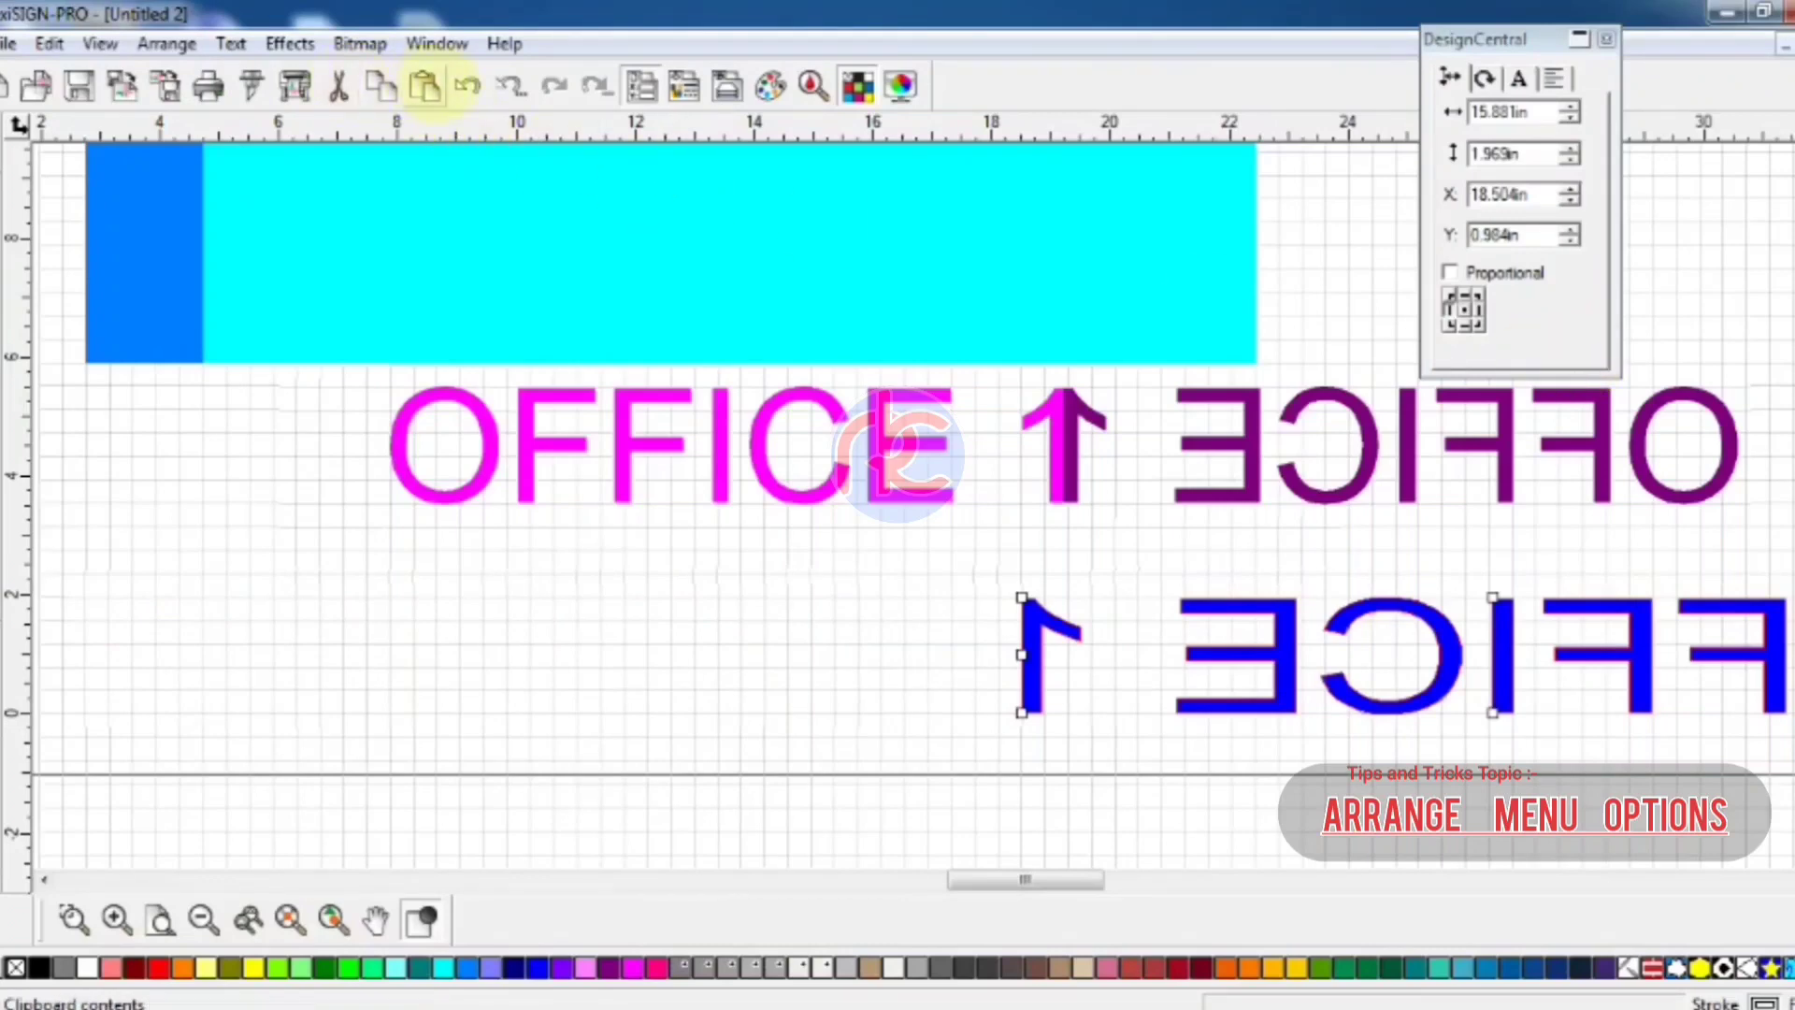
{"action": "left_click", "coordinate": [464, 85]}
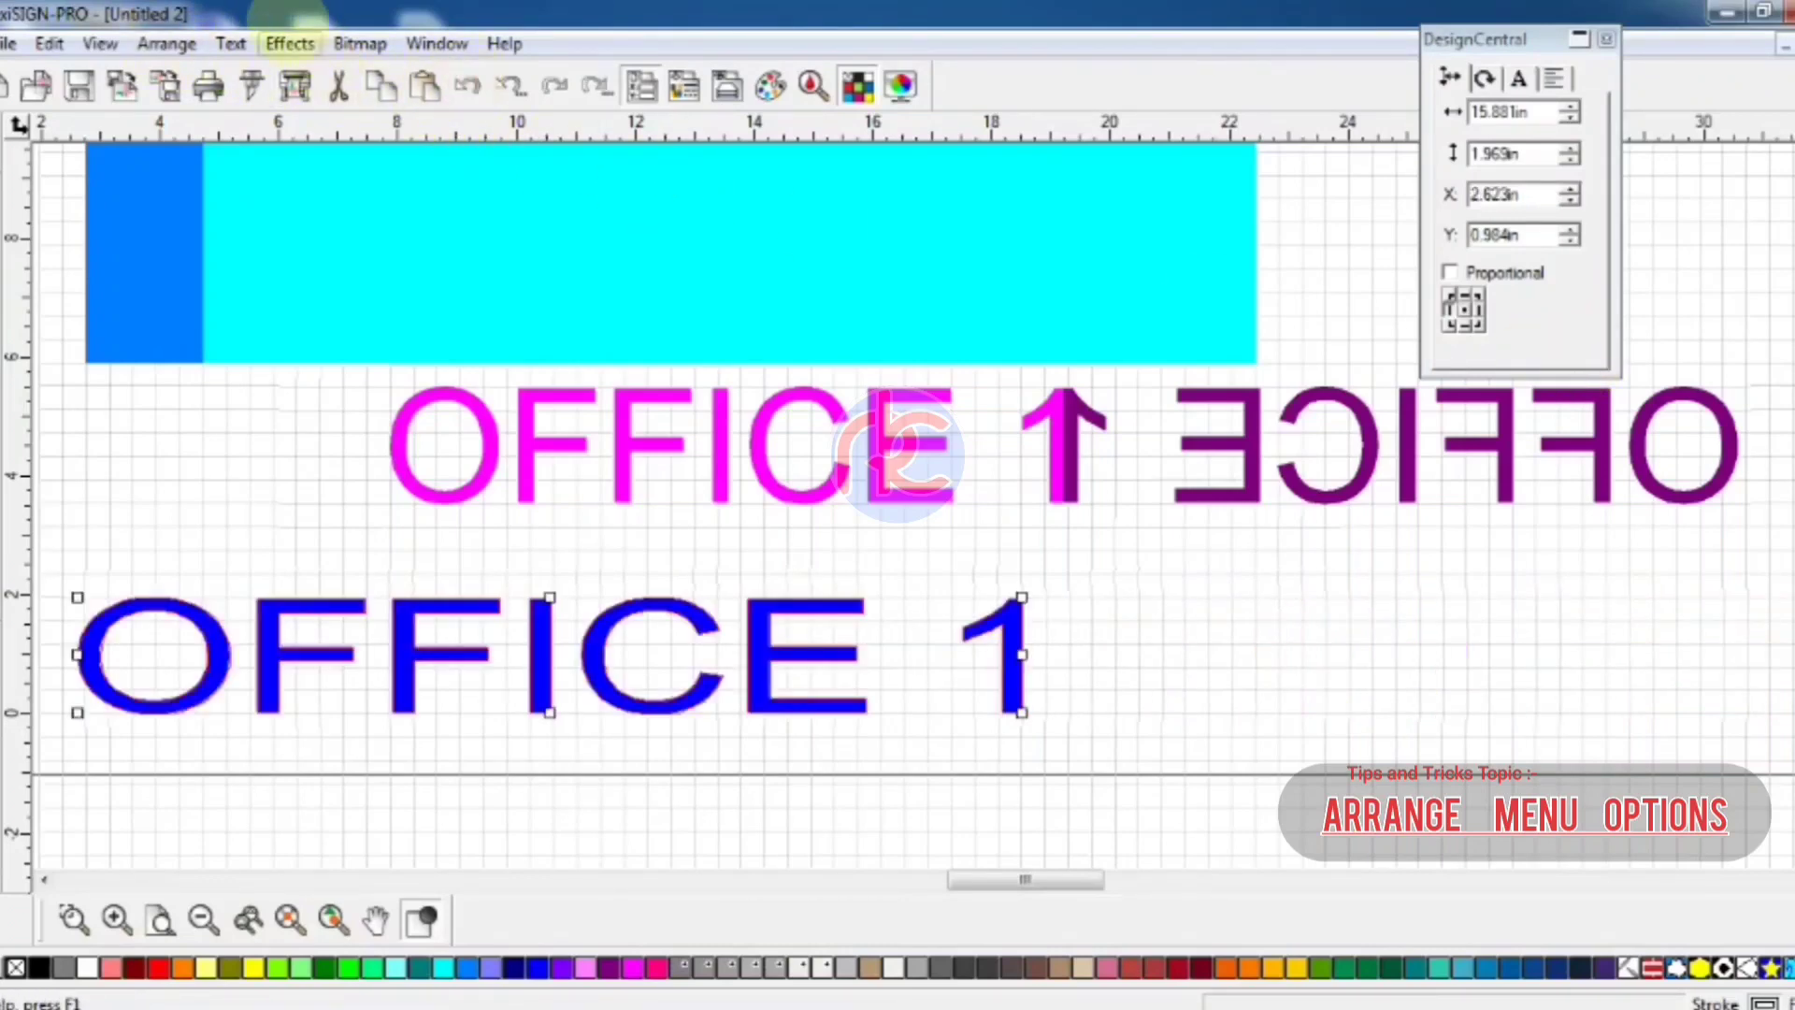
Mirror the dark blue OFFICE 1 text about its right edge with Keep original enabled
{"action": "left_click", "coordinate": [167, 44]}
{"action": "left_click", "coordinate": [245, 782]}
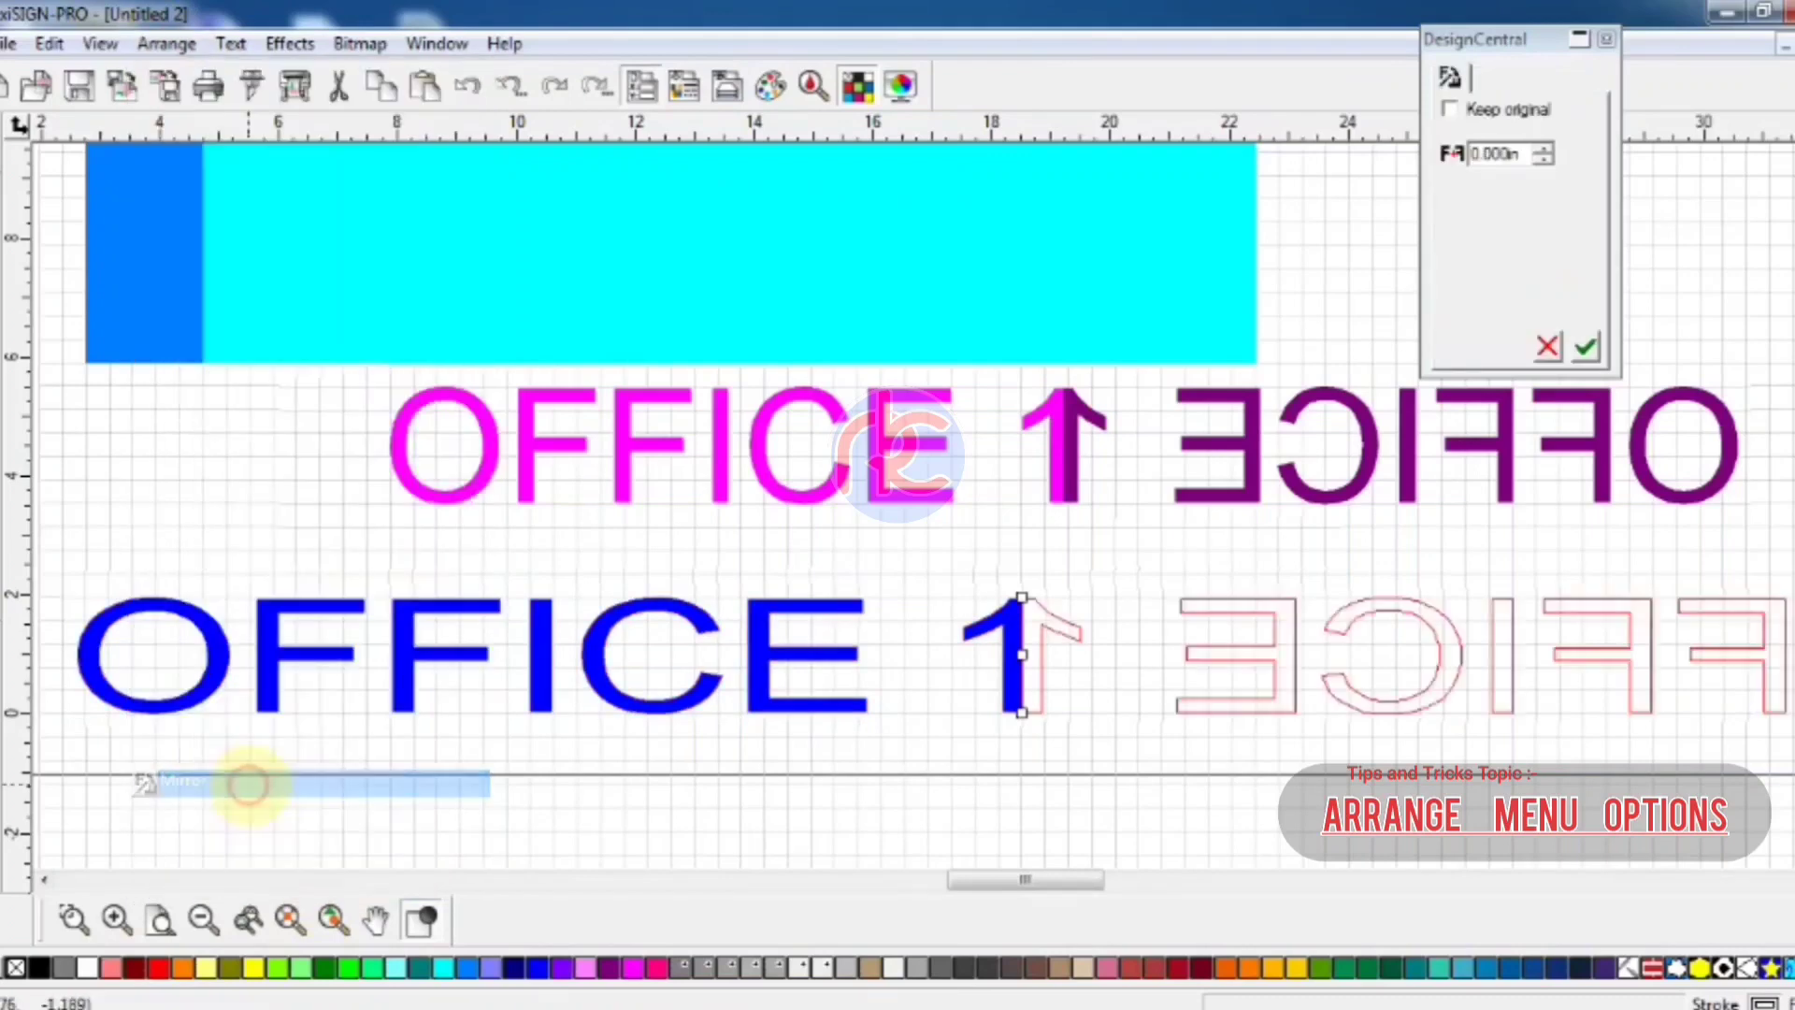
{"action": "left_click", "coordinate": [1453, 109]}
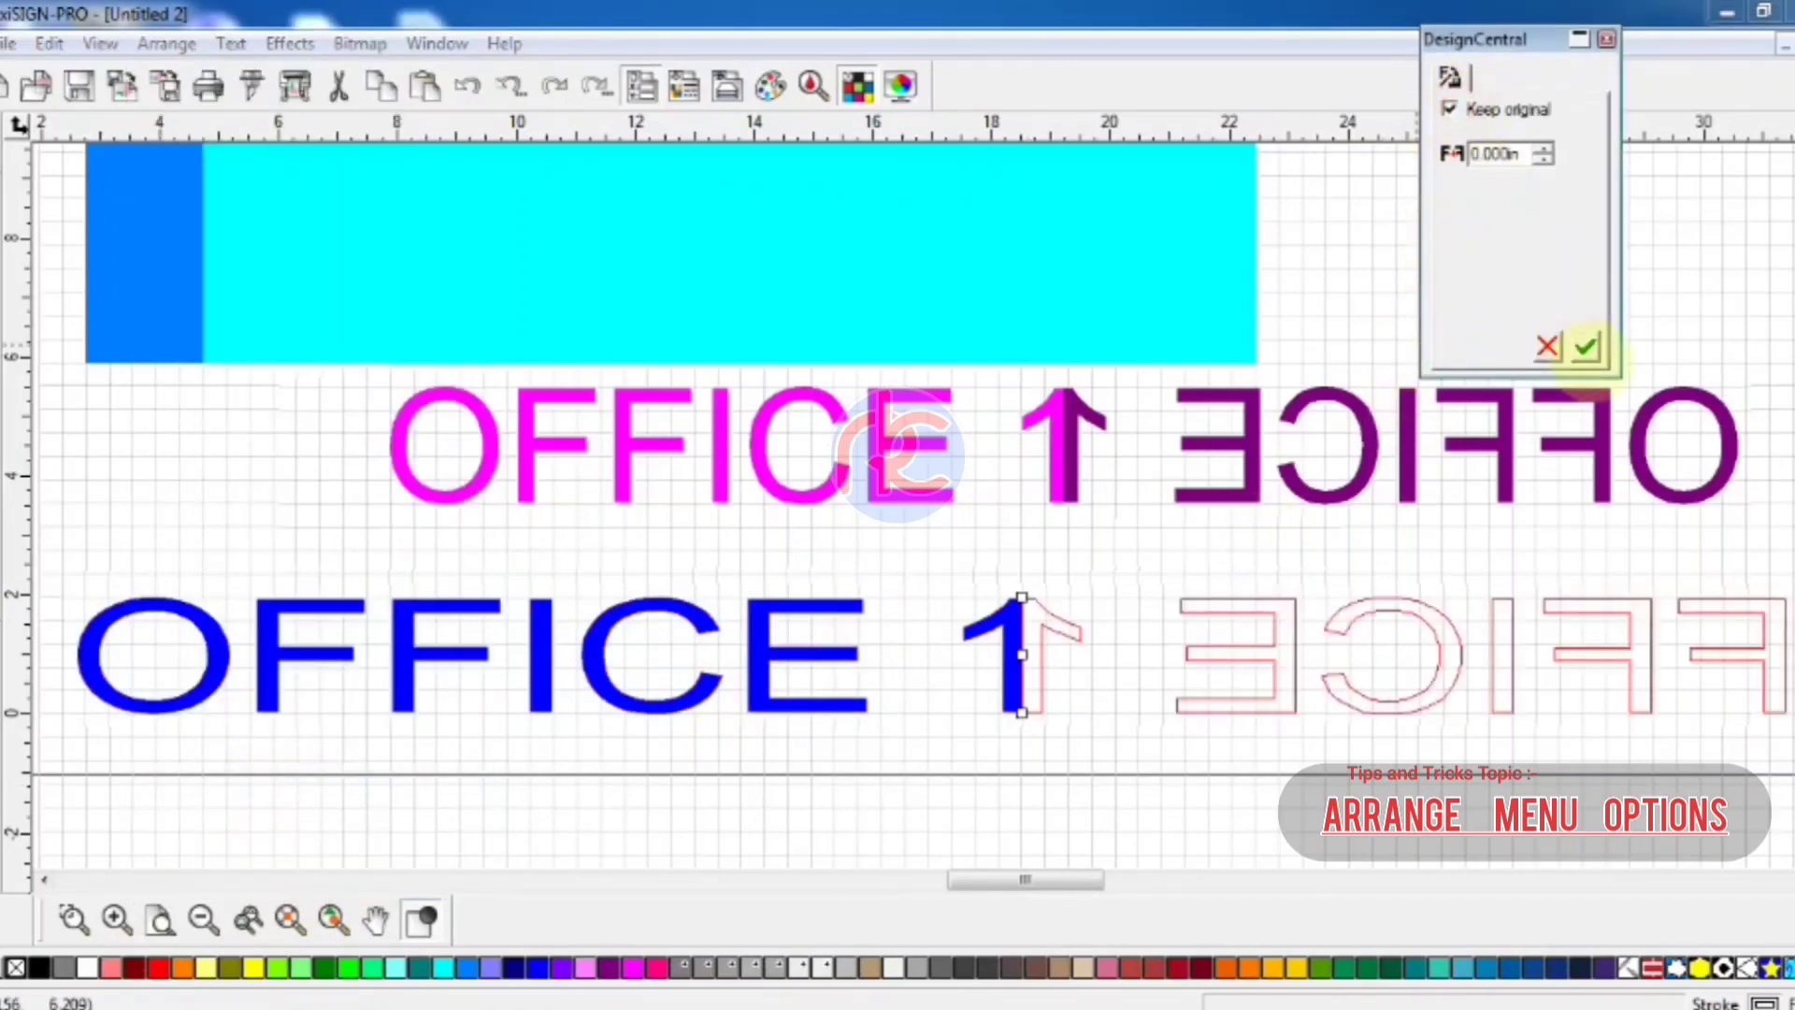
{"action": "left_click", "coordinate": [1586, 348]}
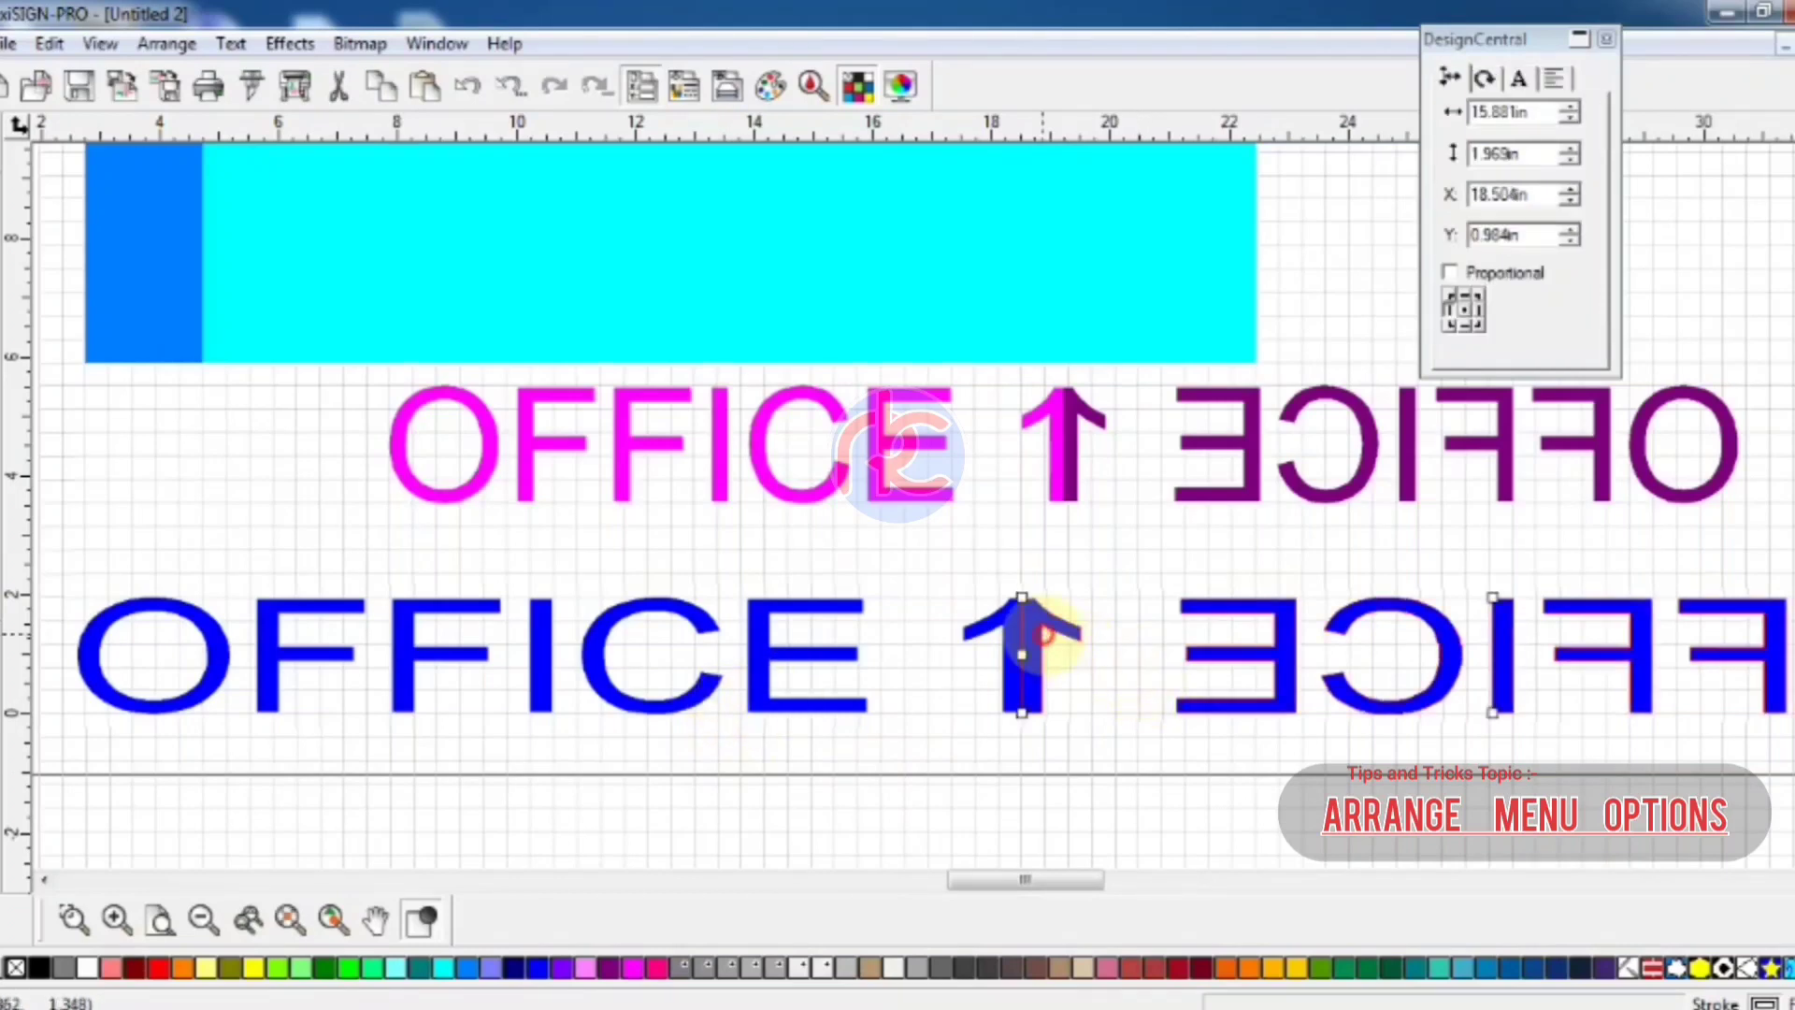
Delete the mirrored dark blue and dark purple OFFICE 1 copies
{"action": "key", "text": "Delete"}
{"action": "left_click", "coordinate": [1206, 453]}
{"action": "key", "text": "Delete"}
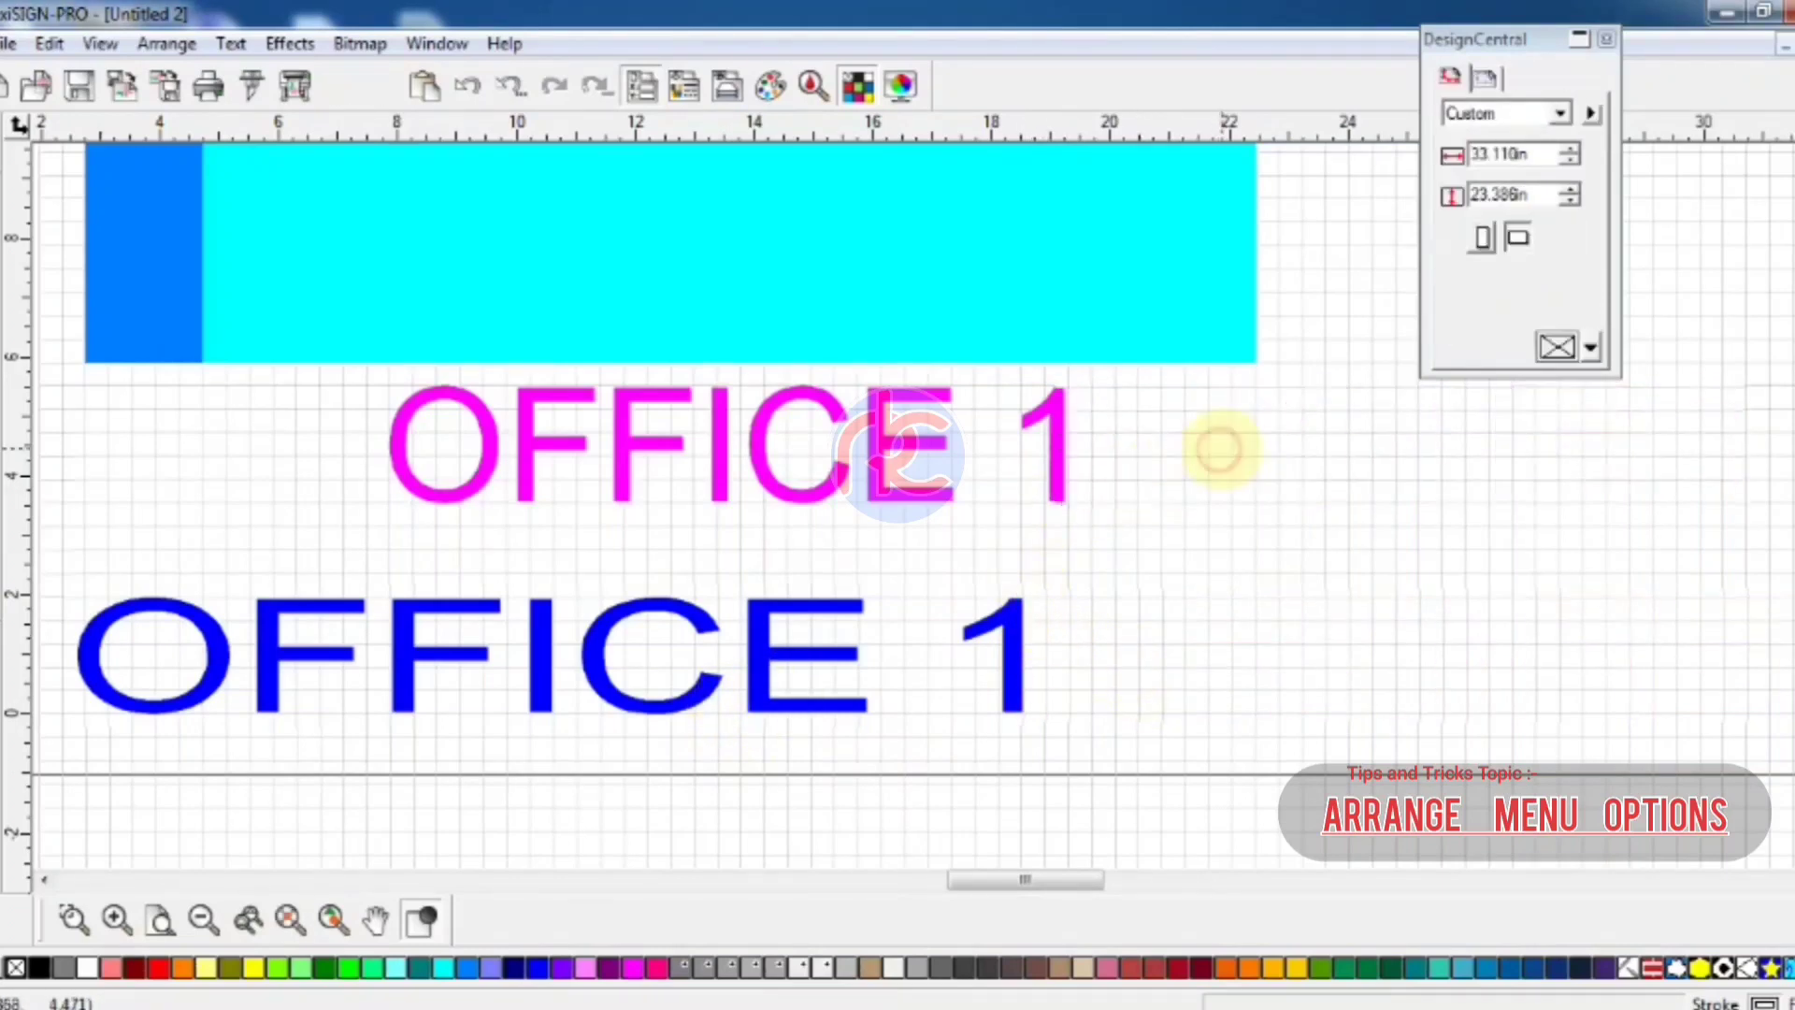
Start a Step and Repeat of the magenta OFFICE 1 text with 2 copies across and 2 copies down
{"action": "left_click", "coordinate": [472, 479]}
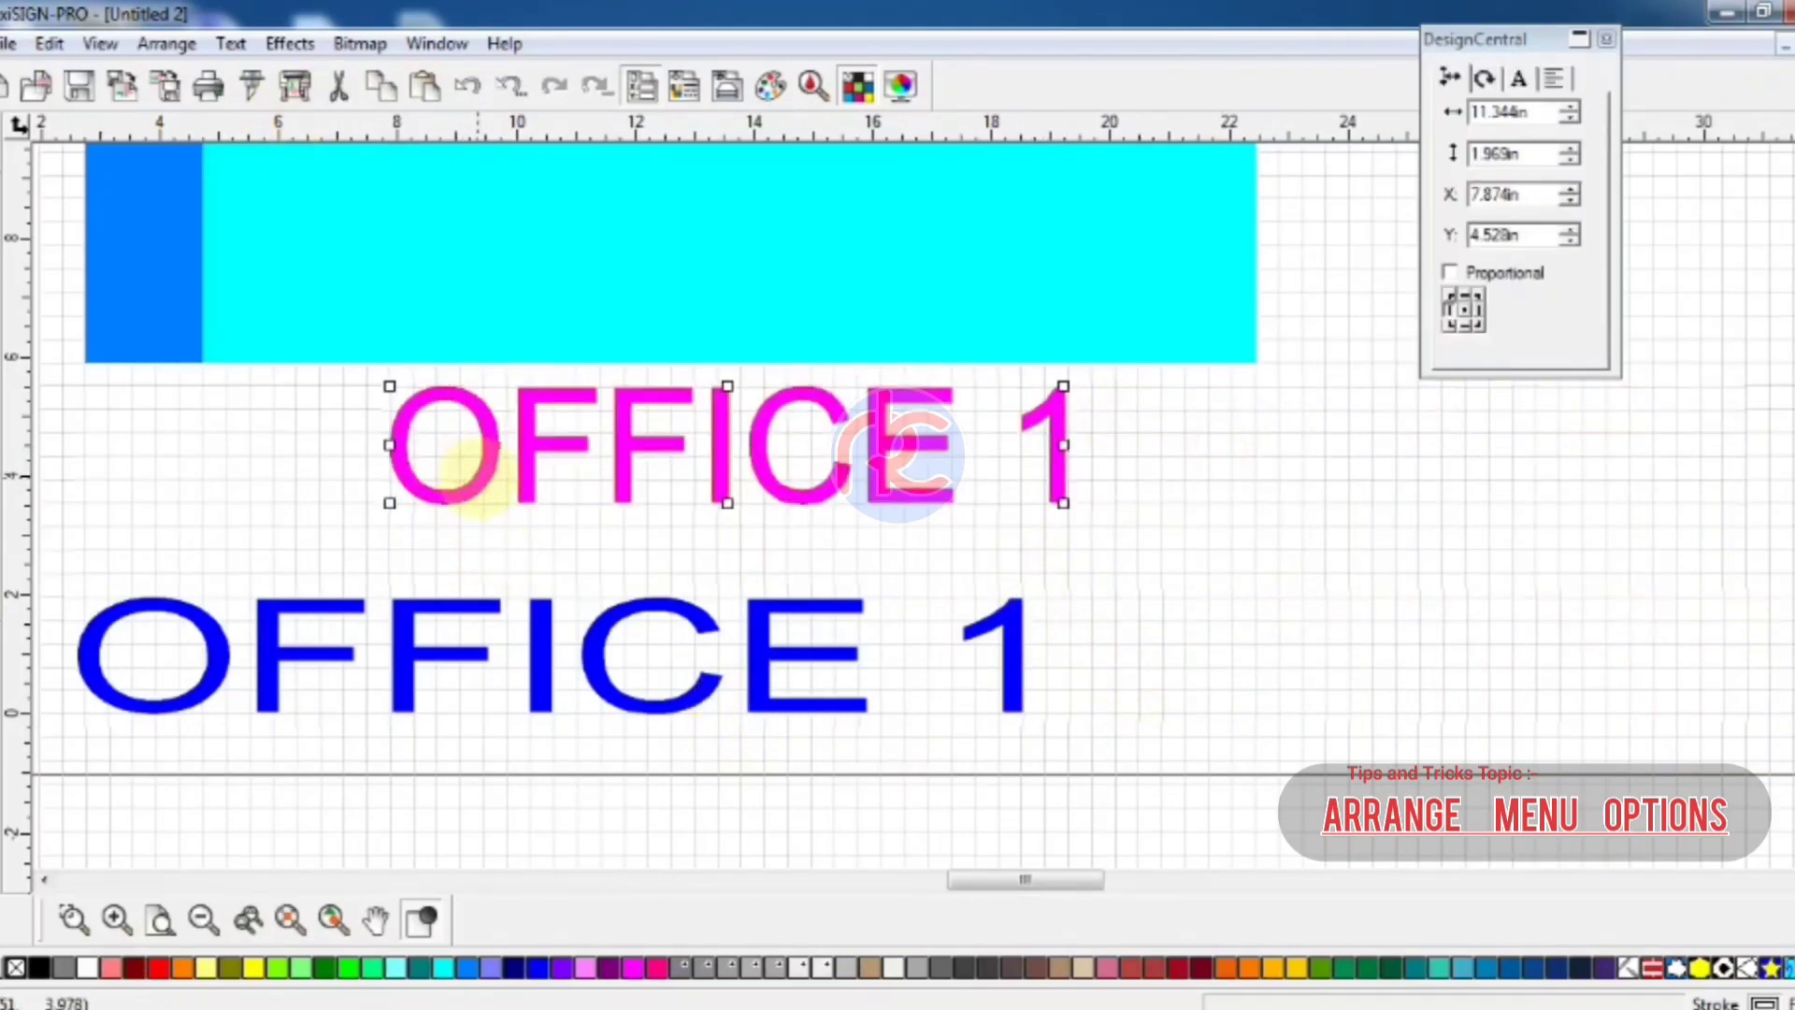
{"action": "scroll", "coordinate": [472, 479], "scroll_direction": "down", "scroll_amount": 4}
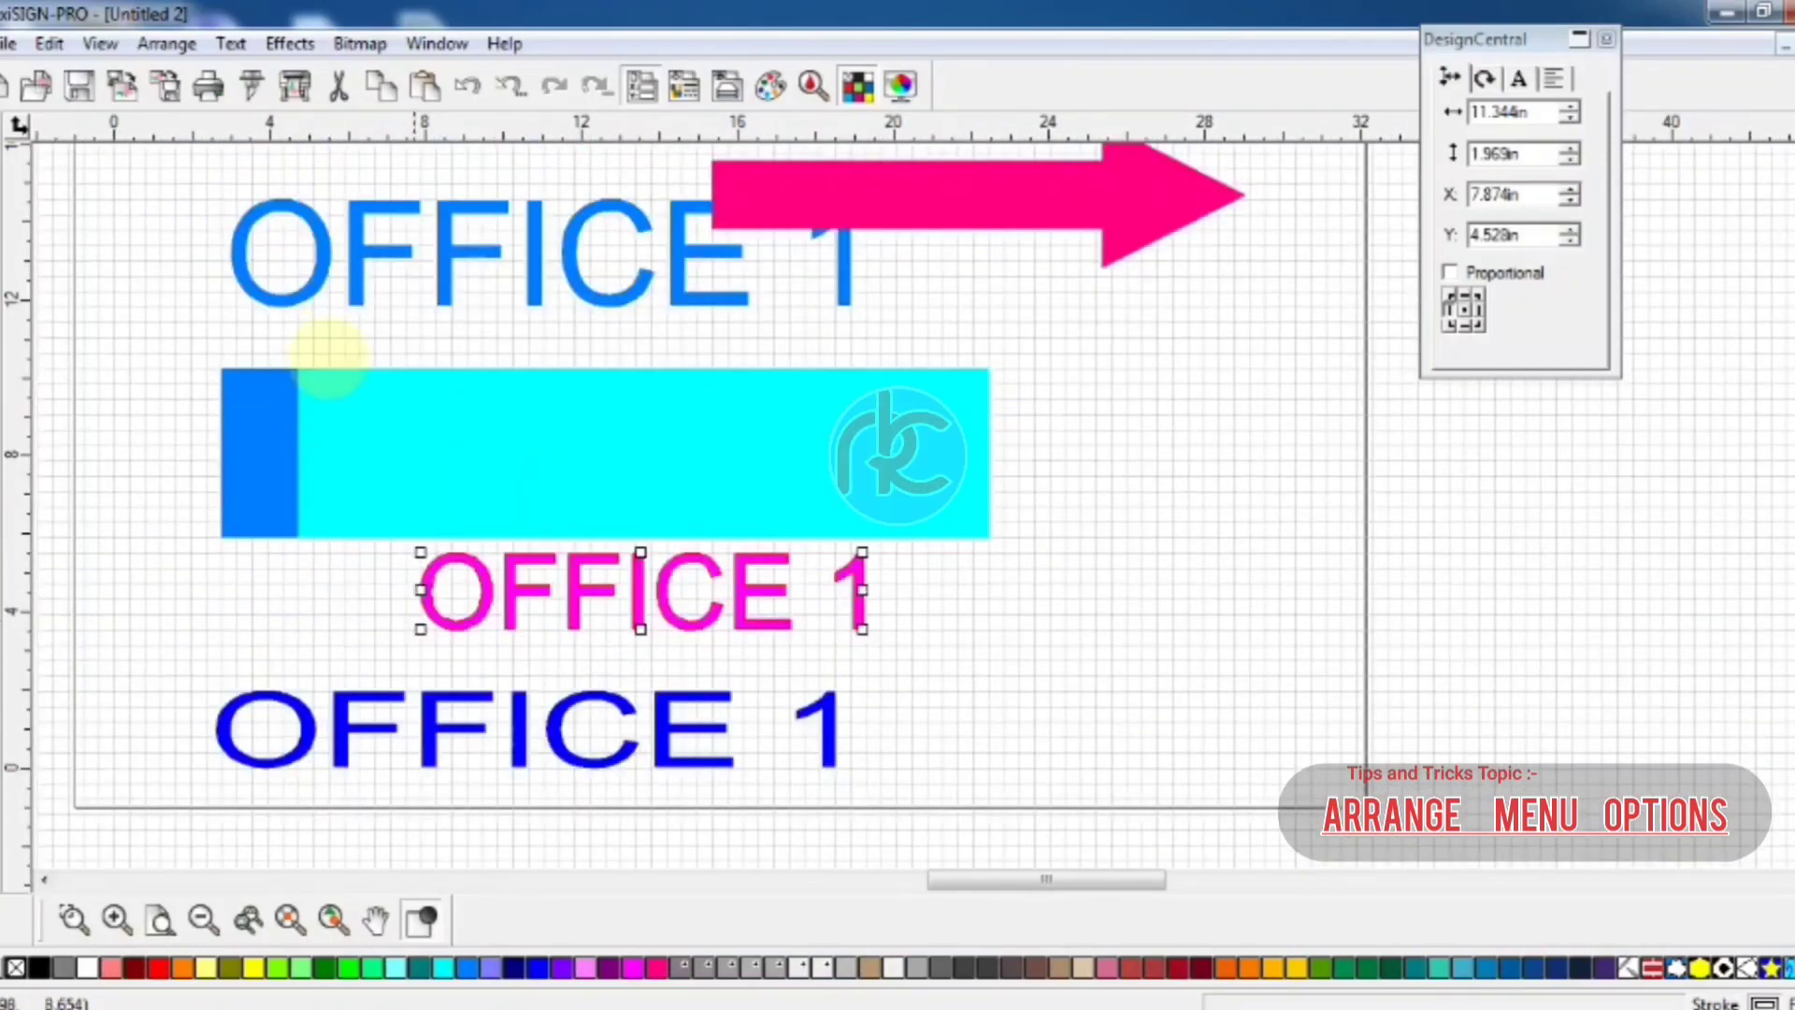
{"action": "left_click", "coordinate": [100, 43]}
{"action": "mouse_move", "coordinate": [138, 44]}
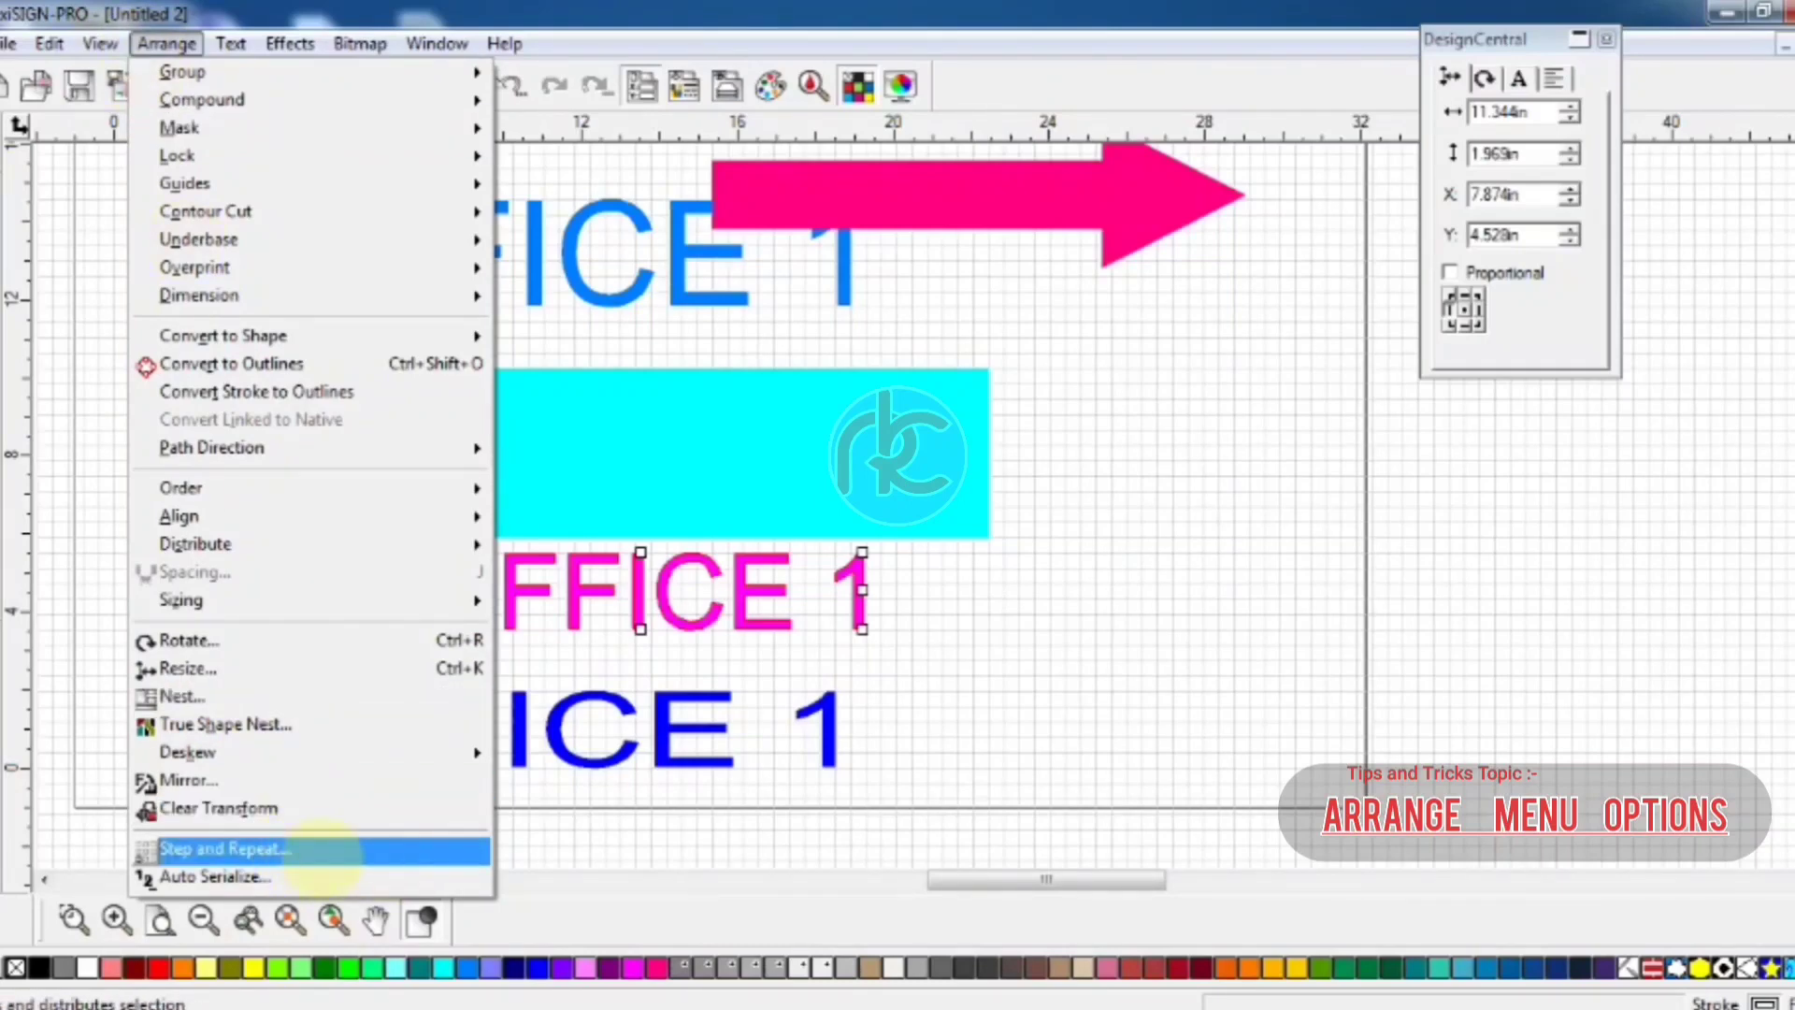
{"action": "left_click", "coordinate": [316, 849]}
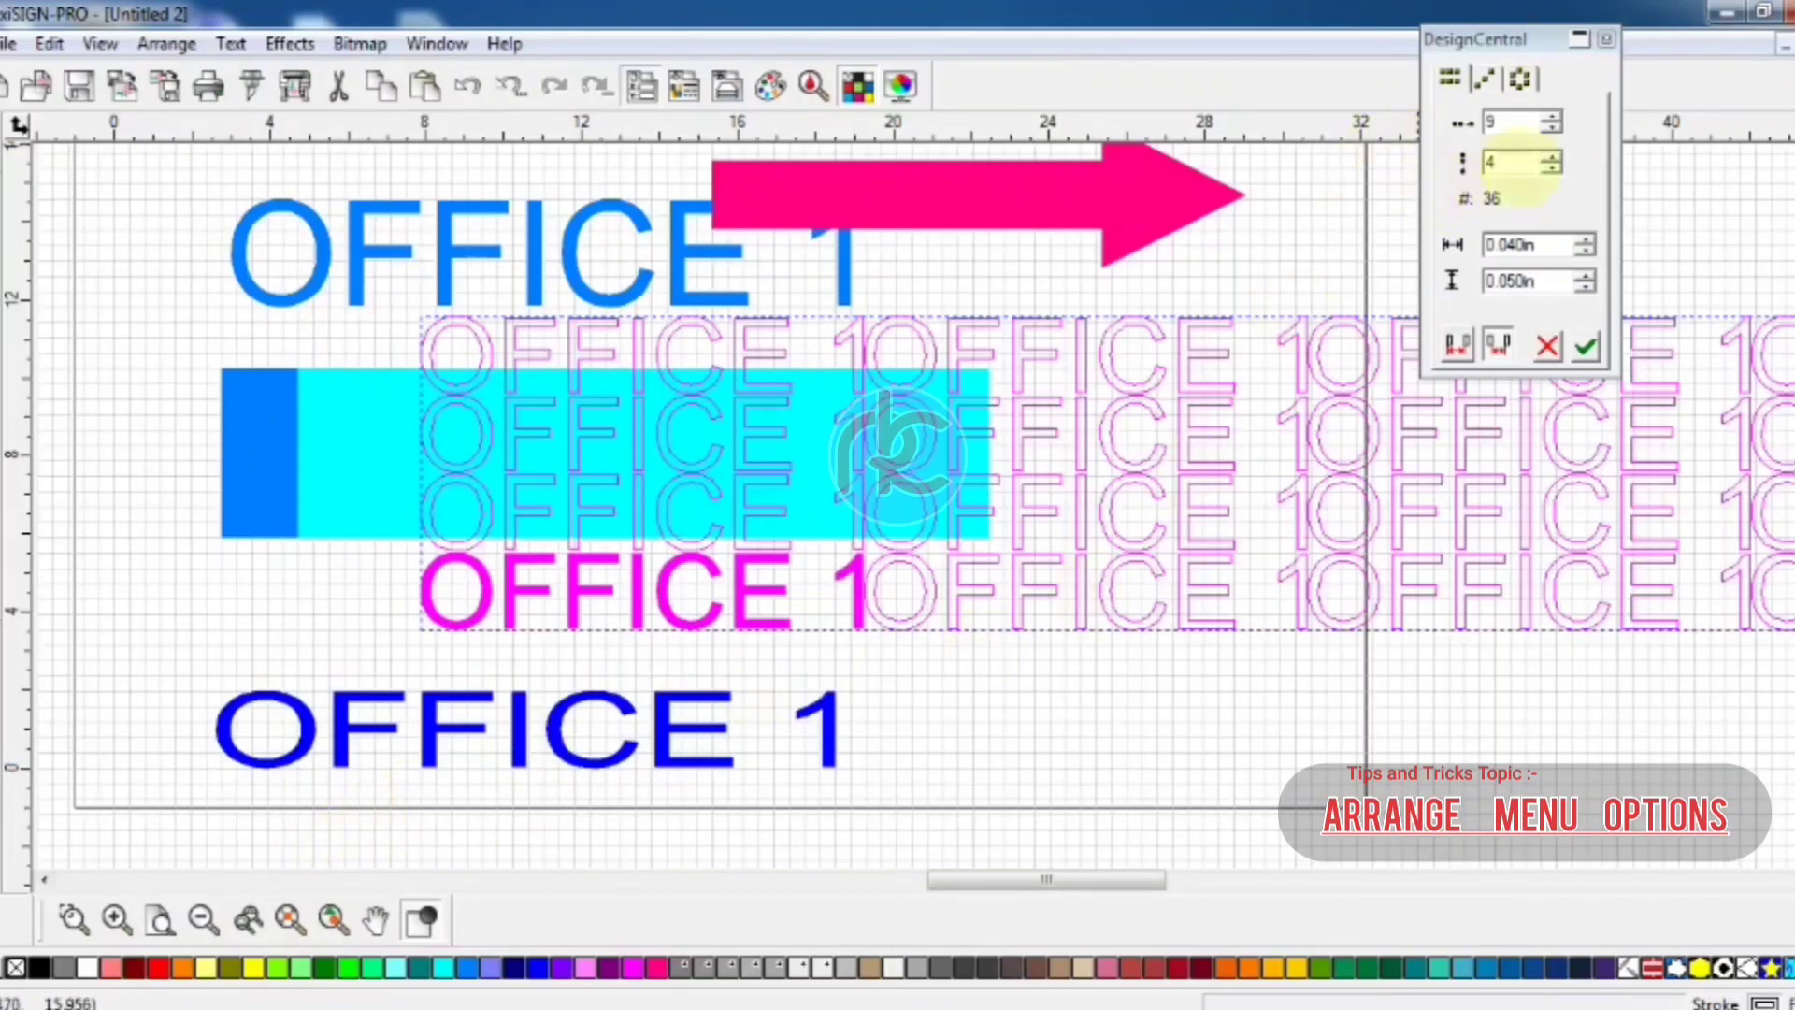
{"action": "key", "text": "shift+Tab"}
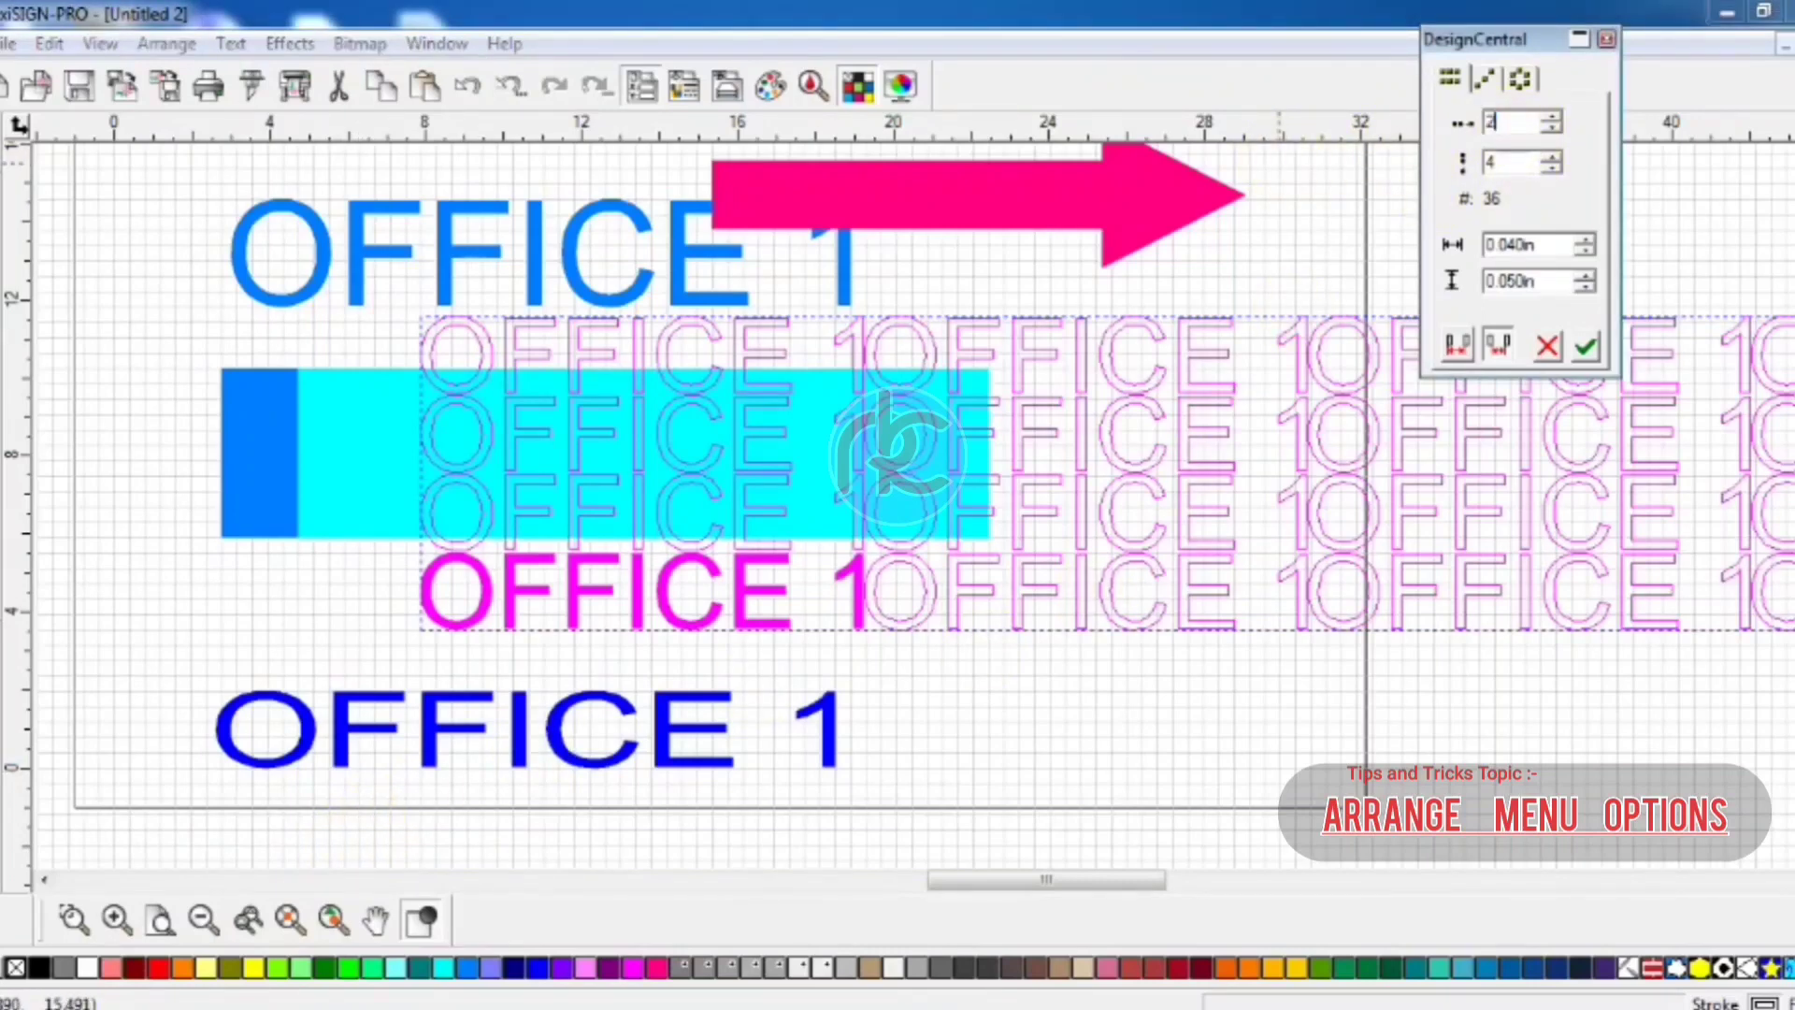
{"action": "left_click", "coordinate": [1526, 161]}
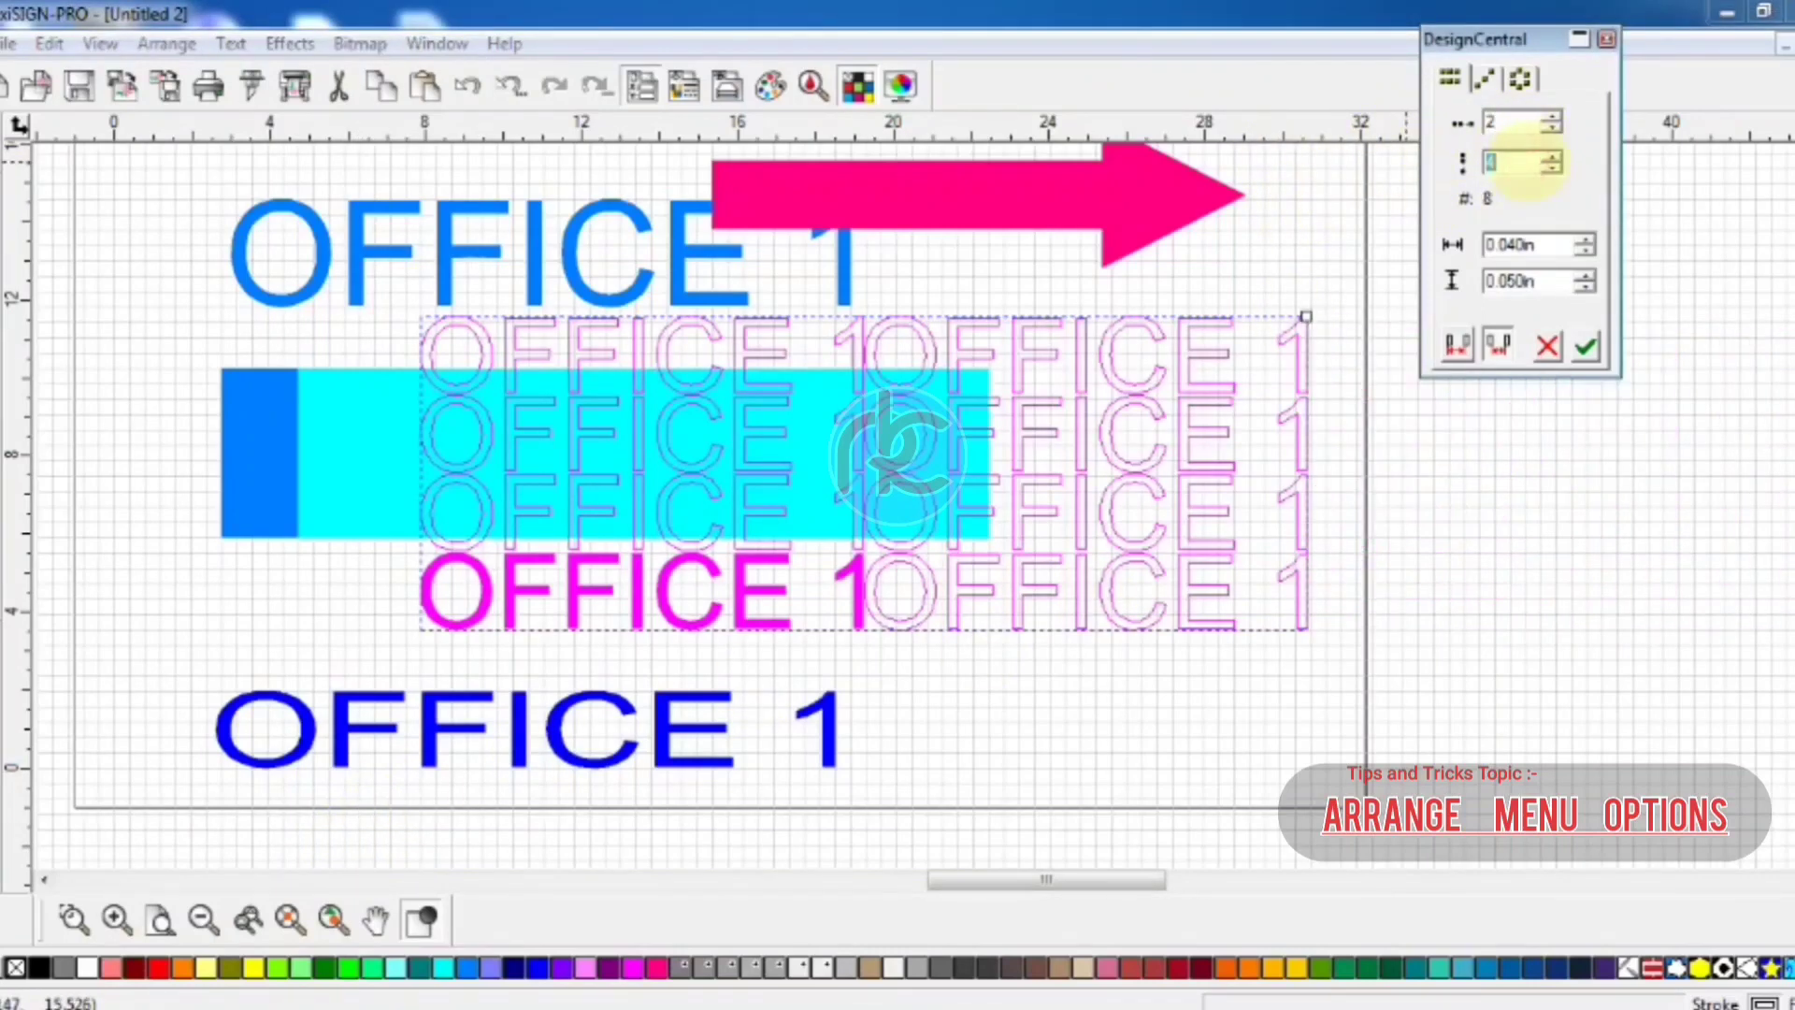
{"action": "left_click", "coordinate": [1512, 200]}
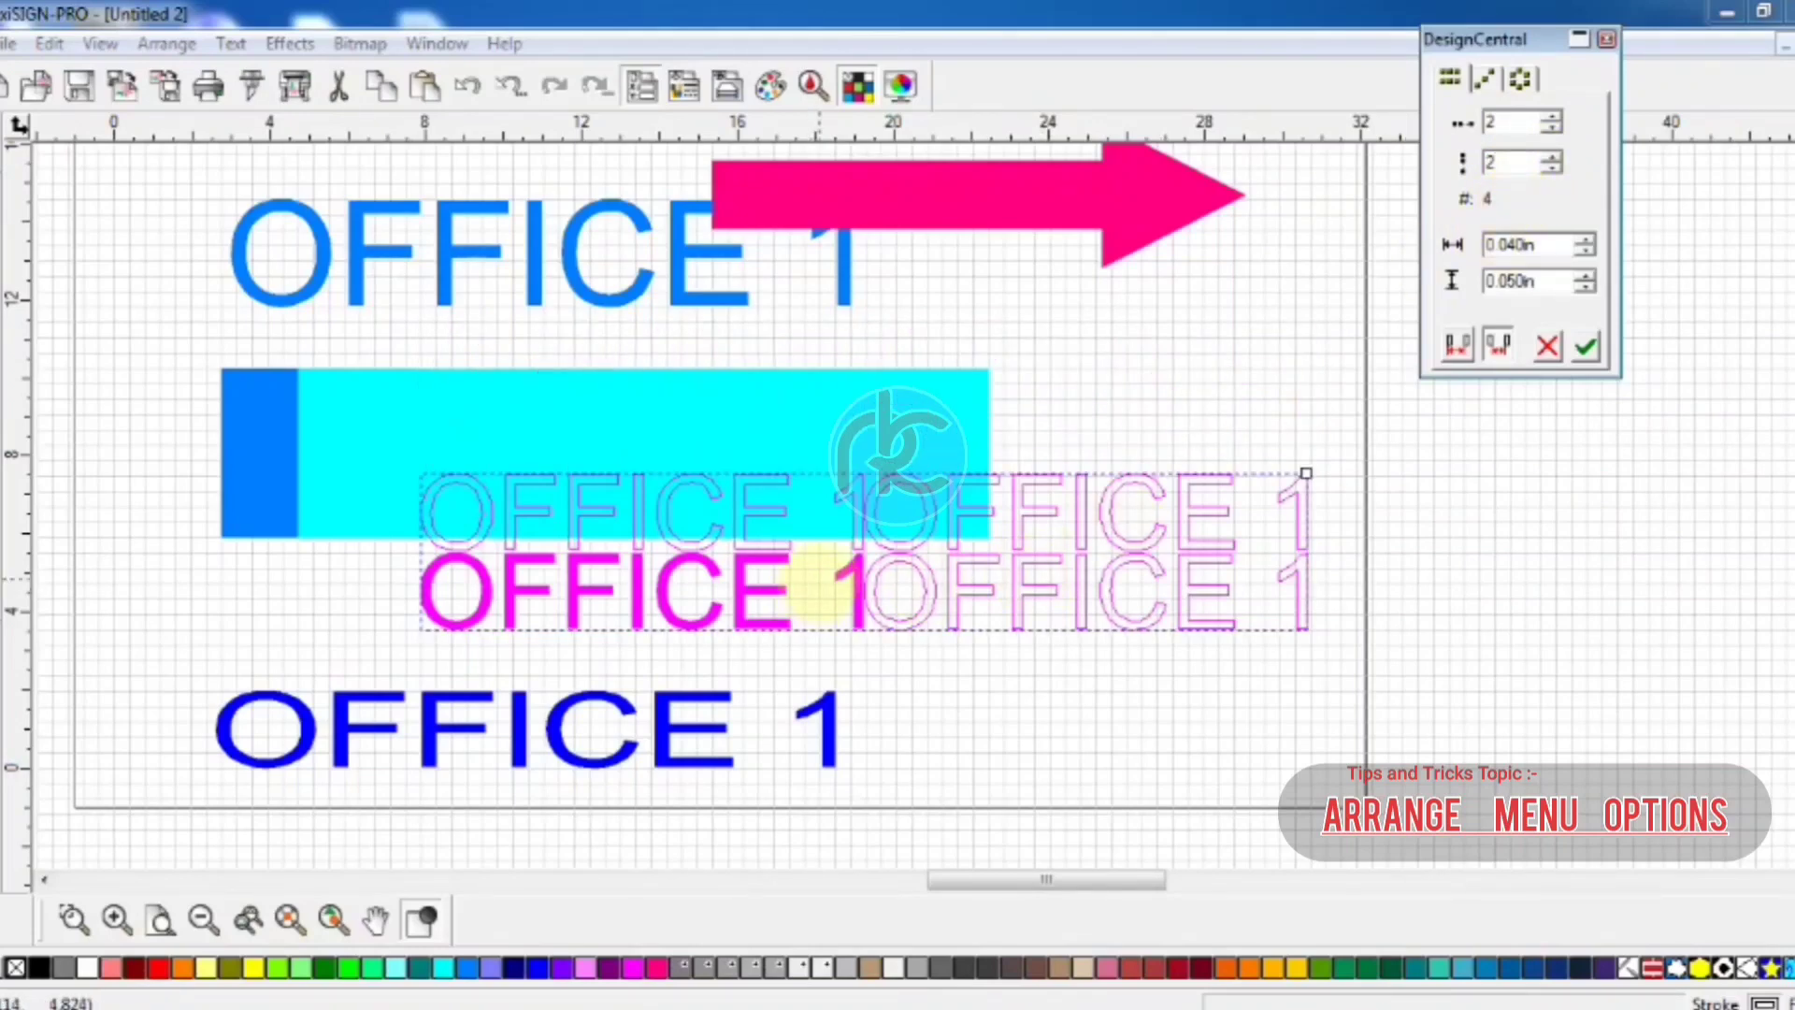
Move the magenta OFFICE 1 text and its repeat preview right, placing its left edge at about X 18.58 in
{"action": "left_click_drag", "start_coordinate": [846, 587], "coordinate": [1264, 661]}
{"action": "scroll", "coordinate": [1264, 659], "scroll_direction": "down", "scroll_amount": 2}
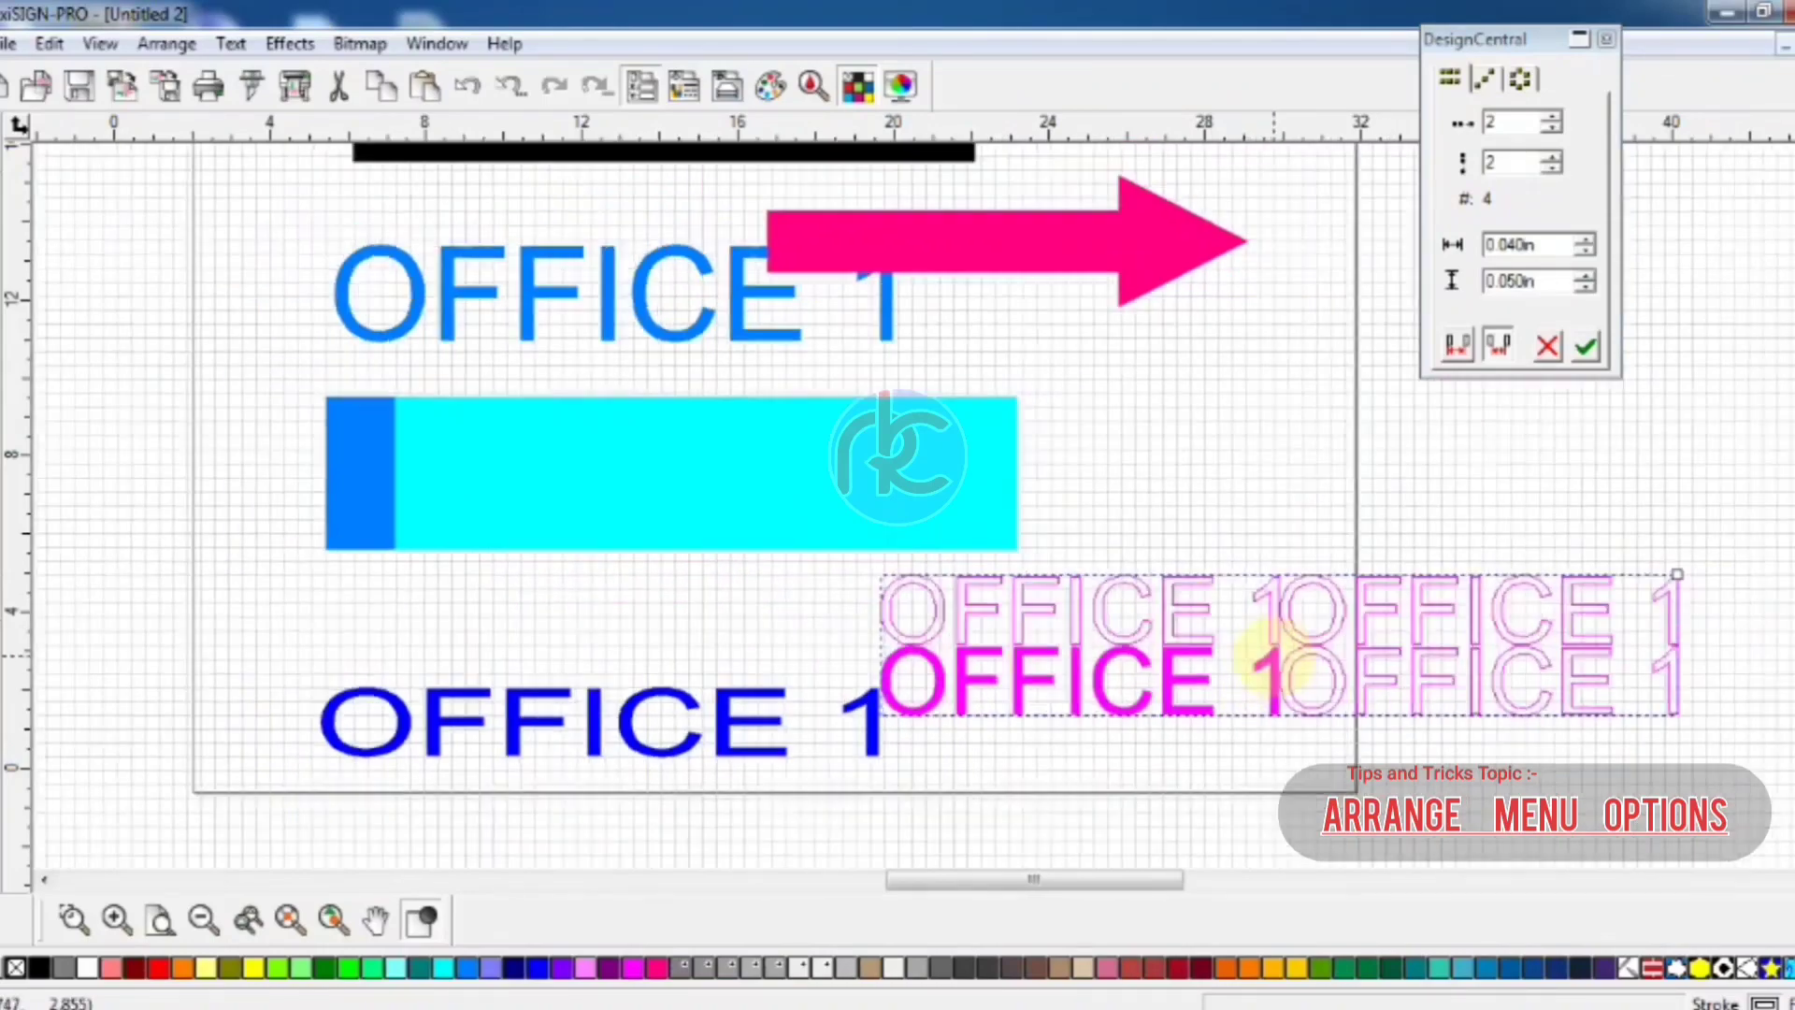
{"action": "scroll", "coordinate": [1264, 655], "scroll_direction": "down", "scroll_amount": 1}
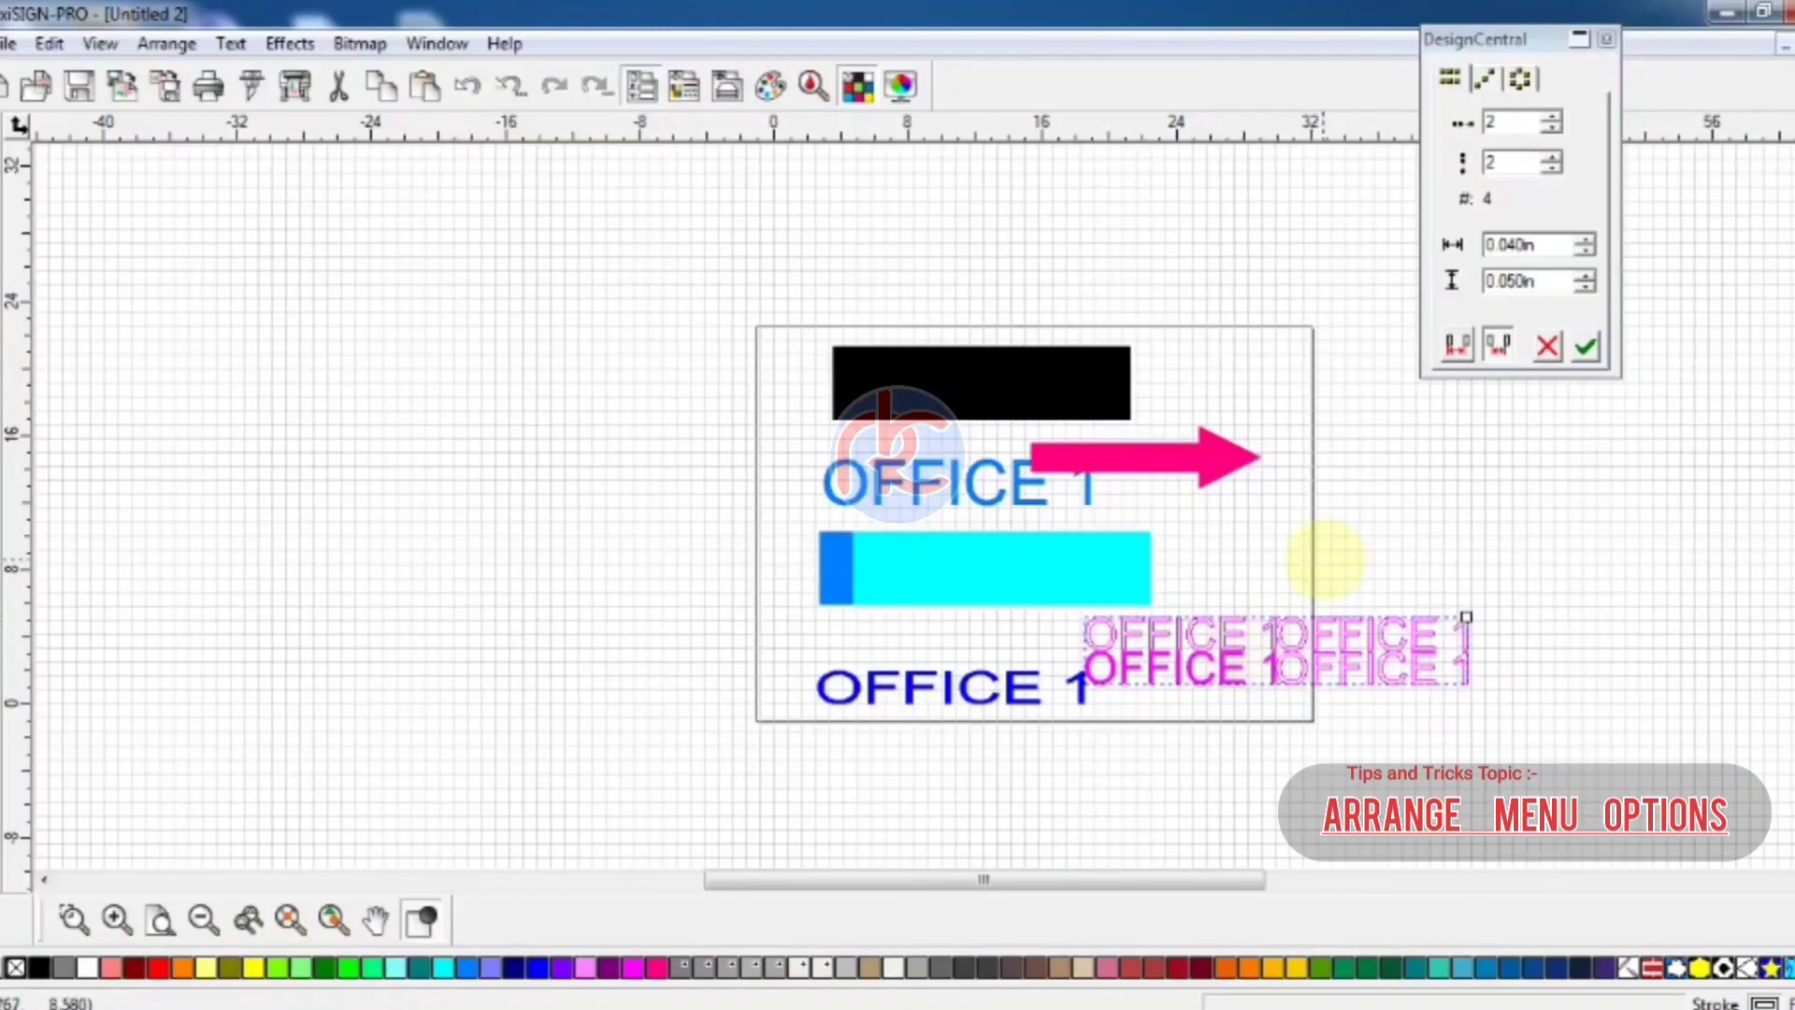
{"action": "scroll", "coordinate": [1263, 589], "scroll_direction": "up", "scroll_amount": 3}
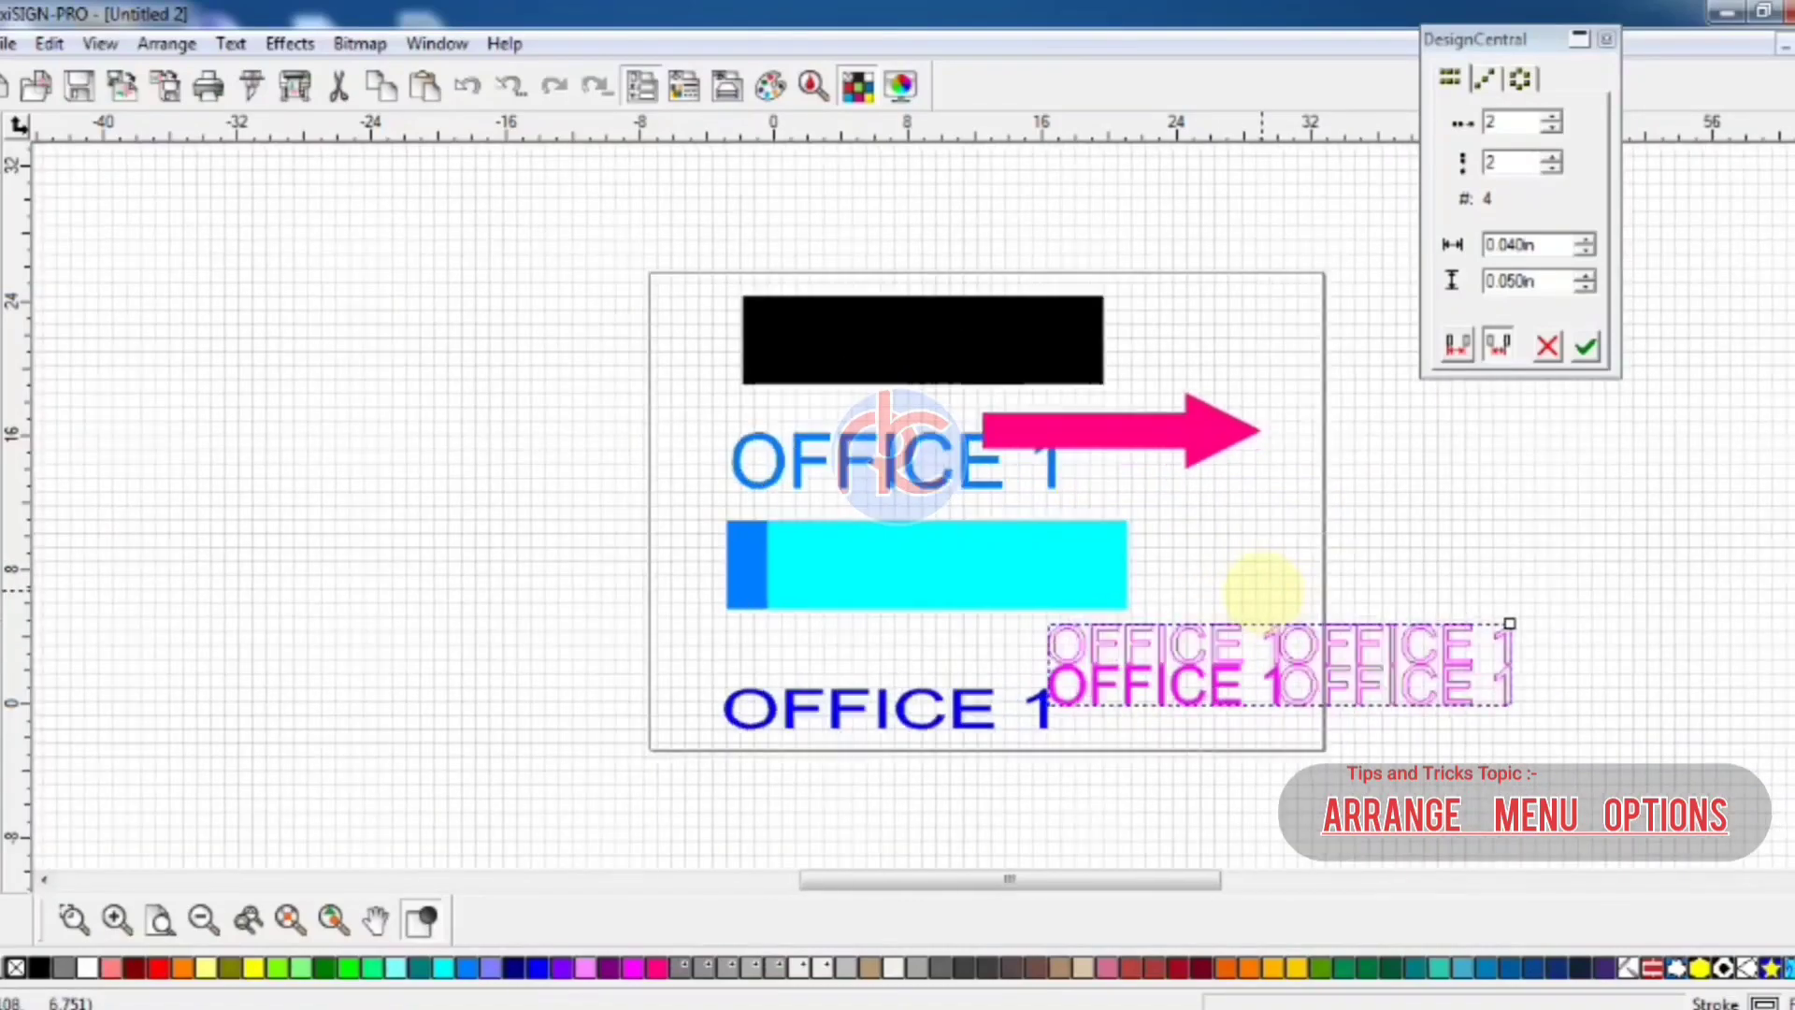
{"action": "scroll", "coordinate": [1264, 589], "scroll_direction": "down", "scroll_amount": 1}
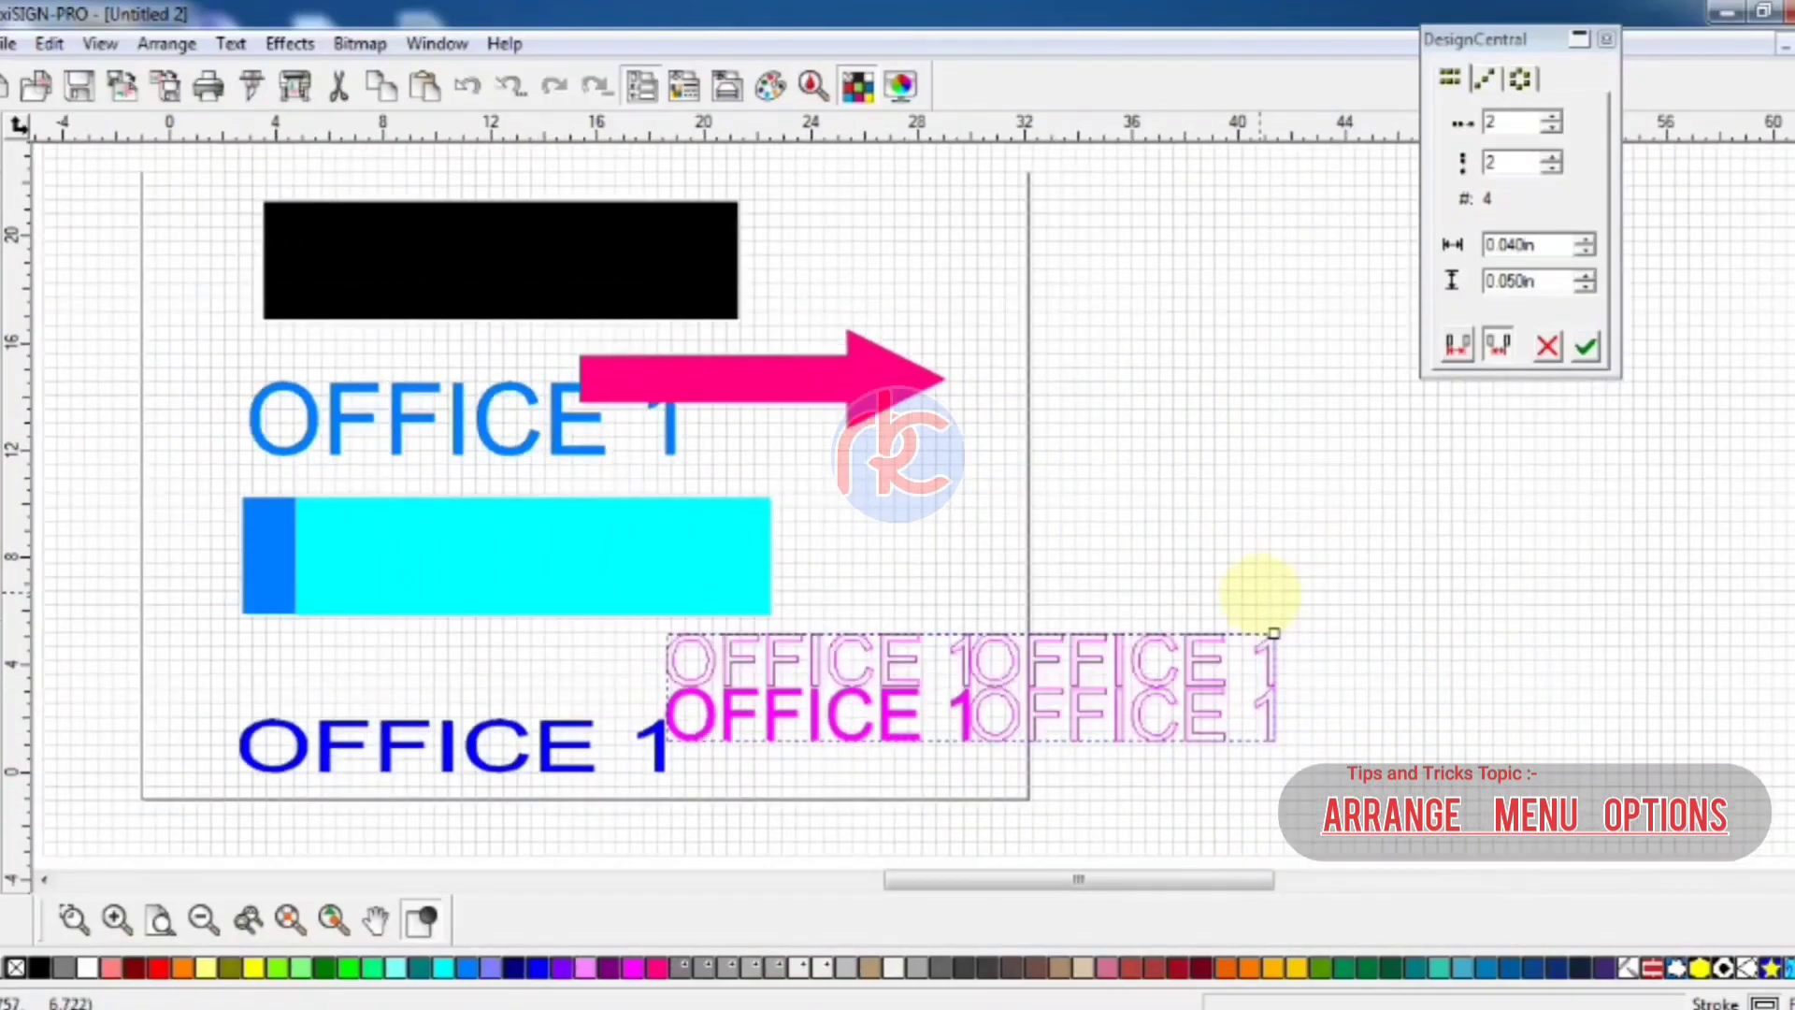
{"action": "scroll", "coordinate": [1264, 588], "scroll_direction": "up", "scroll_amount": 2}
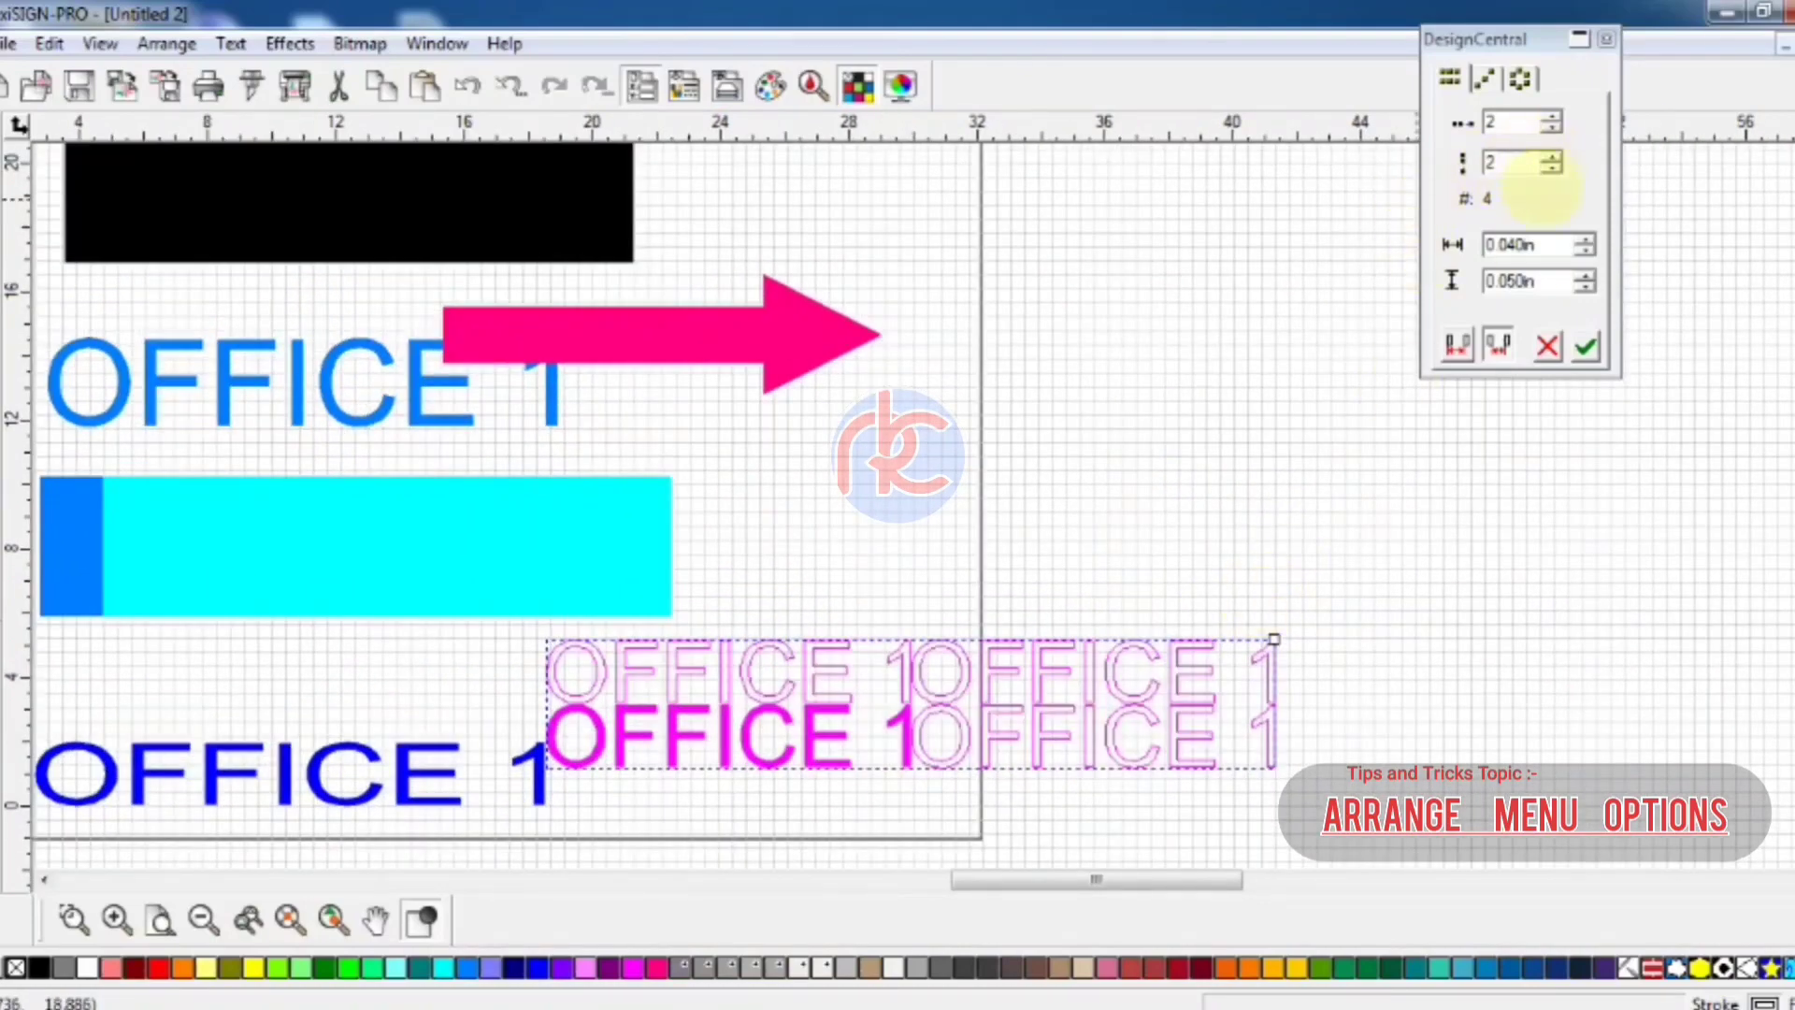
Set the repeat's horizontal spacing to 0.240 in and its vertical spacing to 0.150 in
{"action": "left_click", "coordinate": [1584, 241]}
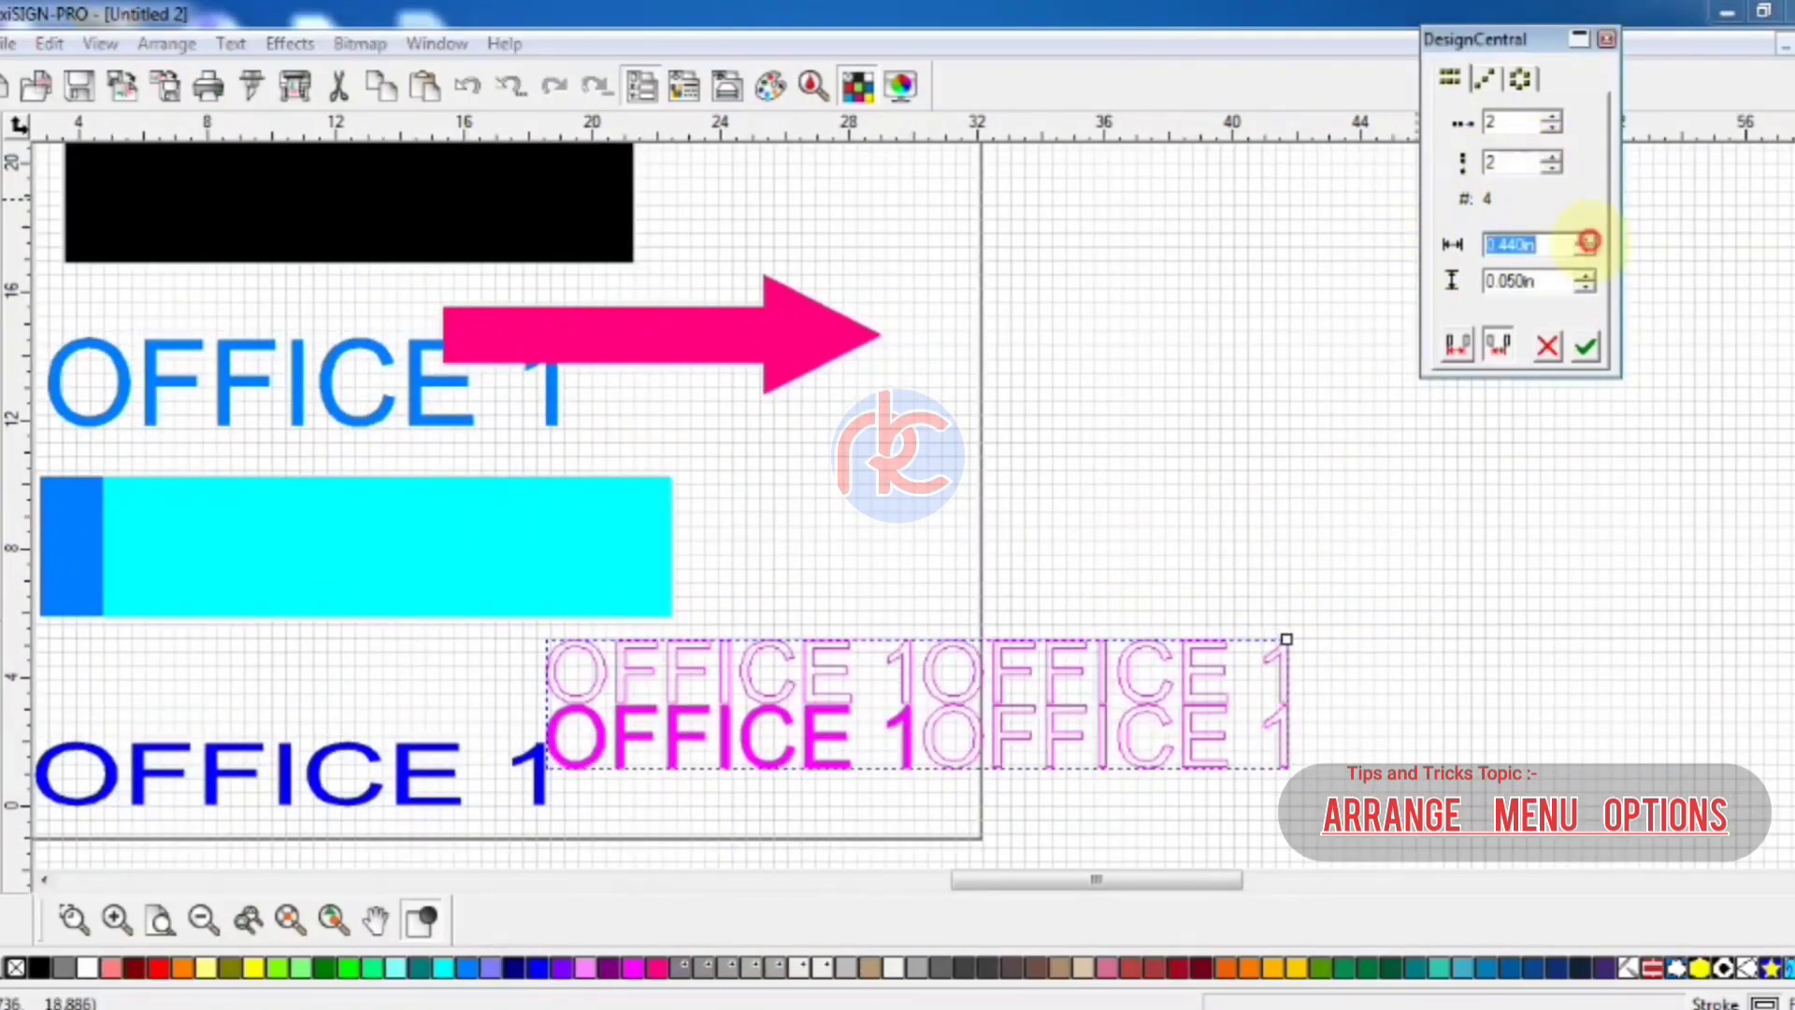
{"action": "left_click", "coordinate": [1583, 277]}
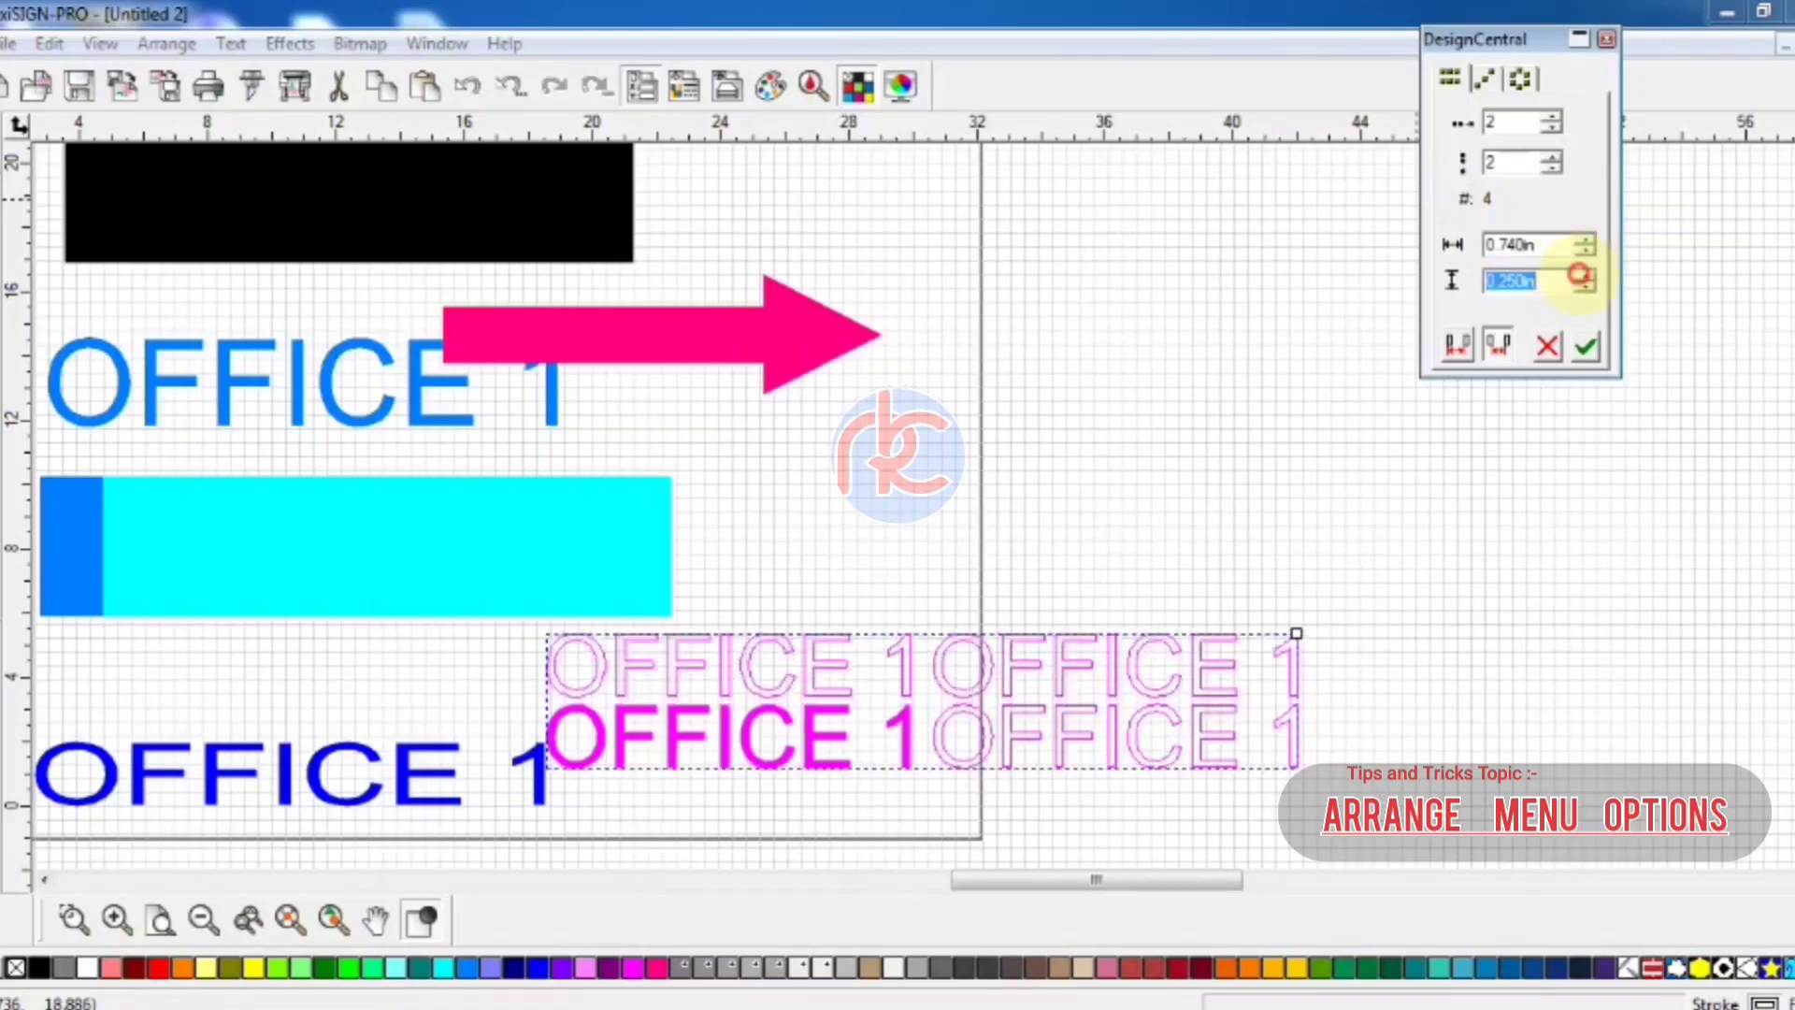
{"action": "left_click", "coordinate": [1579, 277]}
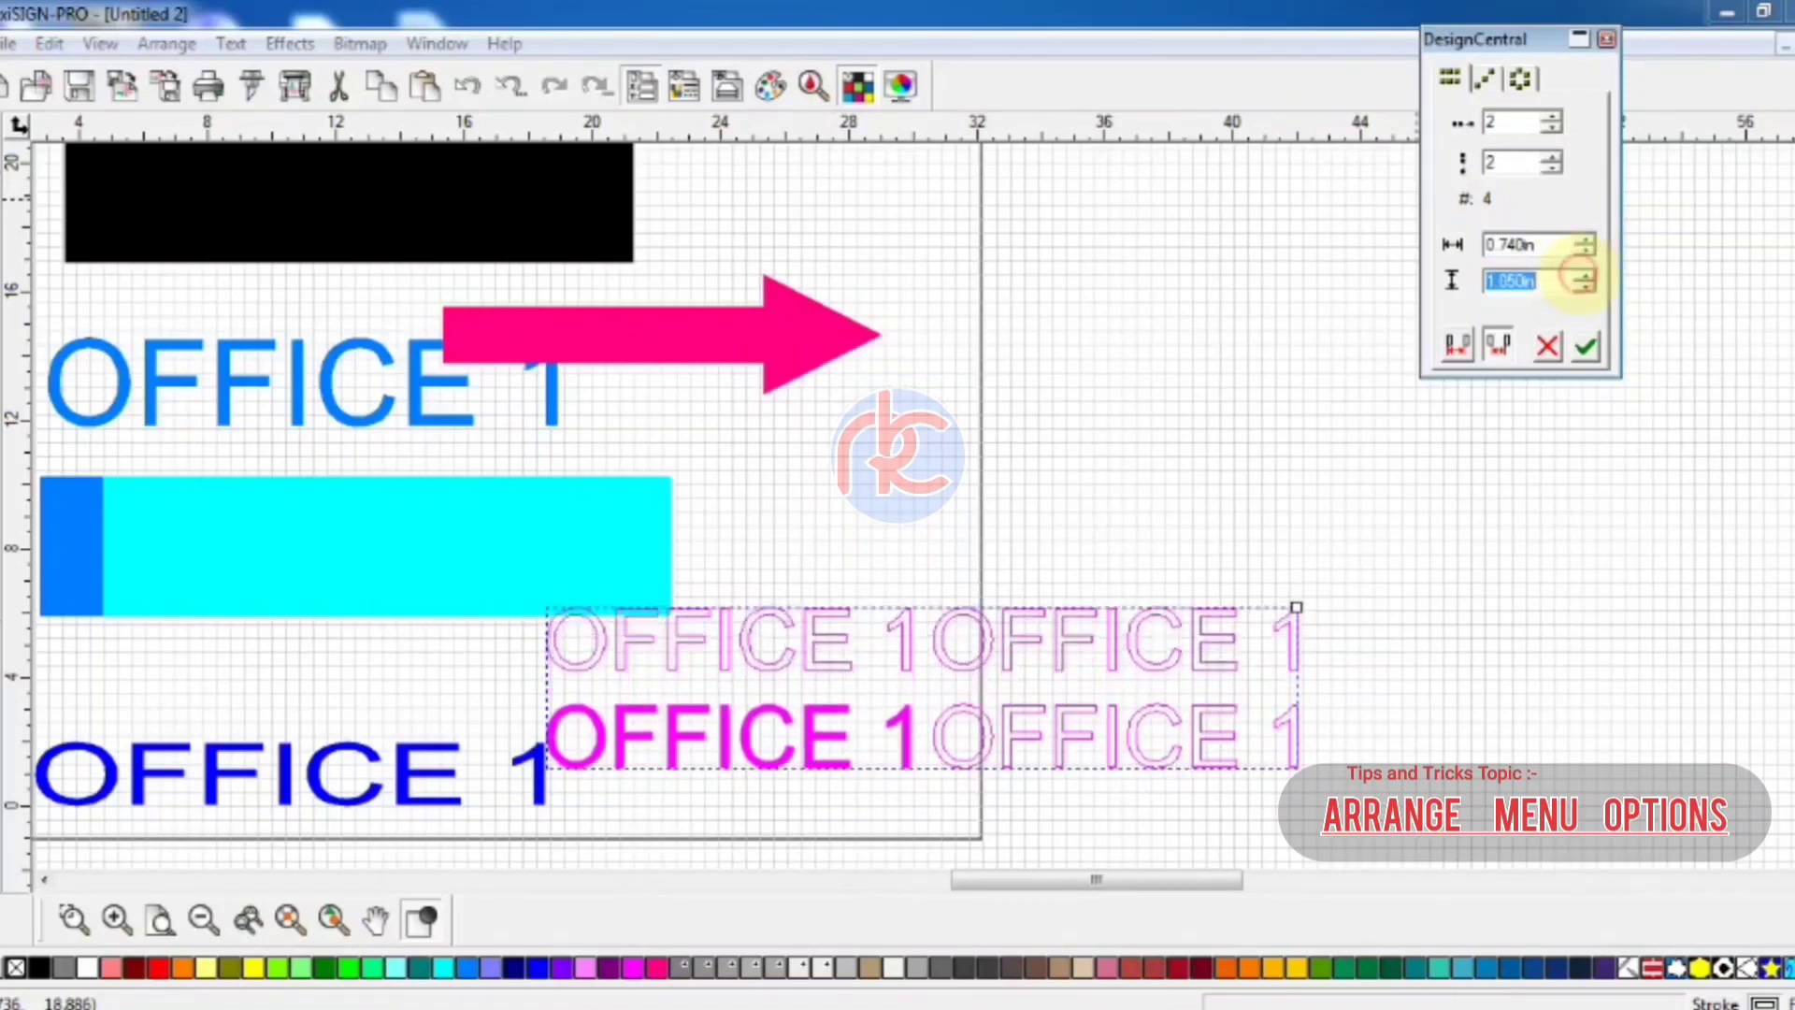
{"action": "left_click", "coordinate": [1582, 287]}
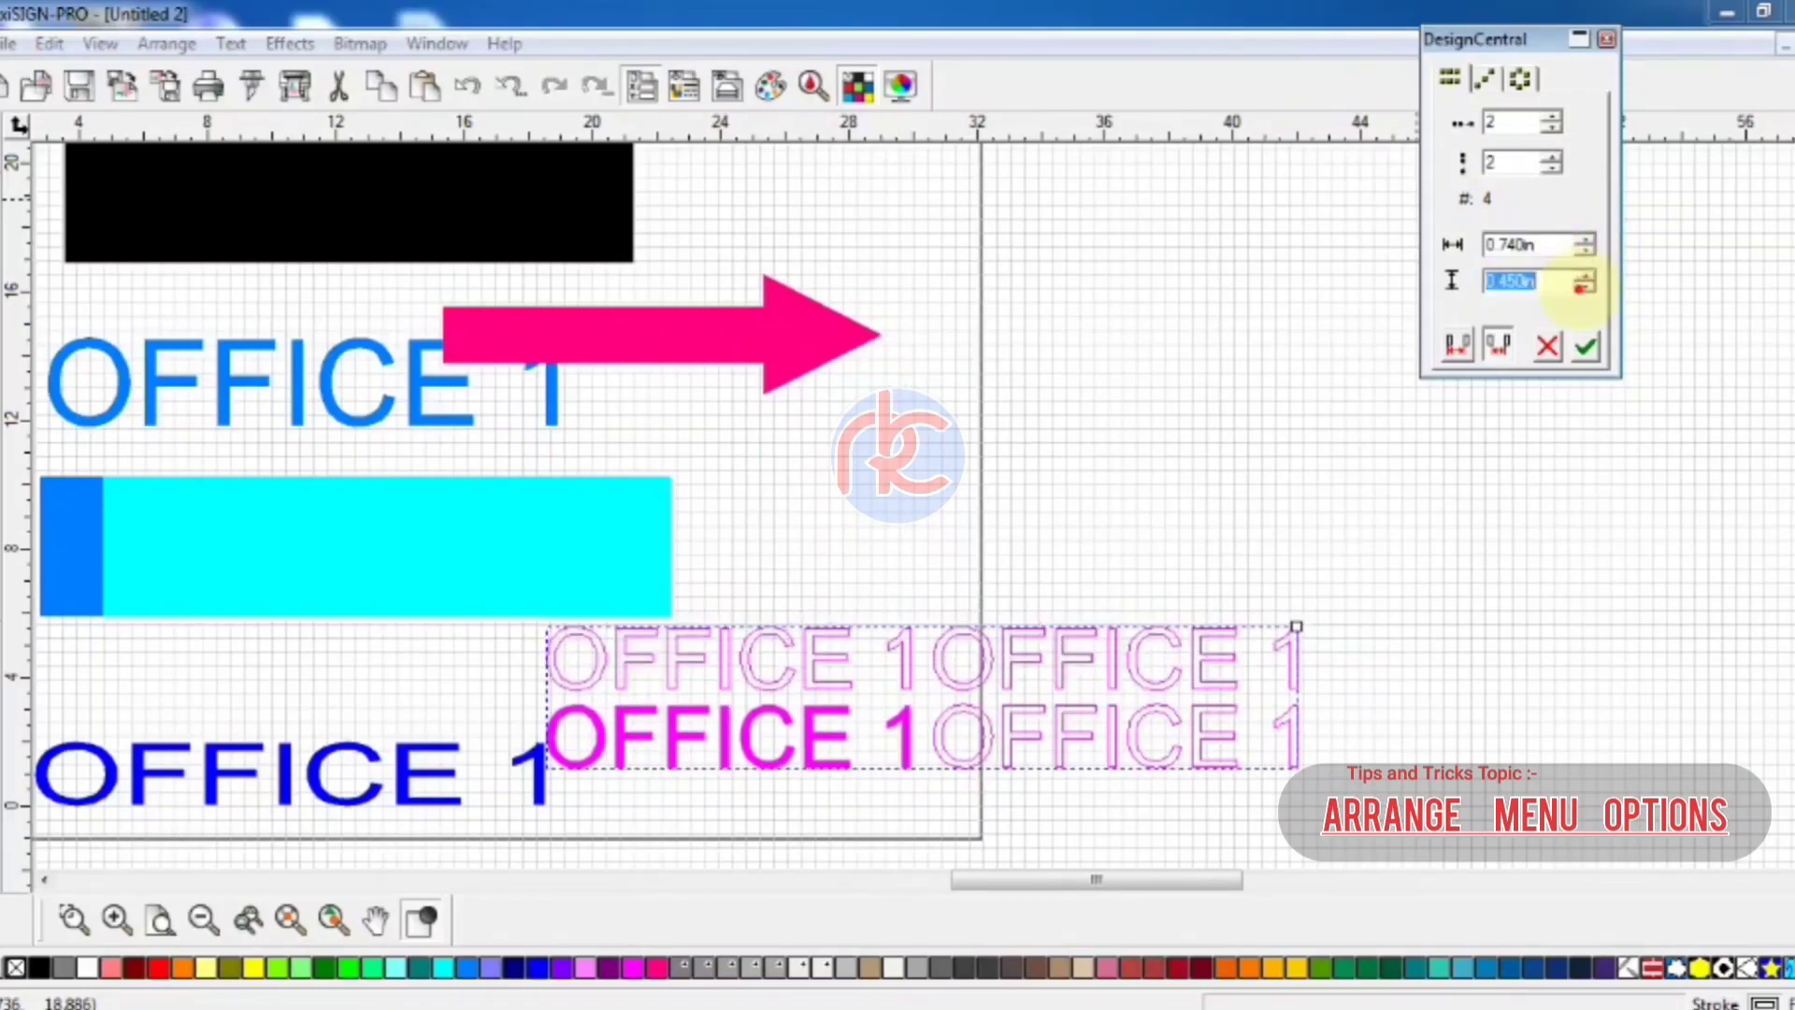
{"action": "left_click", "coordinate": [1580, 287]}
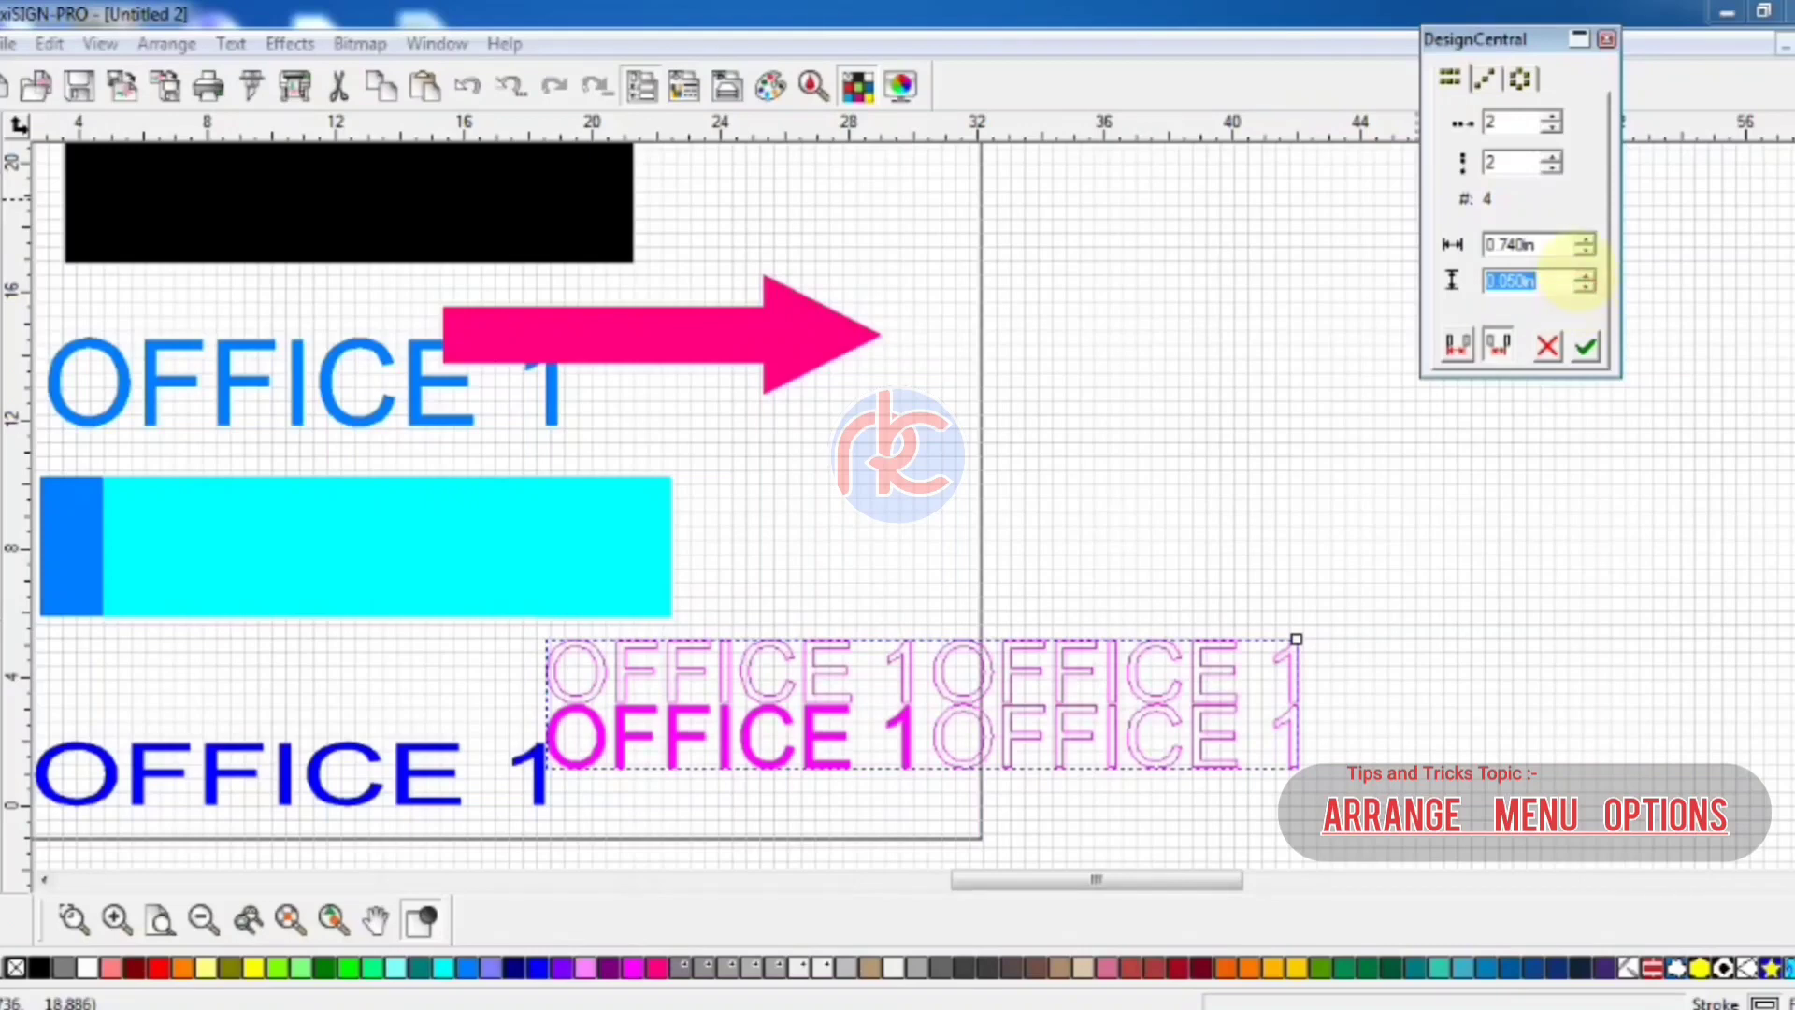
{"action": "left_click", "coordinate": [1580, 275]}
{"action": "left_click", "coordinate": [1582, 251]}
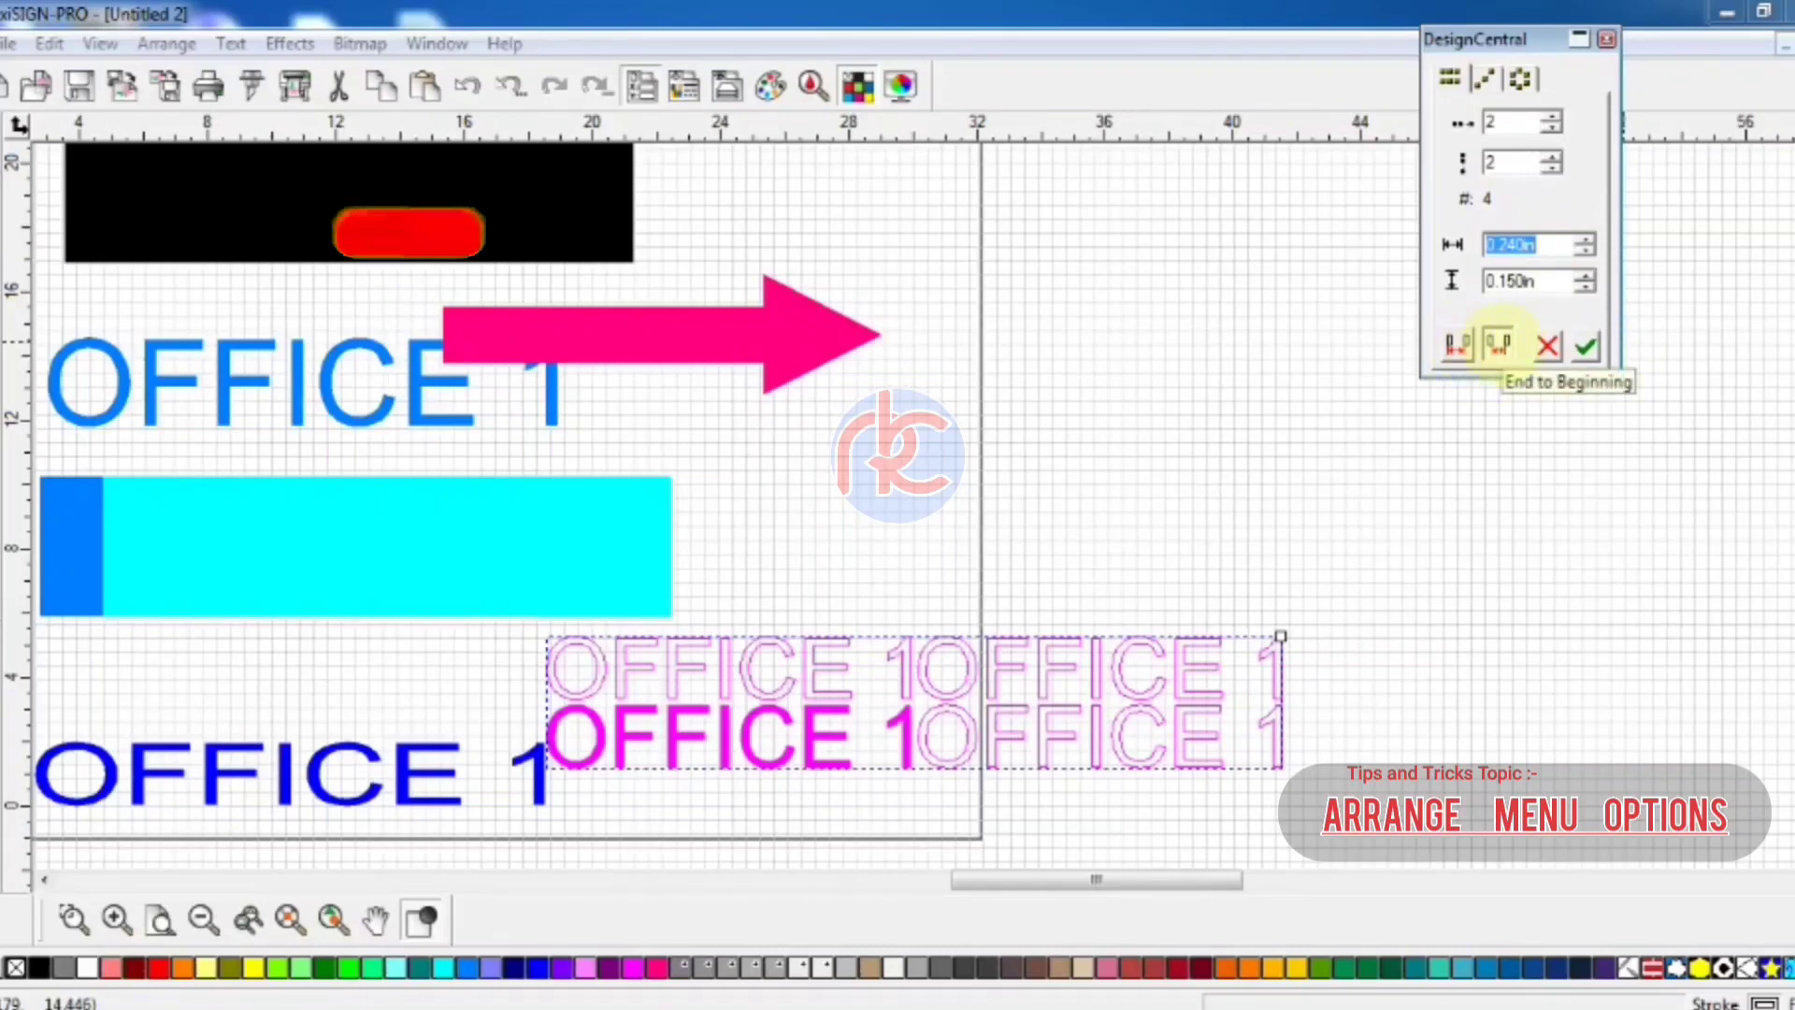
Keep the repeat spacing measured End to Beginning and apply the 2 by 2 Step and Repeat
{"action": "left_click", "coordinate": [1498, 346]}
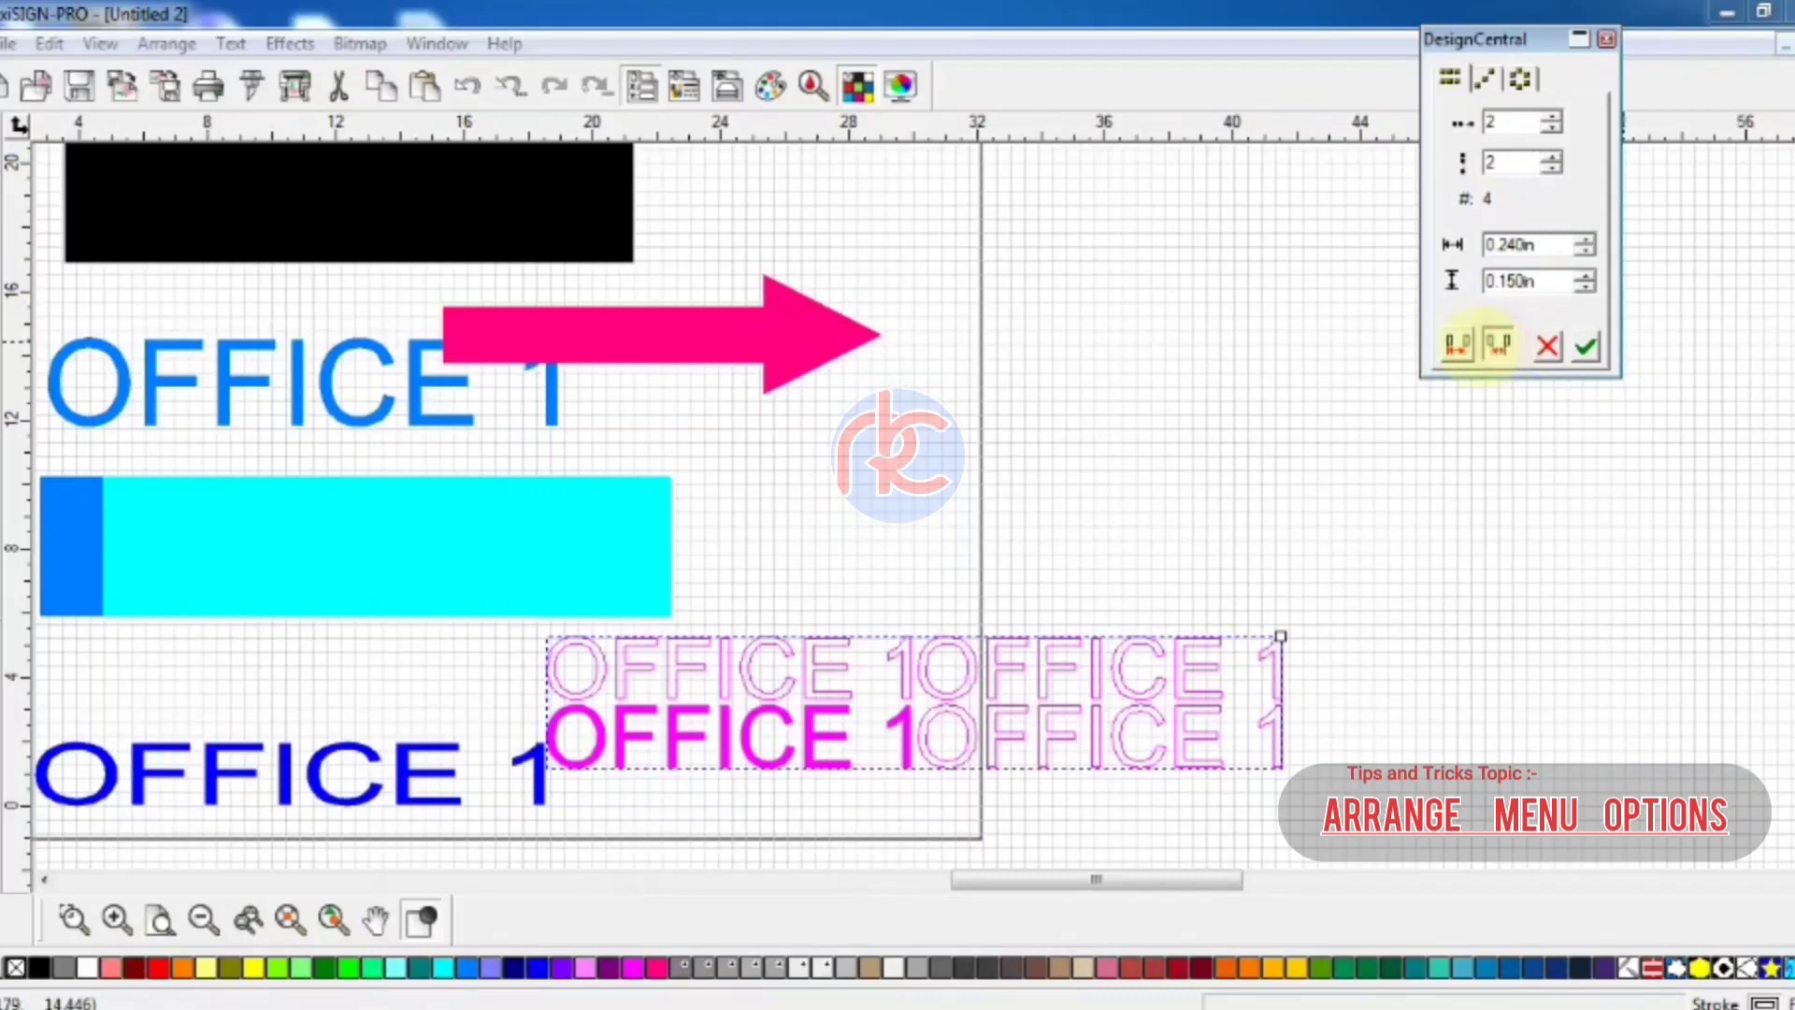
{"action": "left_click", "coordinate": [1457, 346]}
{"action": "left_click", "coordinate": [1498, 346]}
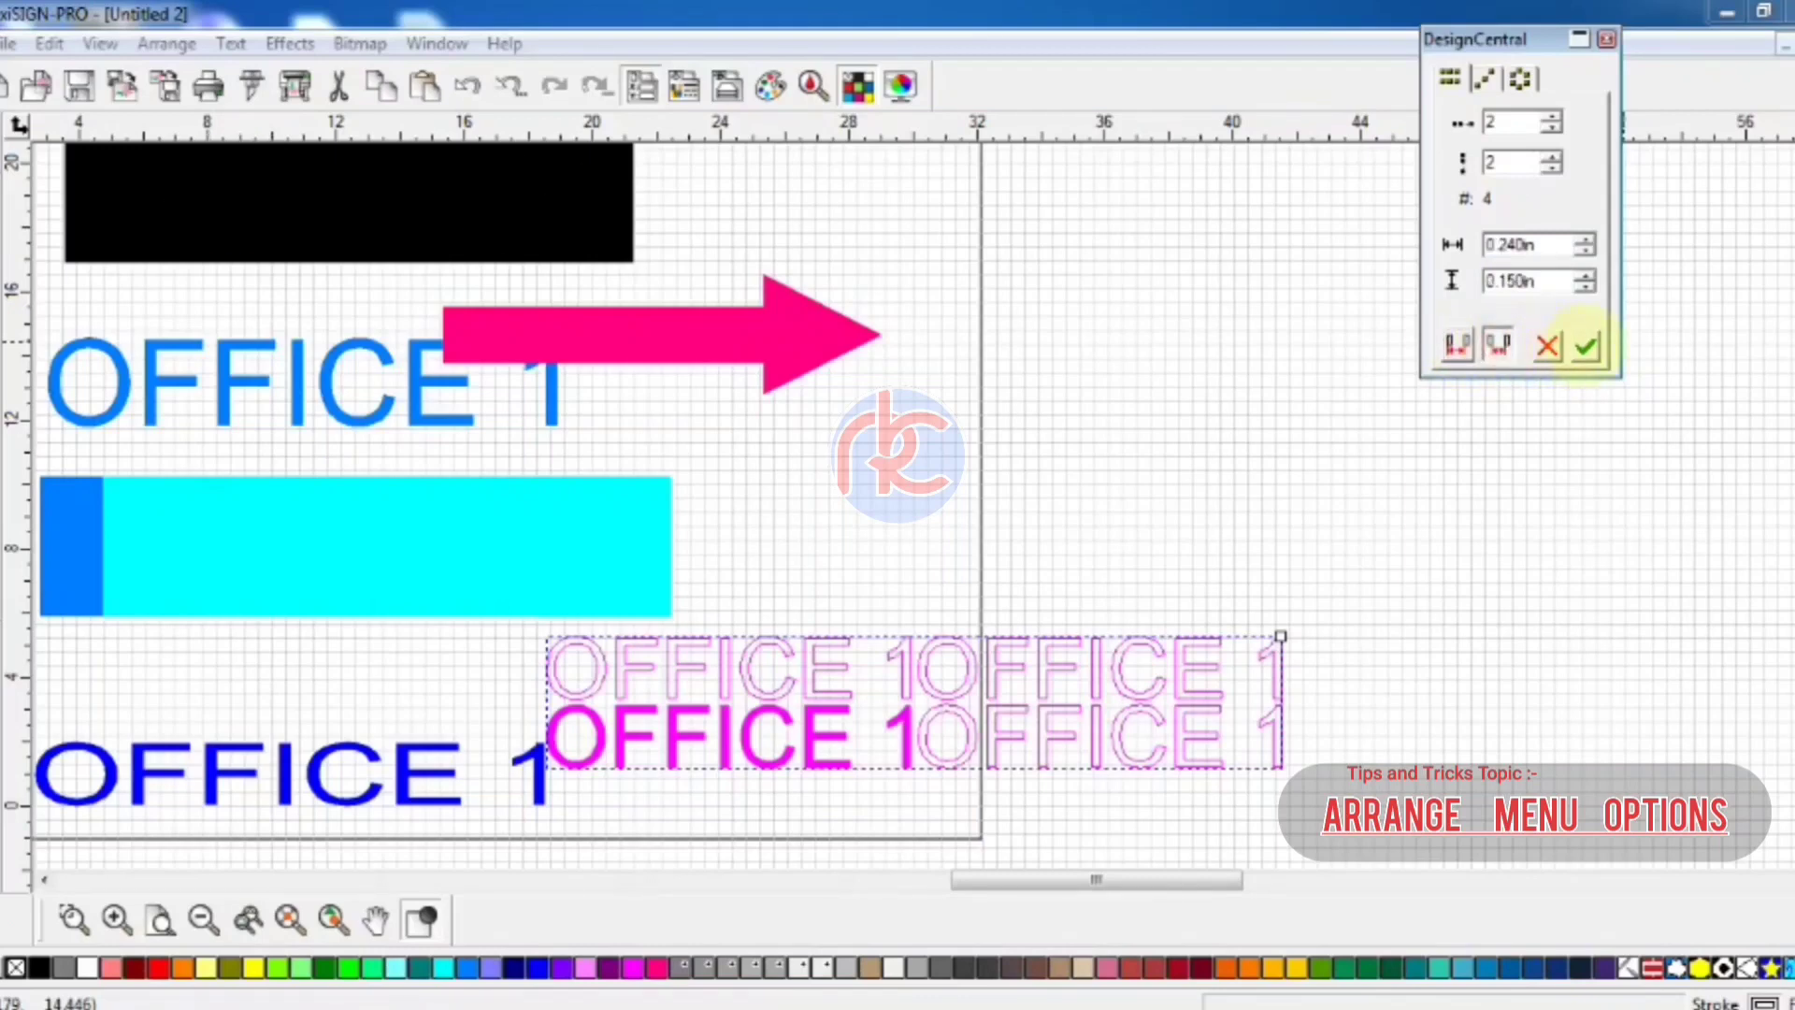
{"action": "left_click", "coordinate": [1586, 346]}
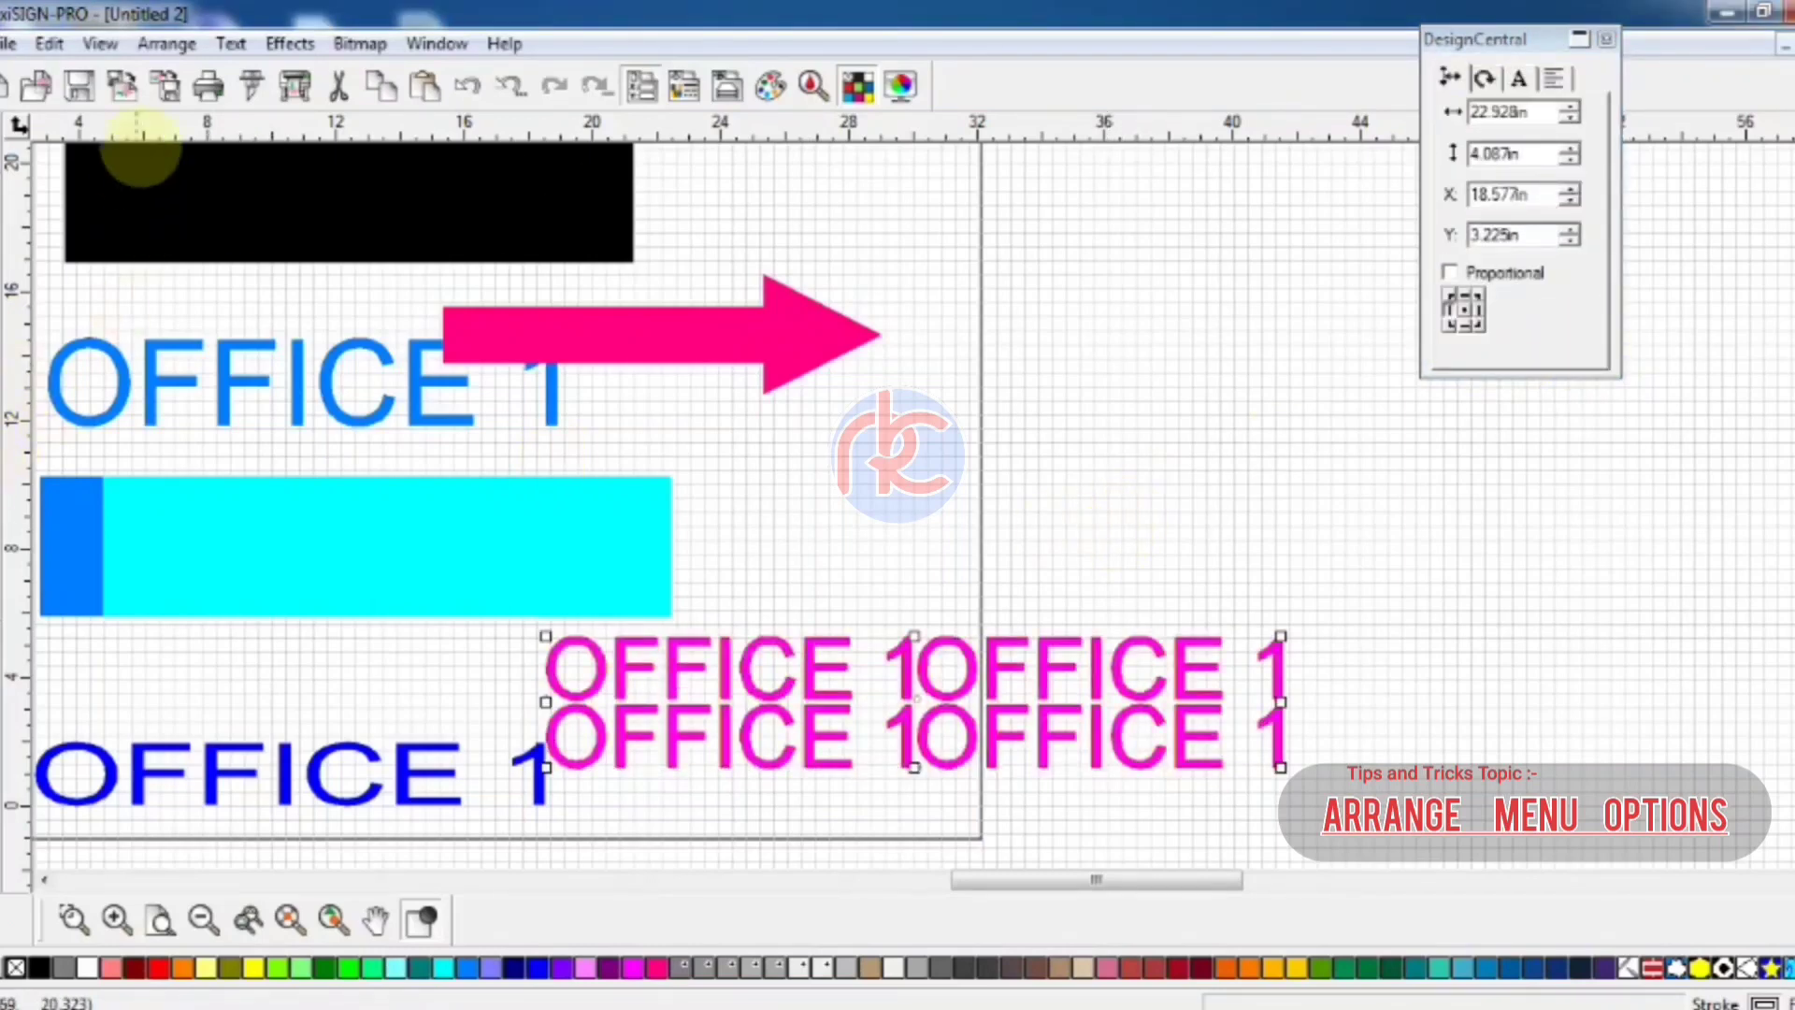
Start a Step and Repeat of the upper-right magenta OFFICE 1 copy with 1 column and 5 rows
{"action": "left_click", "coordinate": [1019, 488]}
{"action": "left_click", "coordinate": [970, 657]}
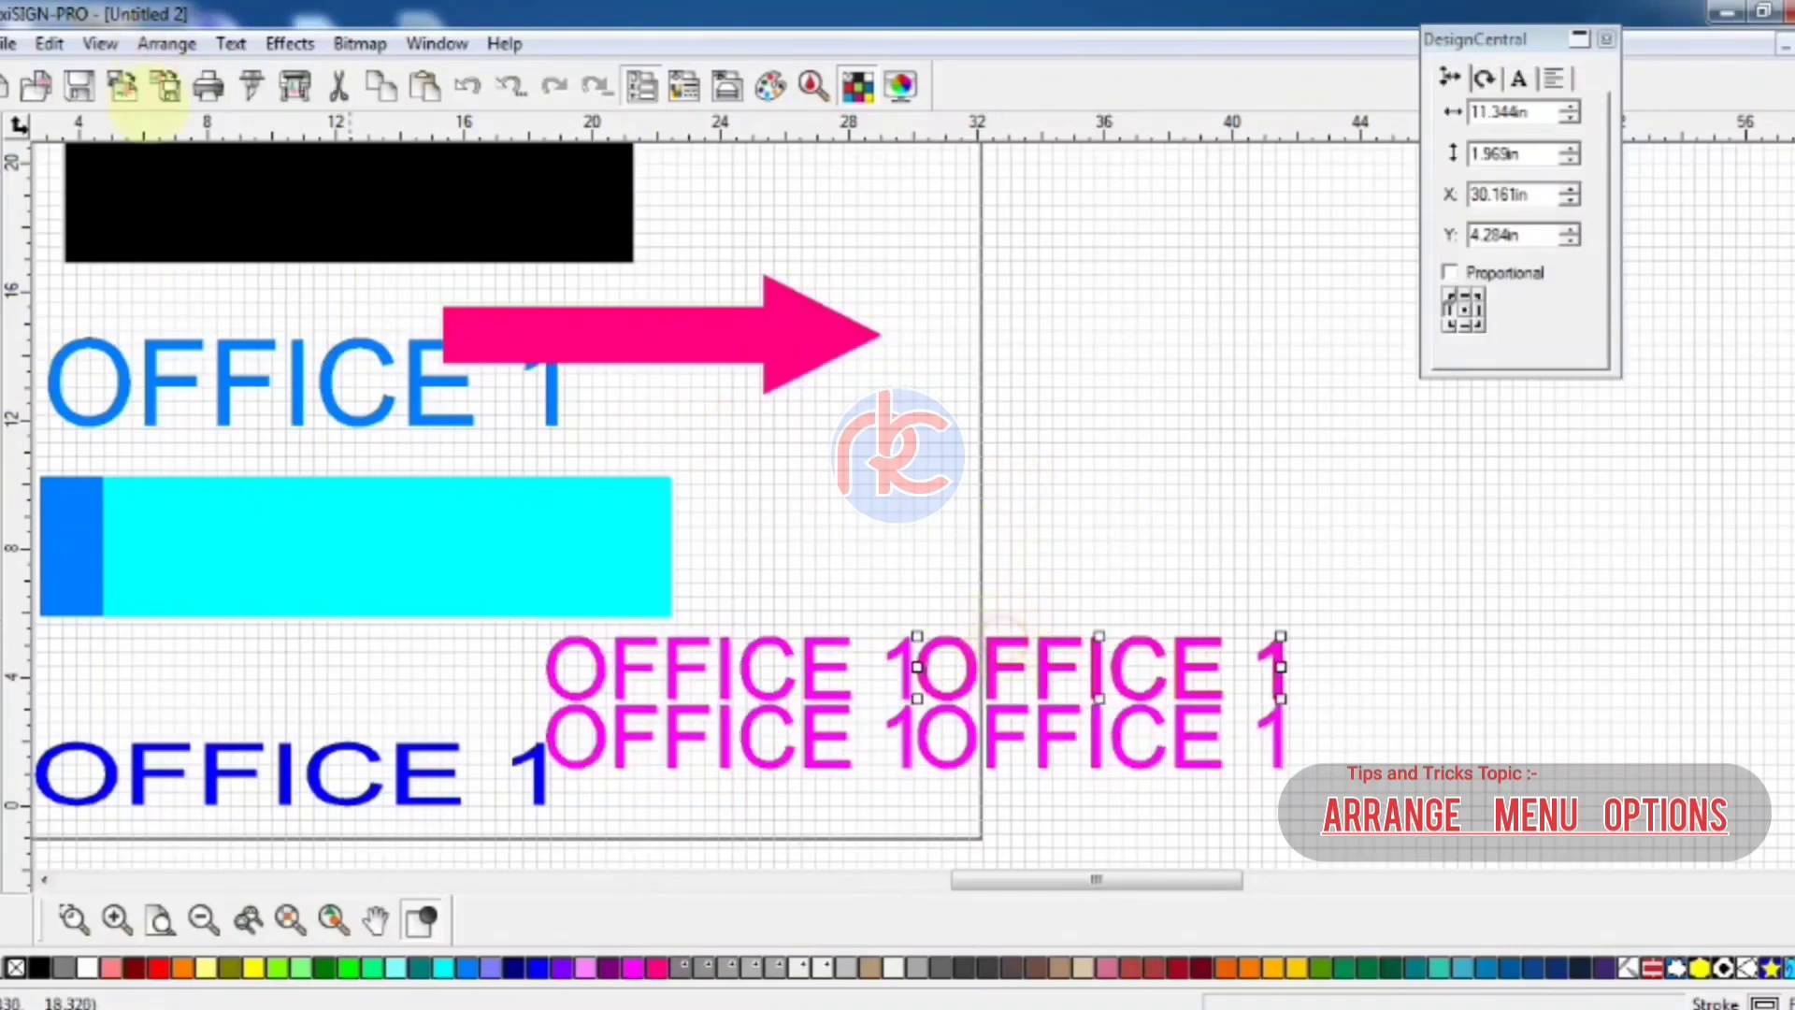
{"action": "left_click", "coordinate": [167, 43]}
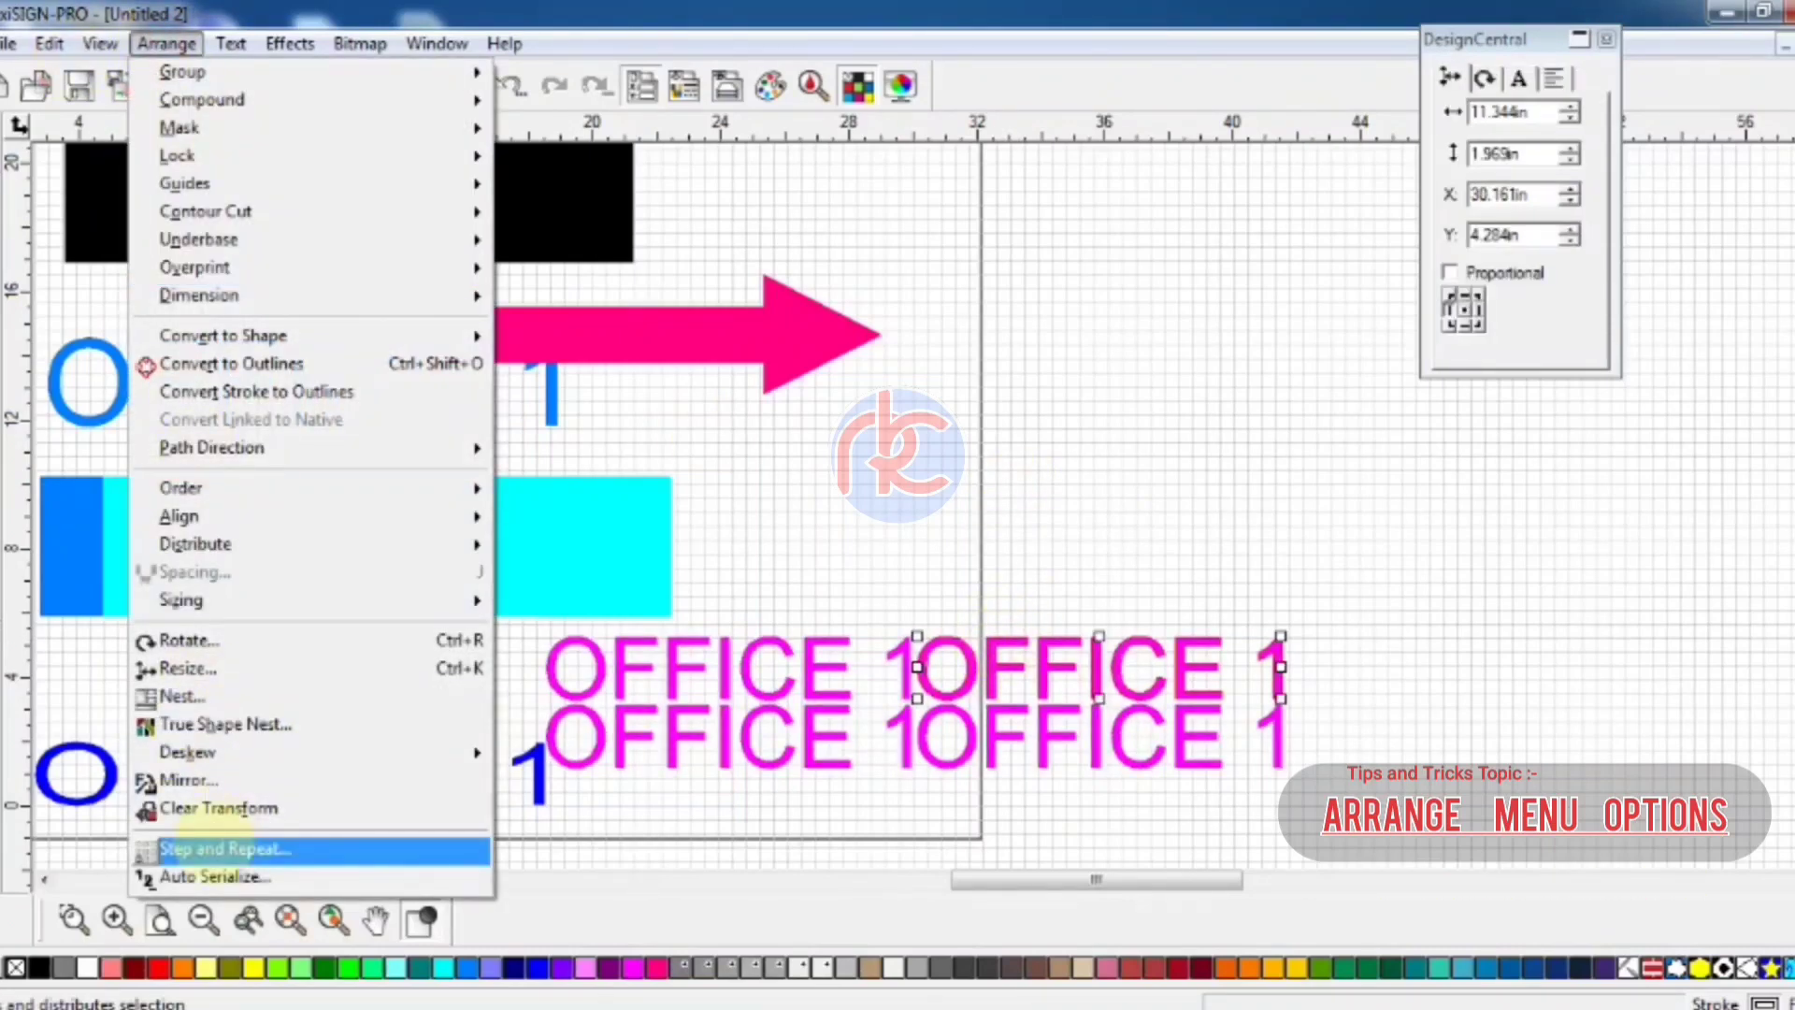
{"action": "left_click", "coordinate": [220, 848]}
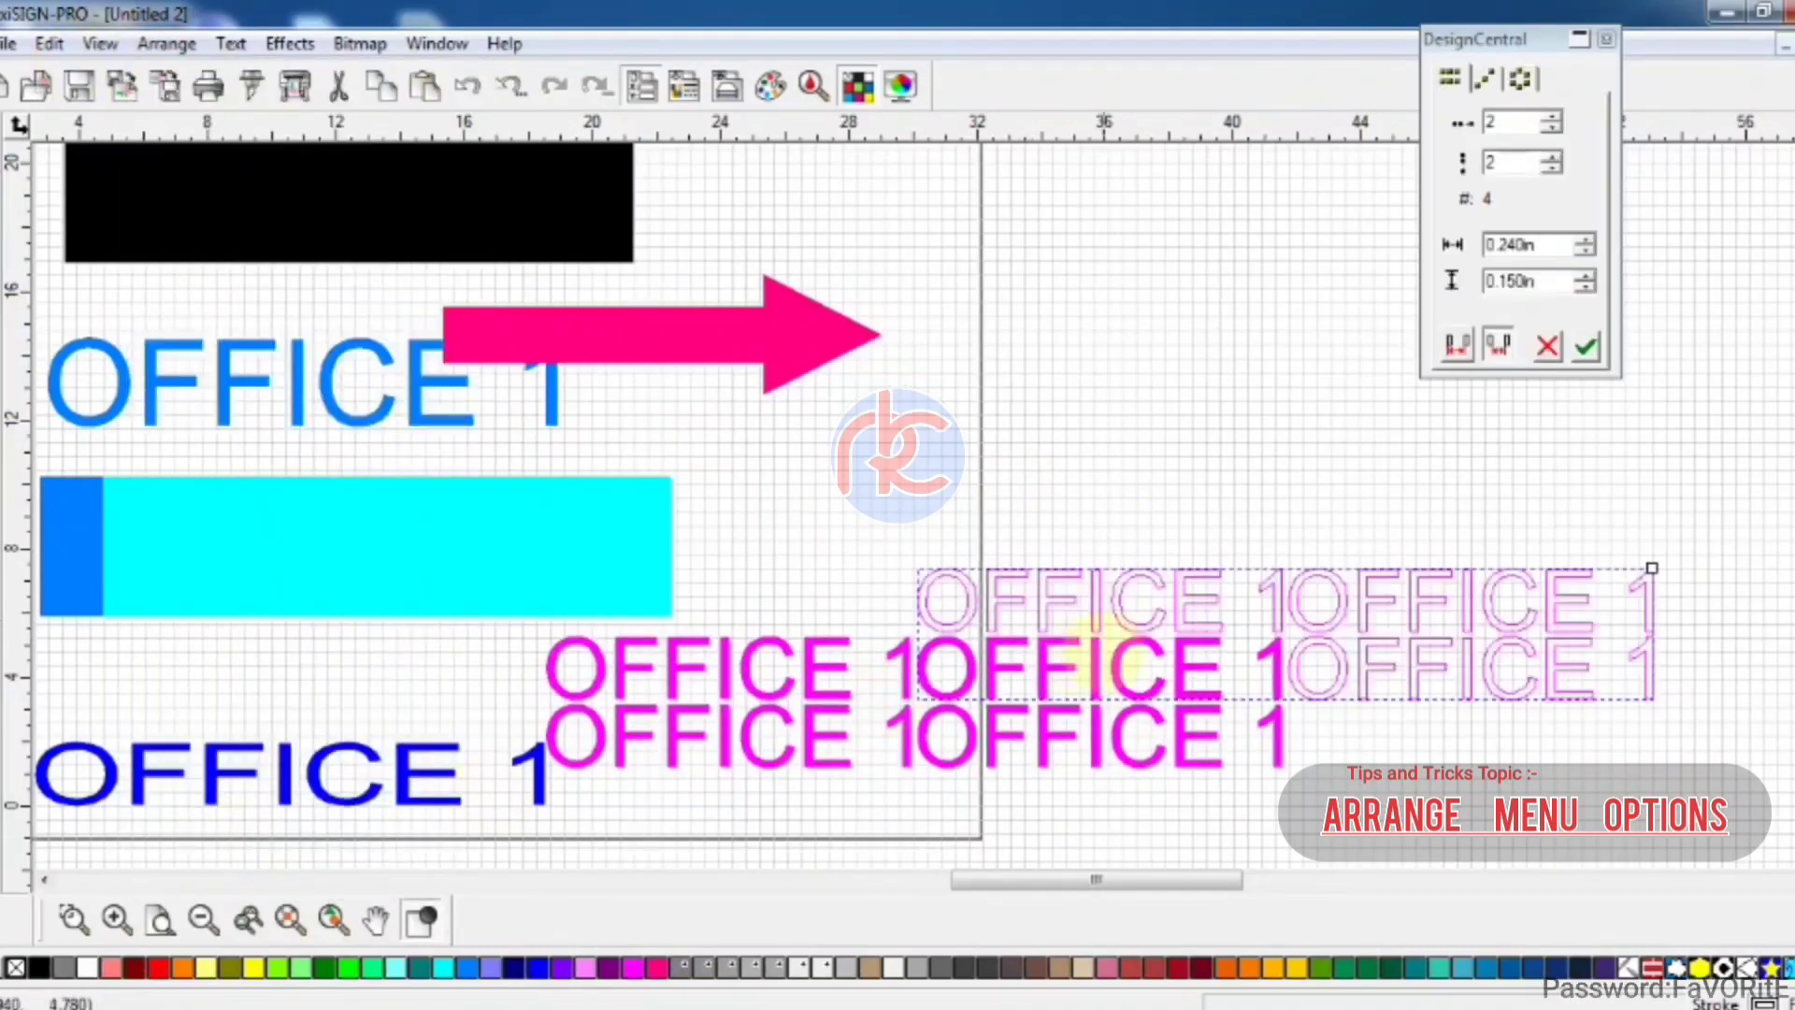
{"action": "left_click", "coordinate": [1550, 118]}
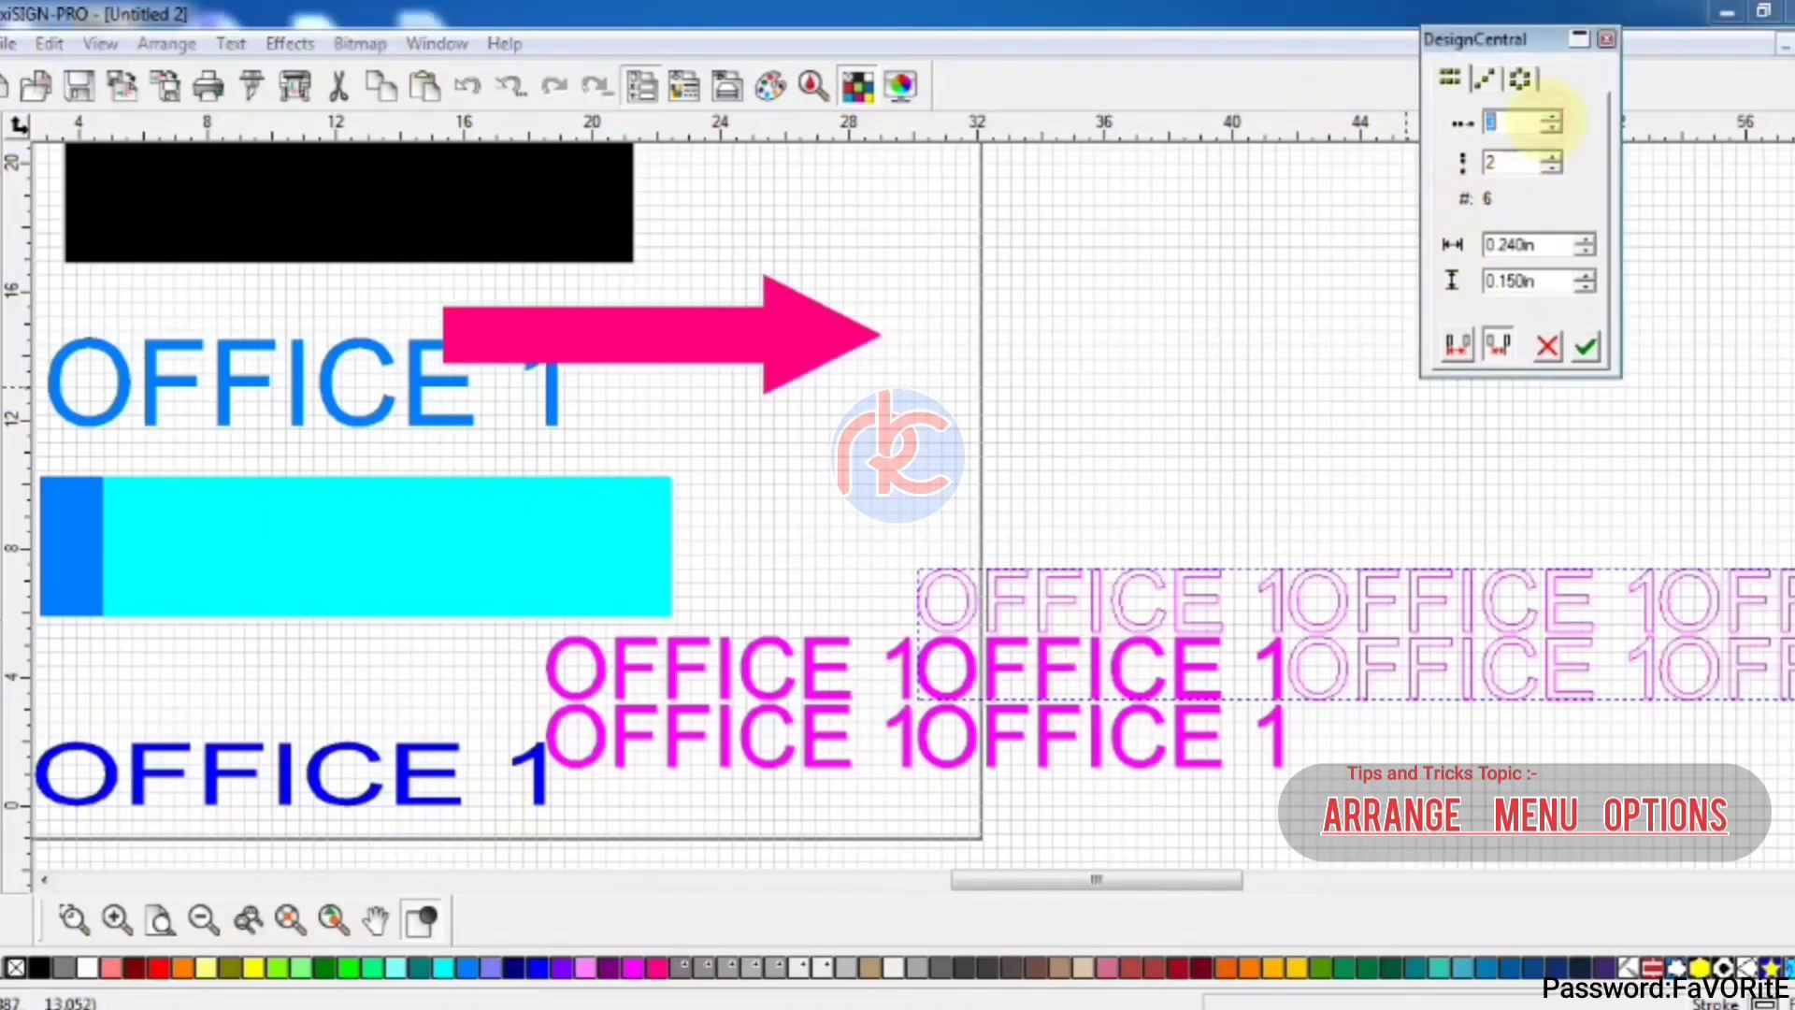
{"action": "left_click", "coordinate": [1550, 128]}
{"action": "left_click", "coordinate": [1551, 128]}
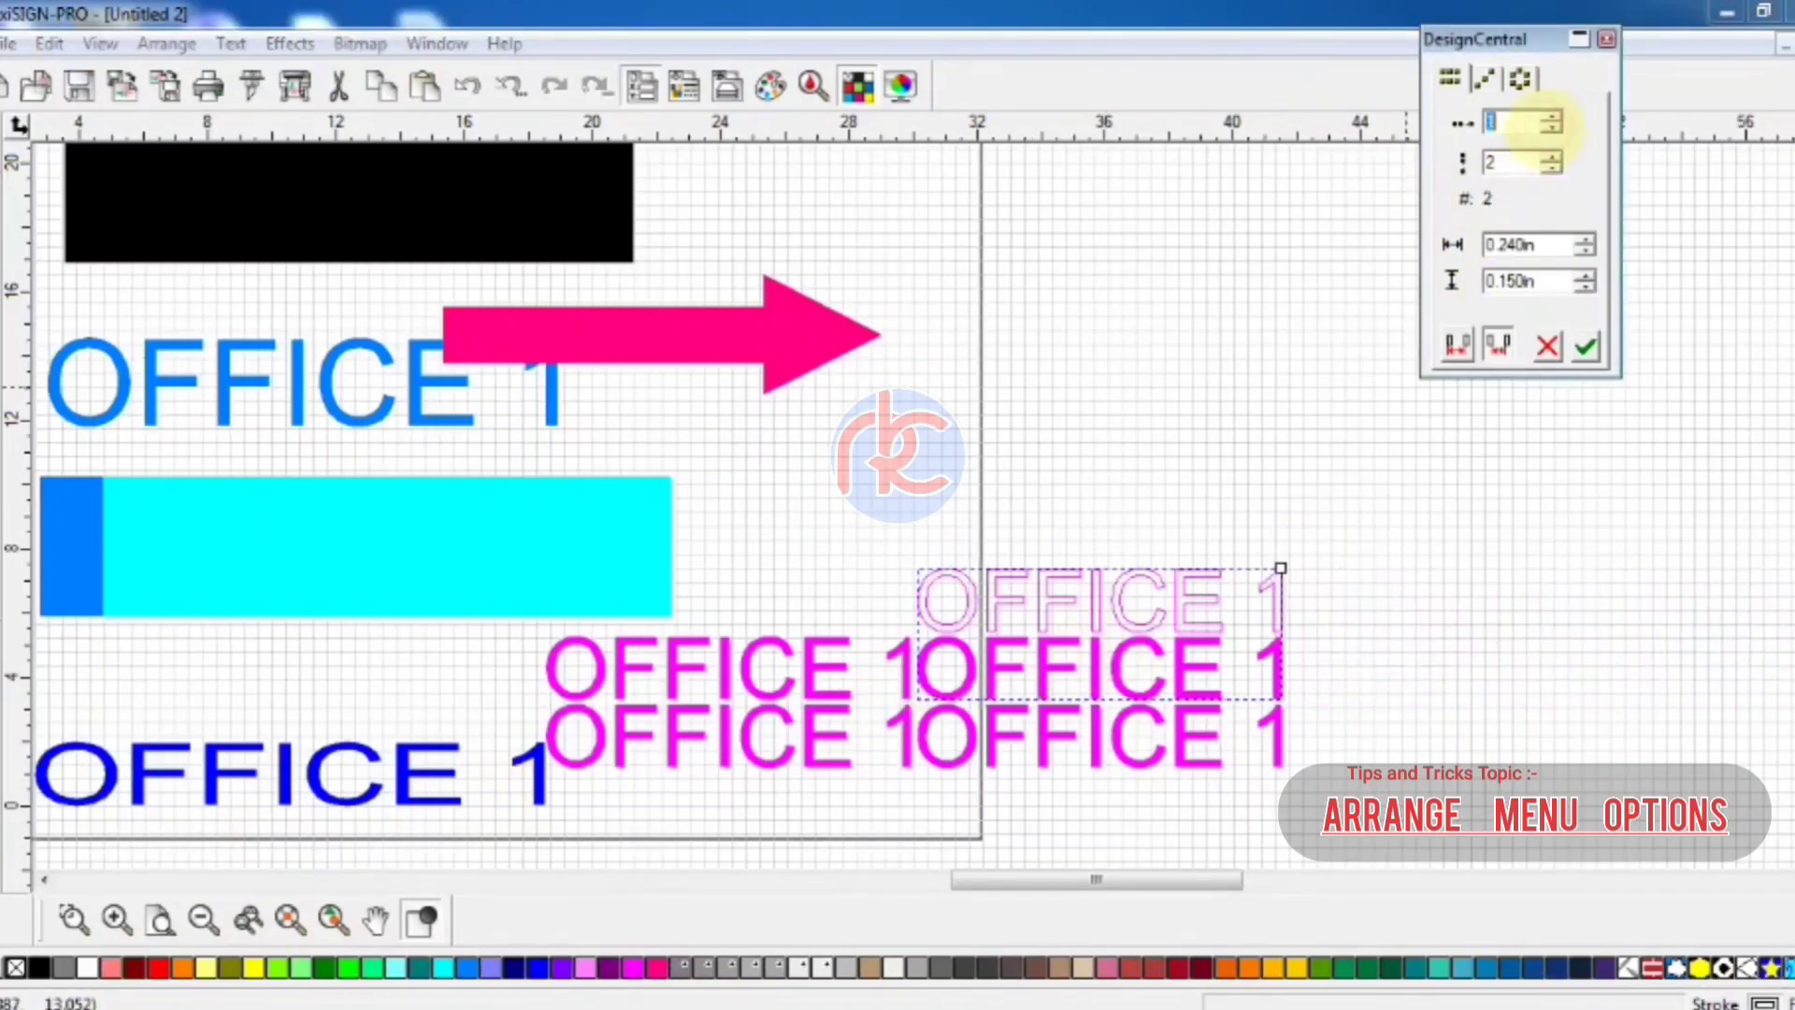
{"action": "left_click", "coordinate": [1551, 156]}
{"action": "left_click", "coordinate": [1551, 156]}
{"action": "left_click", "coordinate": [1551, 156]}
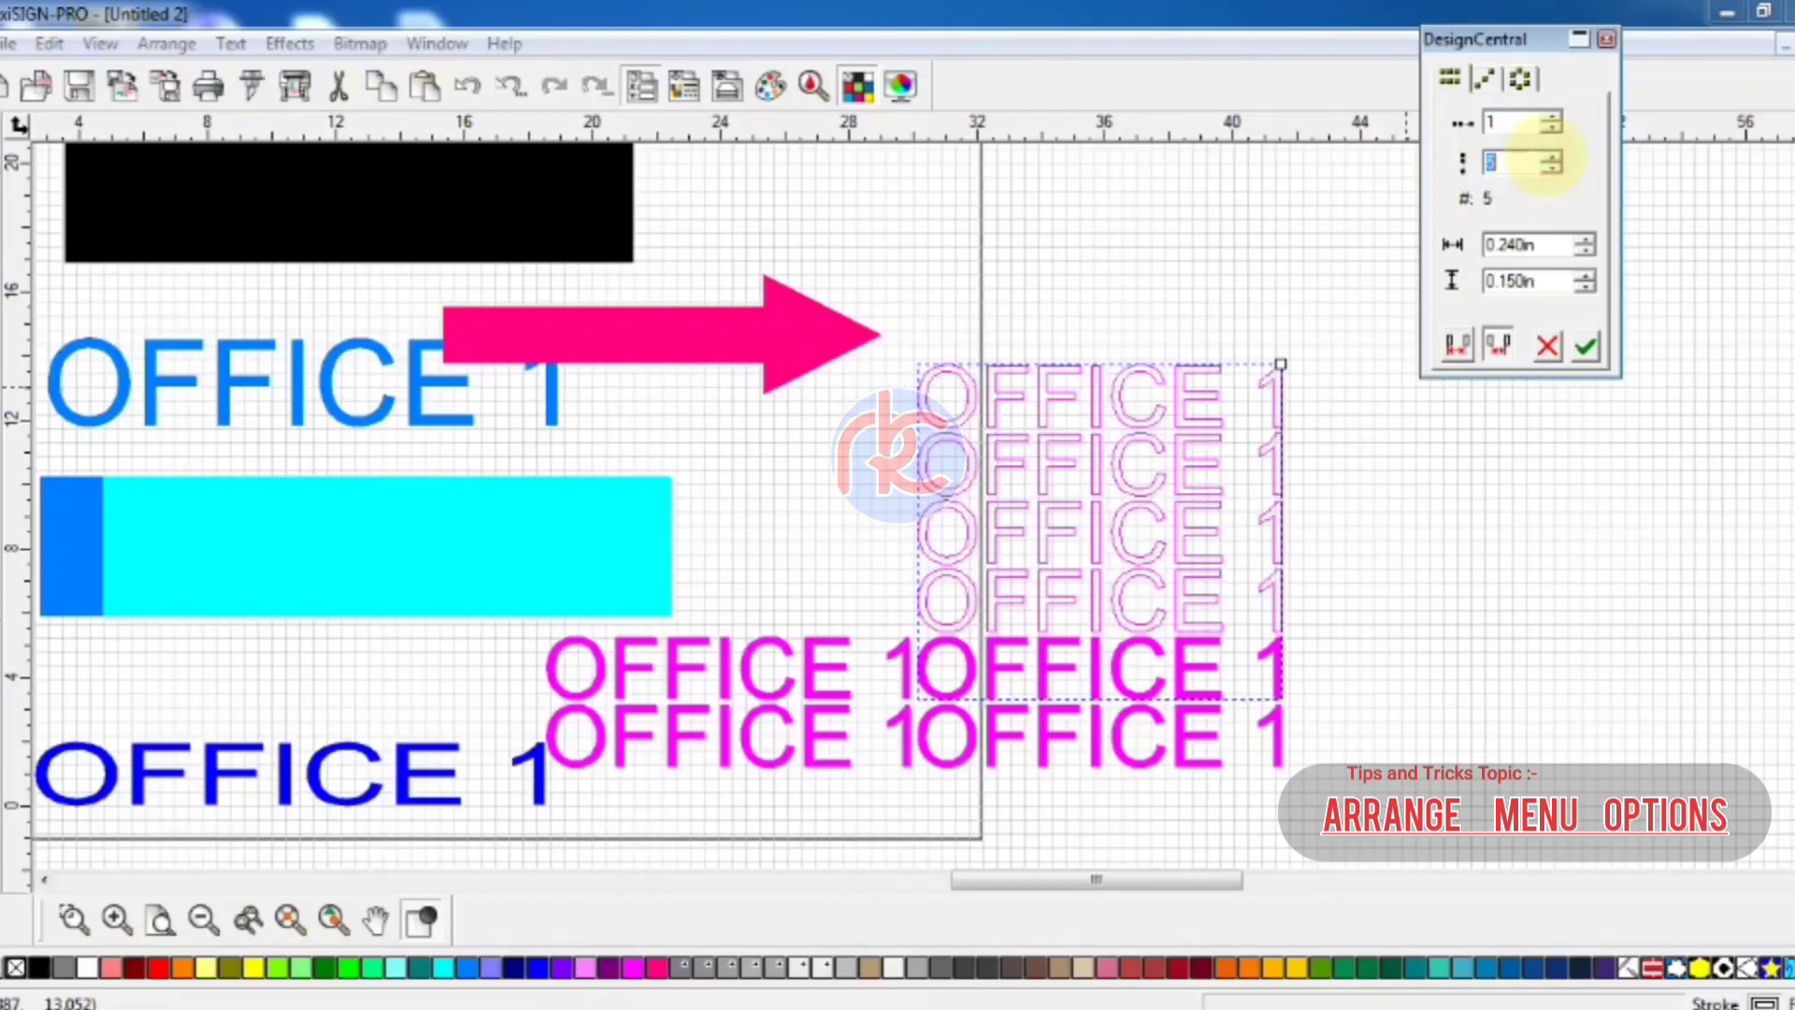
Set the horizontal spacing to 0.440 in, widen the vertical spacing until the column is about 12.84 in tall, and apply the repeat
{"action": "left_click", "coordinate": [1586, 239]}
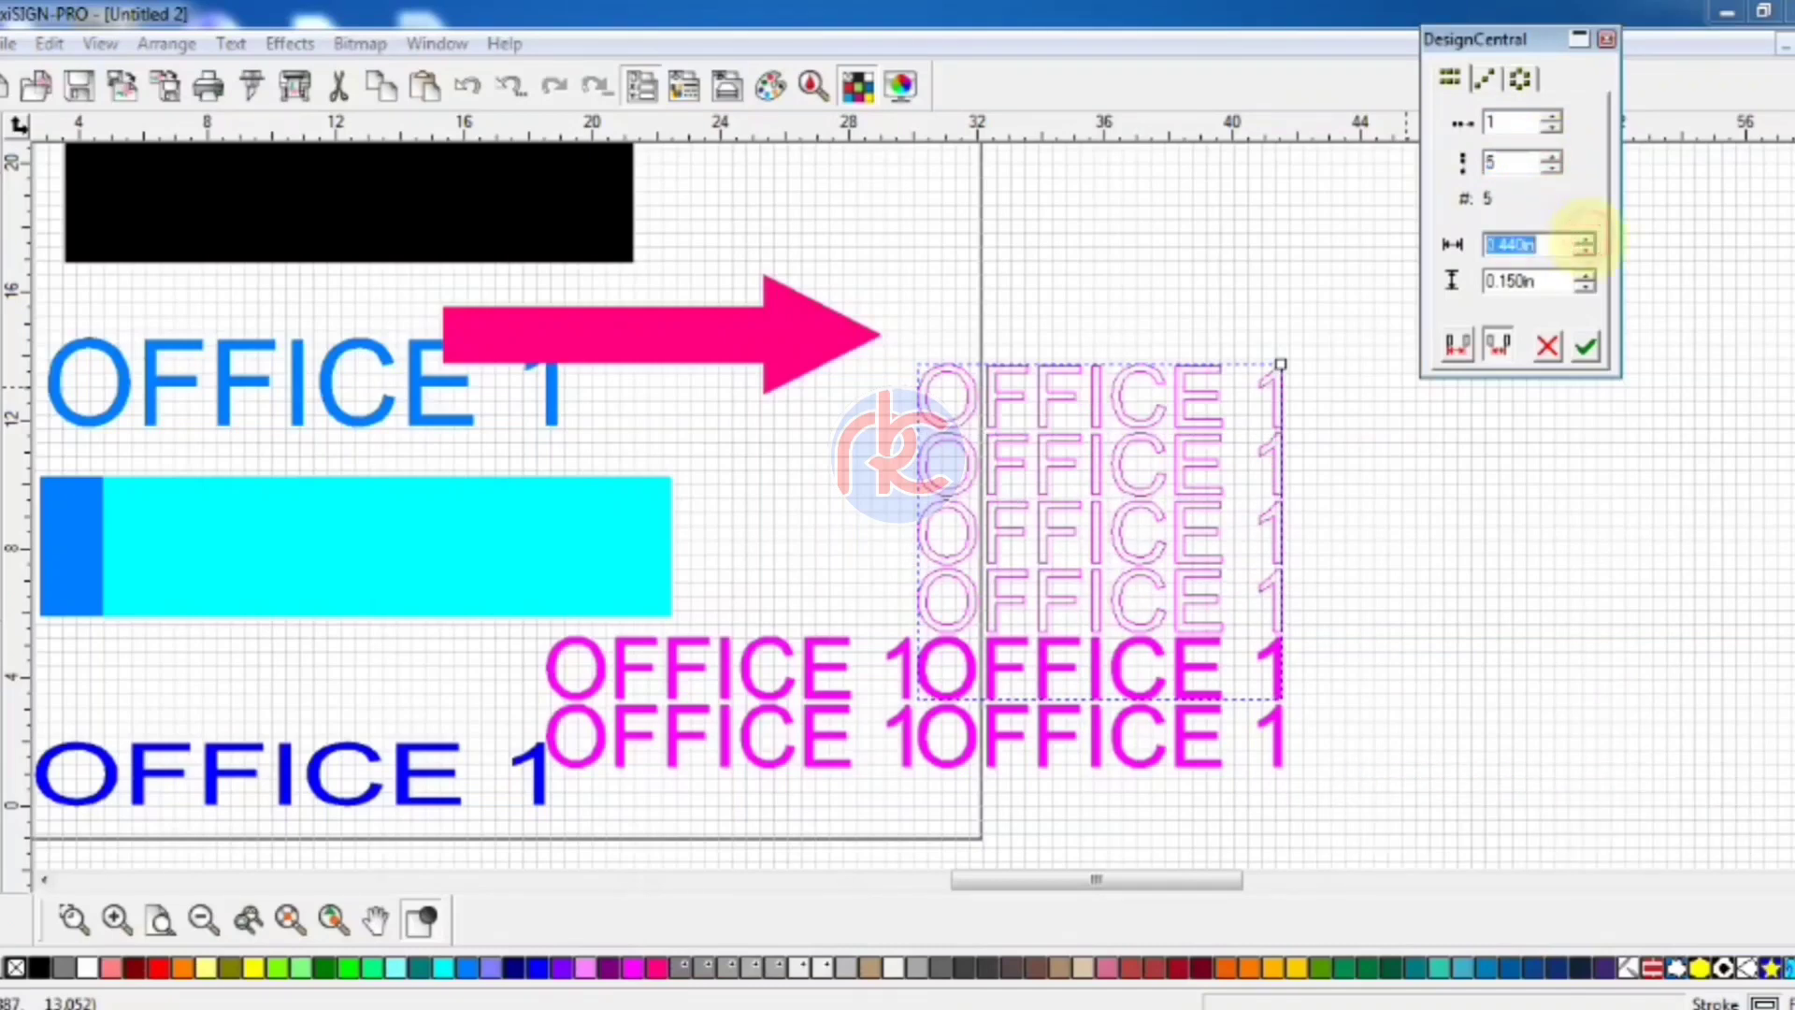
{"action": "left_click", "coordinate": [1584, 276]}
{"action": "left_click", "coordinate": [1584, 276]}
{"action": "left_click", "coordinate": [1583, 276]}
{"action": "left_click", "coordinate": [1584, 276]}
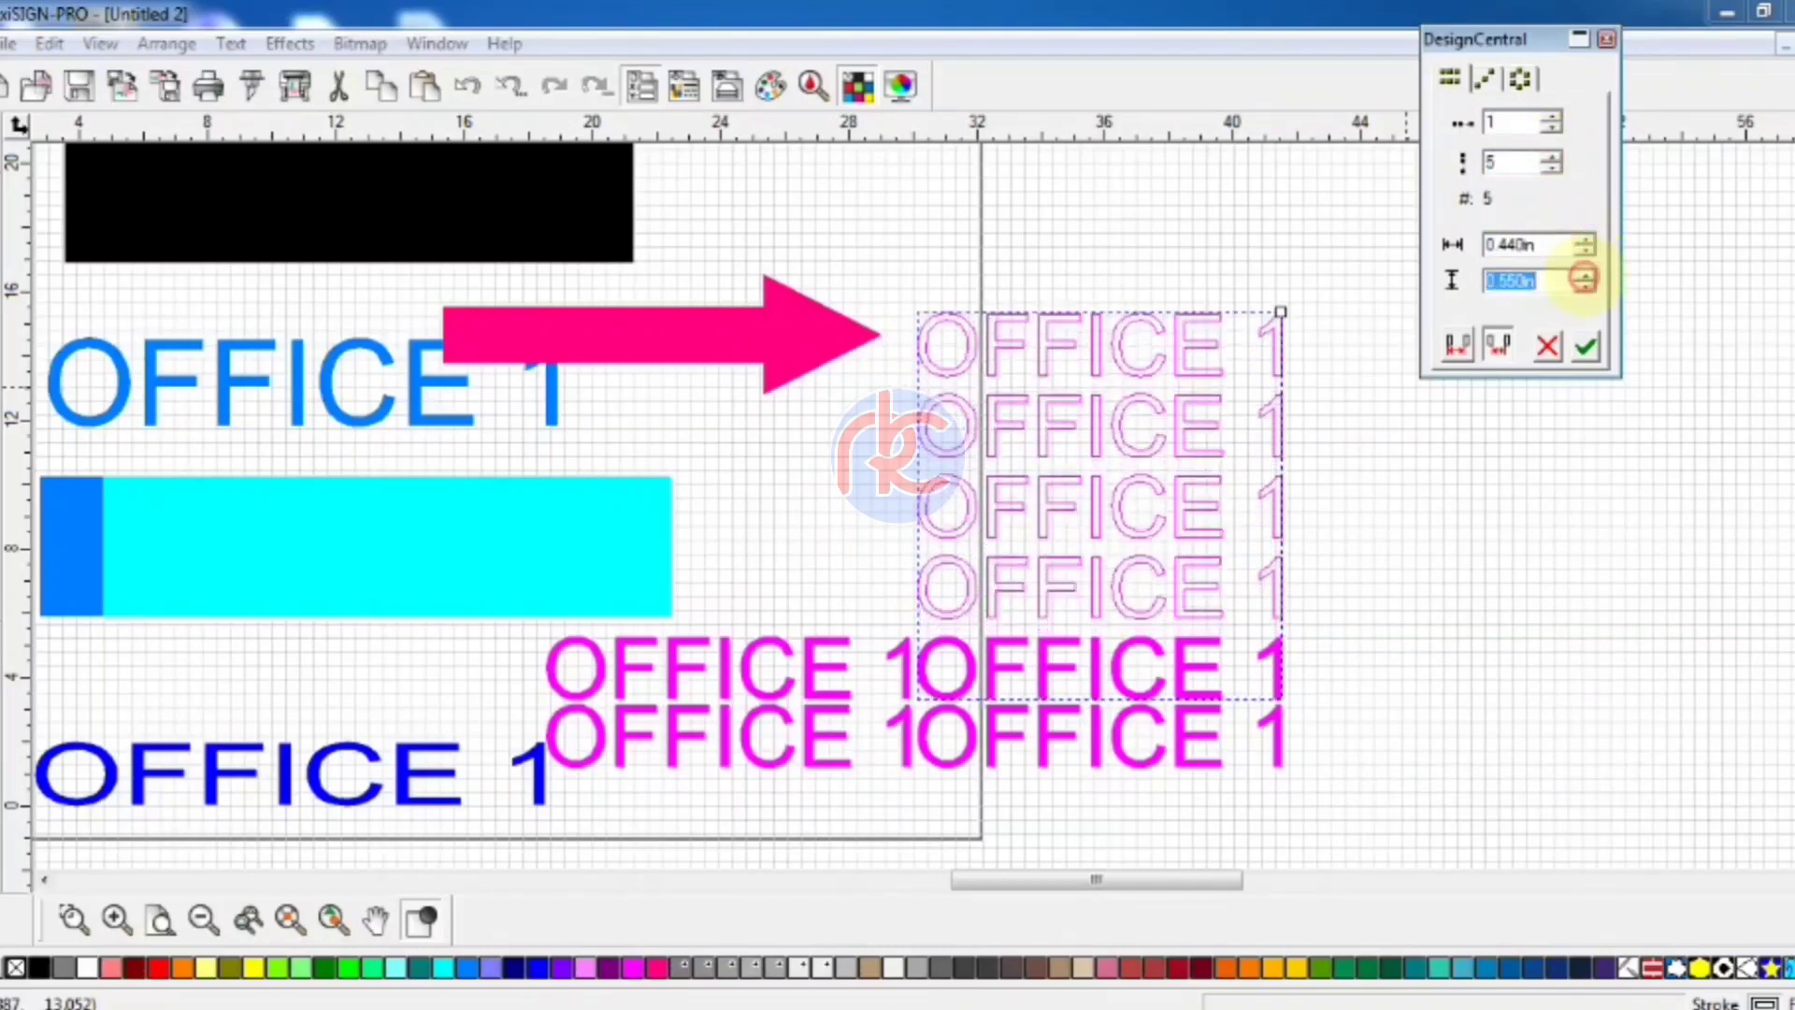
{"action": "left_click", "coordinate": [1583, 275]}
{"action": "left_click", "coordinate": [1584, 275]}
{"action": "left_click", "coordinate": [1586, 348]}
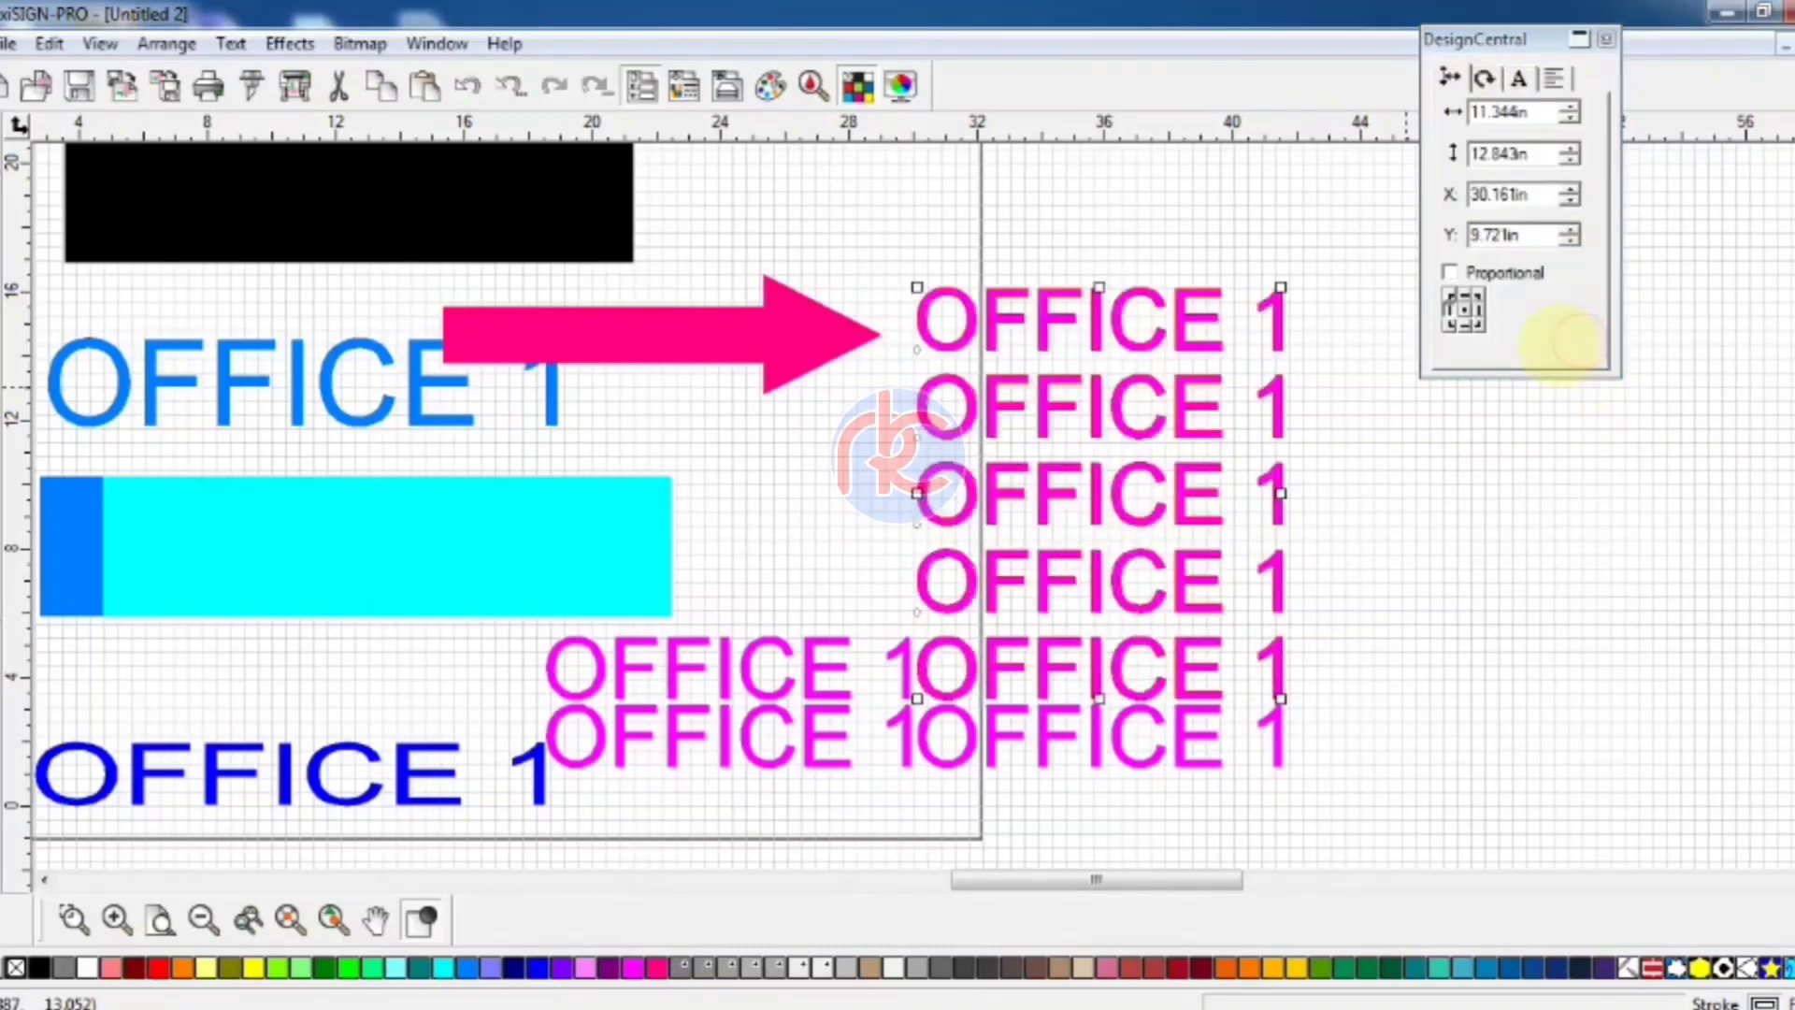
Recolor the five stacked OFFICE 1 copies blue and deselect them
{"action": "left_click", "coordinate": [537, 968]}
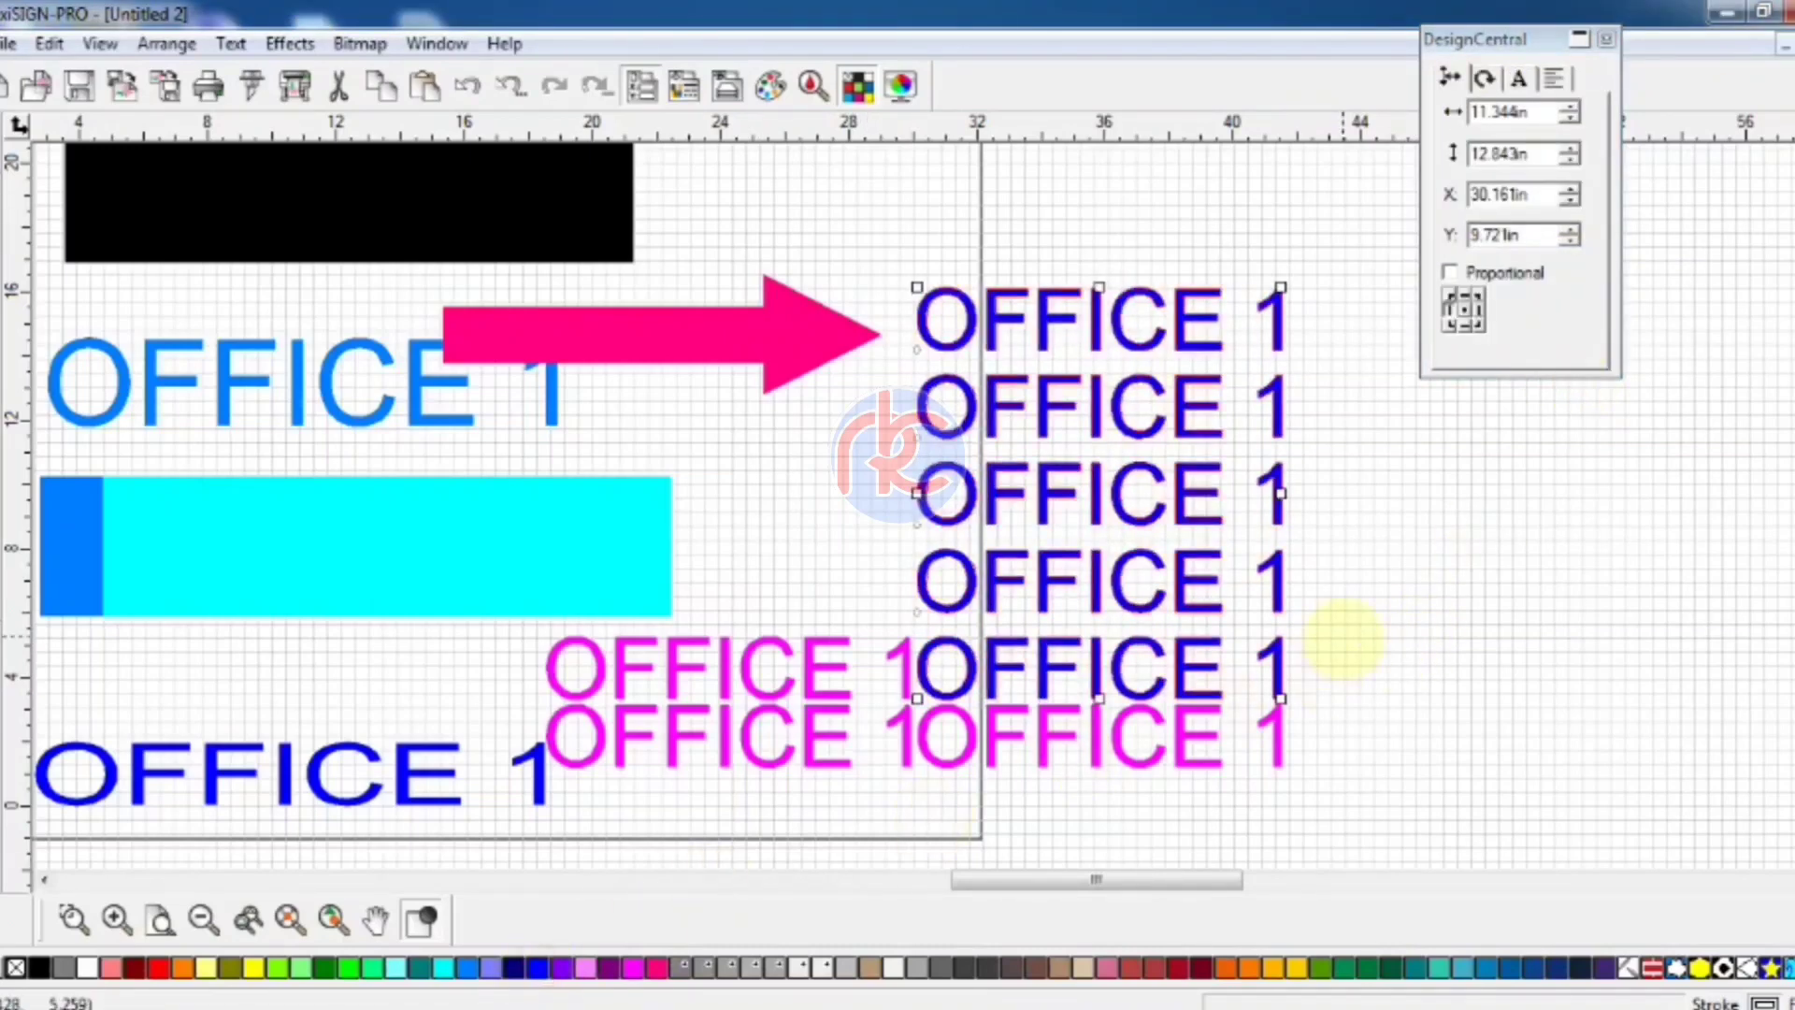
{"action": "left_click", "coordinate": [1367, 589]}
{"action": "left_click", "coordinate": [1274, 312]}
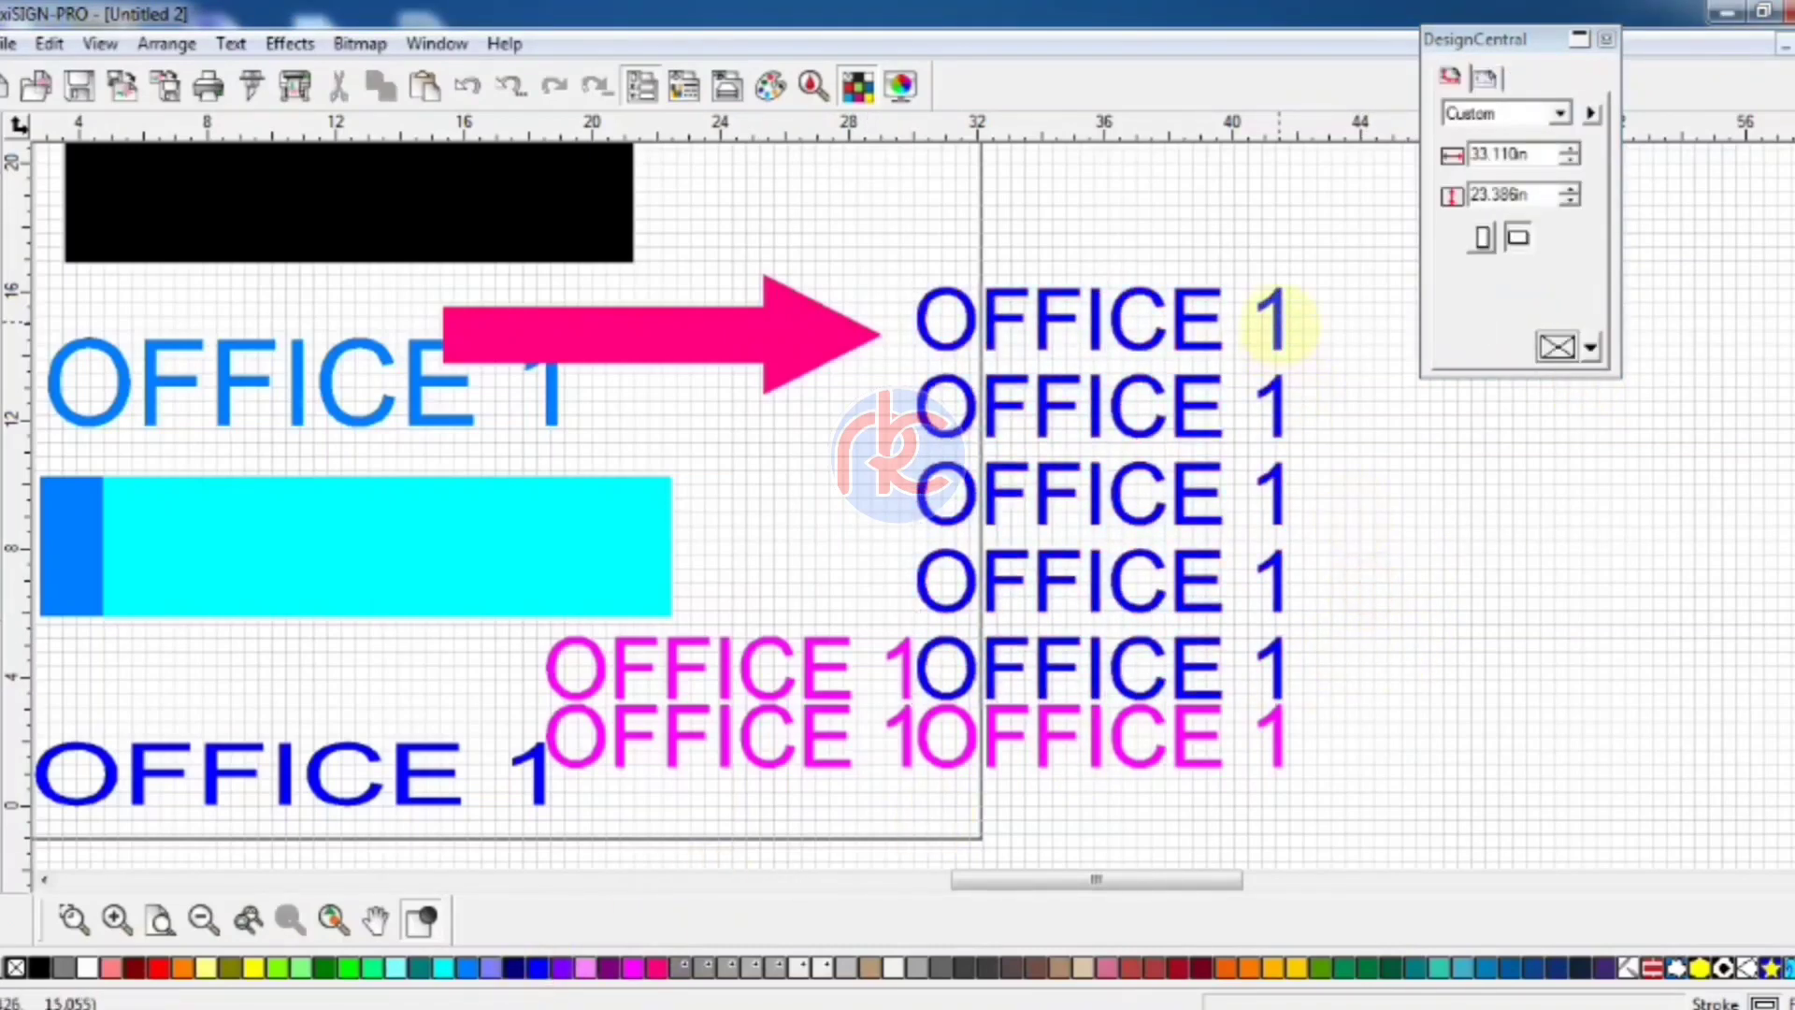
{"action": "left_click", "coordinate": [100, 43]}
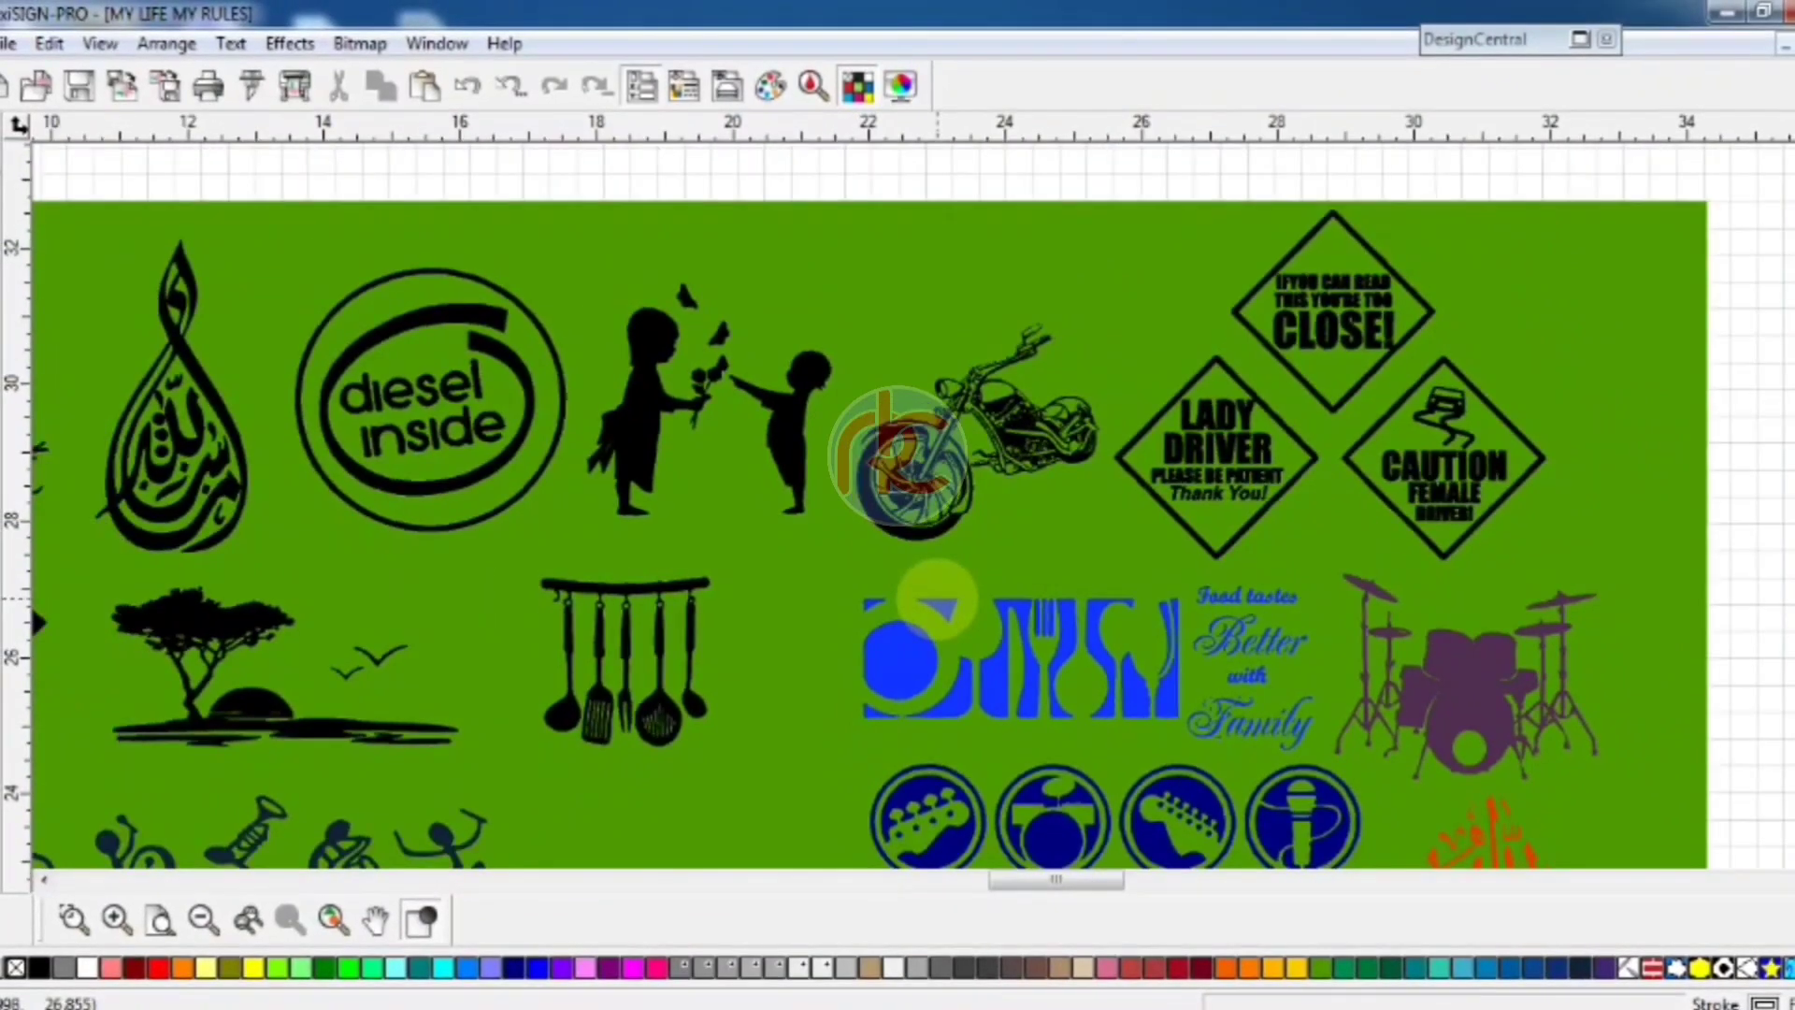
{"action": "scroll", "coordinate": [937, 599], "scroll_direction": "left", "scroll_amount": 3}
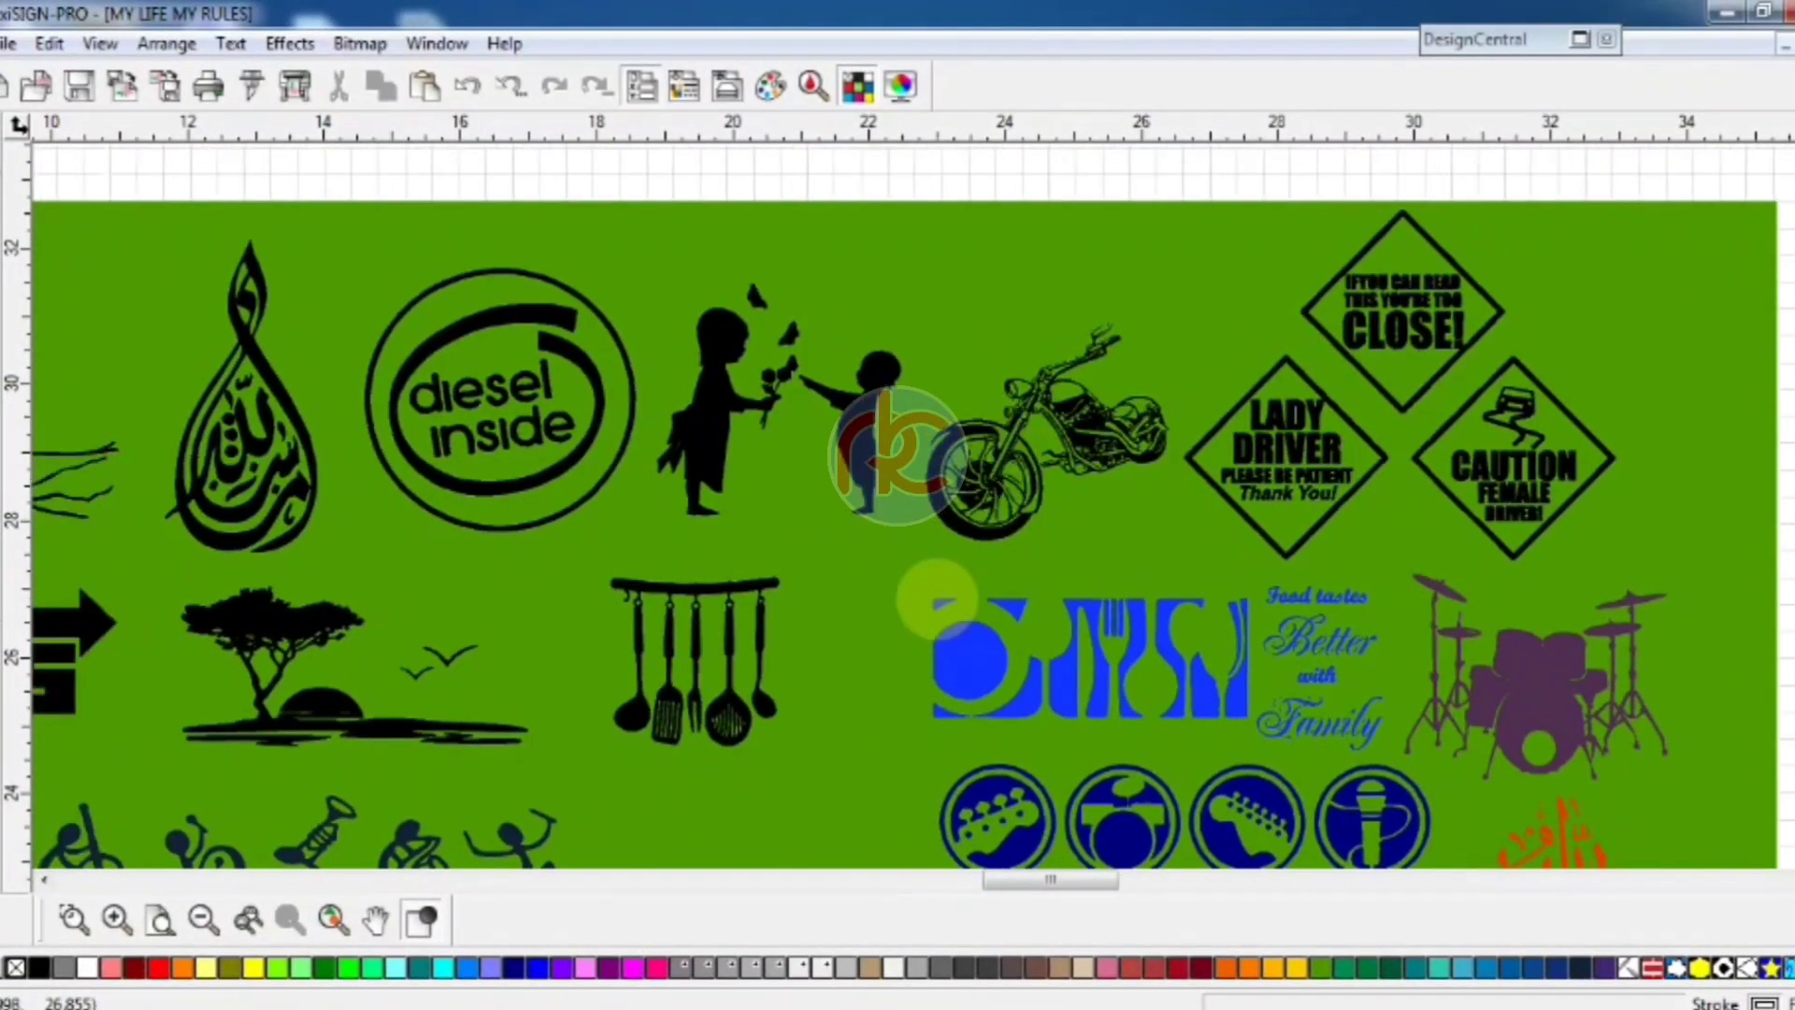
{"action": "scroll", "coordinate": [937, 598], "scroll_direction": "left", "scroll_amount": 7}
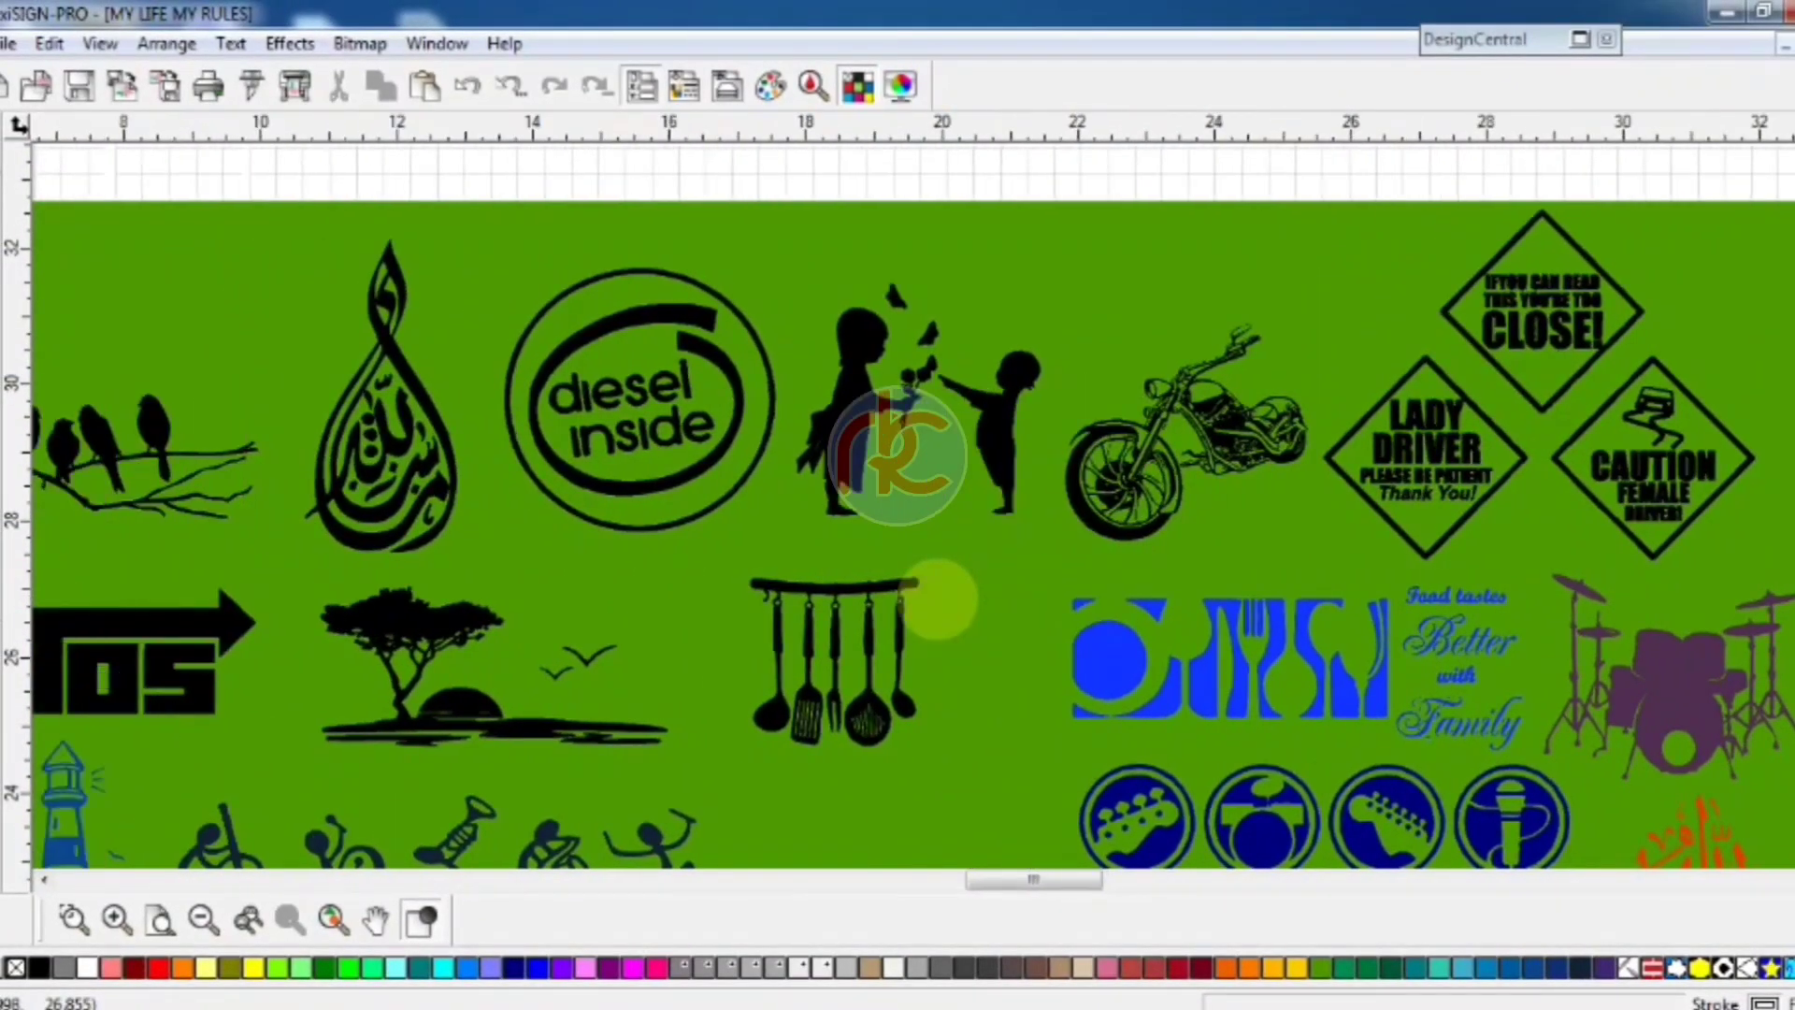
Look over the sticker designs in the upper rows of the green sheet, from one end to the other
{"action": "scroll", "coordinate": [936, 598], "scroll_direction": "left", "scroll_amount": 6}
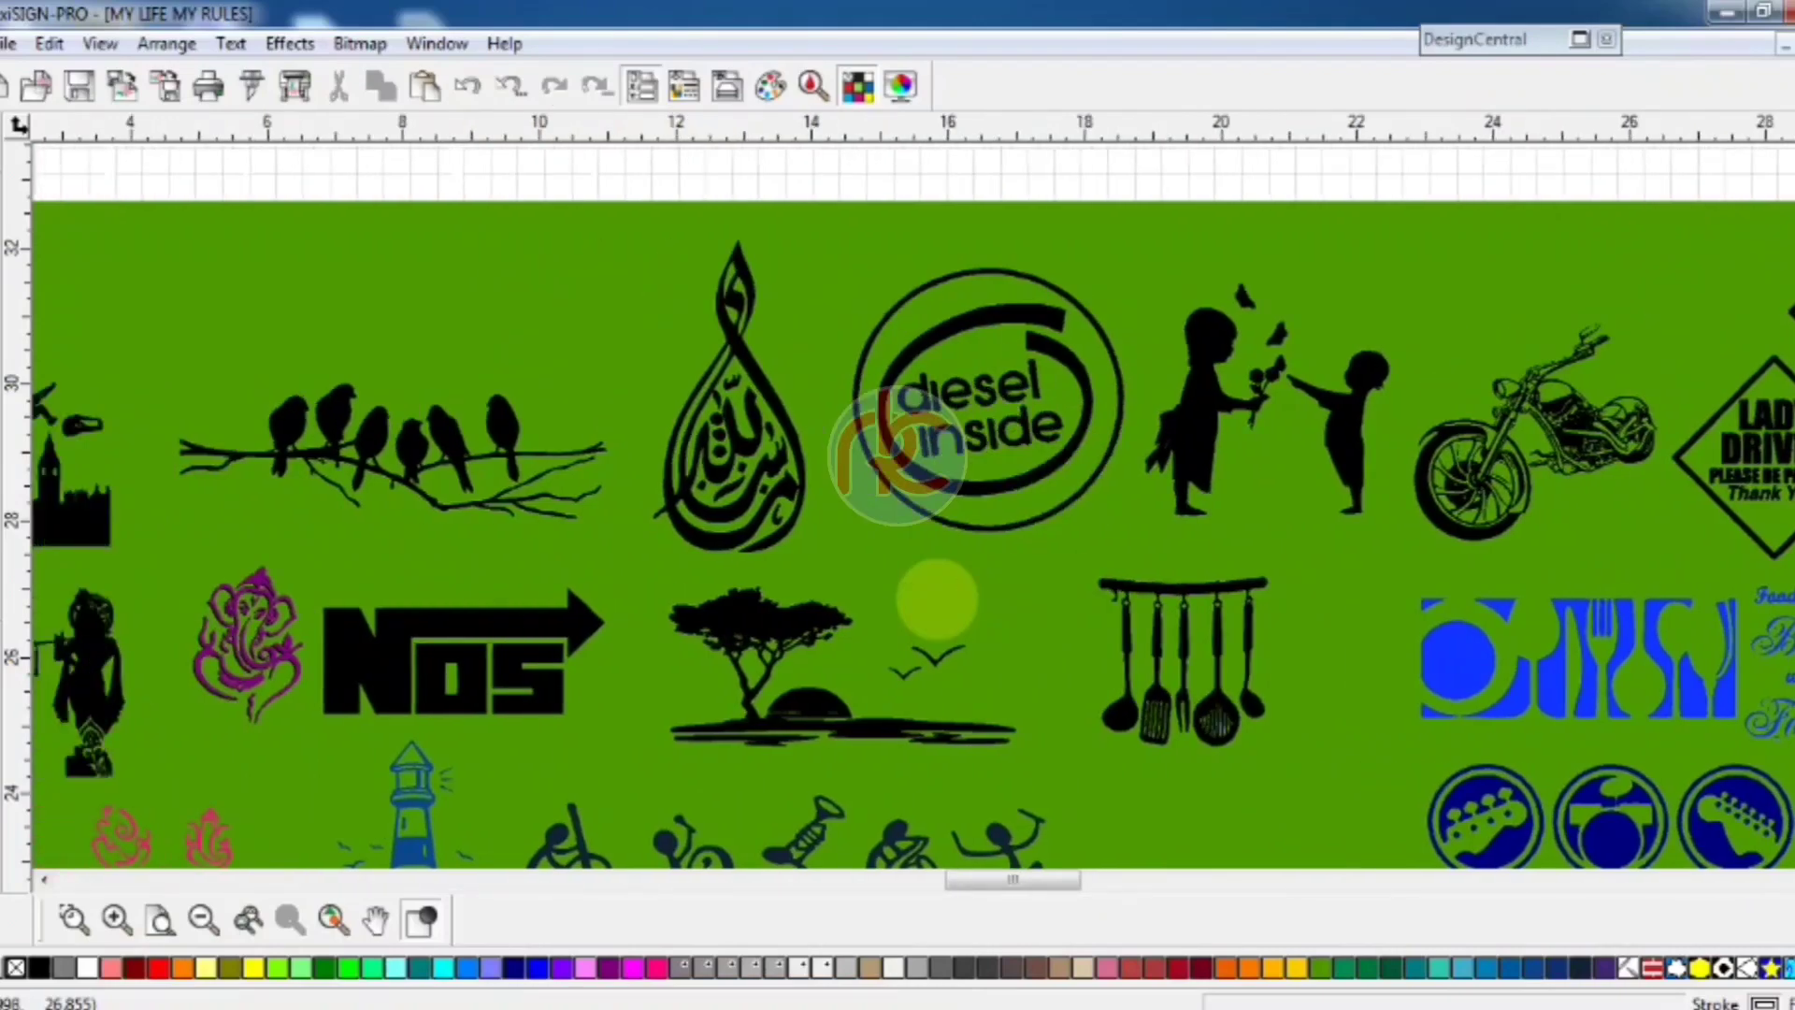
{"action": "scroll", "coordinate": [937, 598], "scroll_direction": "left", "scroll_amount": 5}
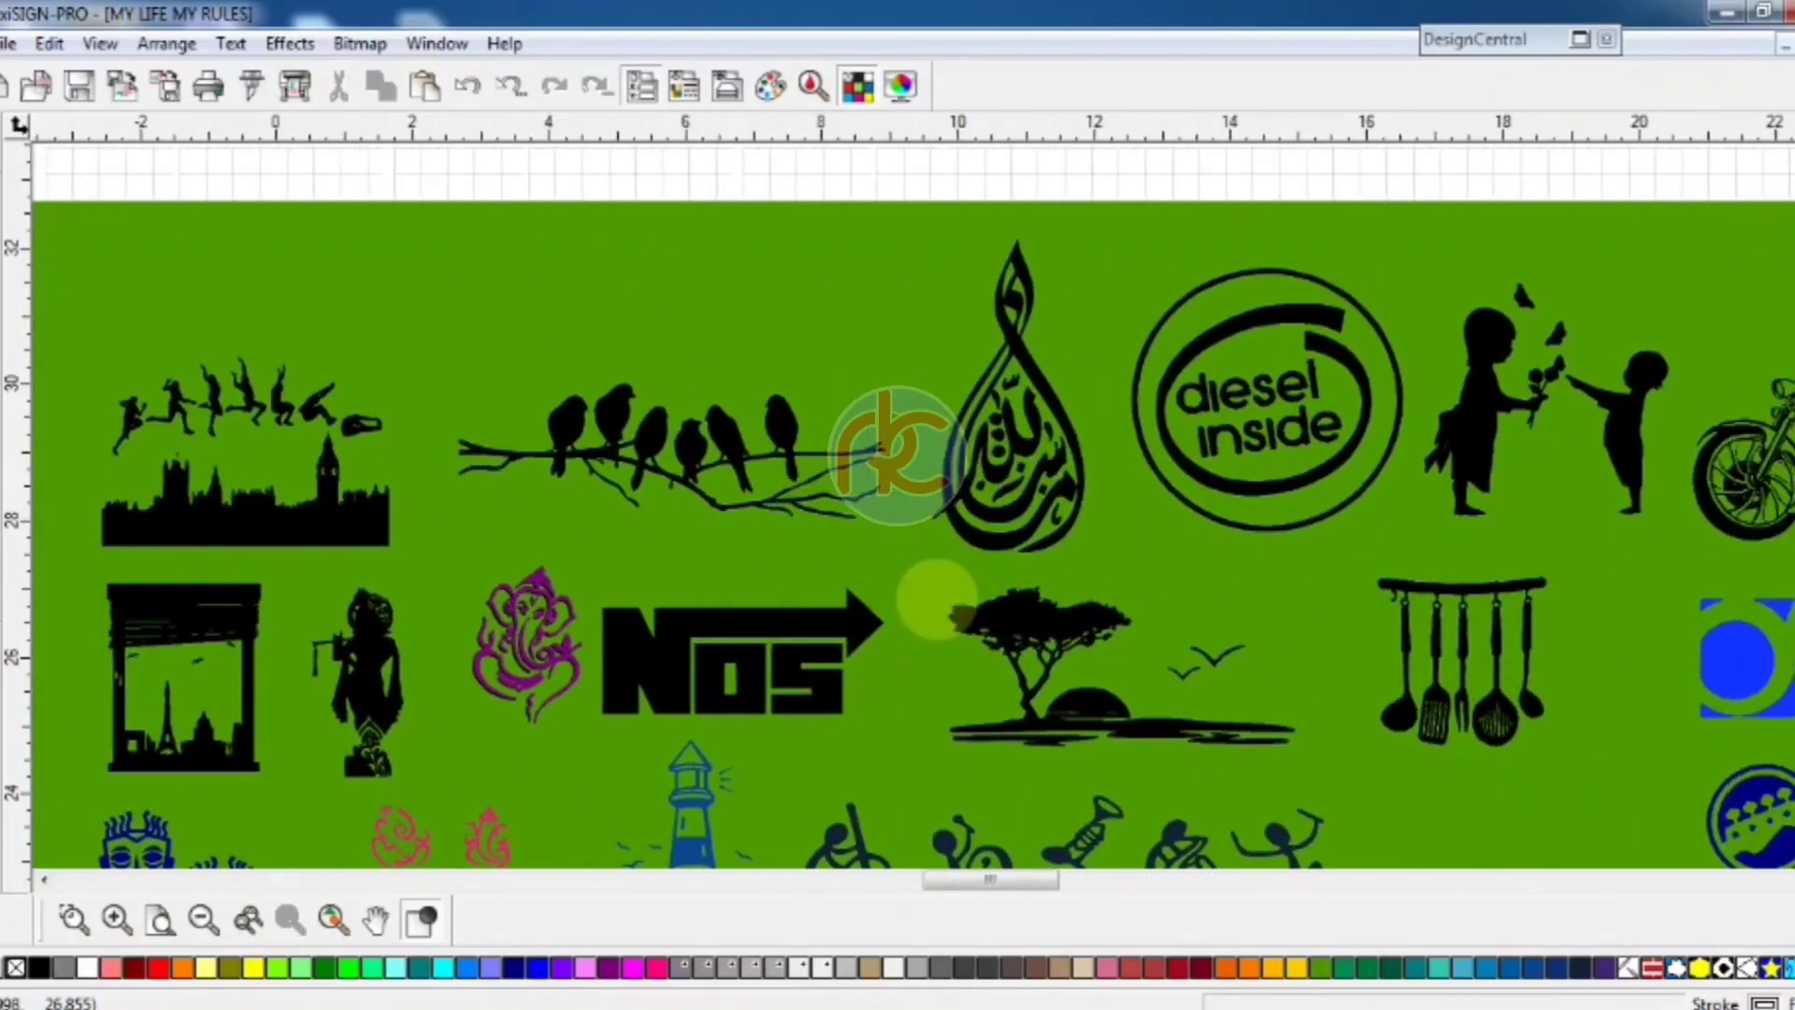
{"action": "scroll", "coordinate": [937, 598], "scroll_direction": "down", "scroll_amount": 3}
{"action": "scroll", "coordinate": [936, 598], "scroll_direction": "down", "scroll_amount": 3}
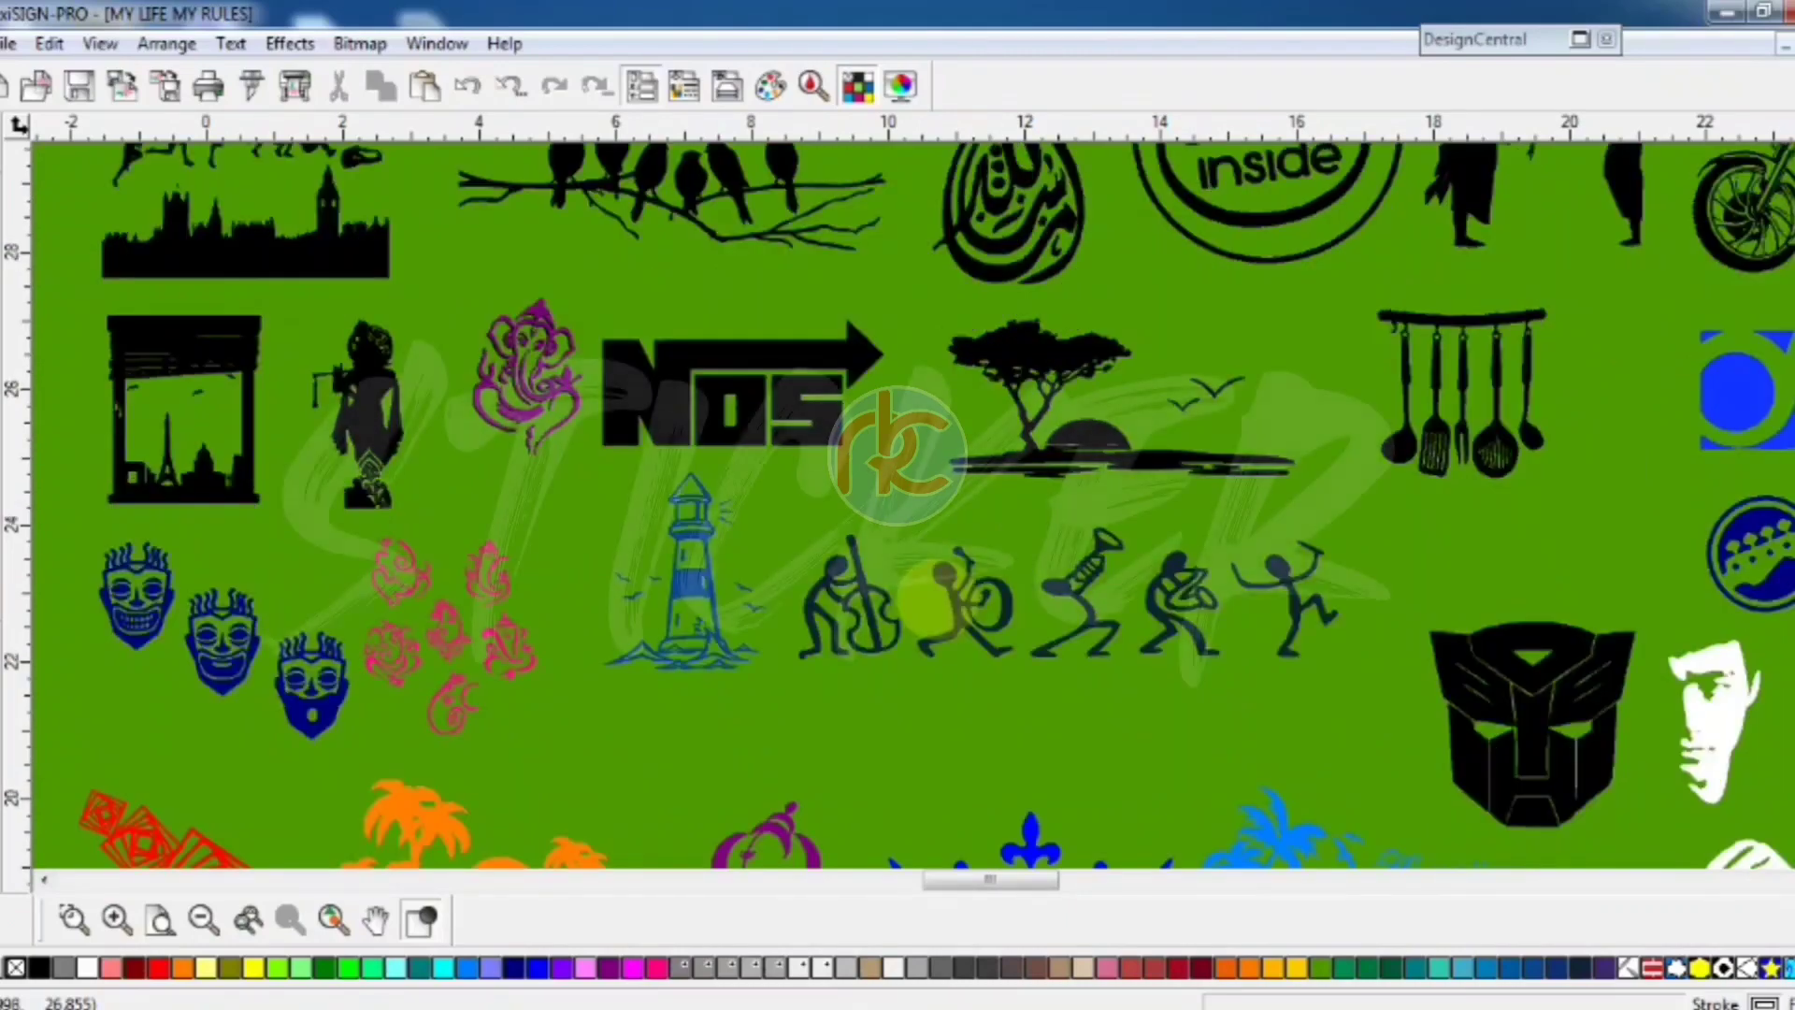
{"action": "scroll", "coordinate": [937, 599], "scroll_direction": "right", "scroll_amount": 3}
{"action": "scroll", "coordinate": [937, 598], "scroll_direction": "right", "scroll_amount": 10}
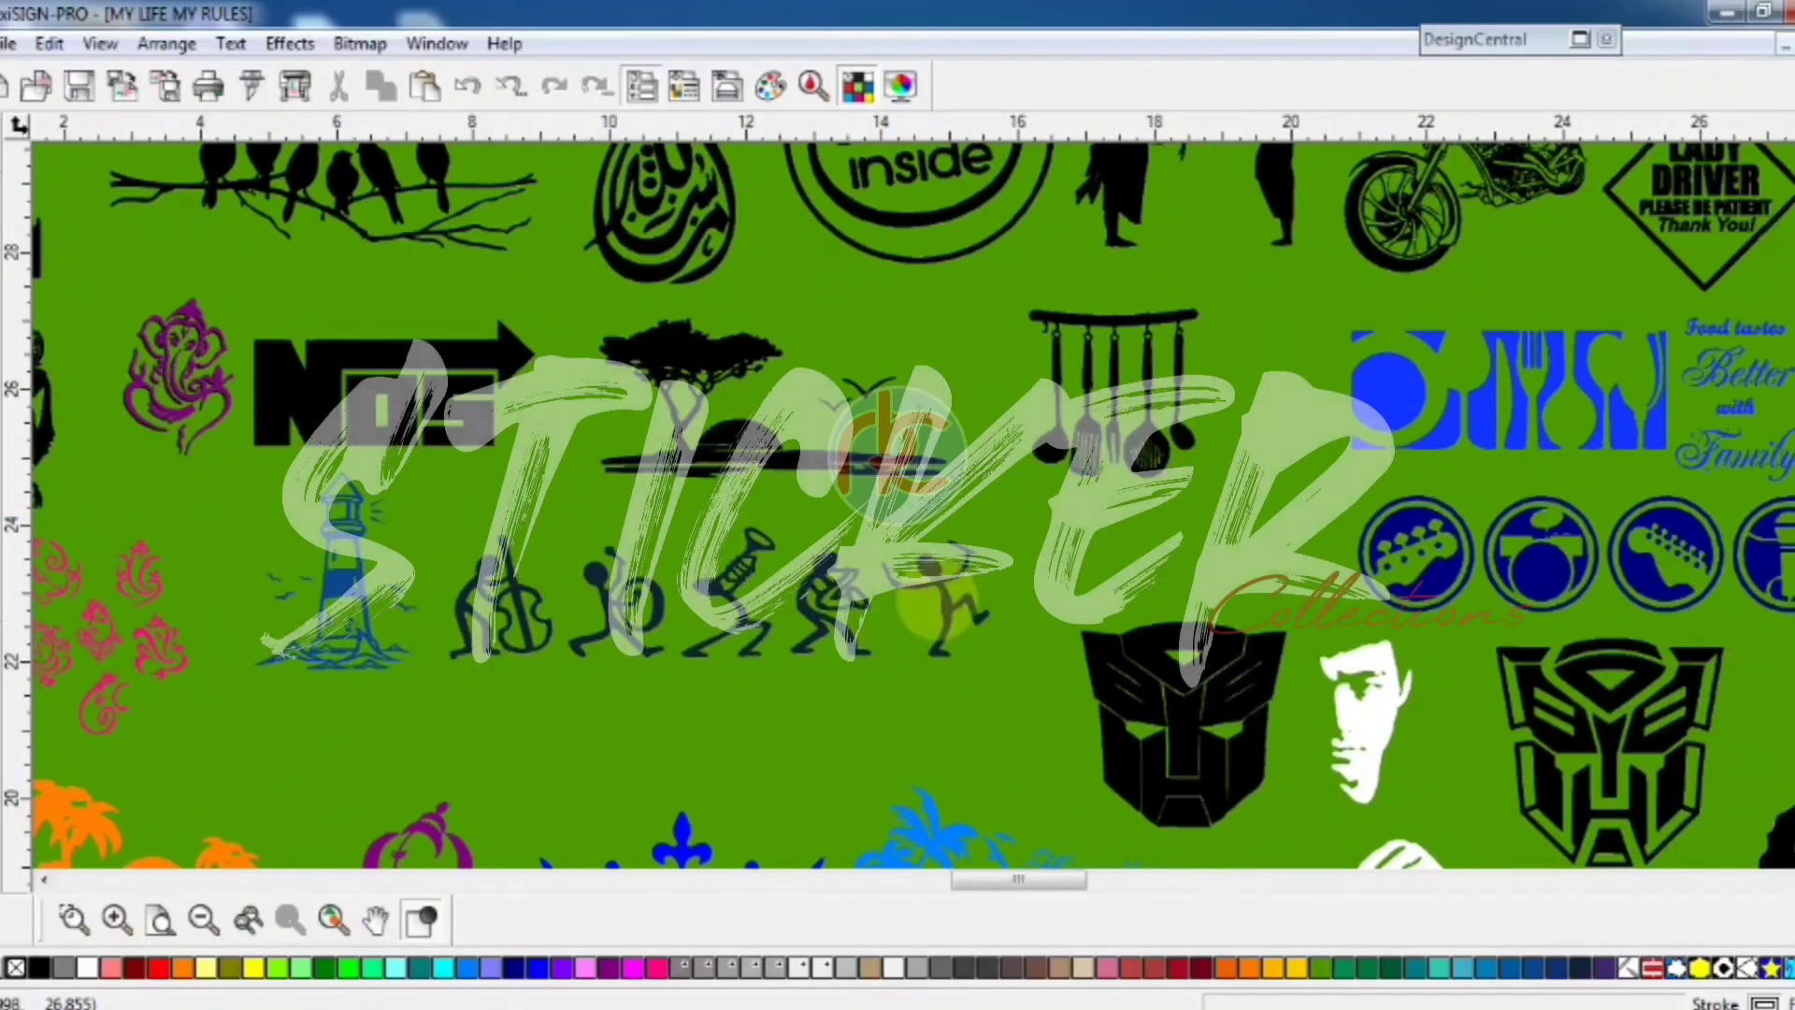
{"action": "scroll", "coordinate": [937, 598], "scroll_direction": "right", "scroll_amount": 5}
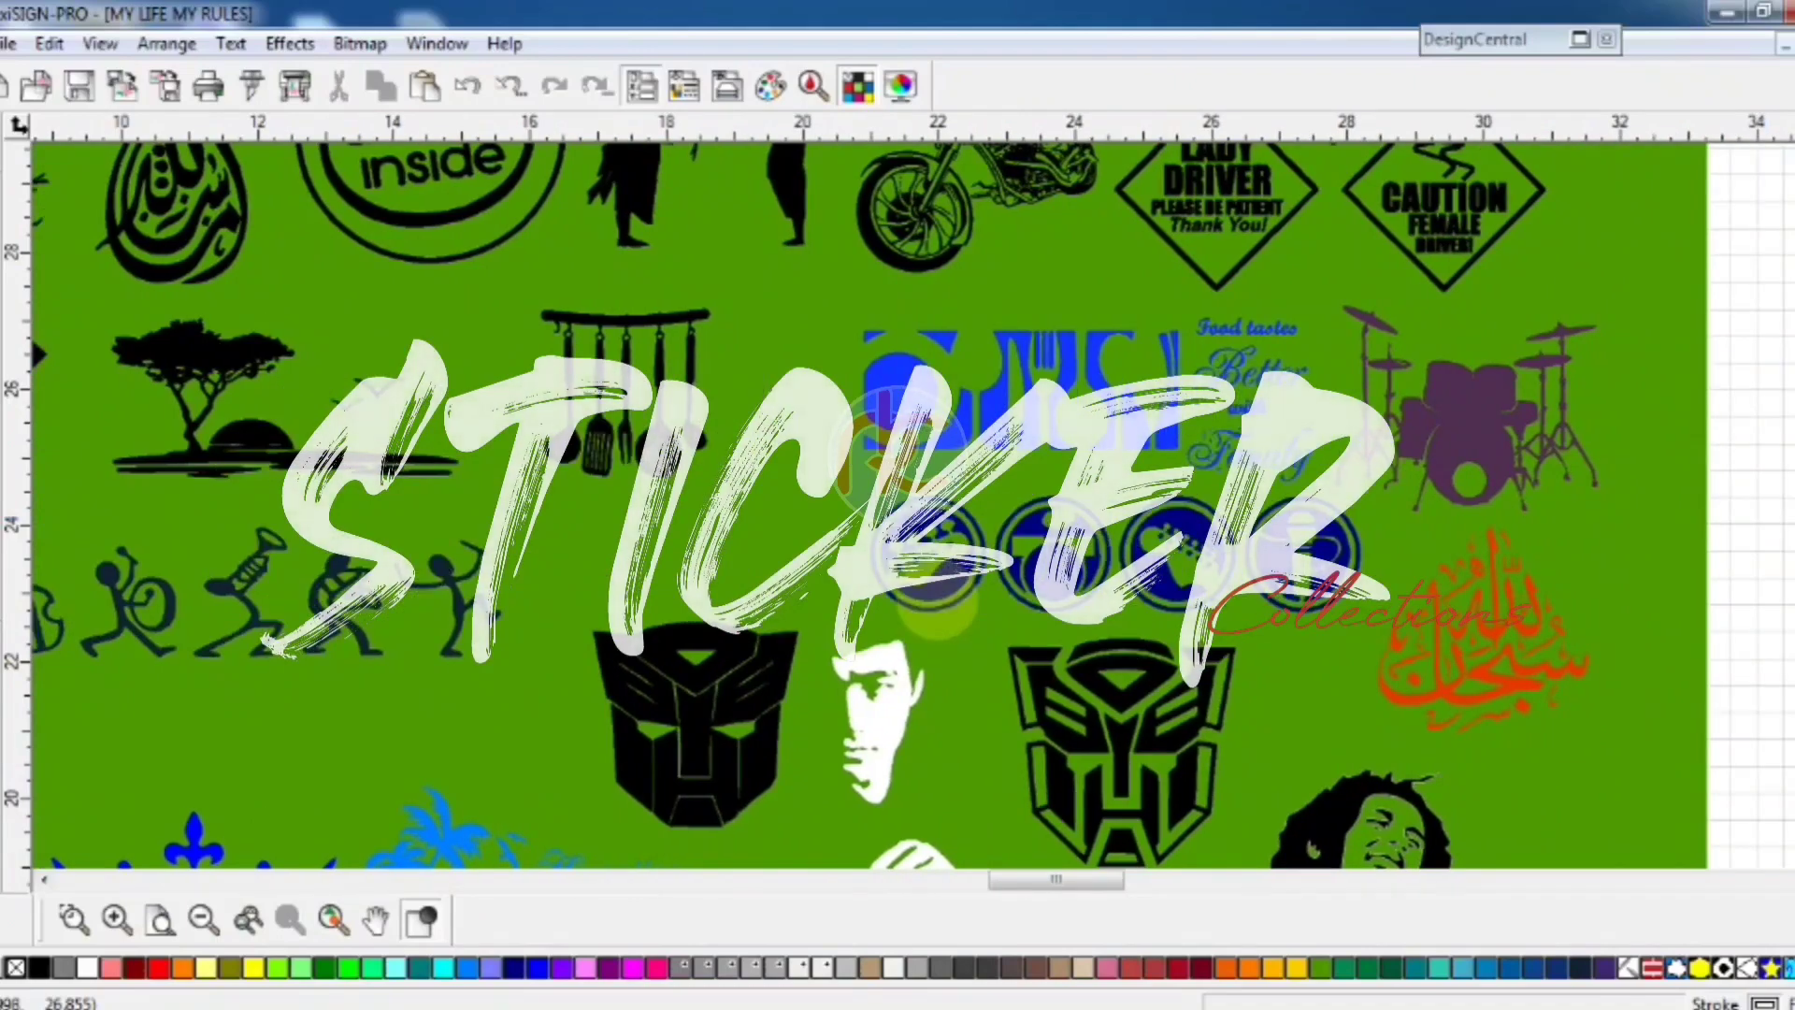
{"action": "scroll", "coordinate": [937, 598], "scroll_direction": "down", "scroll_amount": 3}
{"action": "scroll", "coordinate": [936, 598], "scroll_direction": "down", "scroll_amount": 3}
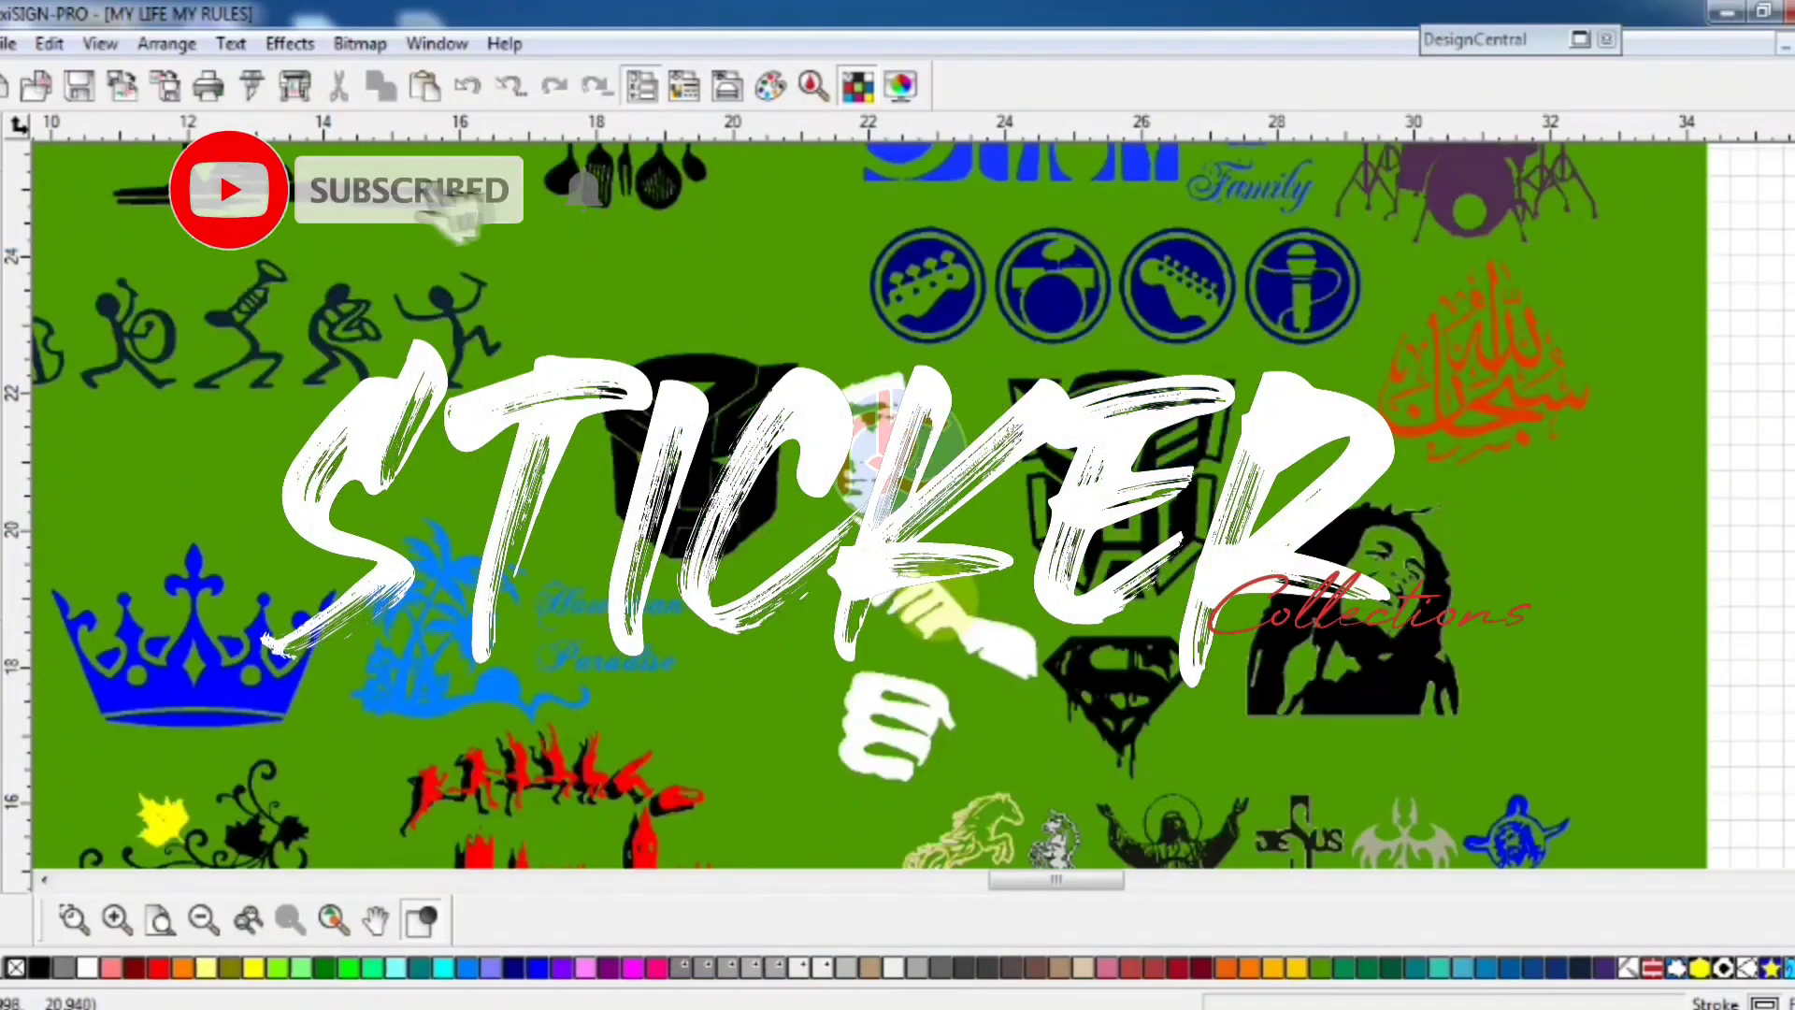
Examine the middle rows of sticker designs, including the crown, palm trees, chess pieces and quote text
{"action": "scroll", "coordinate": [937, 598], "scroll_direction": "left", "scroll_amount": 5}
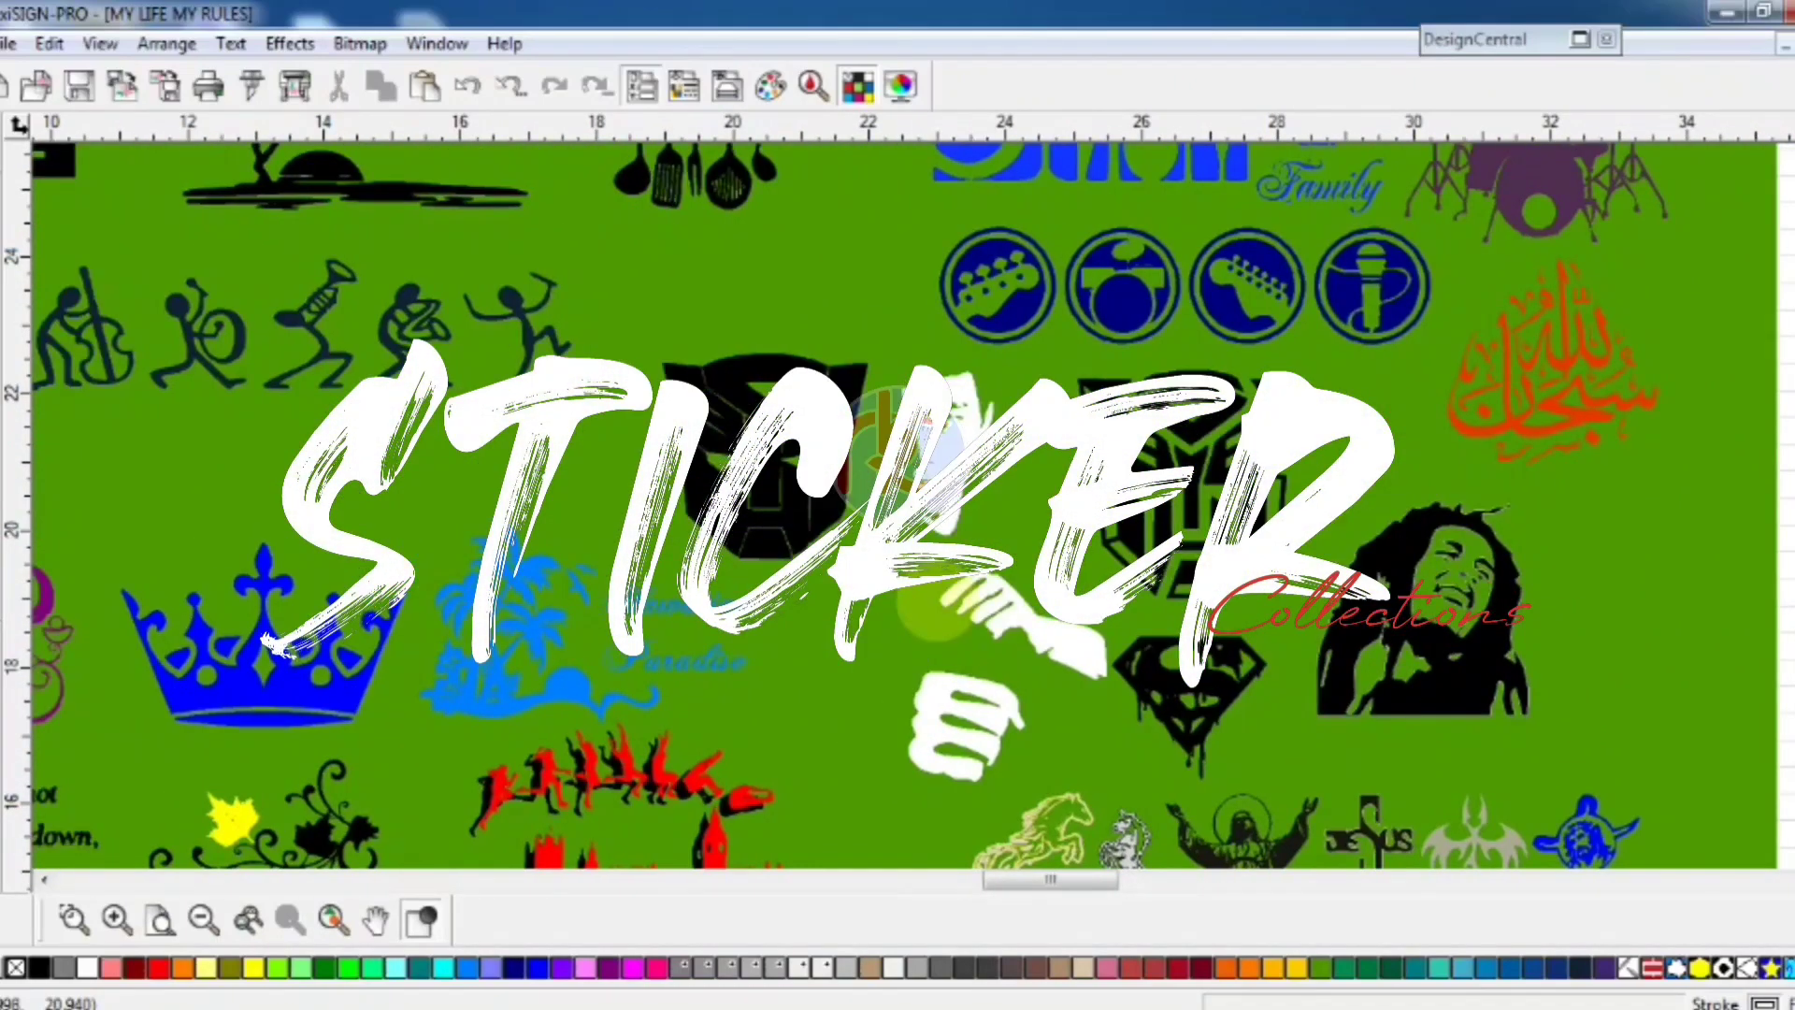
{"action": "scroll", "coordinate": [936, 599], "scroll_direction": "left", "scroll_amount": 3}
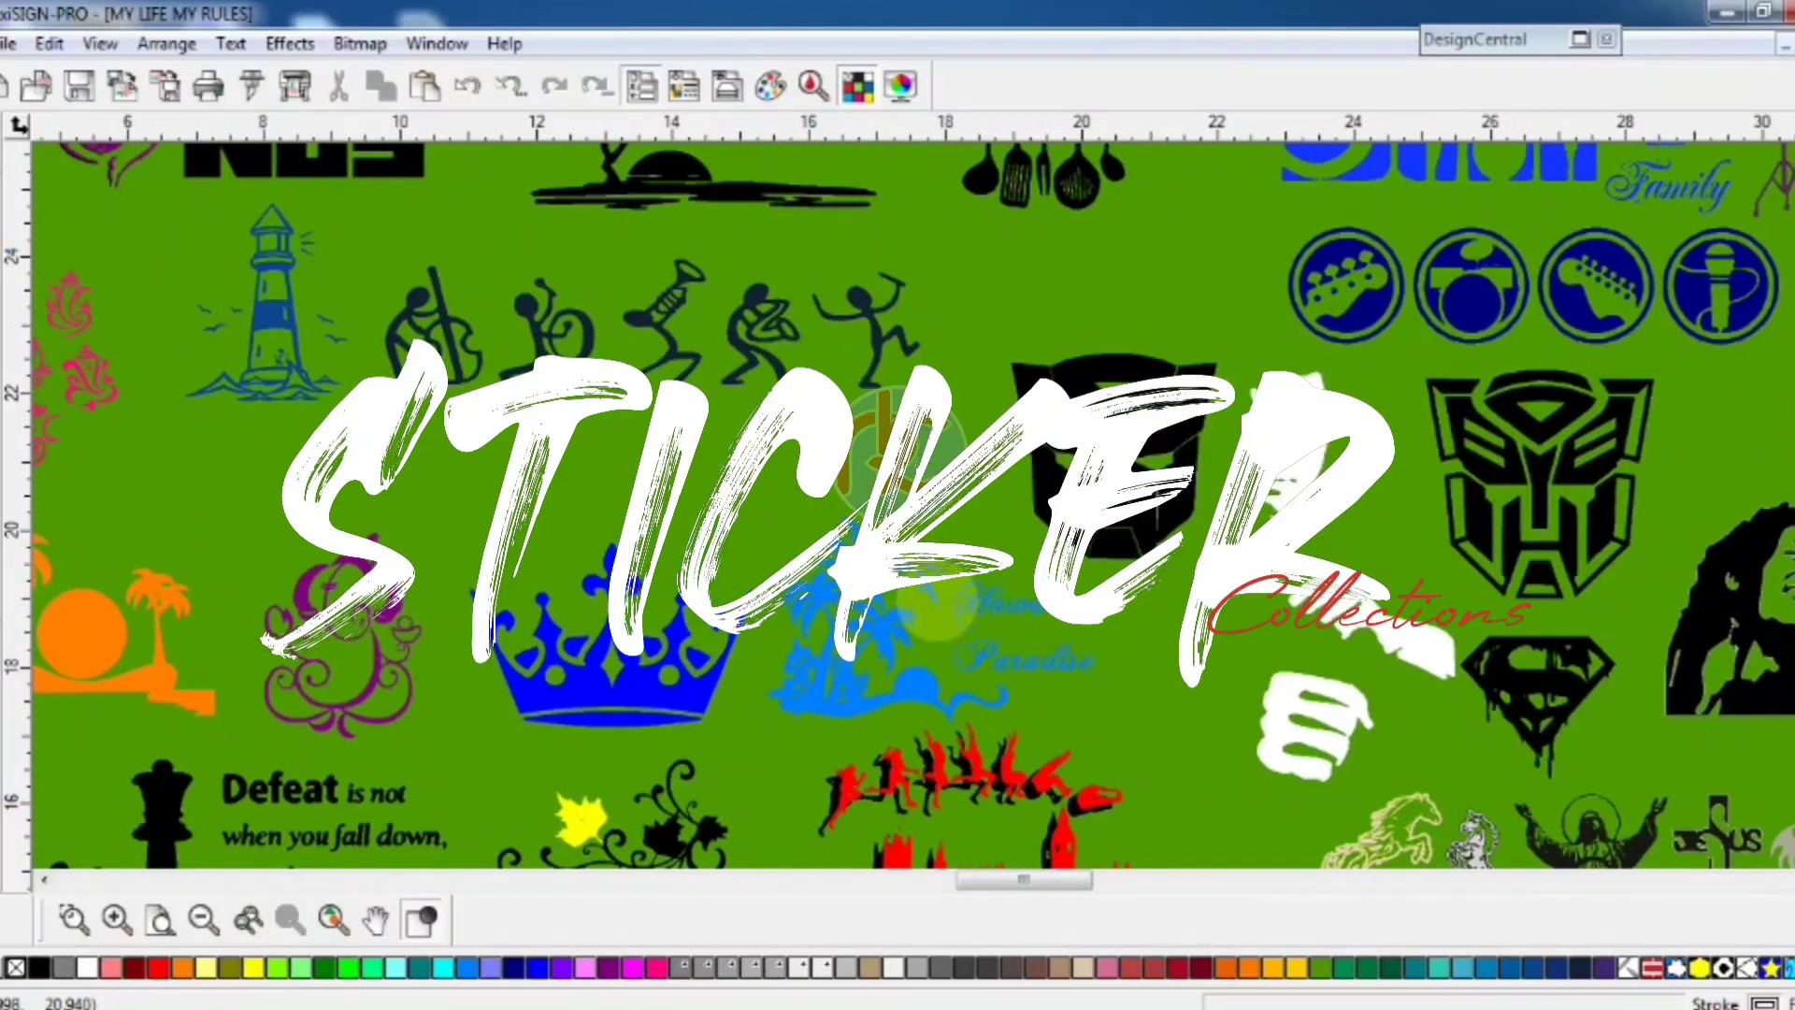
{"action": "scroll", "coordinate": [937, 598], "scroll_direction": "left", "scroll_amount": 5}
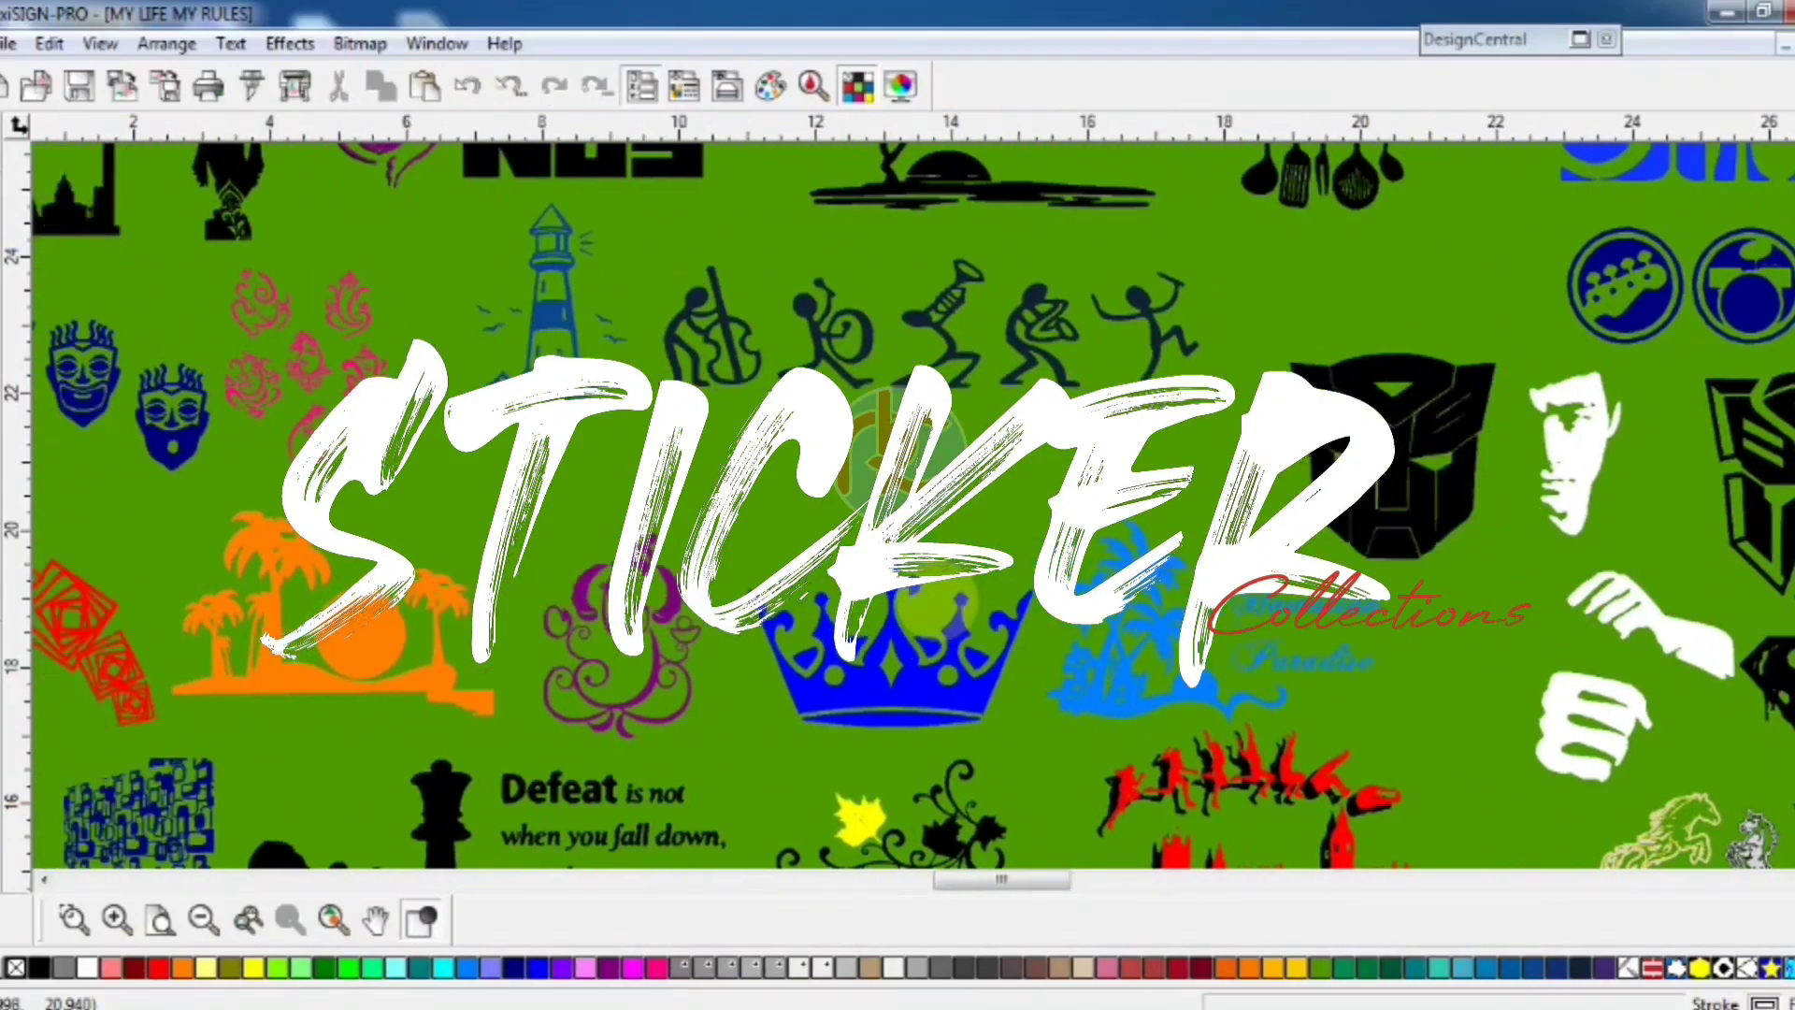
{"action": "scroll", "coordinate": [108, 584], "scroll_direction": "up", "scroll_amount": 1}
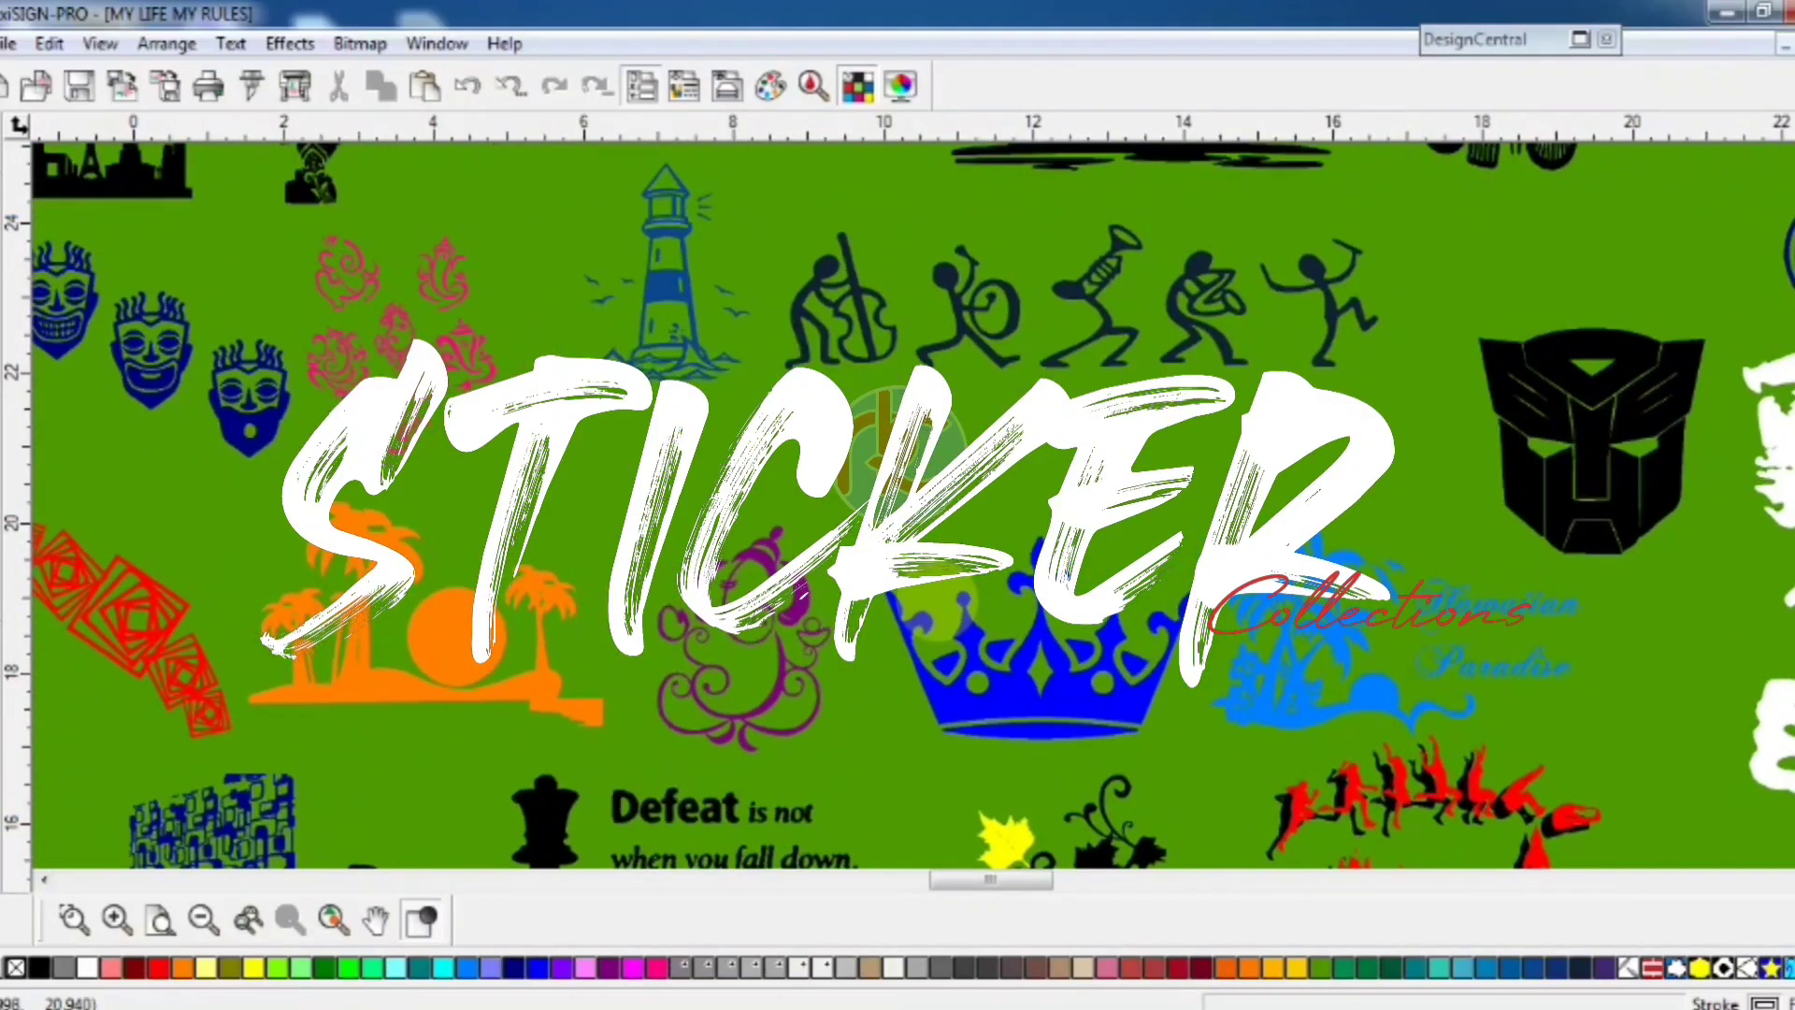
{"action": "scroll", "coordinate": [897, 505], "scroll_direction": "left", "scroll_amount": 2}
{"action": "scroll", "coordinate": [898, 505], "scroll_direction": "down", "scroll_amount": 3}
{"action": "scroll", "coordinate": [898, 504], "scroll_direction": "left", "scroll_amount": 1}
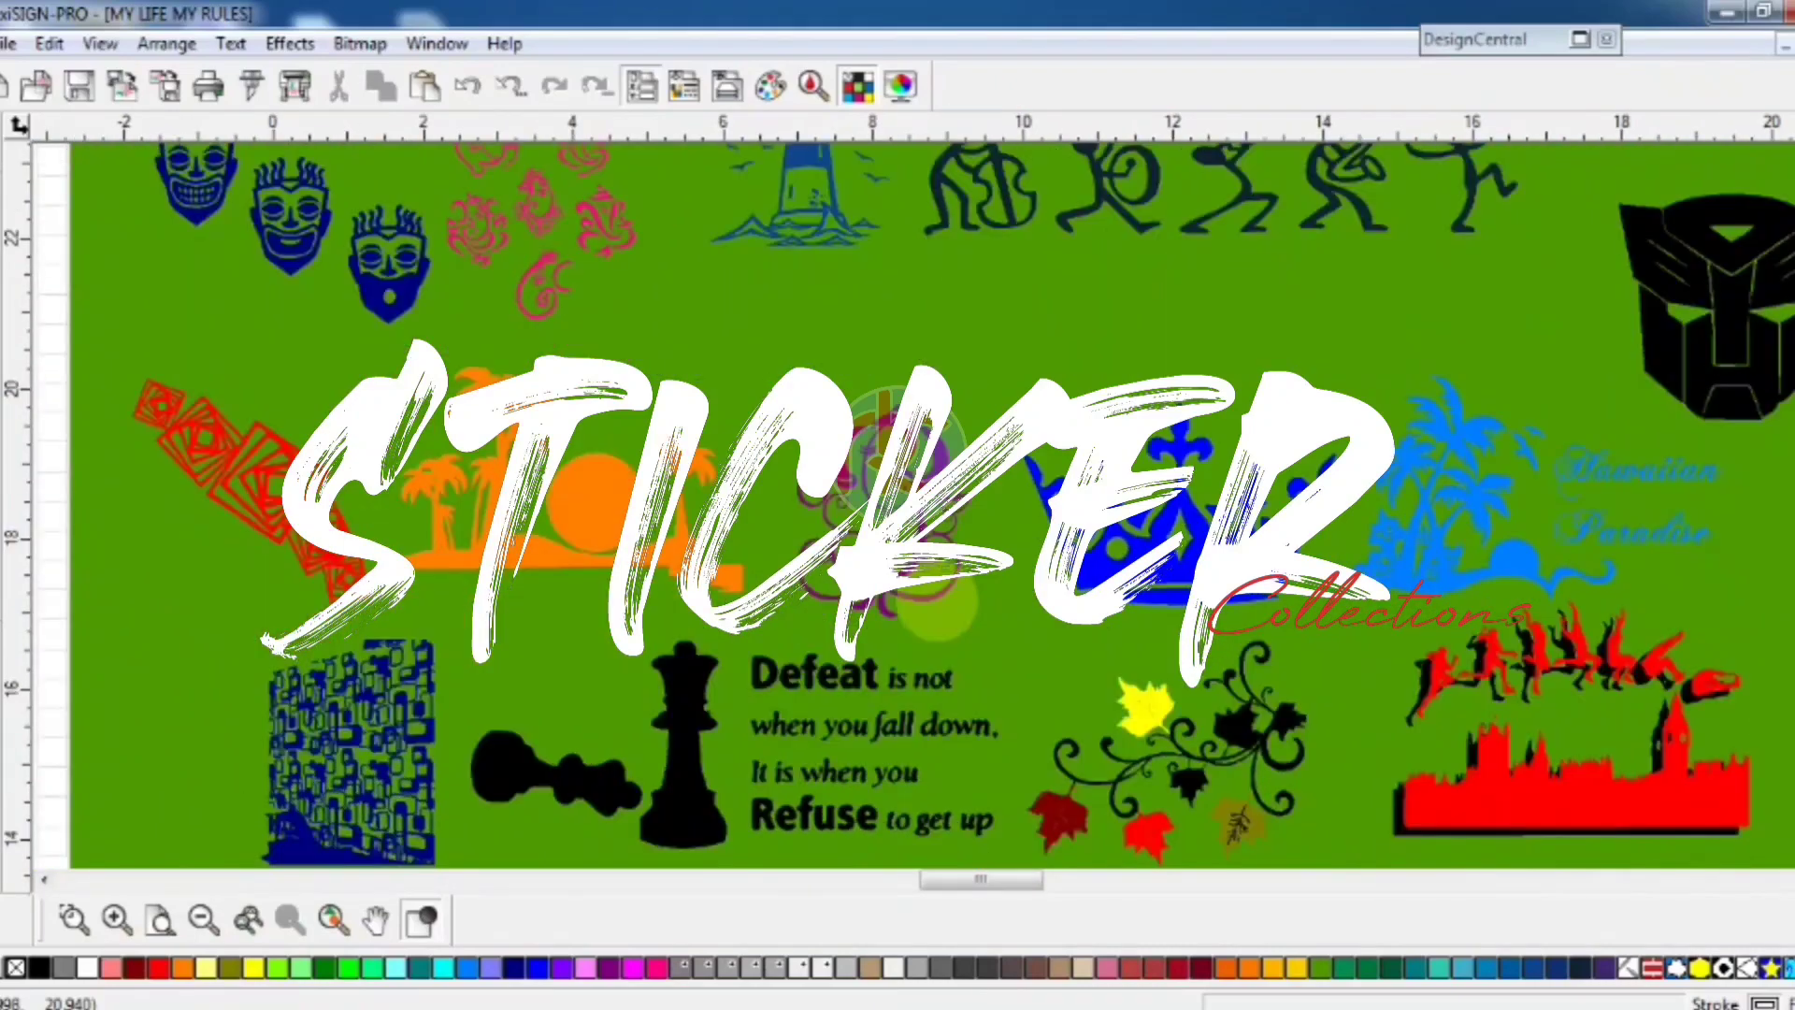
{"action": "scroll", "coordinate": [911, 514], "scroll_direction": "right", "scroll_amount": 4}
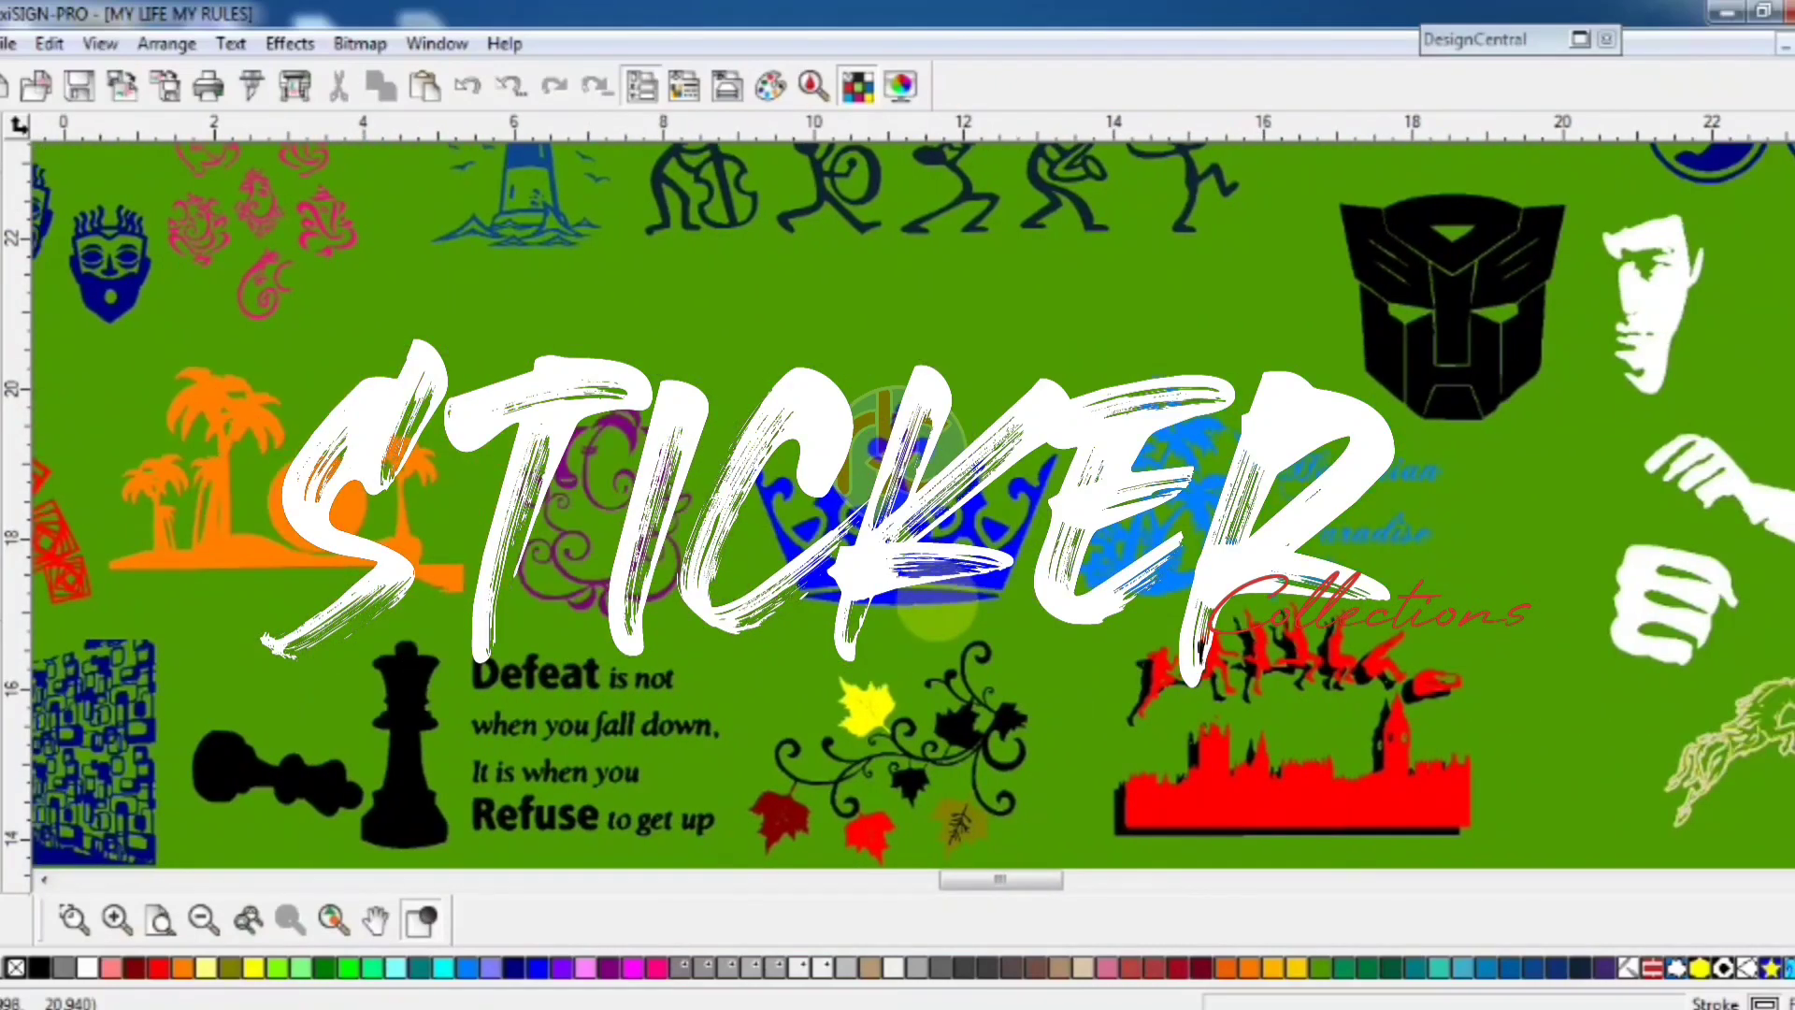
{"action": "scroll", "coordinate": [912, 516], "scroll_direction": "right", "scroll_amount": 4}
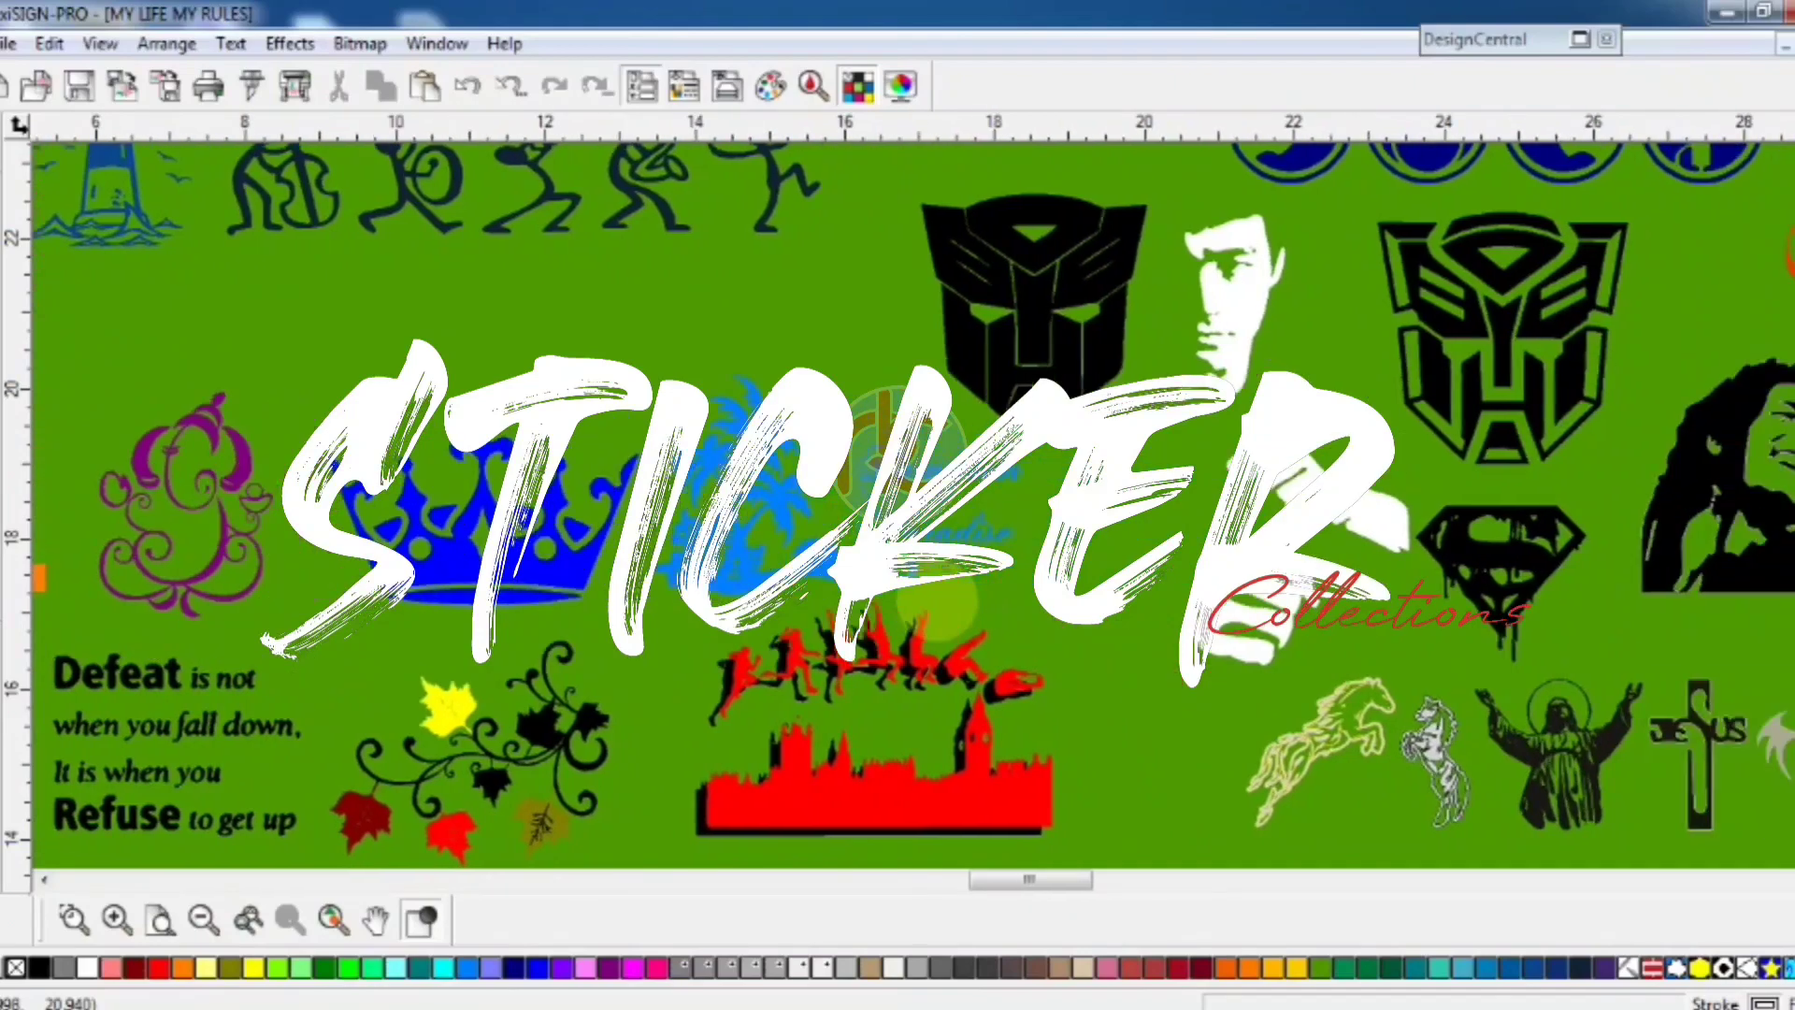
{"action": "scroll", "coordinate": [912, 516], "scroll_direction": "right", "scroll_amount": 3}
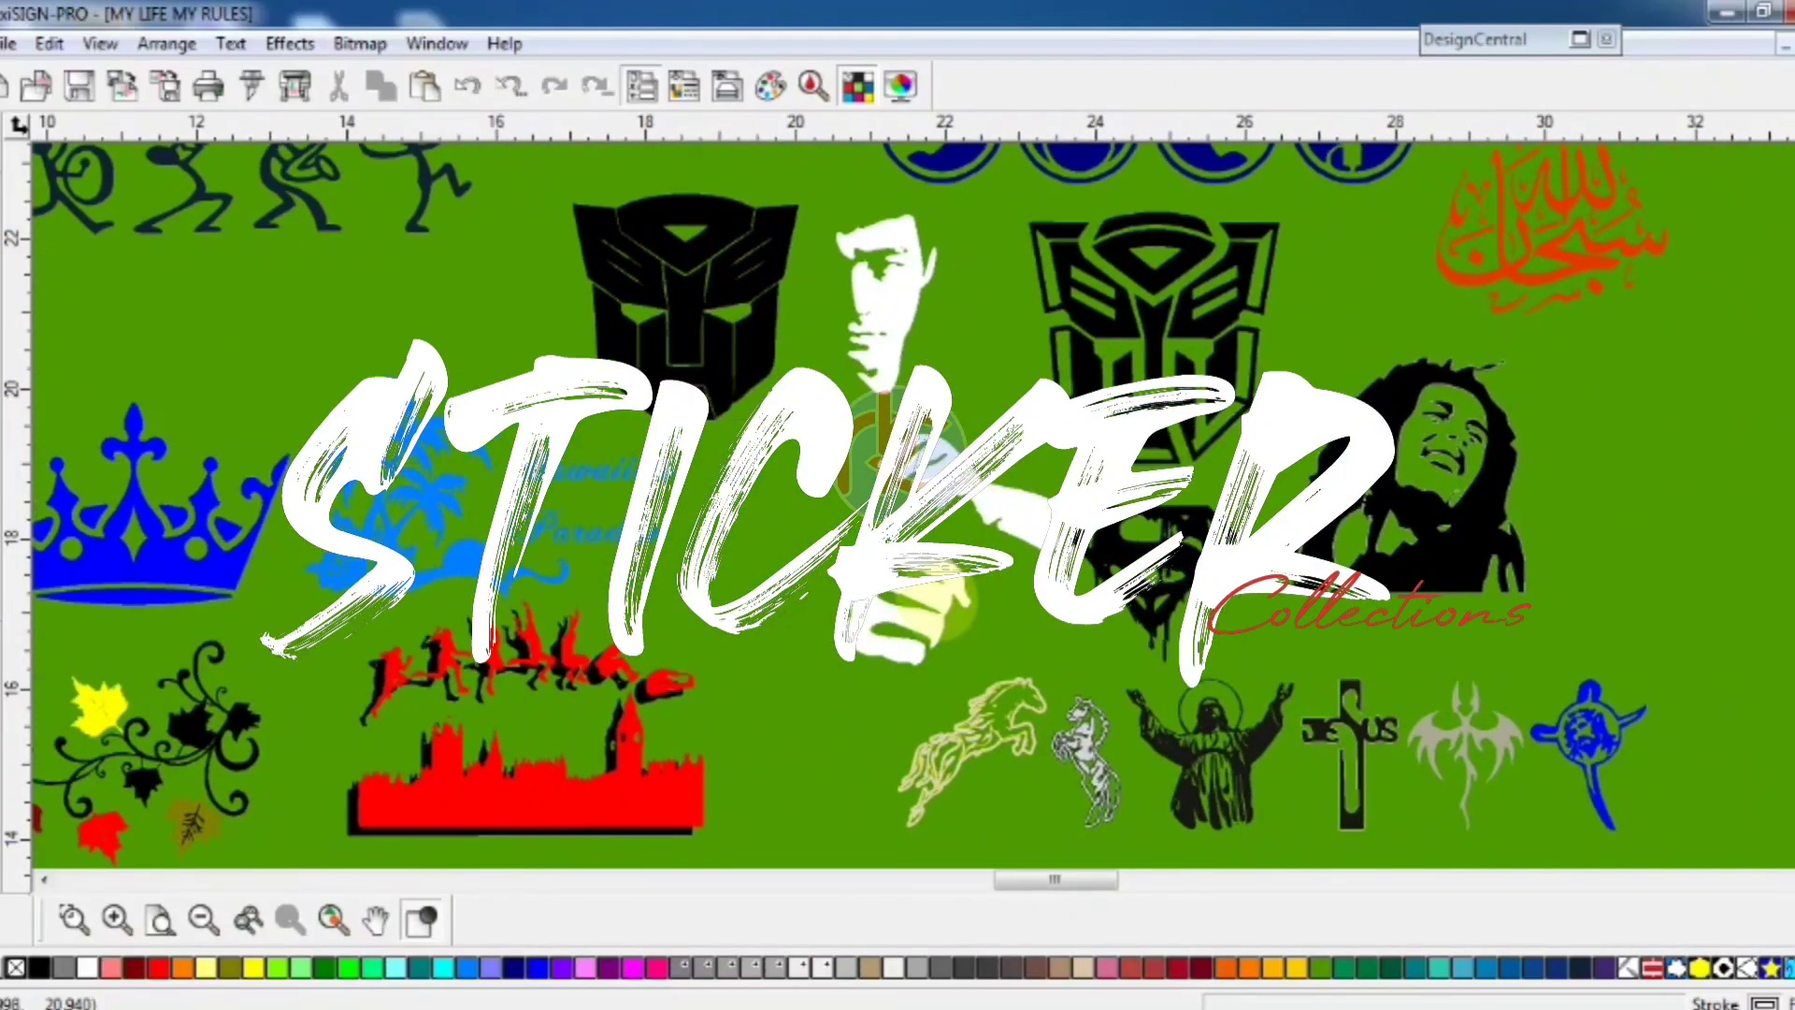
Inspect the scooter, running horse and heart sticker designs in the row below the red skyline
{"action": "scroll", "coordinate": [912, 516], "scroll_direction": "right", "scroll_amount": 1}
{"action": "scroll", "coordinate": [912, 516], "scroll_direction": "down", "scroll_amount": 2}
{"action": "scroll", "coordinate": [911, 505], "scroll_direction": "down", "scroll_amount": 3}
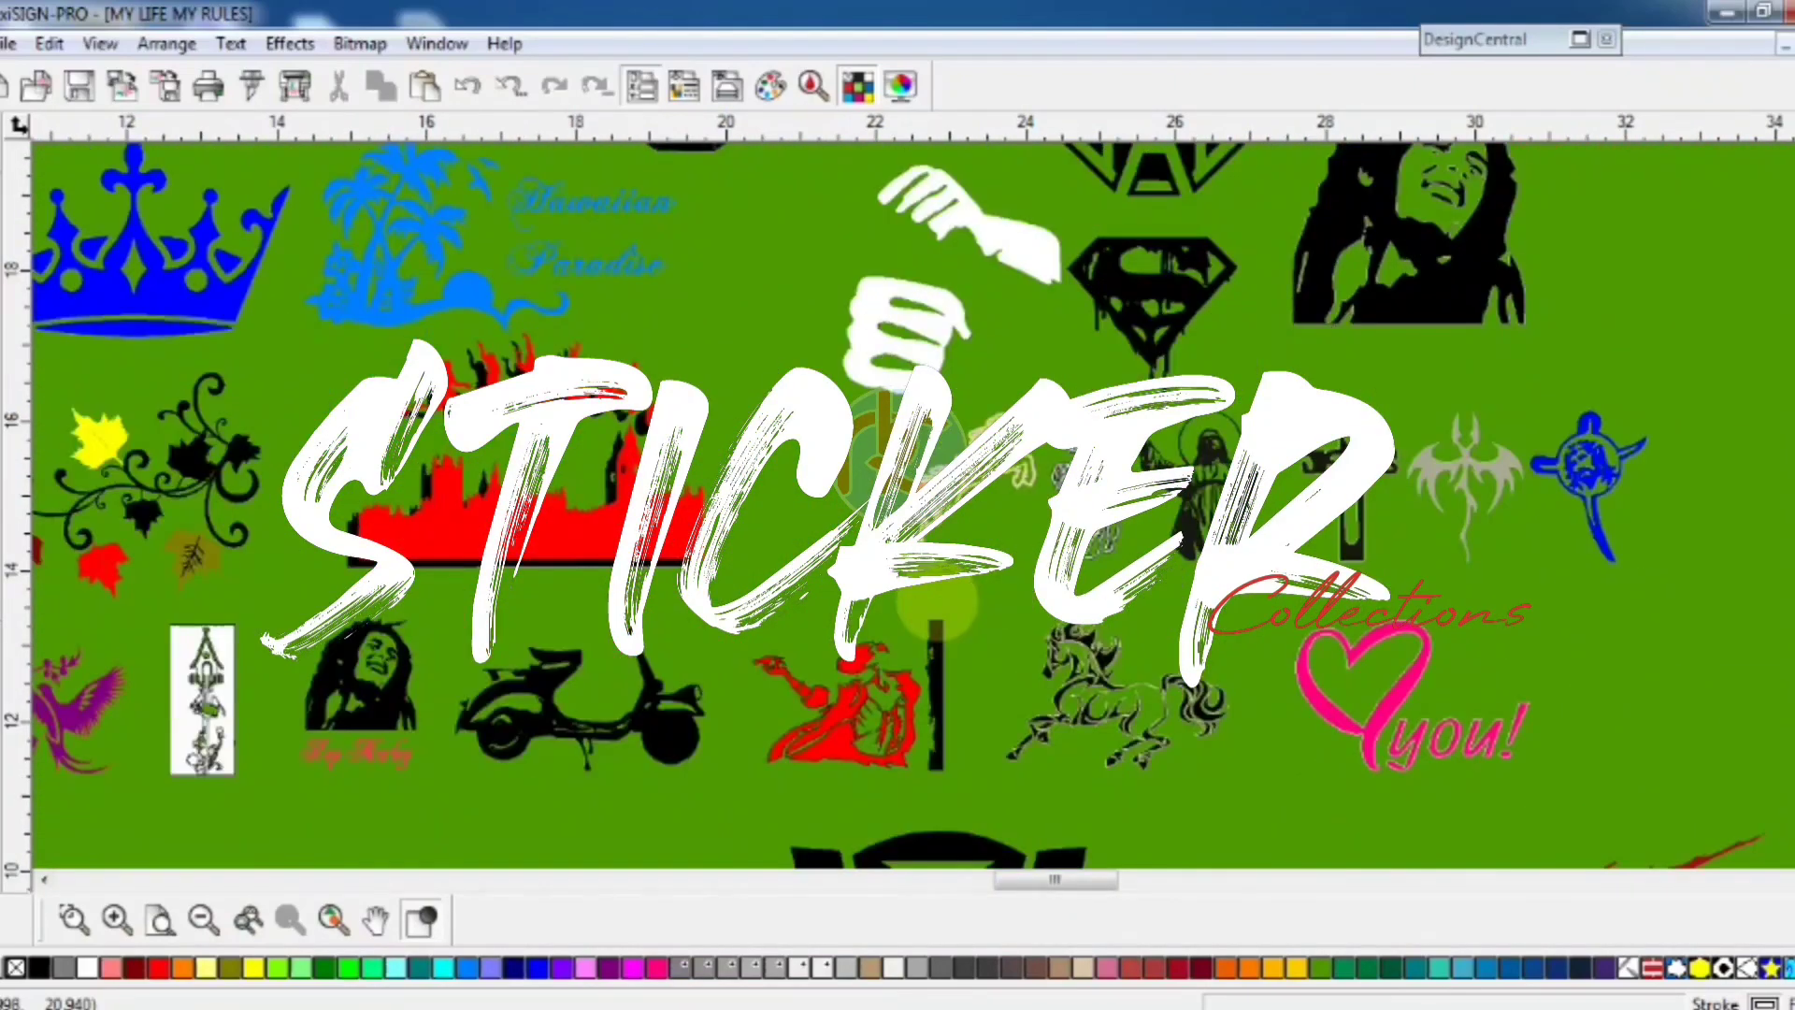
{"action": "scroll", "coordinate": [911, 505], "scroll_direction": "up", "scroll_amount": 1}
{"action": "scroll", "coordinate": [911, 504], "scroll_direction": "down", "scroll_amount": 1}
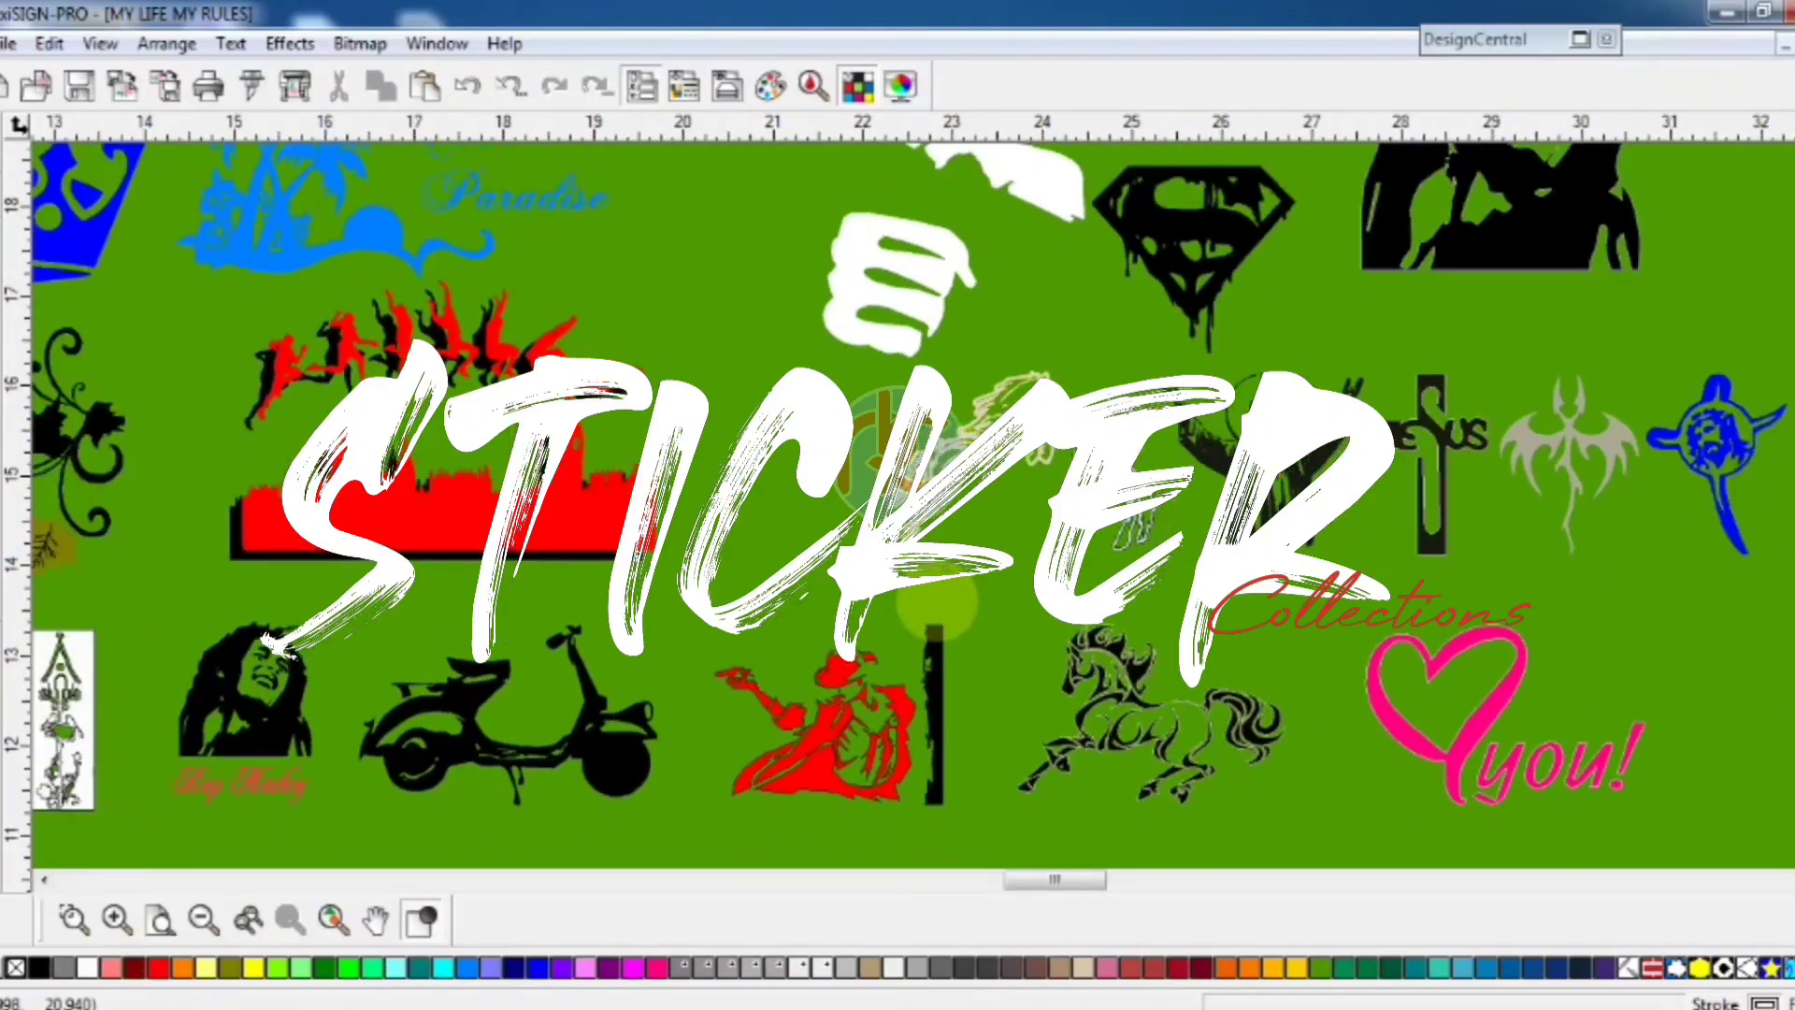
{"action": "scroll", "coordinate": [911, 505], "scroll_direction": "up", "scroll_amount": 2}
{"action": "scroll", "coordinate": [934, 603], "scroll_direction": "down", "scroll_amount": 1}
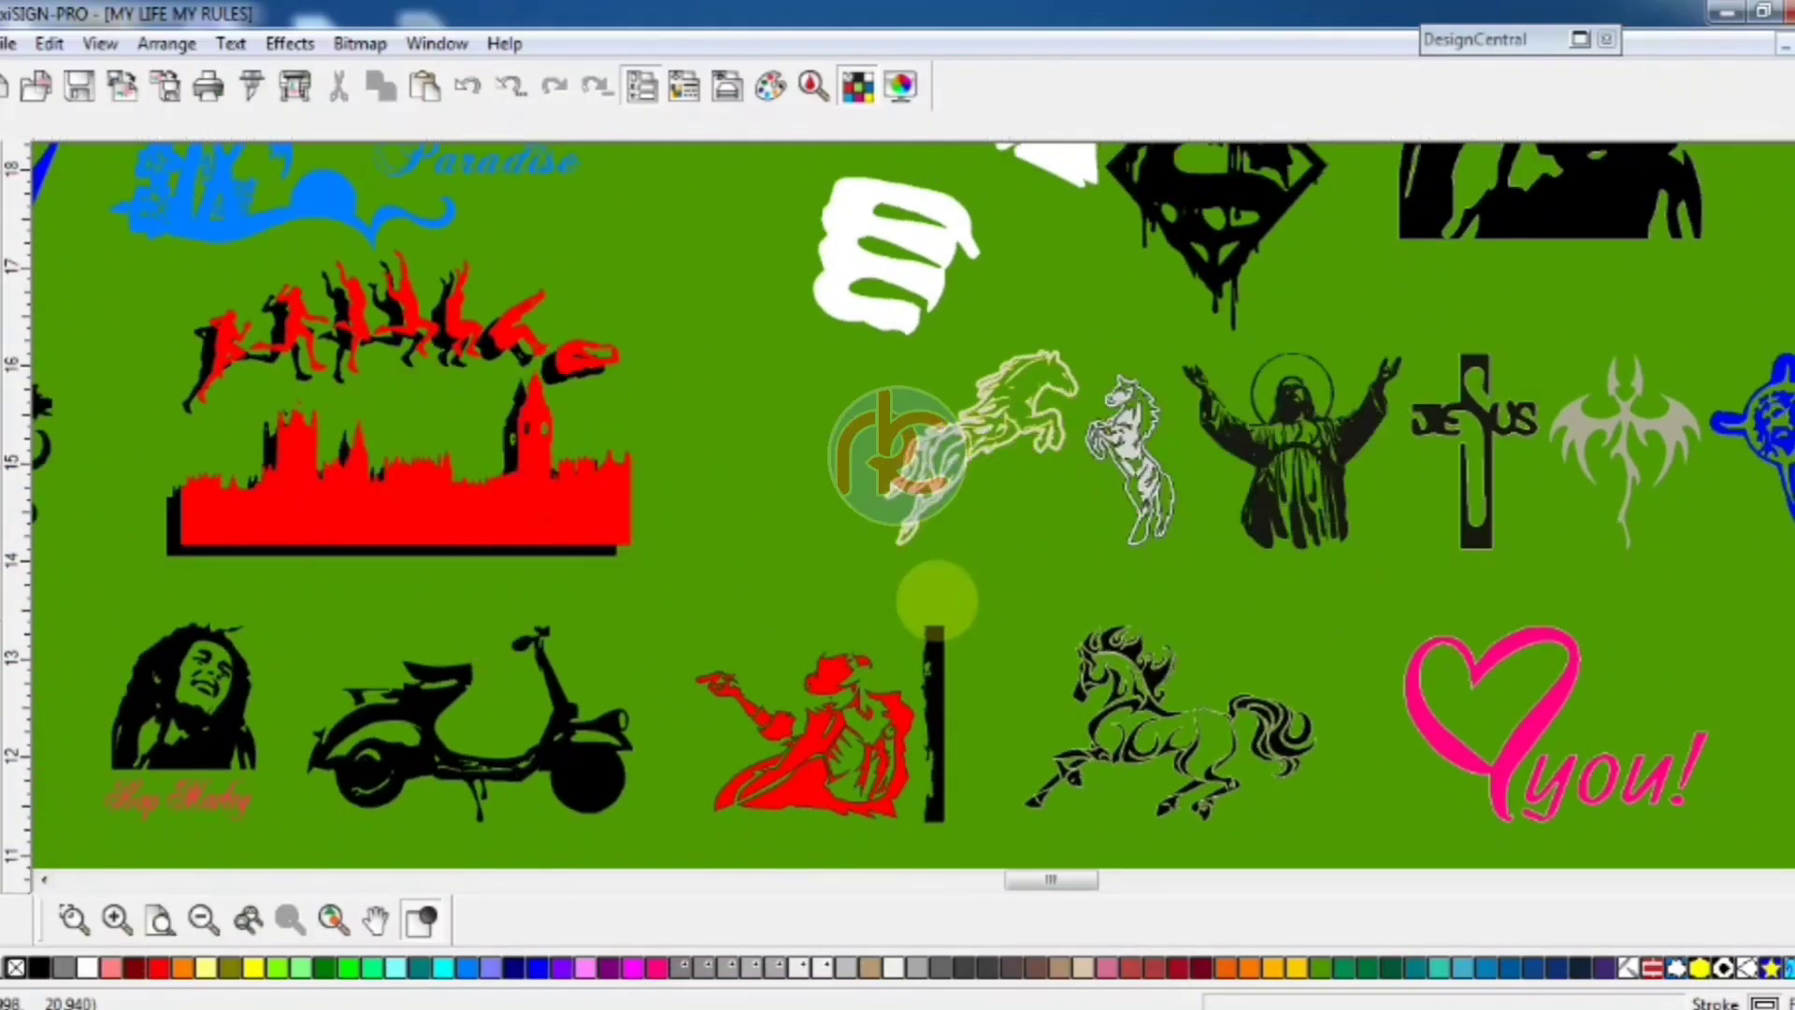
{"action": "scroll", "coordinate": [934, 603], "scroll_direction": "left", "scroll_amount": 1}
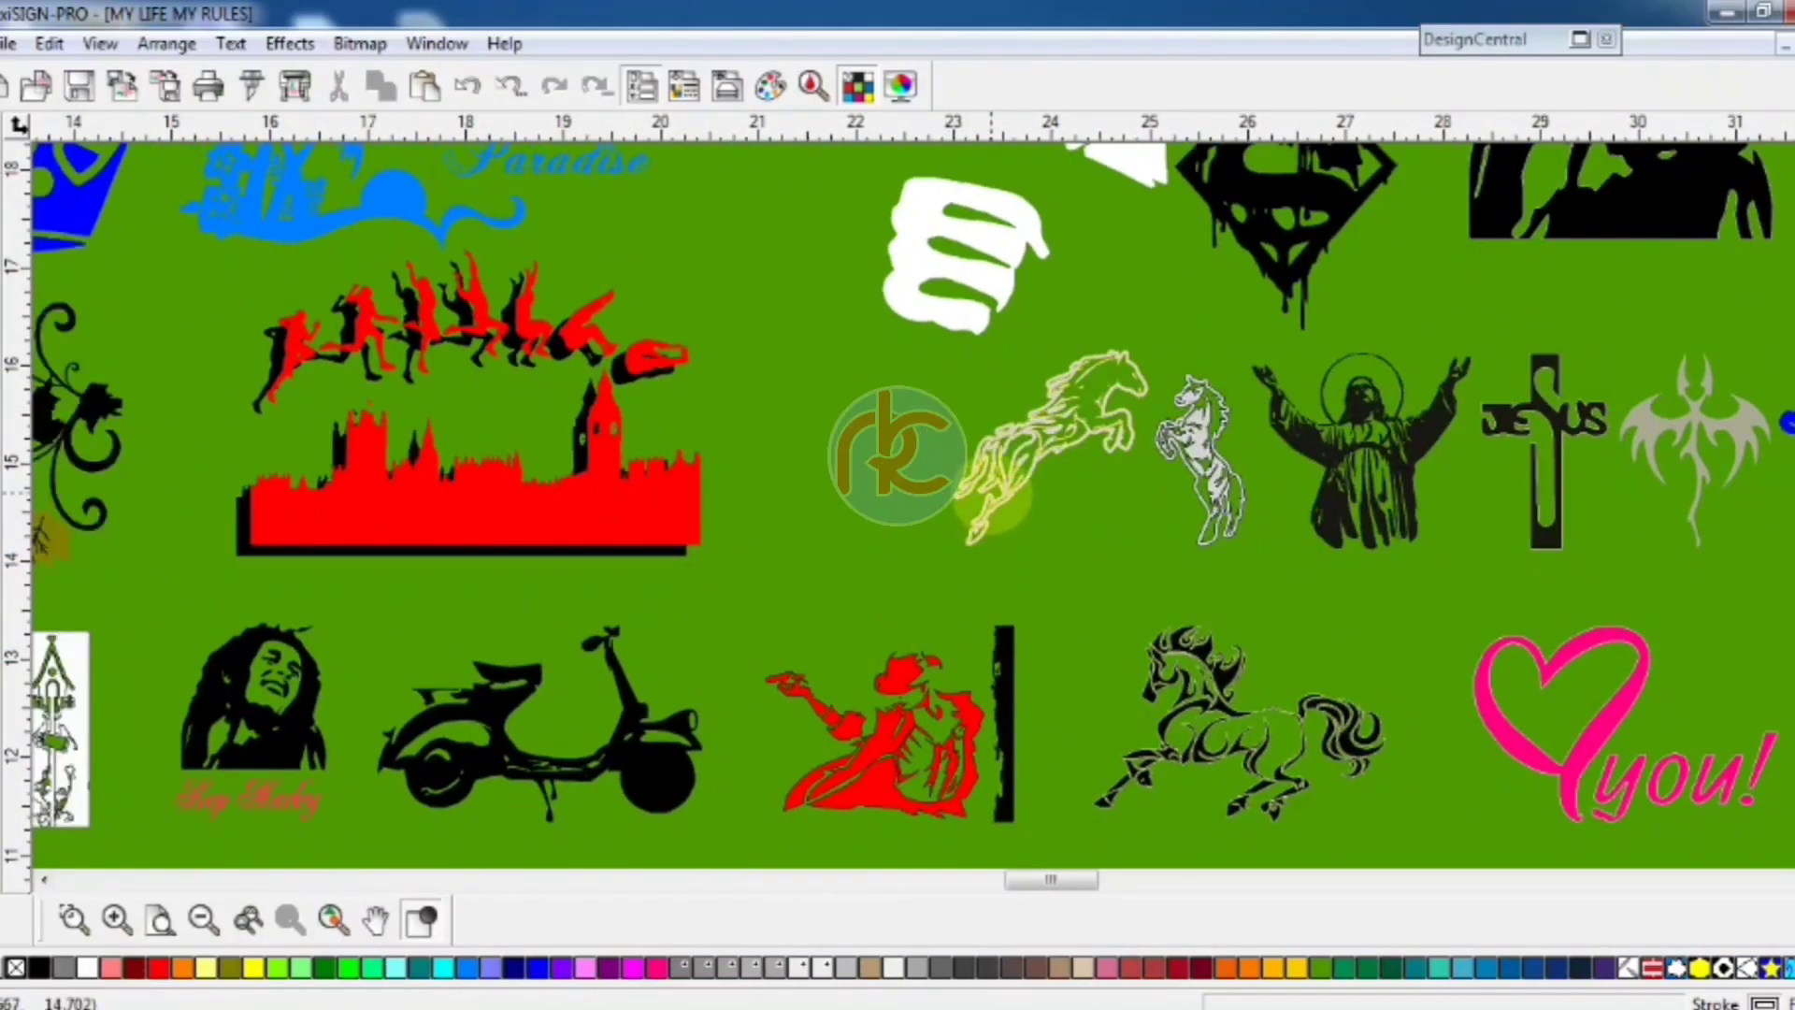
Recolor the leaping yellow horse pink and the robed figure with raised arms dark blue
{"action": "left_click", "coordinate": [993, 466]}
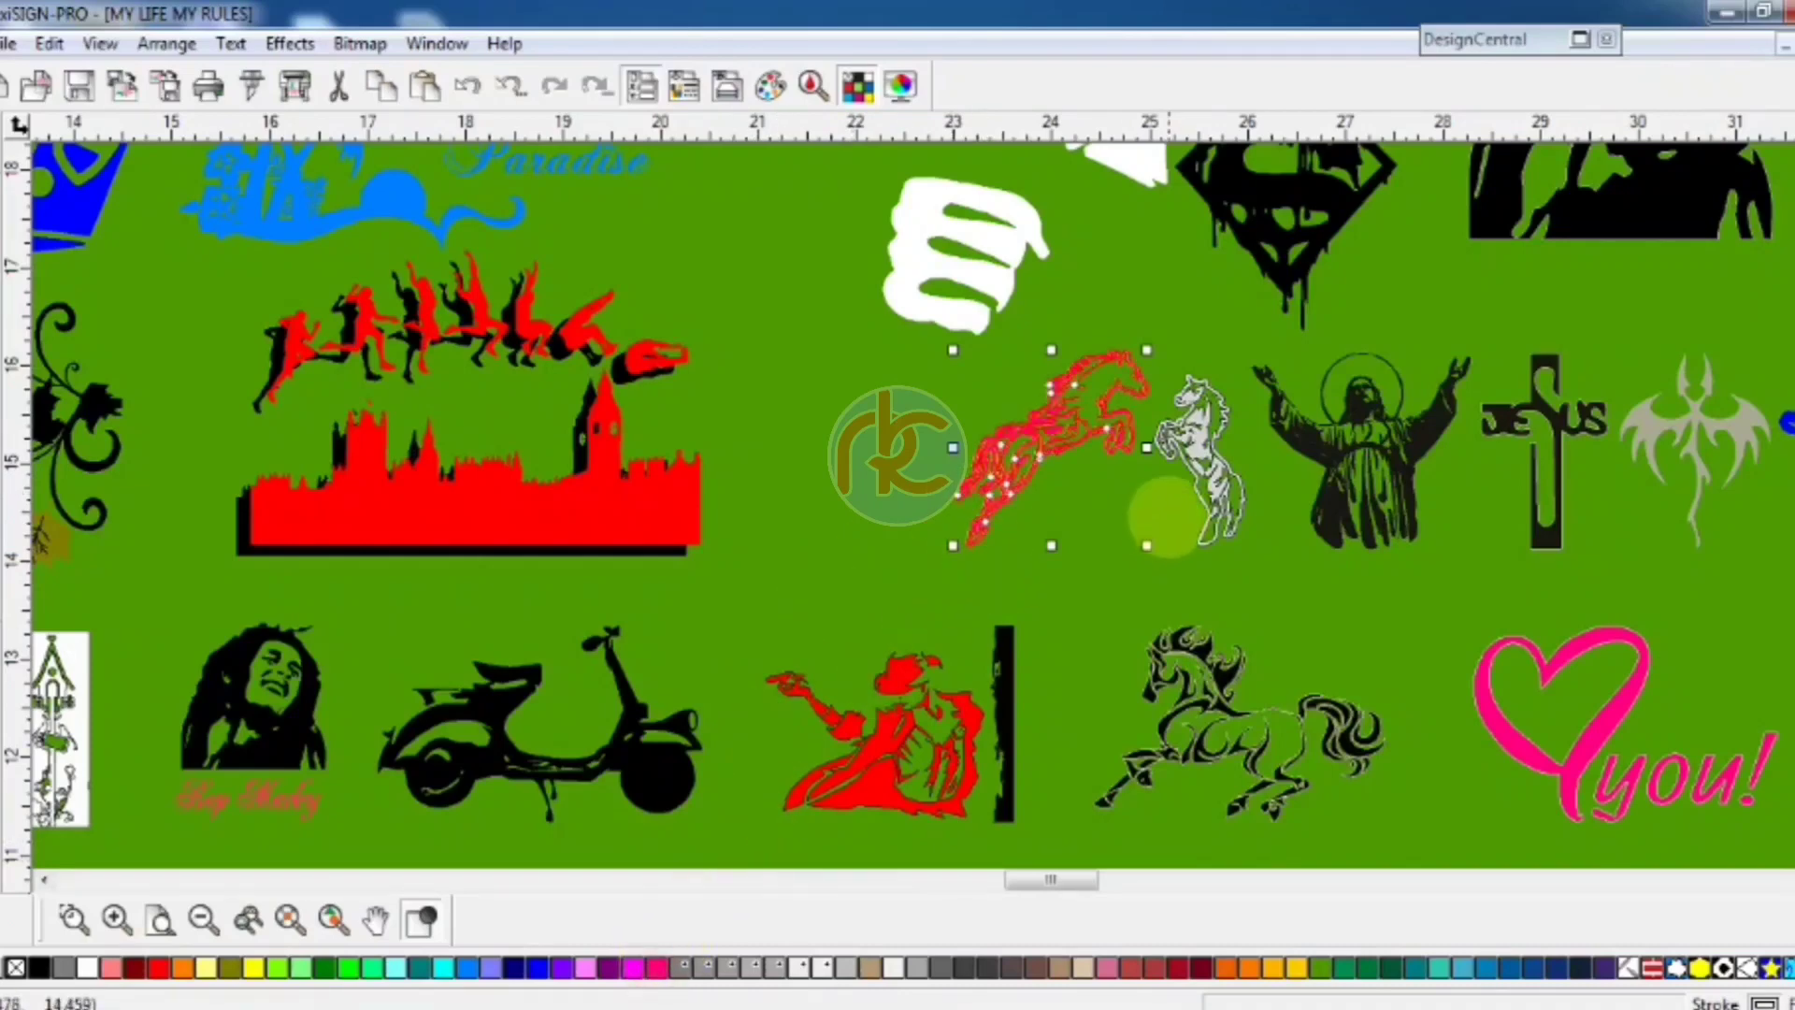
{"action": "left_click", "coordinate": [1328, 438]}
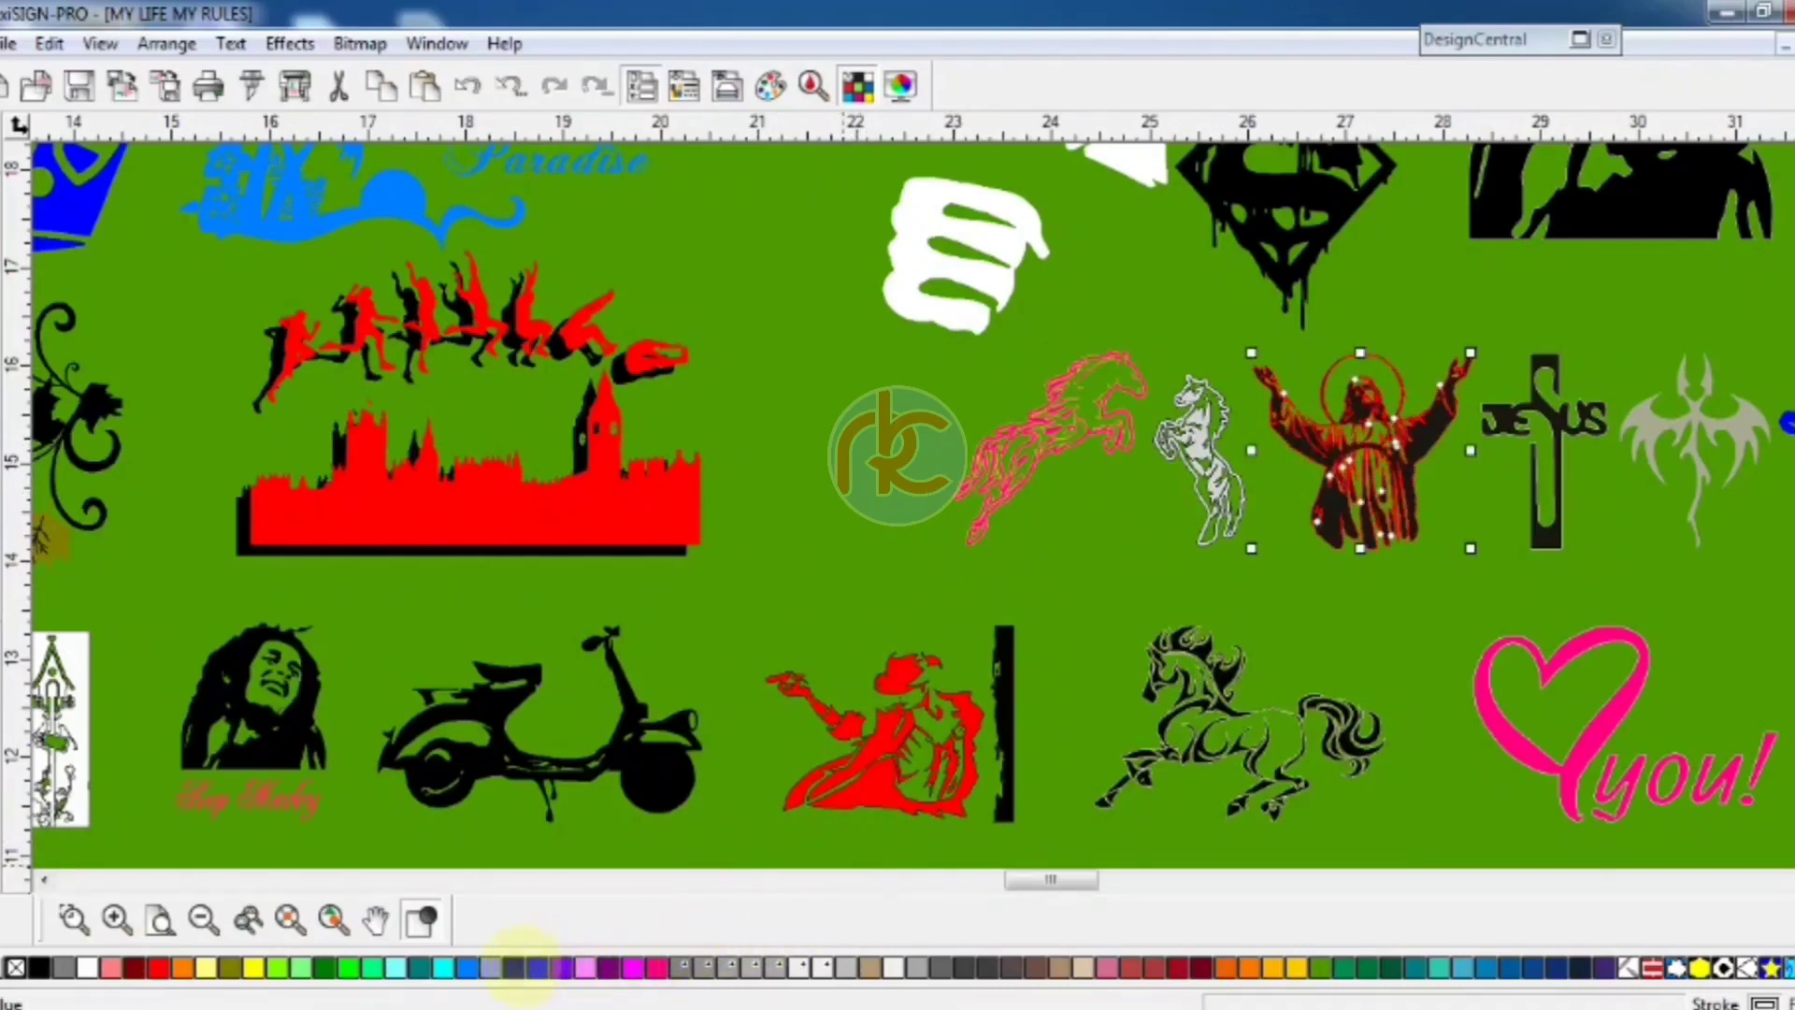
{"action": "left_click", "coordinate": [514, 966]}
Recolor the red runners-and-skyline design white, leaving its black shadow copy as is
{"action": "scroll", "coordinate": [1159, 577], "scroll_direction": "left", "scroll_amount": 6}
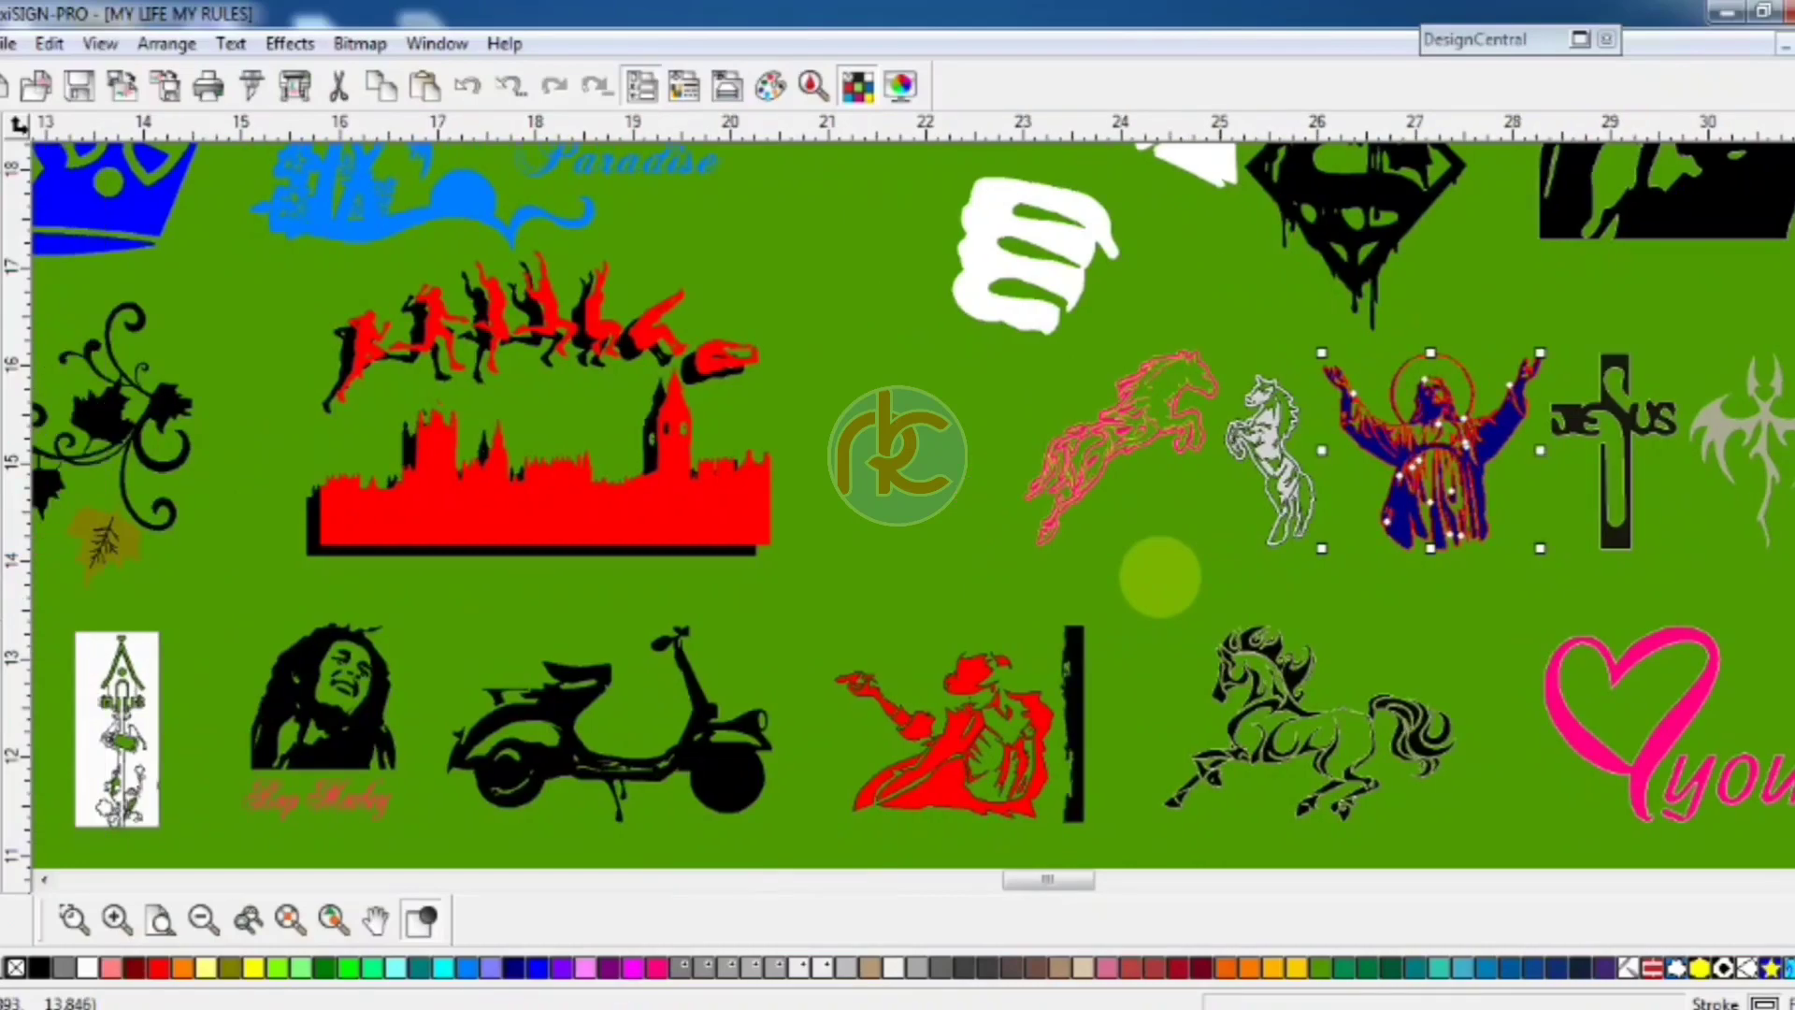
{"action": "scroll", "coordinate": [1159, 577], "scroll_direction": "left", "scroll_amount": 1}
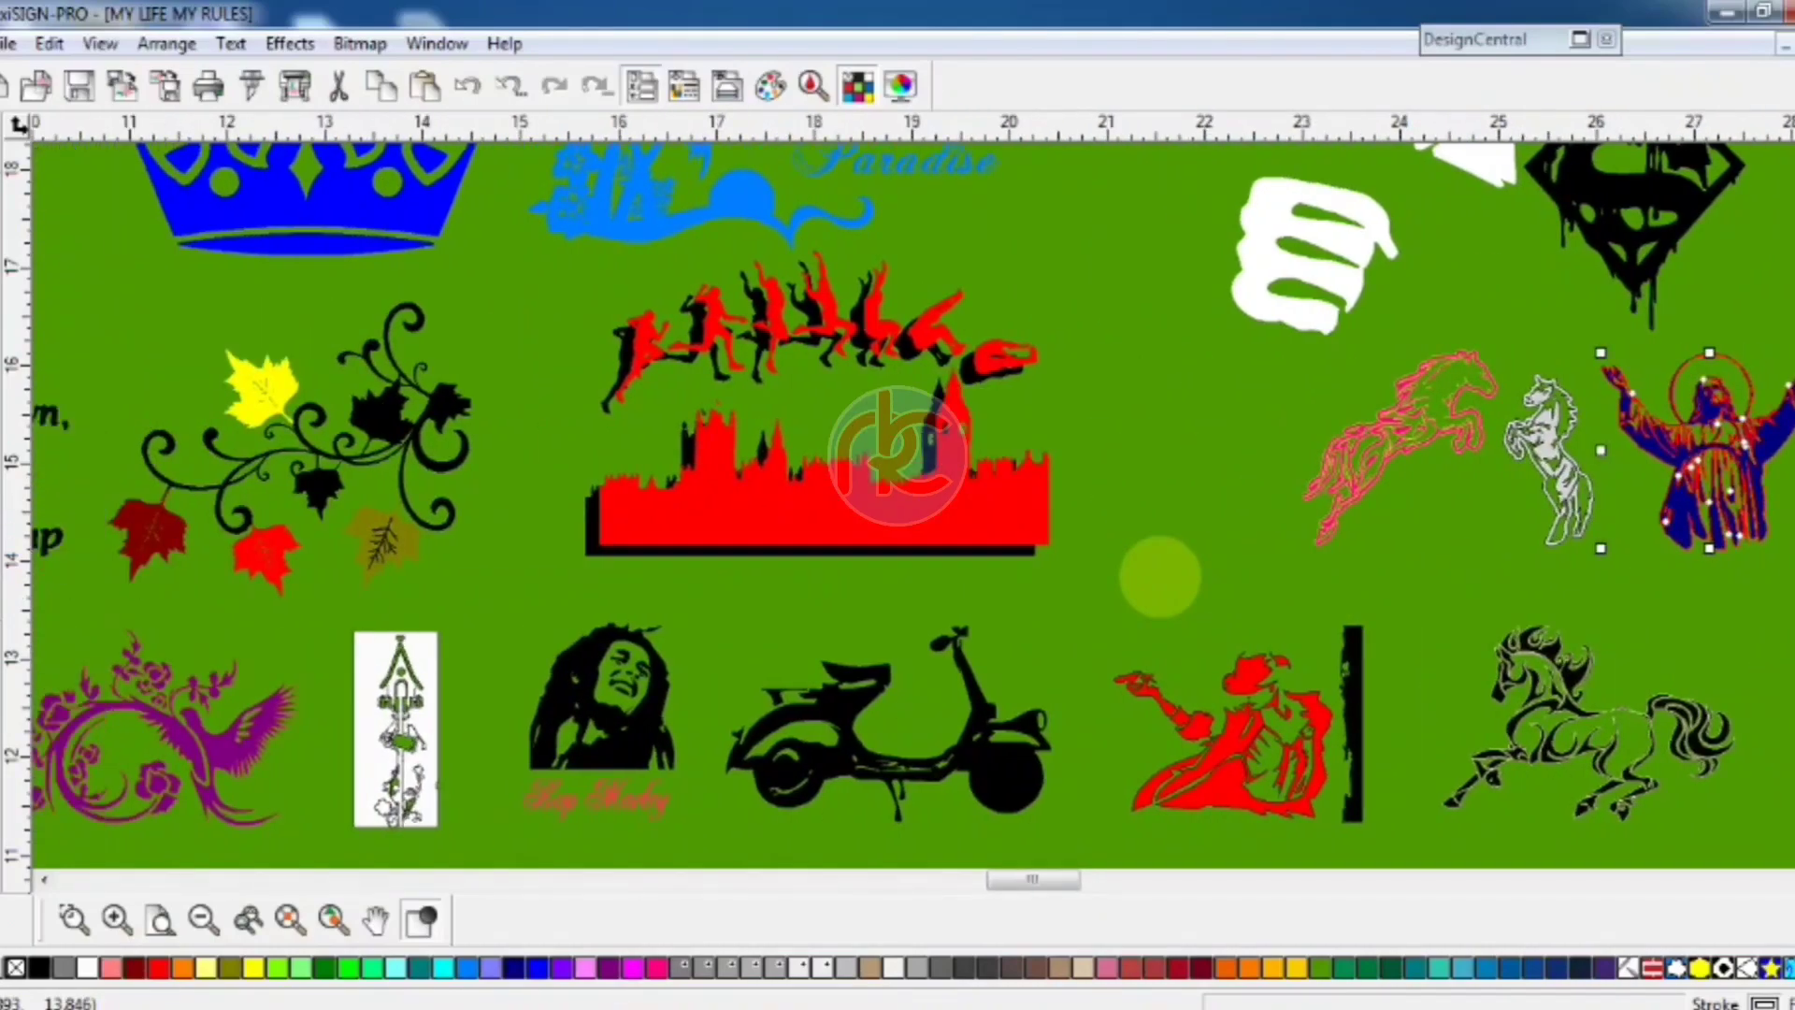
{"action": "scroll", "coordinate": [1159, 576], "scroll_direction": "up", "scroll_amount": 3}
{"action": "scroll", "coordinate": [1159, 577], "scroll_direction": "down", "scroll_amount": 3}
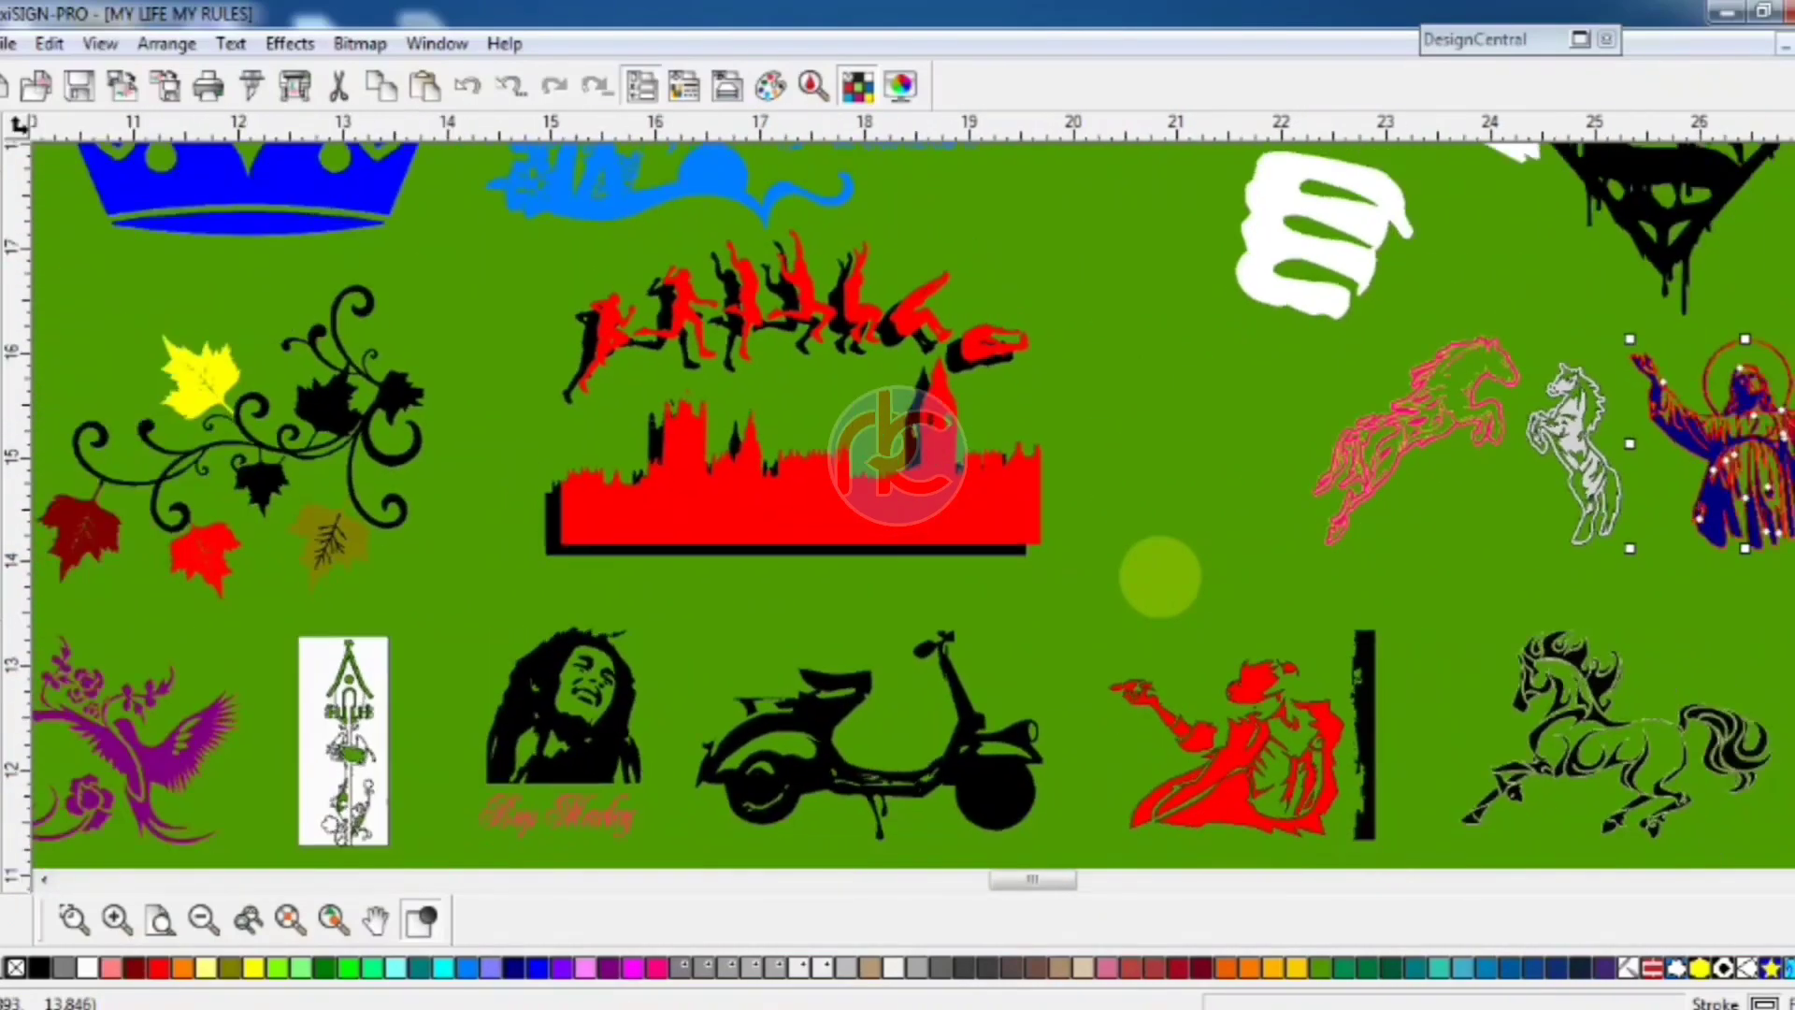
{"action": "scroll", "coordinate": [1159, 577], "scroll_direction": "left", "scroll_amount": 3}
{"action": "left_click", "coordinate": [1156, 510]}
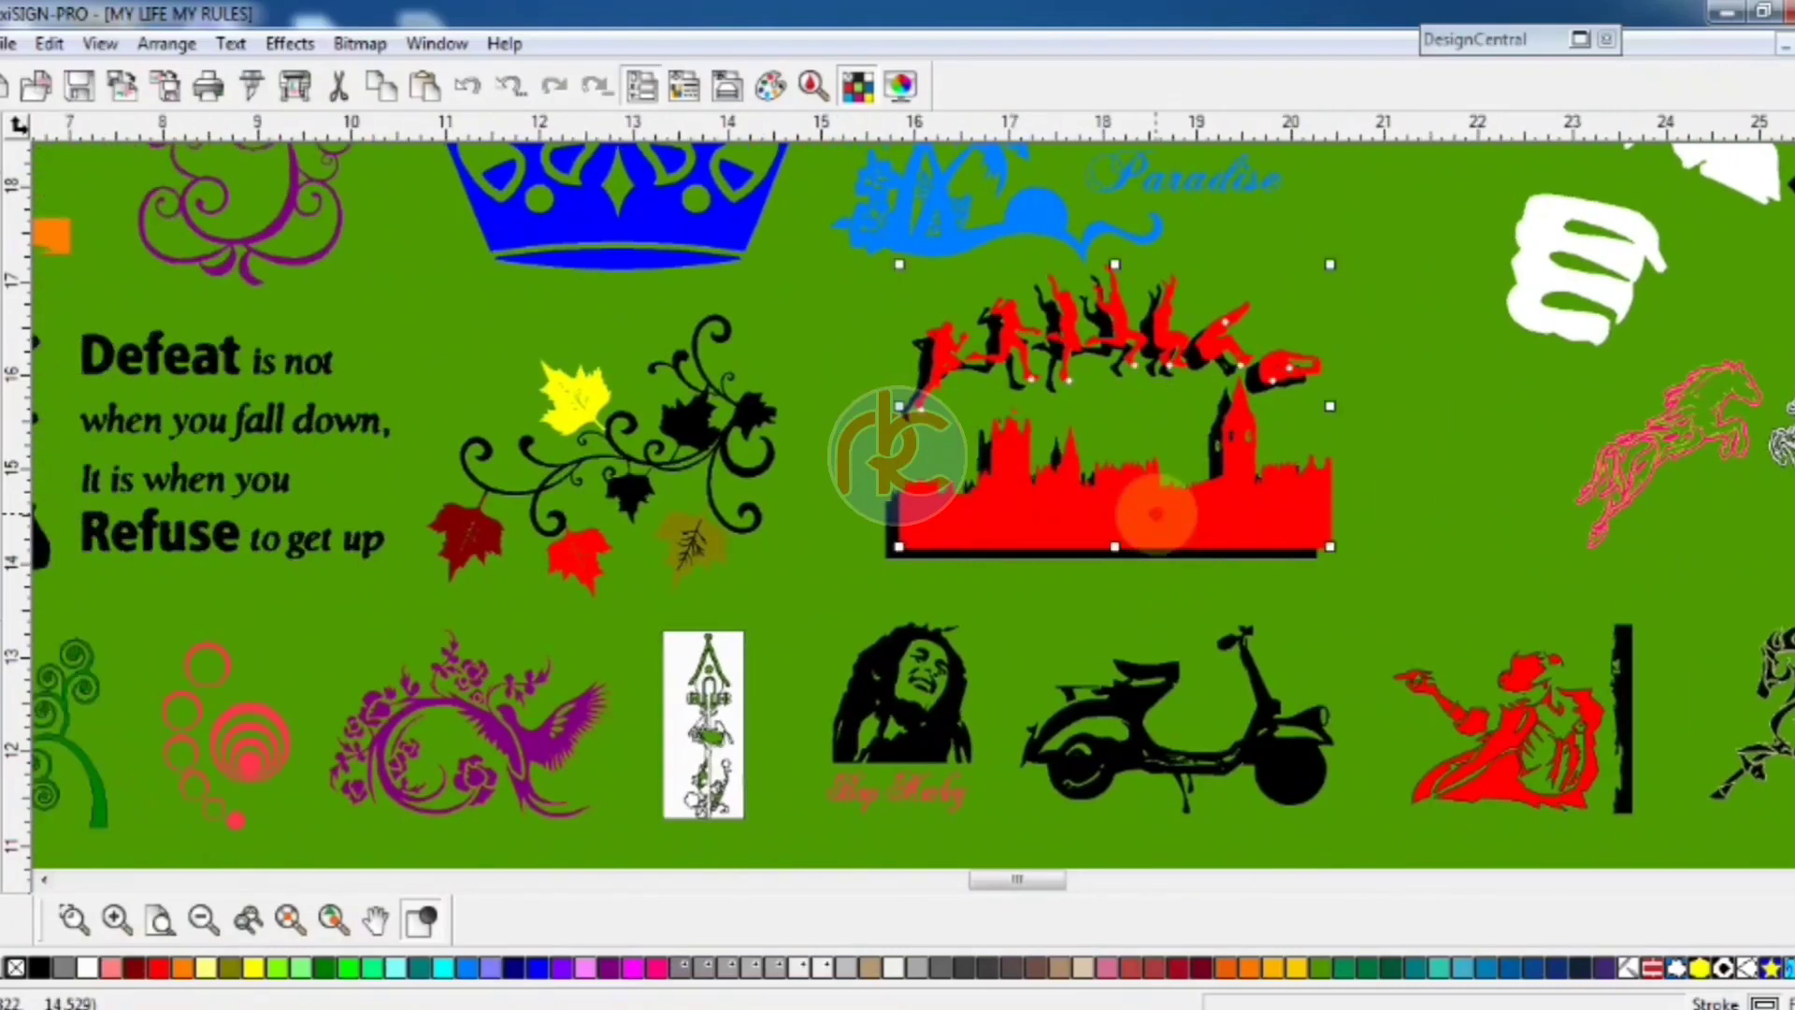
{"action": "left_click", "coordinate": [87, 967]}
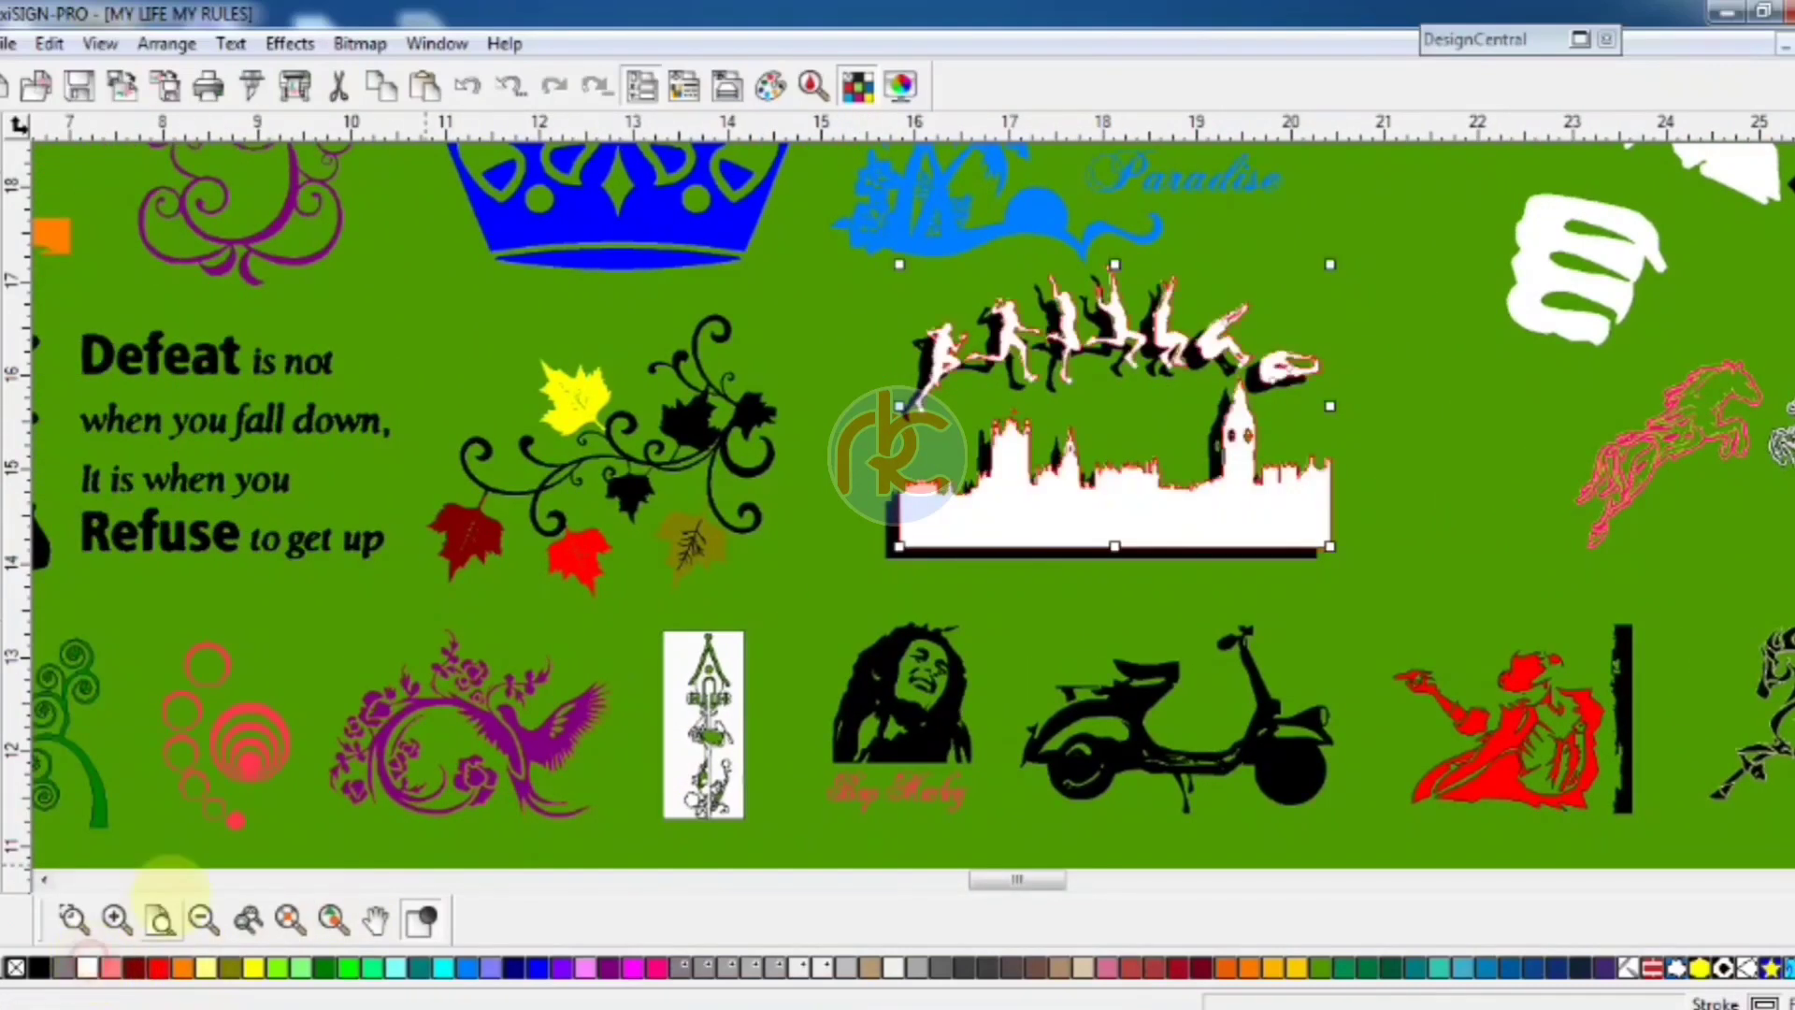
Recolor the black tree-and-cyclists design at the start of the lower row red
{"action": "scroll", "coordinate": [631, 566], "scroll_direction": "left", "scroll_amount": 5}
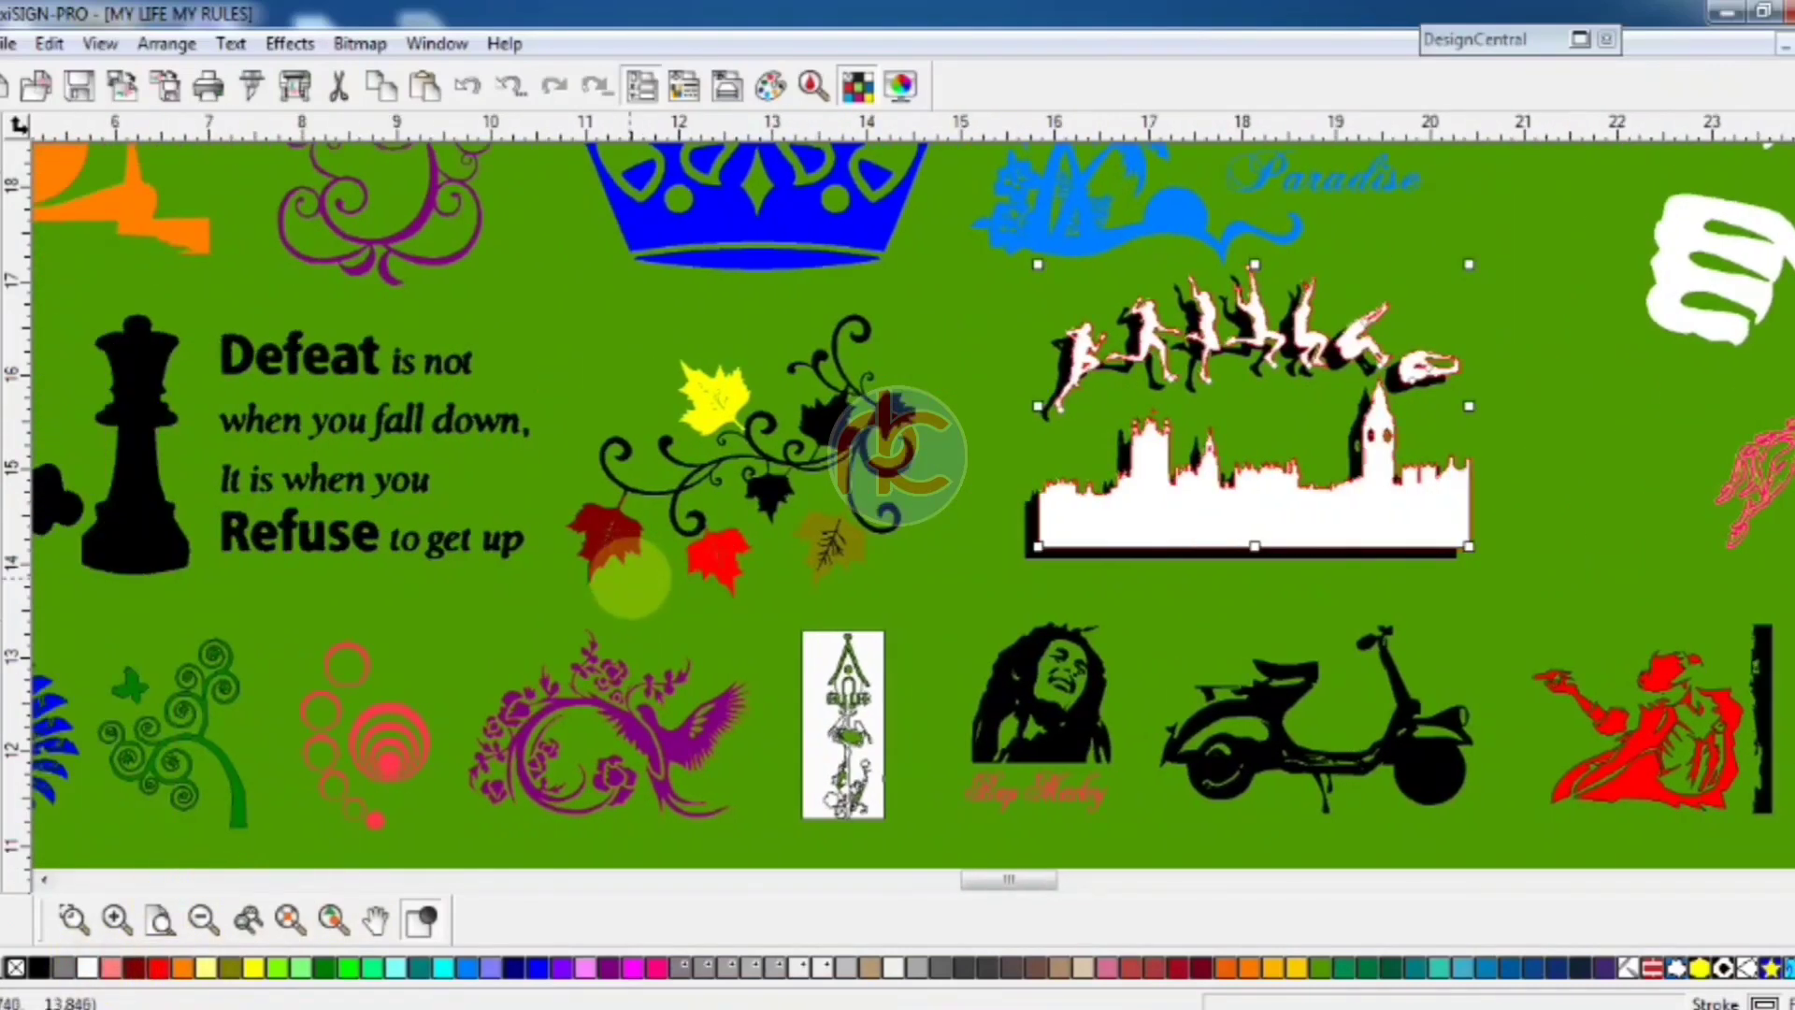
{"action": "scroll", "coordinate": [630, 605], "scroll_direction": "left", "scroll_amount": 4}
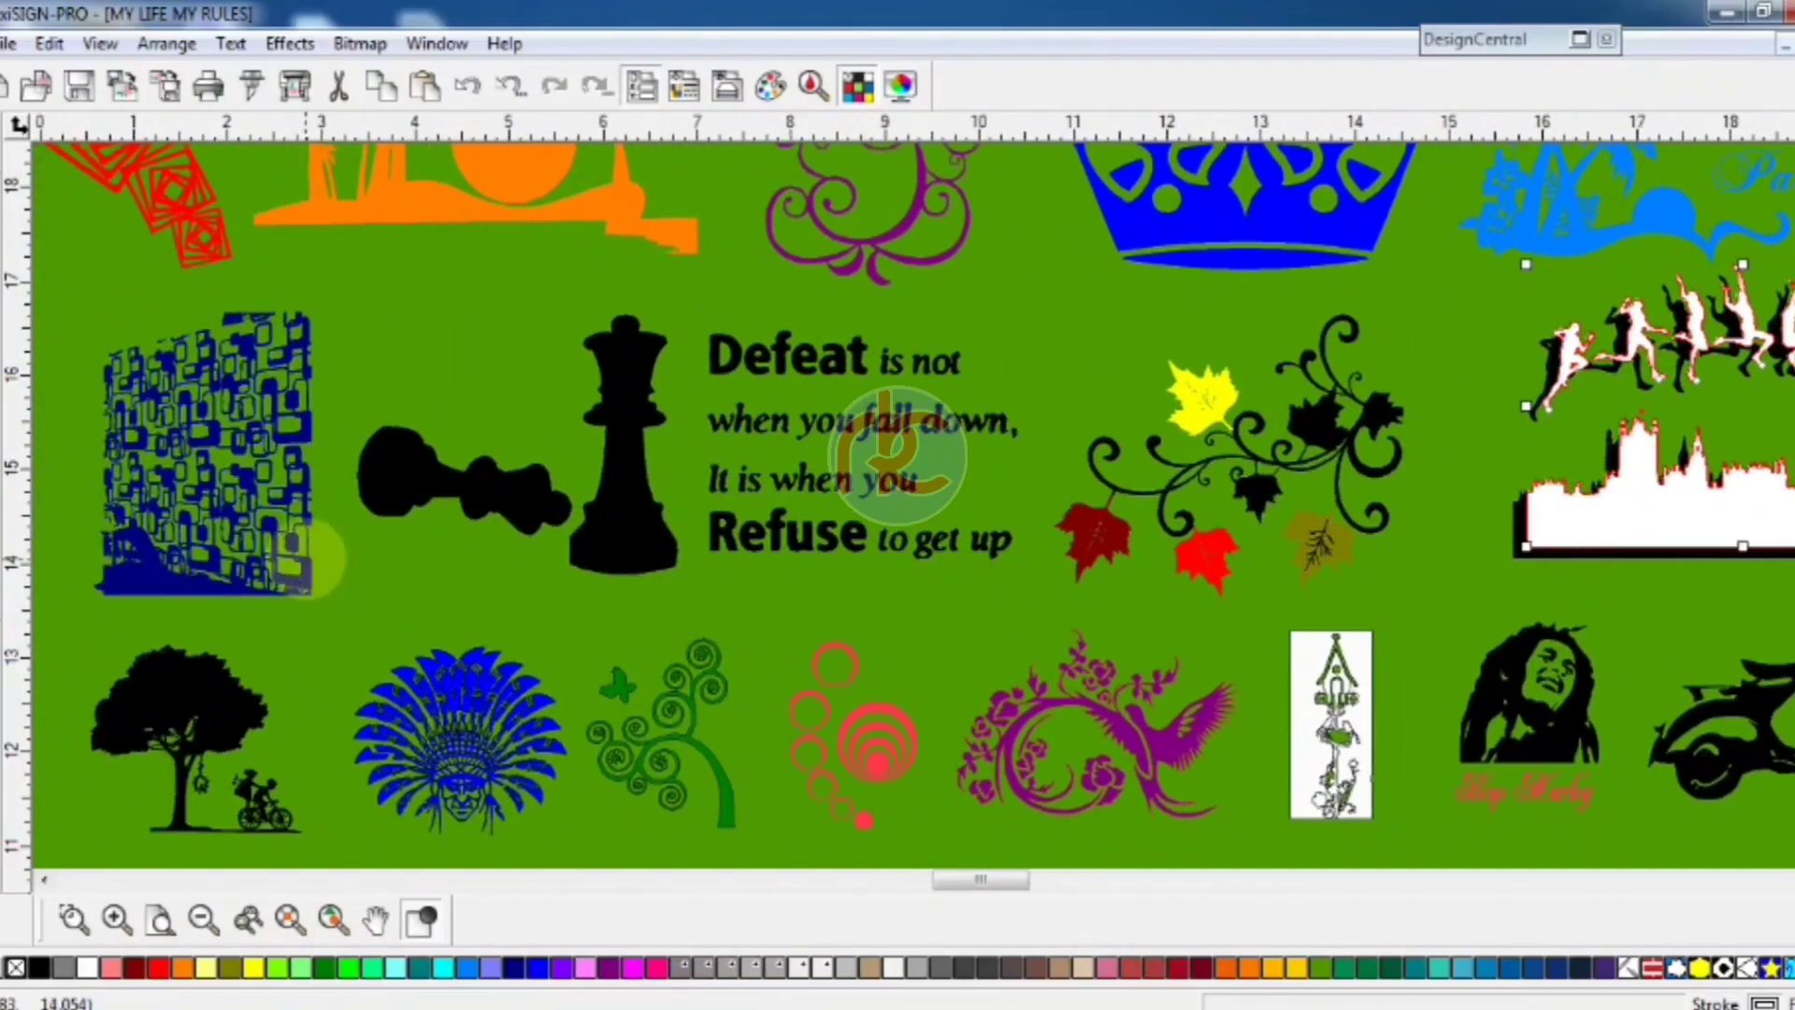
{"action": "left_click", "coordinate": [301, 561]}
{"action": "left_click", "coordinate": [216, 703]}
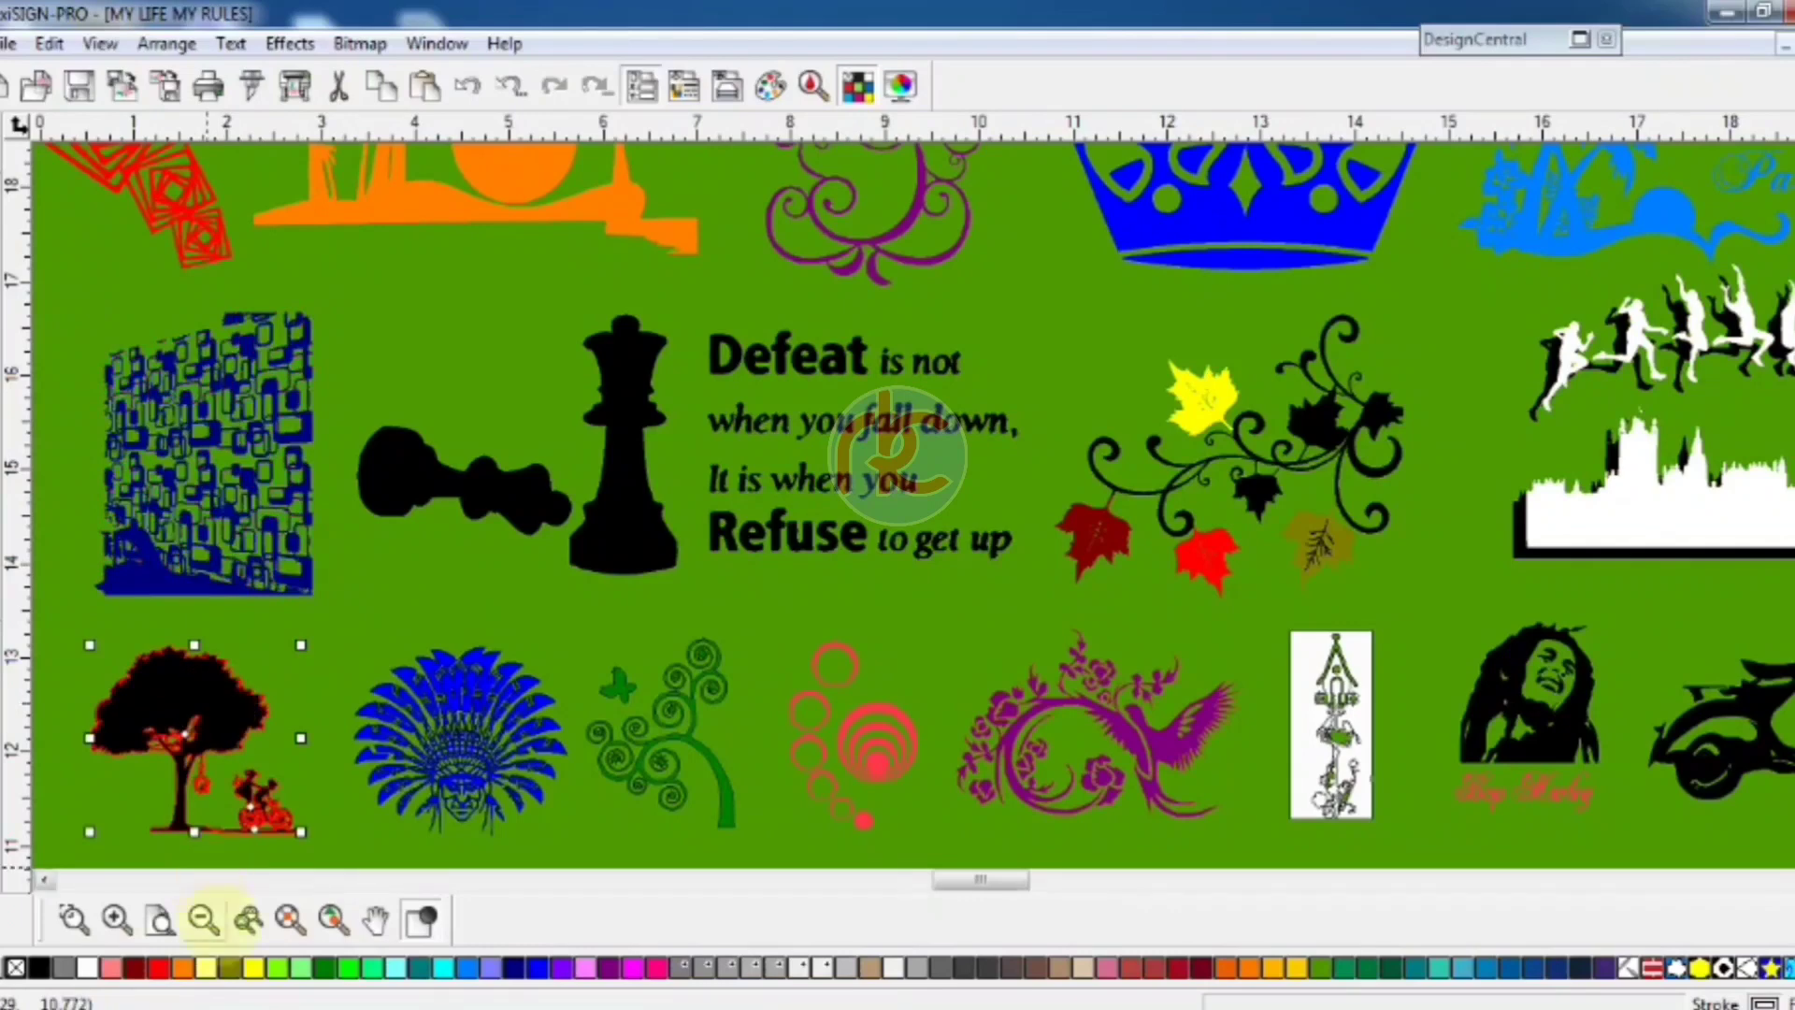
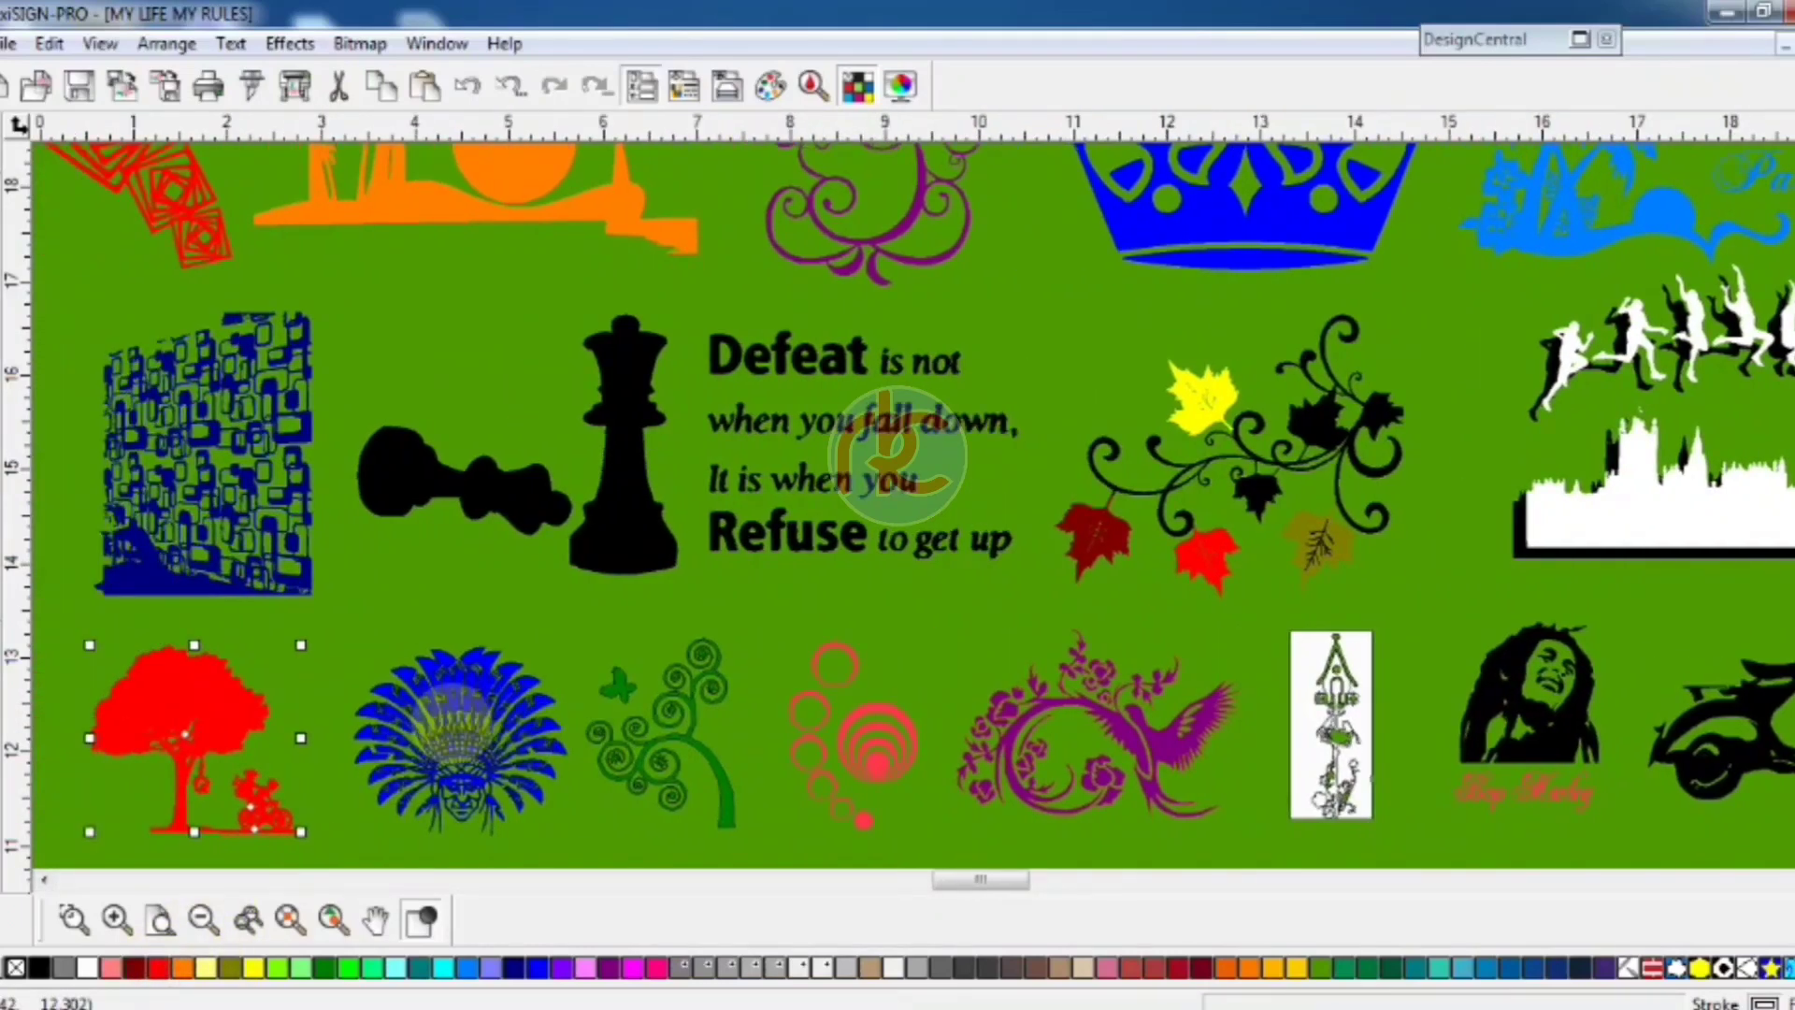
Examine the feathered headdress, spiral tree and pink circle designs at close range
{"action": "scroll", "coordinate": [450, 720], "scroll_direction": "down", "scroll_amount": 5}
{"action": "scroll", "coordinate": [452, 723], "scroll_direction": "up", "scroll_amount": 2}
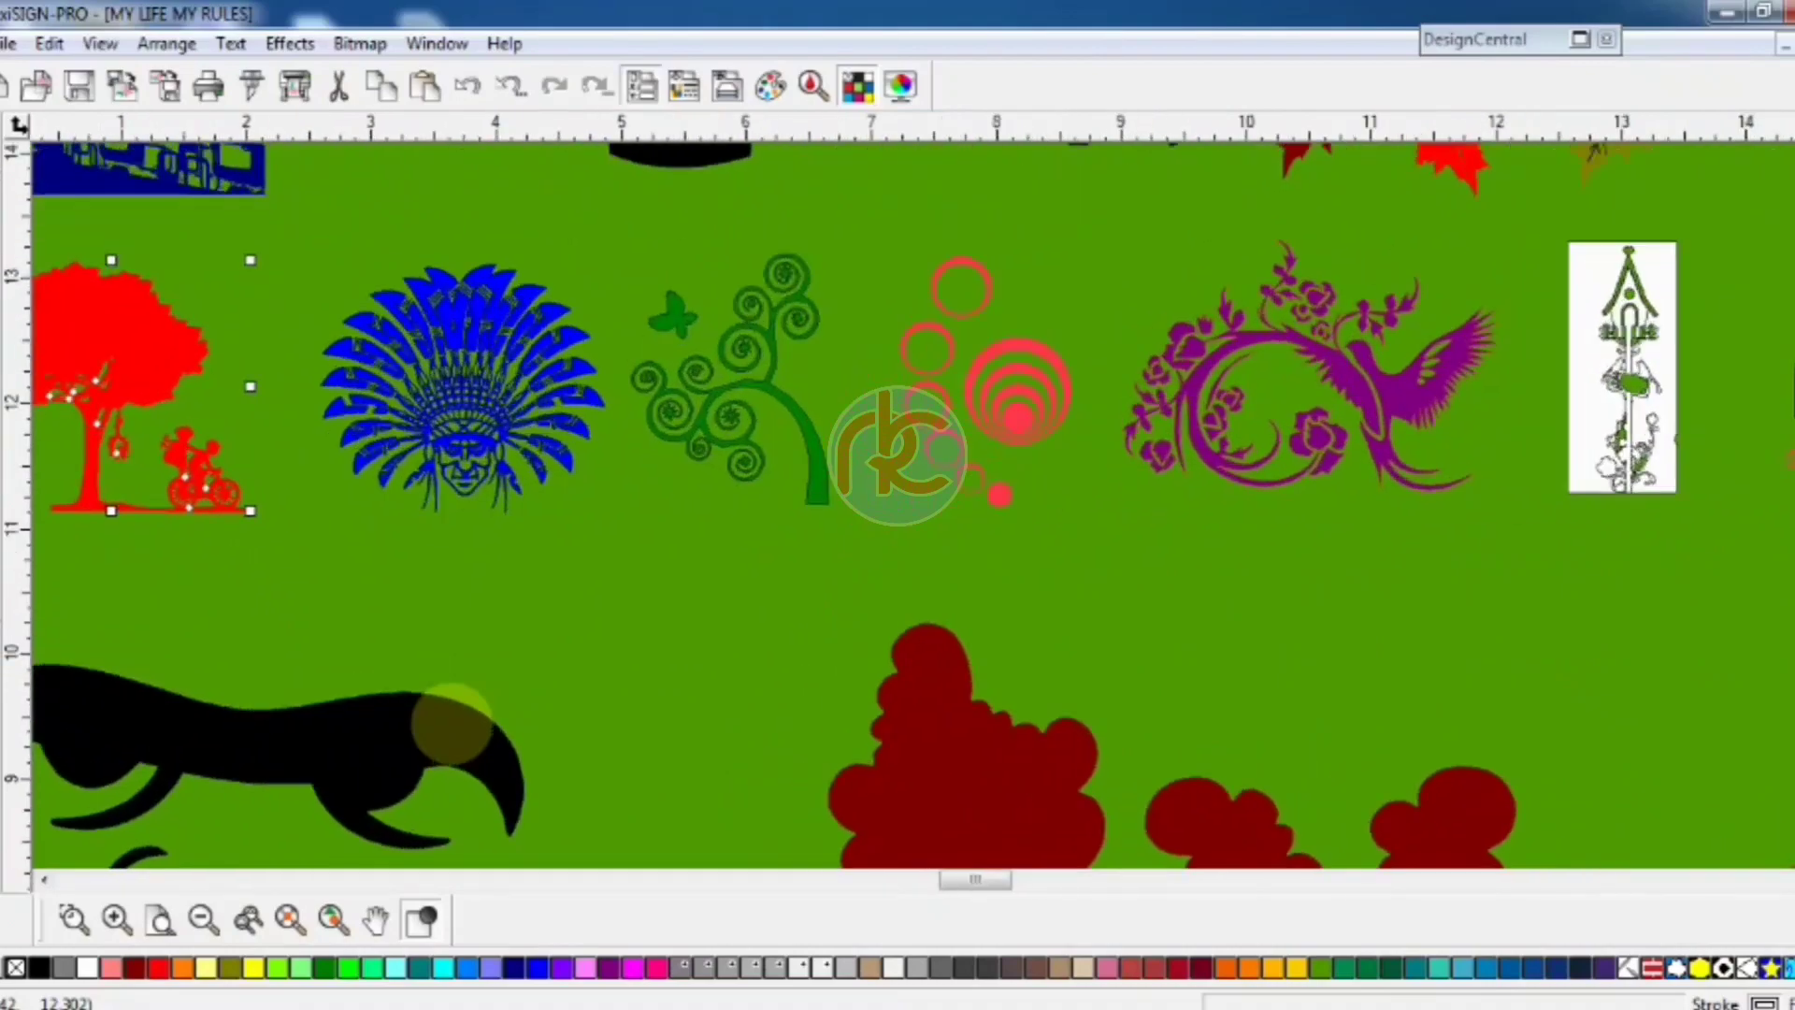
{"action": "scroll", "coordinate": [453, 722], "scroll_direction": "up", "scroll_amount": 2}
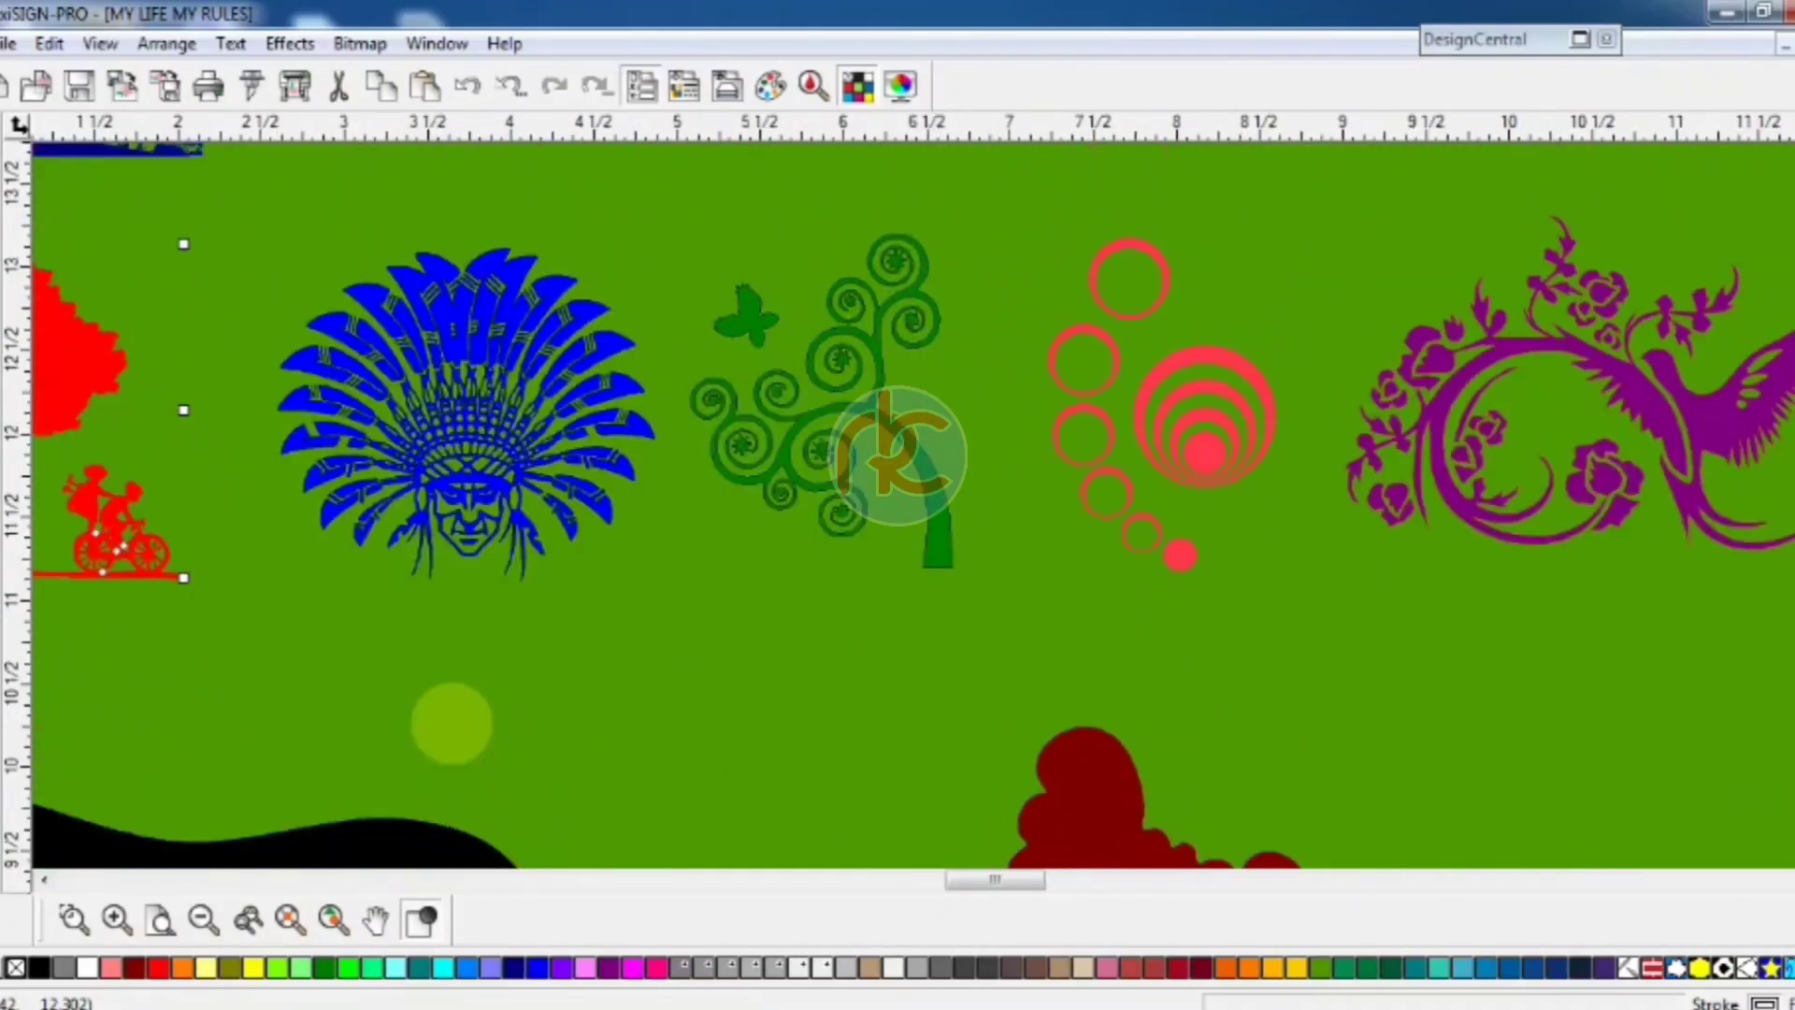
{"action": "scroll", "coordinate": [452, 723], "scroll_direction": "up", "scroll_amount": 3}
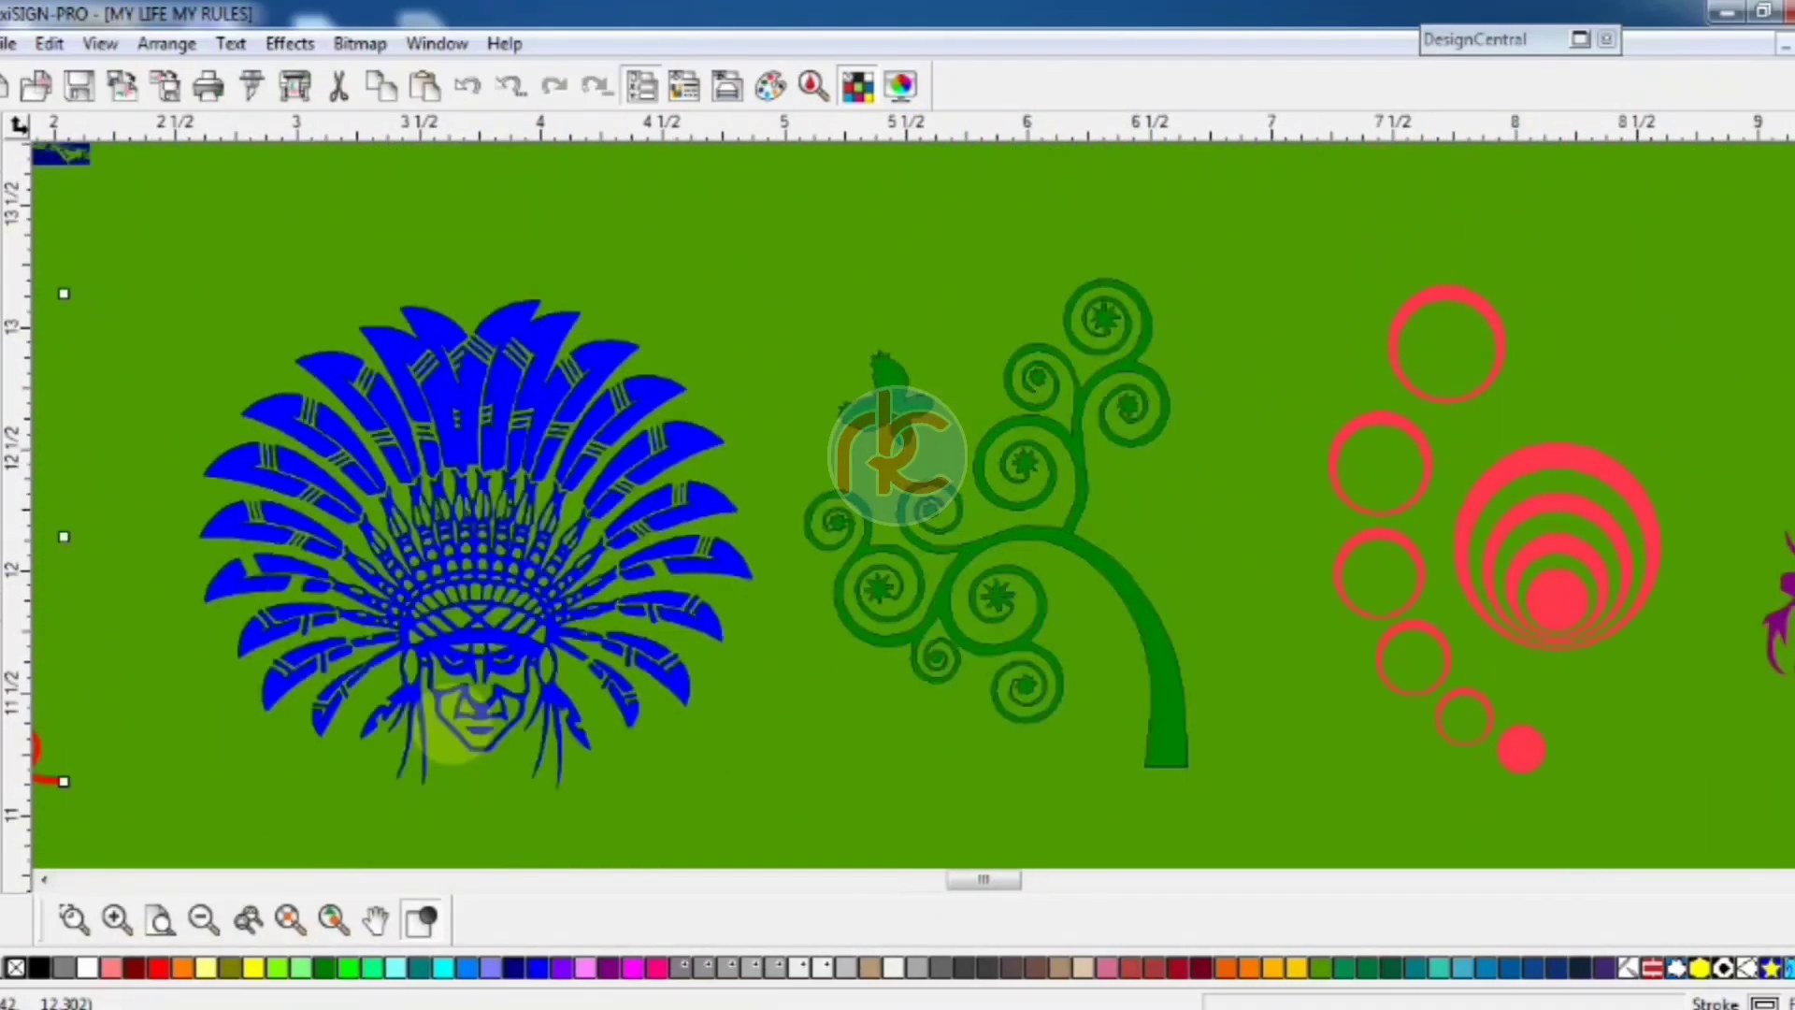
{"action": "scroll", "coordinate": [451, 723], "scroll_direction": "up", "scroll_amount": 3}
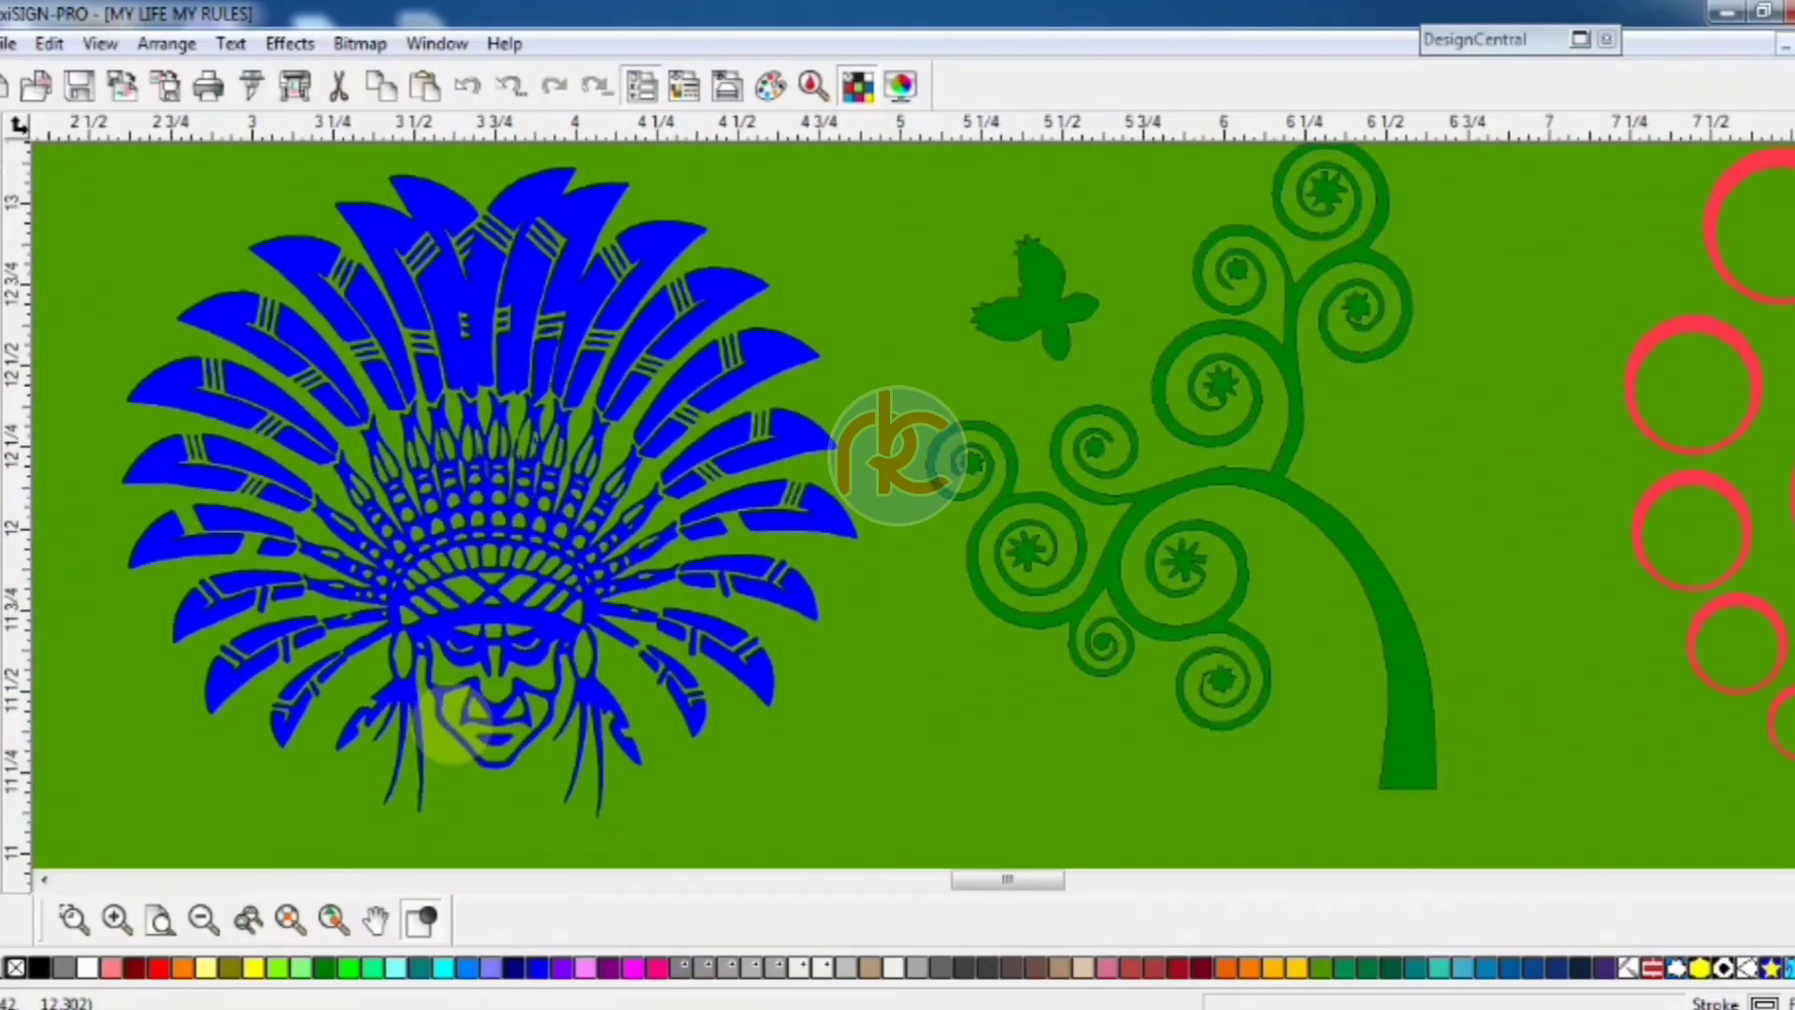
{"action": "scroll", "coordinate": [452, 723], "scroll_direction": "down", "scroll_amount": 2}
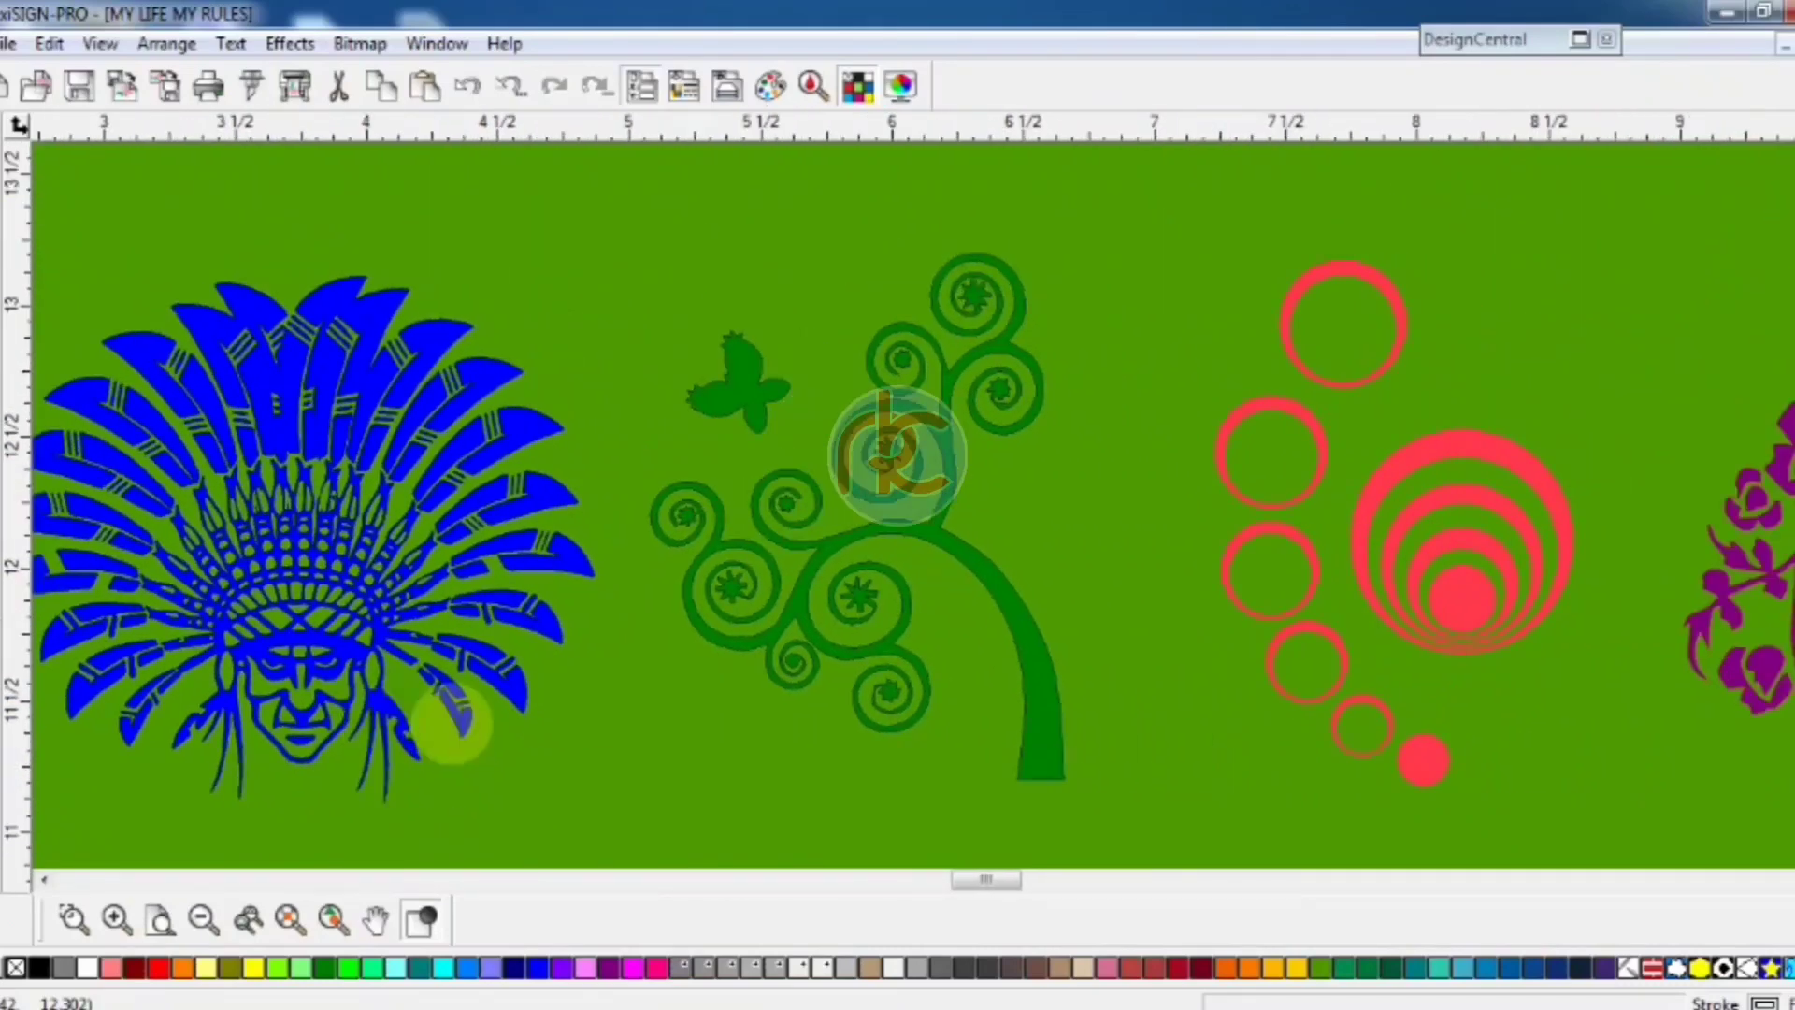
{"action": "scroll", "coordinate": [452, 723], "scroll_direction": "right", "scroll_amount": 6}
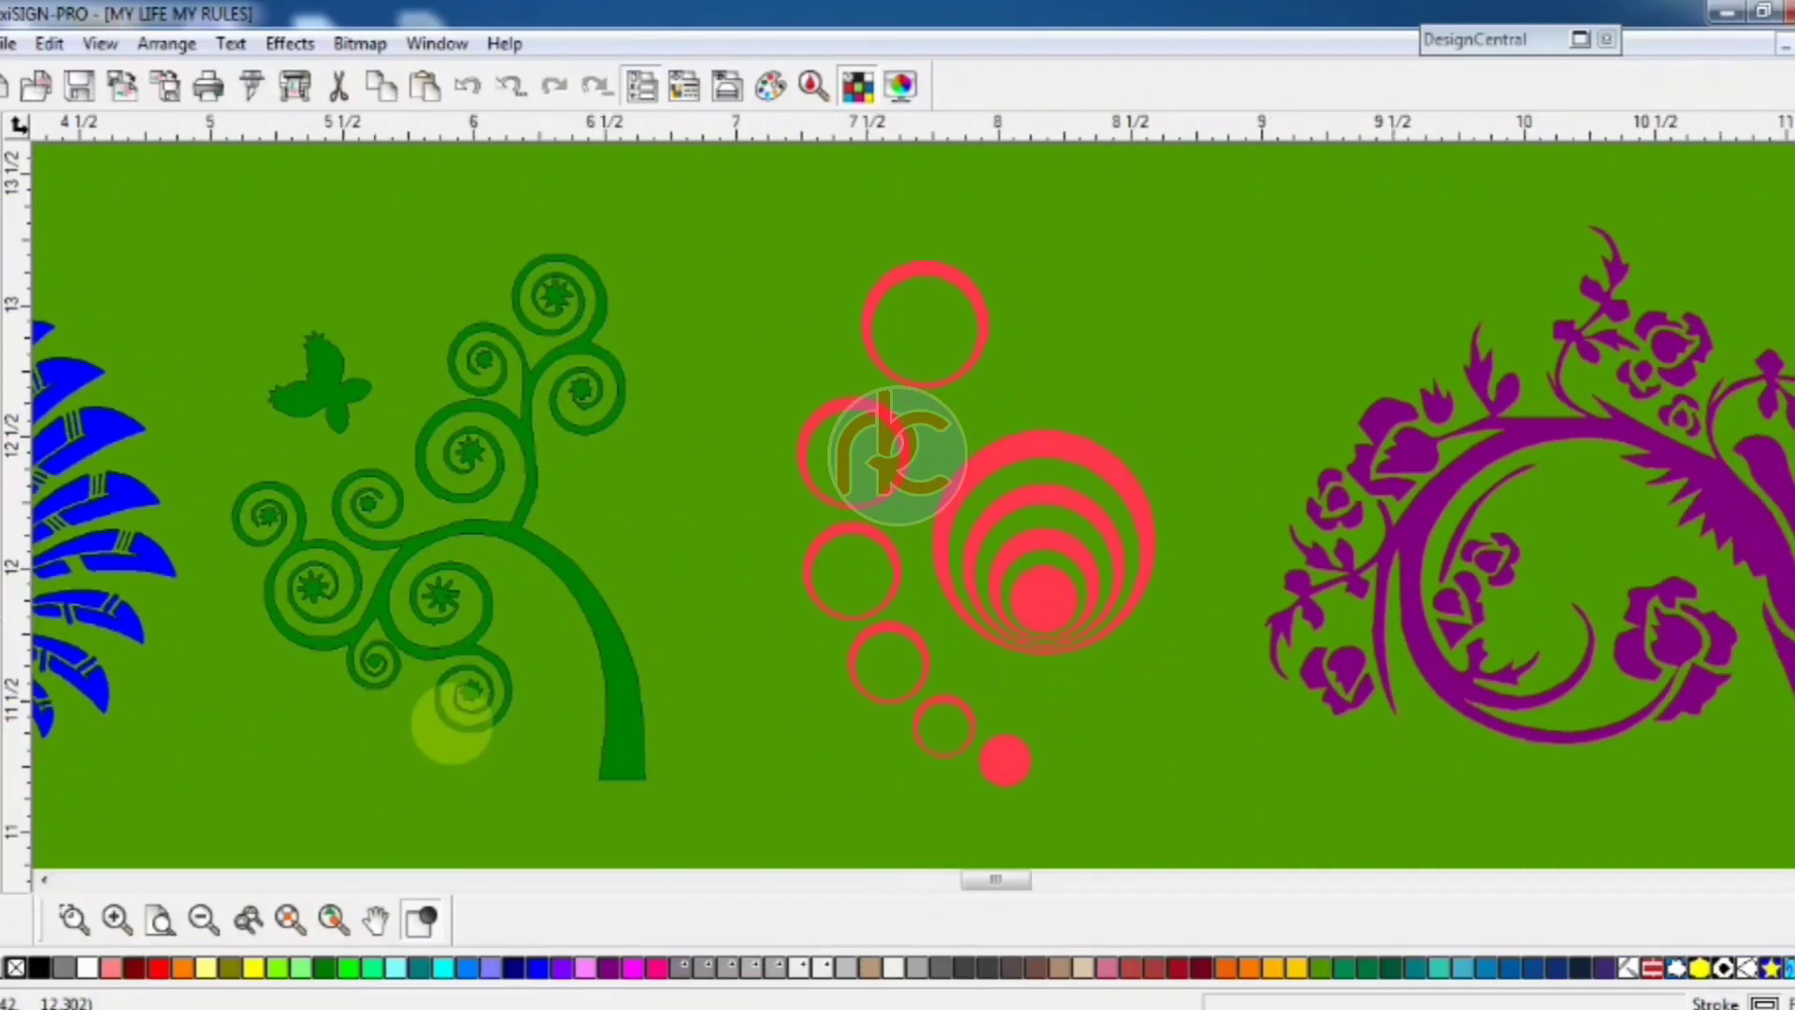
Examine the purple floral bird, the white birdhouse panel, the "Bop Marley" portrait and the black scooter in the upper row
{"action": "scroll", "coordinate": [452, 723], "scroll_direction": "right", "scroll_amount": 6}
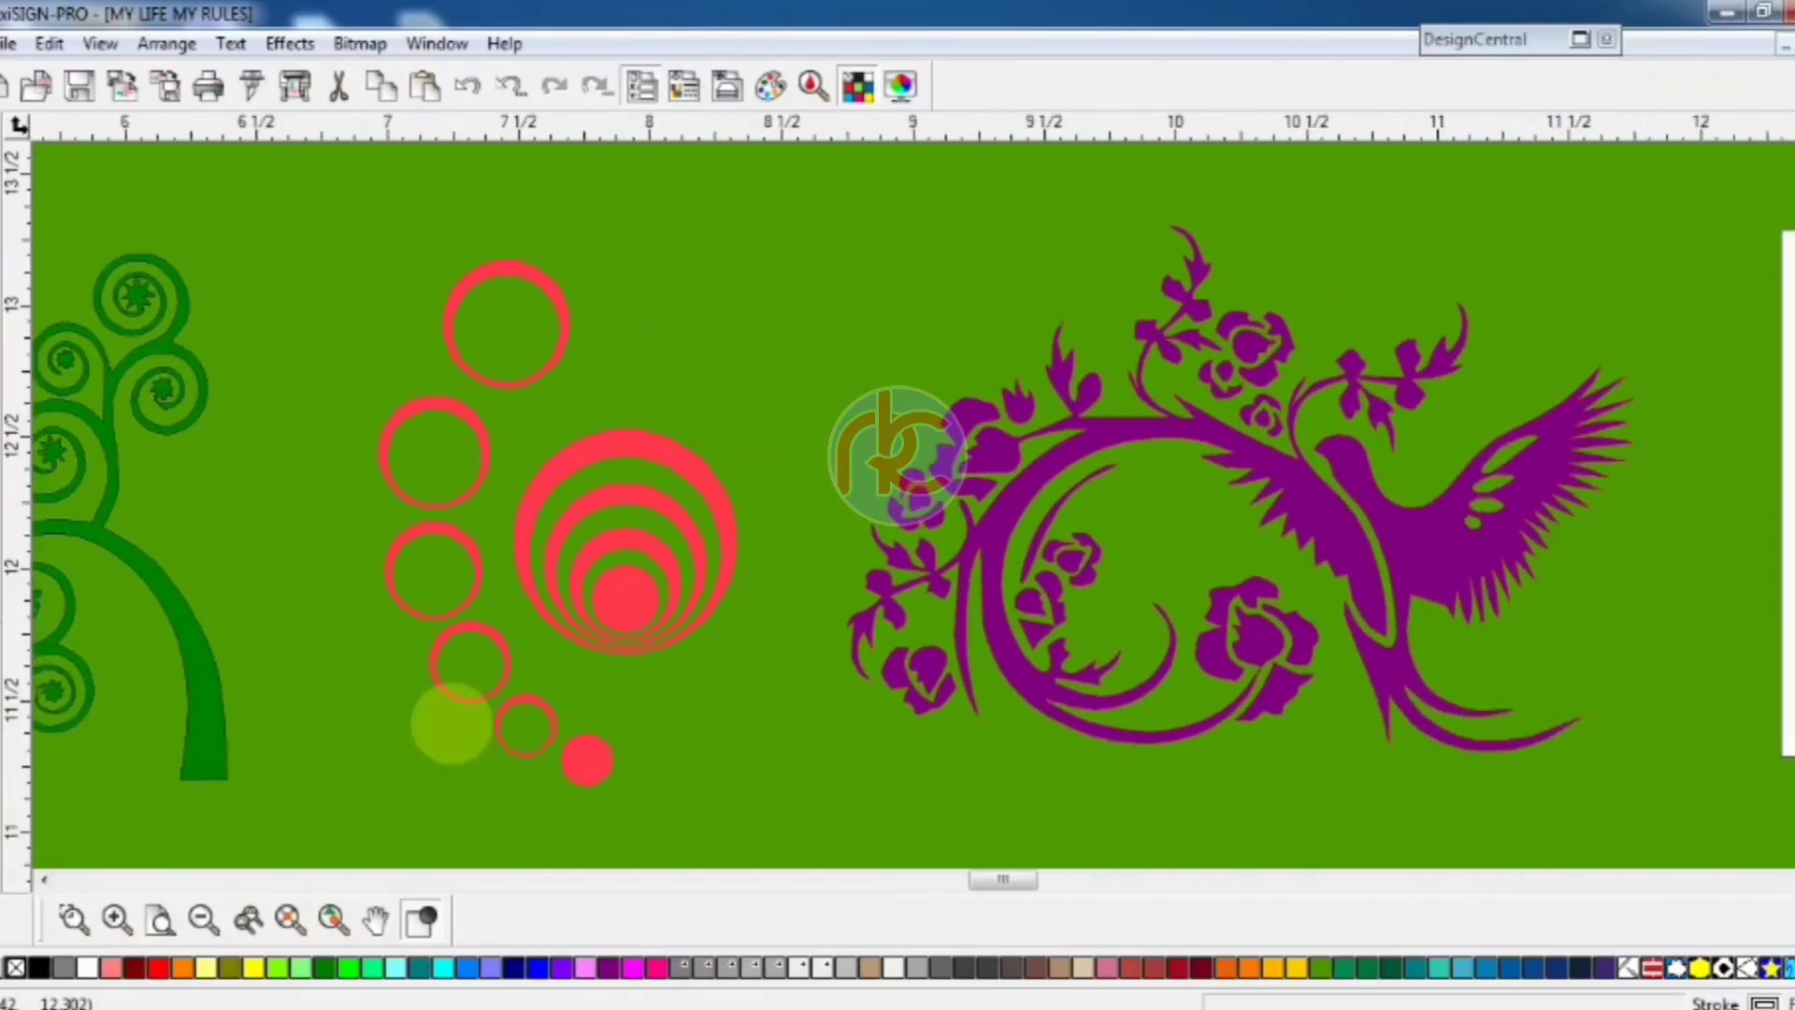
{"action": "scroll", "coordinate": [451, 722], "scroll_direction": "right", "scroll_amount": 6}
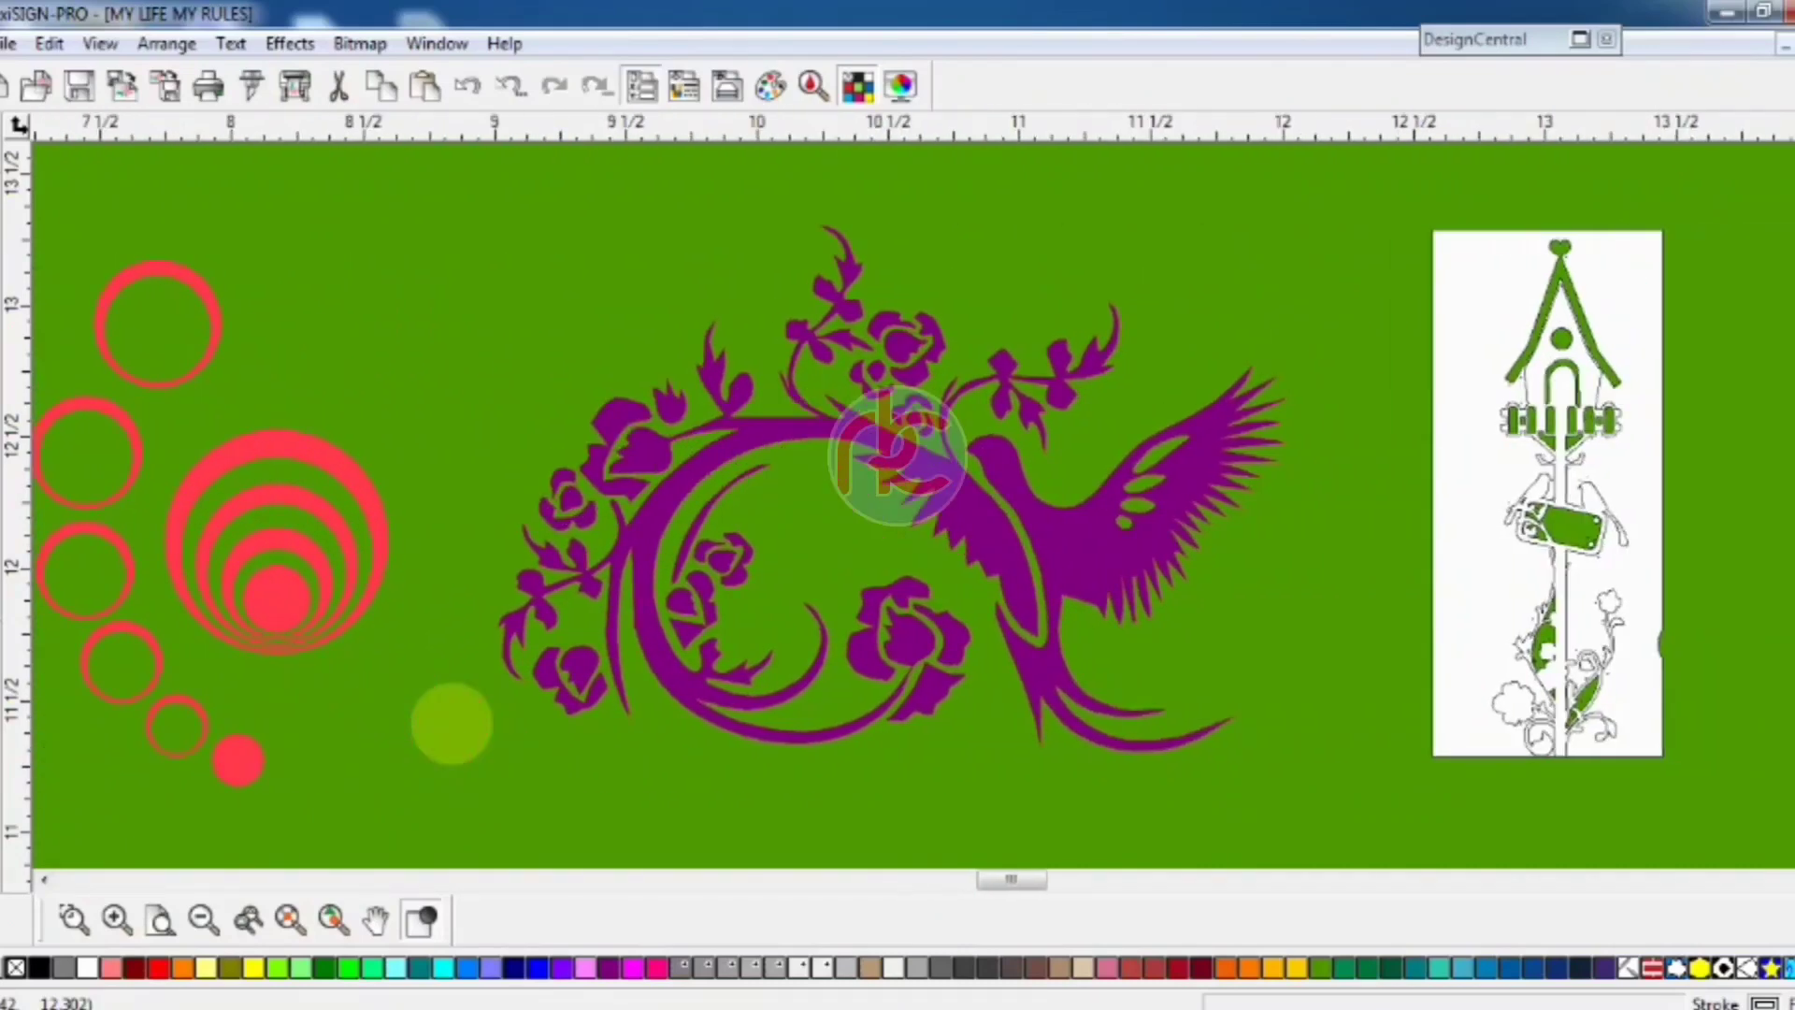
{"action": "scroll", "coordinate": [451, 723], "scroll_direction": "right", "scroll_amount": 6}
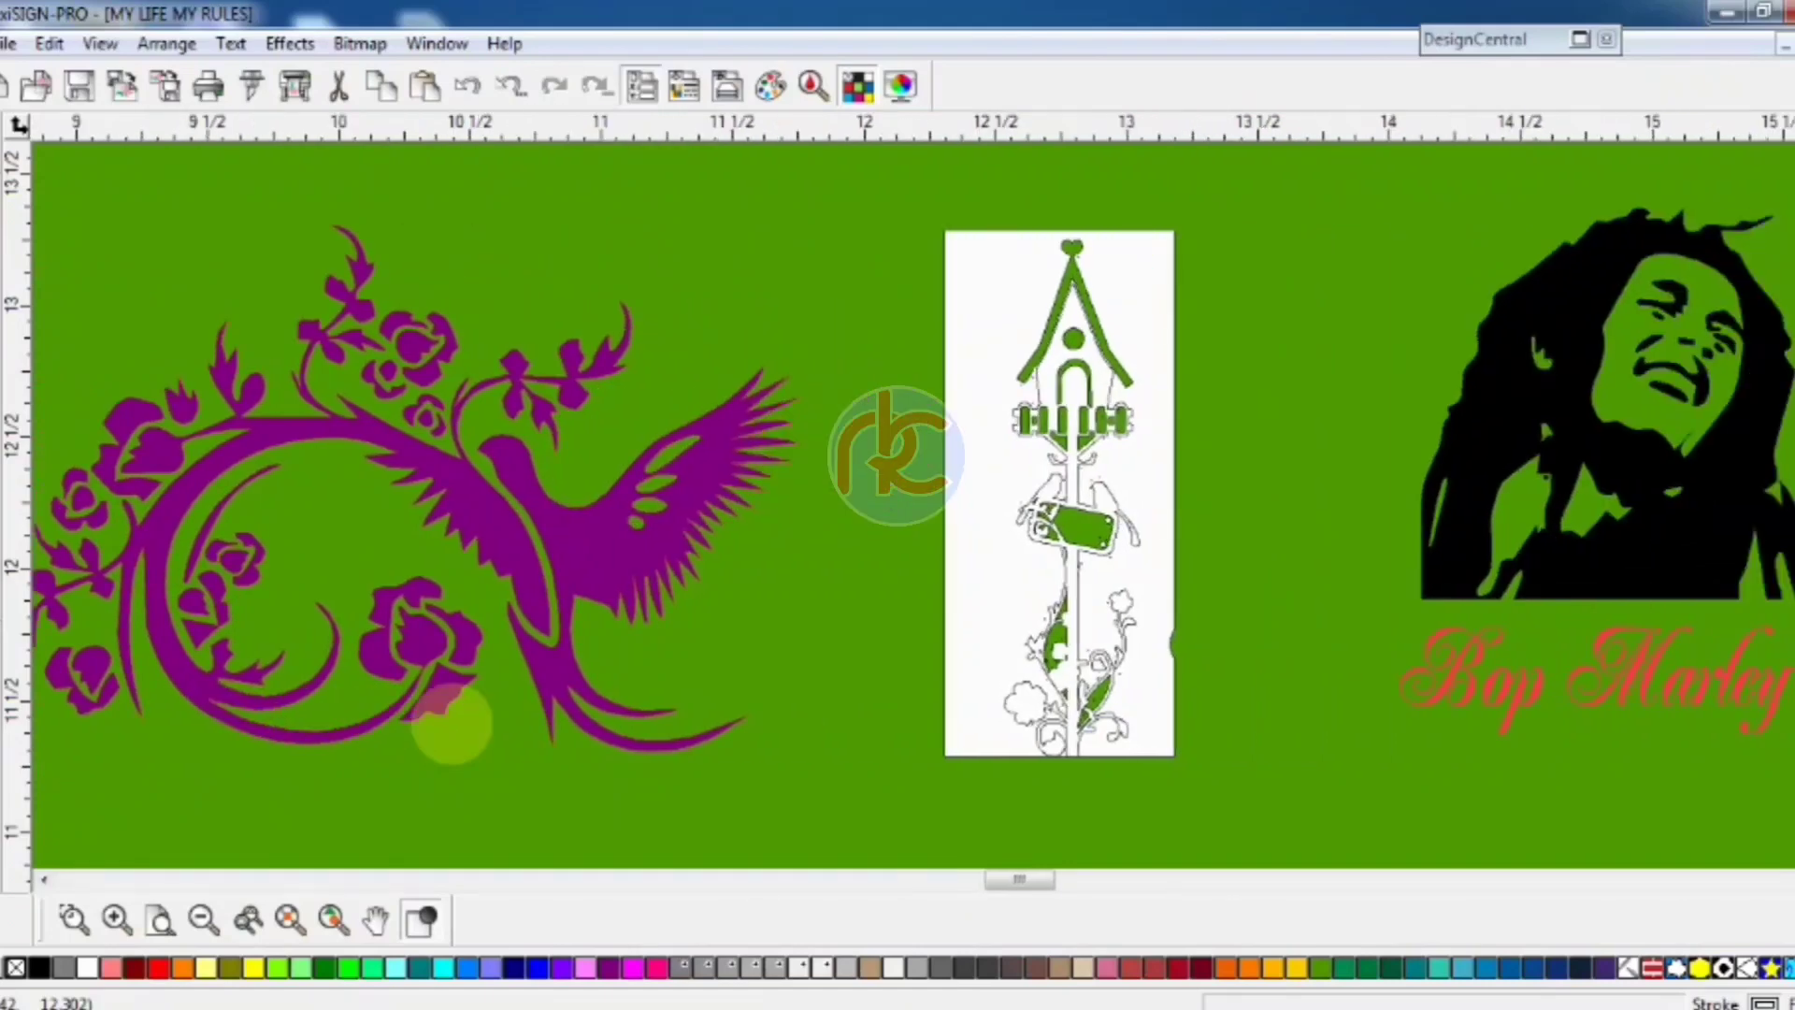
{"action": "scroll", "coordinate": [452, 723], "scroll_direction": "right", "scroll_amount": 6}
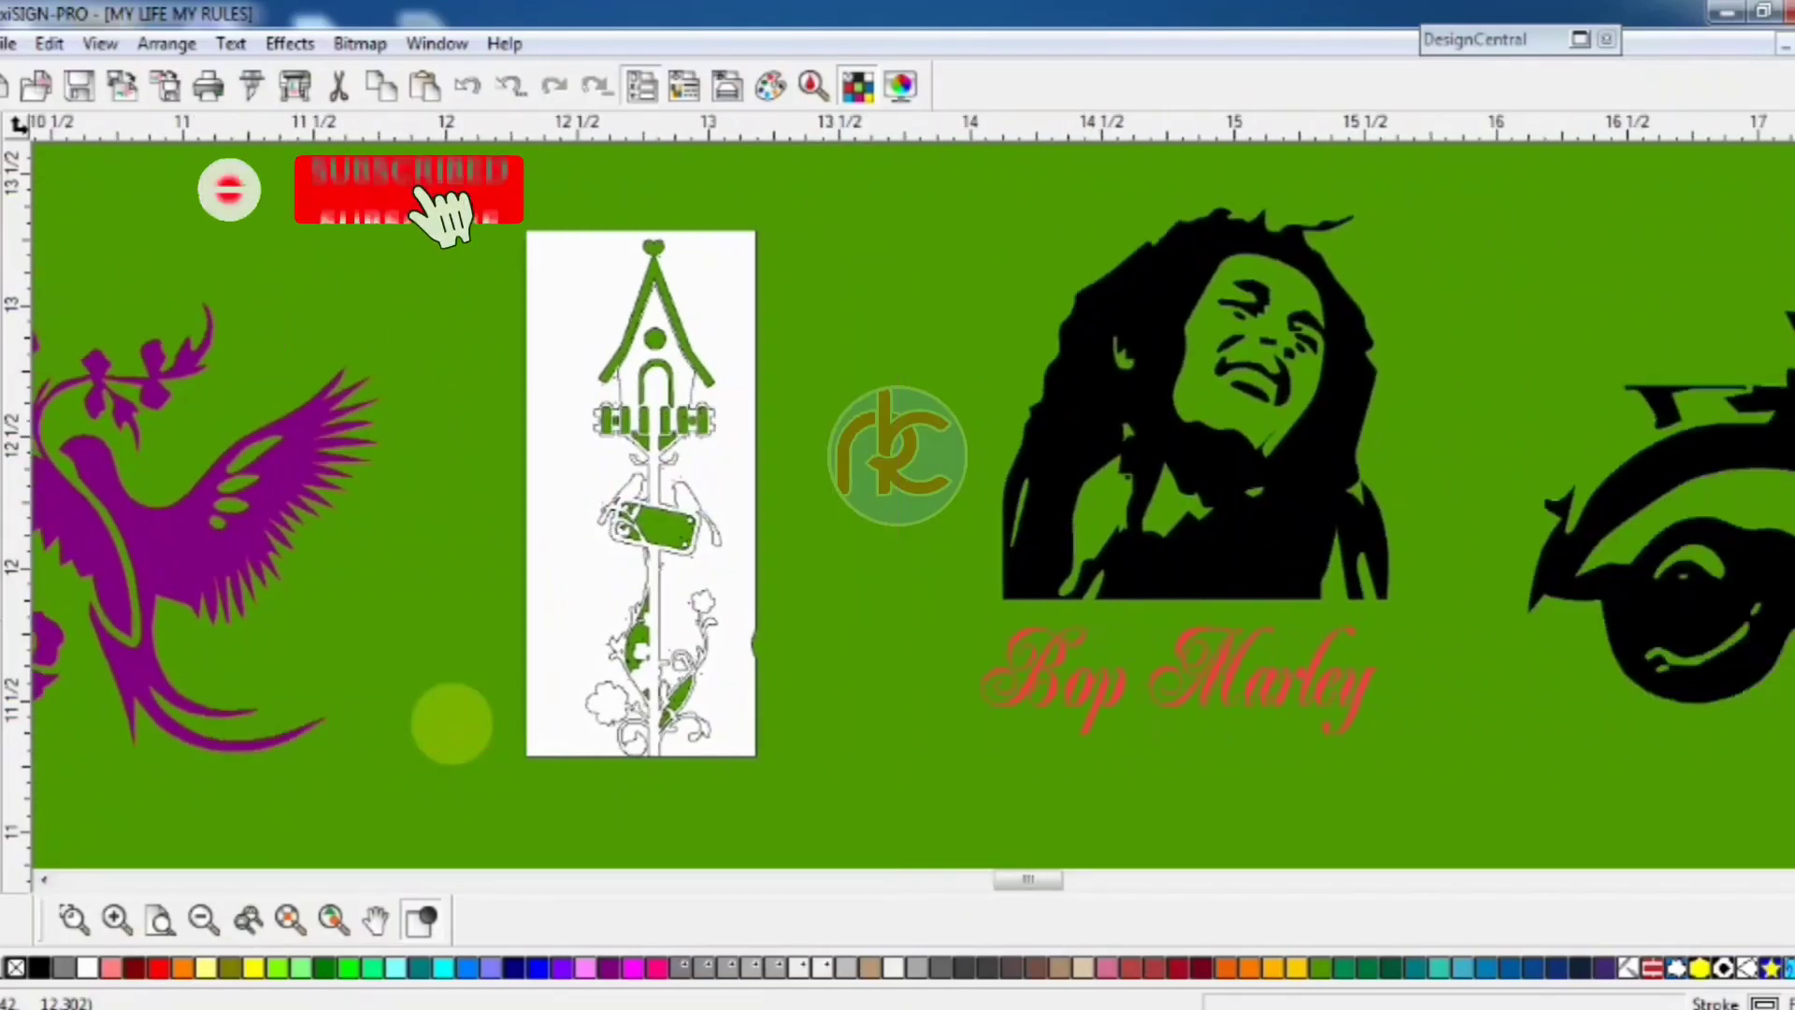
{"action": "scroll", "coordinate": [451, 723], "scroll_direction": "right", "scroll_amount": 6}
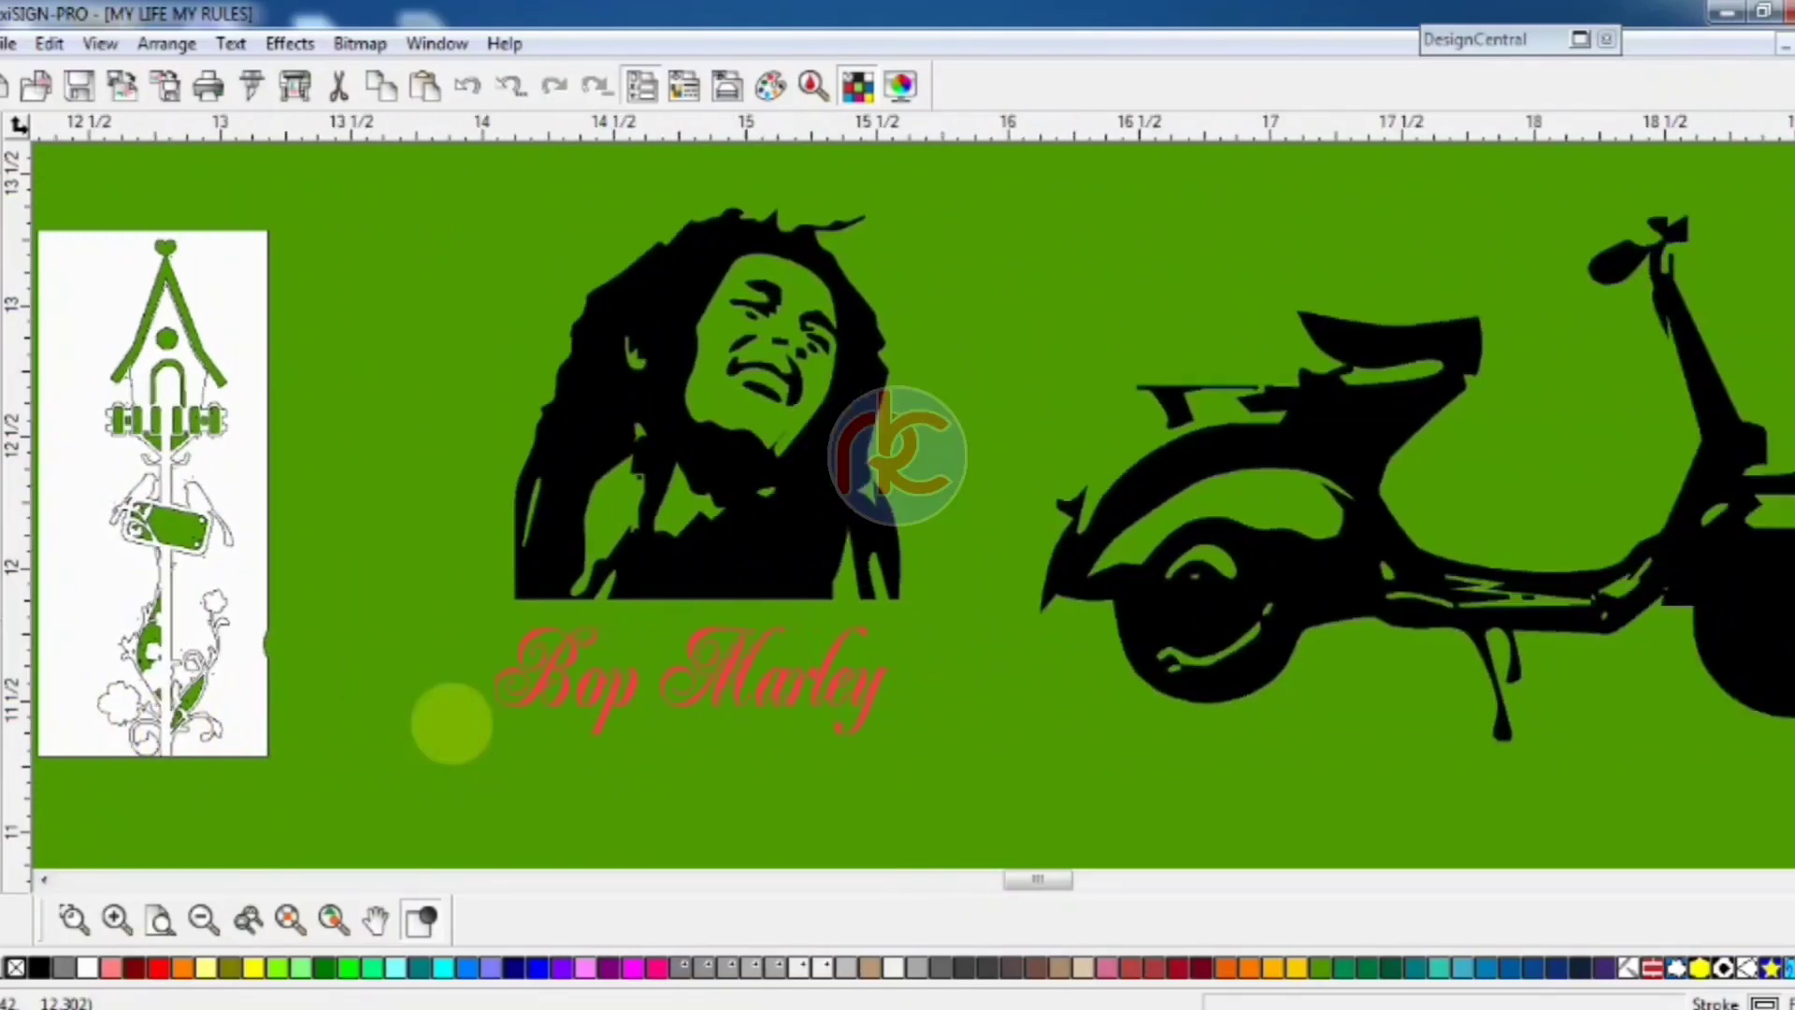
{"action": "scroll", "coordinate": [452, 723], "scroll_direction": "right", "scroll_amount": 4}
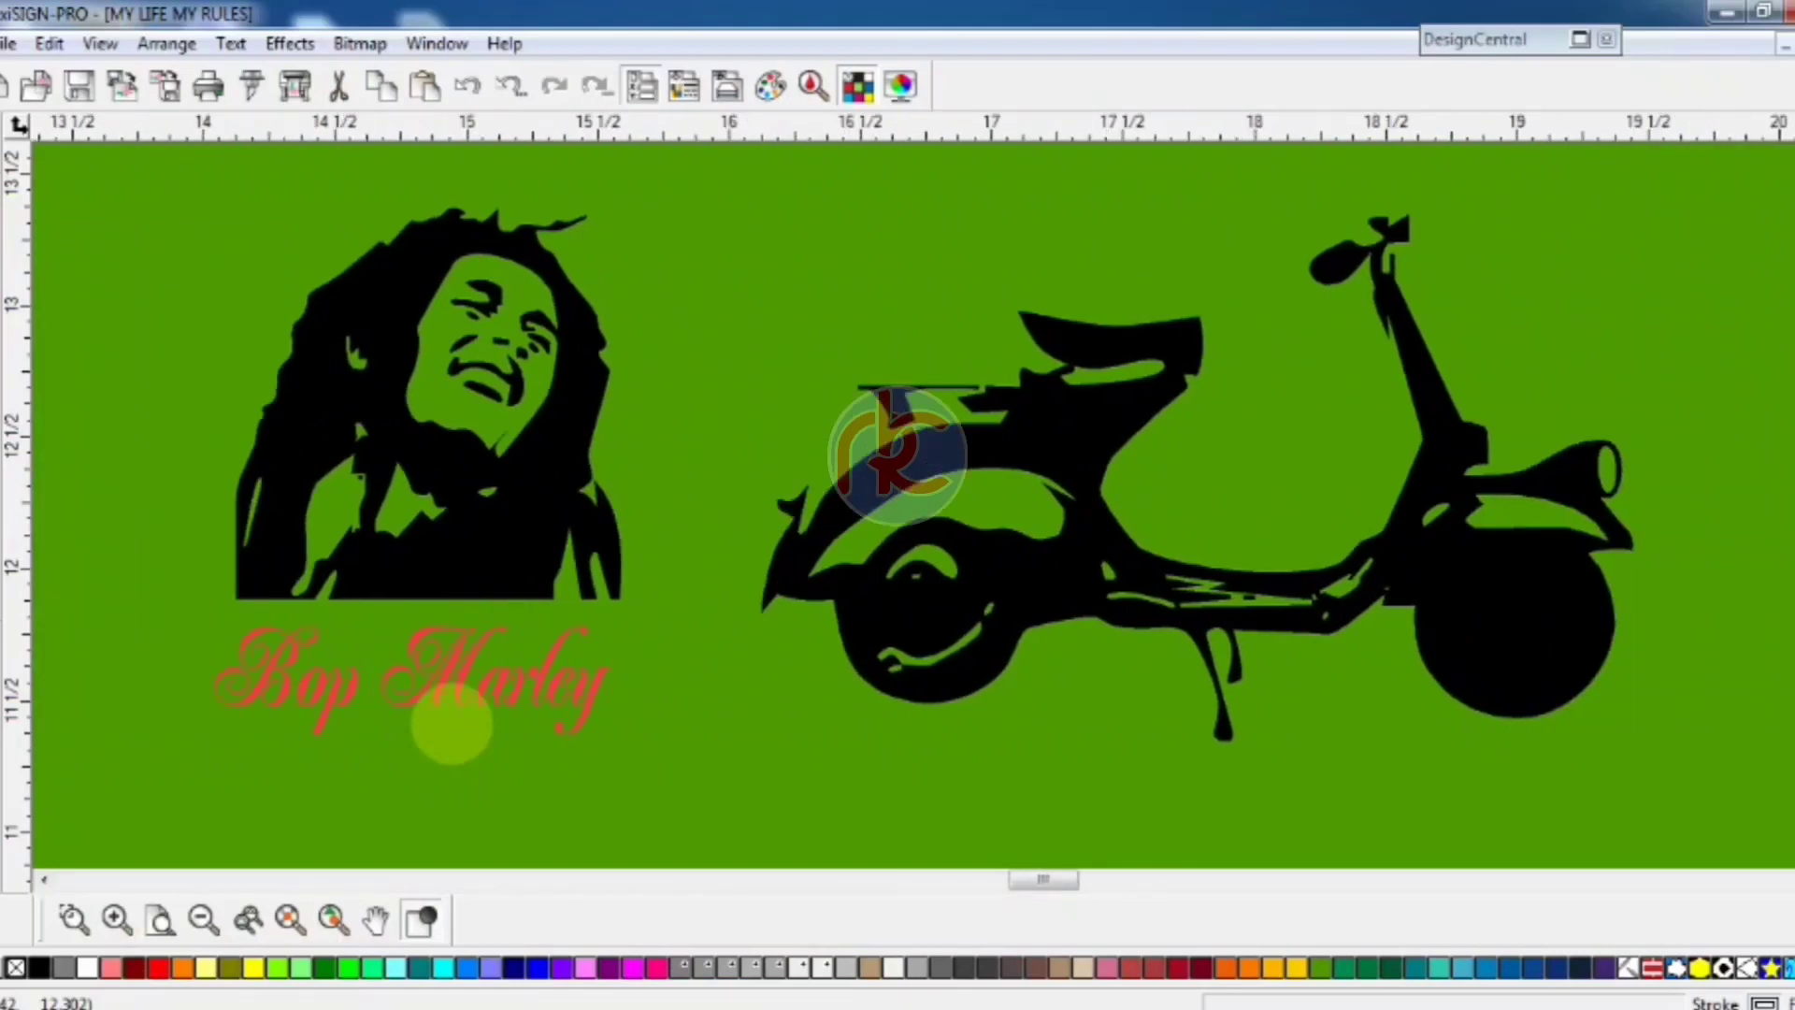
{"action": "scroll", "coordinate": [451, 722], "scroll_direction": "right", "scroll_amount": 5}
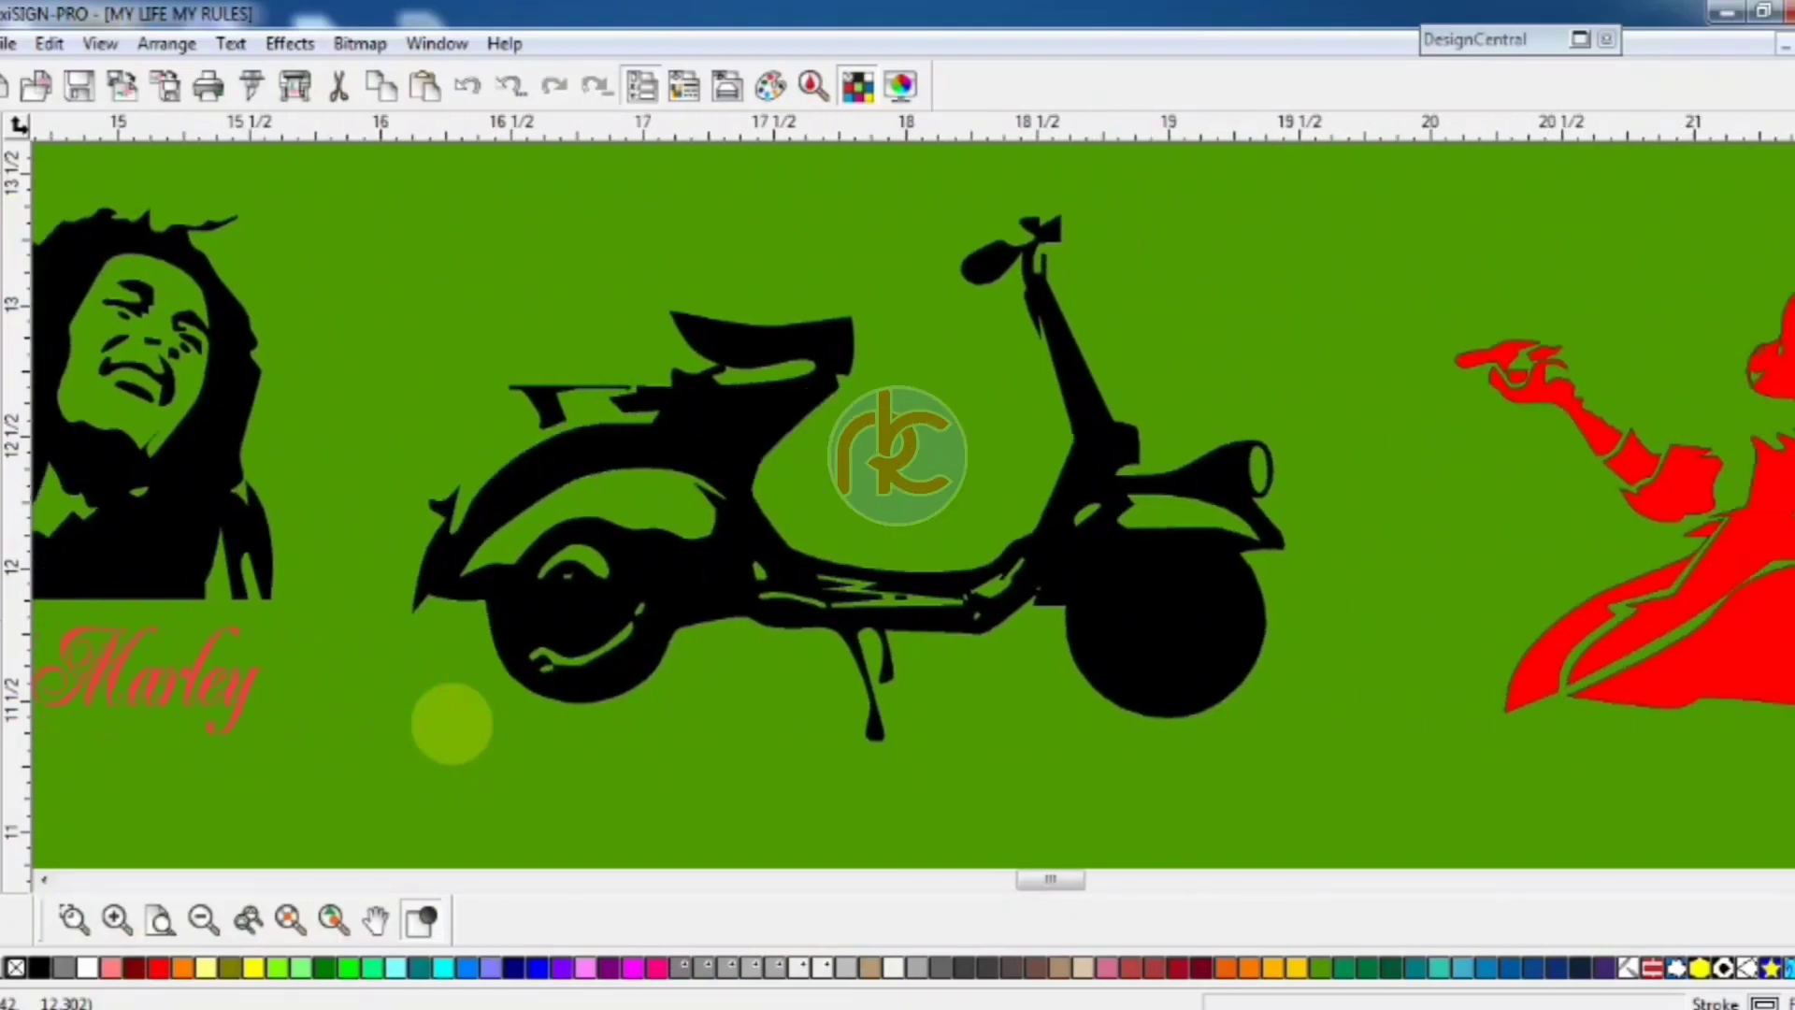
{"action": "scroll", "coordinate": [451, 722], "scroll_direction": "right", "scroll_amount": 5}
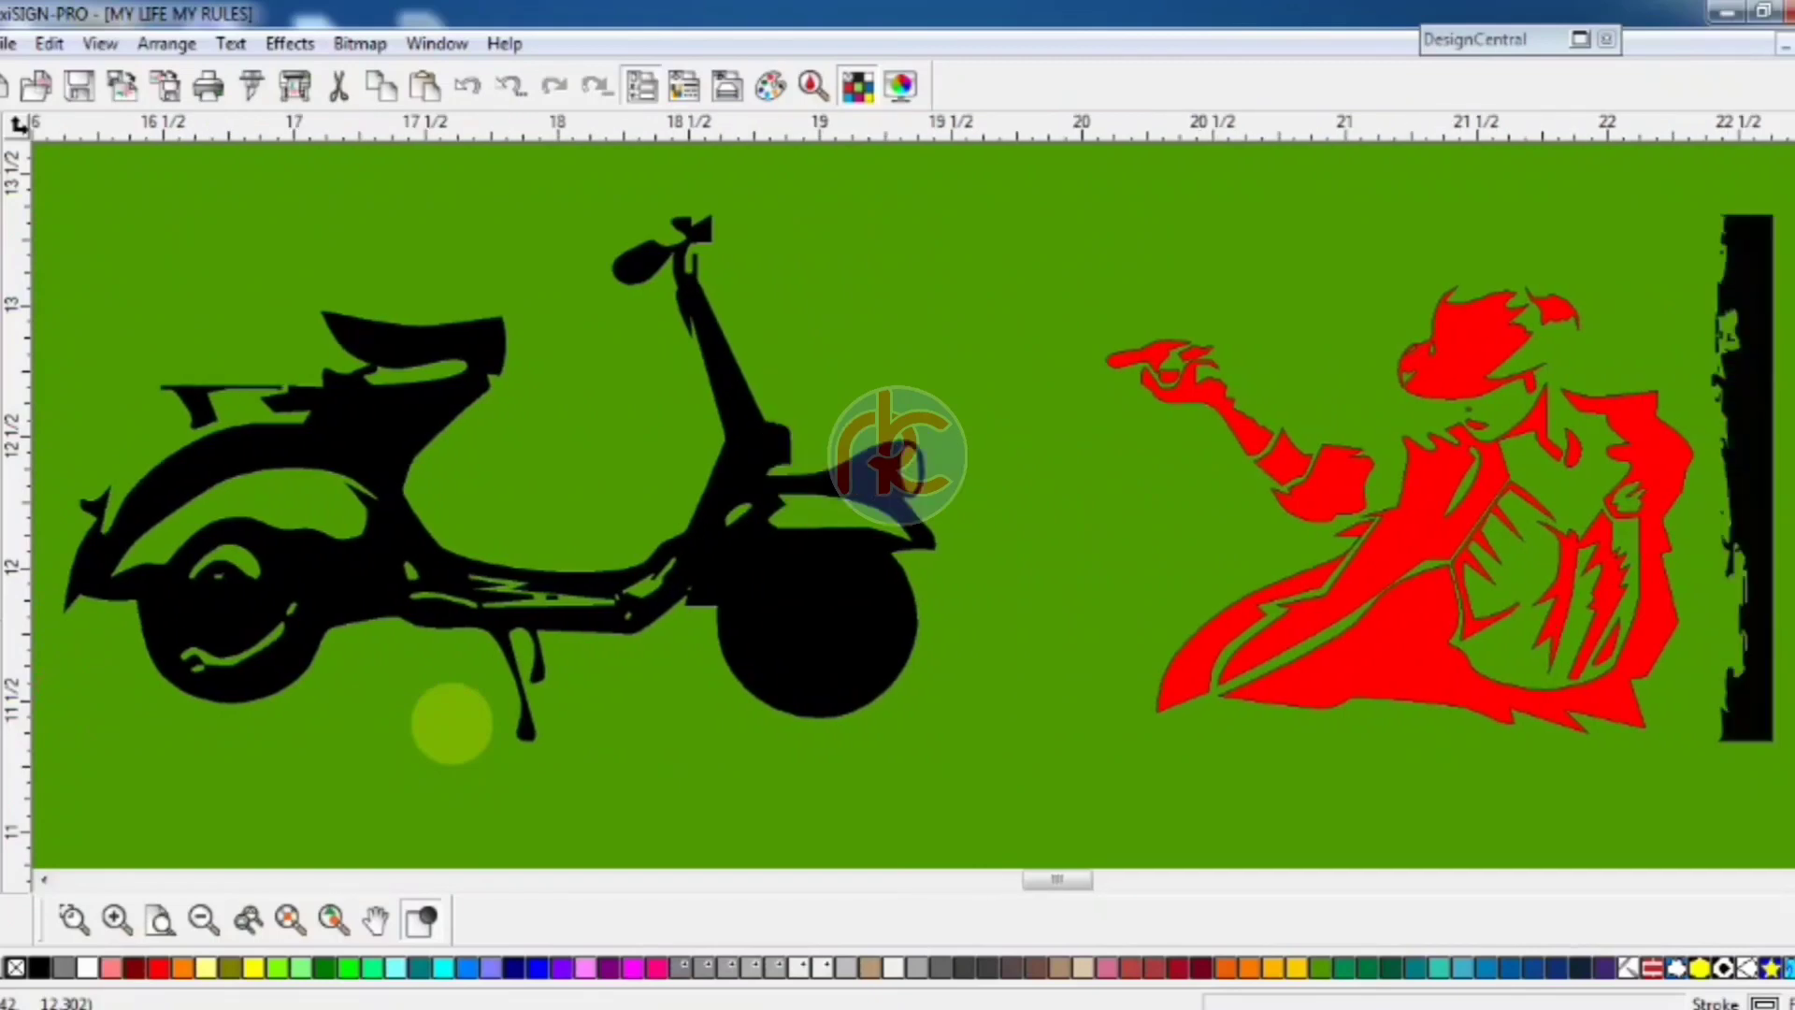
Examine the red pointing figure in a hat, the black ornamental horse and the pink heart "you!" design at close range
{"action": "scroll", "coordinate": [451, 723], "scroll_direction": "right", "scroll_amount": 5}
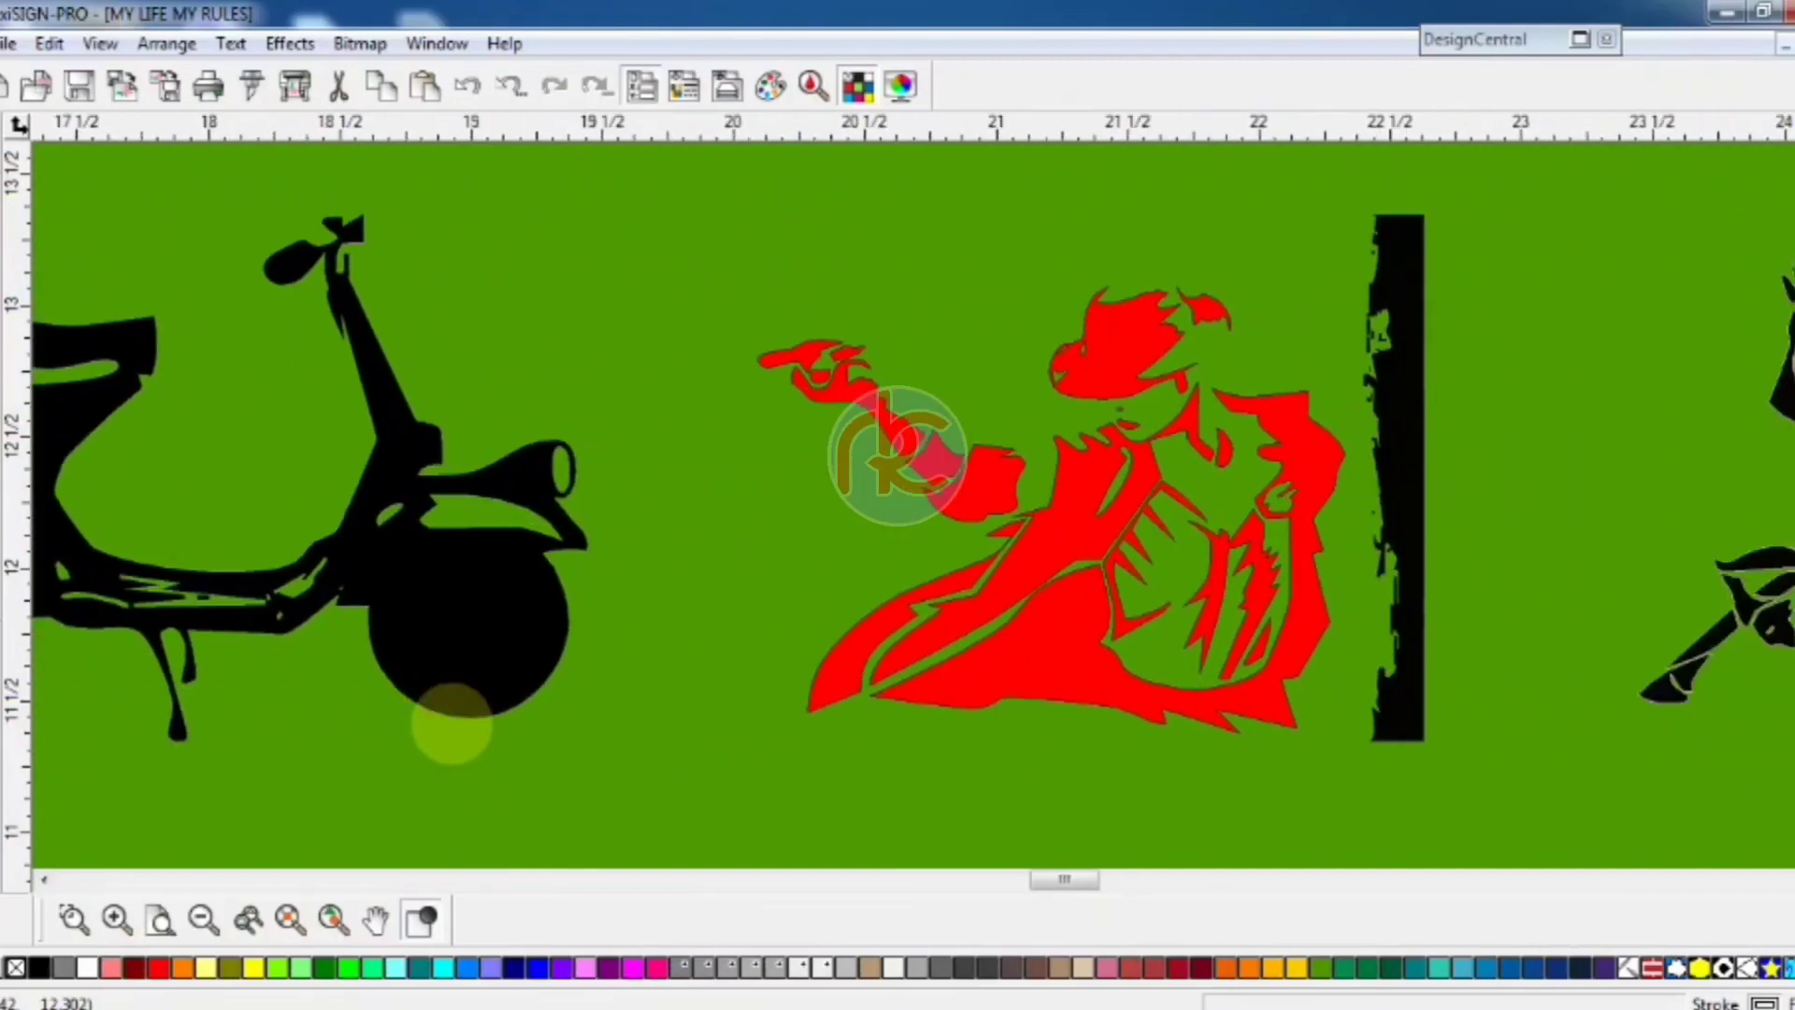
{"action": "scroll", "coordinate": [451, 723], "scroll_direction": "right", "scroll_amount": 5}
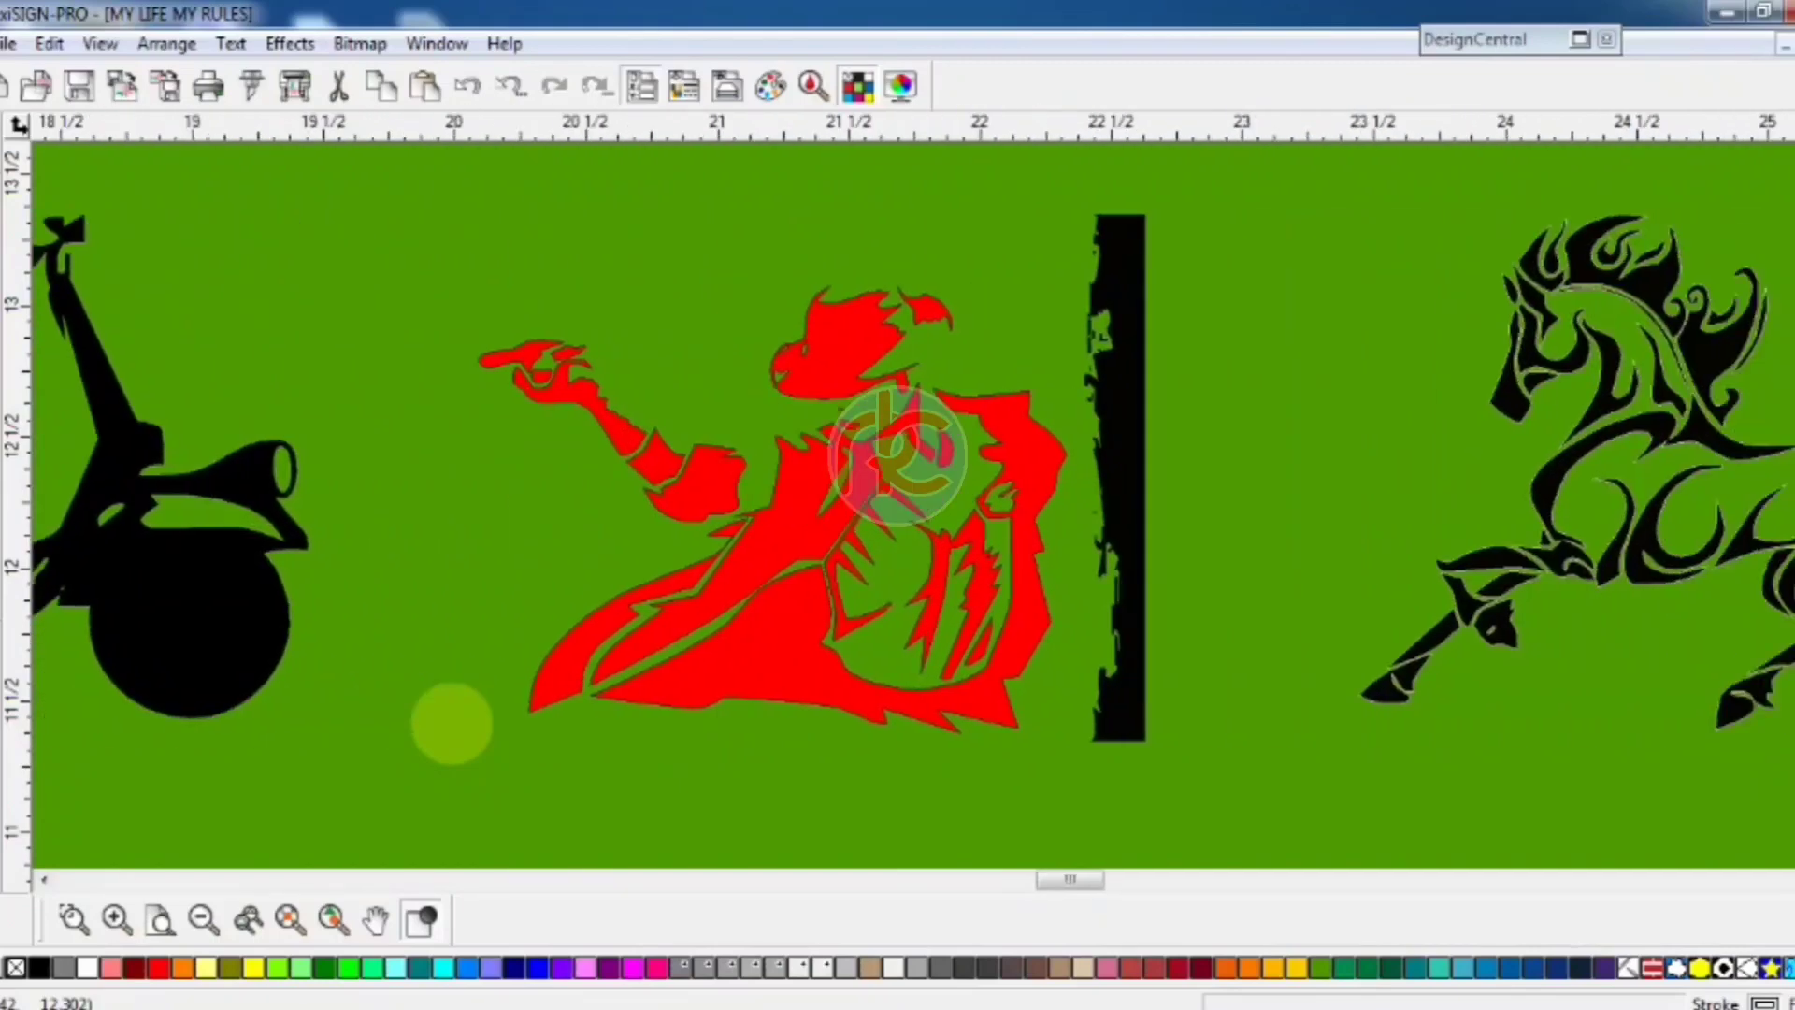
{"action": "scroll", "coordinate": [451, 723], "scroll_direction": "right", "scroll_amount": 5}
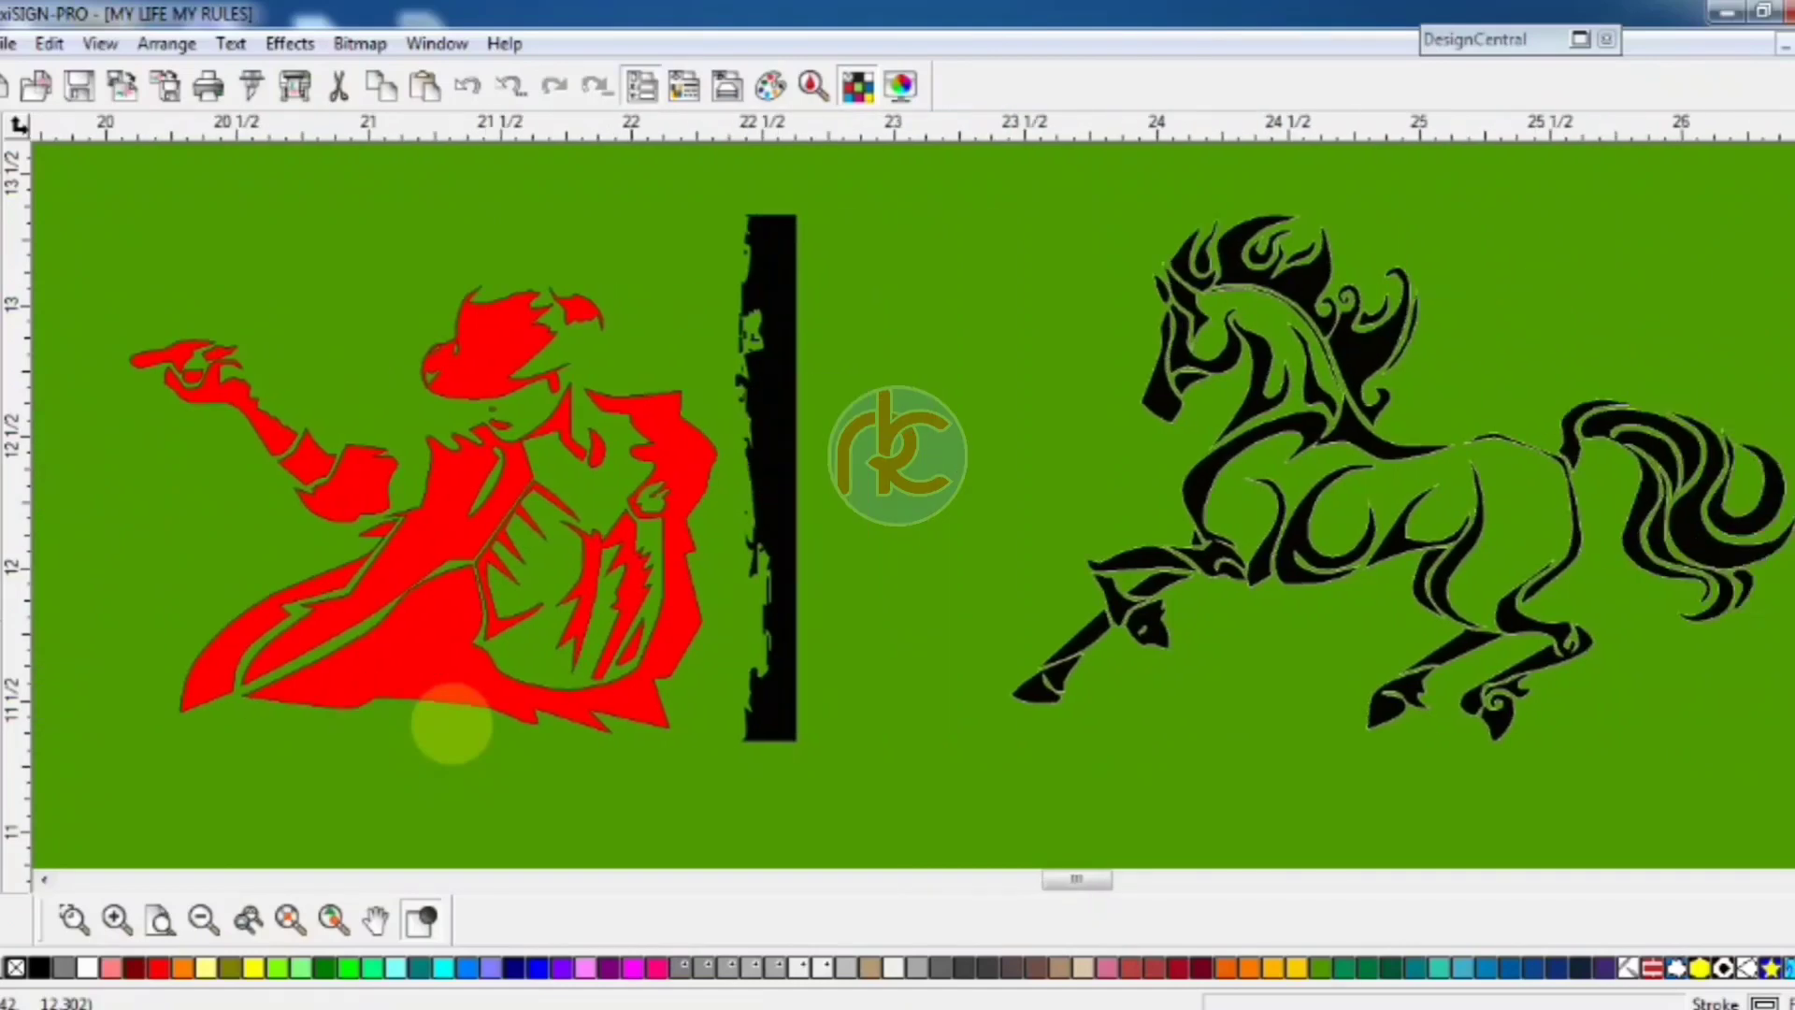
{"action": "scroll", "coordinate": [452, 723], "scroll_direction": "right", "scroll_amount": 5}
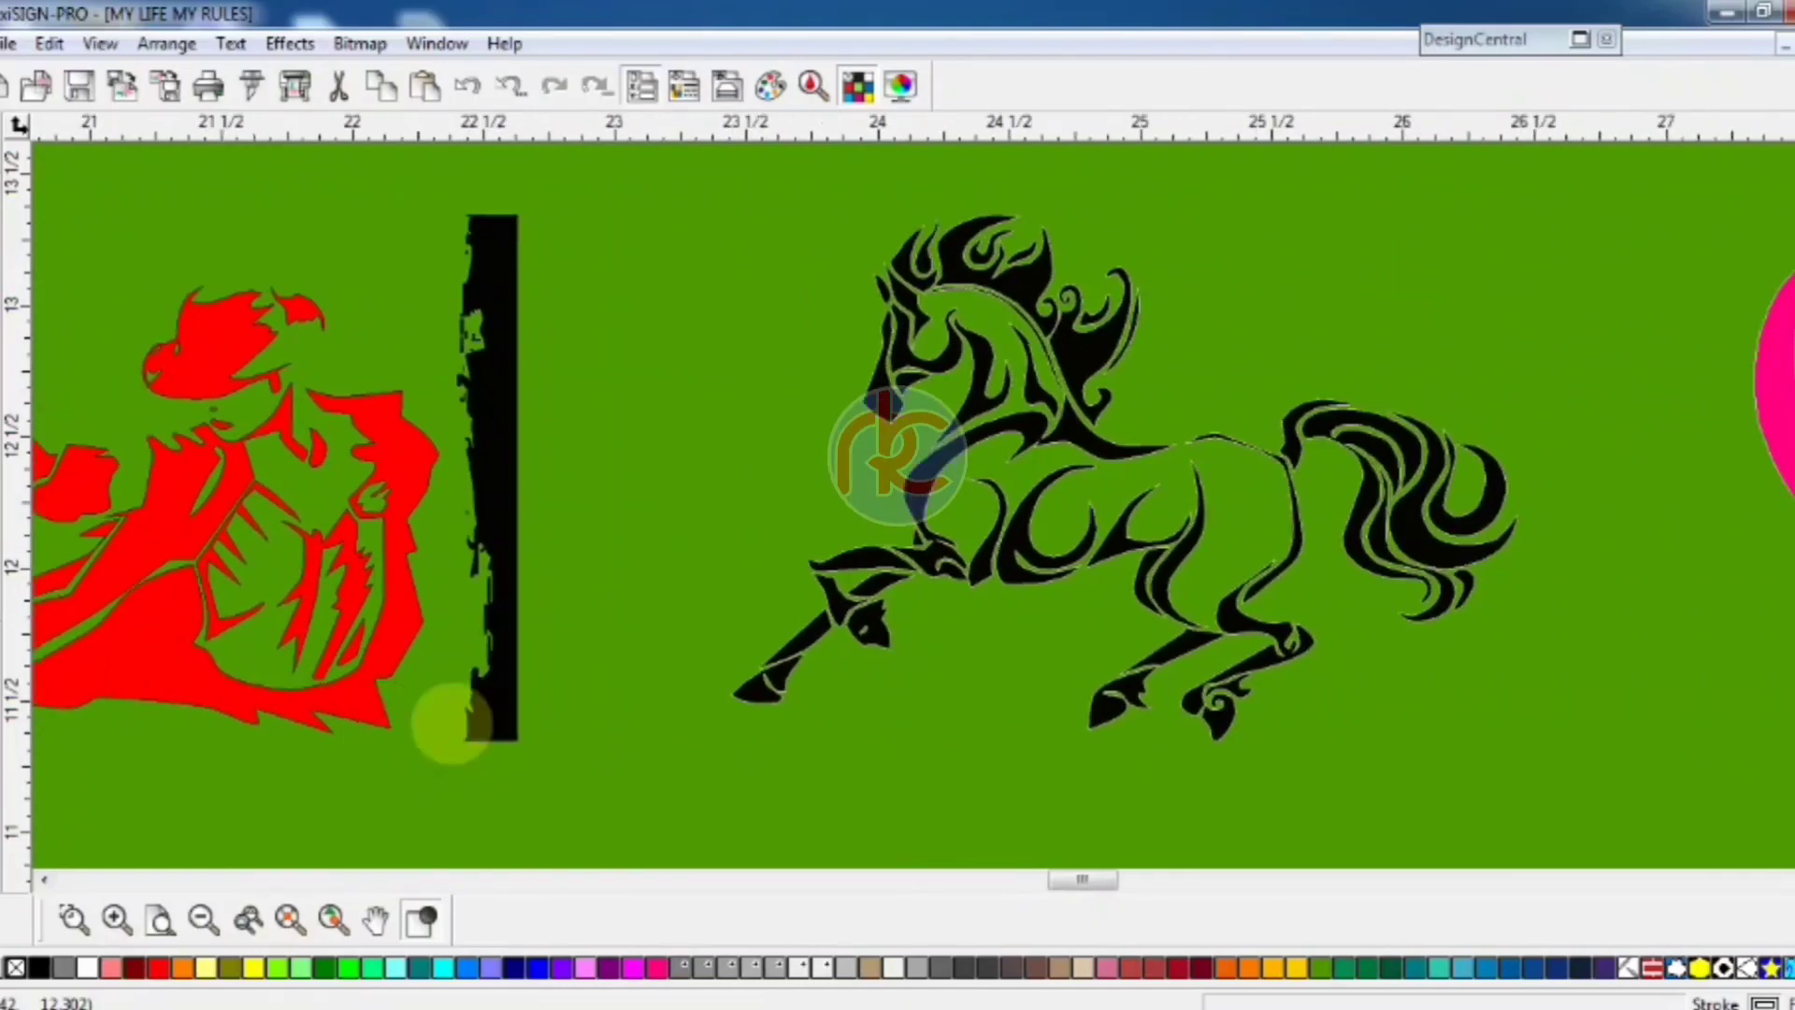
{"action": "scroll", "coordinate": [452, 723], "scroll_direction": "right", "scroll_amount": 5}
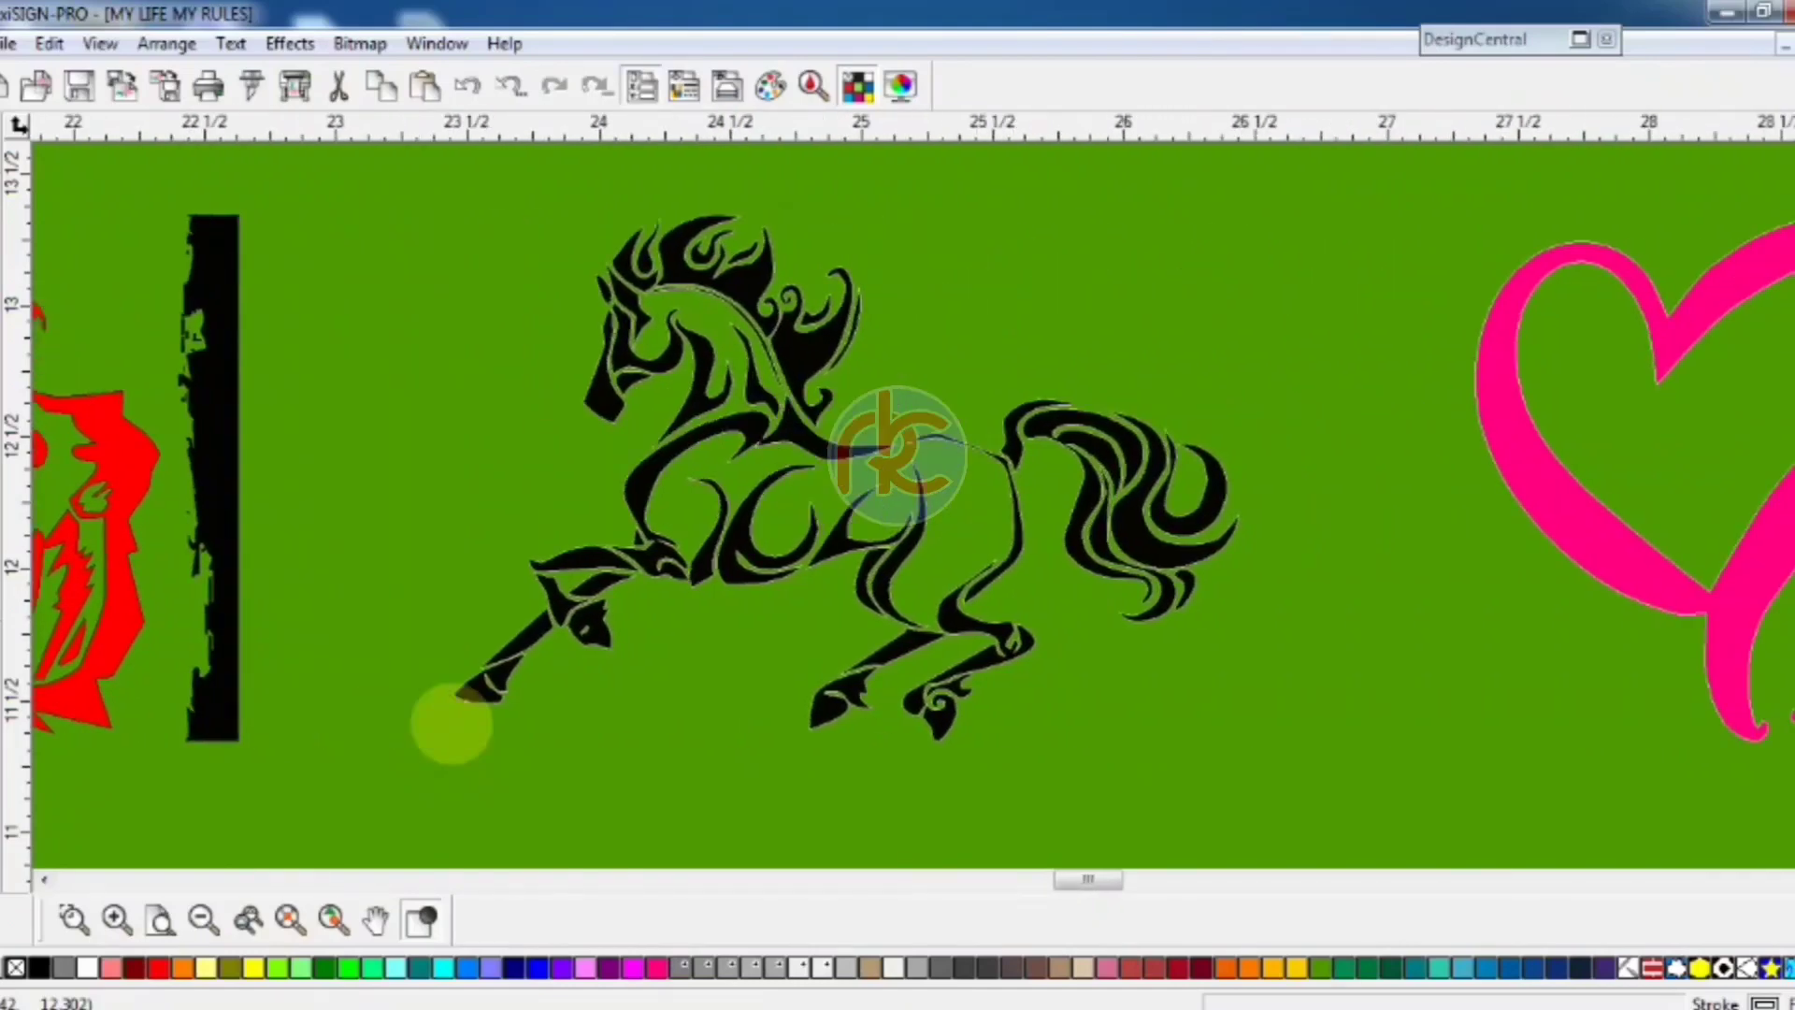
{"action": "scroll", "coordinate": [452, 723], "scroll_direction": "right", "scroll_amount": 5}
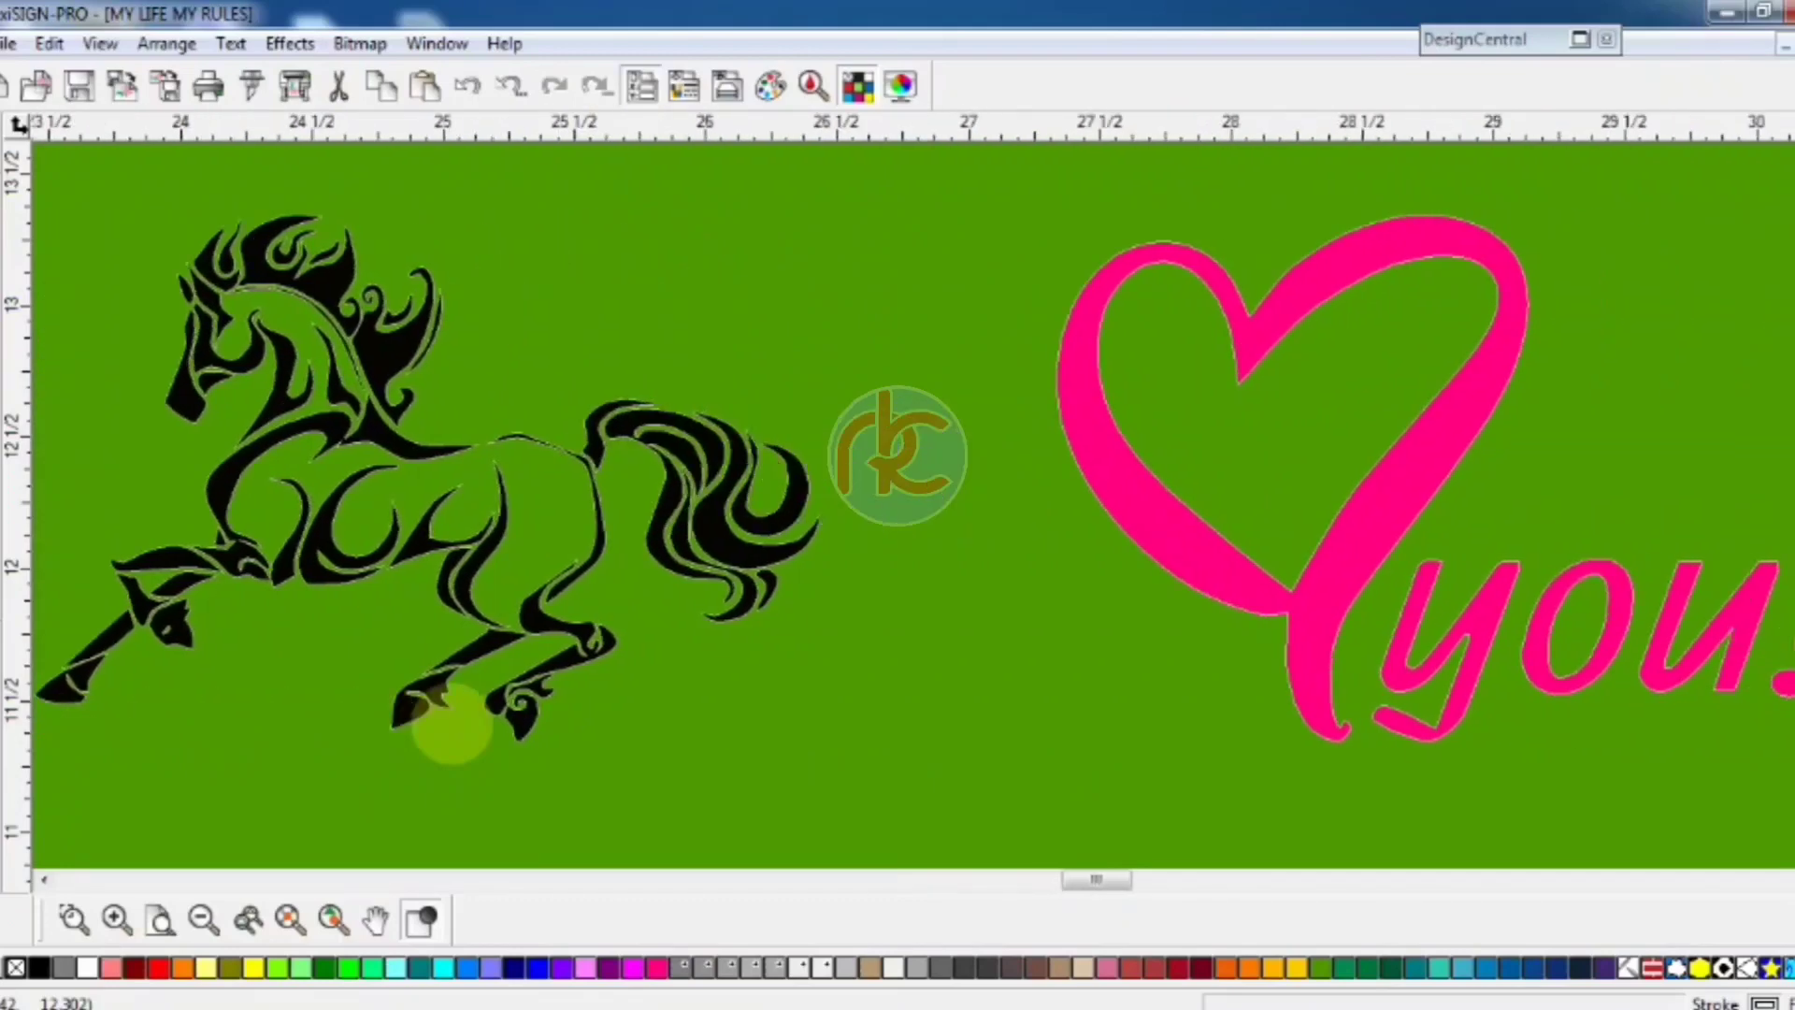
{"action": "scroll", "coordinate": [452, 723], "scroll_direction": "right", "scroll_amount": 5}
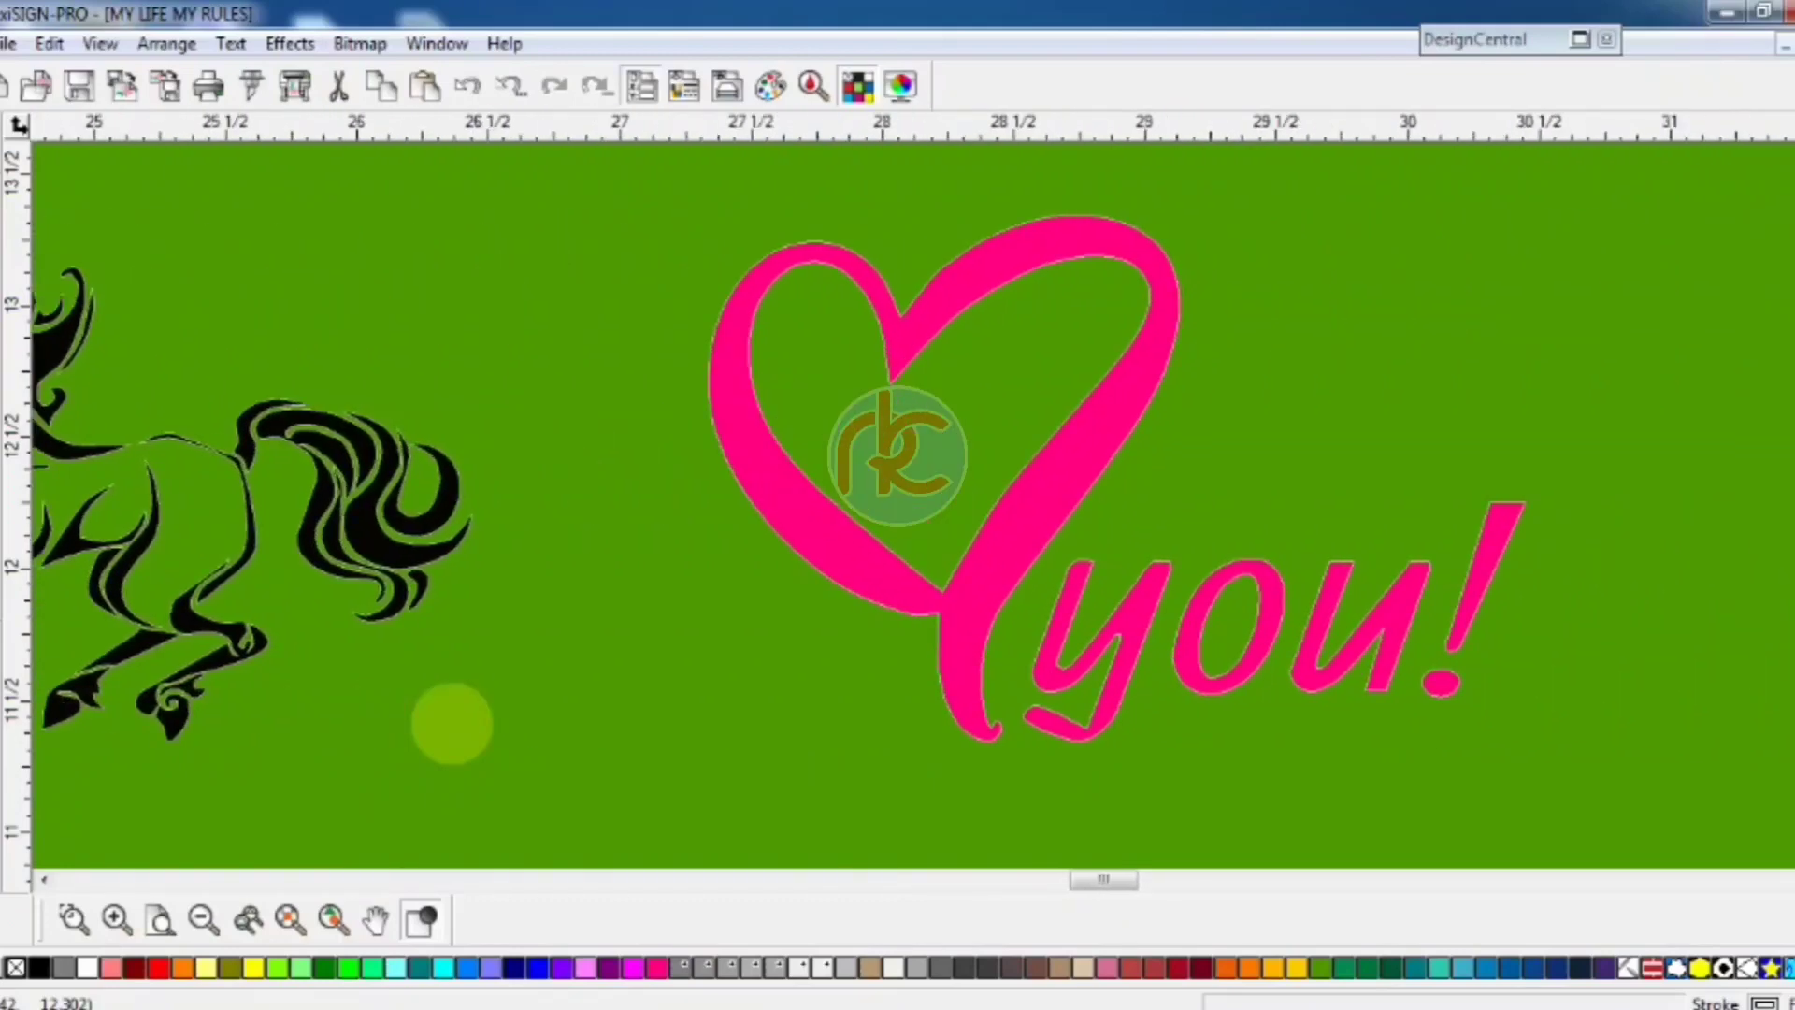
{"action": "scroll", "coordinate": [452, 723], "scroll_direction": "right", "scroll_amount": 5}
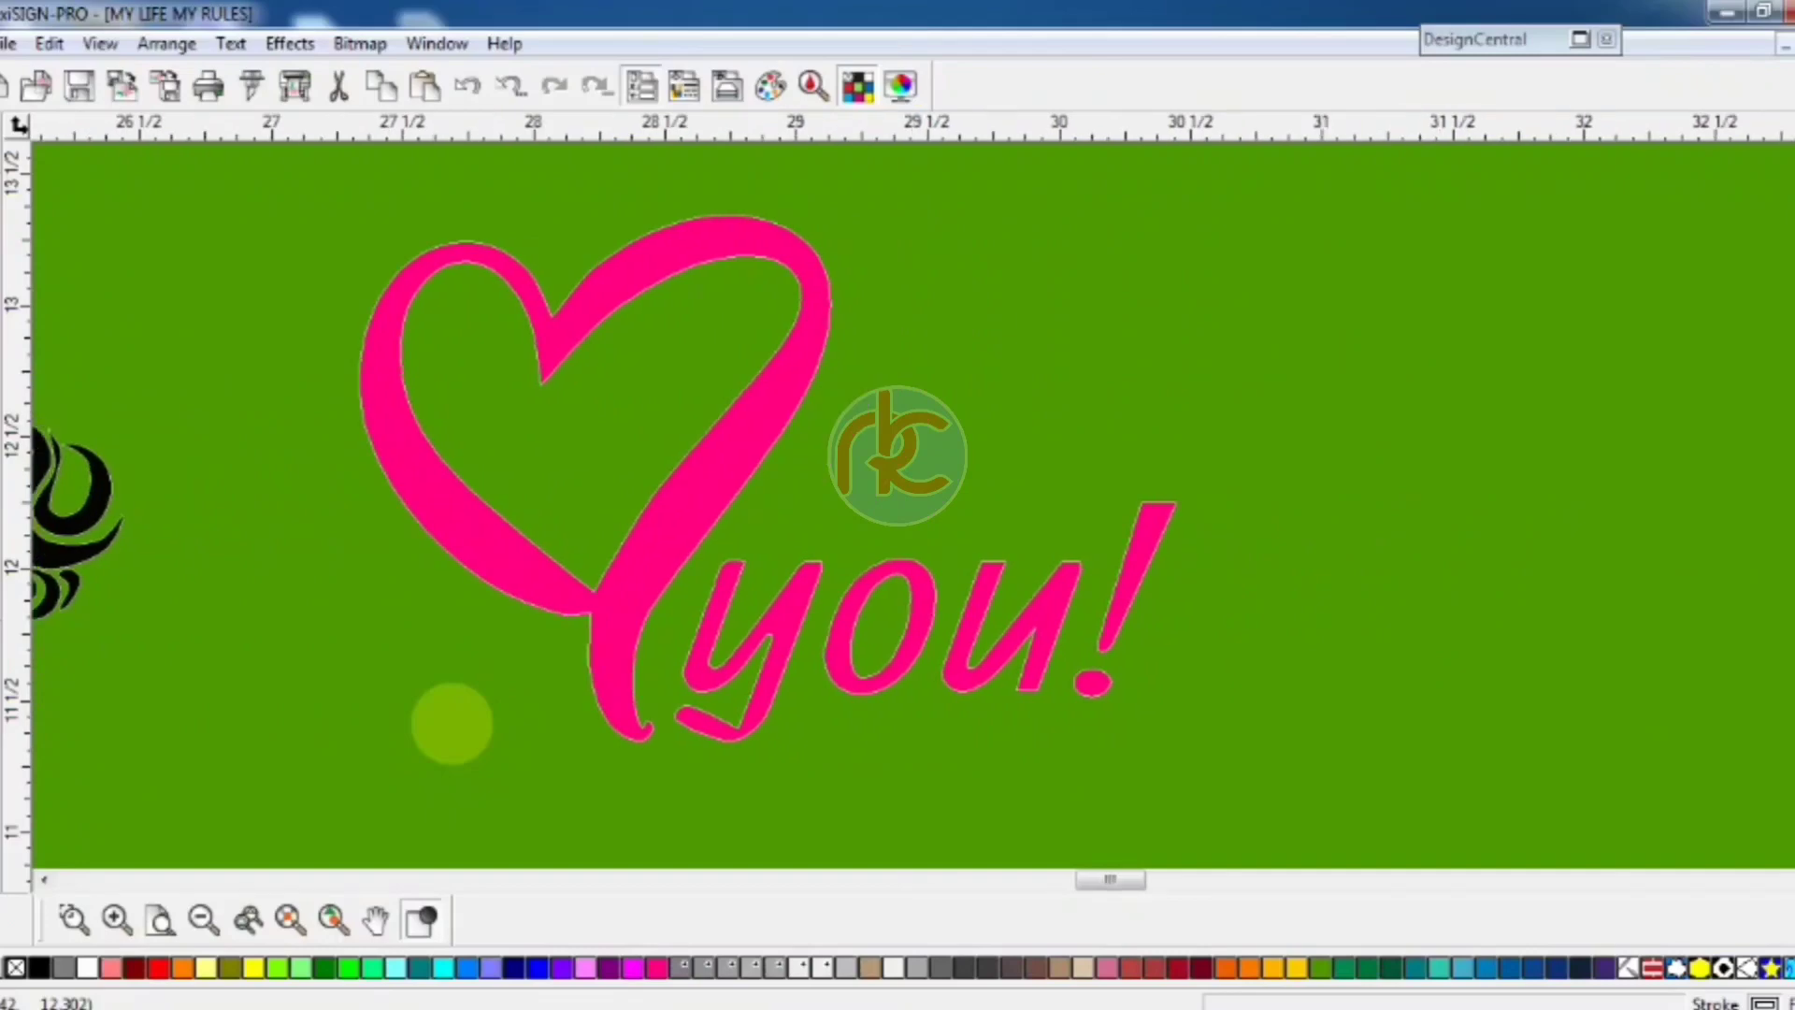
{"action": "scroll", "coordinate": [451, 723], "scroll_direction": "right", "scroll_amount": 3}
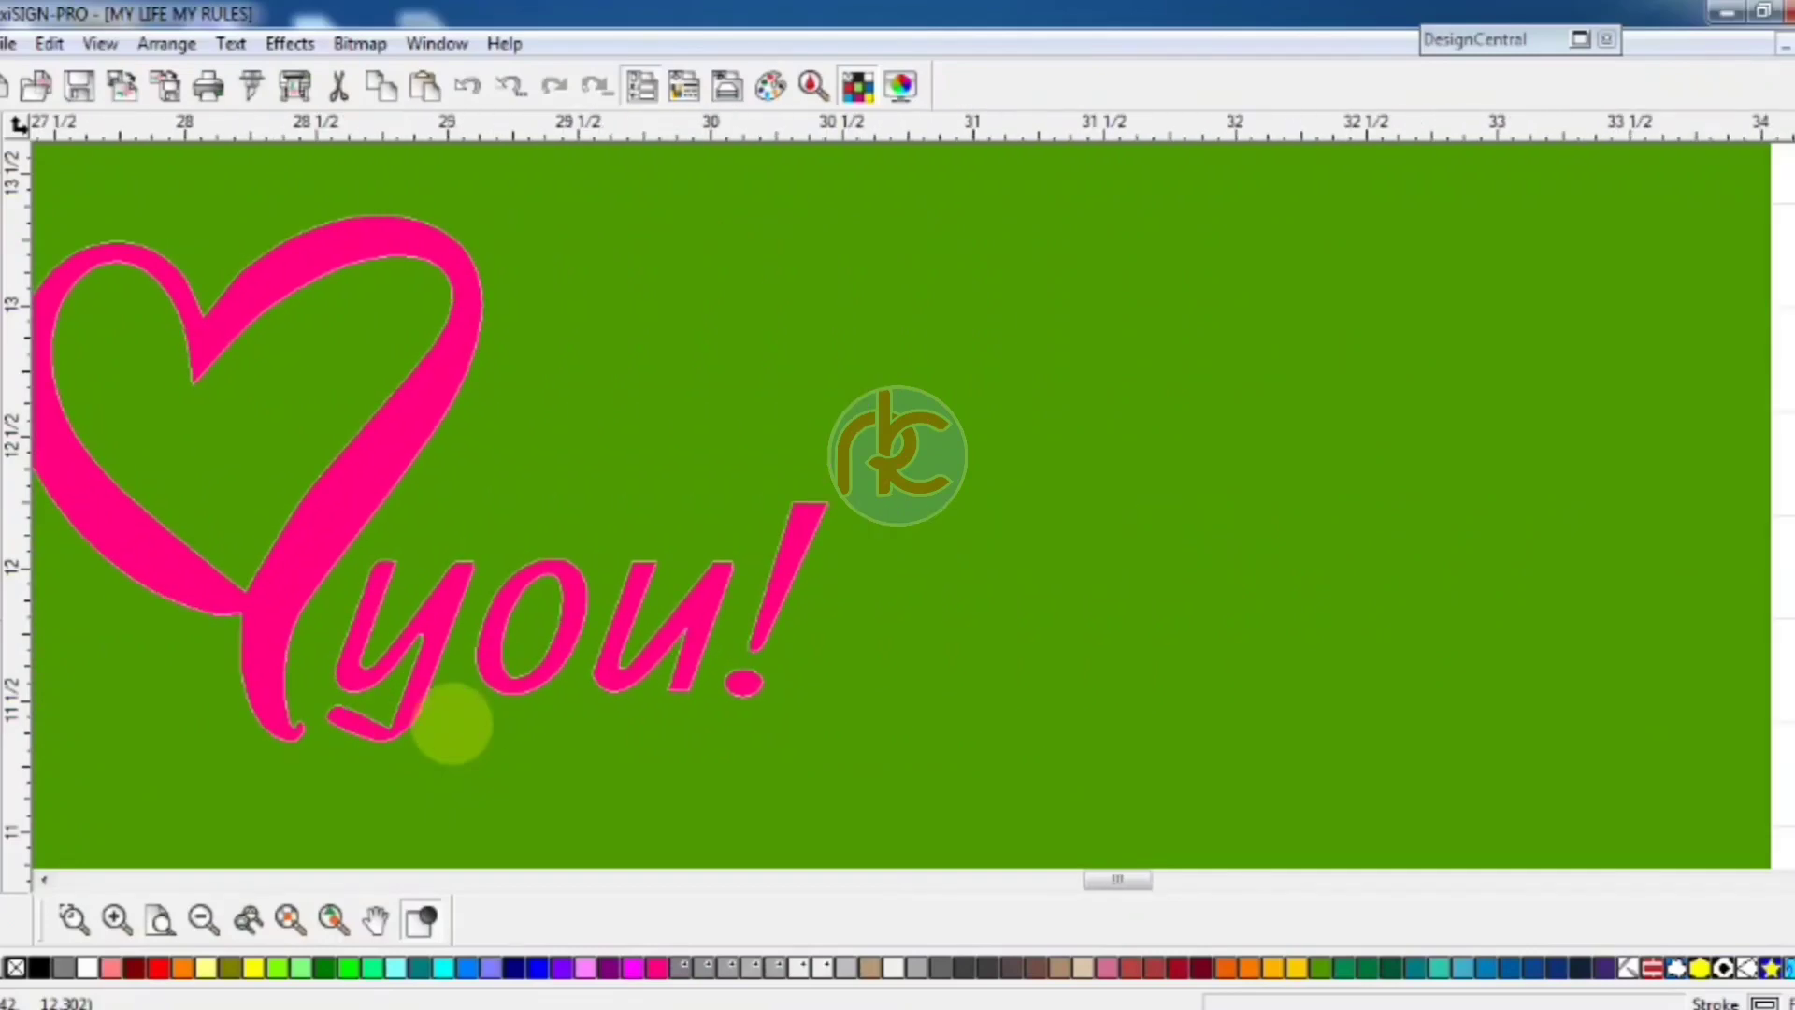
Examine the dark red winged skull "HONDA" design in the row below the pink heart
{"action": "scroll", "coordinate": [451, 723], "scroll_direction": "down", "scroll_amount": 10}
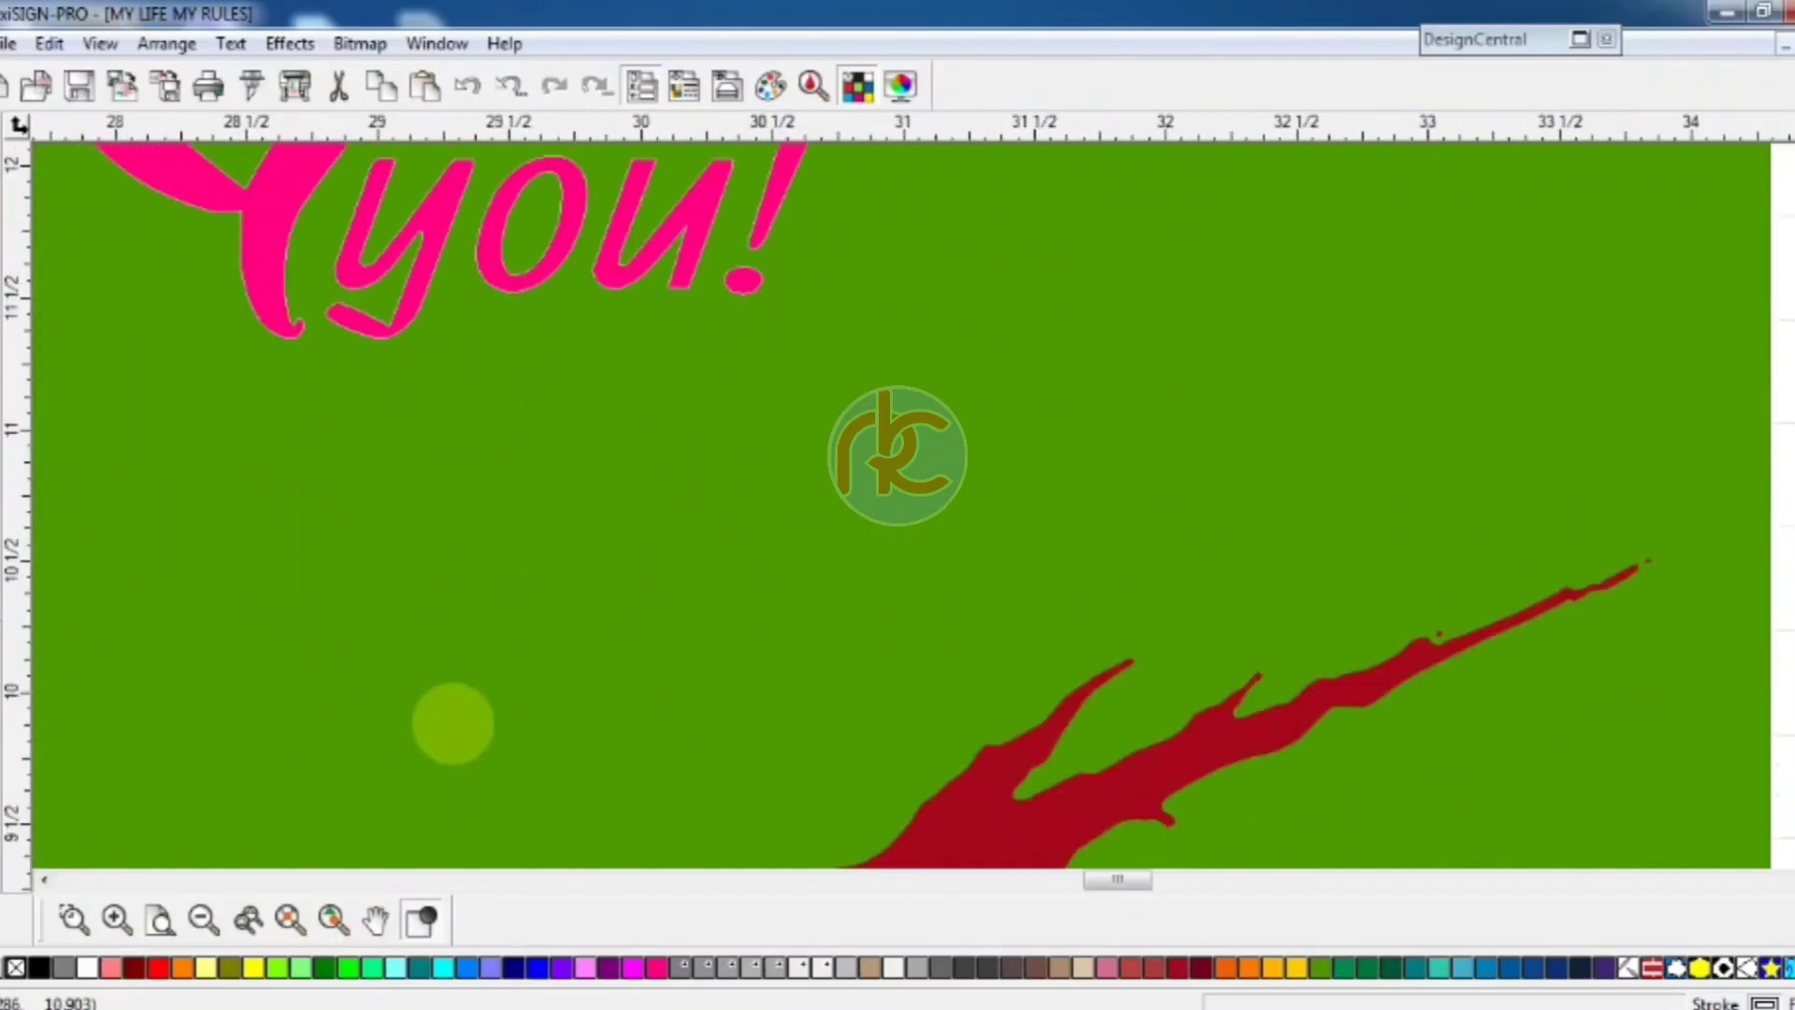
{"action": "scroll", "coordinate": [452, 722], "scroll_direction": "down", "scroll_amount": 5}
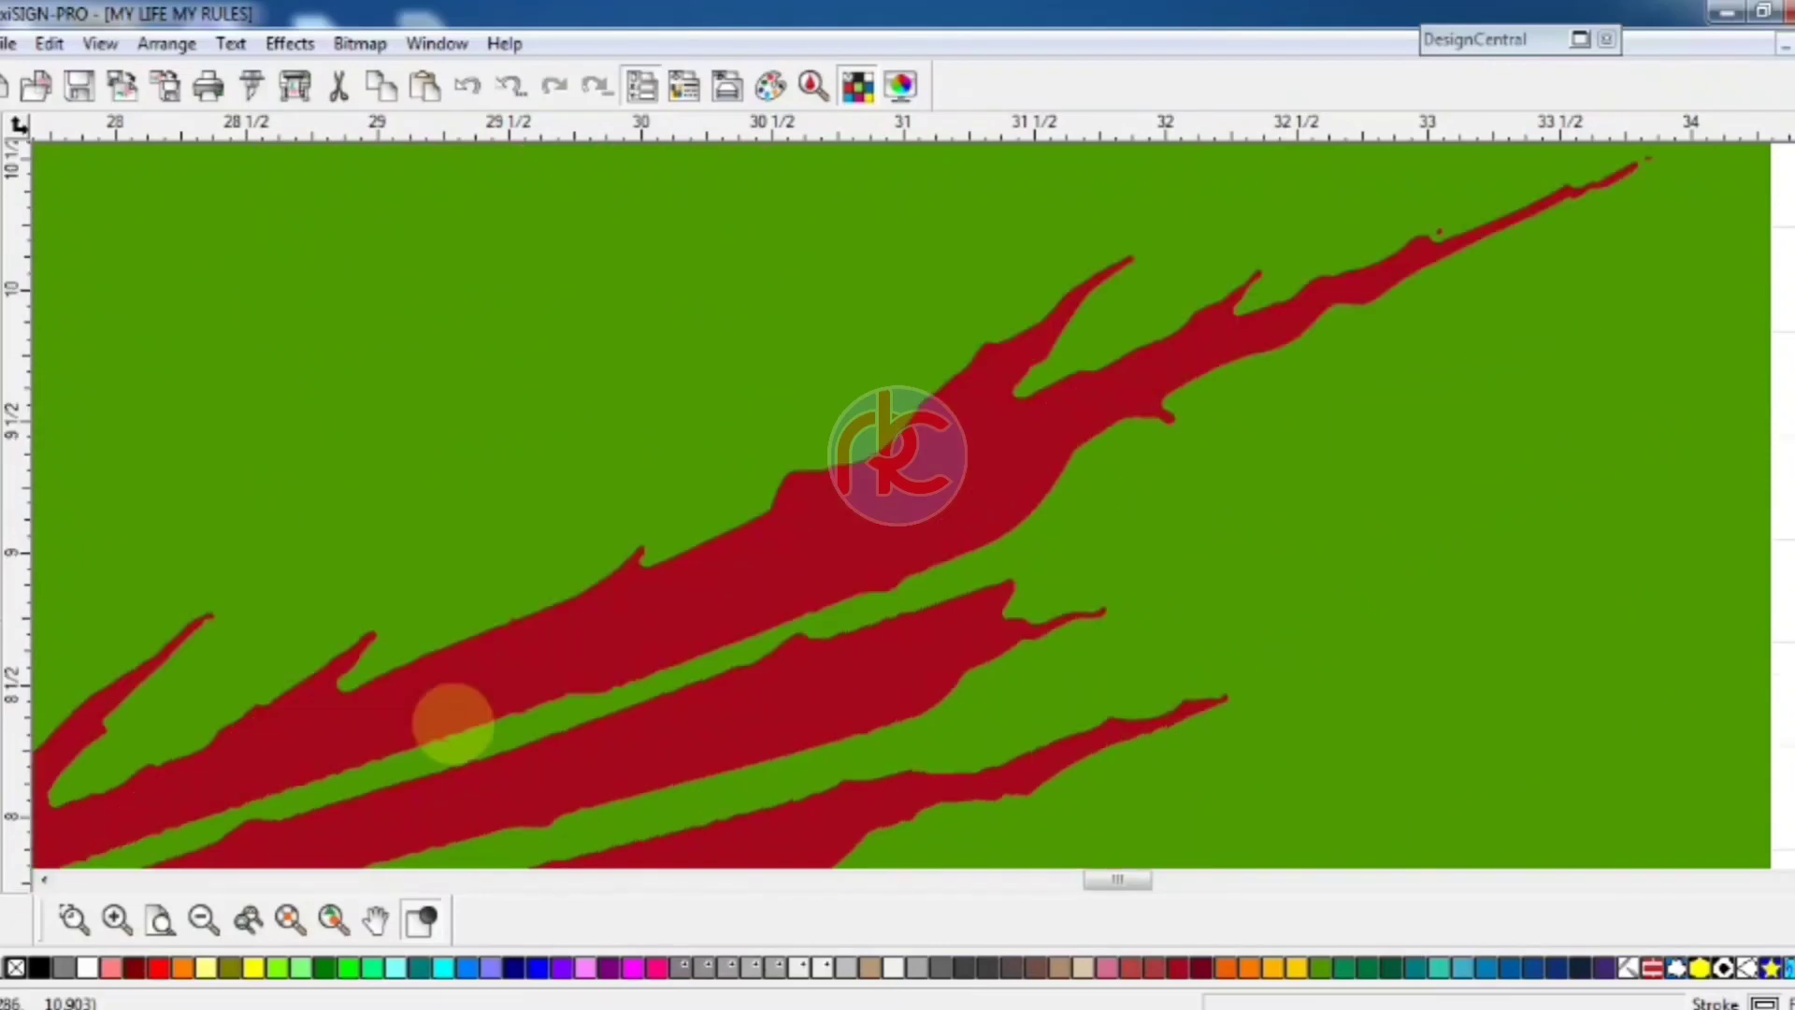
{"action": "scroll", "coordinate": [452, 722], "scroll_direction": "up", "scroll_amount": 4}
{"action": "scroll", "coordinate": [451, 723], "scroll_direction": "left", "scroll_amount": 5}
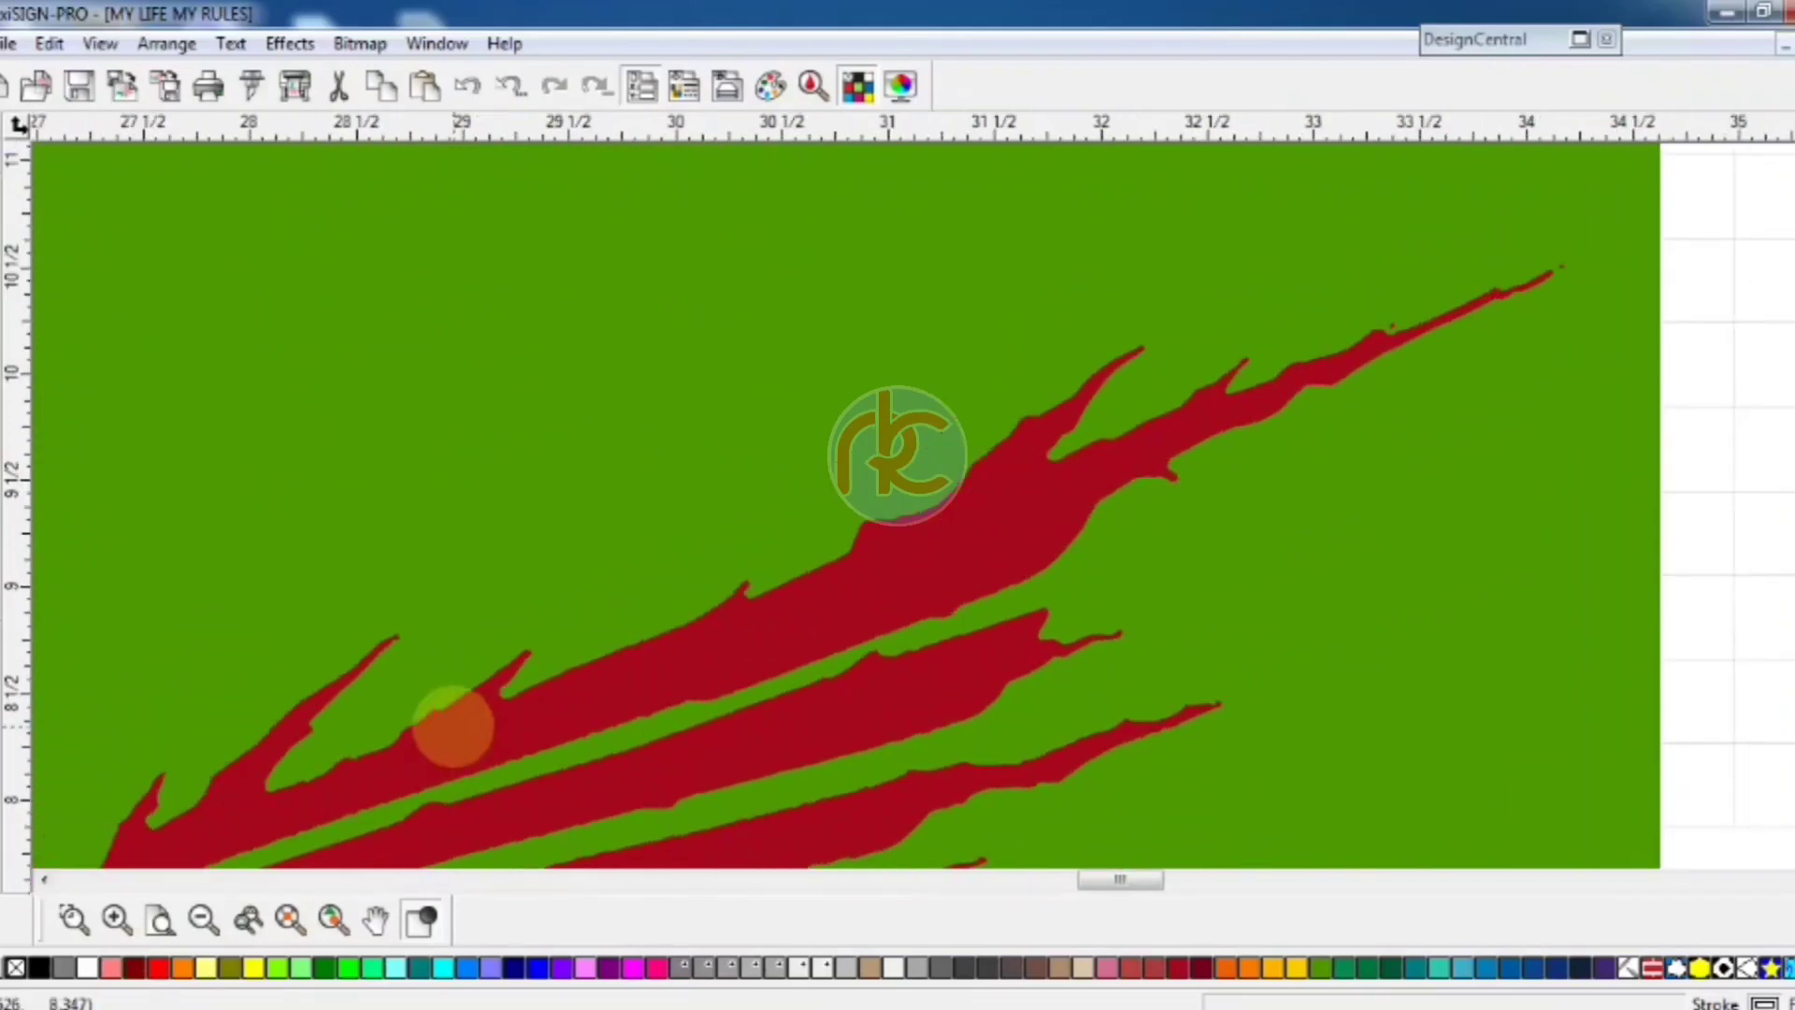
{"action": "scroll", "coordinate": [451, 722], "scroll_direction": "left", "scroll_amount": 3}
{"action": "scroll", "coordinate": [451, 722], "scroll_direction": "down", "scroll_amount": 1}
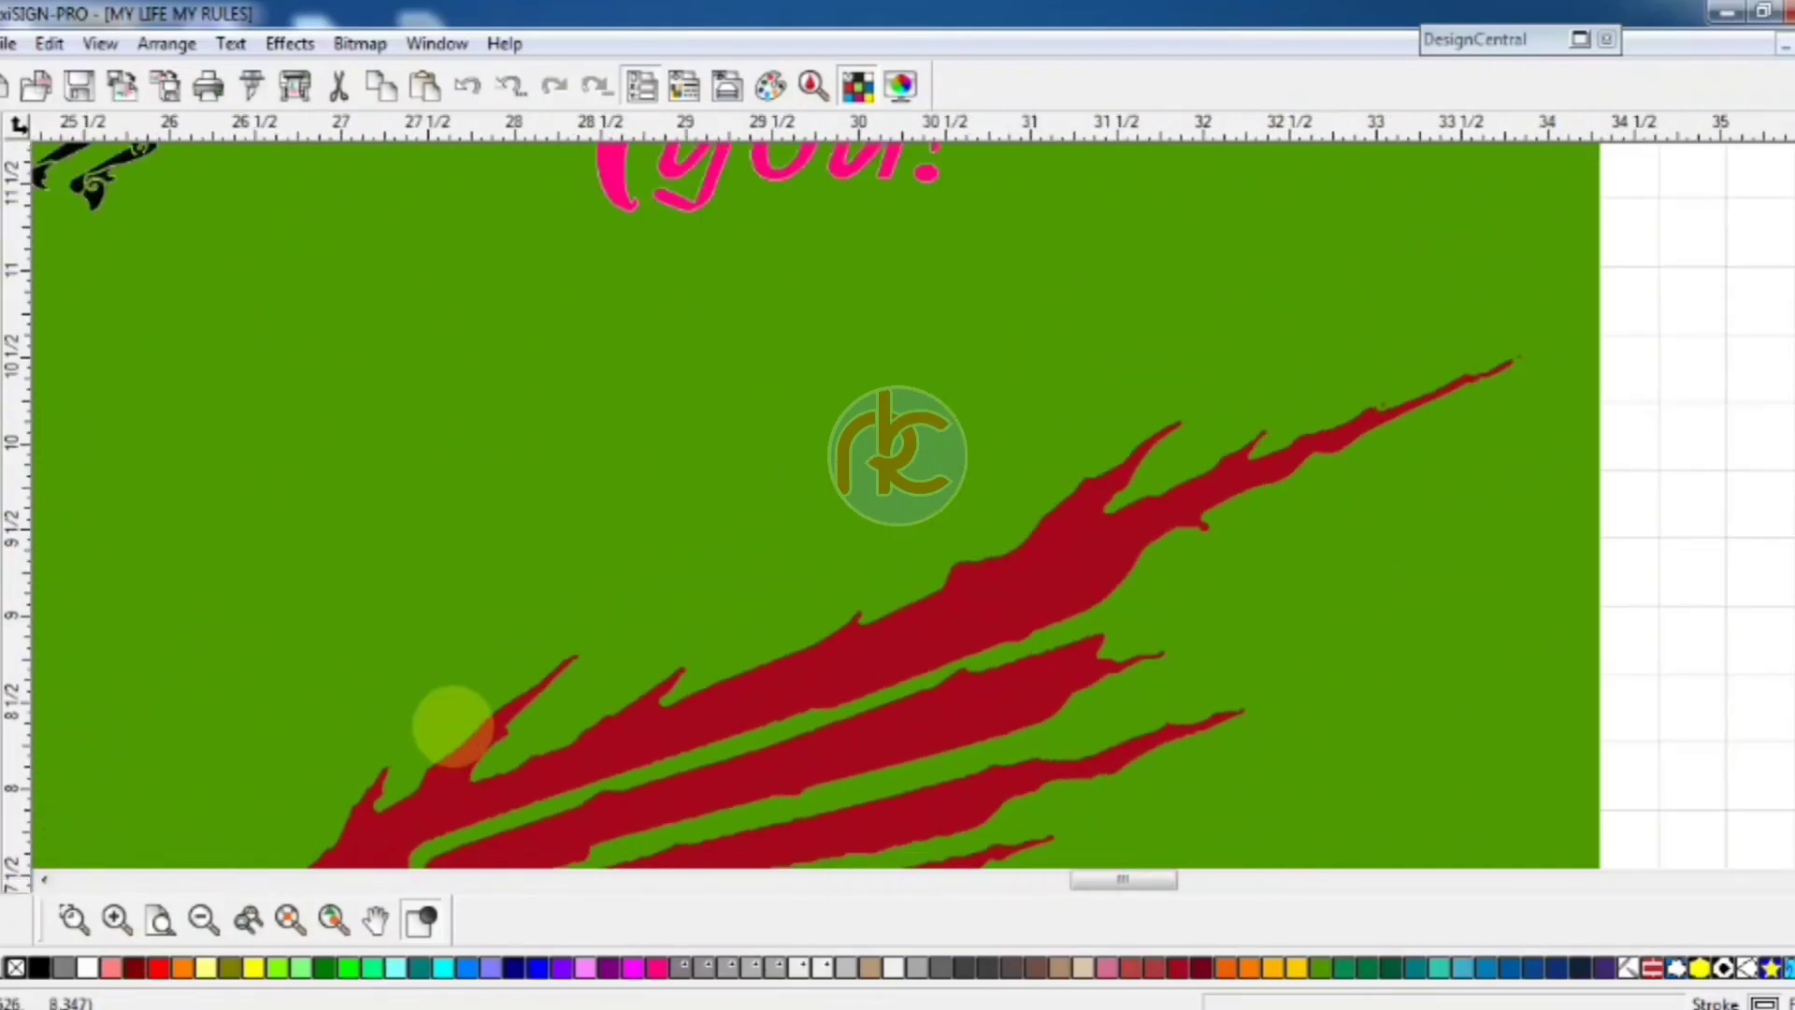
{"action": "scroll", "coordinate": [453, 726], "scroll_direction": "left", "scroll_amount": 3}
{"action": "scroll", "coordinate": [453, 727], "scroll_direction": "down", "scroll_amount": 6}
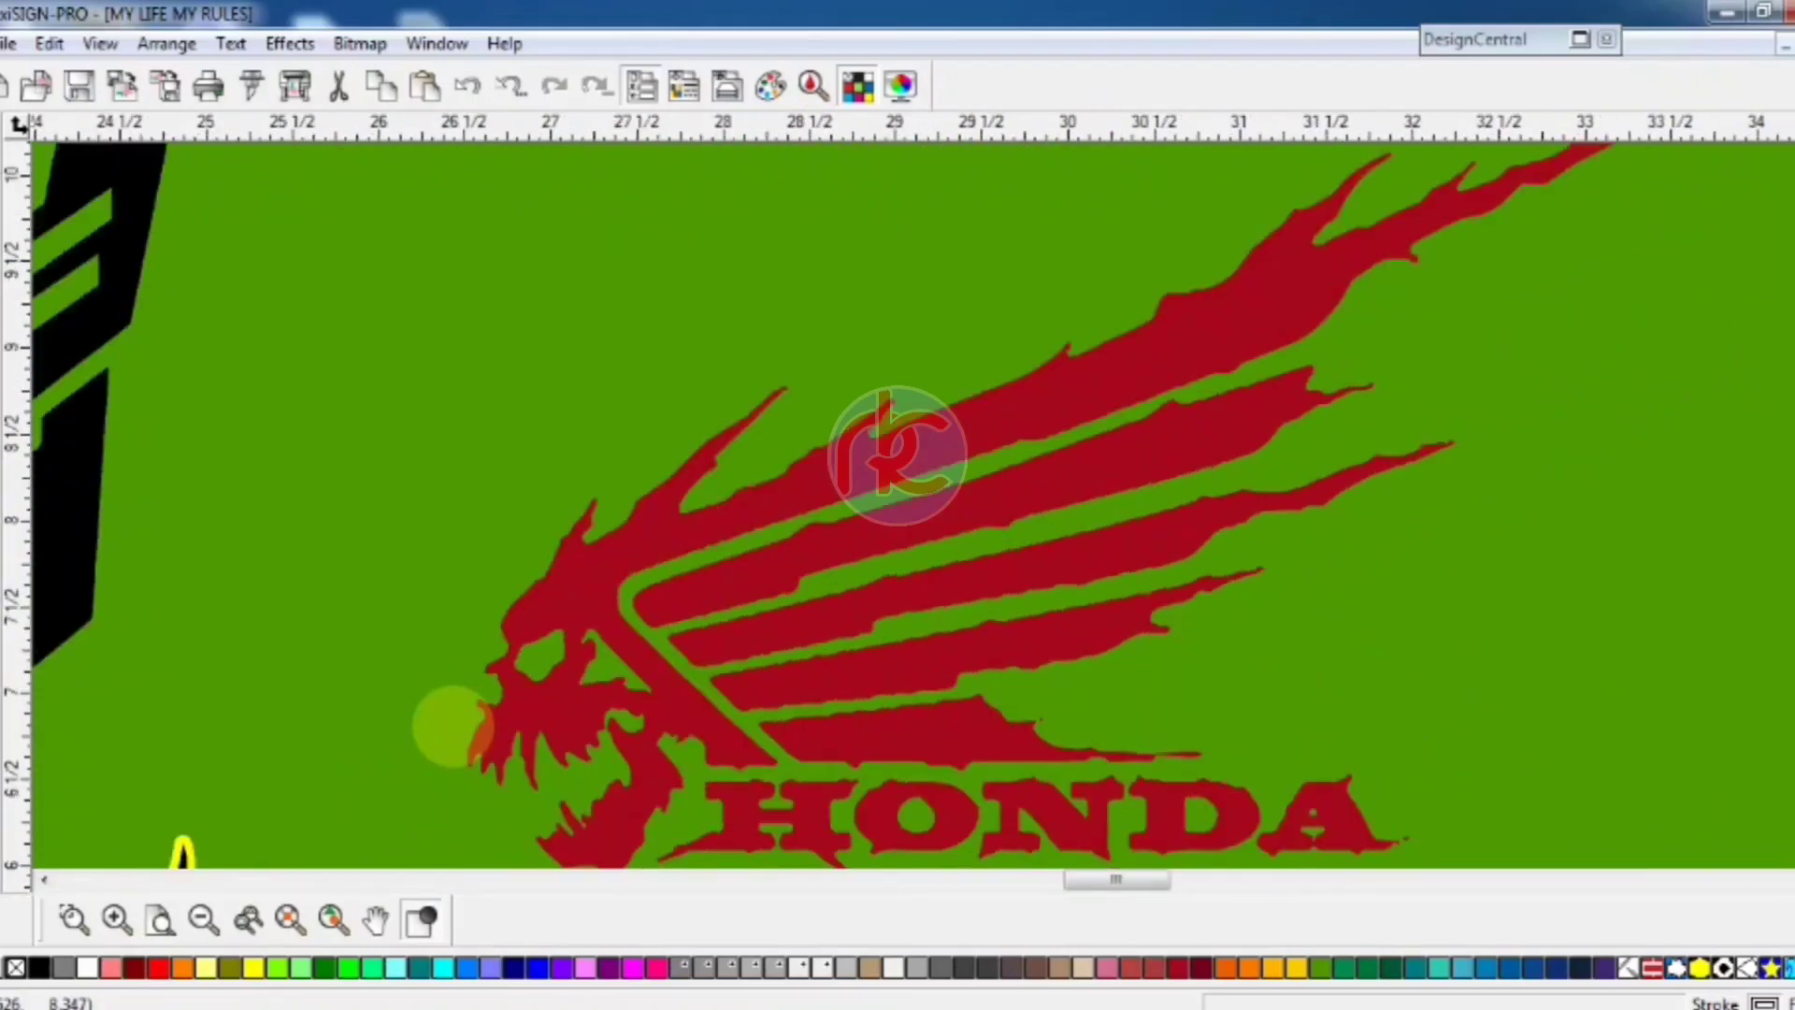
{"action": "scroll", "coordinate": [452, 727], "scroll_direction": "down", "scroll_amount": 1}
{"action": "scroll", "coordinate": [454, 726], "scroll_direction": "left", "scroll_amount": 4}
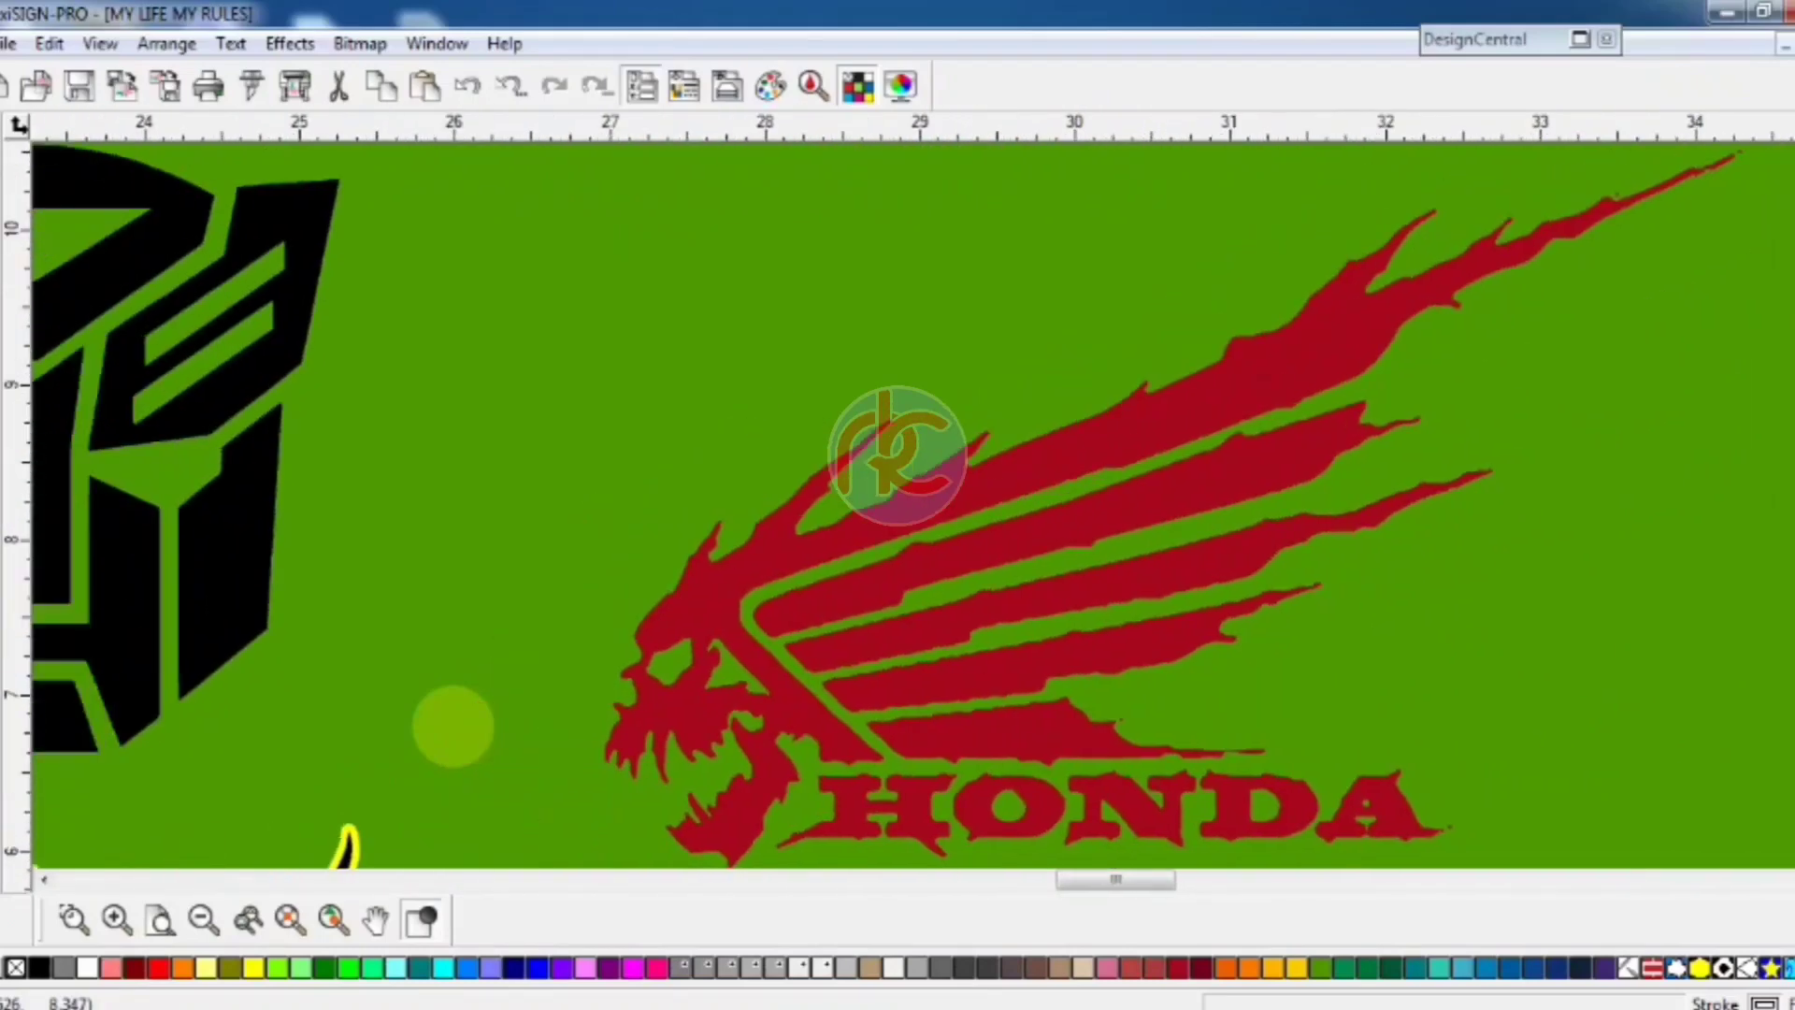
Examine the black robot mask emblem and the red "R sport" design in the same row as the HONDA sticker
{"action": "scroll", "coordinate": [454, 726], "scroll_direction": "left", "scroll_amount": 4}
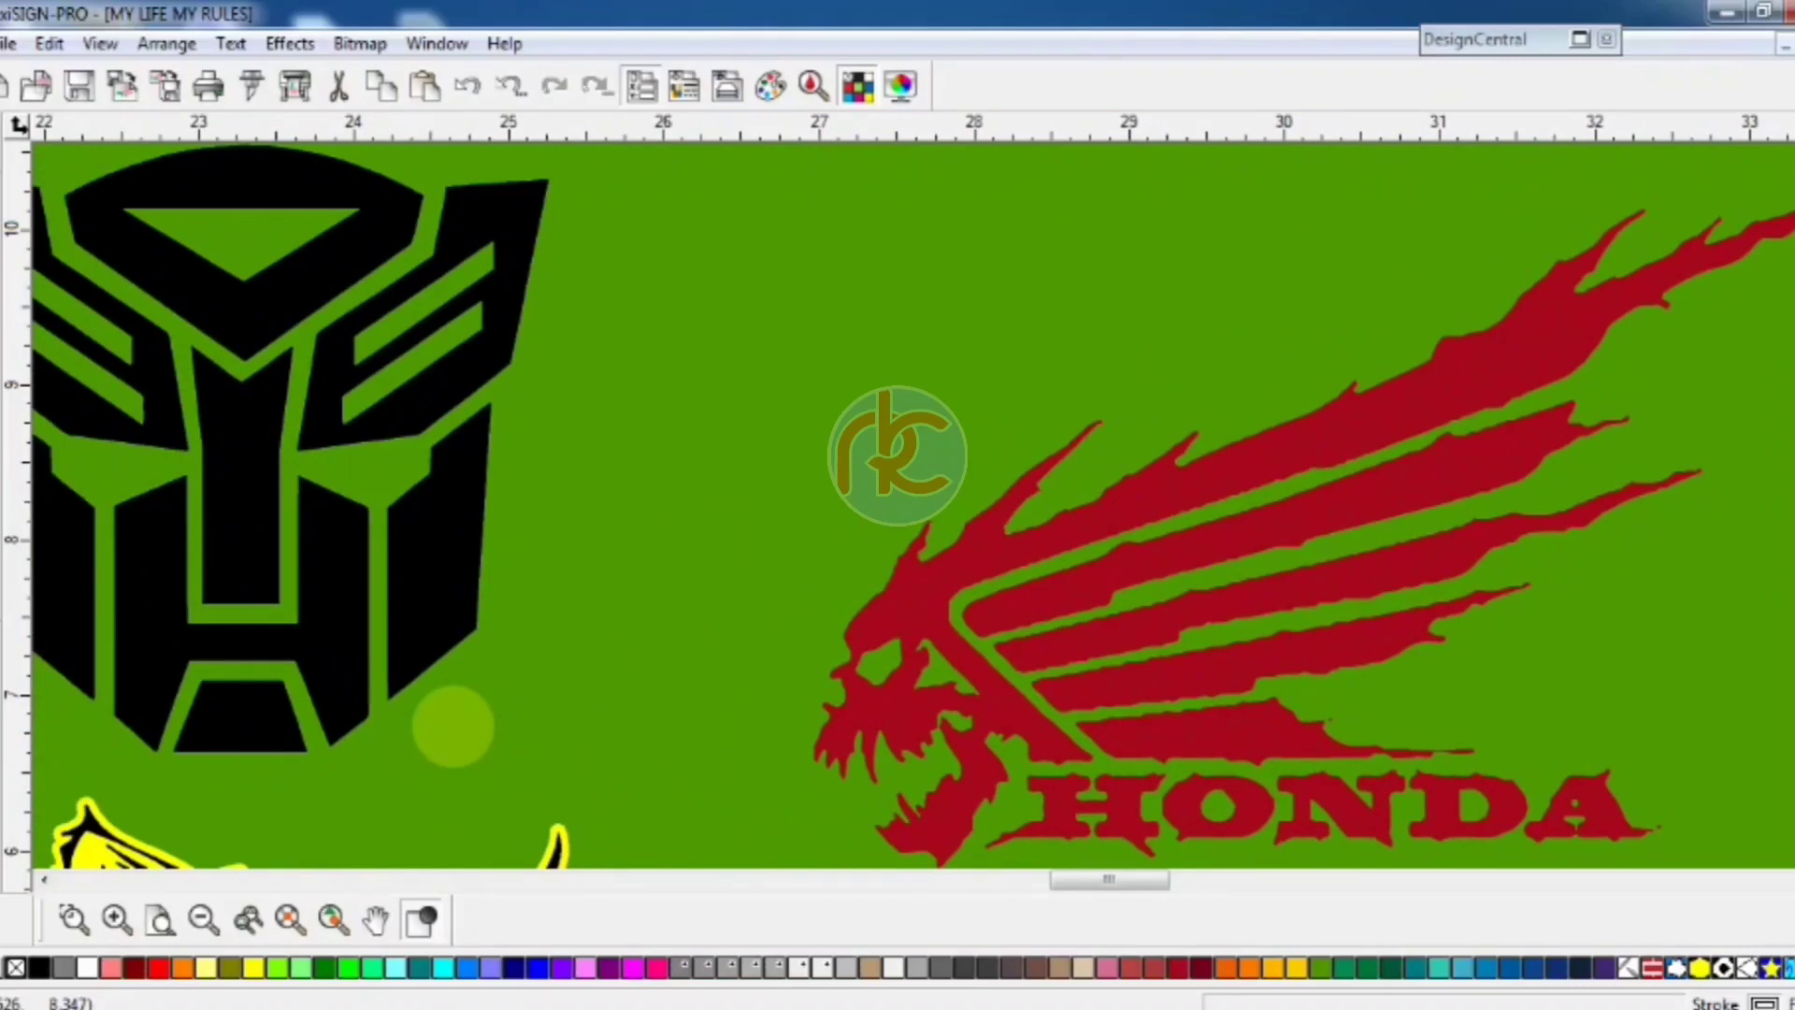
{"action": "scroll", "coordinate": [453, 726], "scroll_direction": "left", "scroll_amount": 9}
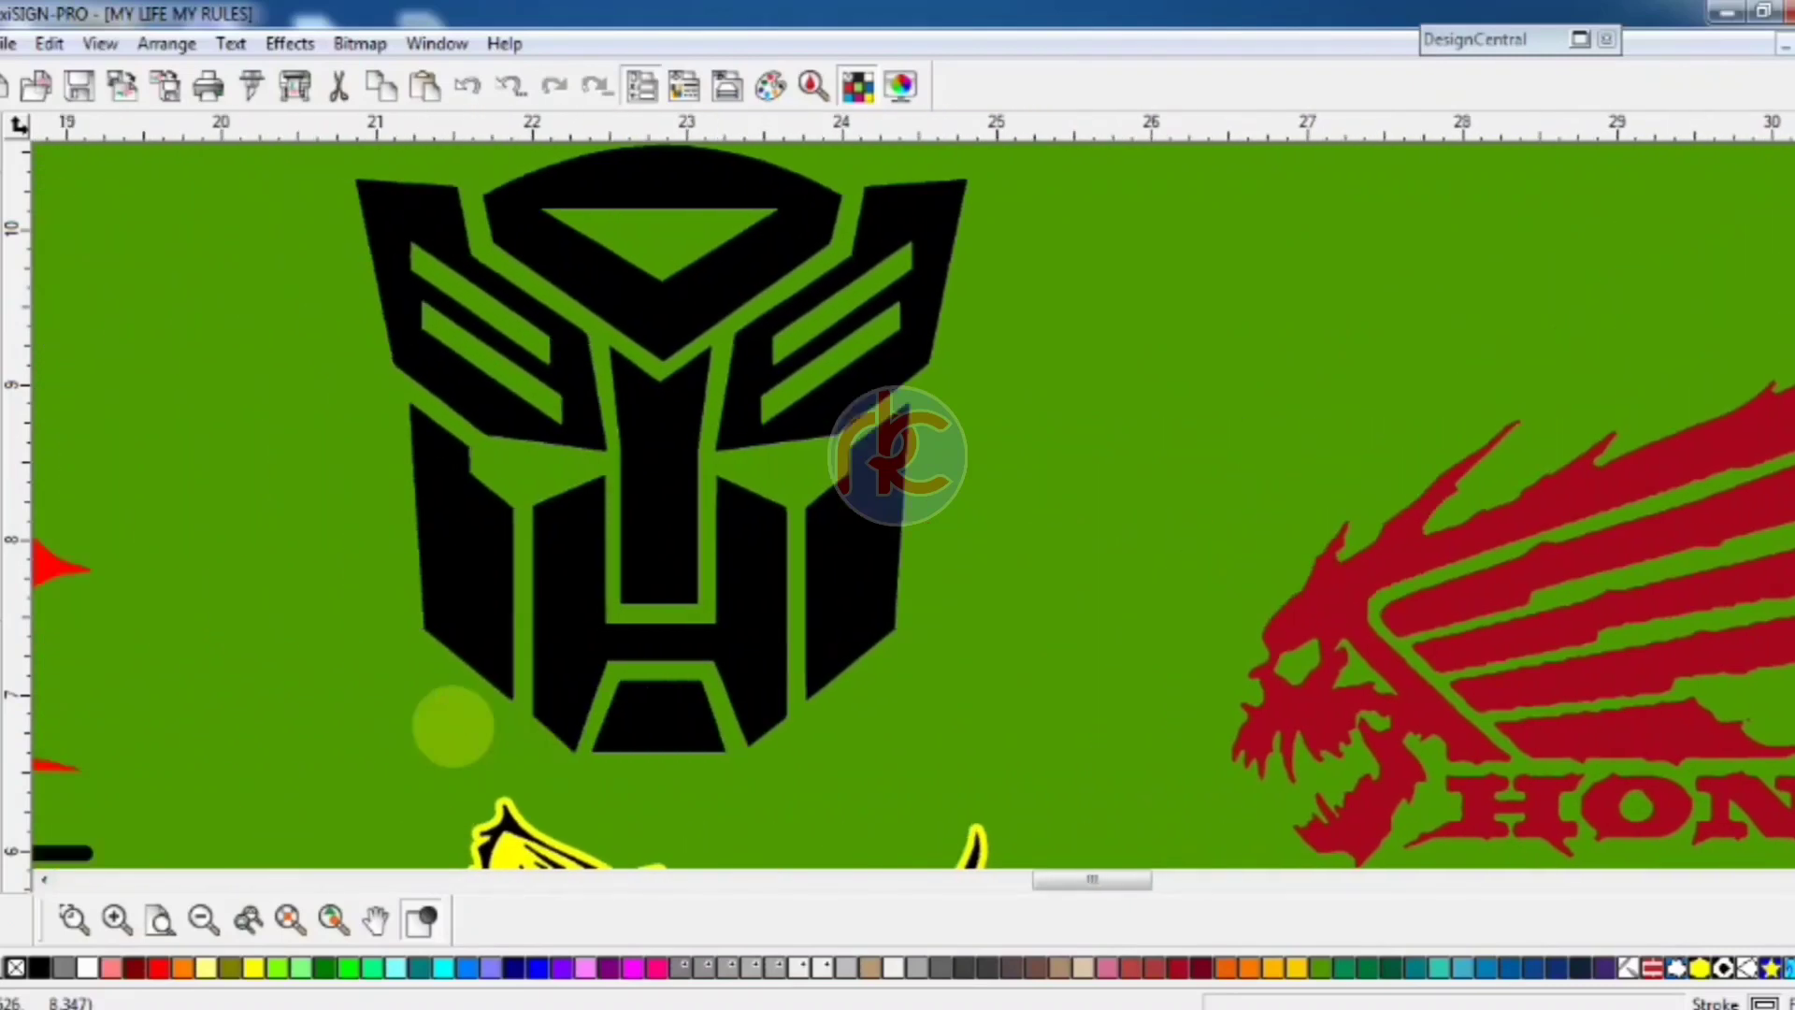
{"action": "scroll", "coordinate": [453, 726], "scroll_direction": "down", "scroll_amount": 1}
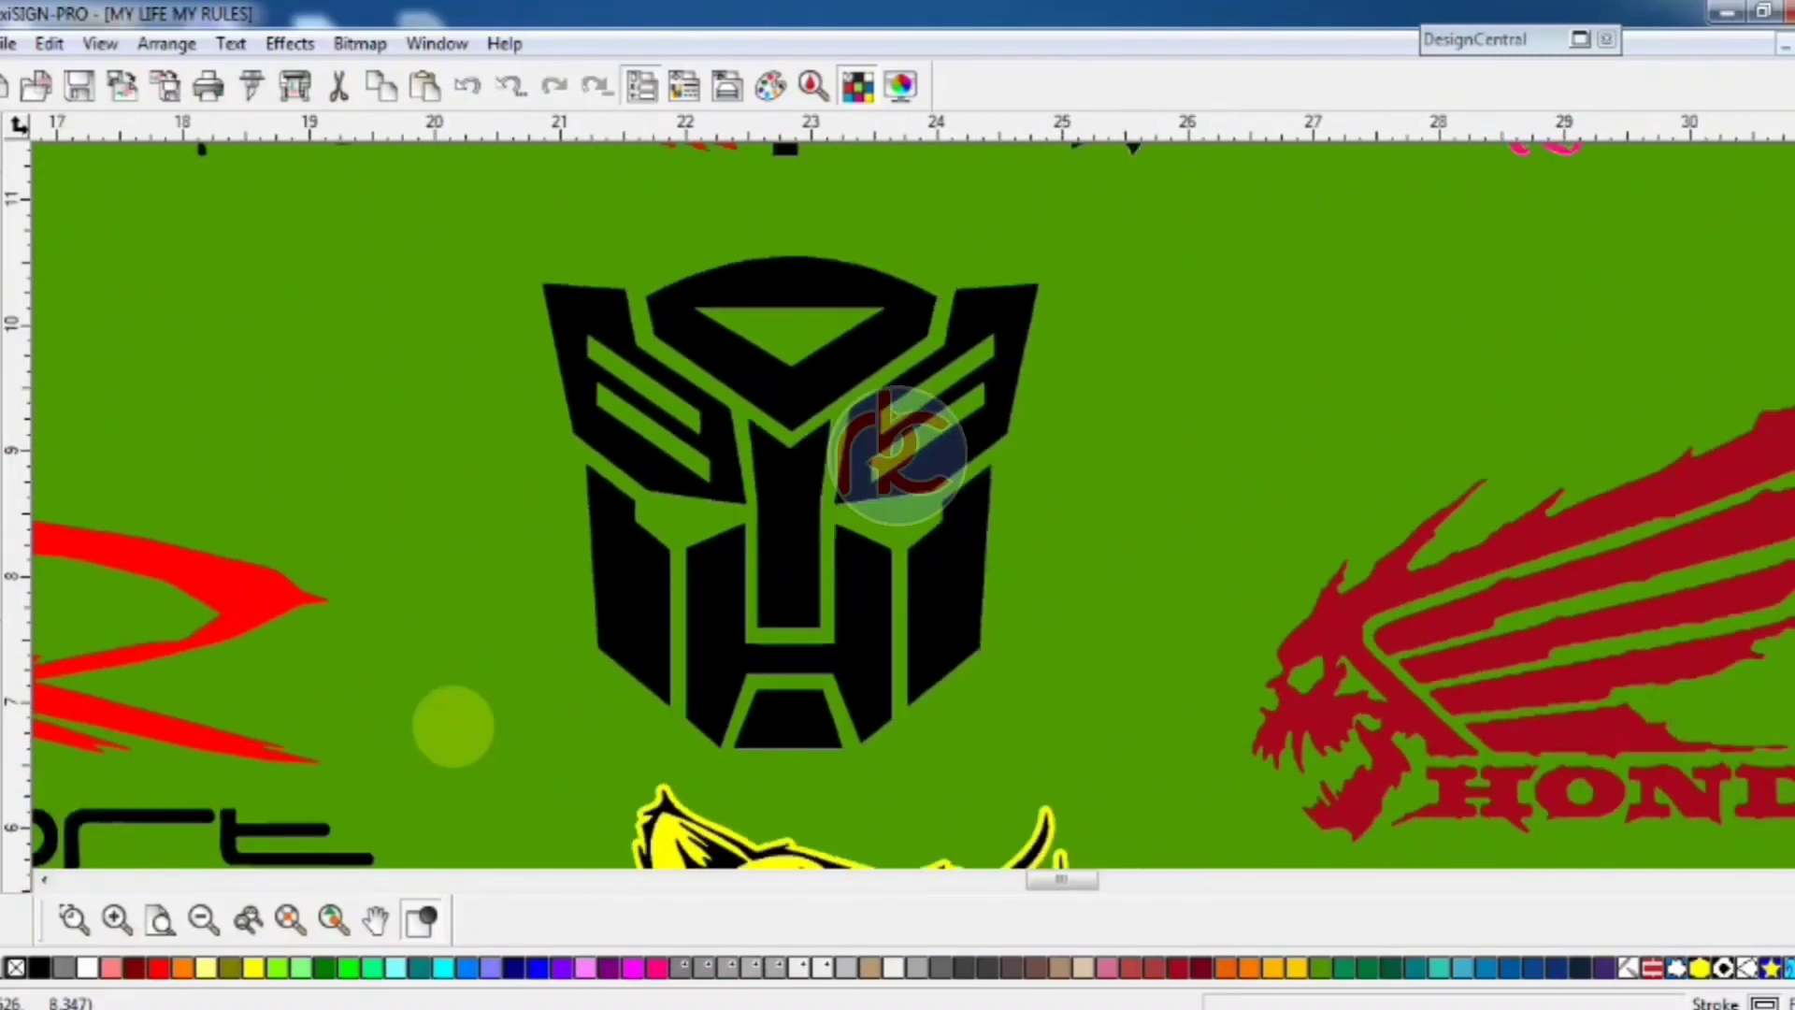
{"action": "scroll", "coordinate": [454, 727], "scroll_direction": "right", "scroll_amount": 6}
{"action": "scroll", "coordinate": [453, 726], "scroll_direction": "left", "scroll_amount": 9}
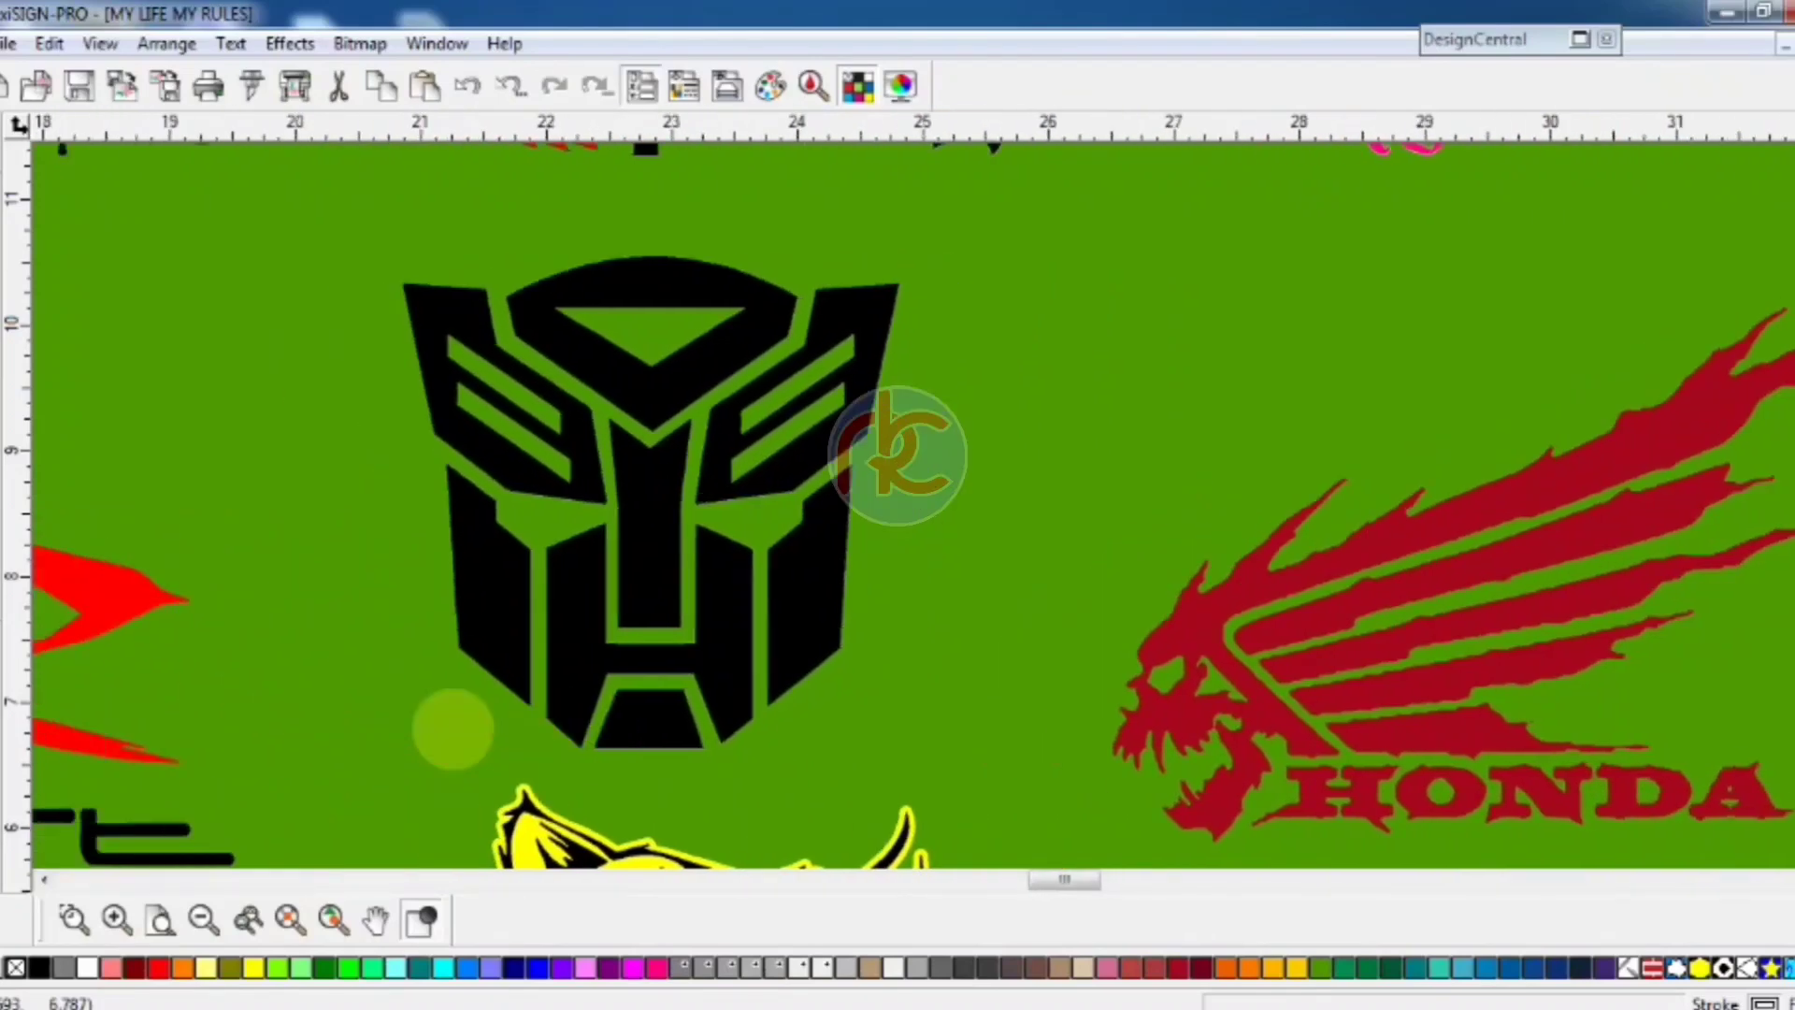
{"action": "scroll", "coordinate": [453, 726], "scroll_direction": "down", "scroll_amount": 2}
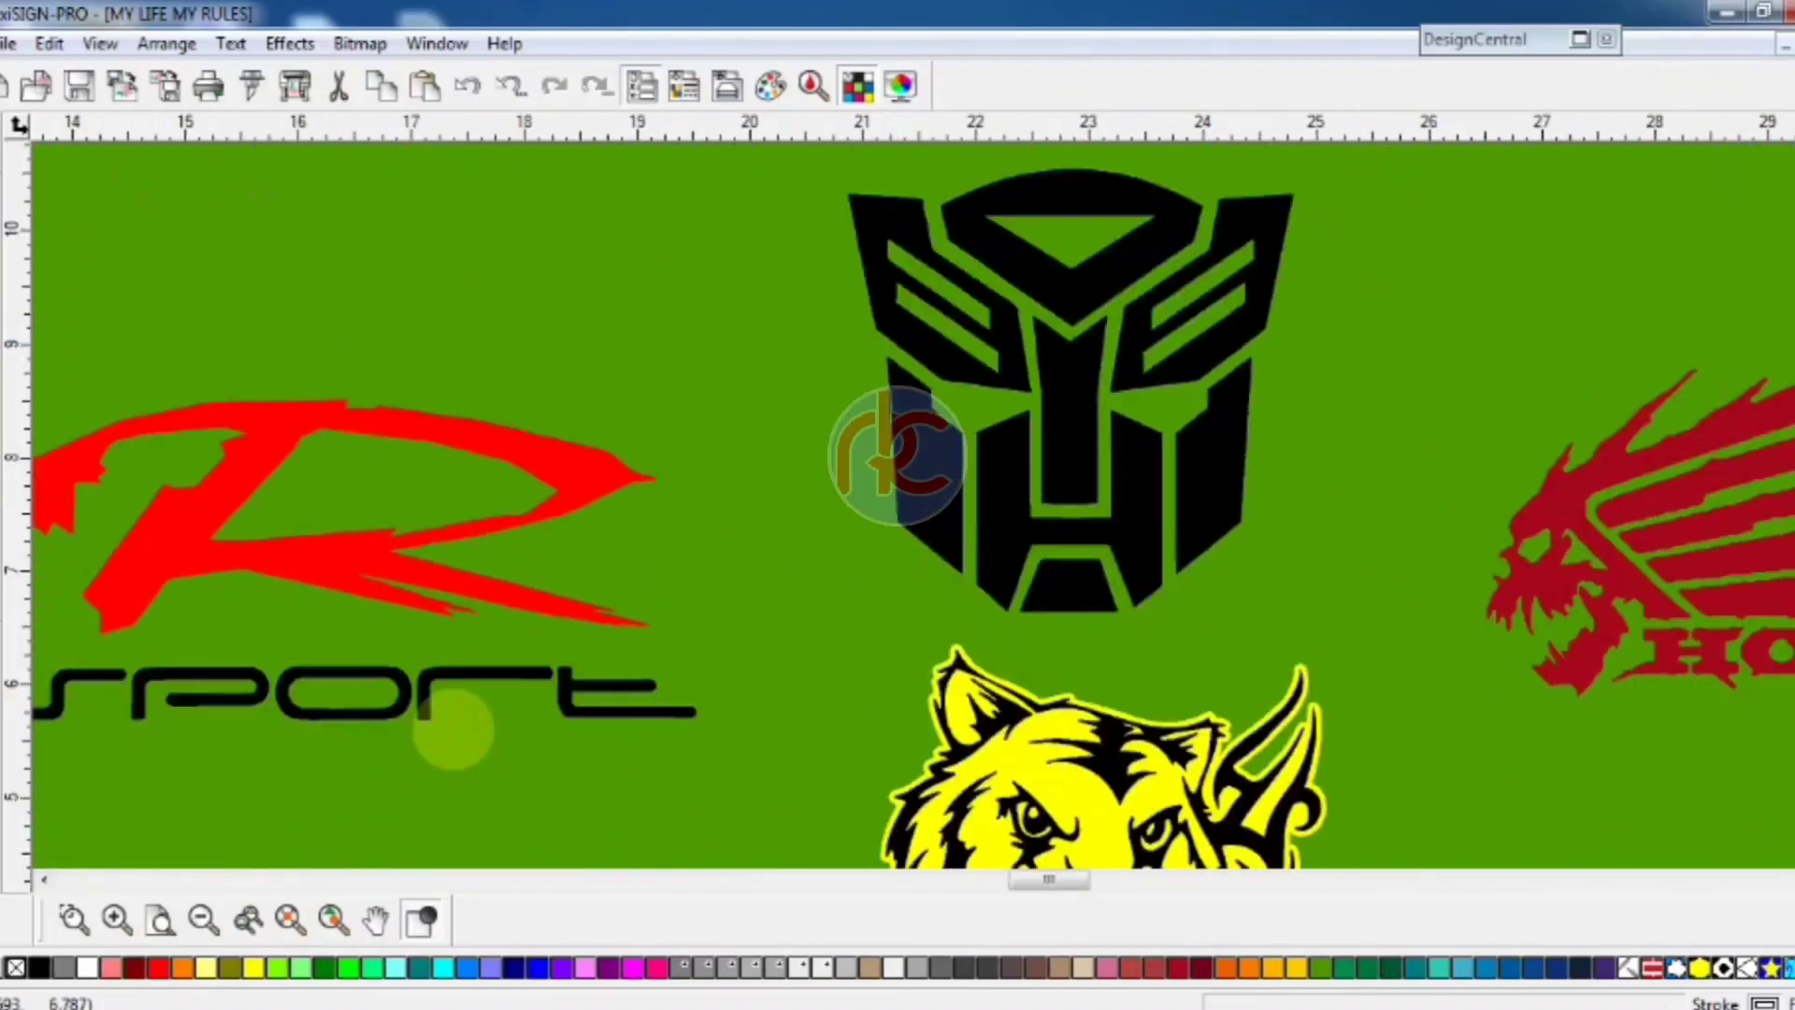
{"action": "scroll", "coordinate": [453, 729], "scroll_direction": "left", "scroll_amount": 6}
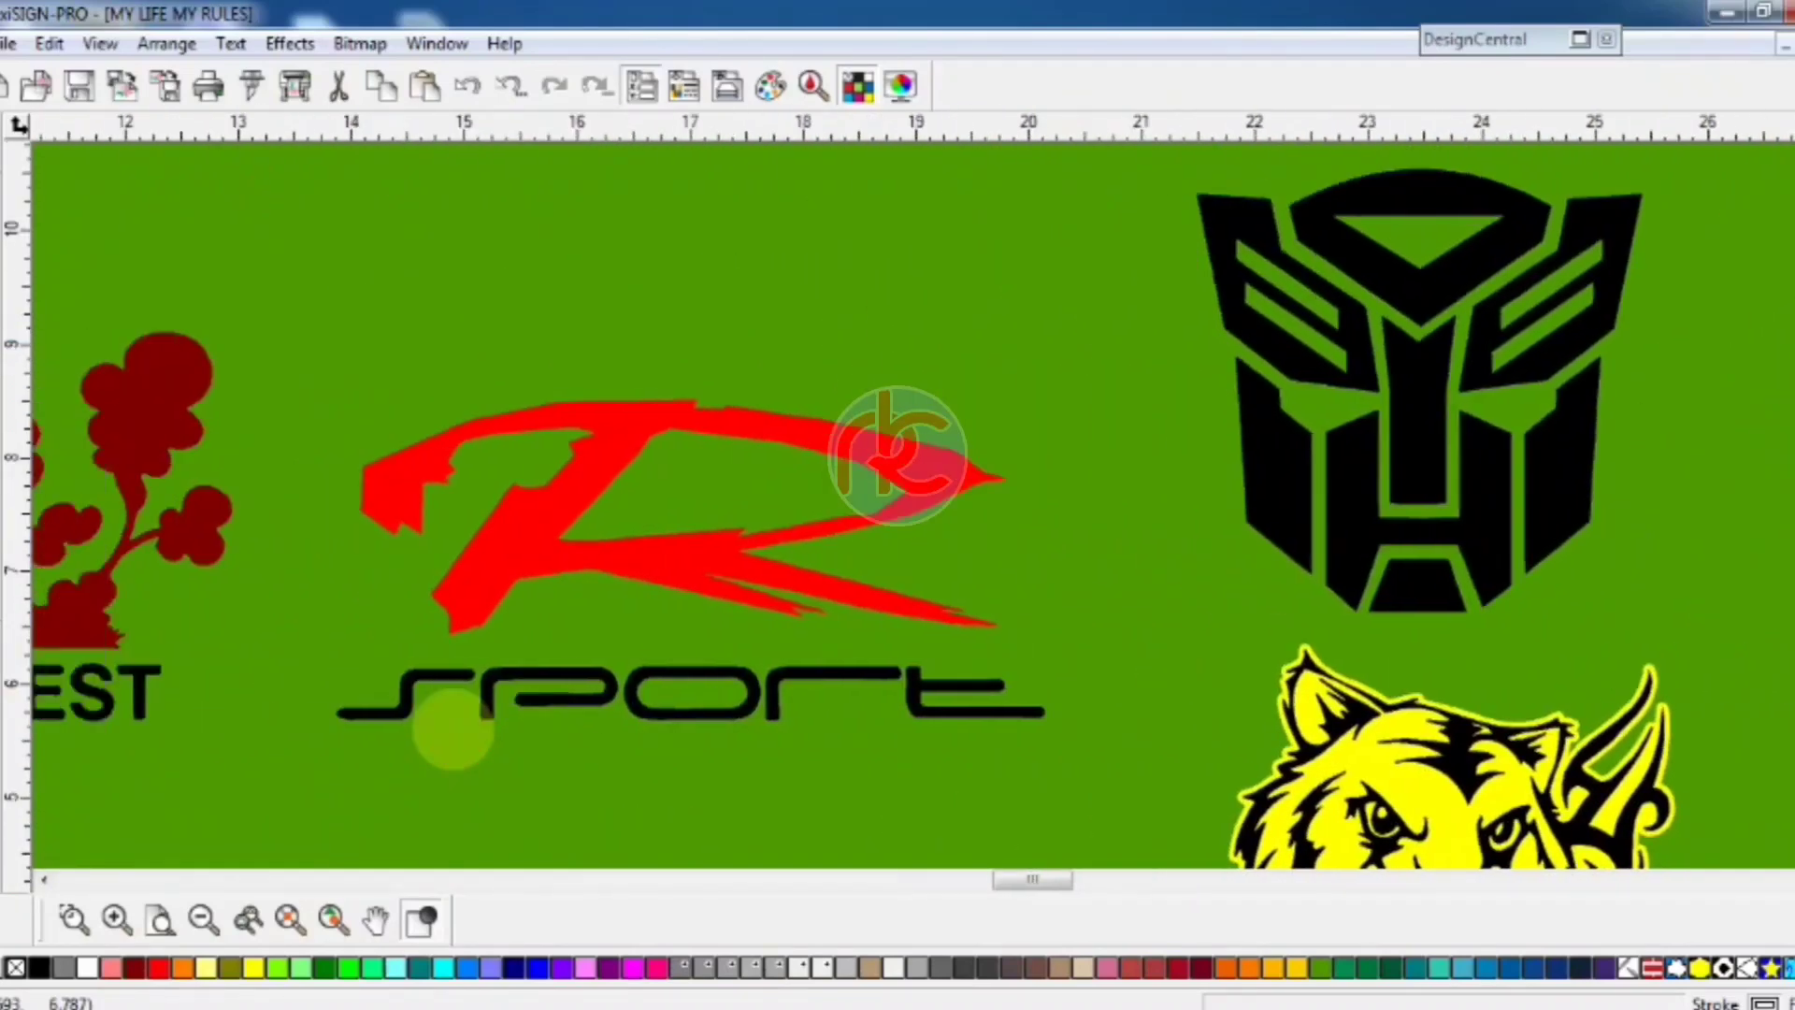
{"action": "scroll", "coordinate": [453, 732], "scroll_direction": "left", "scroll_amount": 6}
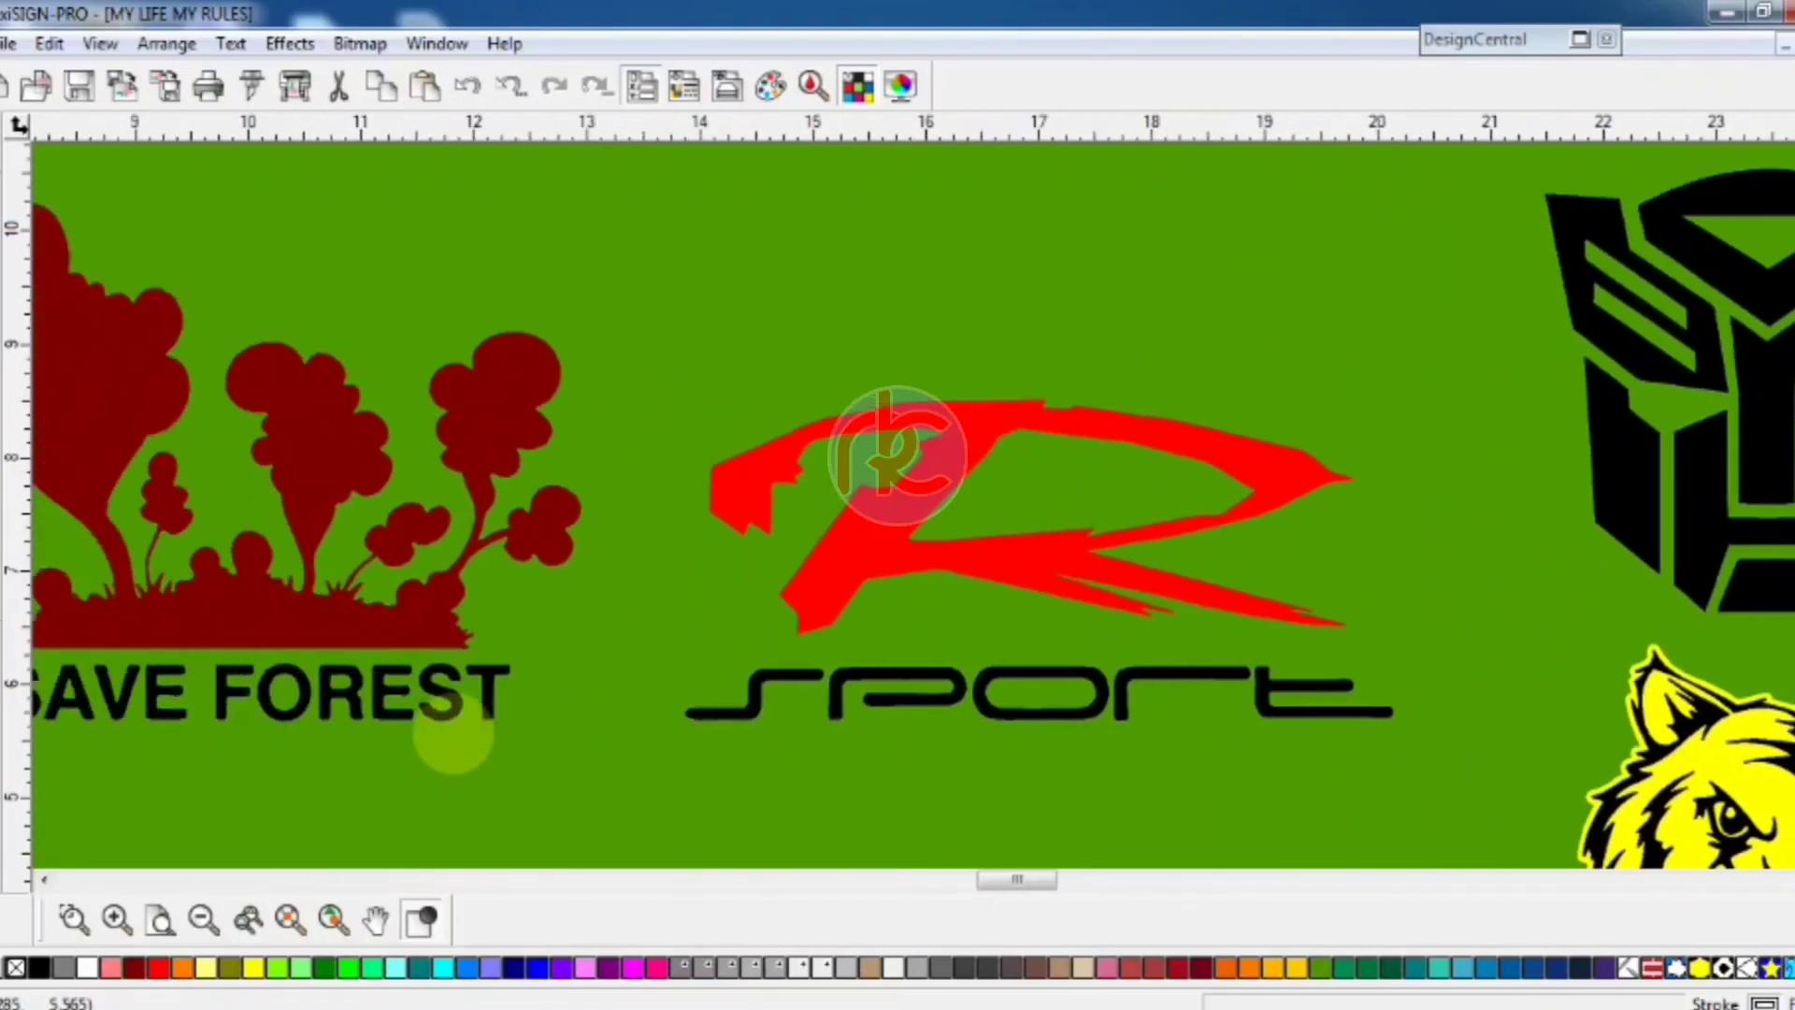
Examine the dark red "SAVE FOREST" trees and the black face "SAVE WILD LIFE" design at the start of the row
{"action": "scroll", "coordinate": [453, 732], "scroll_direction": "left", "scroll_amount": 6}
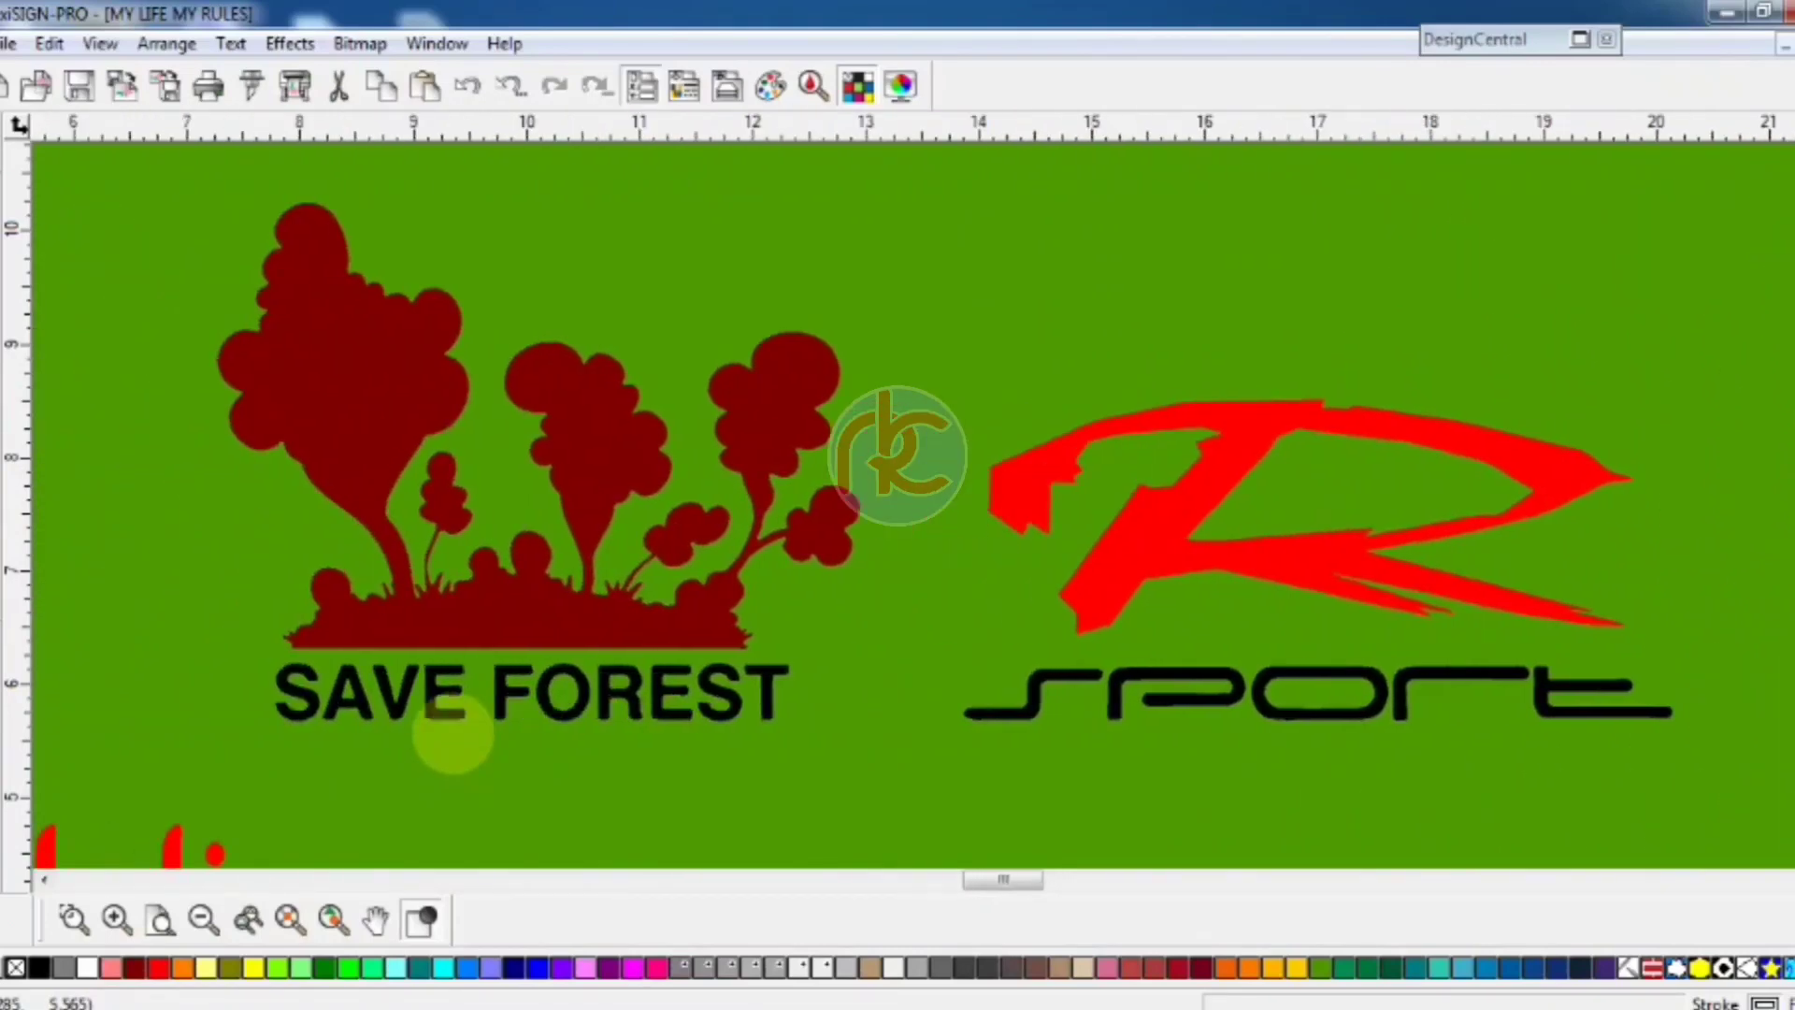
{"action": "scroll", "coordinate": [453, 731], "scroll_direction": "left", "scroll_amount": 6}
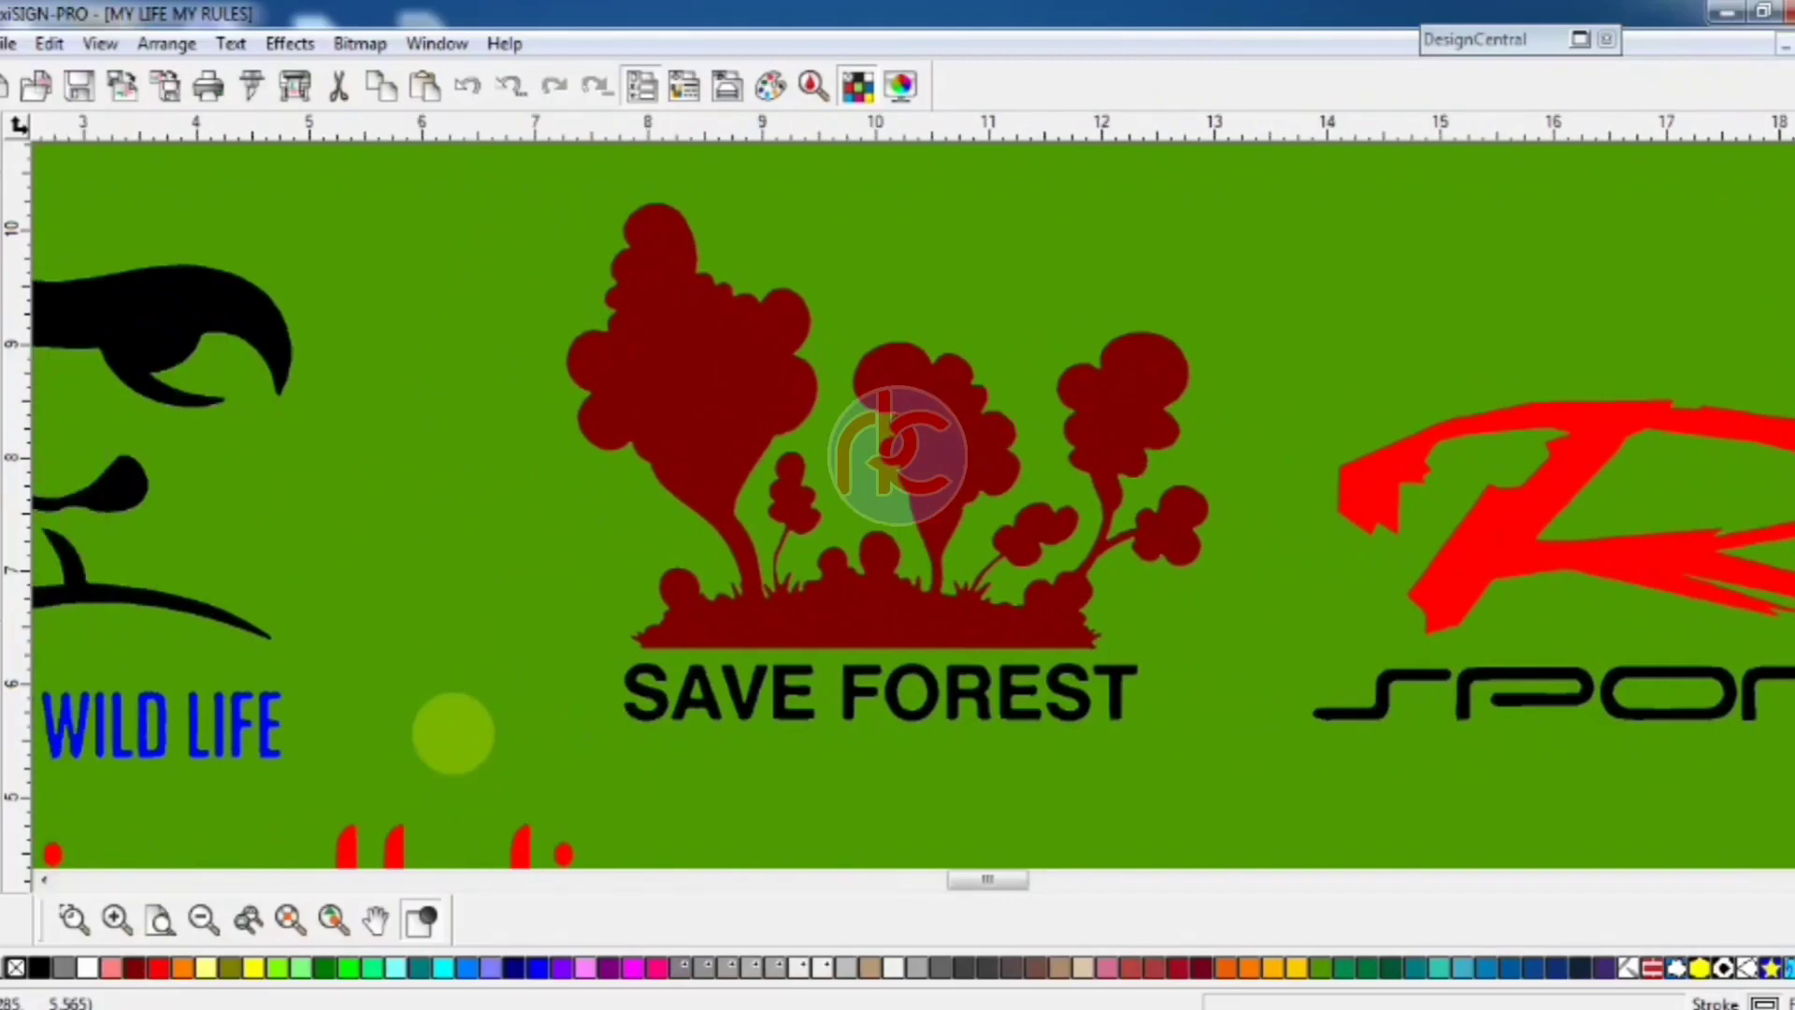
{"action": "scroll", "coordinate": [454, 732], "scroll_direction": "up", "scroll_amount": 1}
{"action": "scroll", "coordinate": [453, 732], "scroll_direction": "down", "scroll_amount": 1}
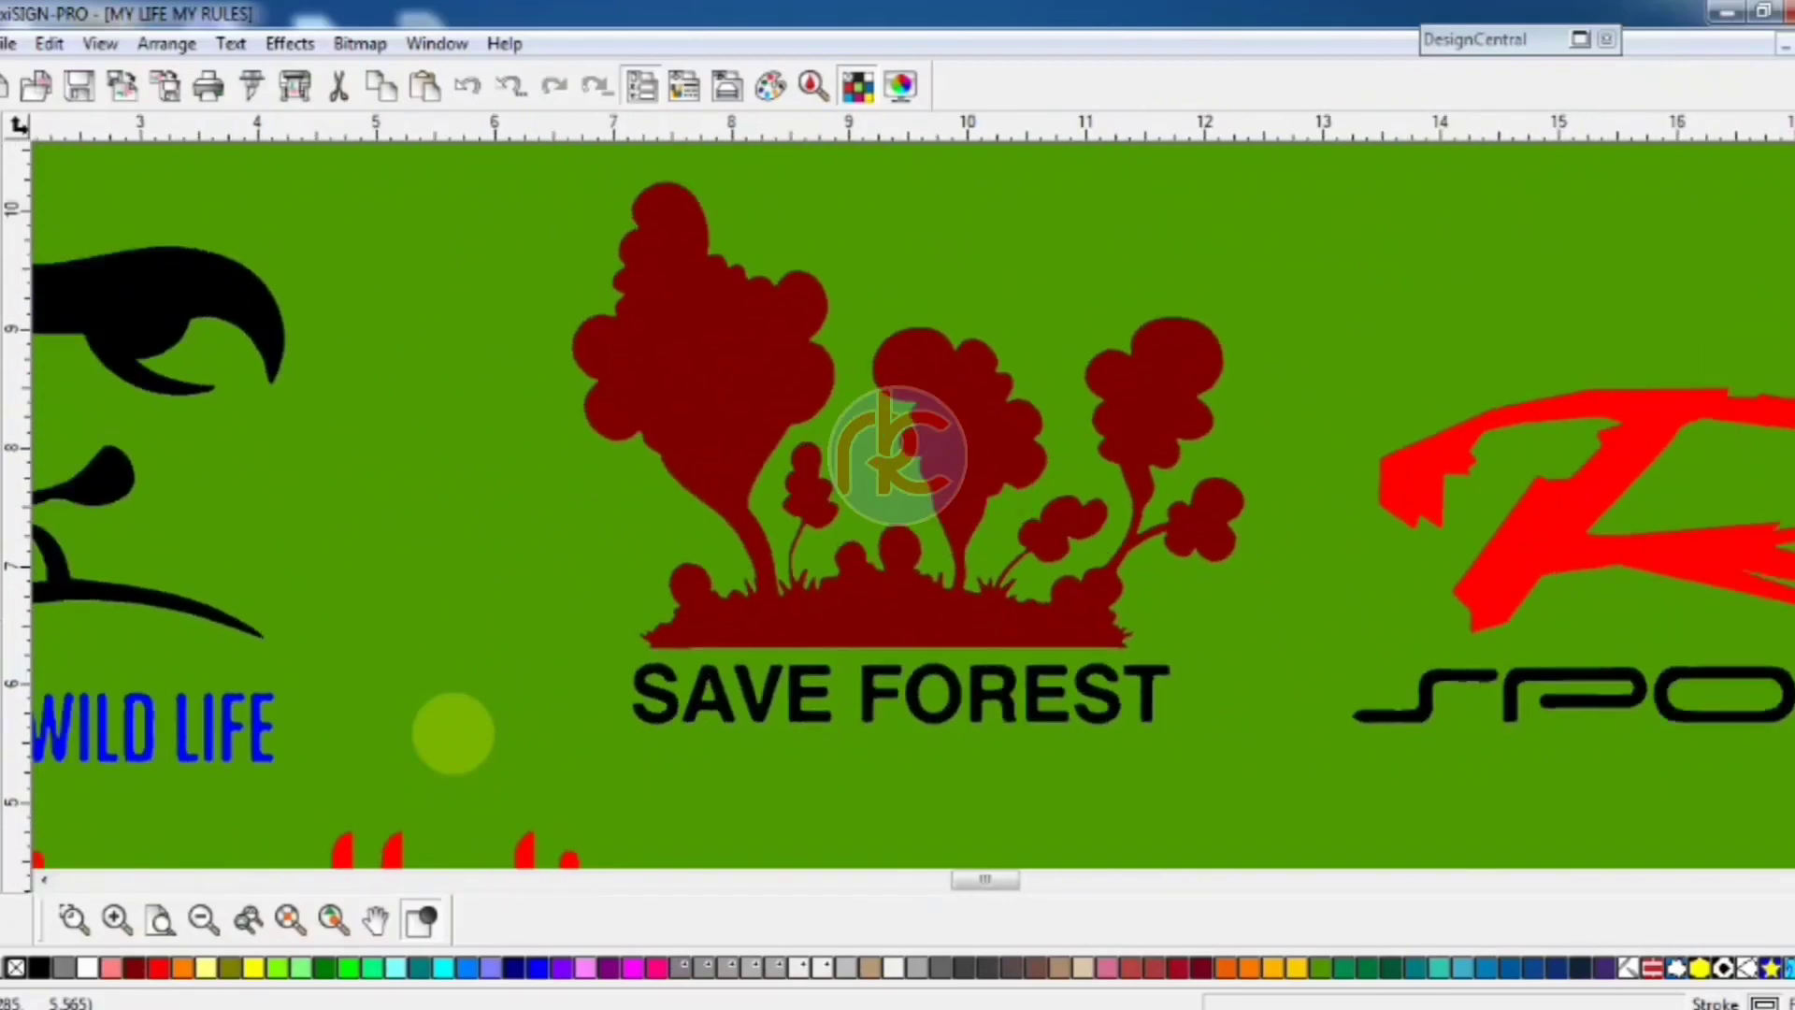
{"action": "scroll", "coordinate": [453, 732], "scroll_direction": "up", "scroll_amount": 1}
{"action": "scroll", "coordinate": [454, 732], "scroll_direction": "down", "scroll_amount": 1}
{"action": "scroll", "coordinate": [453, 732], "scroll_direction": "left", "scroll_amount": 8}
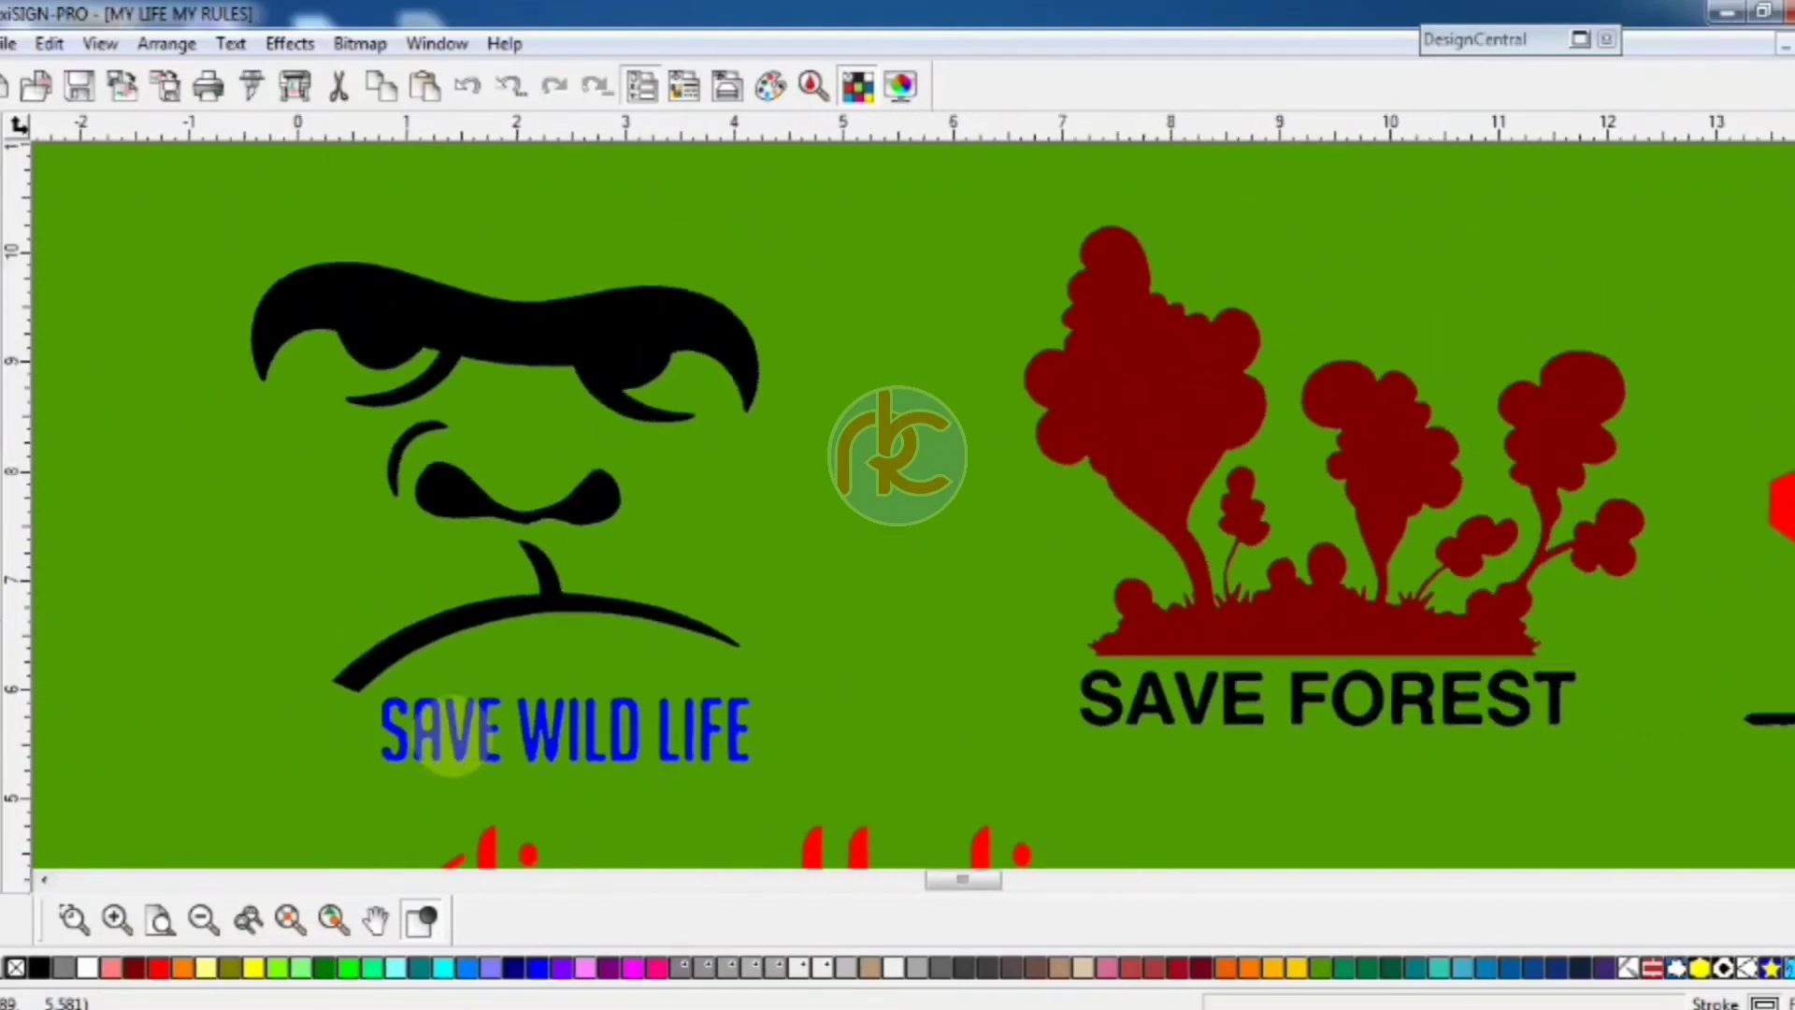
{"action": "scroll", "coordinate": [454, 732], "scroll_direction": "up", "scroll_amount": 1}
{"action": "scroll", "coordinate": [454, 731], "scroll_direction": "down", "scroll_amount": 1}
{"action": "scroll", "coordinate": [453, 731], "scroll_direction": "up", "scroll_amount": 1}
{"action": "scroll", "coordinate": [448, 739], "scroll_direction": "left", "scroll_amount": 2}
{"action": "scroll", "coordinate": [449, 738], "scroll_direction": "left", "scroll_amount": 2}
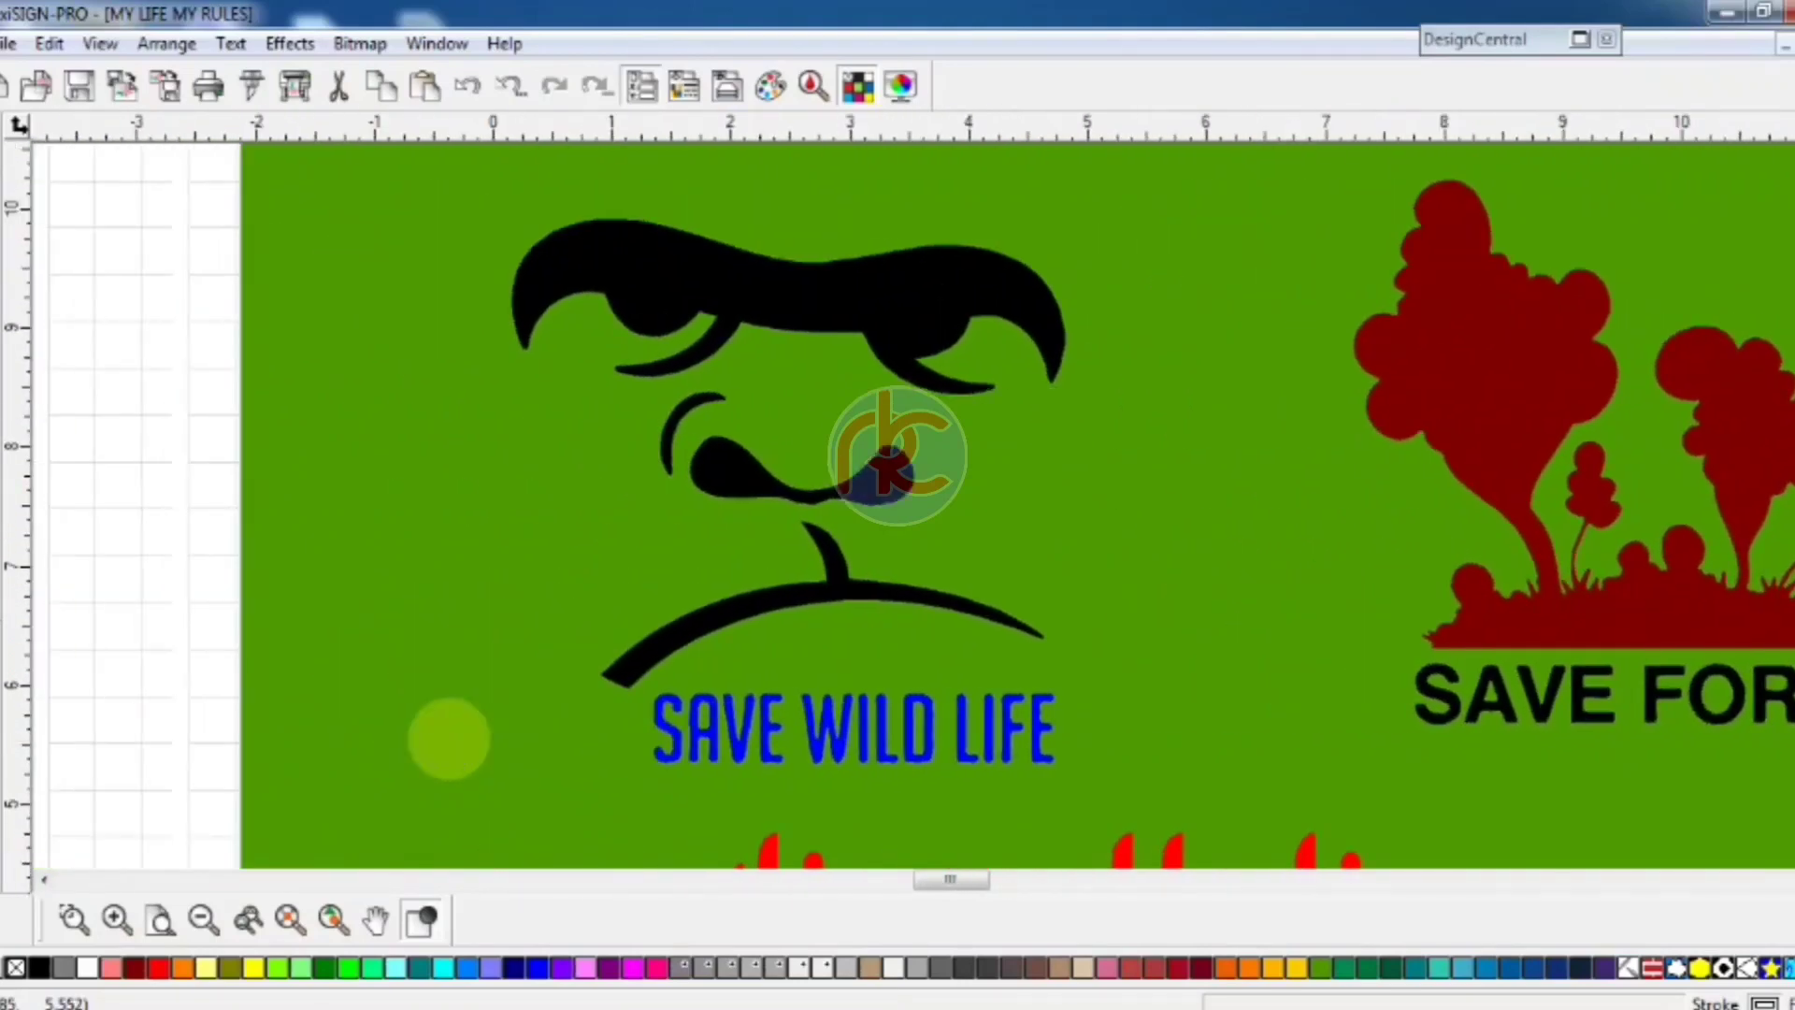
Examine the red "masha allah" lettering below the "SAVE WILD LIFE" design at close range
{"action": "scroll", "coordinate": [448, 734], "scroll_direction": "right", "scroll_amount": 2}
{"action": "scroll", "coordinate": [449, 738], "scroll_direction": "down", "scroll_amount": 5}
{"action": "scroll", "coordinate": [448, 739], "scroll_direction": "down", "scroll_amount": 3}
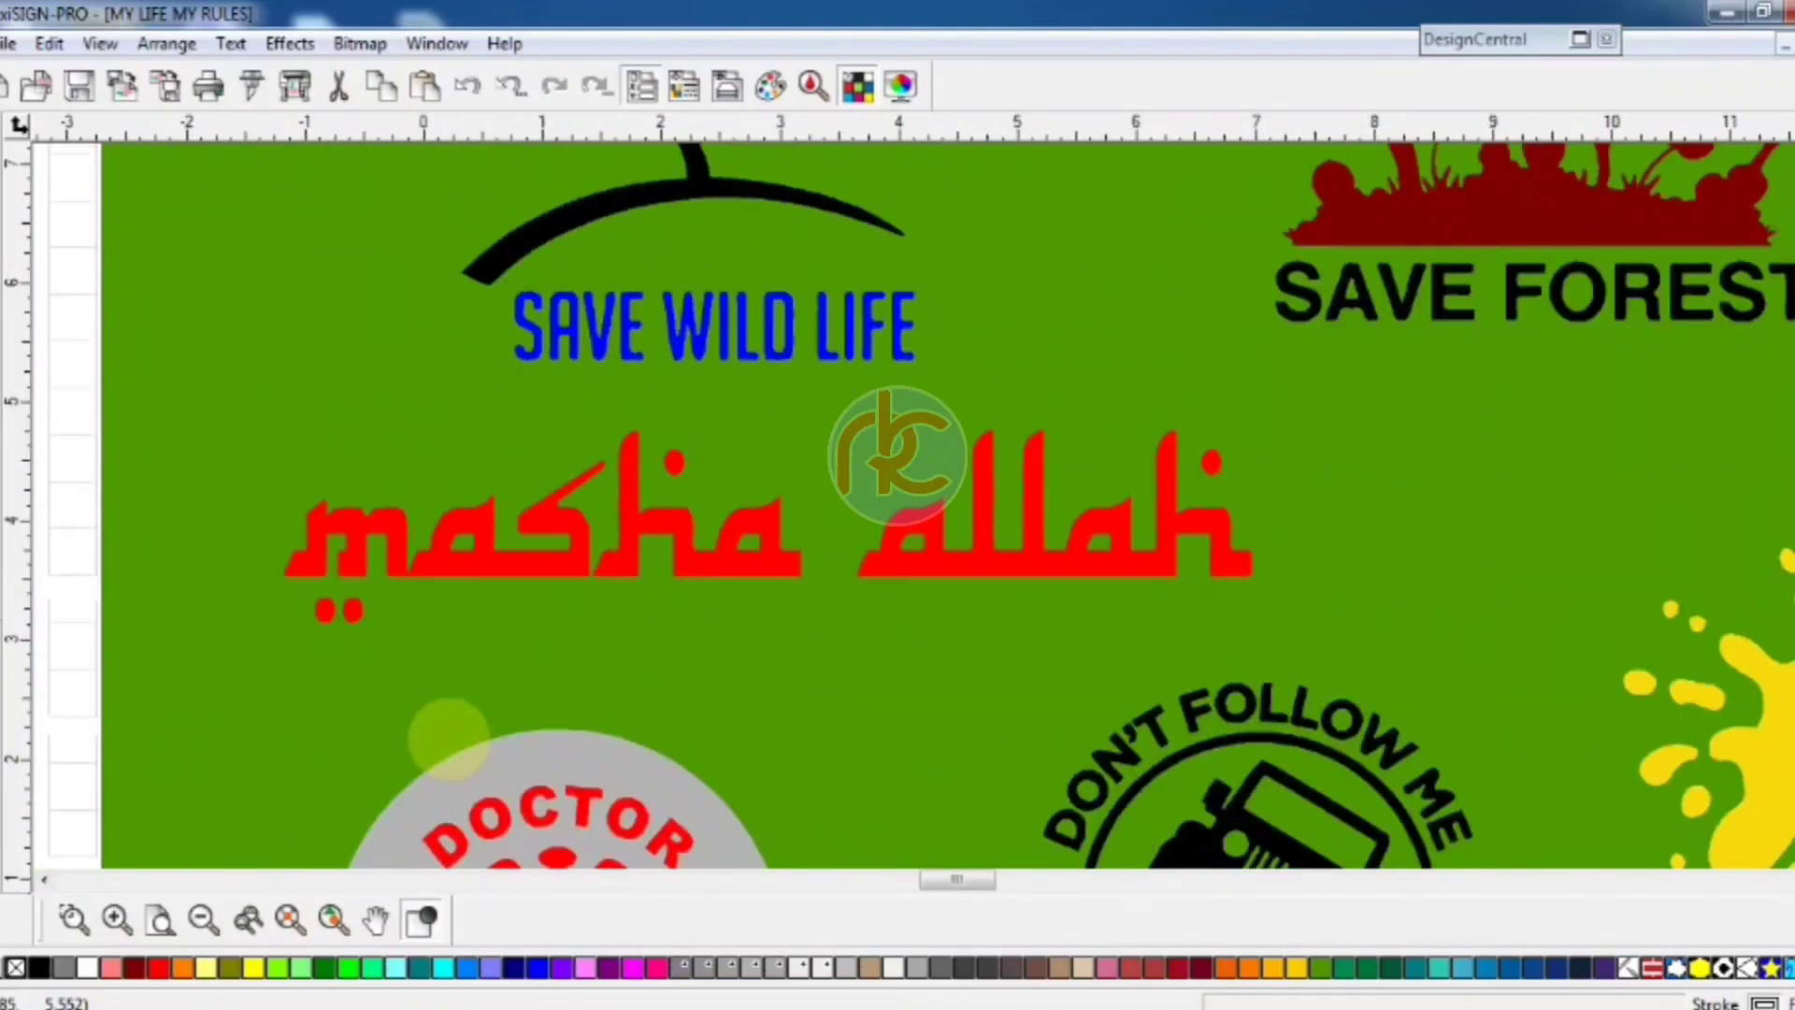
{"action": "scroll", "coordinate": [448, 739], "scroll_direction": "right", "scroll_amount": 1}
{"action": "scroll", "coordinate": [449, 738], "scroll_direction": "up", "scroll_amount": 2}
{"action": "scroll", "coordinate": [448, 738], "scroll_direction": "up", "scroll_amount": 1}
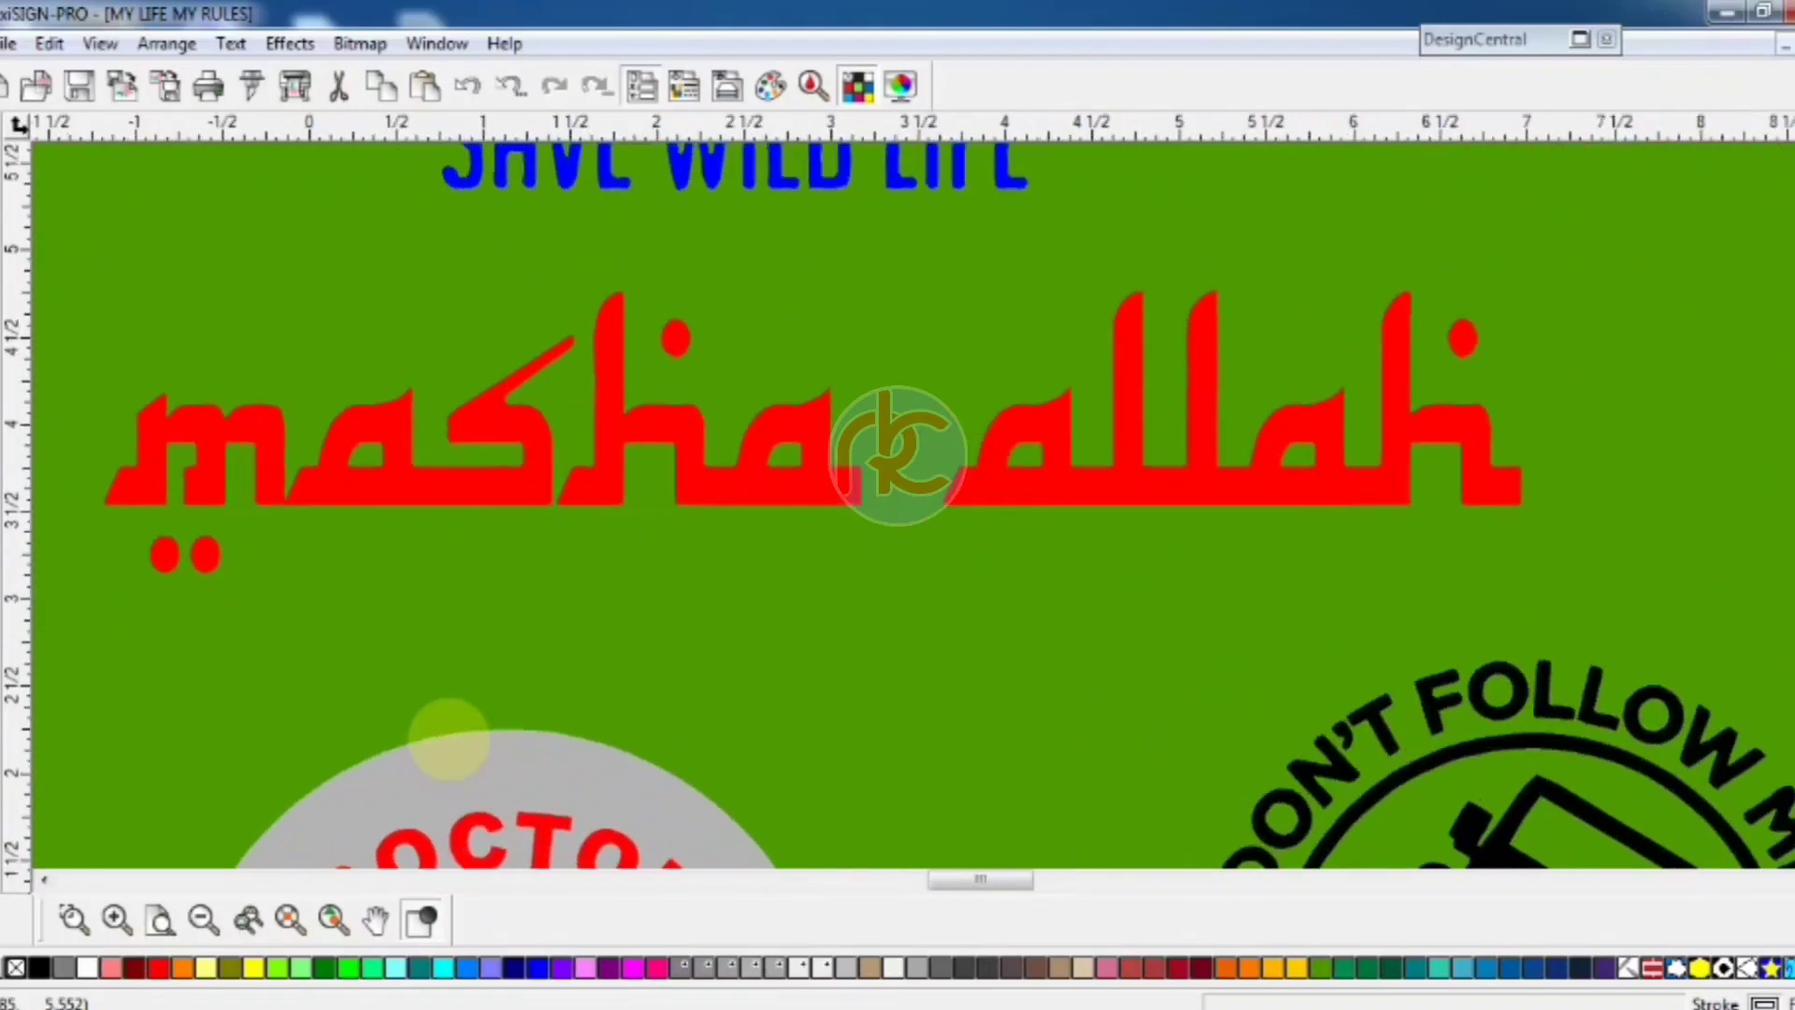
{"action": "scroll", "coordinate": [448, 738], "scroll_direction": "up", "scroll_amount": 1}
{"action": "scroll", "coordinate": [448, 738], "scroll_direction": "down", "scroll_amount": 2}
{"action": "scroll", "coordinate": [449, 738], "scroll_direction": "down", "scroll_amount": 1}
{"action": "scroll", "coordinate": [449, 739], "scroll_direction": "right", "scroll_amount": 3}
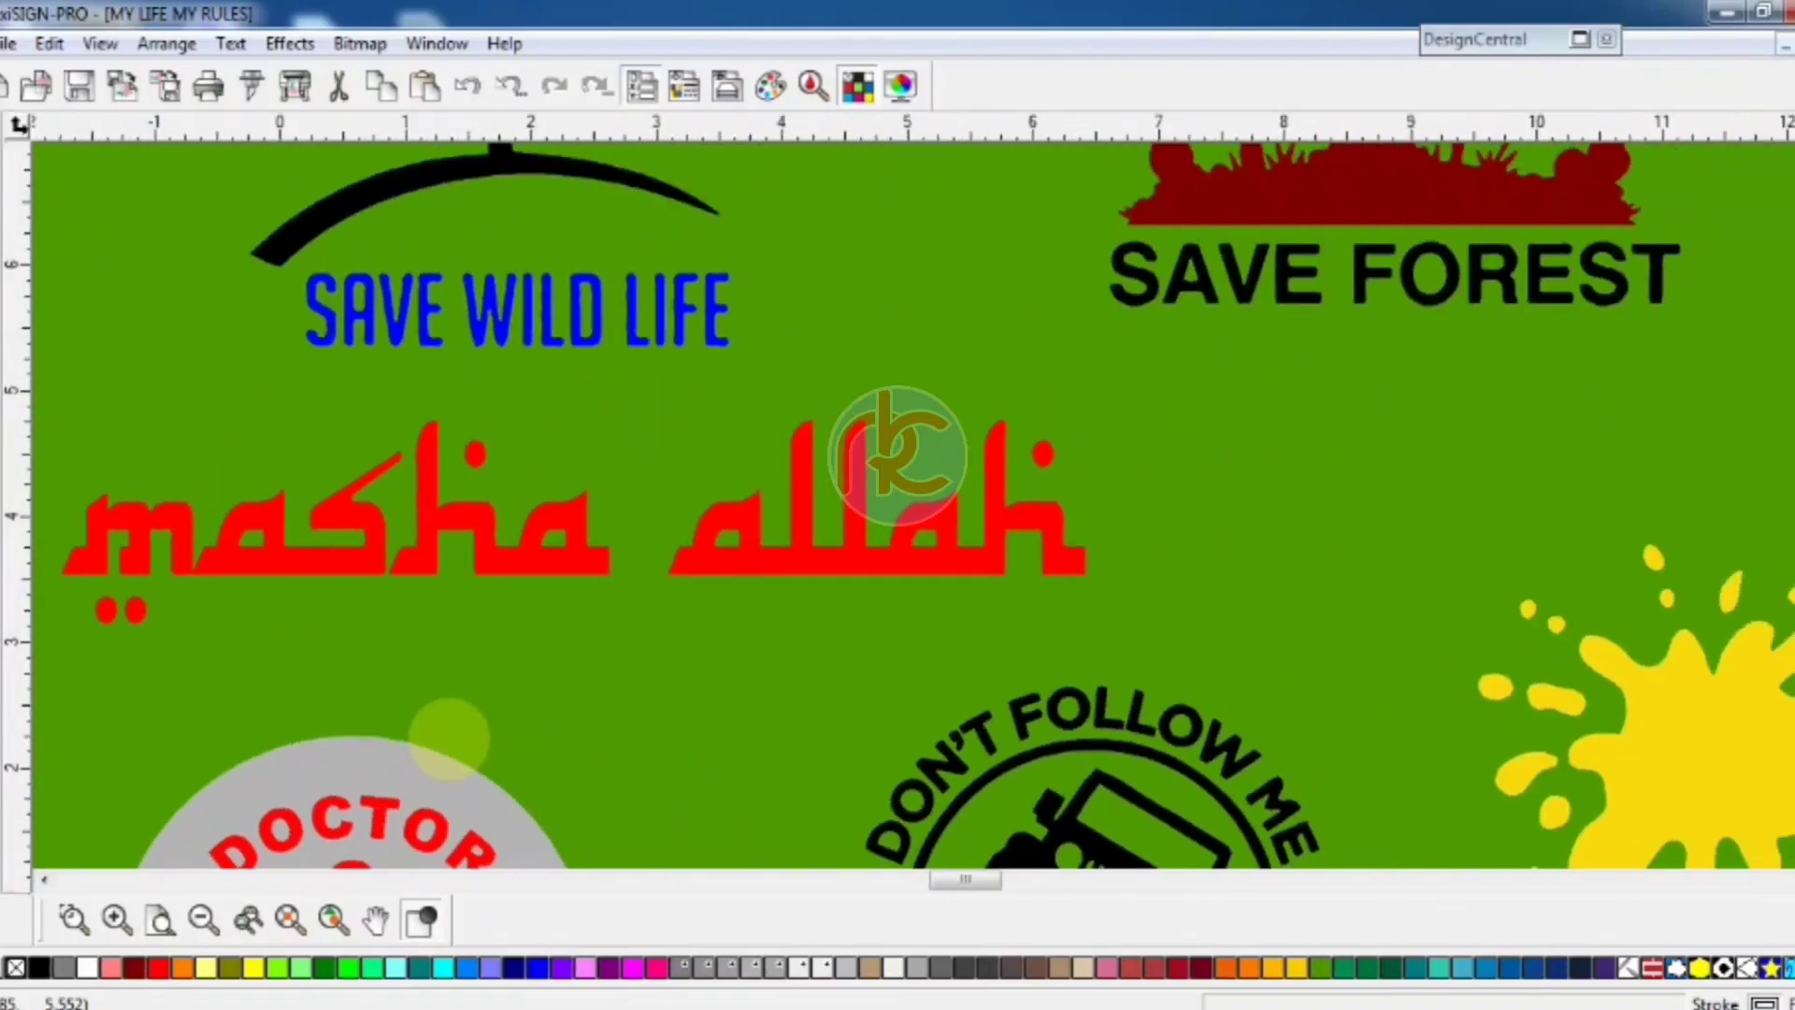
Examine the grey and red "DOCTOR" emblem, the "DON'T FOLLOW ME" jeep emblem and the yellow paint splatter
{"action": "scroll", "coordinate": [449, 739], "scroll_direction": "right", "scroll_amount": 2}
{"action": "scroll", "coordinate": [449, 739], "scroll_direction": "down", "scroll_amount": 4}
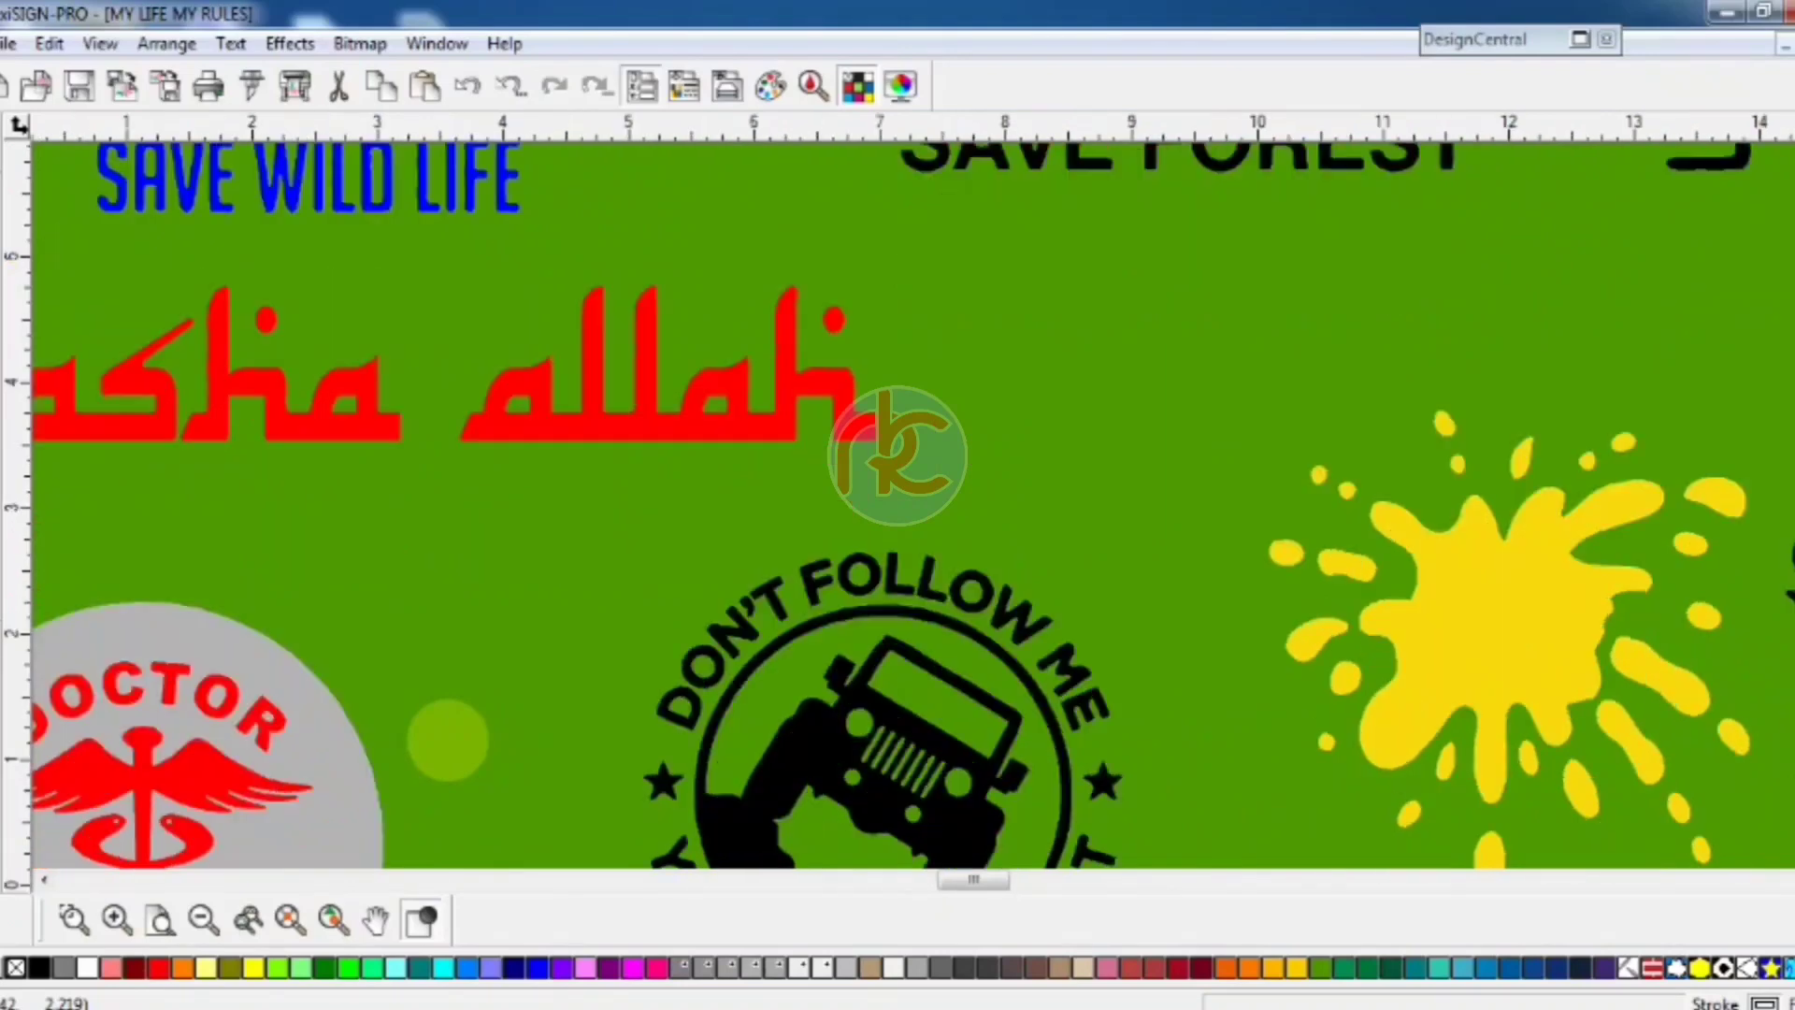
{"action": "scroll", "coordinate": [449, 738], "scroll_direction": "down", "scroll_amount": 1}
{"action": "scroll", "coordinate": [447, 742], "scroll_direction": "down", "scroll_amount": 2}
{"action": "scroll", "coordinate": [447, 741], "scroll_direction": "left", "scroll_amount": 1}
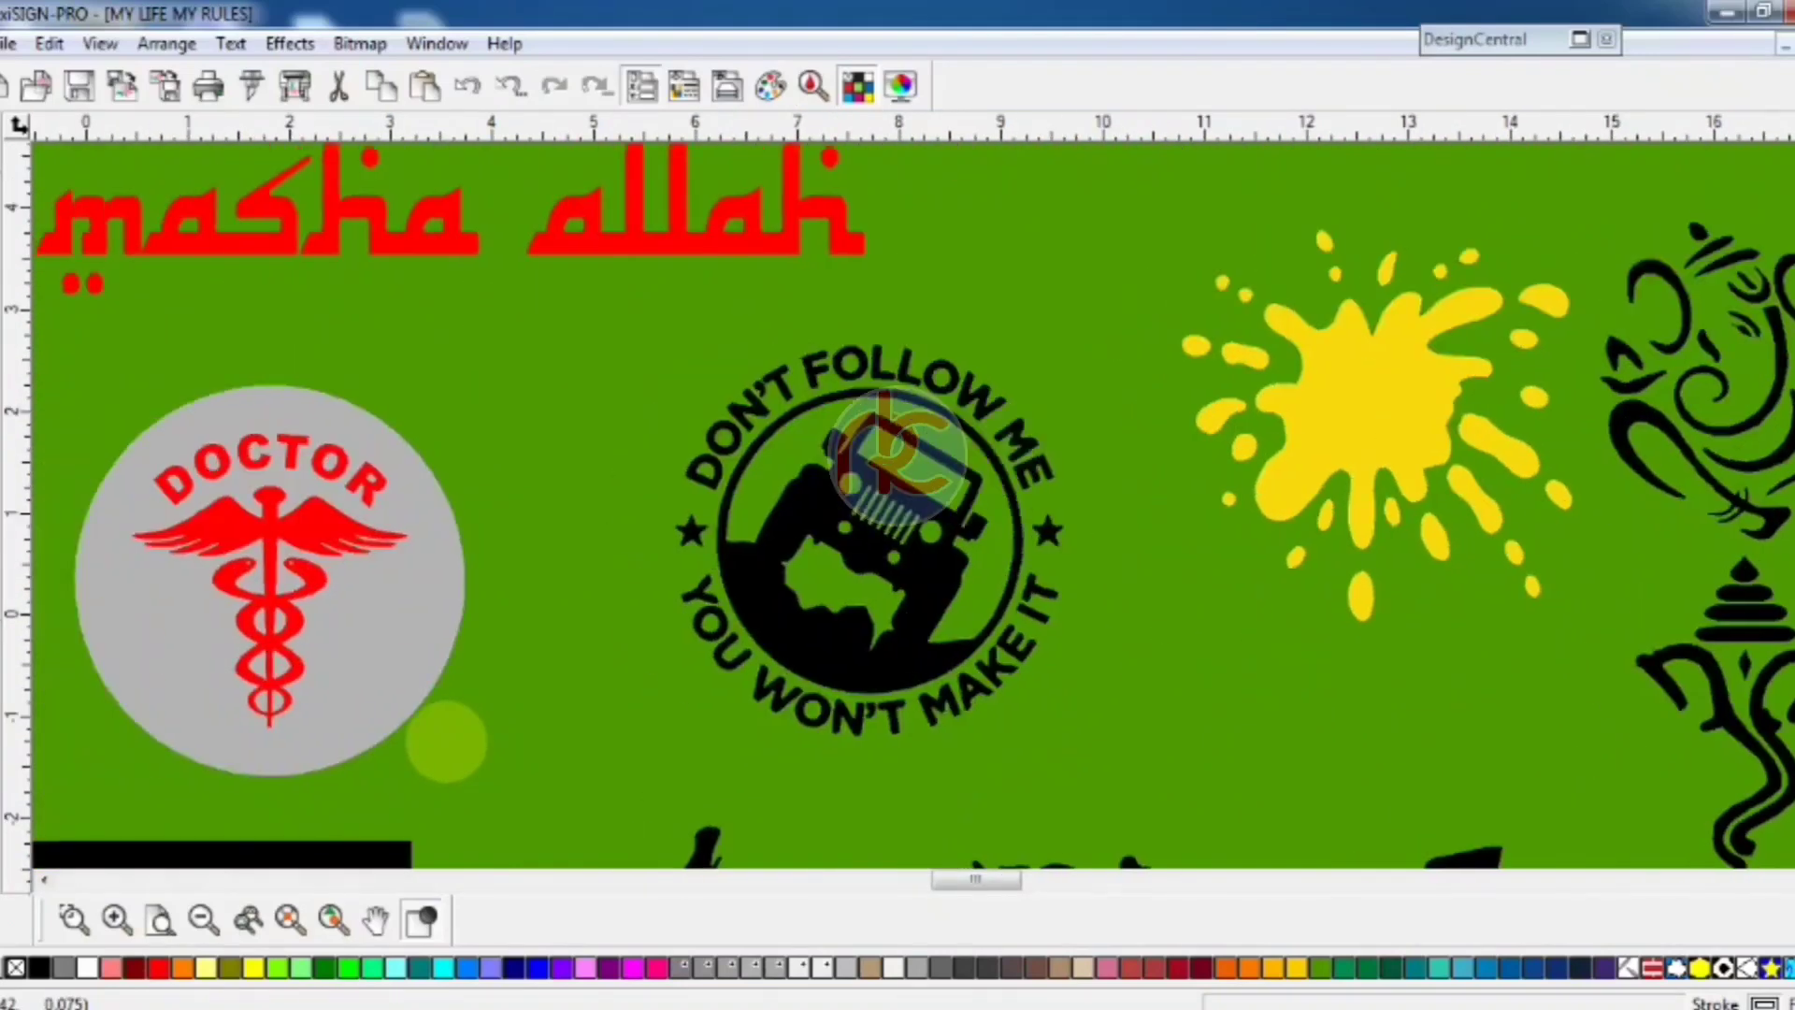
{"action": "scroll", "coordinate": [447, 741], "scroll_direction": "left", "scroll_amount": 1}
{"action": "scroll", "coordinate": [447, 741], "scroll_direction": "right", "scroll_amount": 1}
Try another fill colour on the "DON'T FOLLOW ME" jeep emblem and set it back to black
{"action": "scroll", "coordinate": [446, 741], "scroll_direction": "right", "scroll_amount": 3}
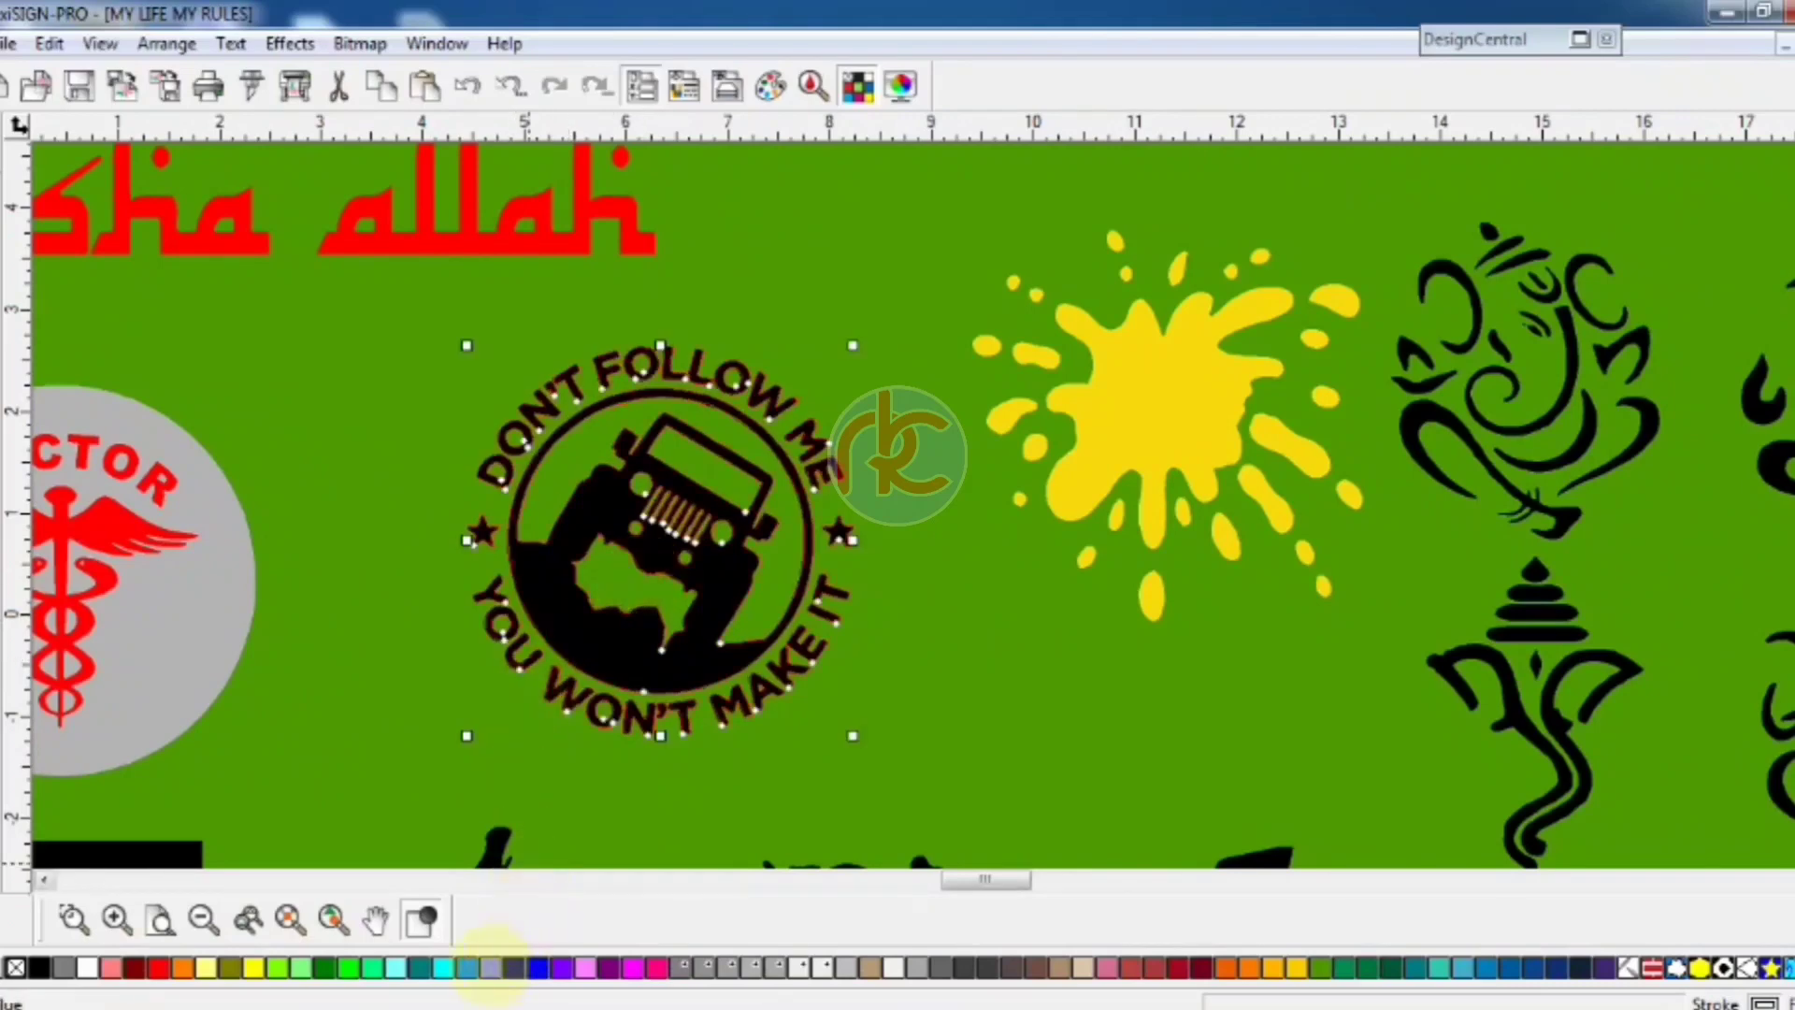
{"action": "left_click", "coordinate": [467, 967]}
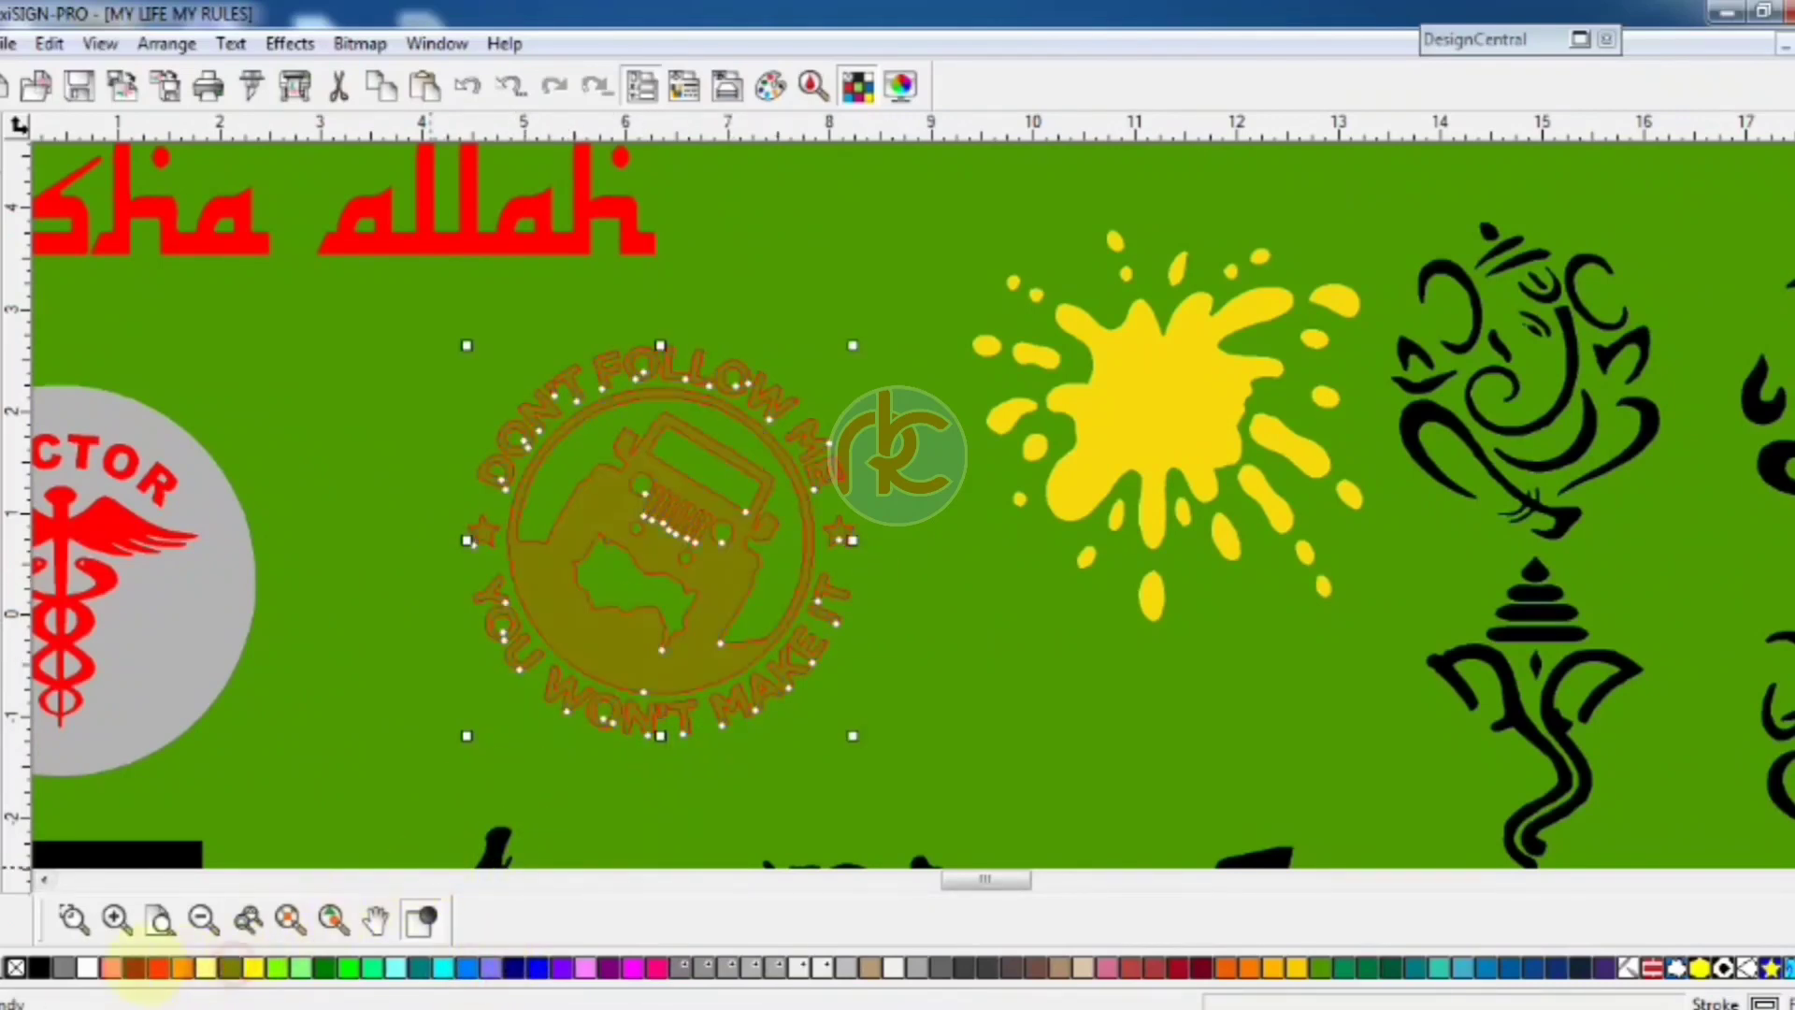
{"action": "left_click", "coordinate": [39, 968]}
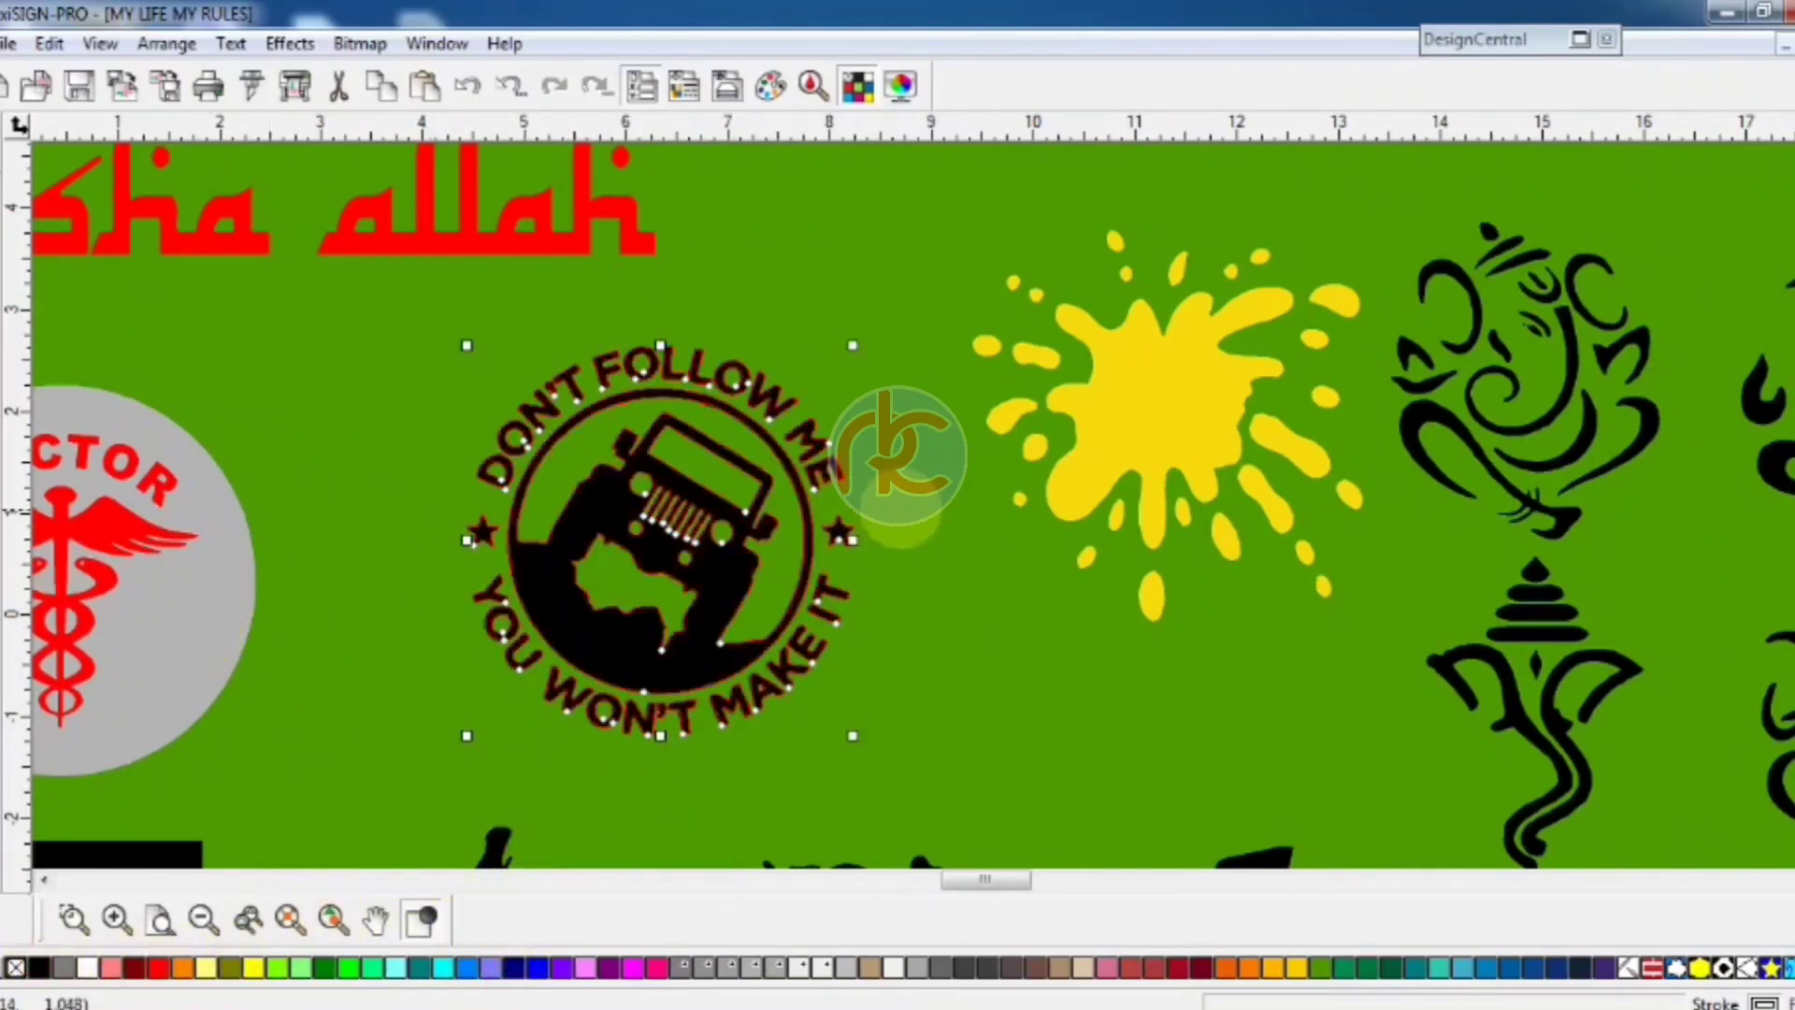
Recolour the yellow paint splatter through a series of palette colours, including navy, olive and white, ending with cyan
{"action": "scroll", "coordinate": [897, 524], "scroll_direction": "left", "scroll_amount": 1}
{"action": "left_click", "coordinate": [1192, 374]}
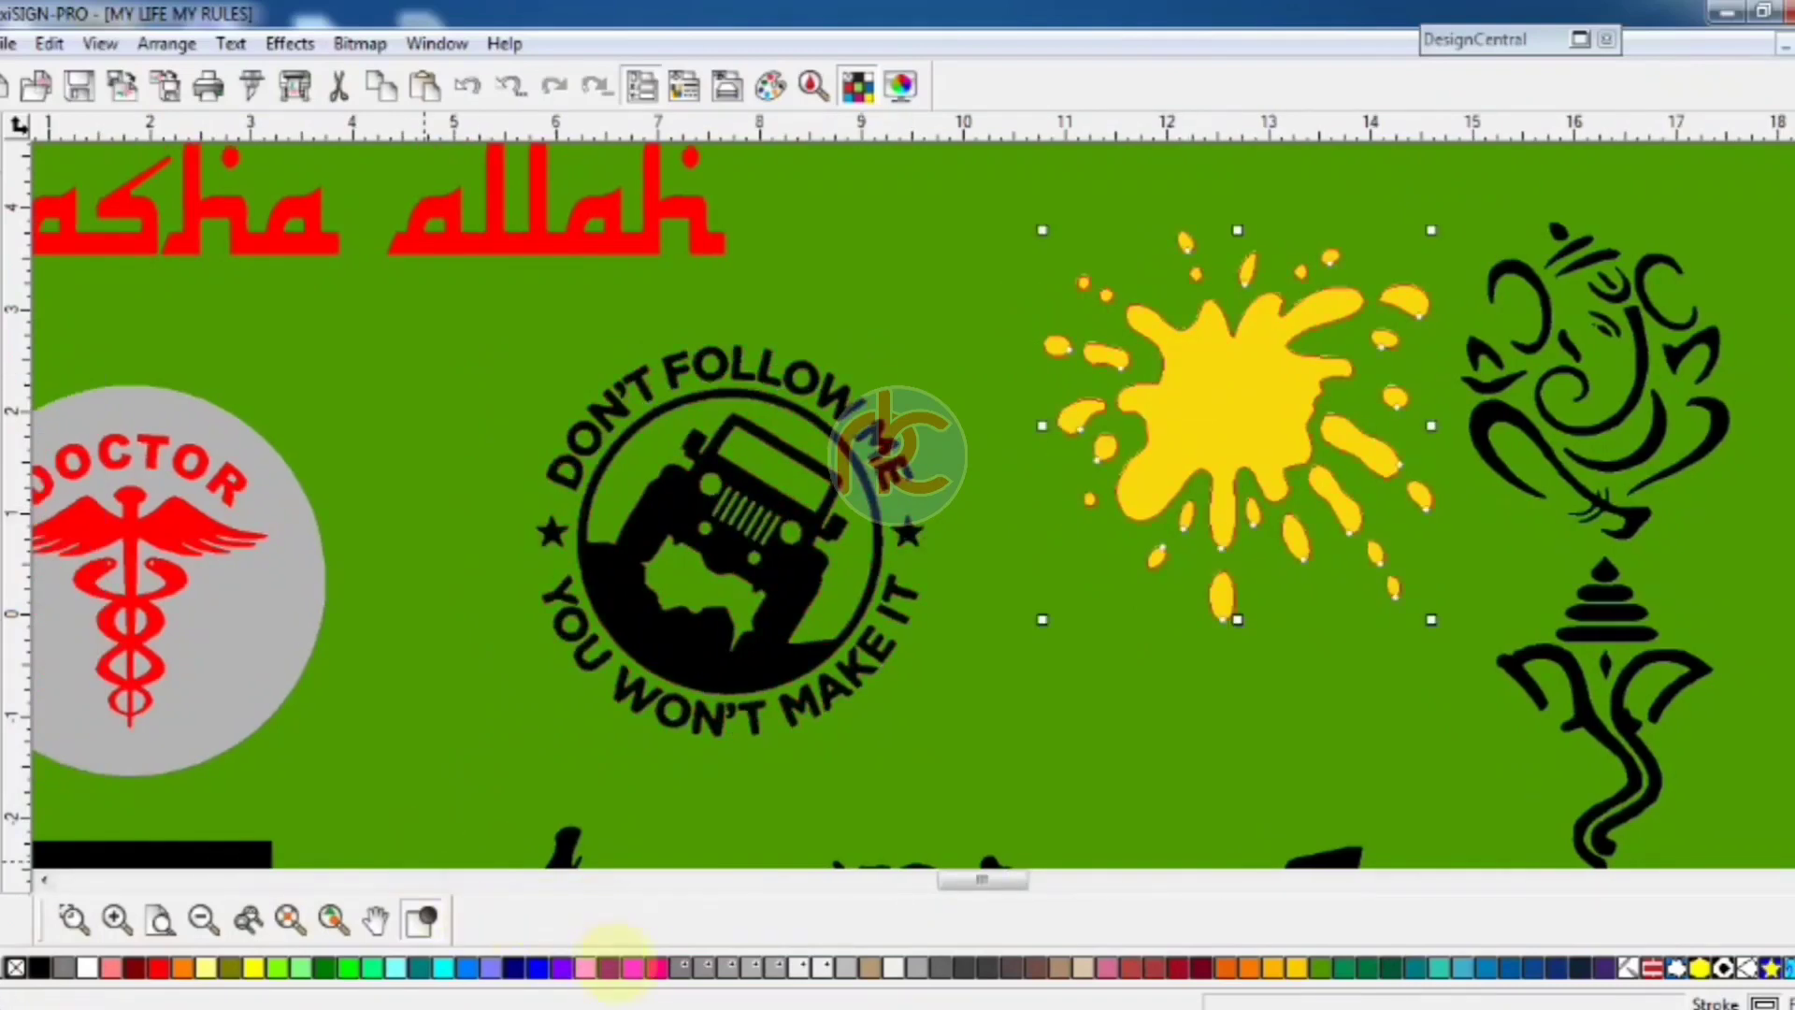
{"action": "left_click", "coordinate": [633, 968]}
{"action": "left_click", "coordinate": [584, 968]}
{"action": "left_click", "coordinate": [561, 968]}
{"action": "left_click", "coordinate": [514, 968]}
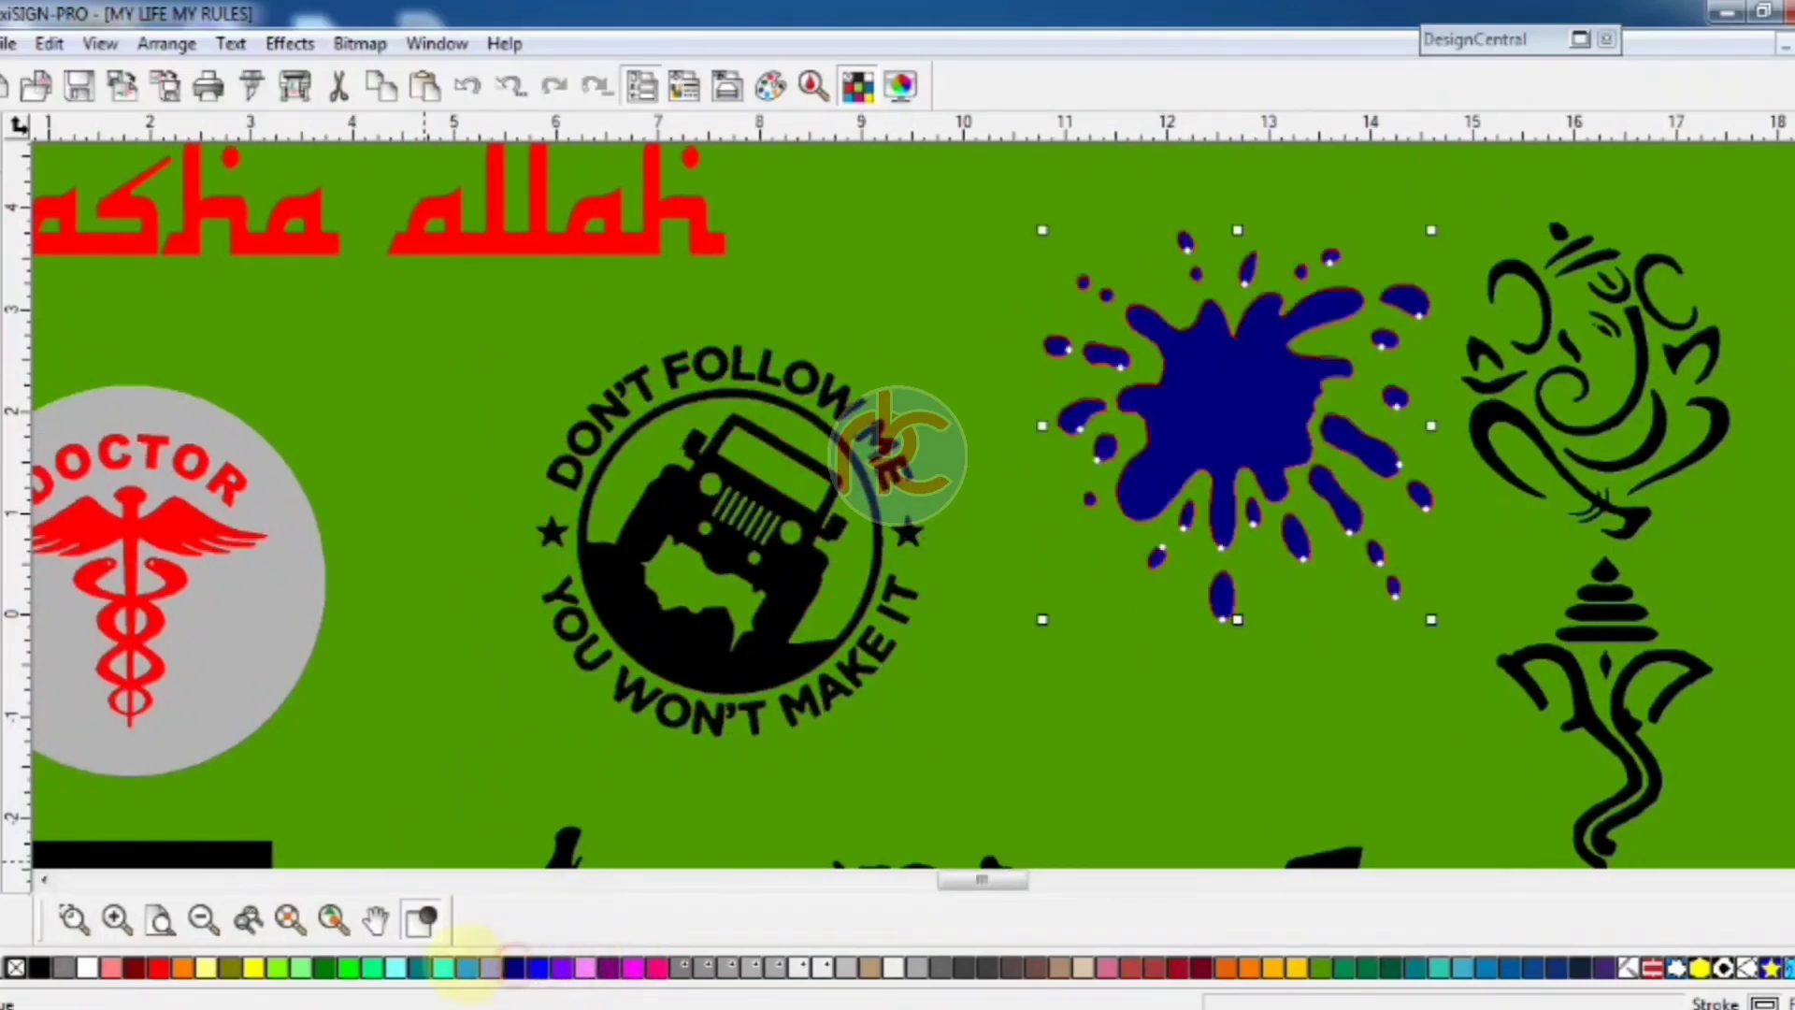
{"action": "left_click", "coordinate": [468, 968]}
{"action": "left_click", "coordinate": [348, 967]}
{"action": "left_click", "coordinate": [301, 967]}
{"action": "left_click", "coordinate": [229, 967]}
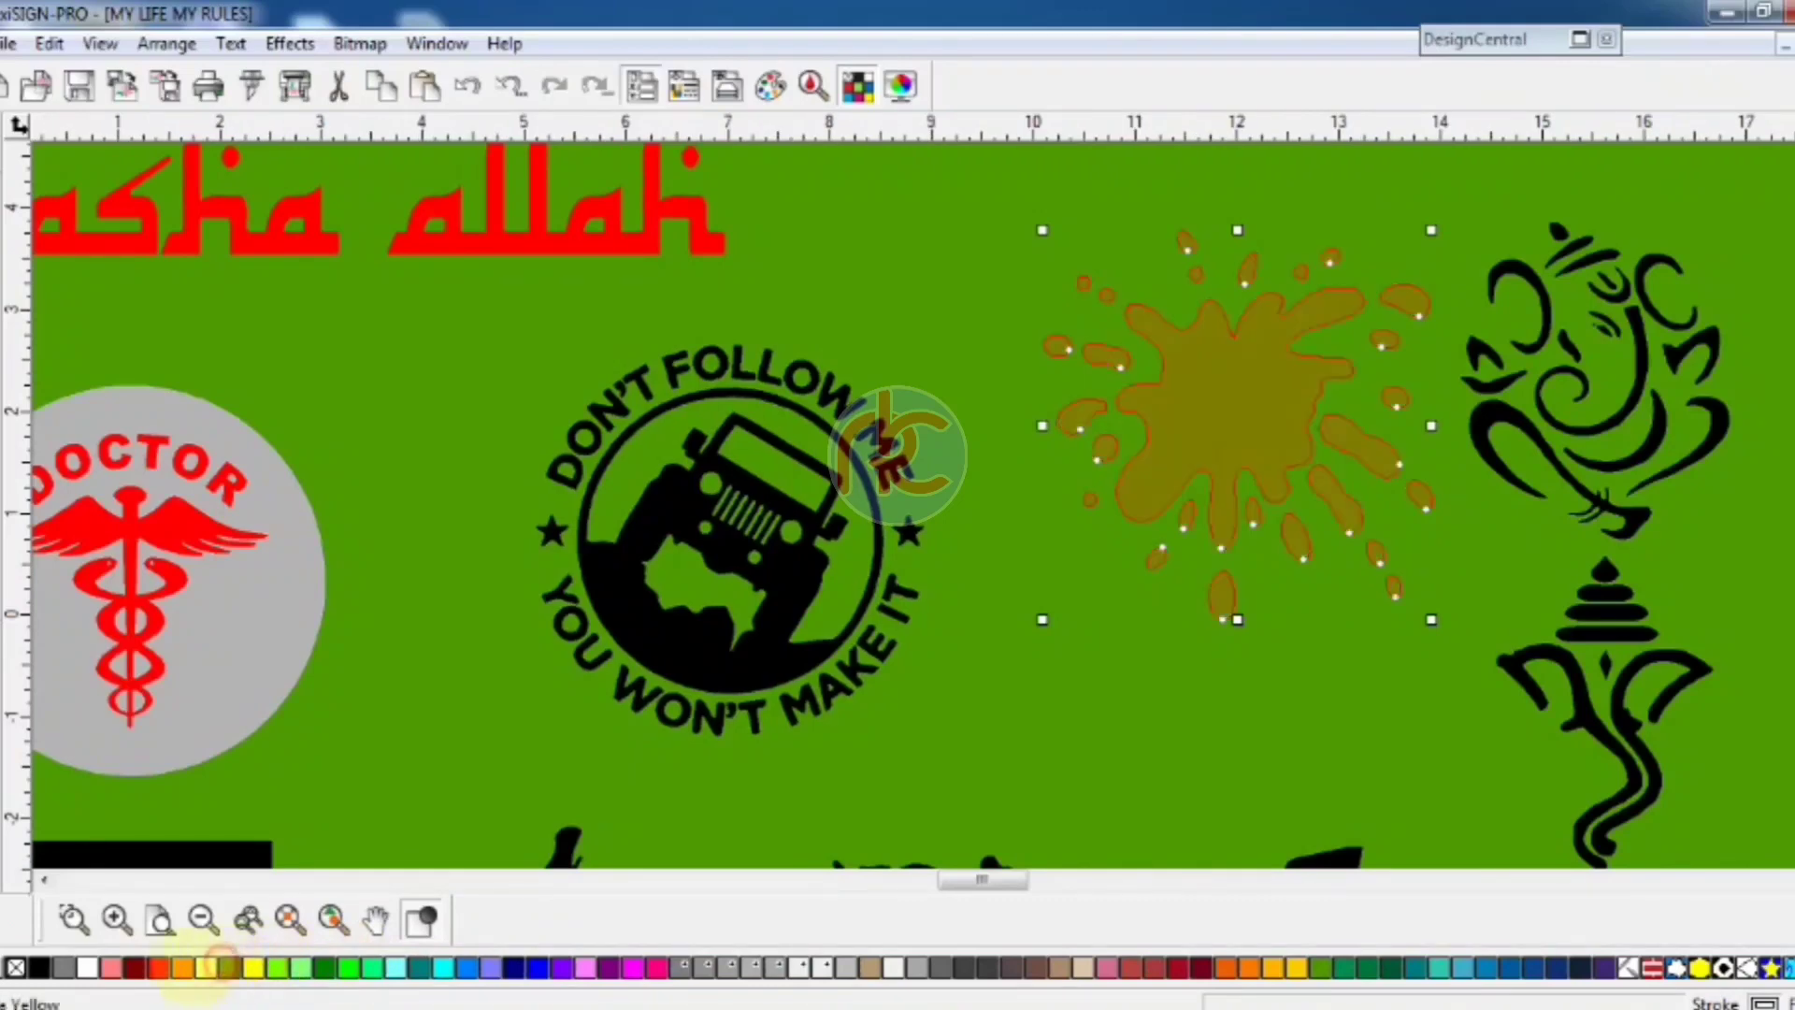
{"action": "left_click", "coordinate": [182, 968]}
{"action": "left_click", "coordinate": [157, 967]}
{"action": "left_click", "coordinate": [110, 967]}
{"action": "left_click", "coordinate": [87, 968]}
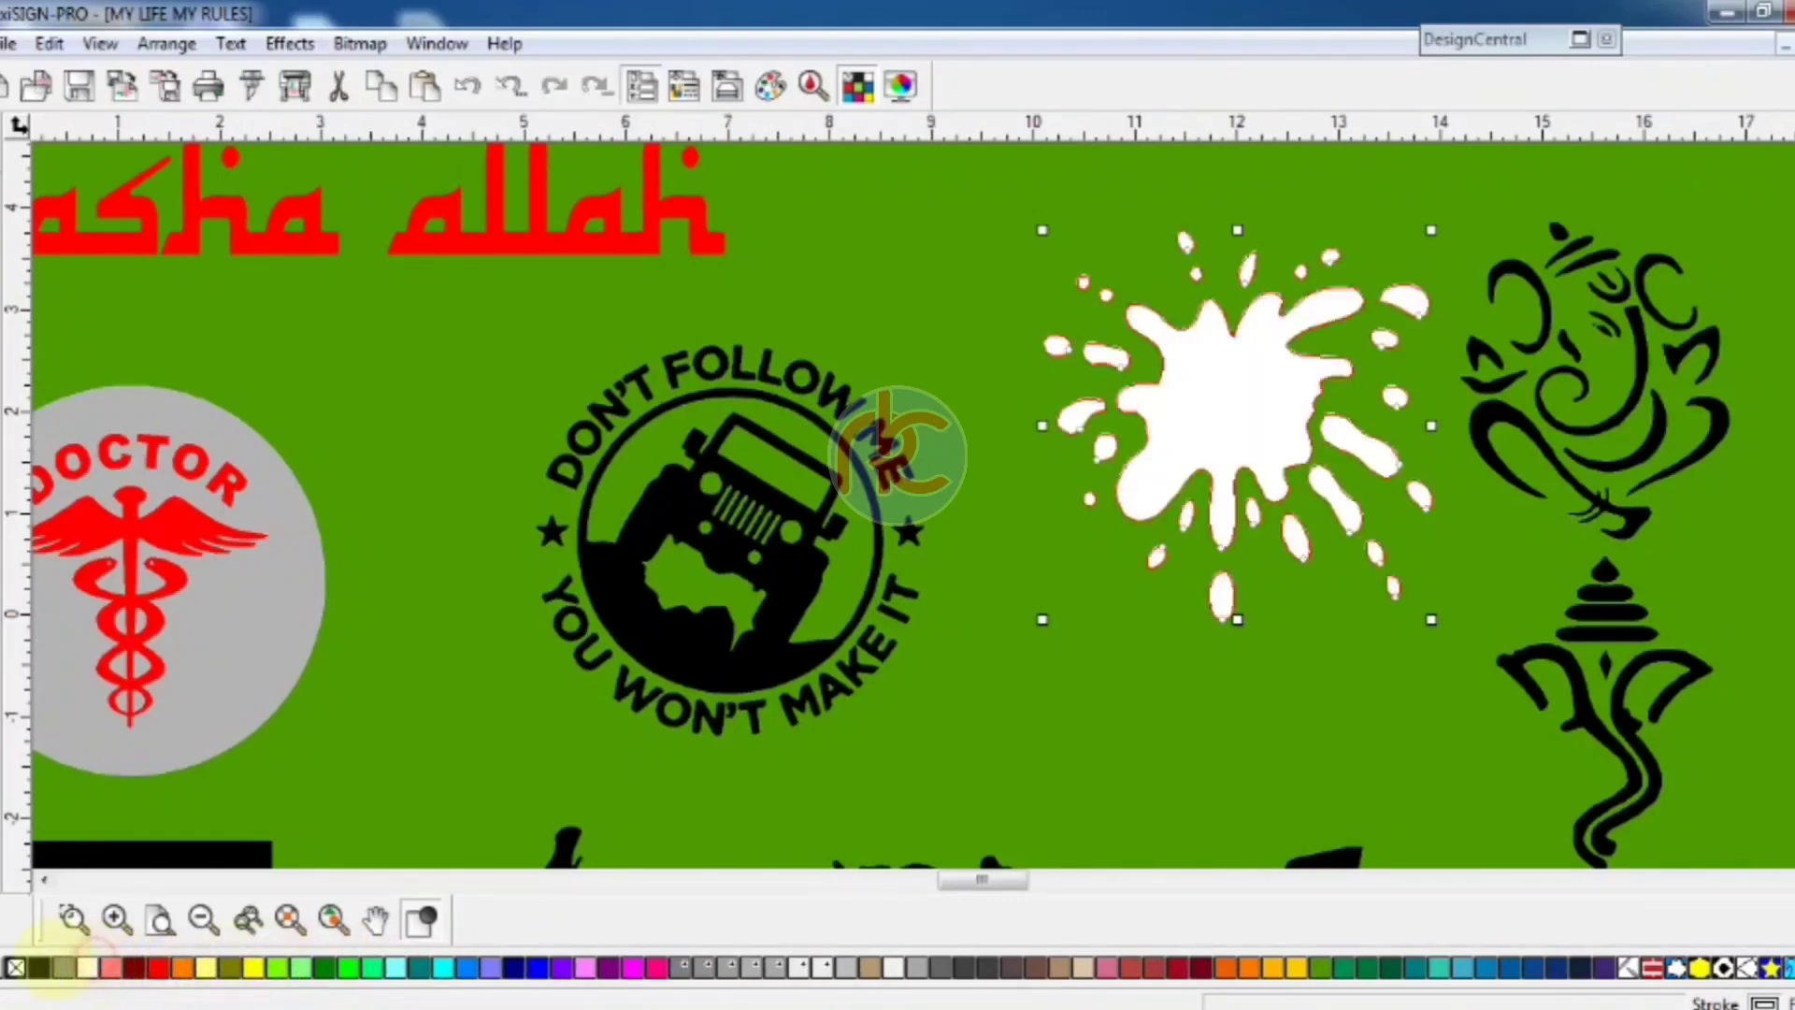
{"action": "left_click", "coordinate": [64, 968]}
{"action": "left_click", "coordinate": [444, 968]}
Deselect the paint splatter and examine the four black Ganesha line designs beside it
{"action": "scroll", "coordinate": [940, 820], "scroll_direction": "right", "scroll_amount": 5}
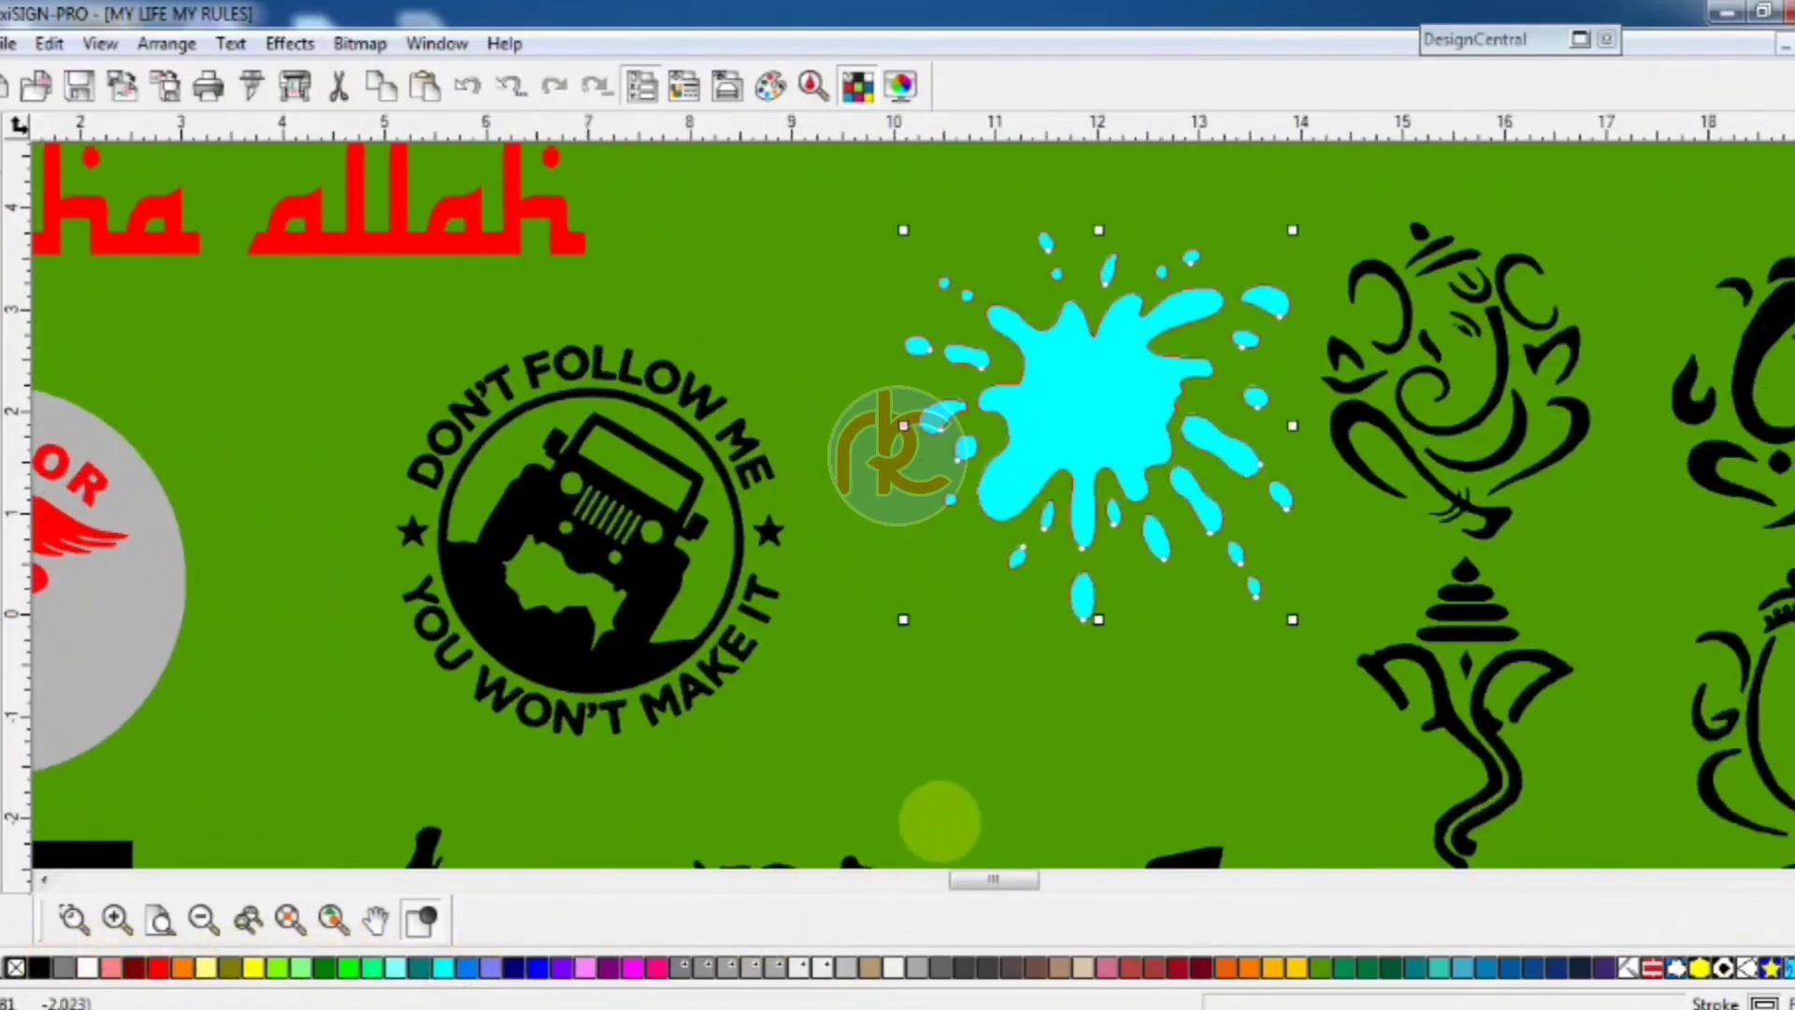
{"action": "scroll", "coordinate": [942, 820], "scroll_direction": "right", "scroll_amount": 2}
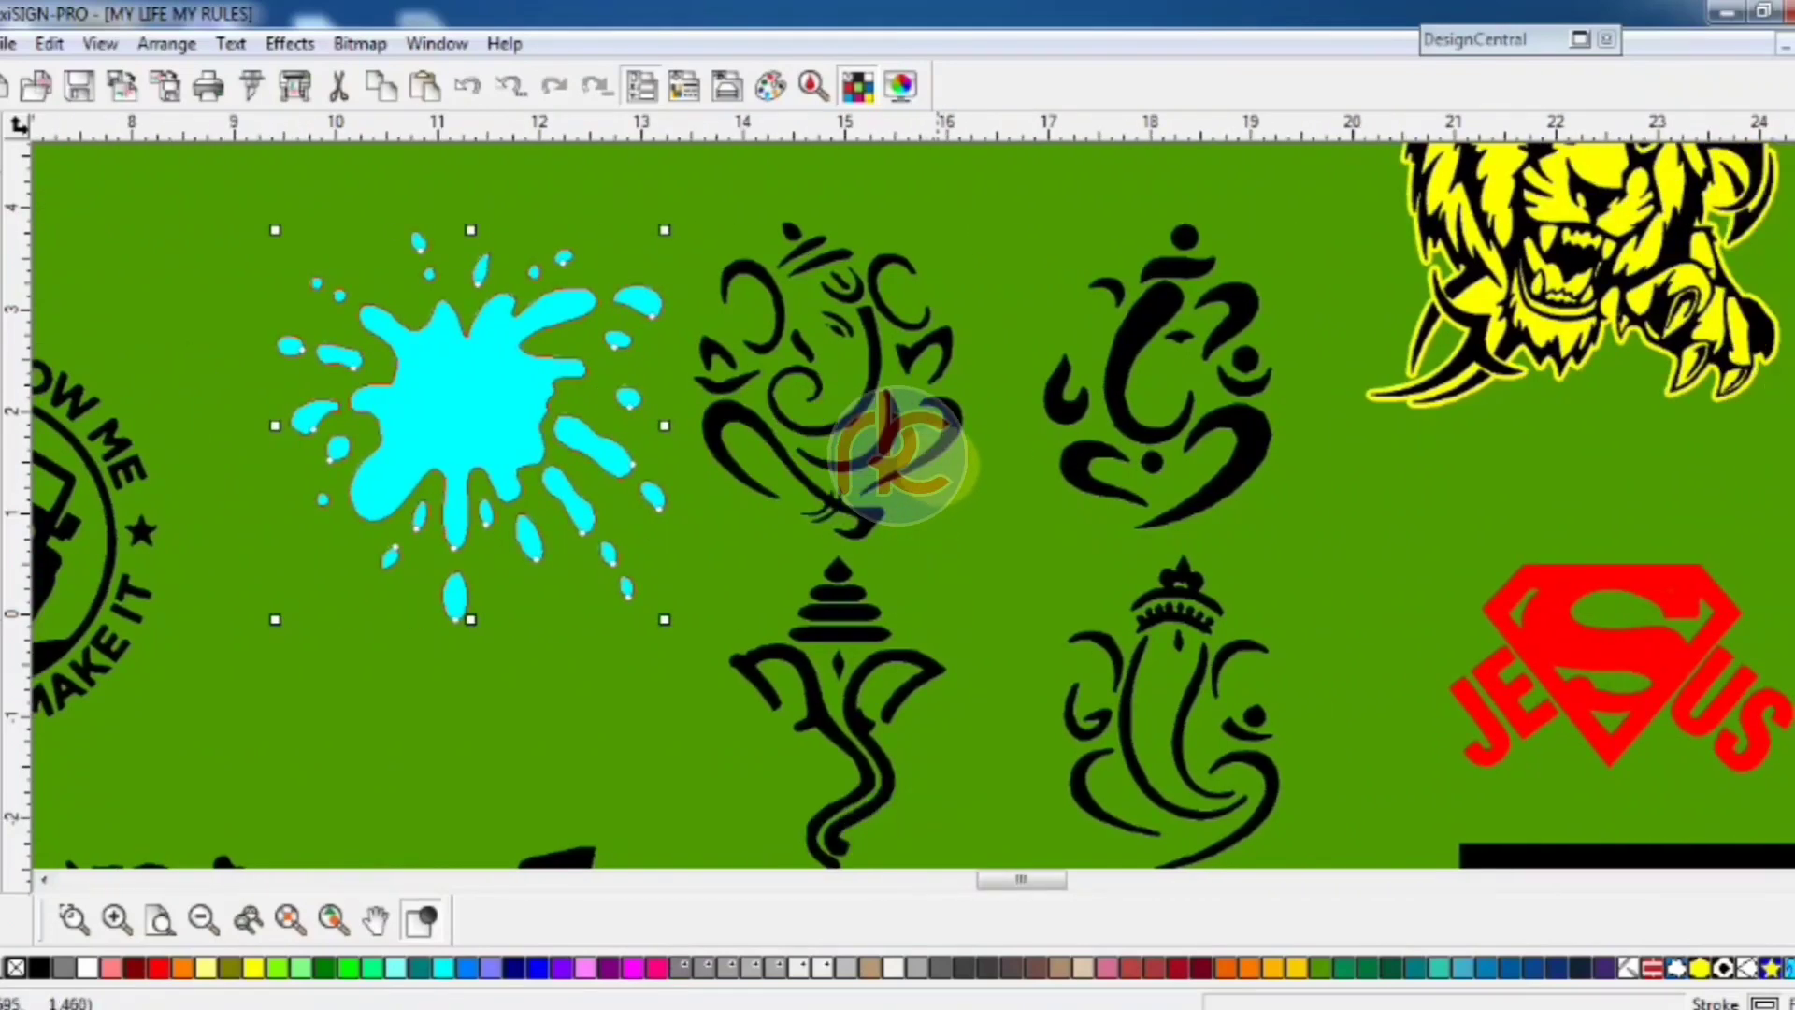
{"action": "left_click", "coordinate": [940, 456]}
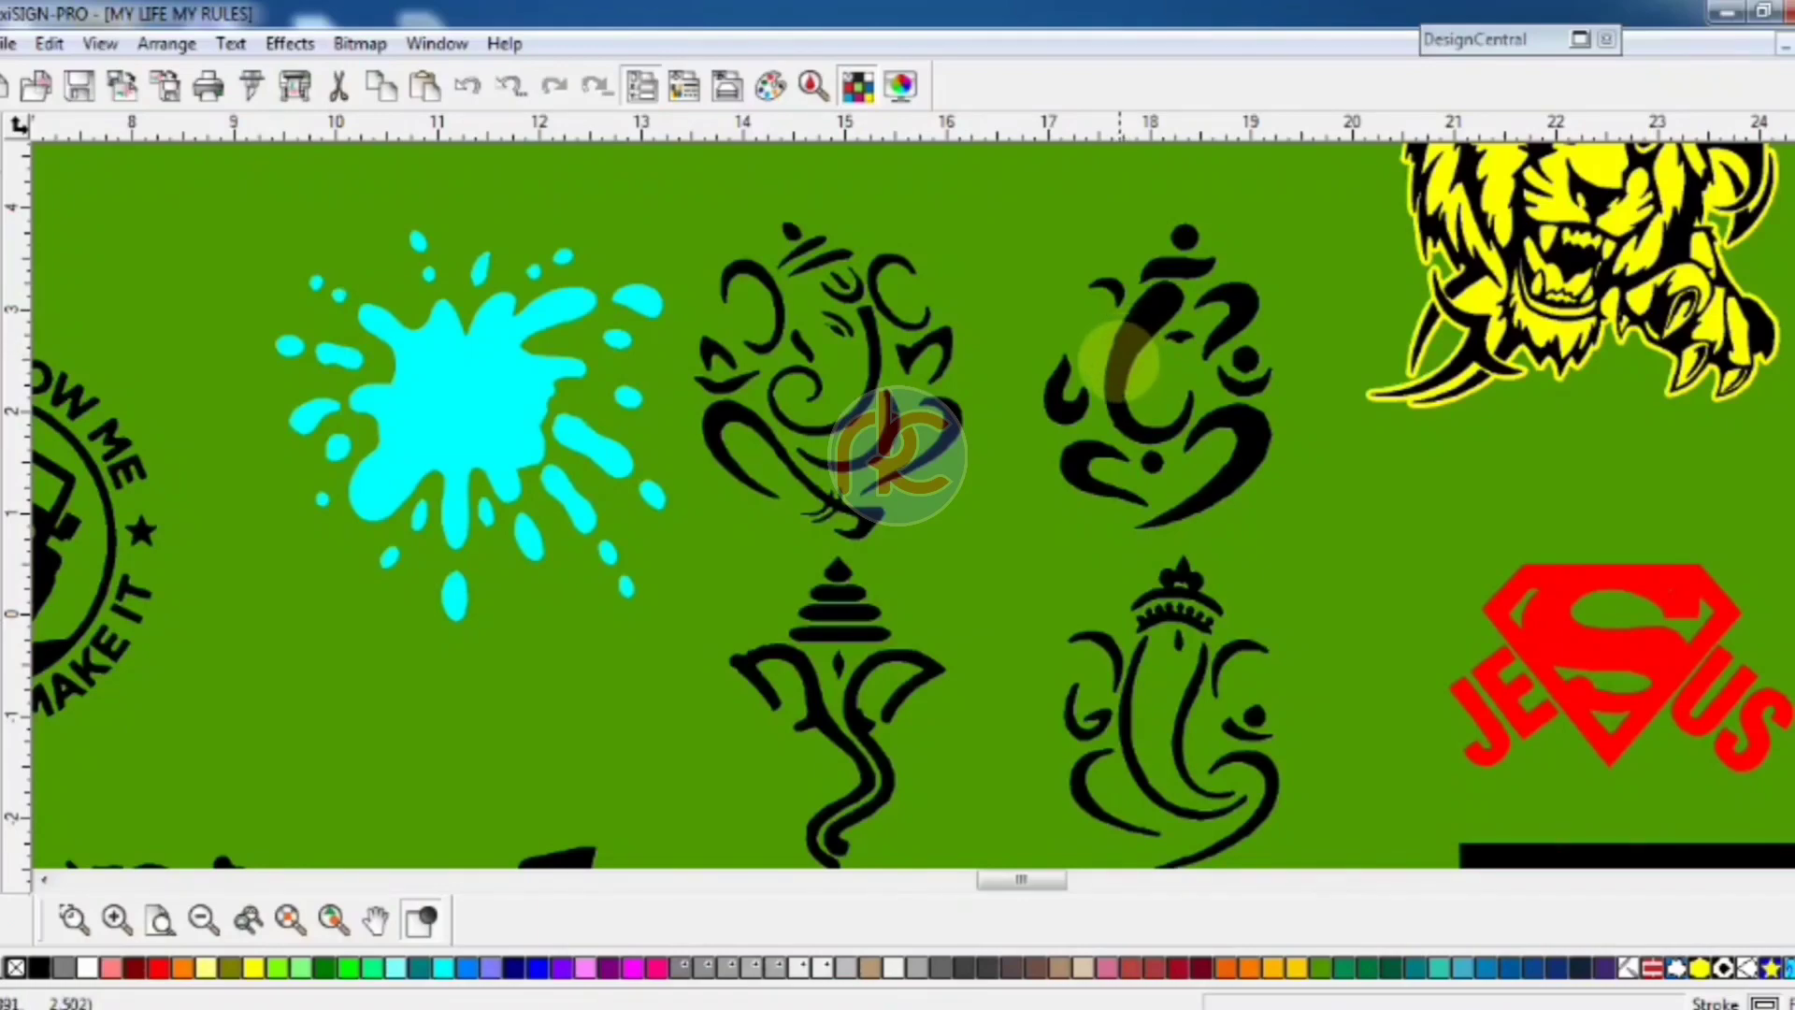
{"action": "scroll", "coordinate": [1119, 362], "scroll_direction": "right", "scroll_amount": 2}
{"action": "scroll", "coordinate": [1117, 363], "scroll_direction": "up", "scroll_amount": 3}
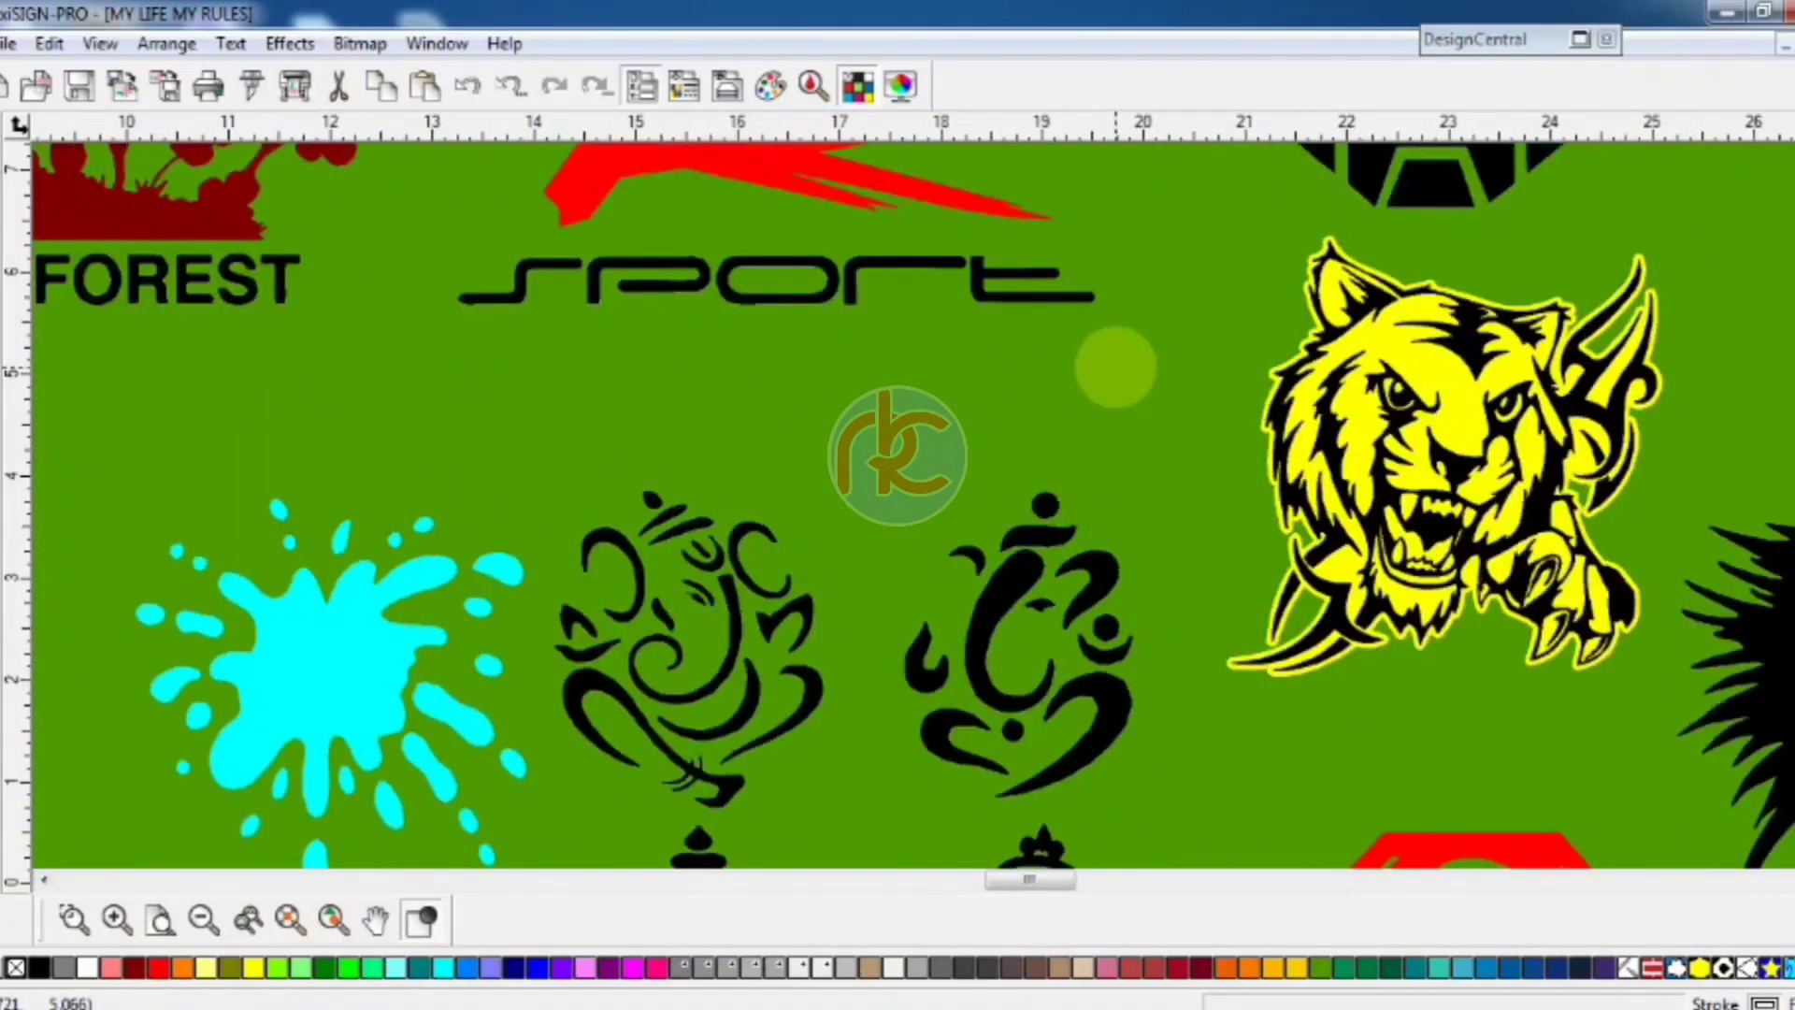
Examine the yellow and black tiger design between the Ganesha figures and the eagle head
{"action": "scroll", "coordinate": [1113, 367], "scroll_direction": "right", "scroll_amount": 3}
{"action": "scroll", "coordinate": [1107, 374], "scroll_direction": "up", "scroll_amount": 1}
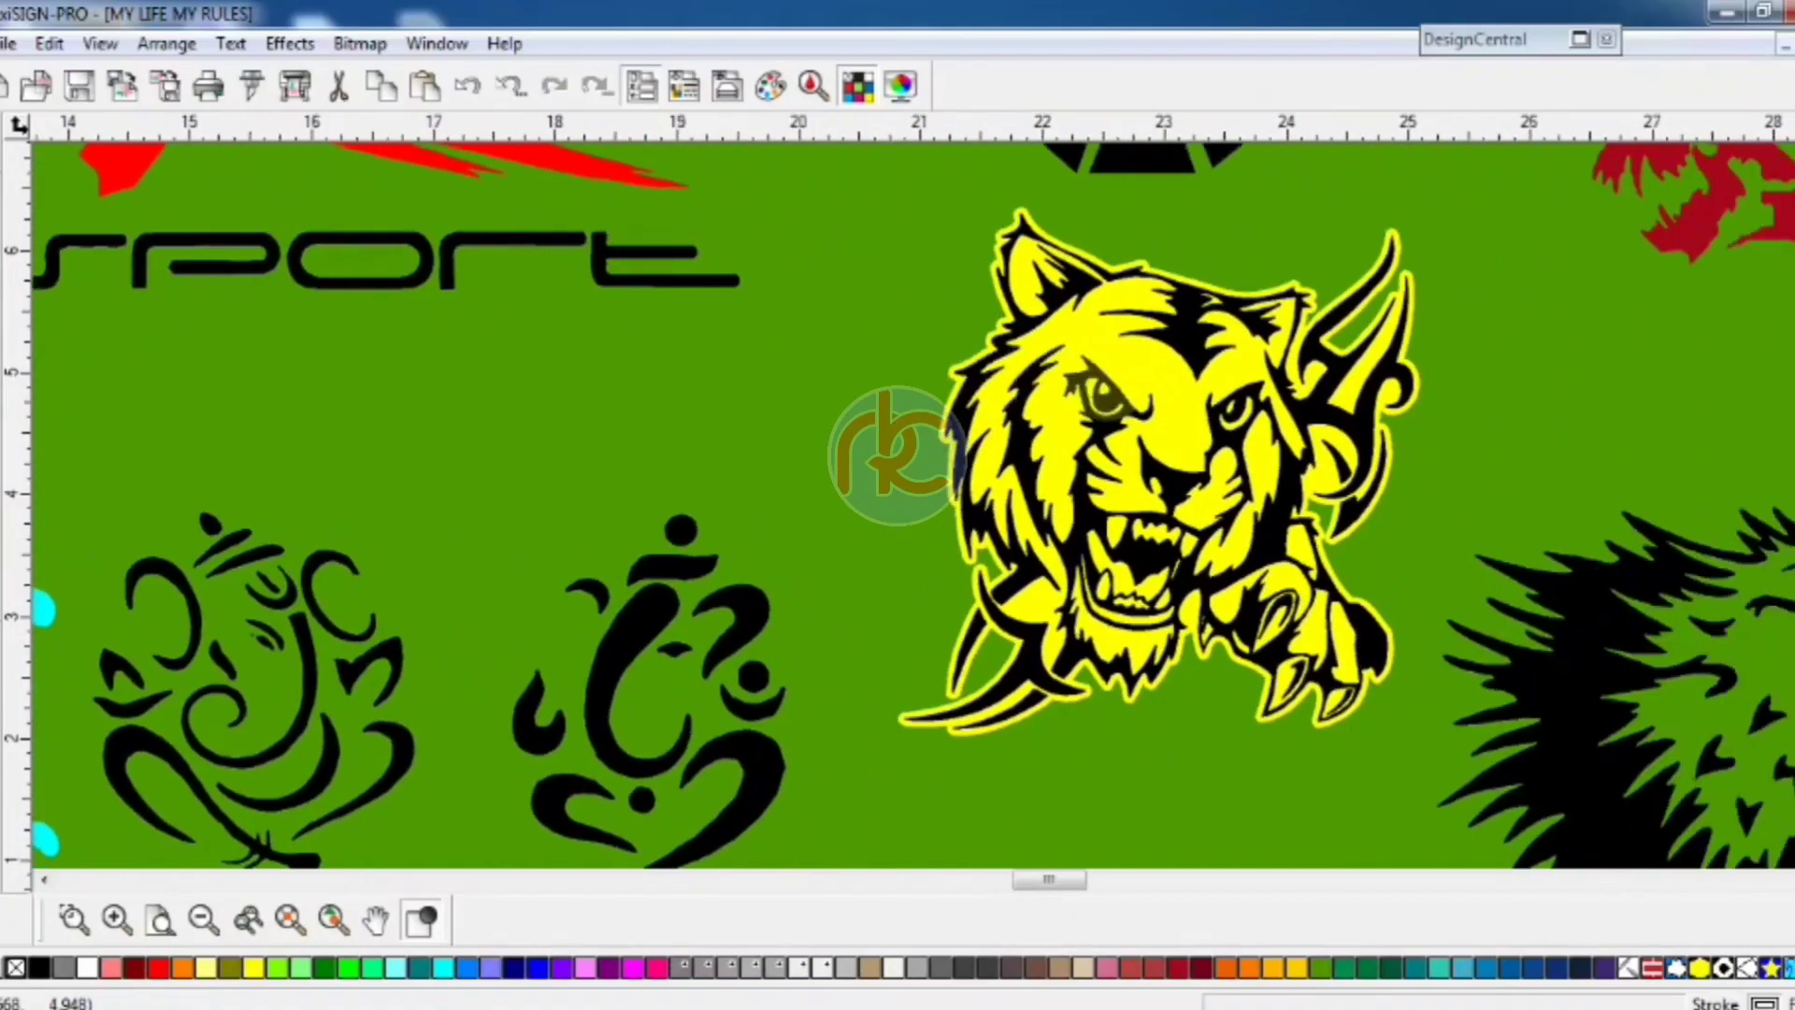
{"action": "scroll", "coordinate": [892, 453], "scroll_direction": "right", "scroll_amount": 2}
{"action": "scroll", "coordinate": [899, 453], "scroll_direction": "right", "scroll_amount": 1}
{"action": "scroll", "coordinate": [900, 449], "scroll_direction": "down", "scroll_amount": 2}
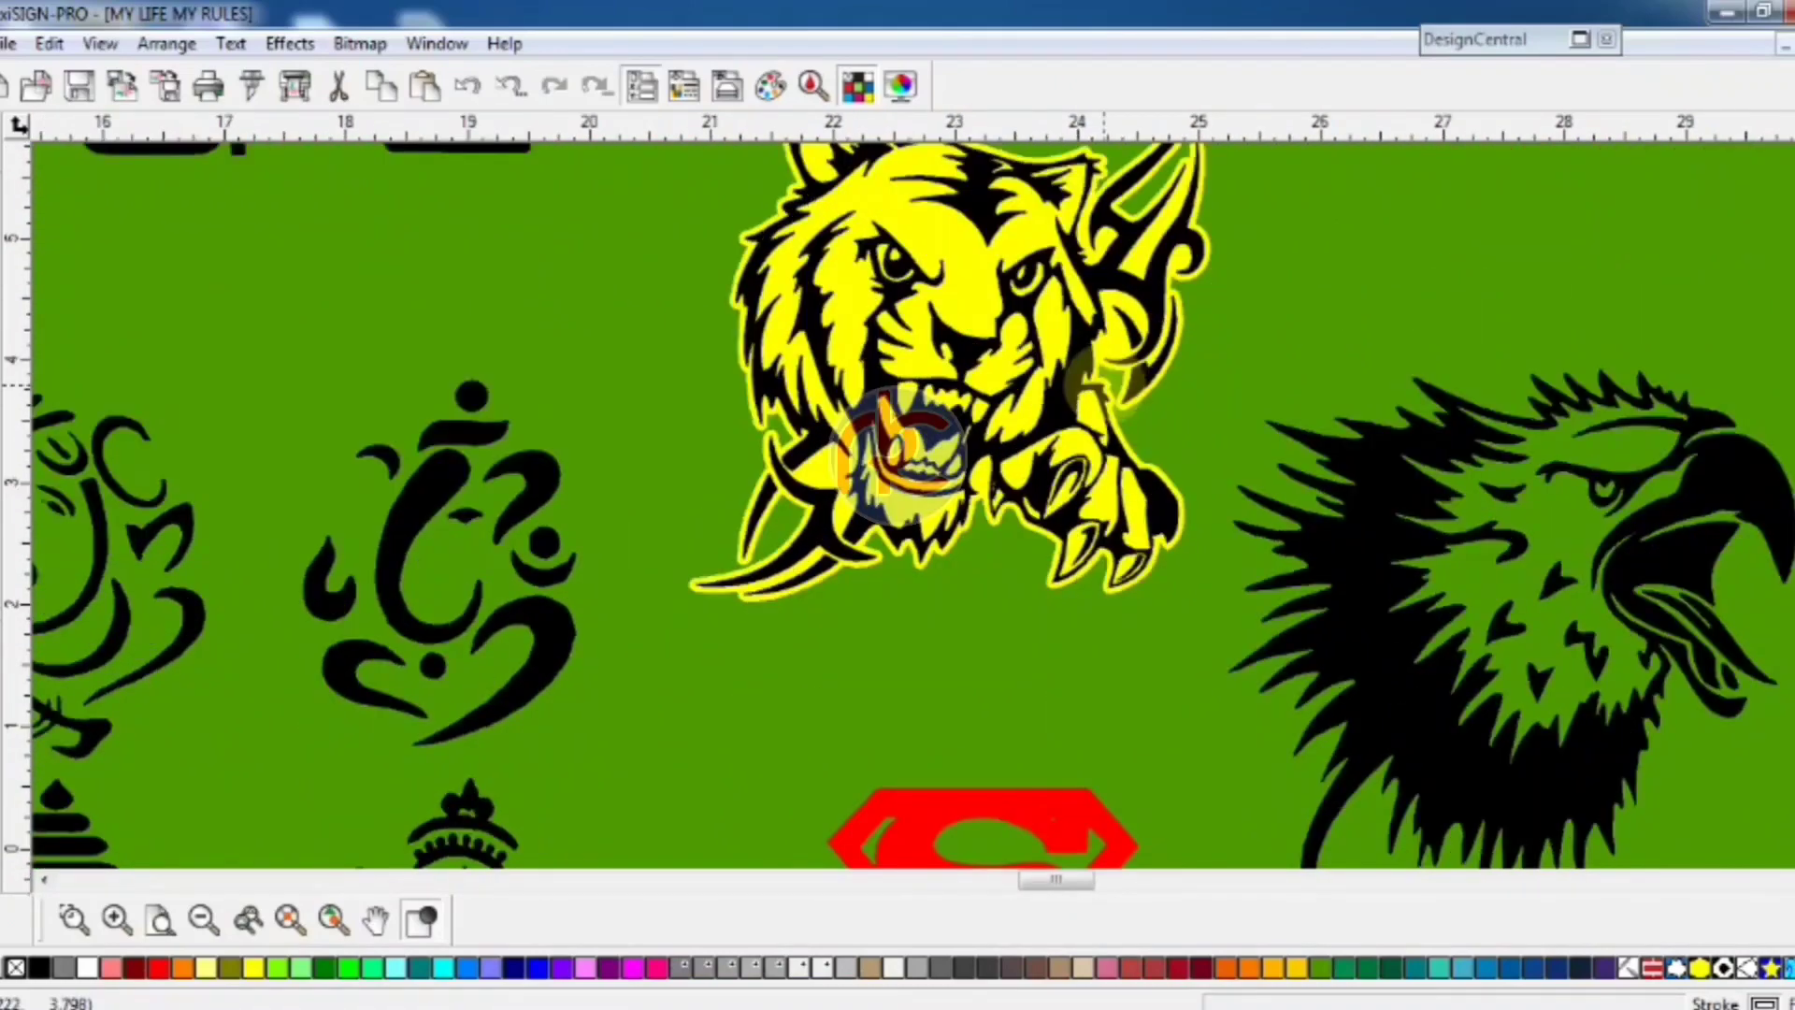
{"action": "scroll", "coordinate": [902, 449], "scroll_direction": "down", "scroll_amount": 1}
{"action": "scroll", "coordinate": [1222, 381], "scroll_direction": "right", "scroll_amount": 2}
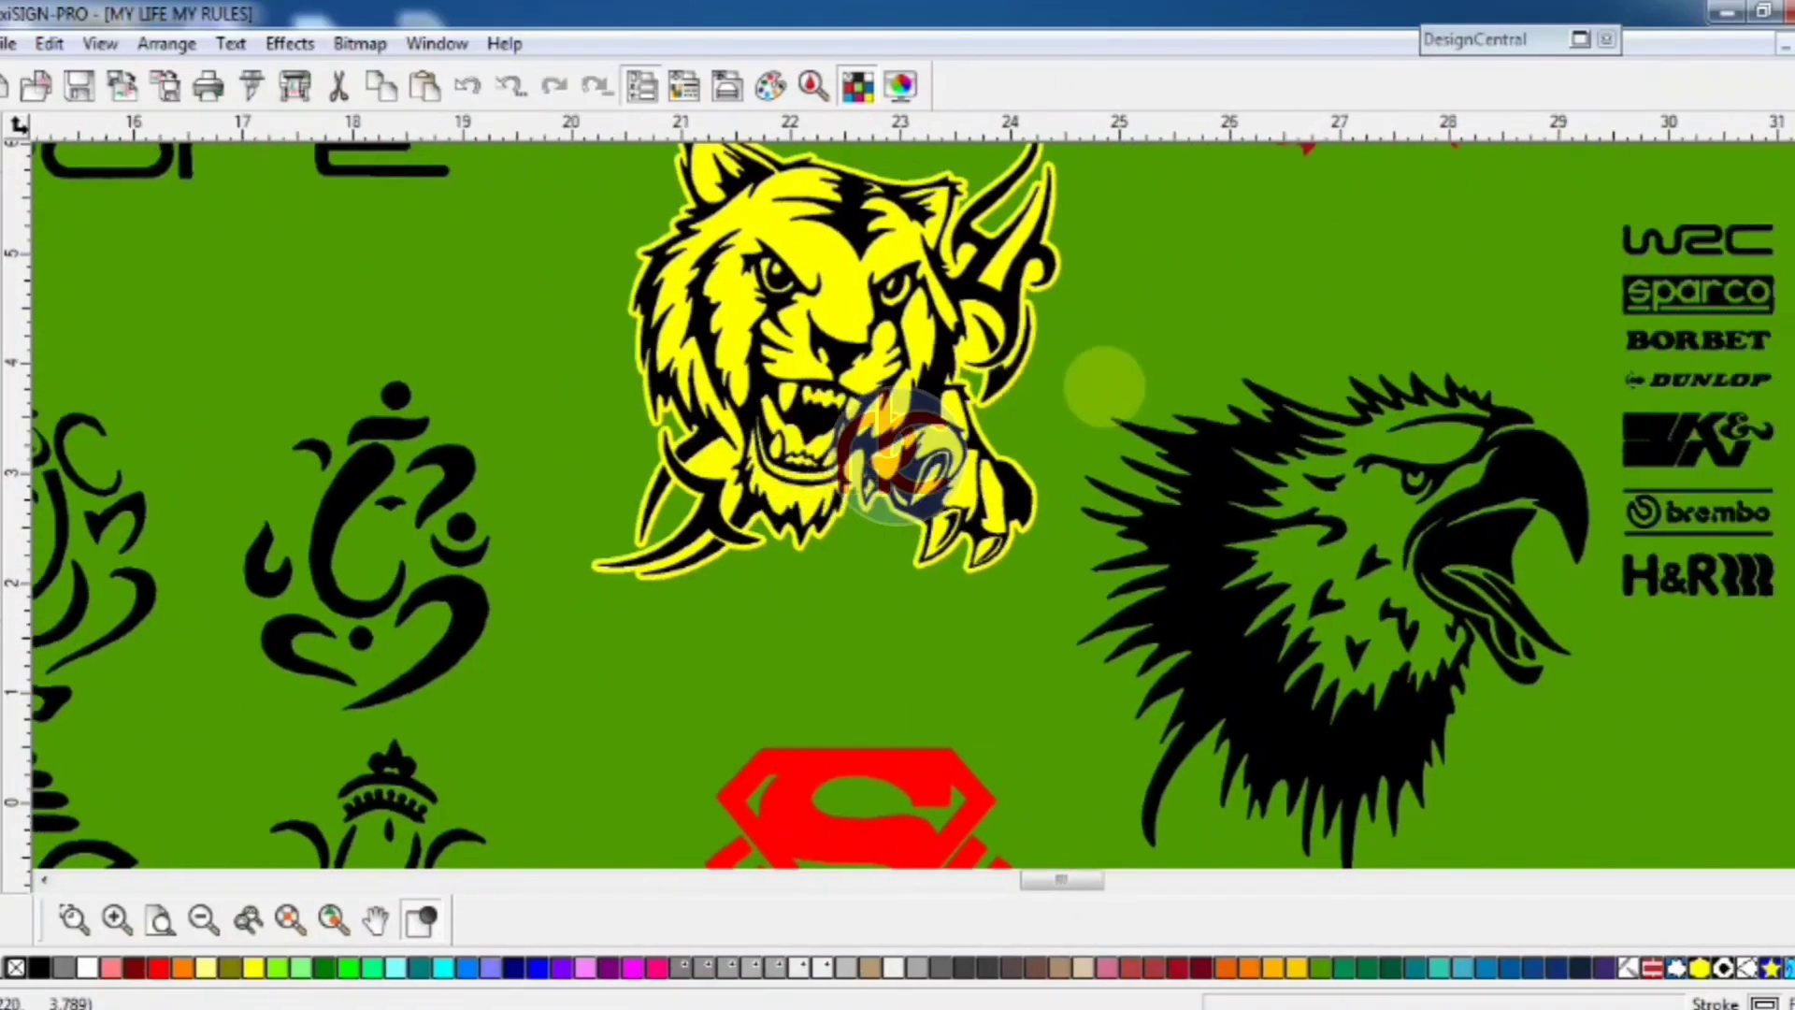
{"action": "scroll", "coordinate": [1103, 388], "scroll_direction": "down", "scroll_amount": 2}
{"action": "scroll", "coordinate": [1103, 388], "scroll_direction": "right", "scroll_amount": 1}
{"action": "scroll", "coordinate": [1104, 388], "scroll_direction": "up", "scroll_amount": 2}
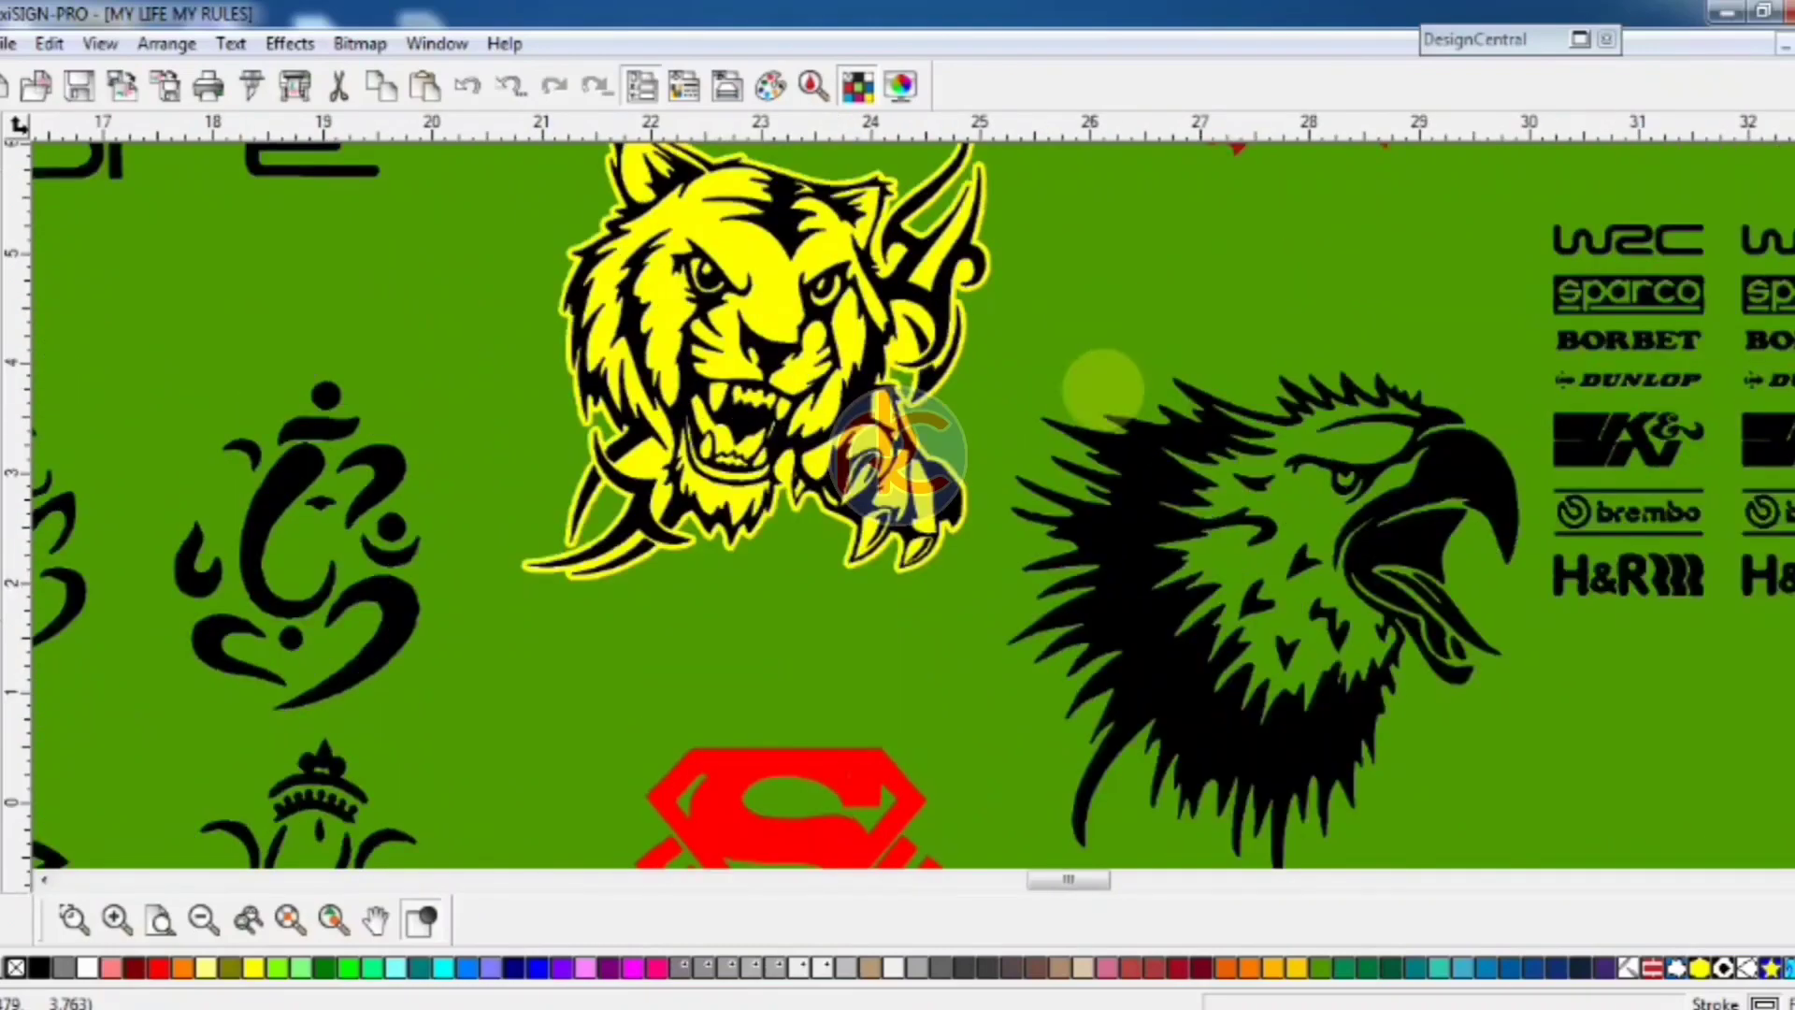
Examine the black eagle head and the two columns of sponsor logos, from WRC to H&R, at close range
{"action": "scroll", "coordinate": [1103, 388], "scroll_direction": "right", "scroll_amount": 1}
{"action": "scroll", "coordinate": [1103, 388], "scroll_direction": "right", "scroll_amount": 1}
{"action": "scroll", "coordinate": [1100, 385], "scroll_direction": "left", "scroll_amount": 1}
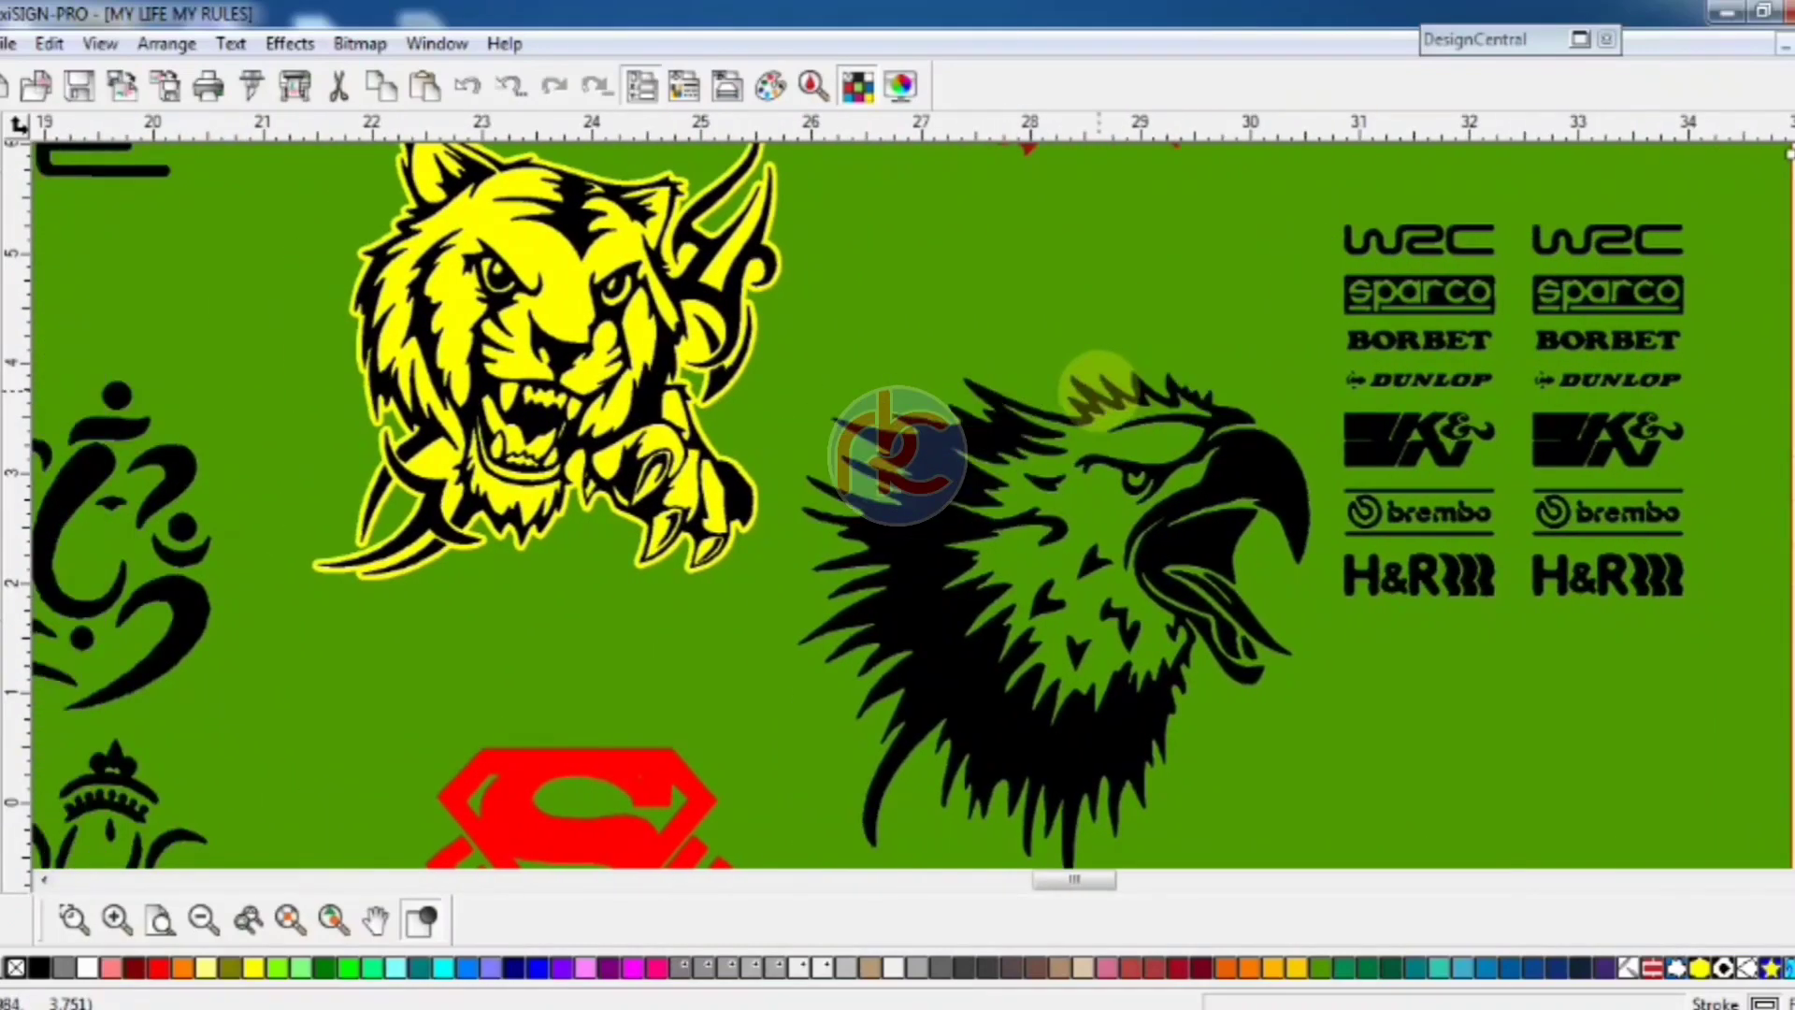
{"action": "scroll", "coordinate": [1100, 385], "scroll_direction": "left", "scroll_amount": 1}
{"action": "scroll", "coordinate": [1101, 385], "scroll_direction": "right", "scroll_amount": 3}
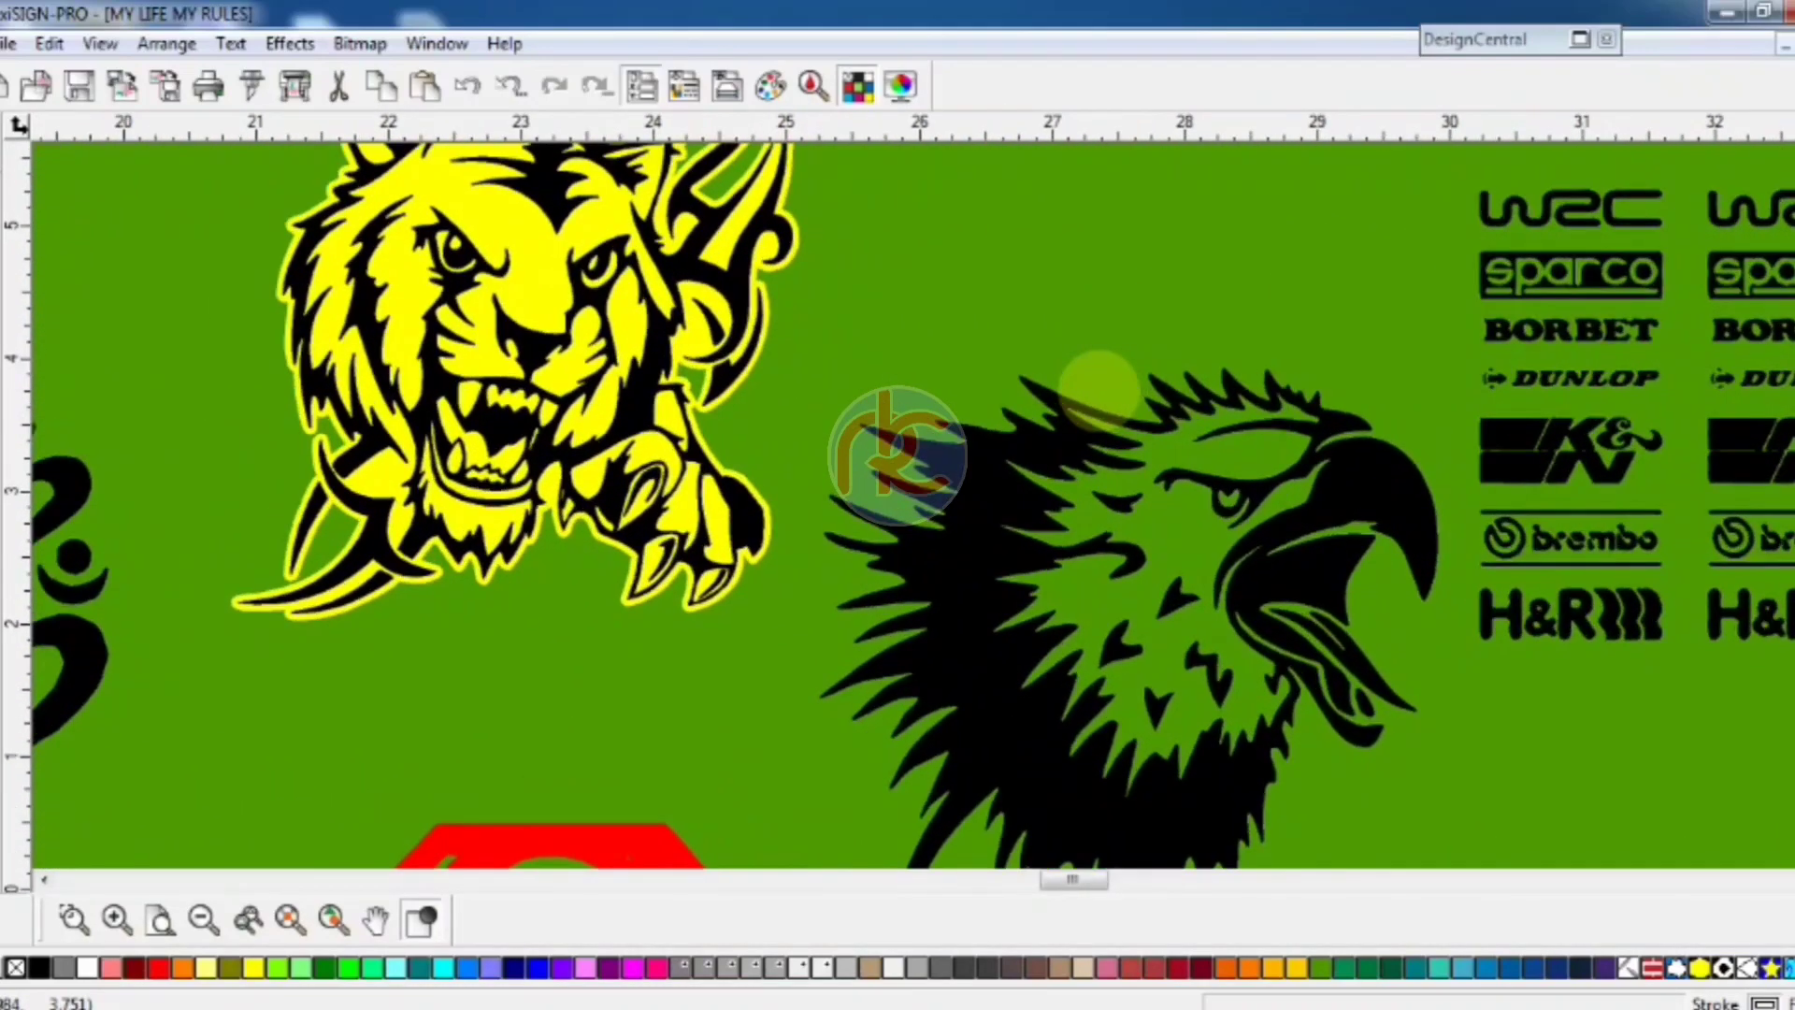
{"action": "scroll", "coordinate": [1101, 390], "scroll_direction": "up", "scroll_amount": 2}
{"action": "scroll", "coordinate": [1101, 390], "scroll_direction": "down", "scroll_amount": 2}
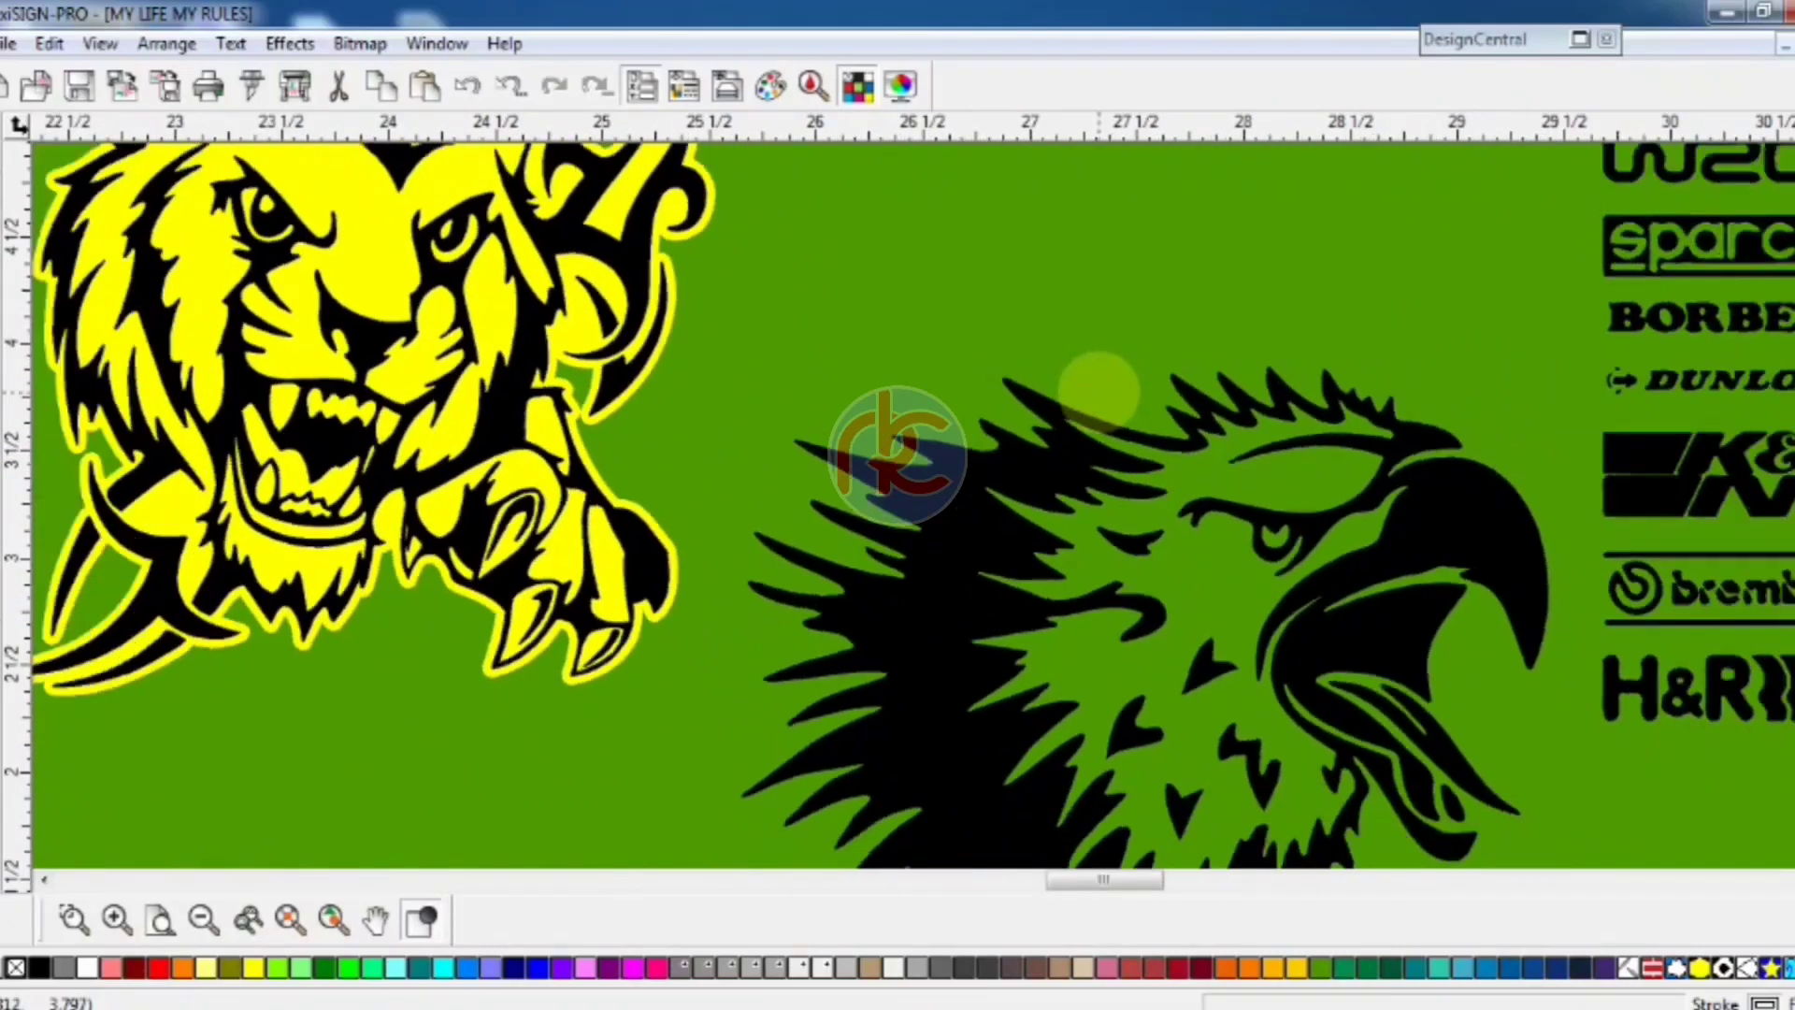
{"action": "scroll", "coordinate": [1100, 391], "scroll_direction": "down", "scroll_amount": 1}
{"action": "scroll", "coordinate": [1103, 383], "scroll_direction": "right", "scroll_amount": 1}
{"action": "scroll", "coordinate": [1100, 385], "scroll_direction": "up", "scroll_amount": 2}
{"action": "scroll", "coordinate": [1100, 389], "scroll_direction": "right", "scroll_amount": 1}
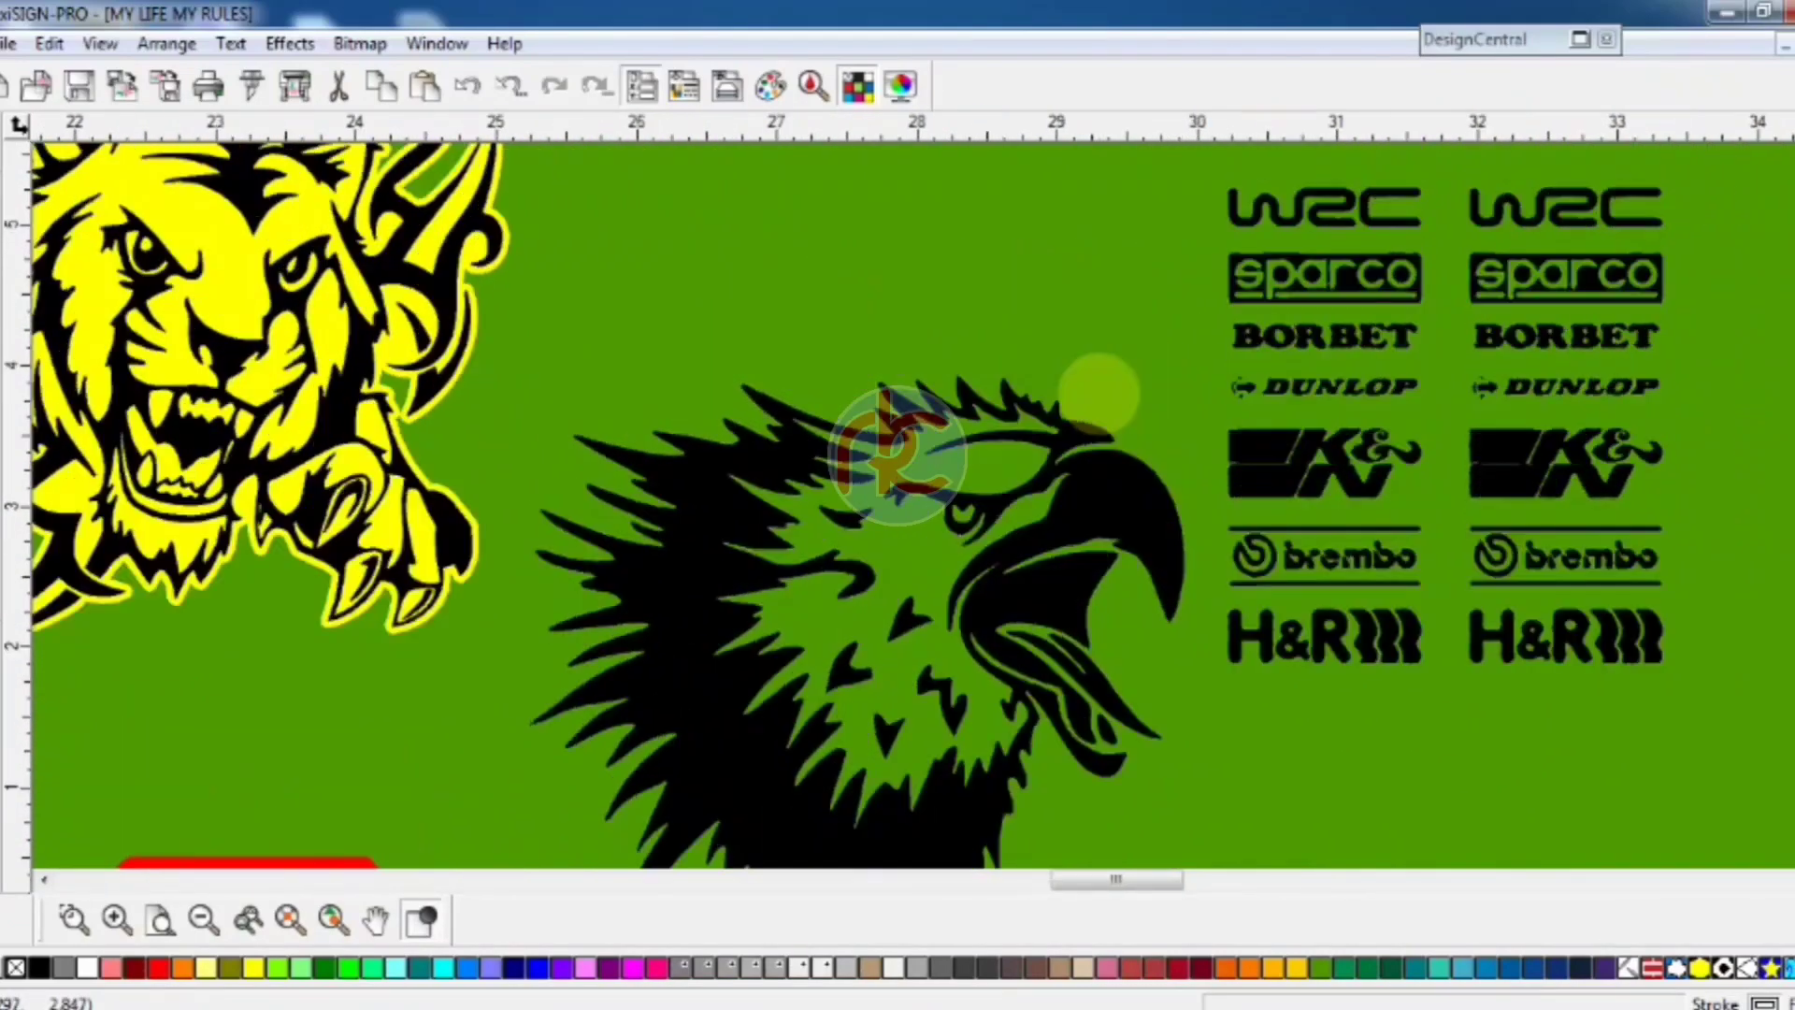
{"action": "scroll", "coordinate": [1100, 392], "scroll_direction": "up", "scroll_amount": 2}
{"action": "scroll", "coordinate": [1099, 393], "scroll_direction": "right", "scroll_amount": 1}
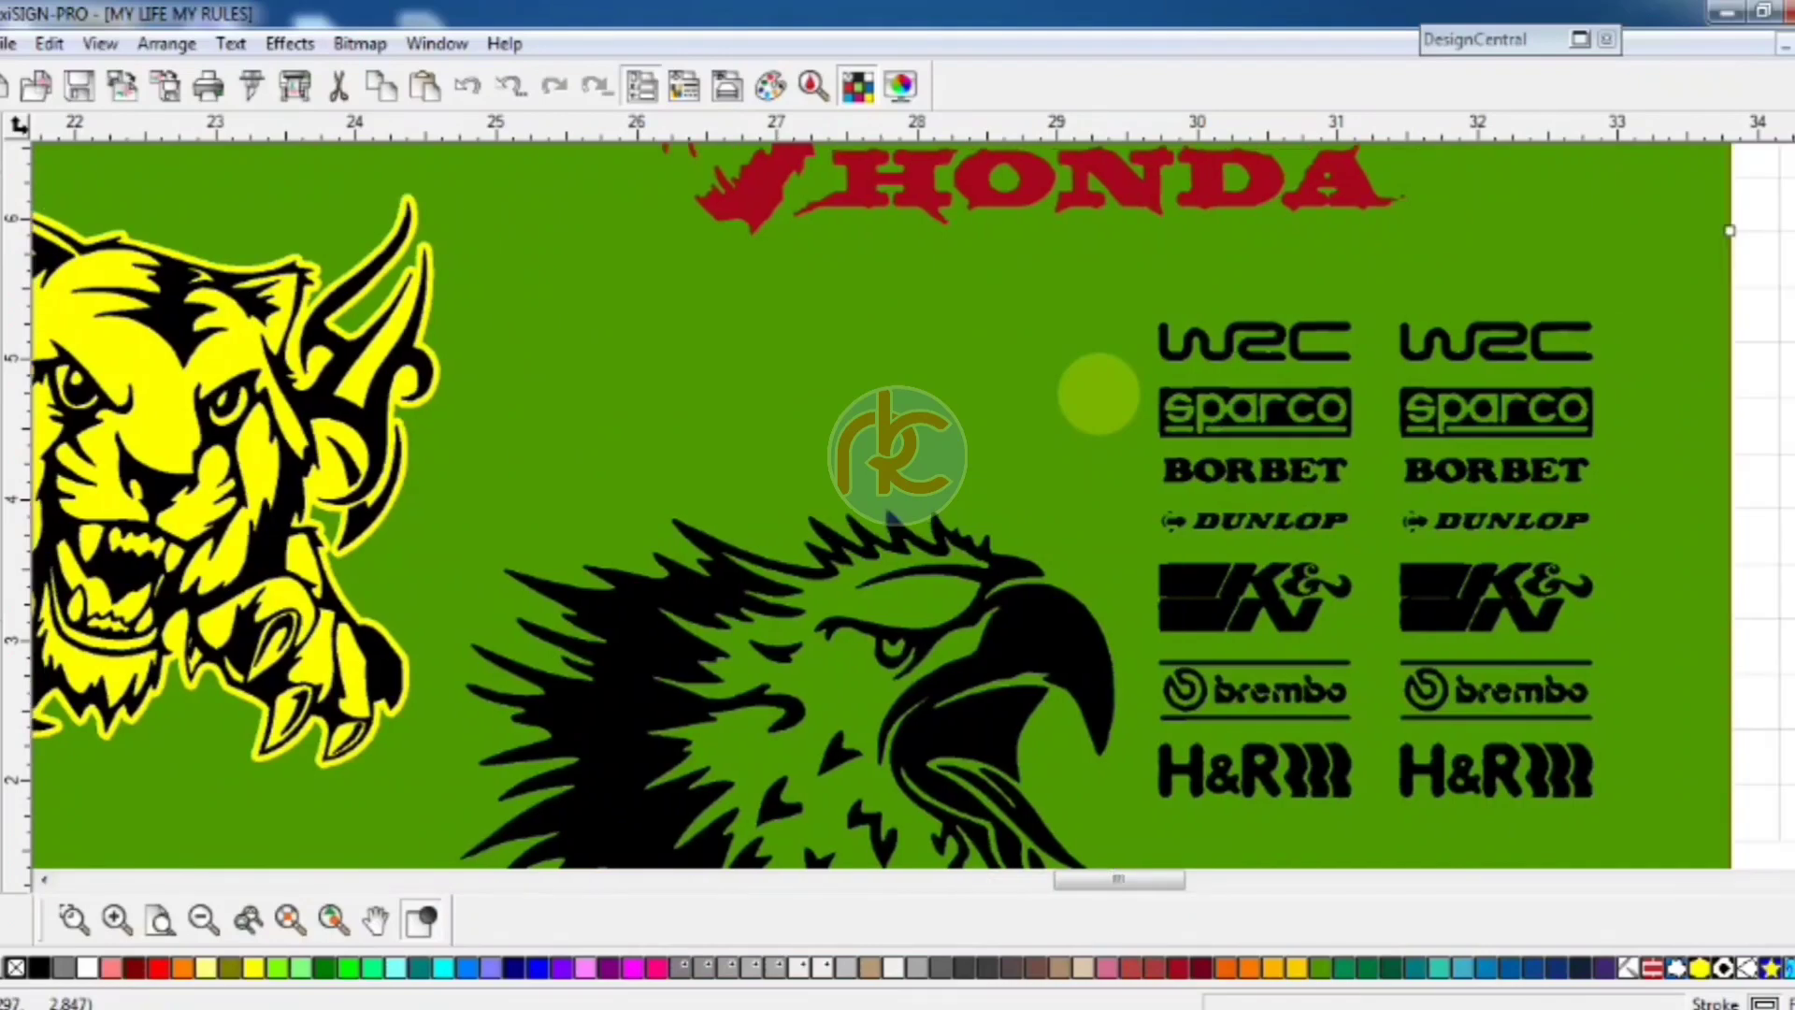
Examine the red "JESUS" shield design located below the tiger
{"action": "scroll", "coordinate": [1100, 395], "scroll_direction": "left", "scroll_amount": 2}
{"action": "scroll", "coordinate": [1098, 397], "scroll_direction": "down", "scroll_amount": 1}
{"action": "scroll", "coordinate": [1099, 397], "scroll_direction": "down", "scroll_amount": 4}
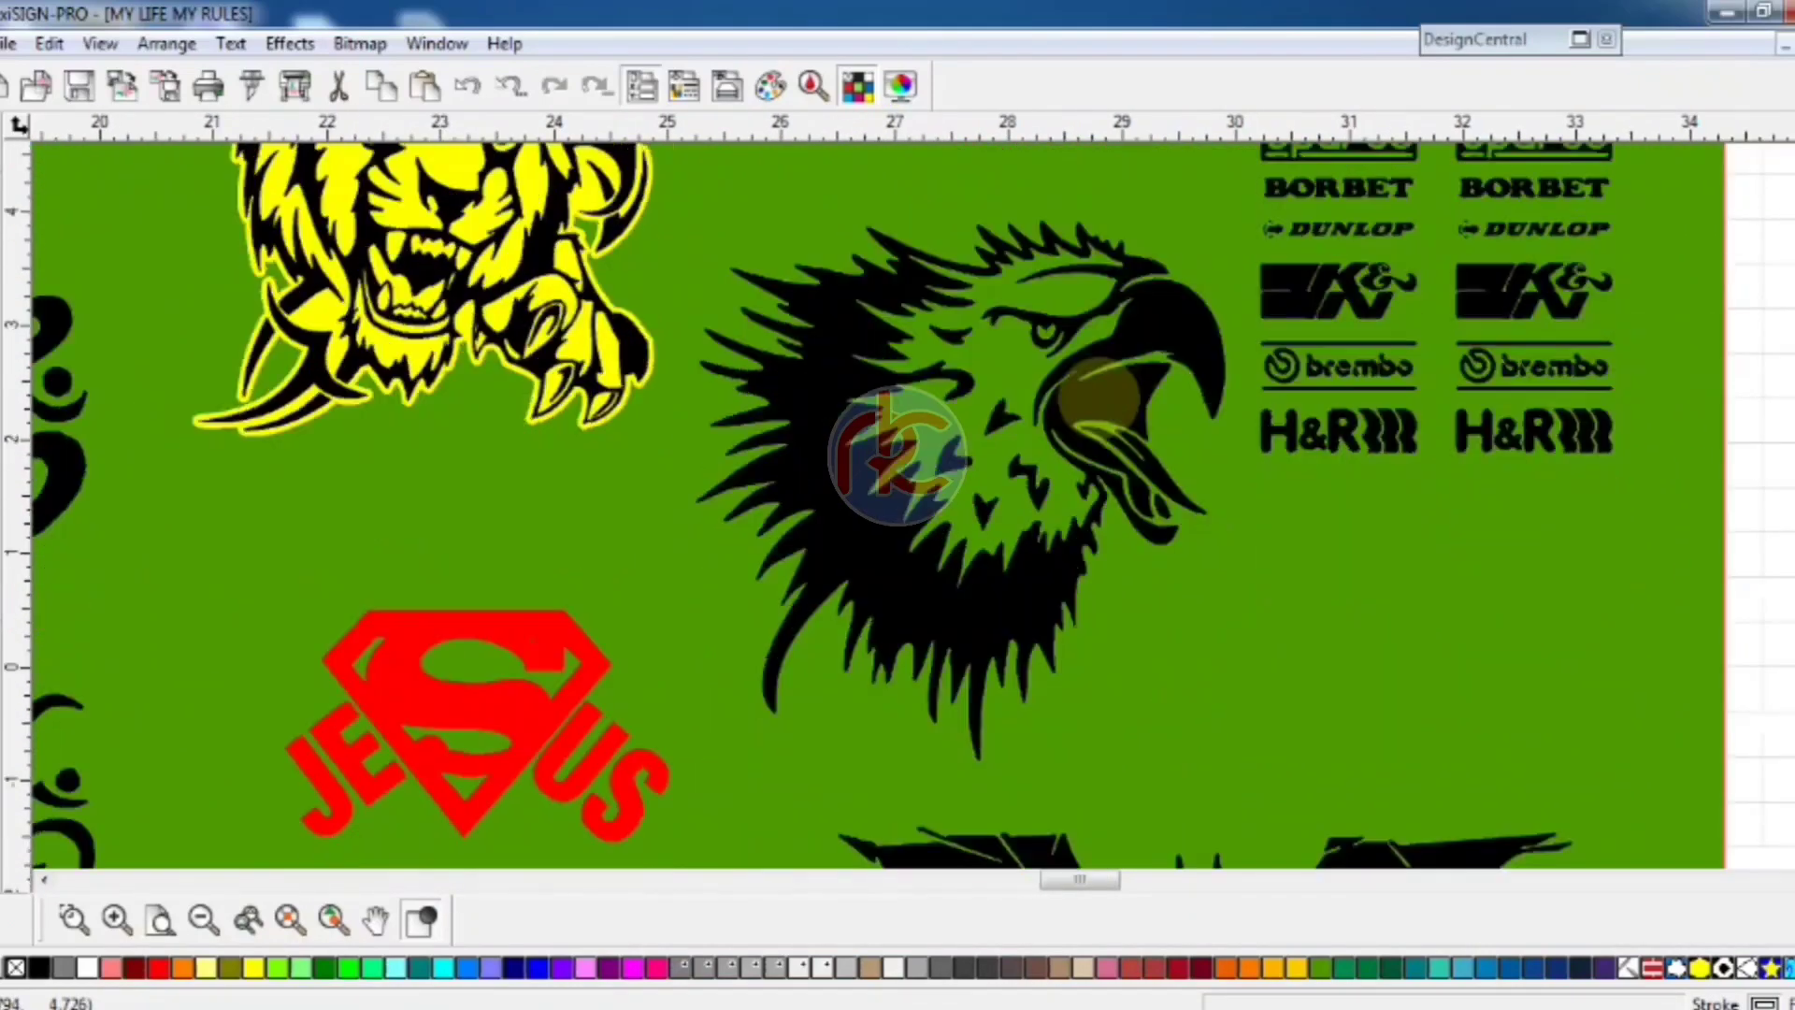
{"action": "scroll", "coordinate": [1099, 398], "scroll_direction": "left", "scroll_amount": 6}
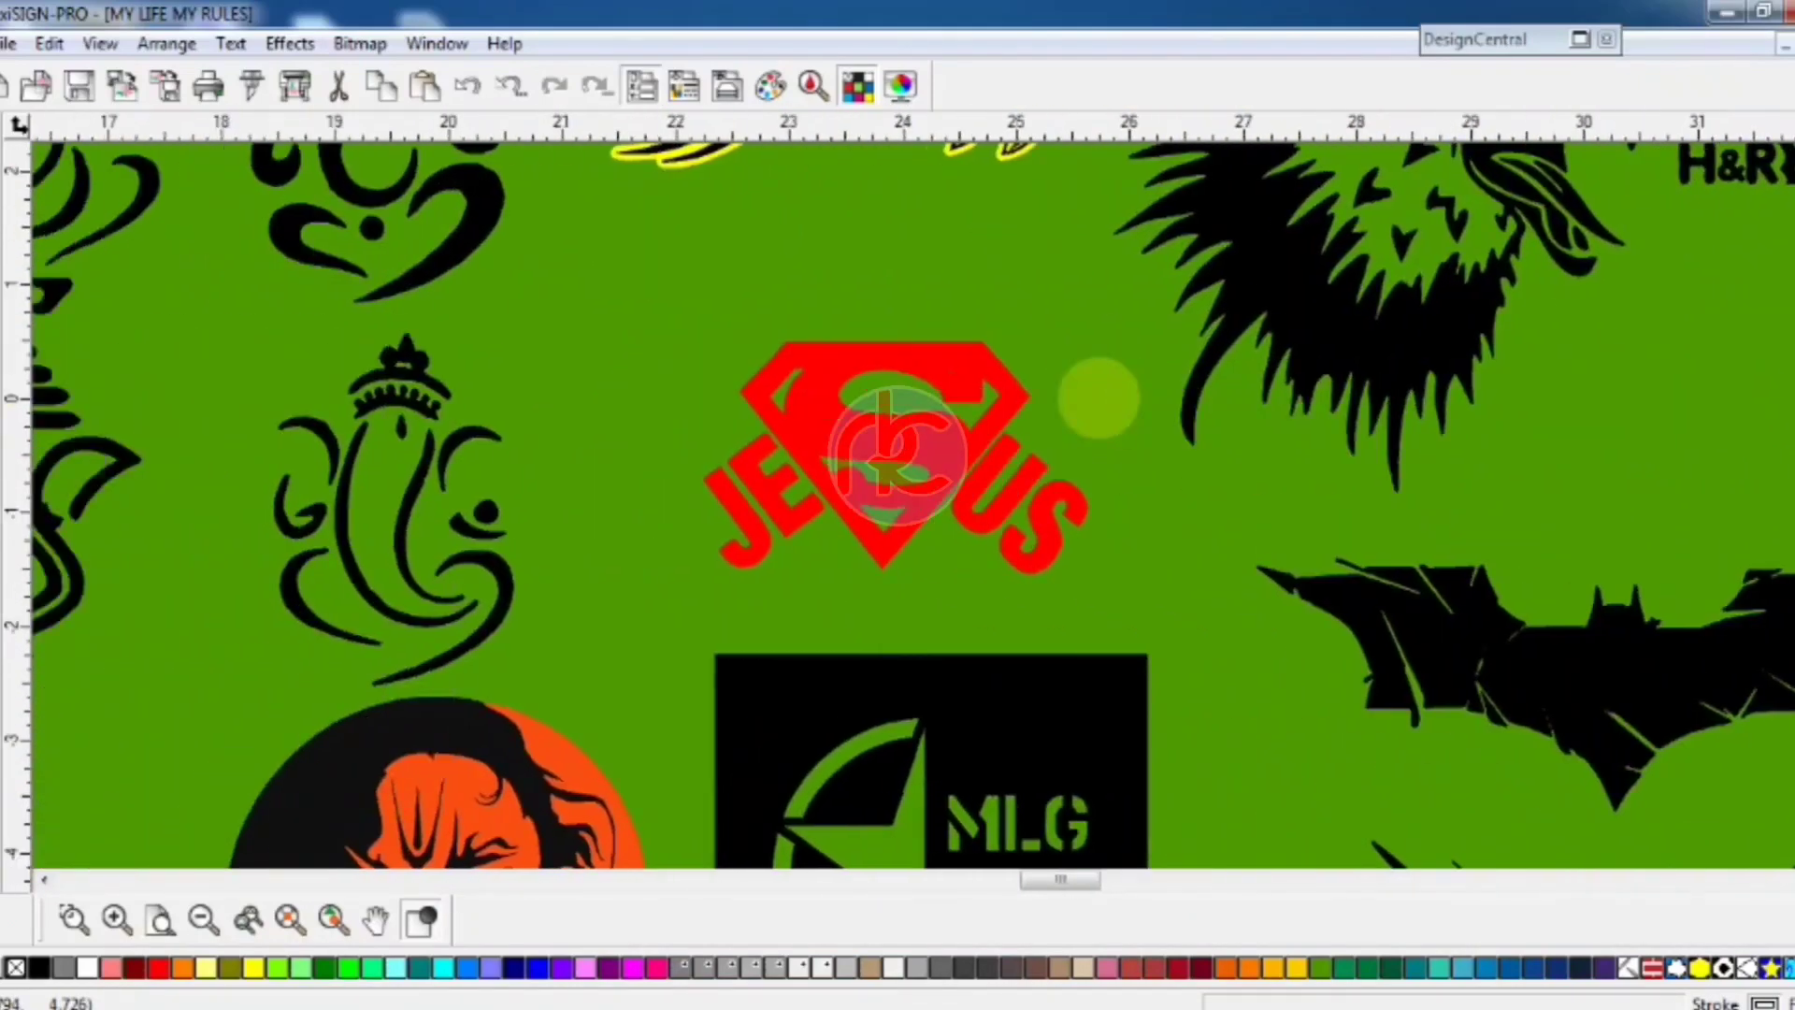
{"action": "scroll", "coordinate": [1099, 398], "scroll_direction": "right", "scroll_amount": 1}
{"action": "scroll", "coordinate": [1098, 397], "scroll_direction": "up", "scroll_amount": 1}
{"action": "scroll", "coordinate": [1099, 398], "scroll_direction": "down", "scroll_amount": 2}
Examine the "Need for Speed", "My Life My Rules" and moustached mask designs and the "diesel" and "Petrol" emblems below them
{"action": "scroll", "coordinate": [1099, 397], "scroll_direction": "left", "scroll_amount": 8}
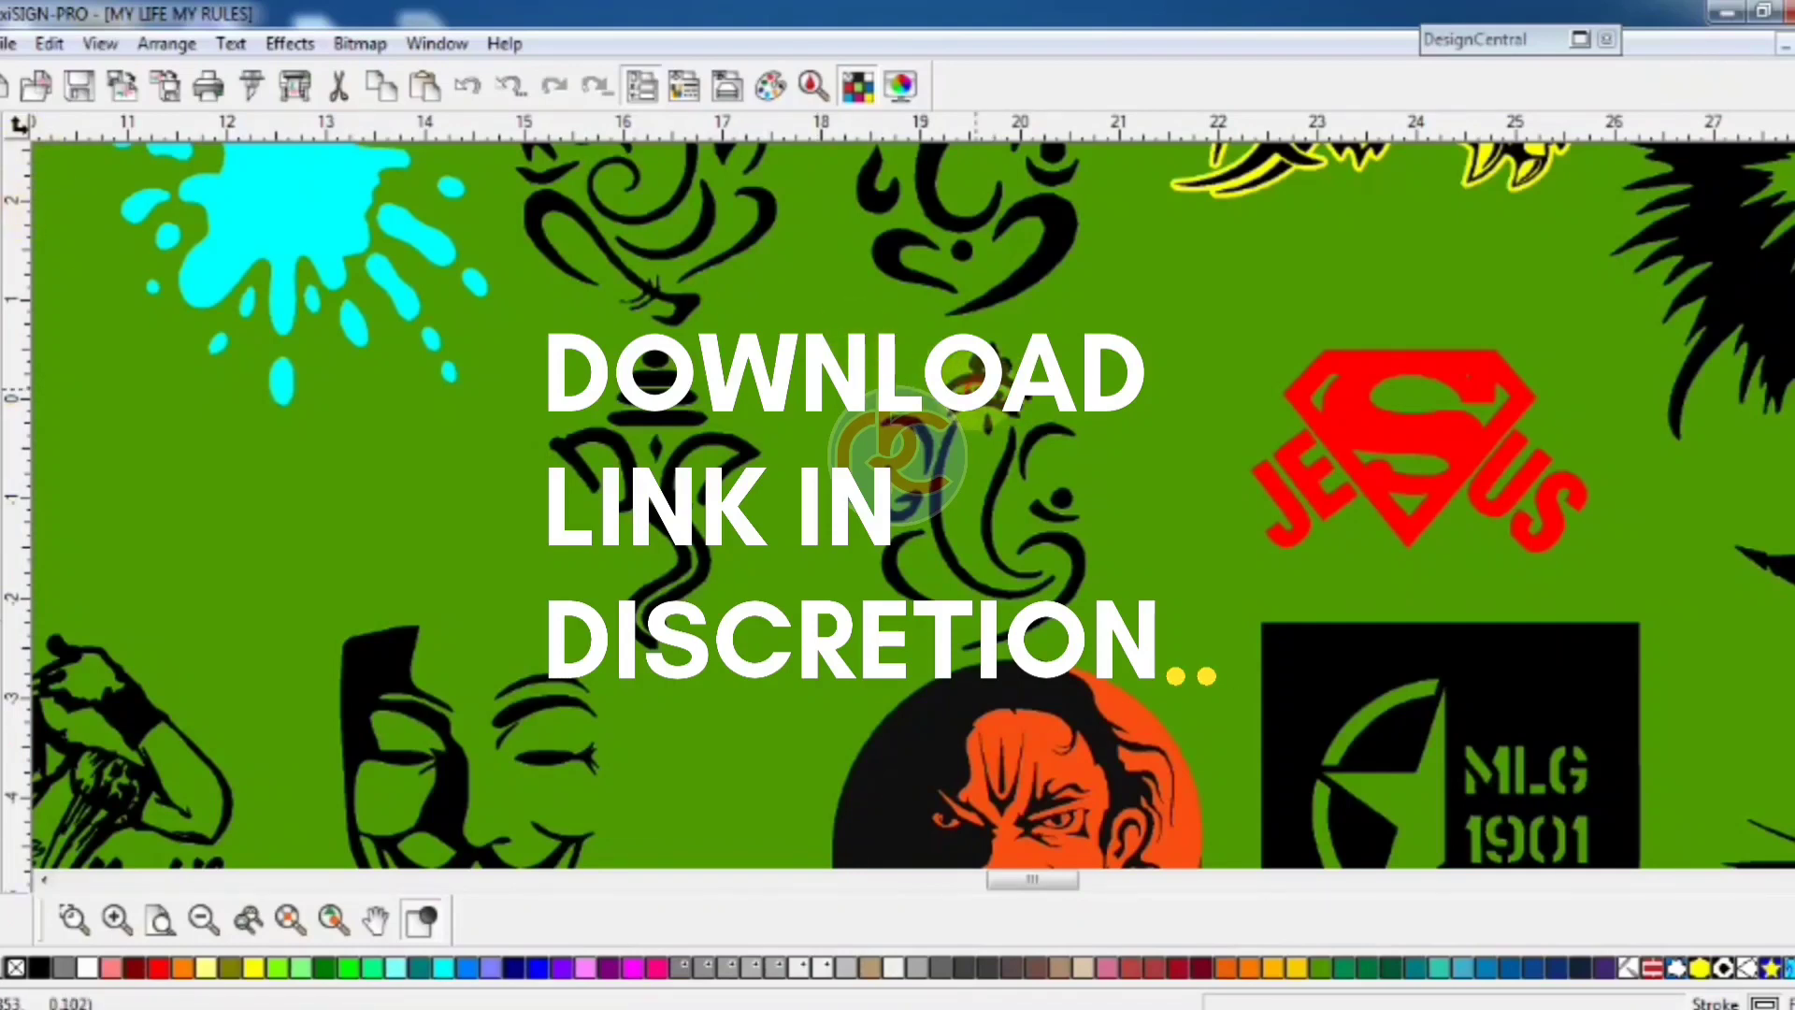
{"action": "scroll", "coordinate": [897, 501], "scroll_direction": "left", "scroll_amount": 8}
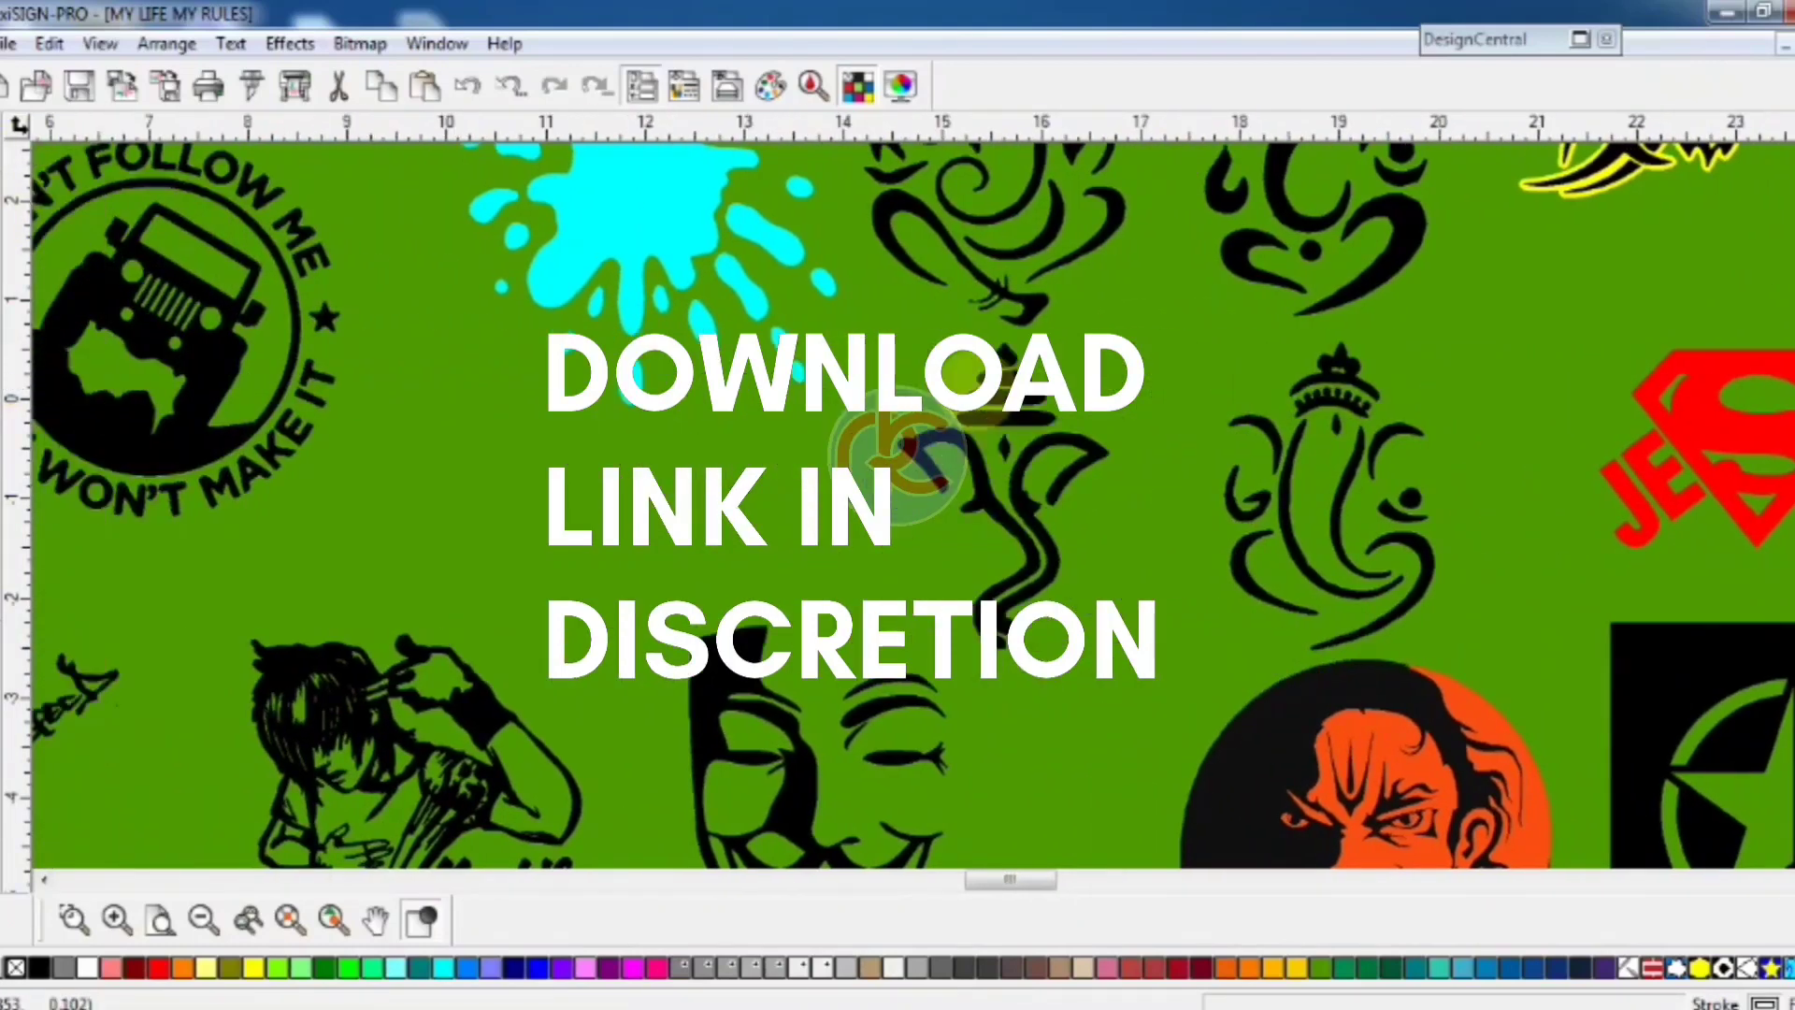
{"action": "scroll", "coordinate": [898, 502], "scroll_direction": "left", "scroll_amount": 2}
{"action": "scroll", "coordinate": [897, 502], "scroll_direction": "down", "scroll_amount": 4}
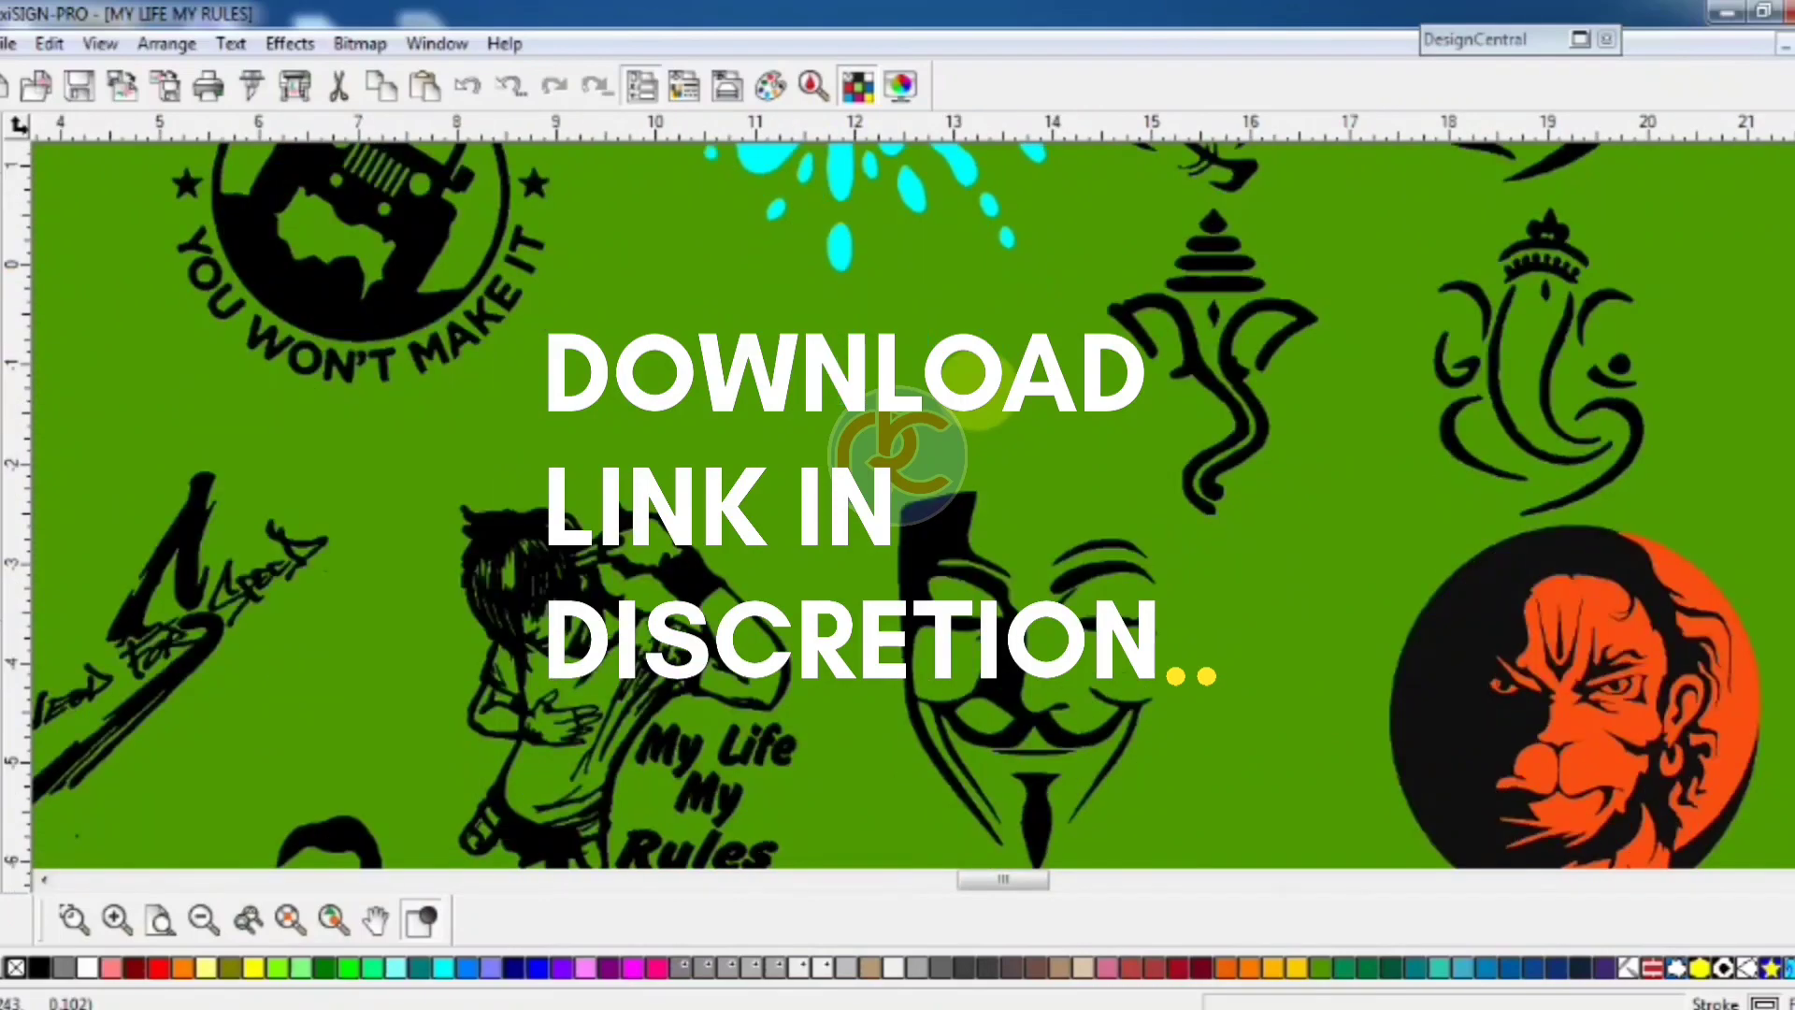
{"action": "scroll", "coordinate": [897, 502], "scroll_direction": "left", "scroll_amount": 1}
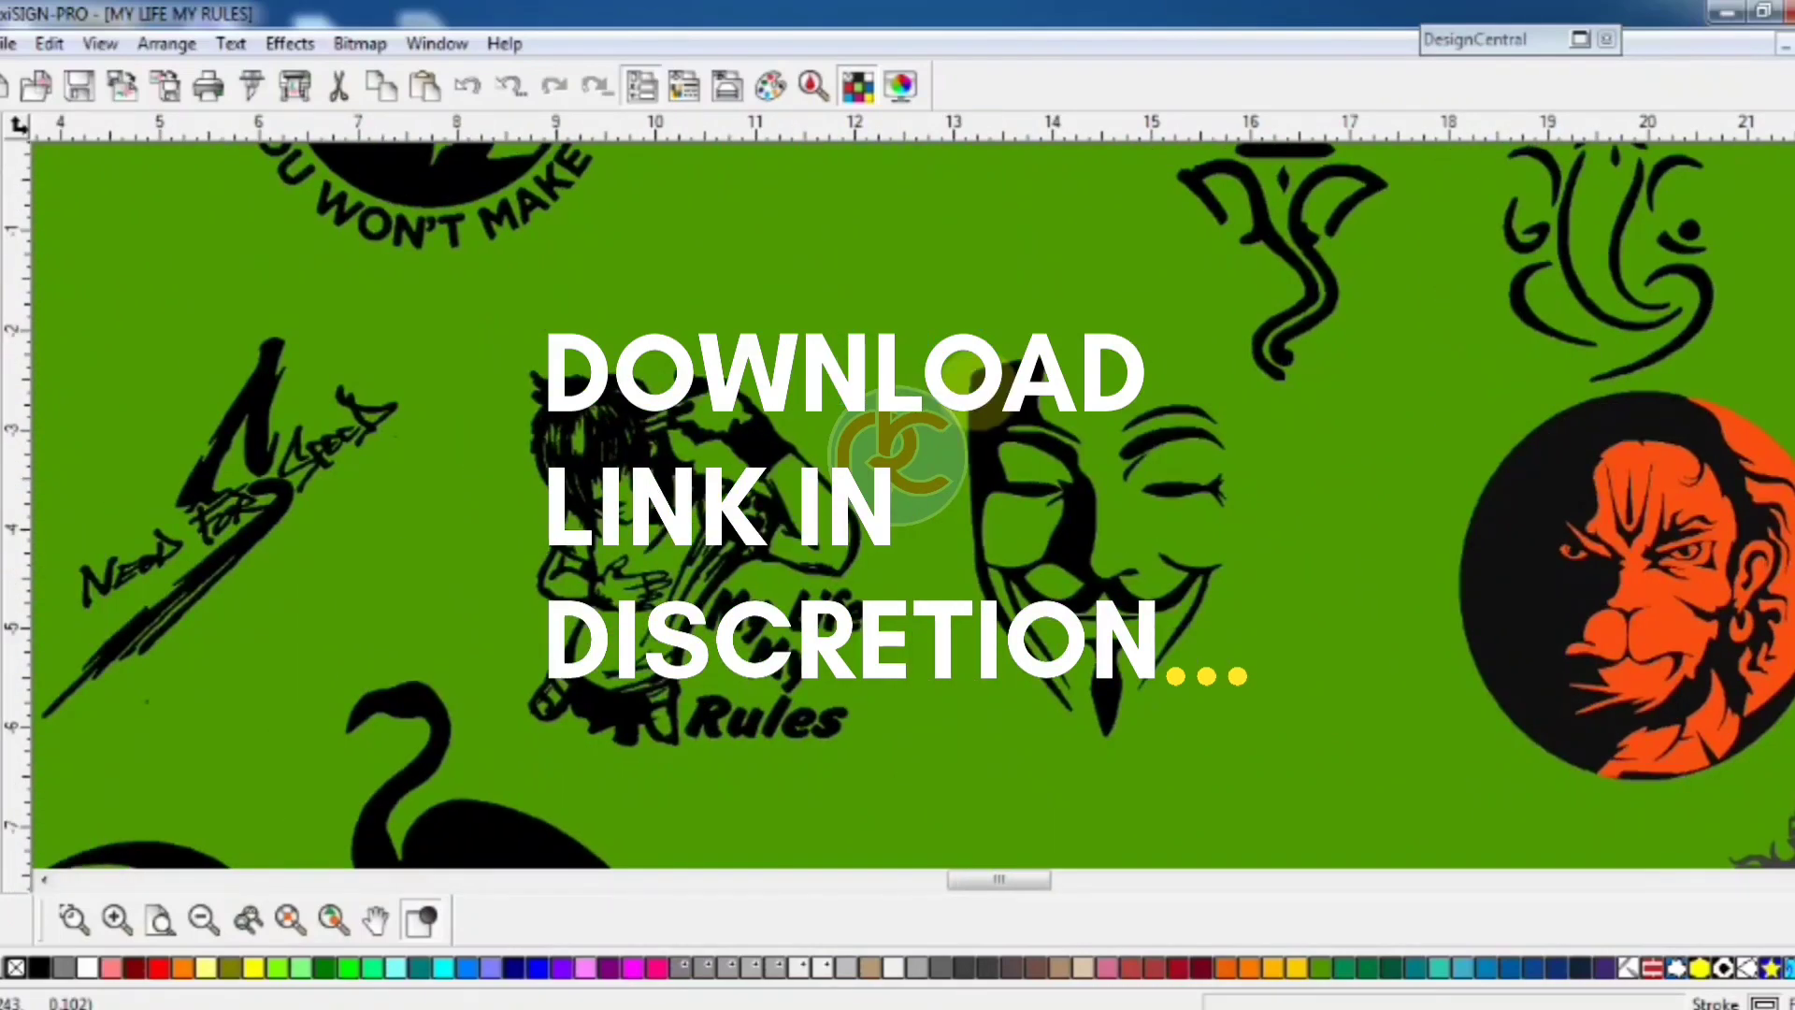
{"action": "scroll", "coordinate": [897, 502], "scroll_direction": "left", "scroll_amount": 5}
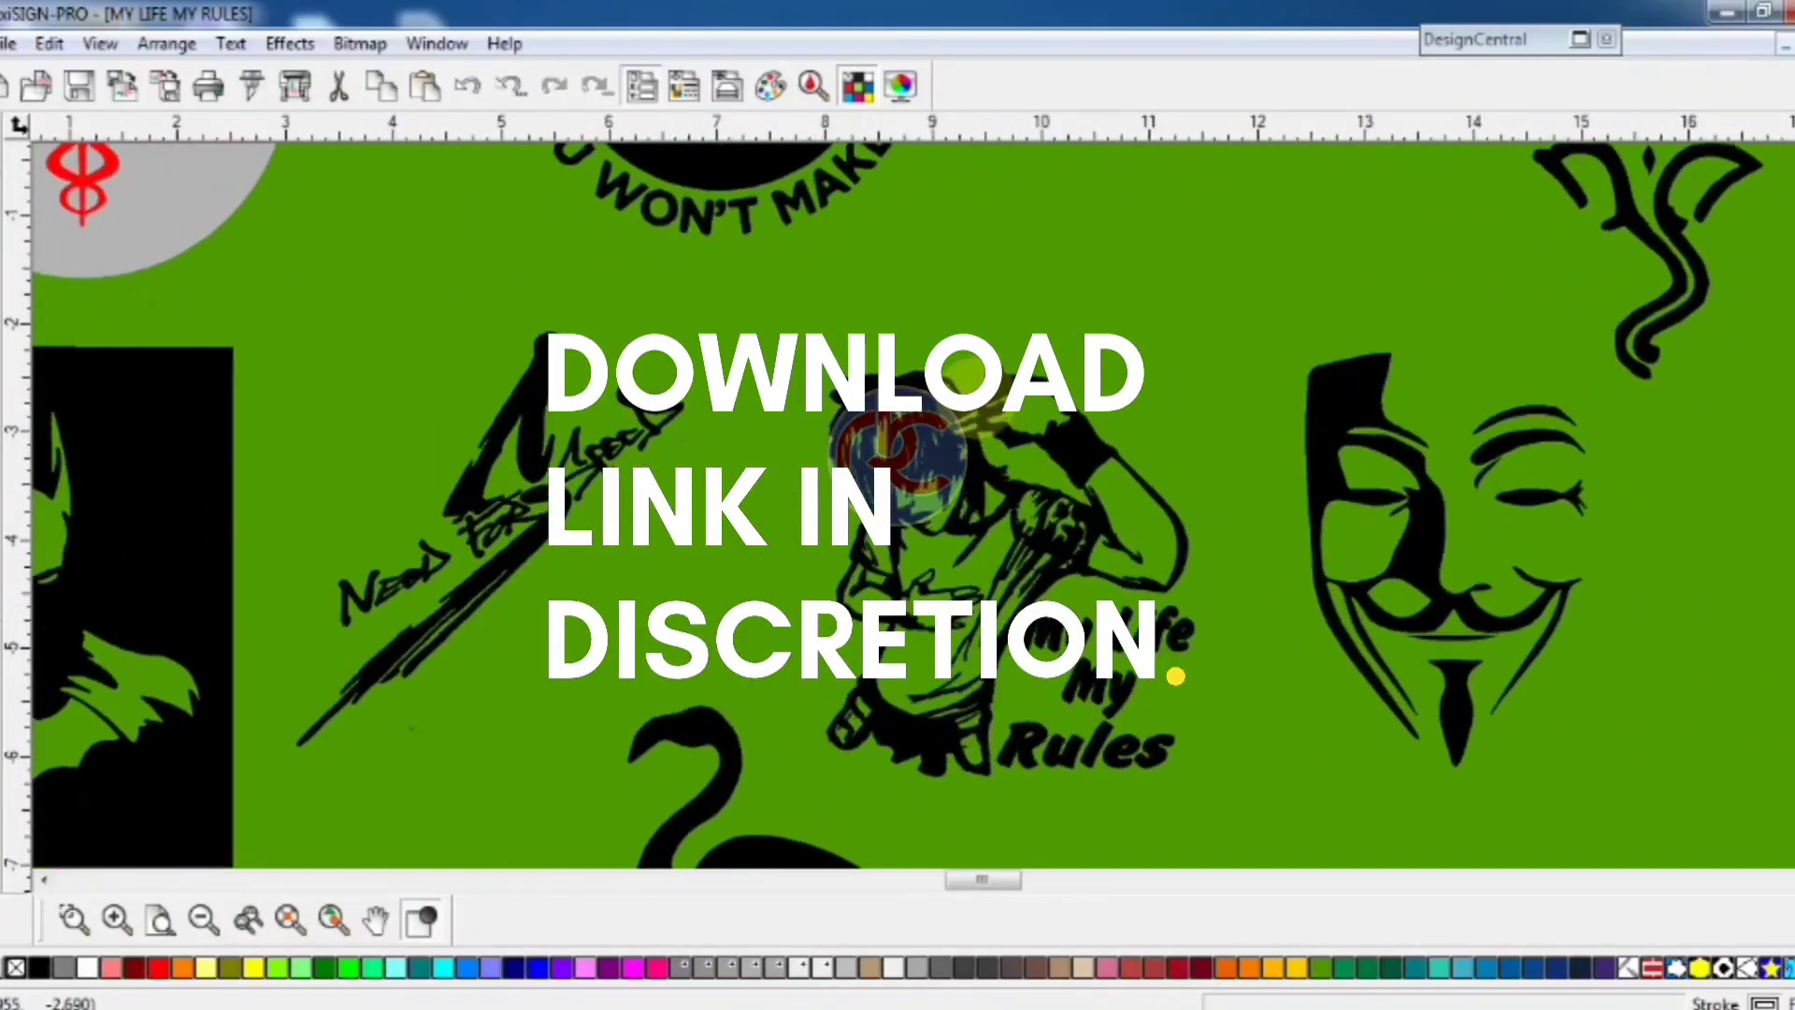
{"action": "scroll", "coordinate": [897, 502], "scroll_direction": "up", "scroll_amount": 1}
{"action": "scroll", "coordinate": [898, 502], "scroll_direction": "down", "scroll_amount": 2}
{"action": "scroll", "coordinate": [897, 502], "scroll_direction": "up", "scroll_amount": 2}
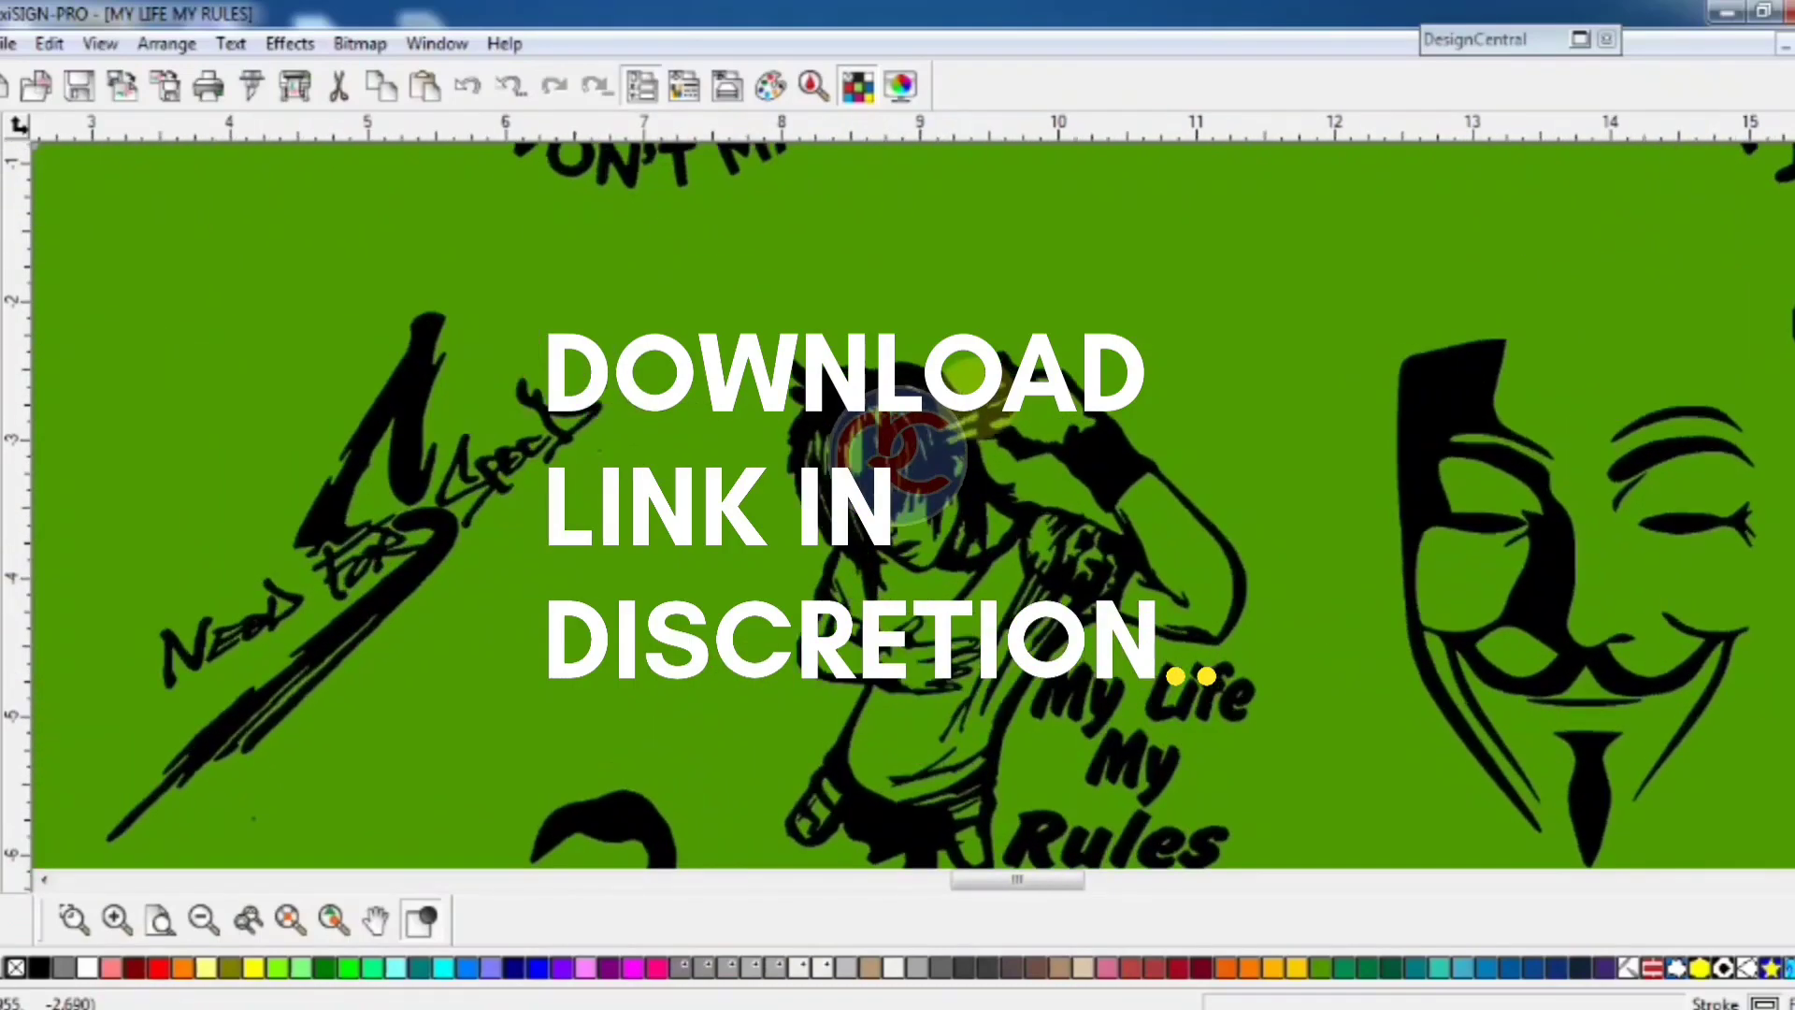
{"action": "scroll", "coordinate": [897, 502], "scroll_direction": "down", "scroll_amount": 1}
{"action": "scroll", "coordinate": [897, 502], "scroll_direction": "up", "scroll_amount": 1}
{"action": "scroll", "coordinate": [898, 502], "scroll_direction": "down", "scroll_amount": 1}
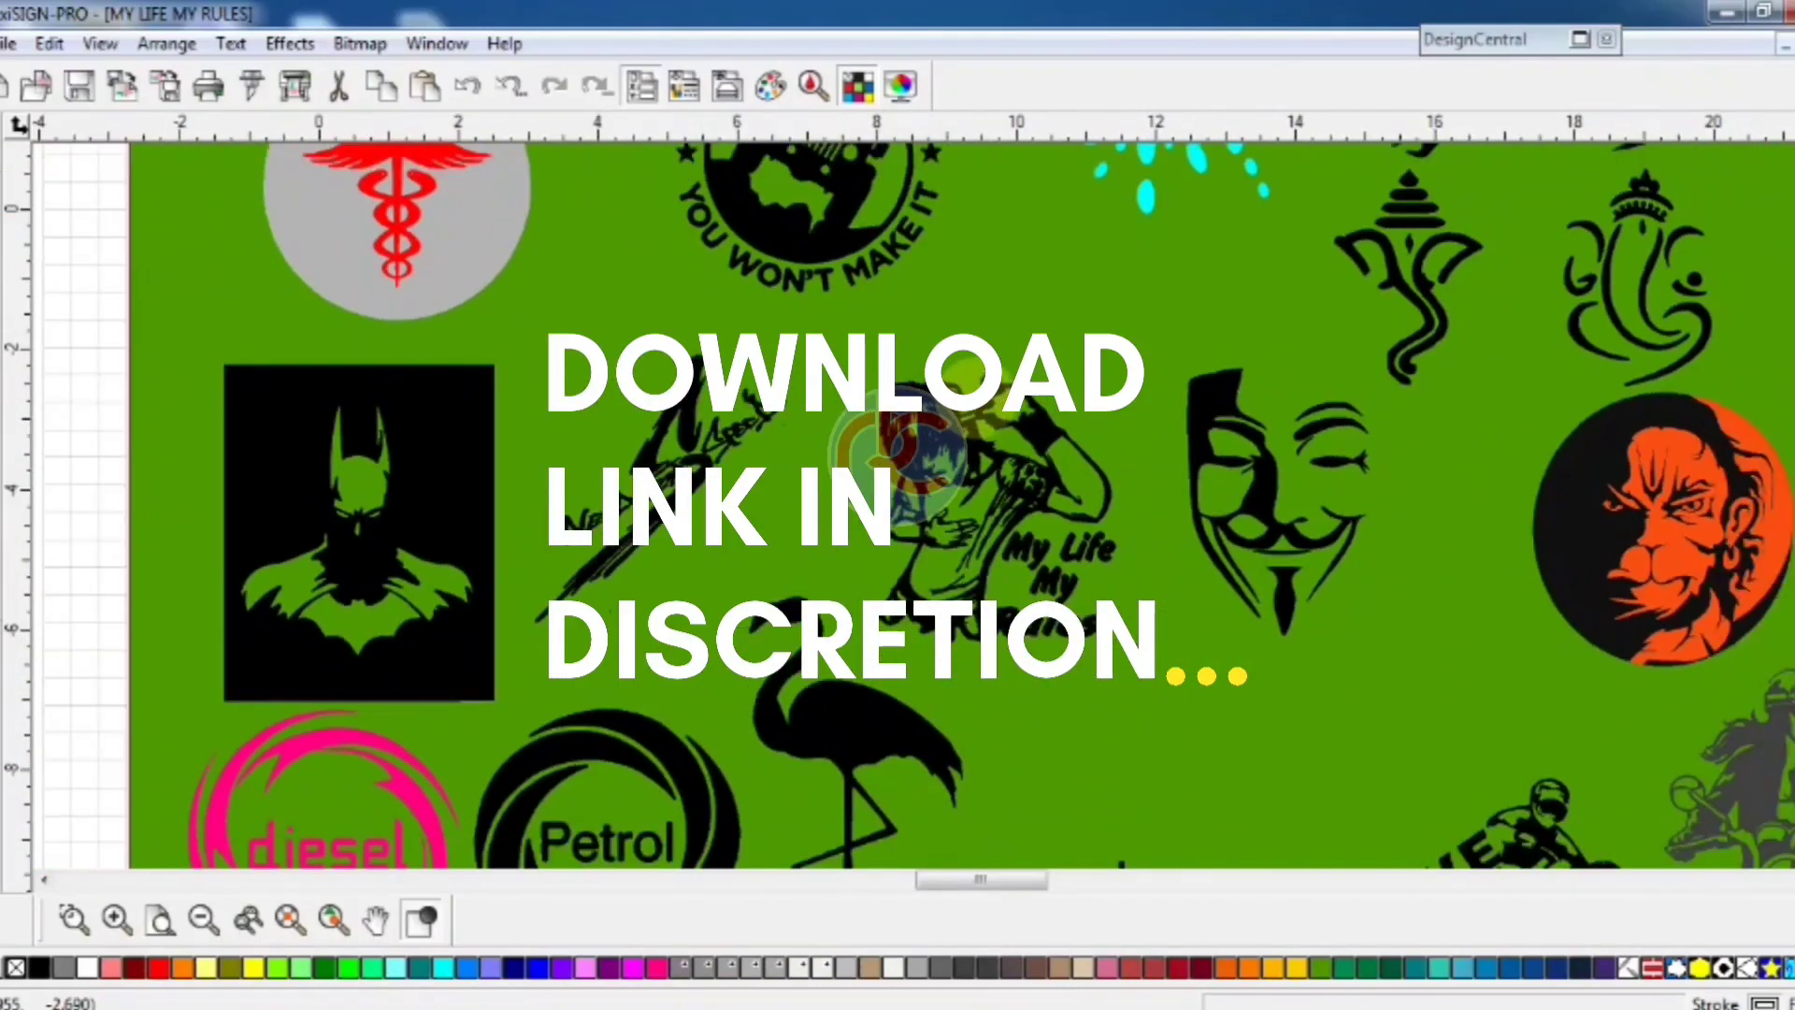
{"action": "scroll", "coordinate": [897, 505], "scroll_direction": "down", "scroll_amount": 3}
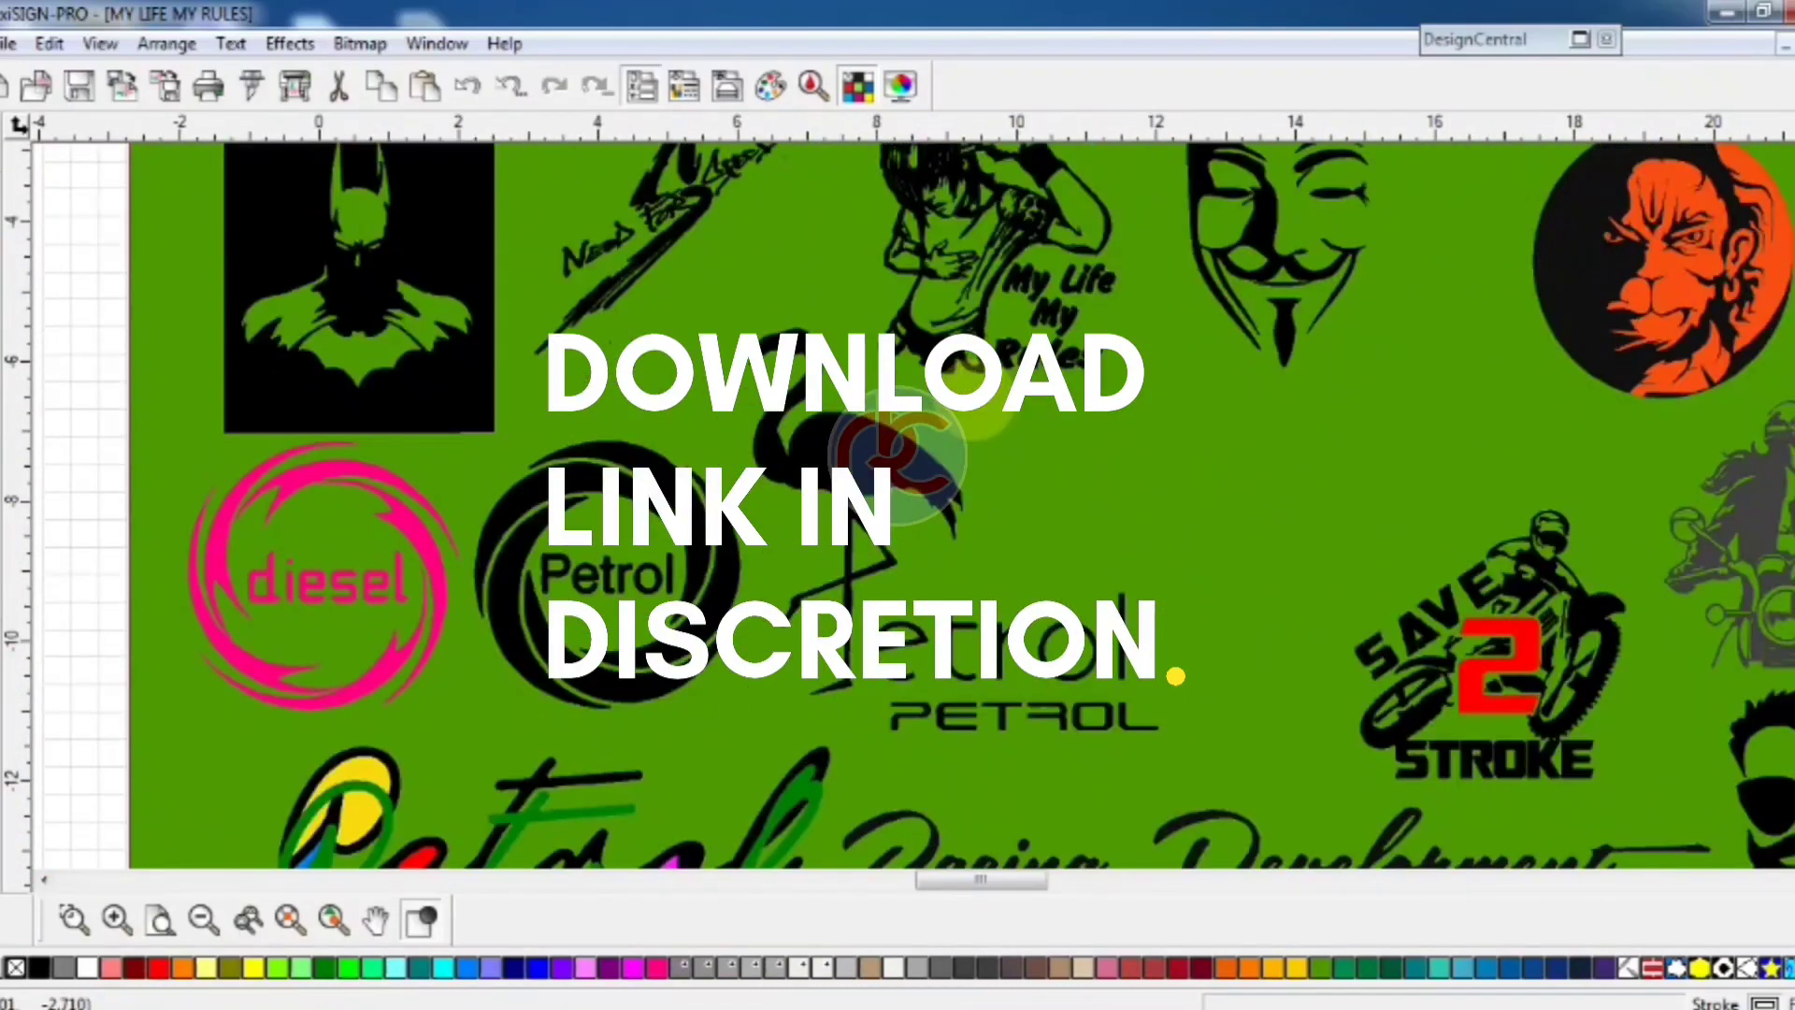
Examine the flamingo "Petrol" design beside the round "diesel" and "Petrol" emblems at close range
{"action": "scroll", "coordinate": [897, 458], "scroll_direction": "up", "scroll_amount": 1}
{"action": "scroll", "coordinate": [897, 458], "scroll_direction": "down", "scroll_amount": 1}
{"action": "scroll", "coordinate": [897, 458], "scroll_direction": "left", "scroll_amount": 1}
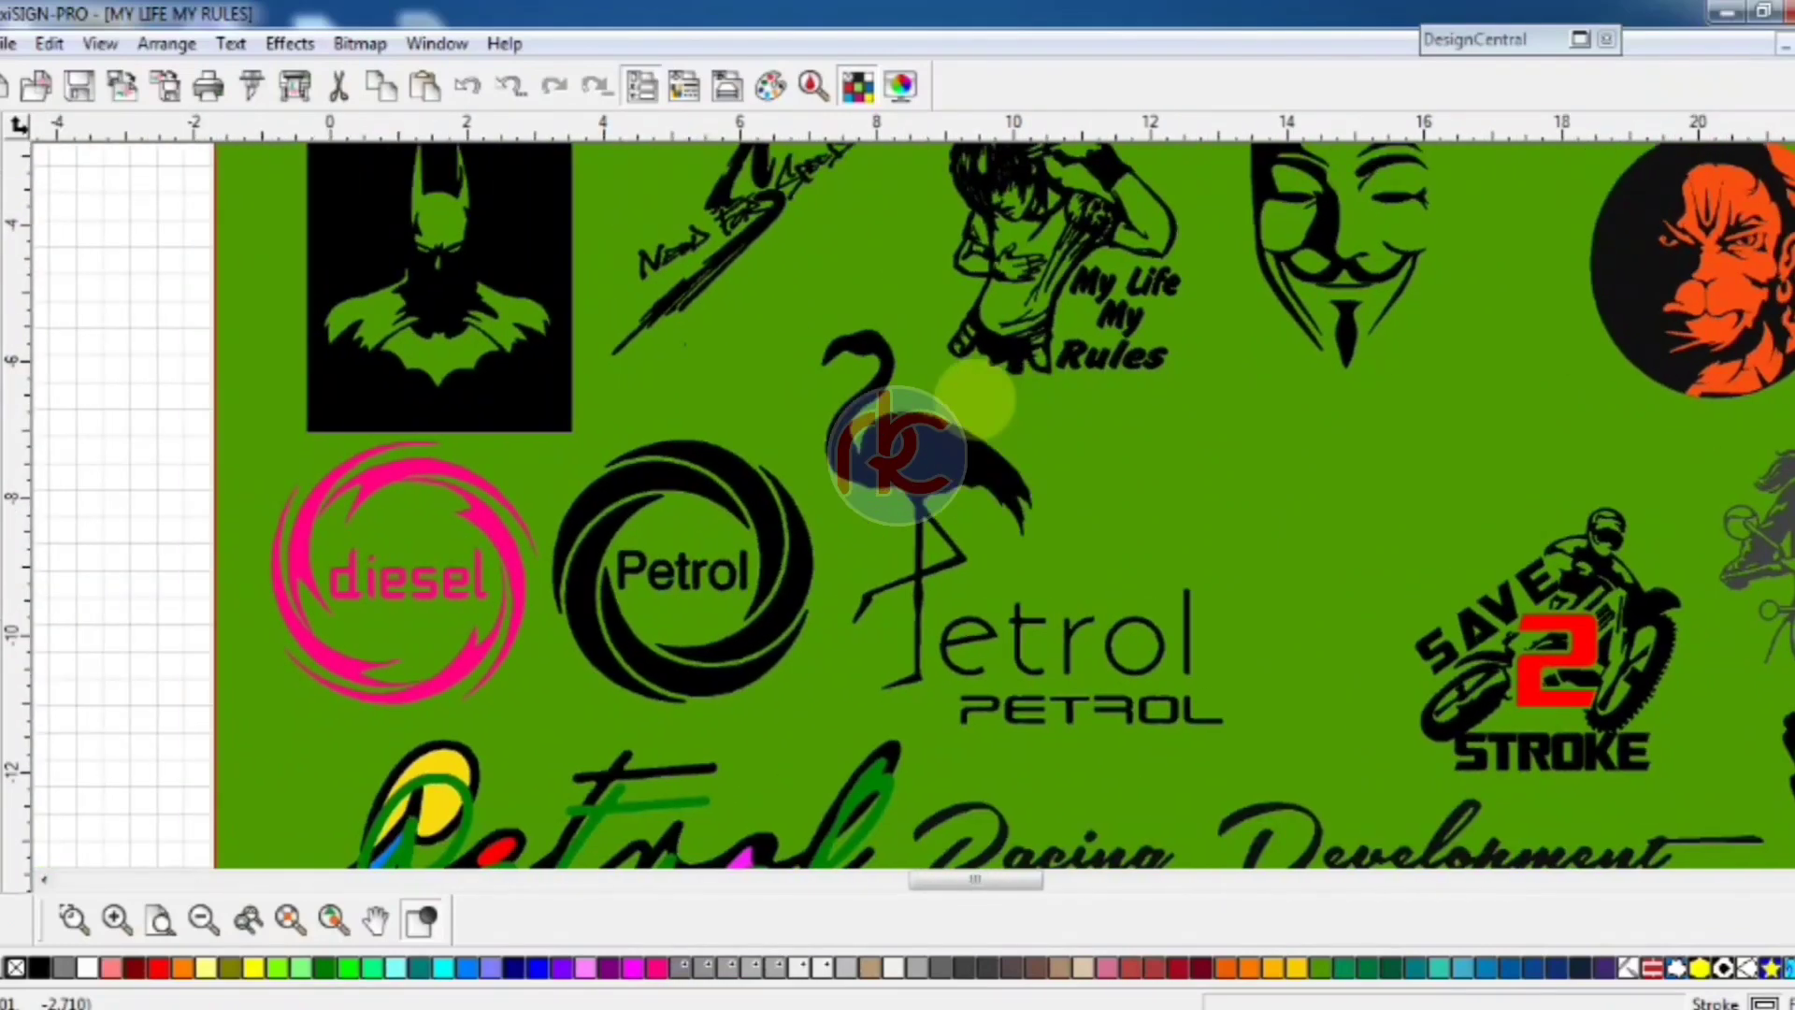
{"action": "scroll", "coordinate": [898, 458], "scroll_direction": "up", "scroll_amount": 2}
{"action": "scroll", "coordinate": [897, 458], "scroll_direction": "down", "scroll_amount": 1}
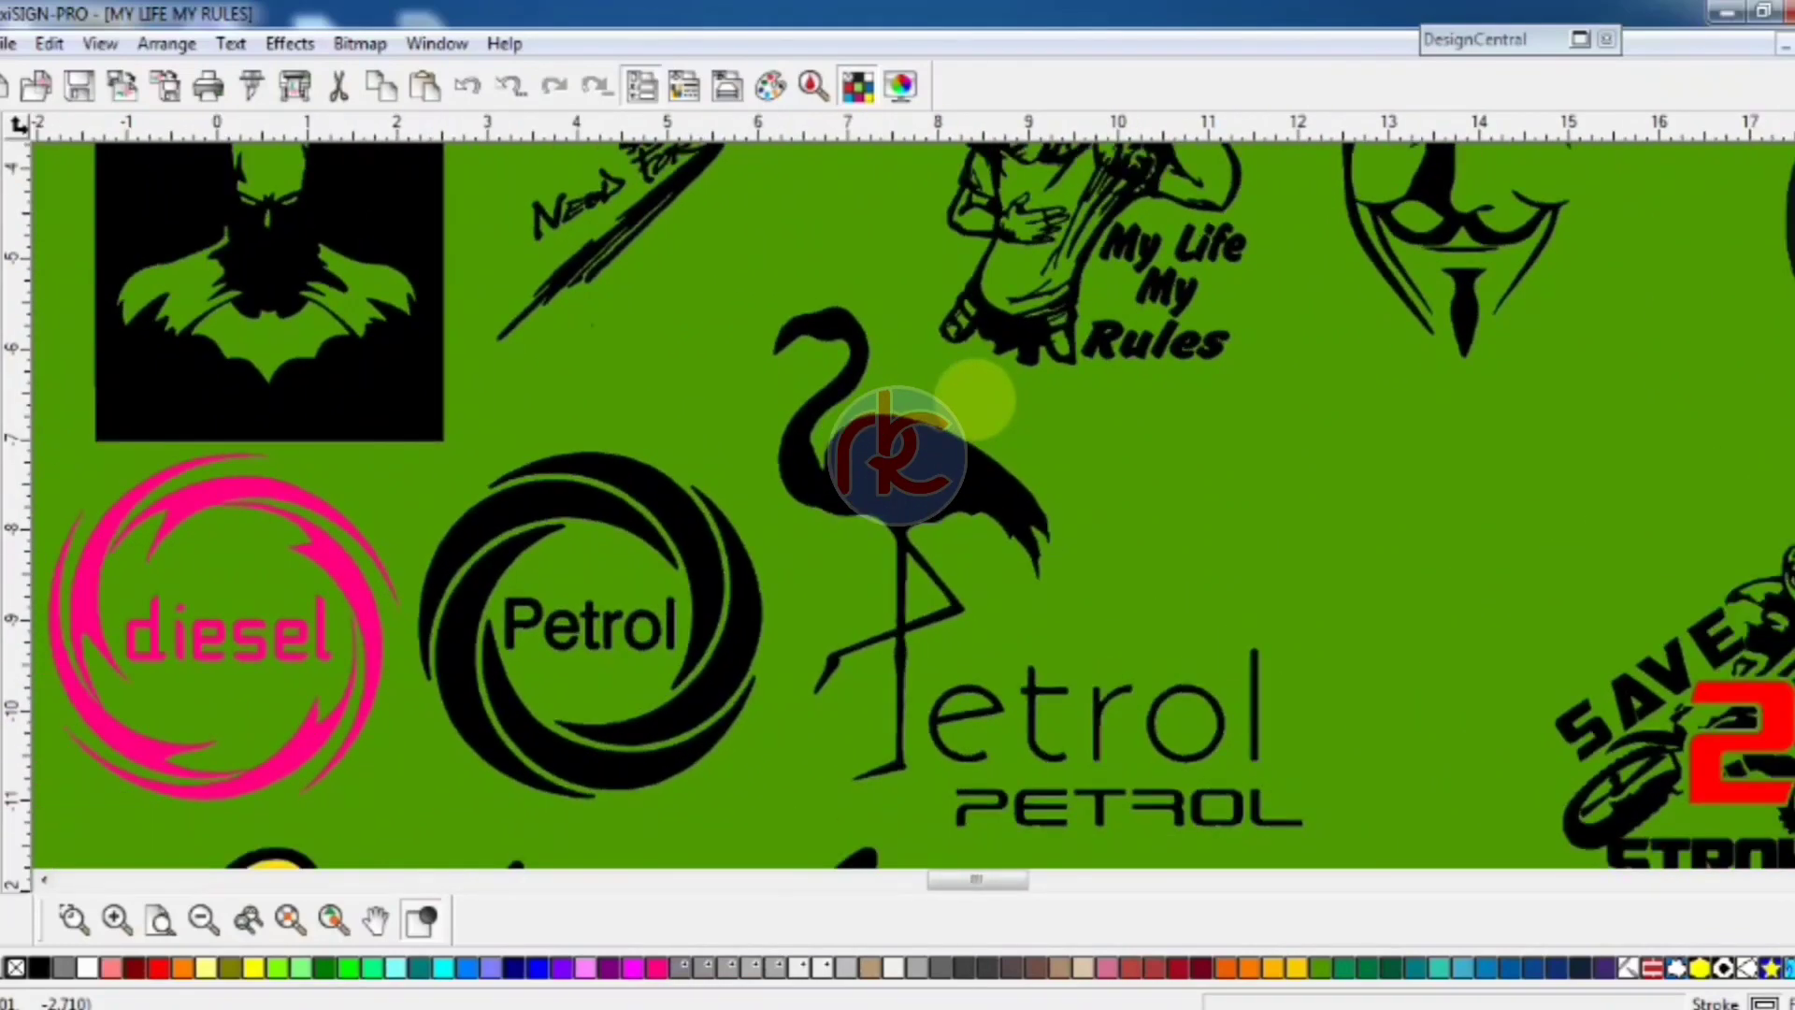
{"action": "scroll", "coordinate": [897, 458], "scroll_direction": "up", "scroll_amount": 1}
{"action": "scroll", "coordinate": [897, 505], "scroll_direction": "right", "scroll_amount": 3}
{"action": "scroll", "coordinate": [897, 504], "scroll_direction": "down", "scroll_amount": 2}
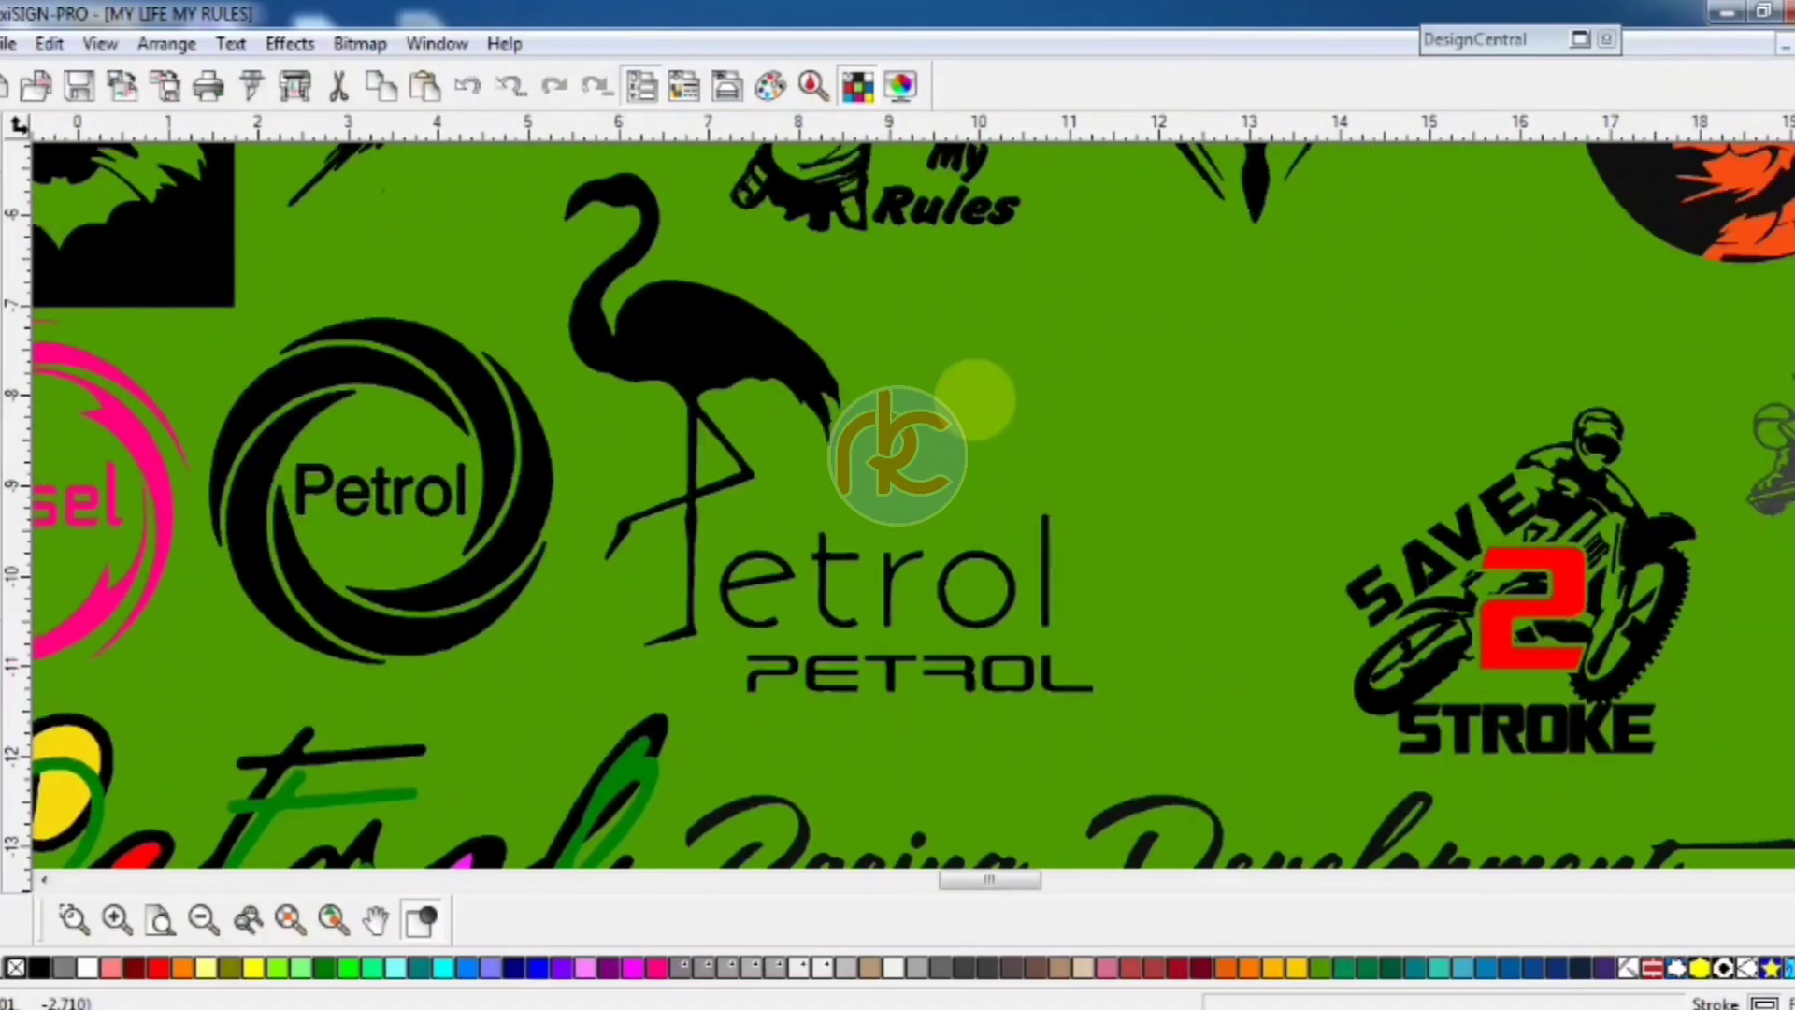
Examine the "SAVE 2 STROKE" dirt bike design between the flamingo "Petrol" design and the grey woman motorcyclist
{"action": "scroll", "coordinate": [897, 504], "scroll_direction": "right", "scroll_amount": 4}
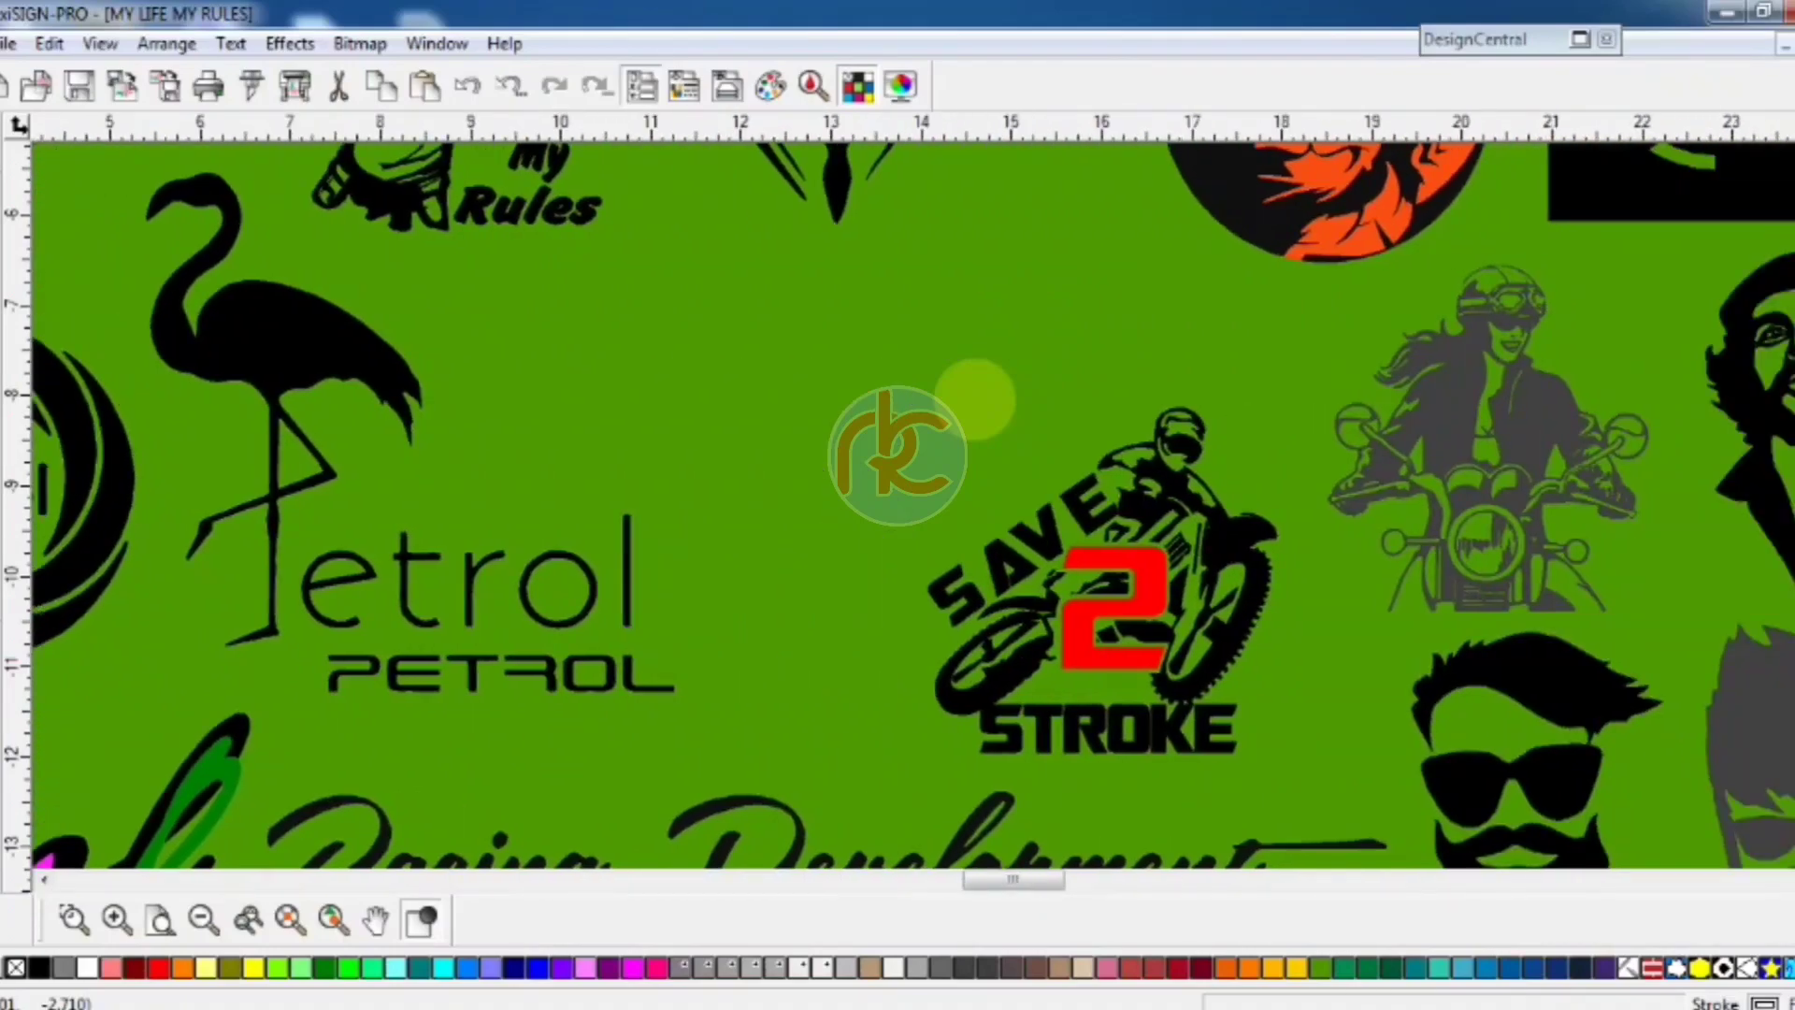
{"action": "scroll", "coordinate": [897, 505], "scroll_direction": "up", "scroll_amount": 1}
{"action": "scroll", "coordinate": [897, 458], "scroll_direction": "down", "scroll_amount": 1}
{"action": "scroll", "coordinate": [897, 458], "scroll_direction": "down", "scroll_amount": 2}
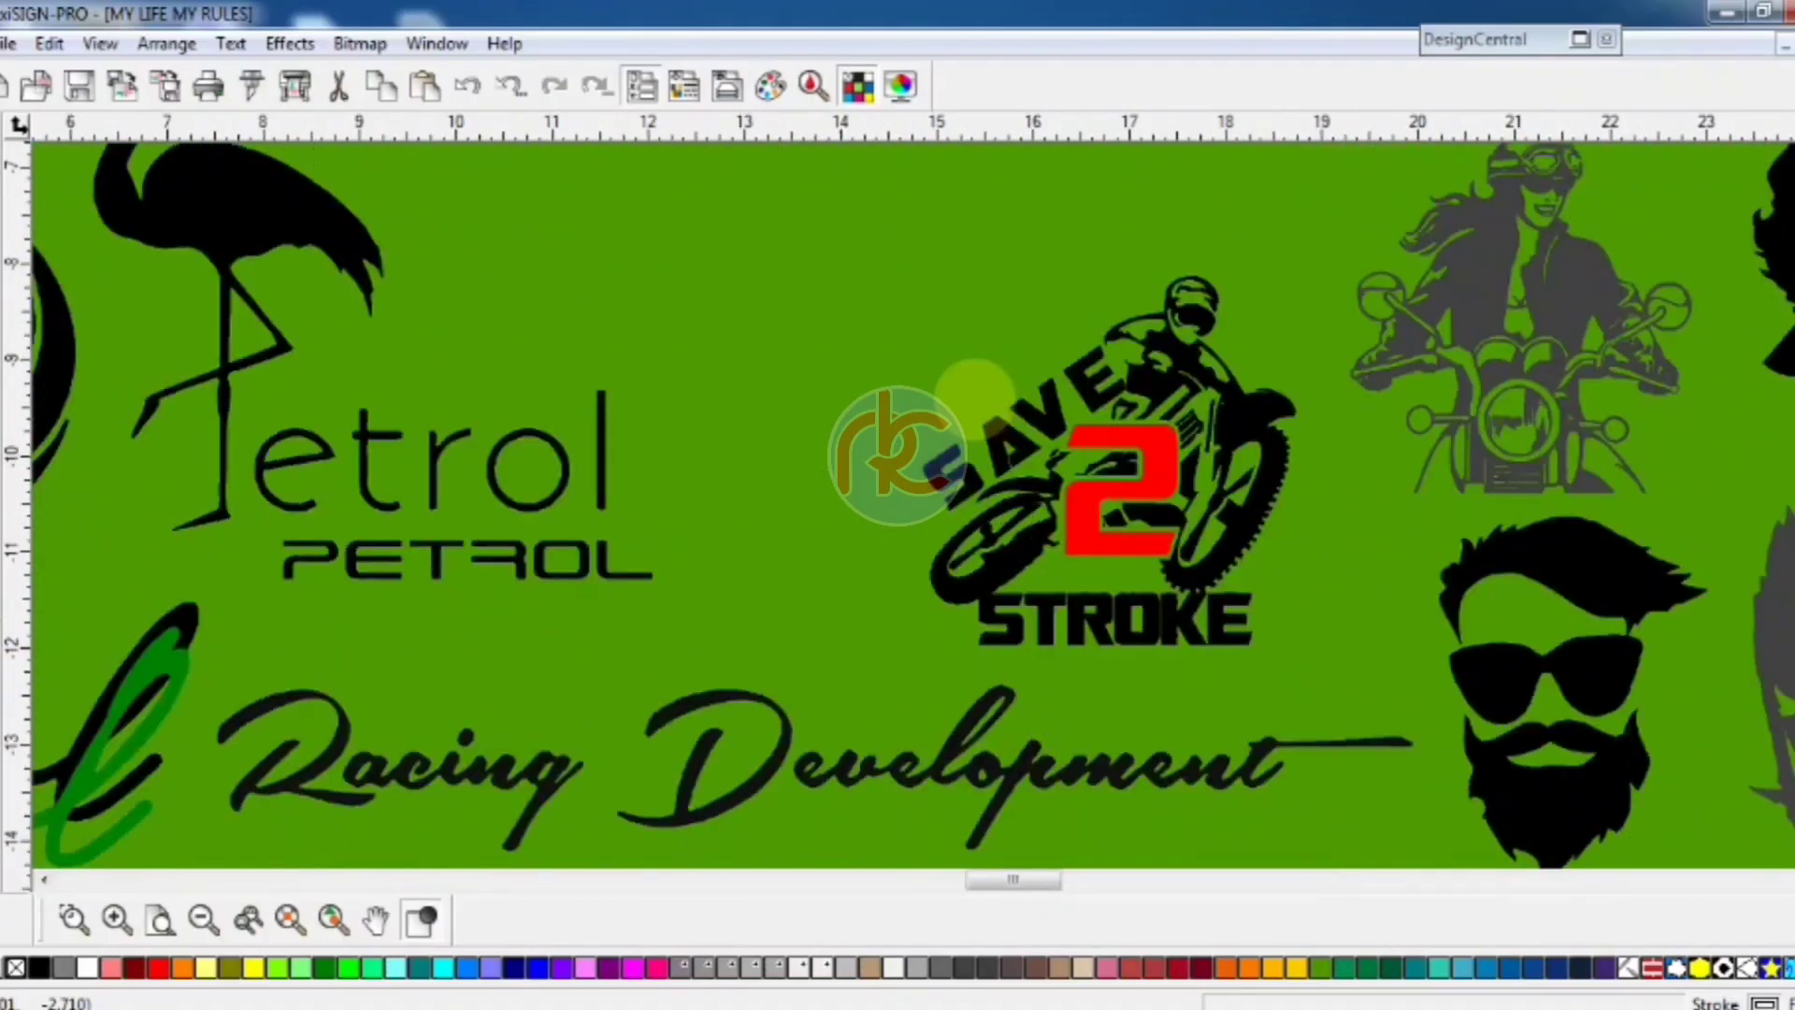
{"action": "scroll", "coordinate": [897, 458], "scroll_direction": "right", "scroll_amount": 2}
{"action": "scroll", "coordinate": [898, 505], "scroll_direction": "up", "scroll_amount": 2}
{"action": "scroll", "coordinate": [898, 504], "scroll_direction": "right", "scroll_amount": 2}
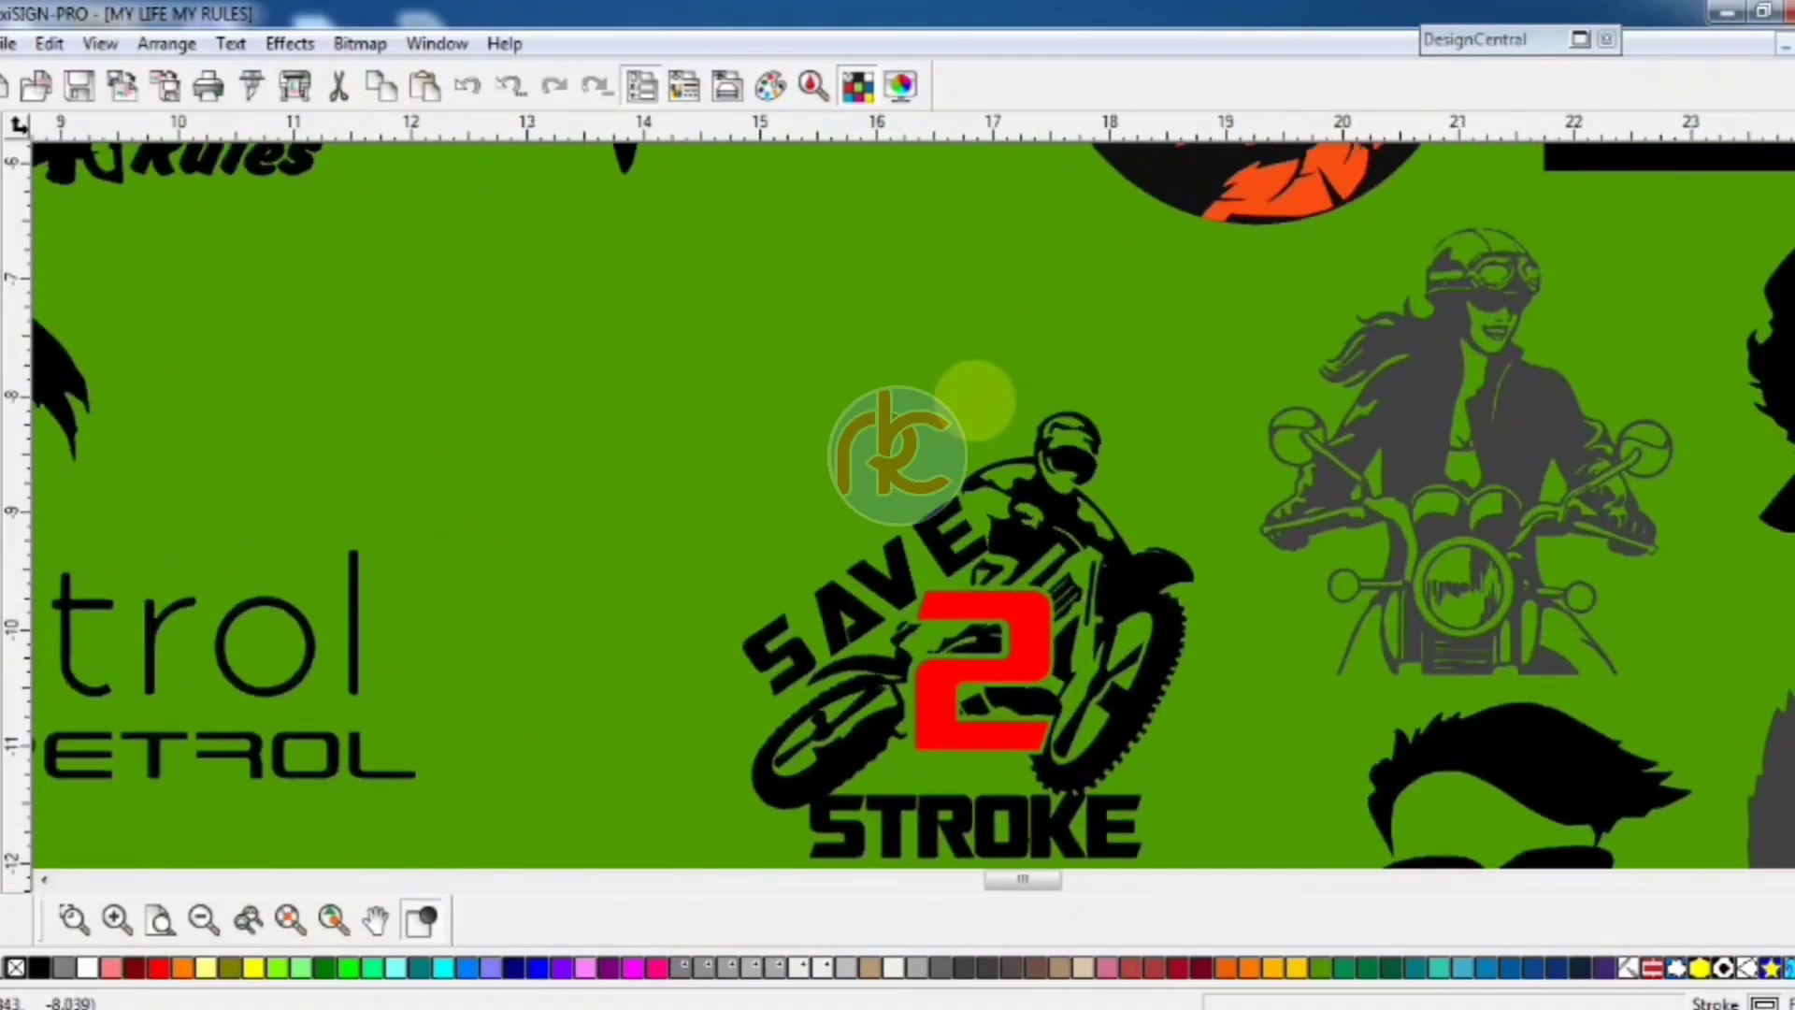
{"action": "scroll", "coordinate": [897, 505], "scroll_direction": "up", "scroll_amount": 1}
{"action": "scroll", "coordinate": [975, 402], "scroll_direction": "right", "scroll_amount": 6}
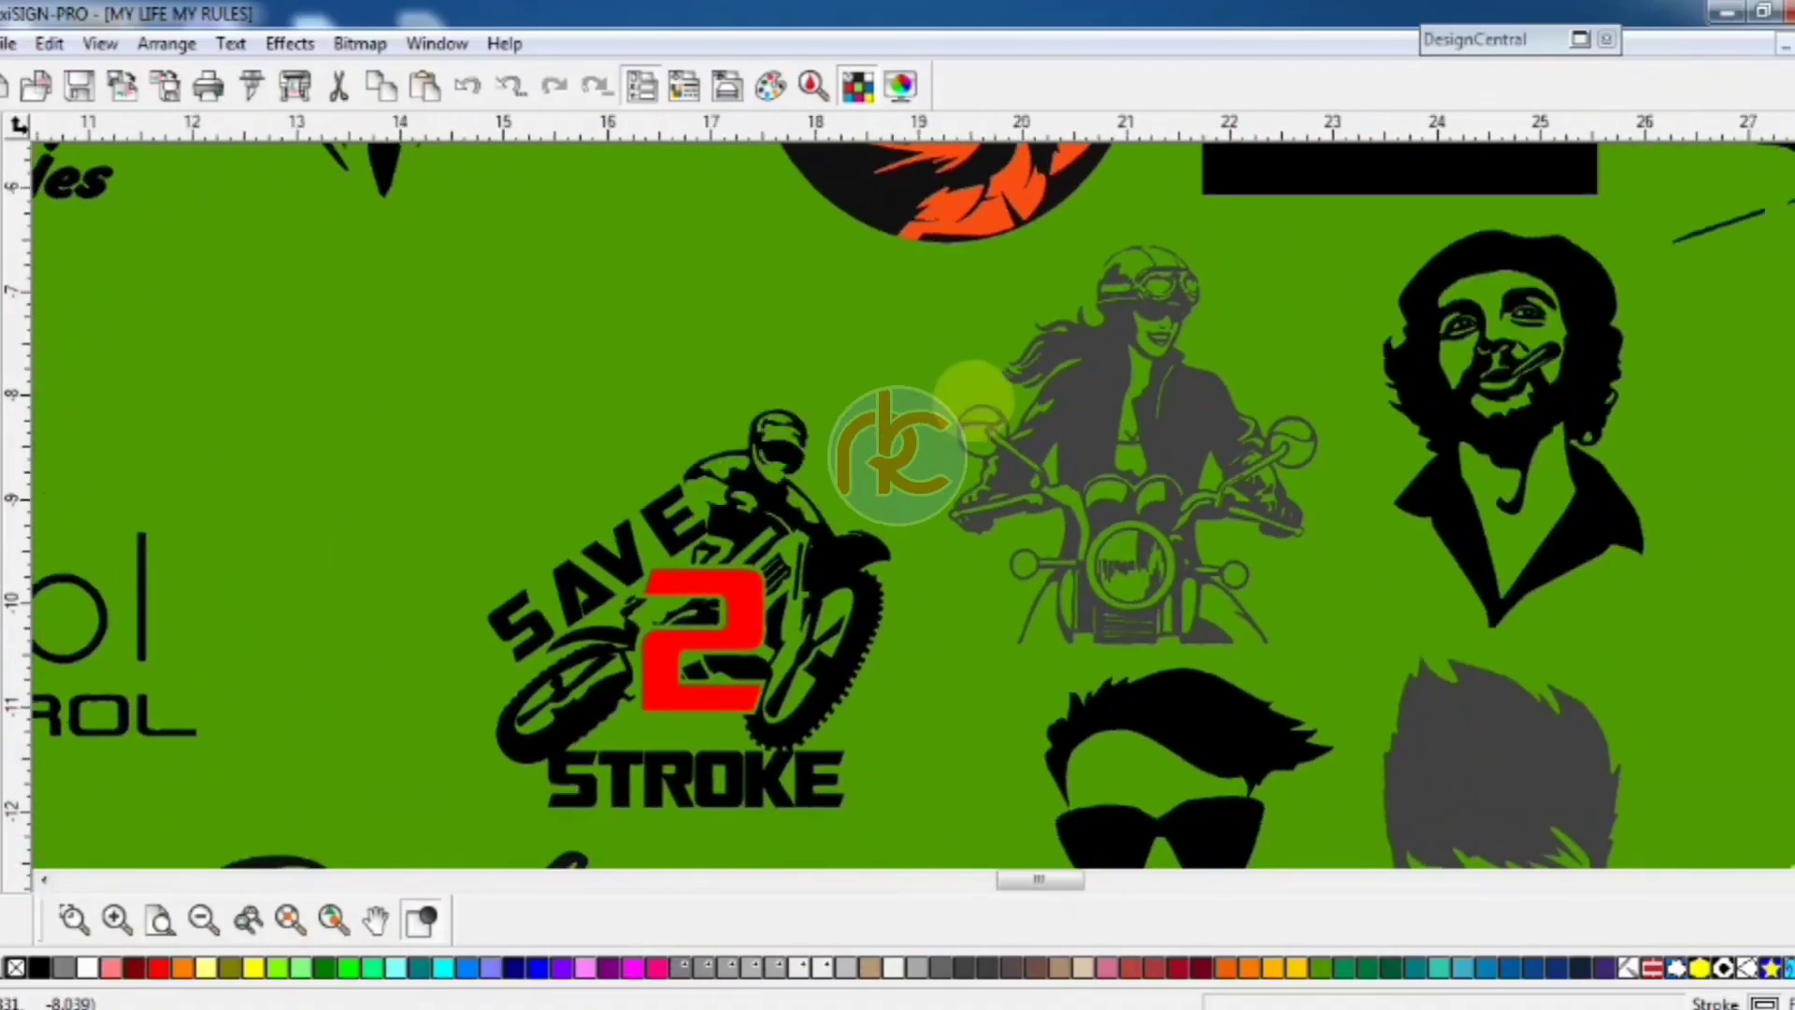
Examine the grey woman motorcyclist, the portrait with the beret and the two bearded faces with sunglasses below them
{"action": "scroll", "coordinate": [897, 505], "scroll_direction": "up", "scroll_amount": 1}
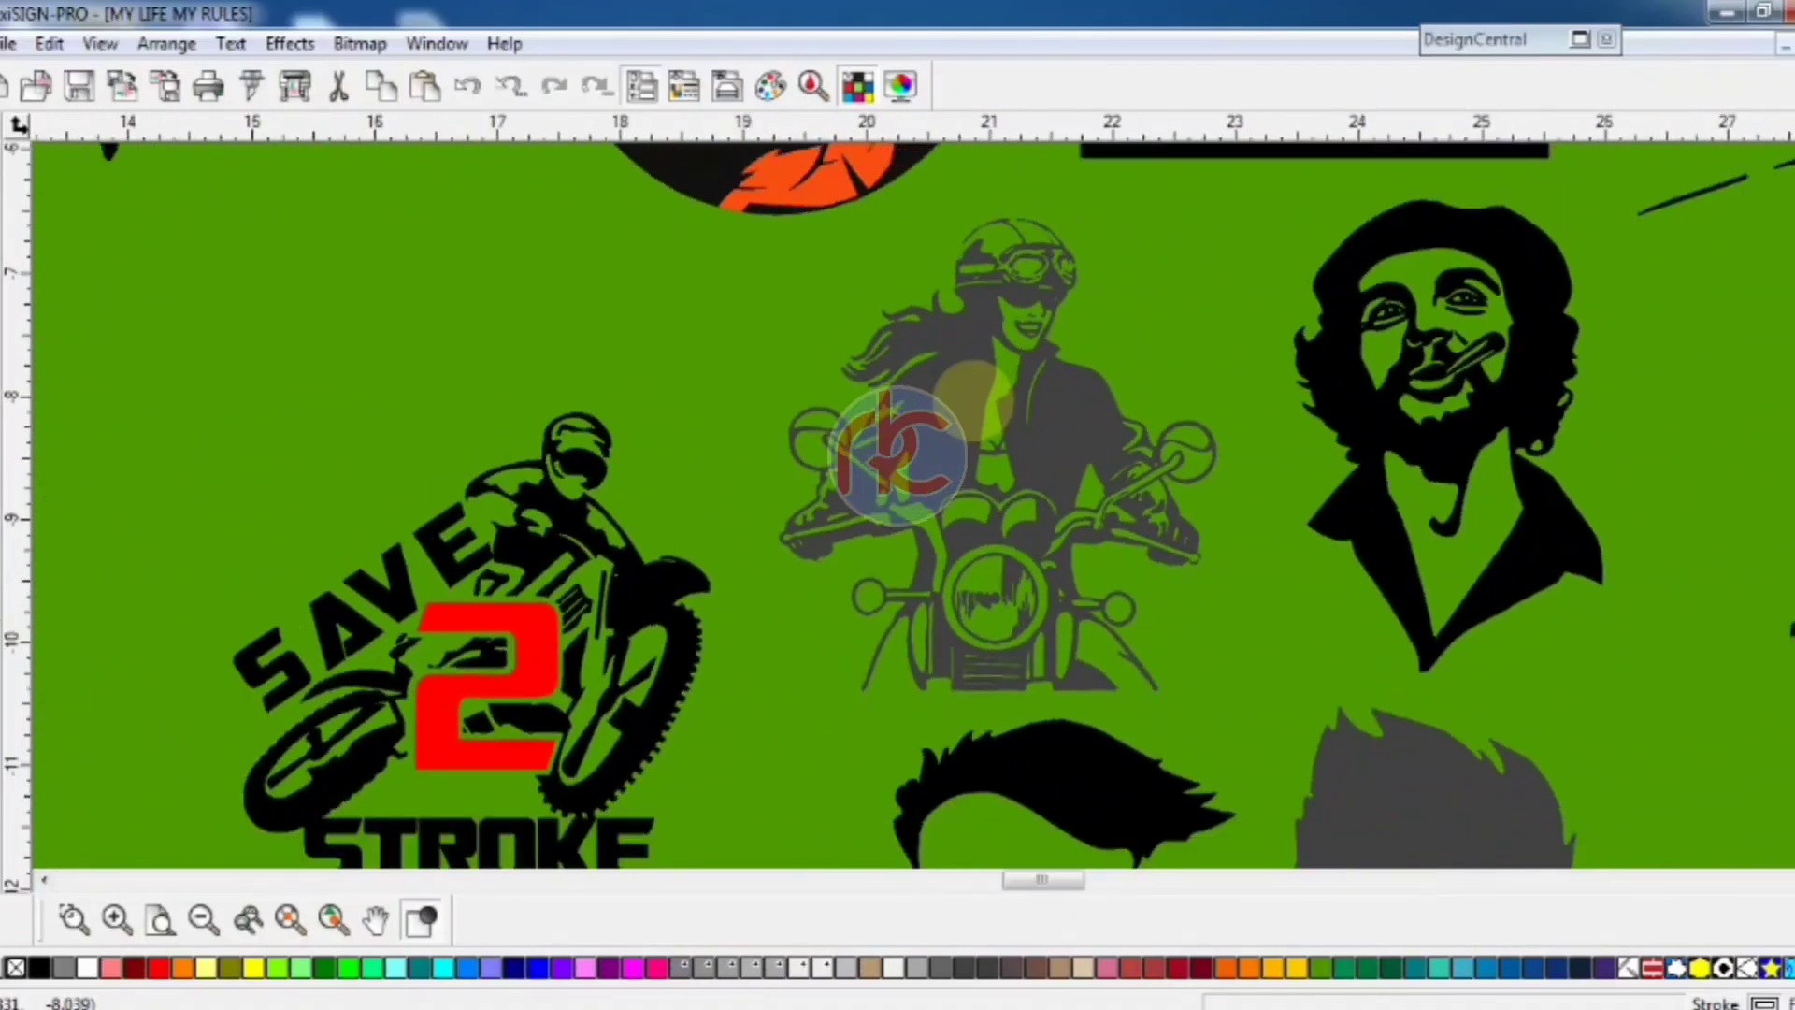
{"action": "scroll", "coordinate": [972, 397], "scroll_direction": "right", "scroll_amount": 4}
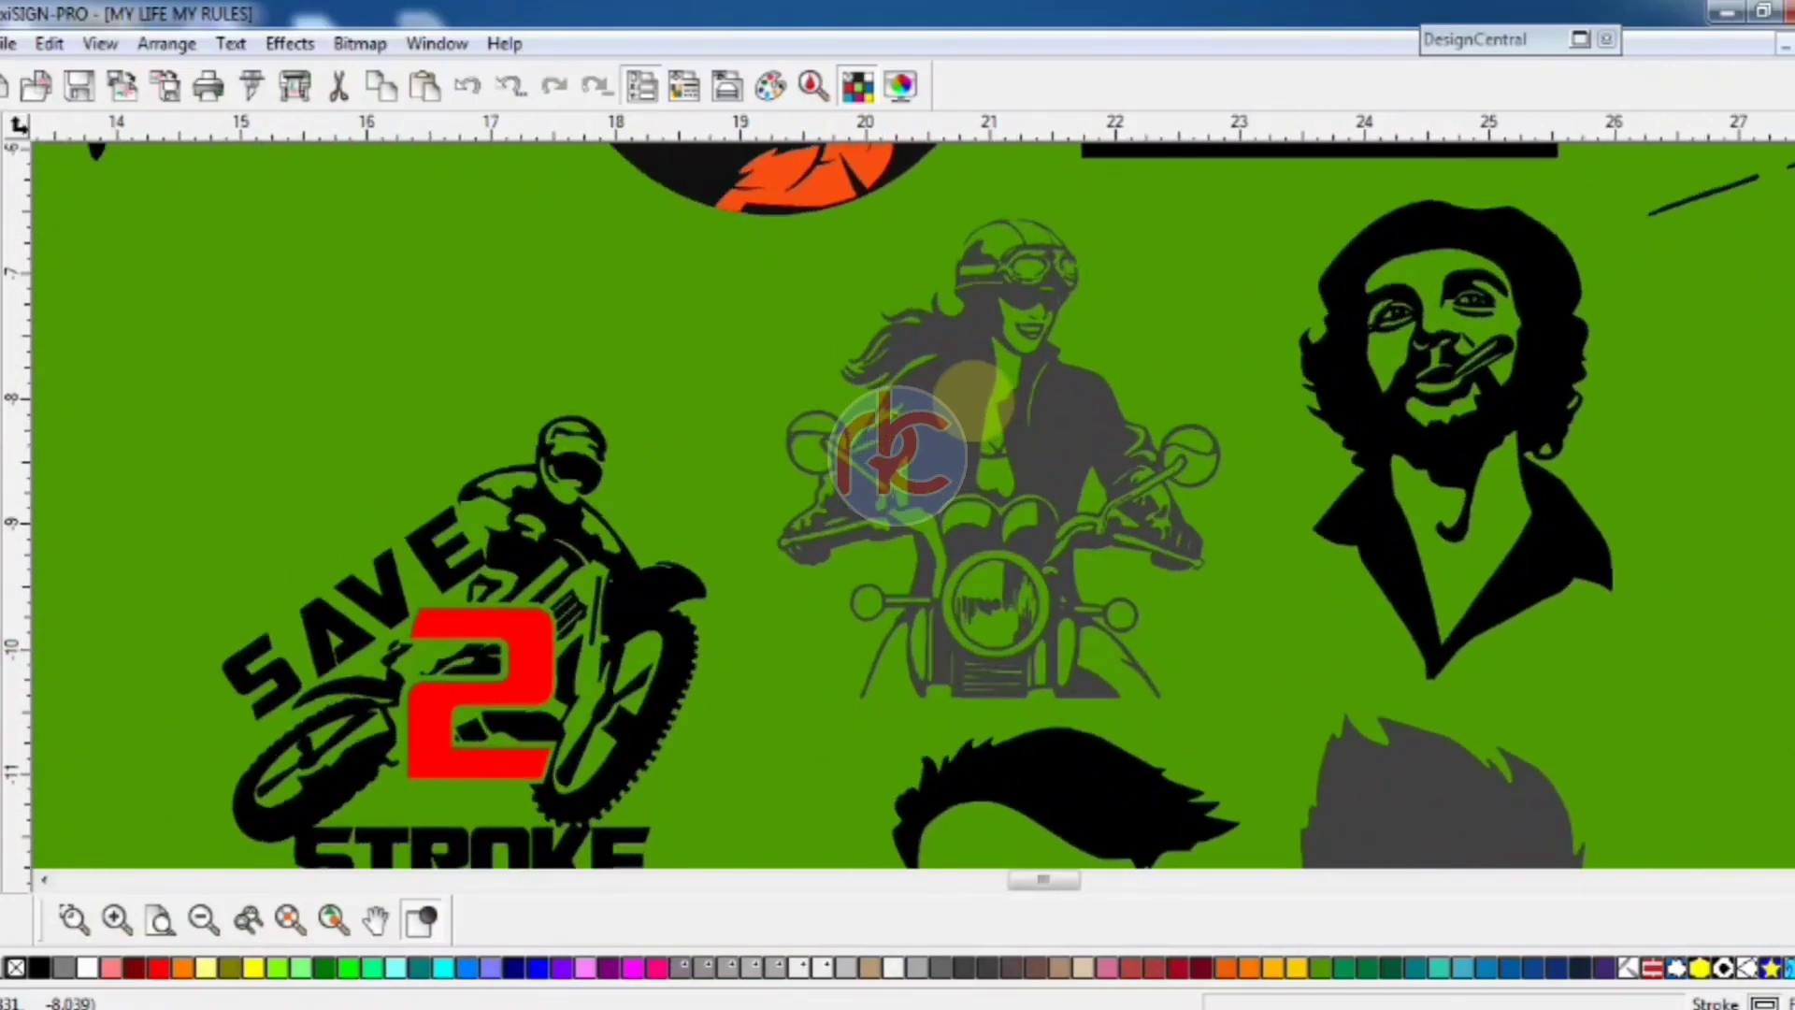
{"action": "scroll", "coordinate": [972, 402], "scroll_direction": "right", "scroll_amount": 7}
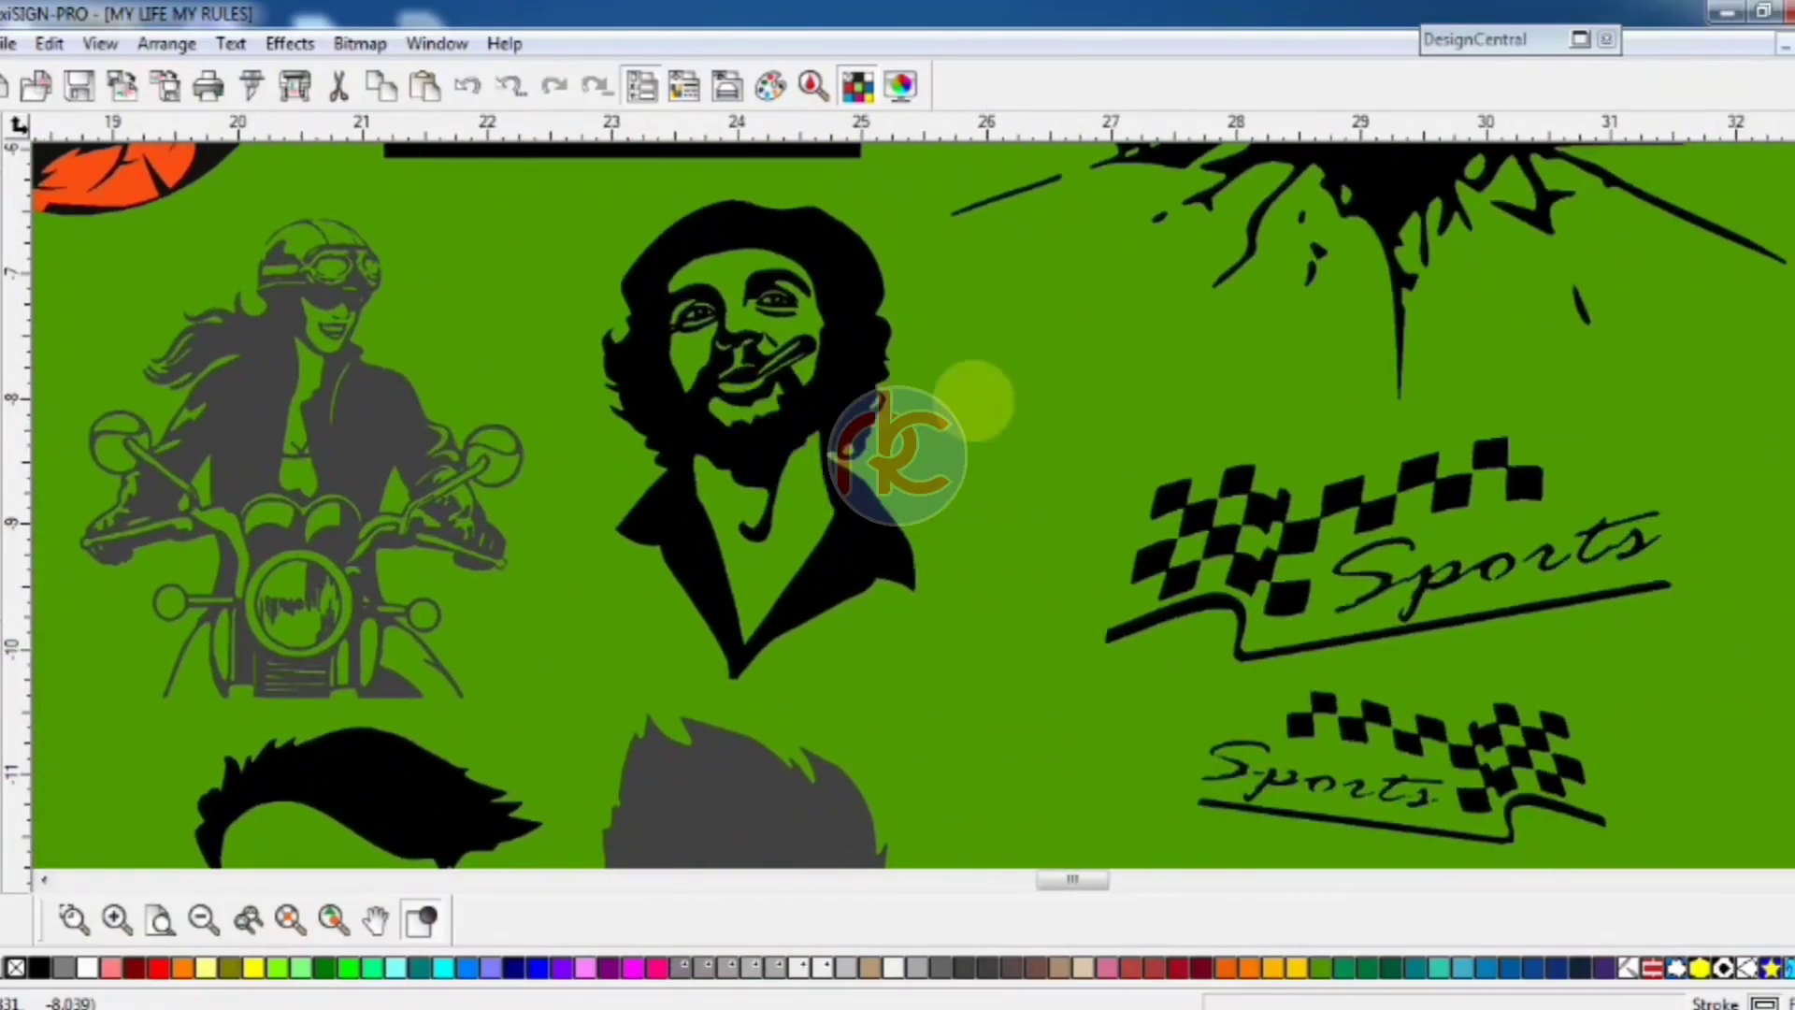
{"action": "scroll", "coordinate": [973, 402], "scroll_direction": "down", "scroll_amount": 5}
{"action": "scroll", "coordinate": [972, 402], "scroll_direction": "down", "scroll_amount": 2}
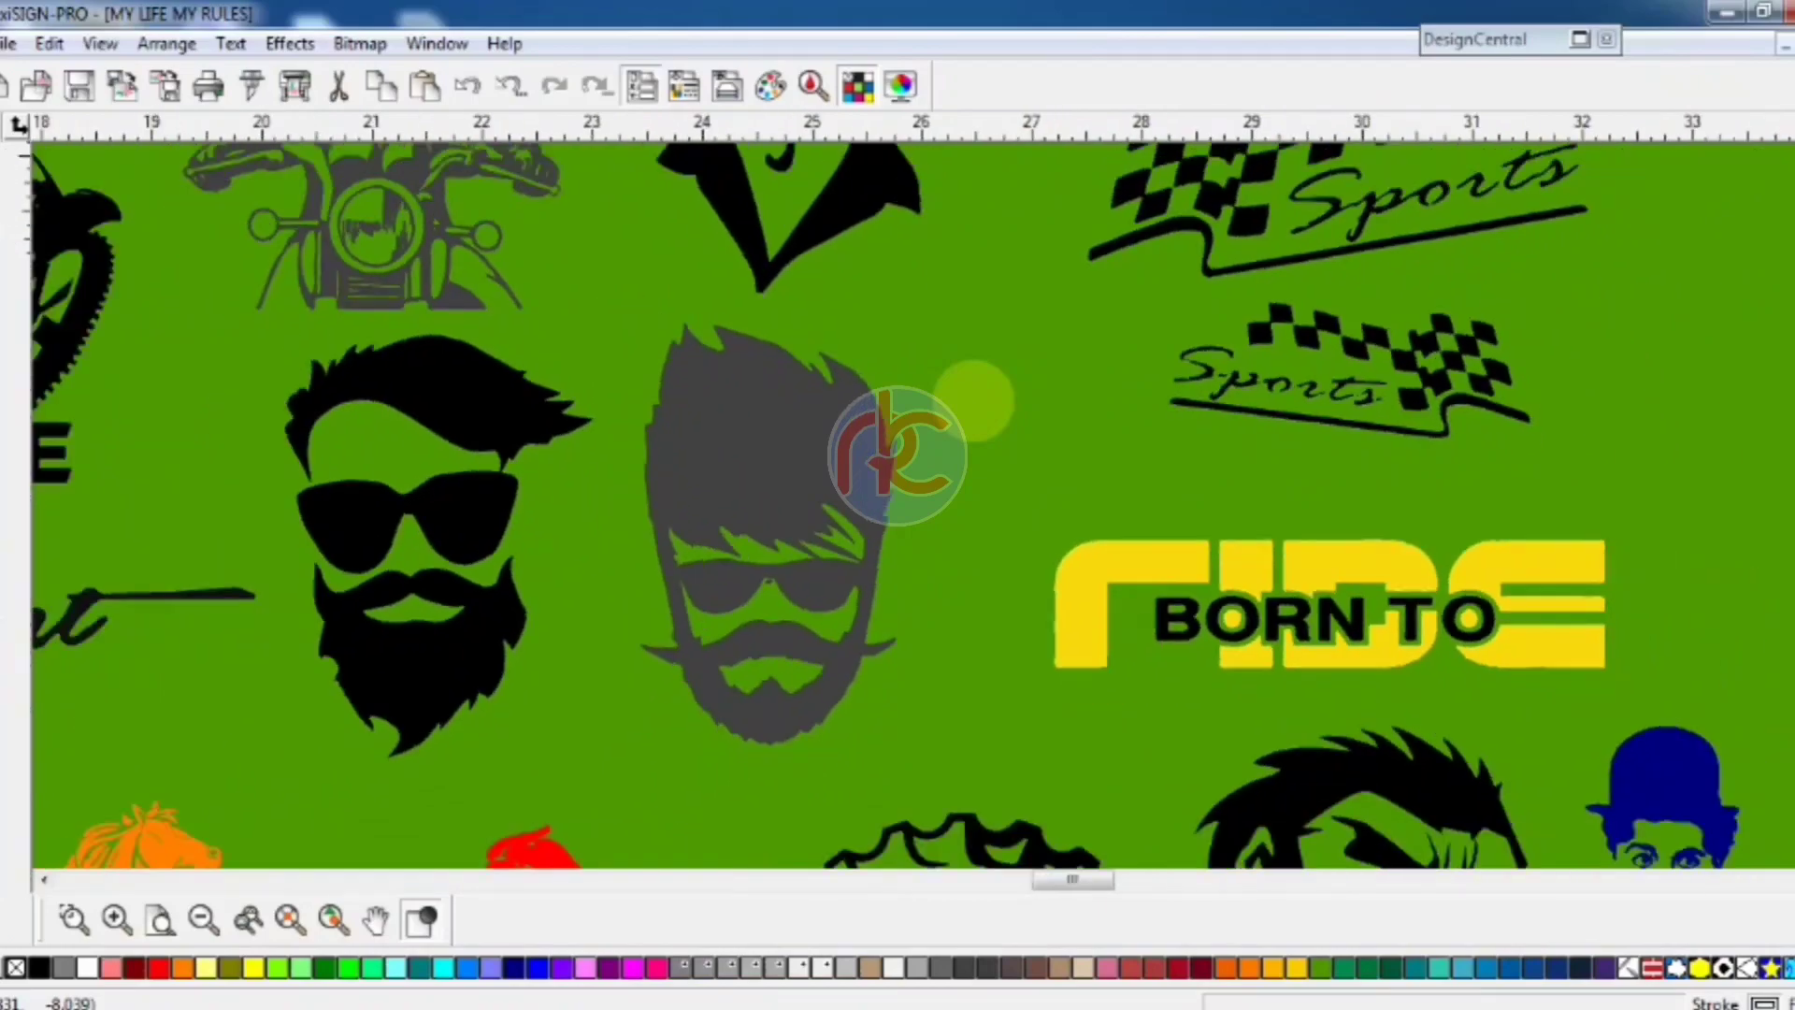
{"action": "scroll", "coordinate": [972, 402], "scroll_direction": "left", "scroll_amount": 5}
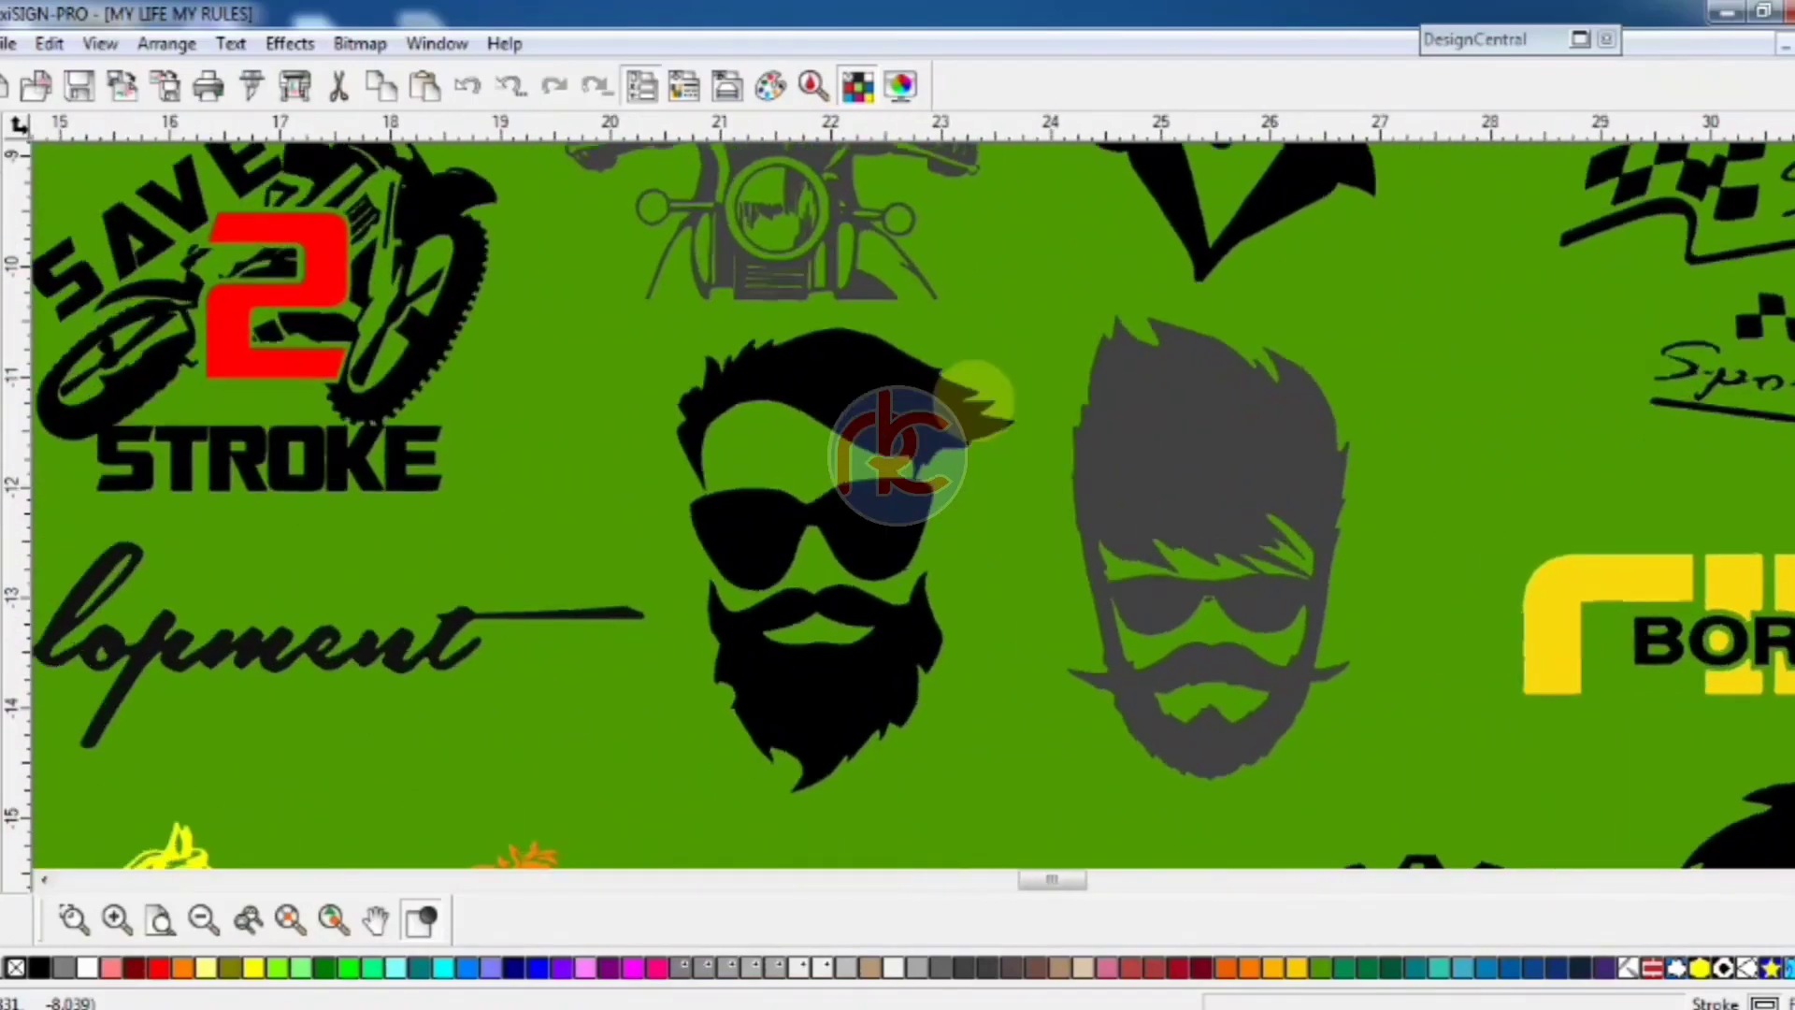
{"action": "scroll", "coordinate": [975, 400], "scroll_direction": "down", "scroll_amount": 3}
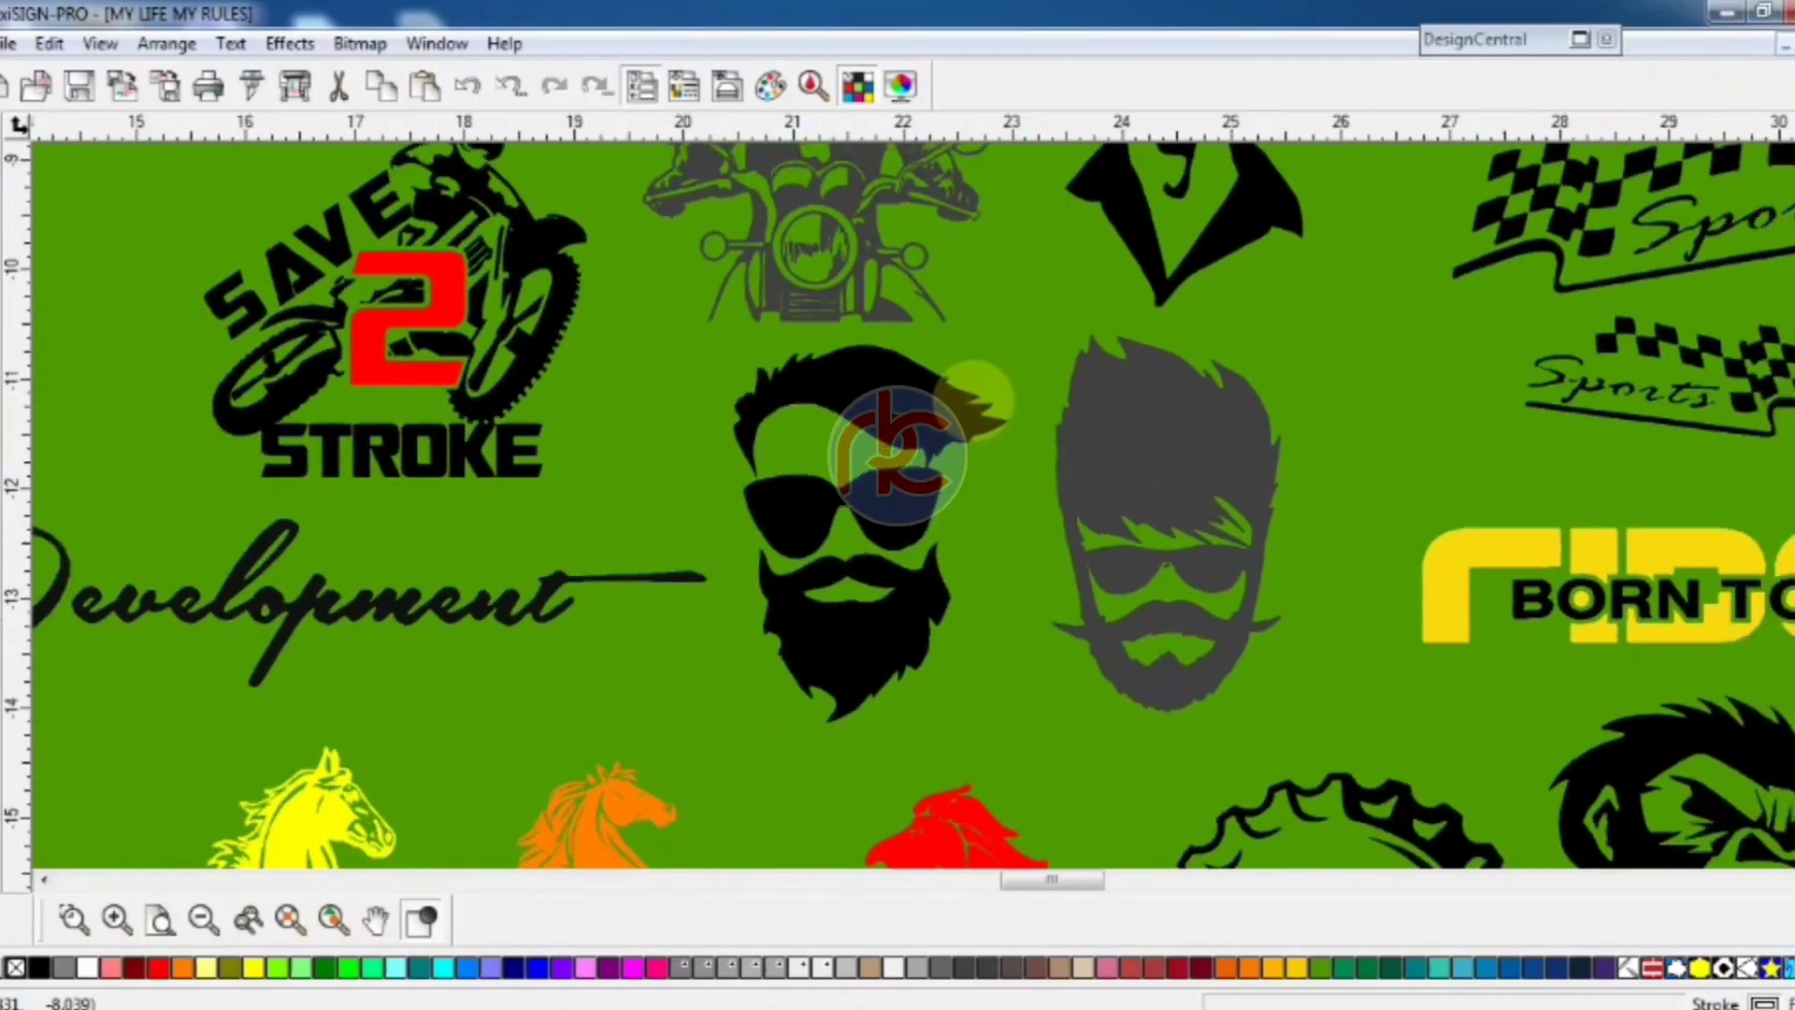
Examine the script "Petrol Racing Development" lettering above the row of horses
{"action": "scroll", "coordinate": [975, 400], "scroll_direction": "left", "scroll_amount": 10}
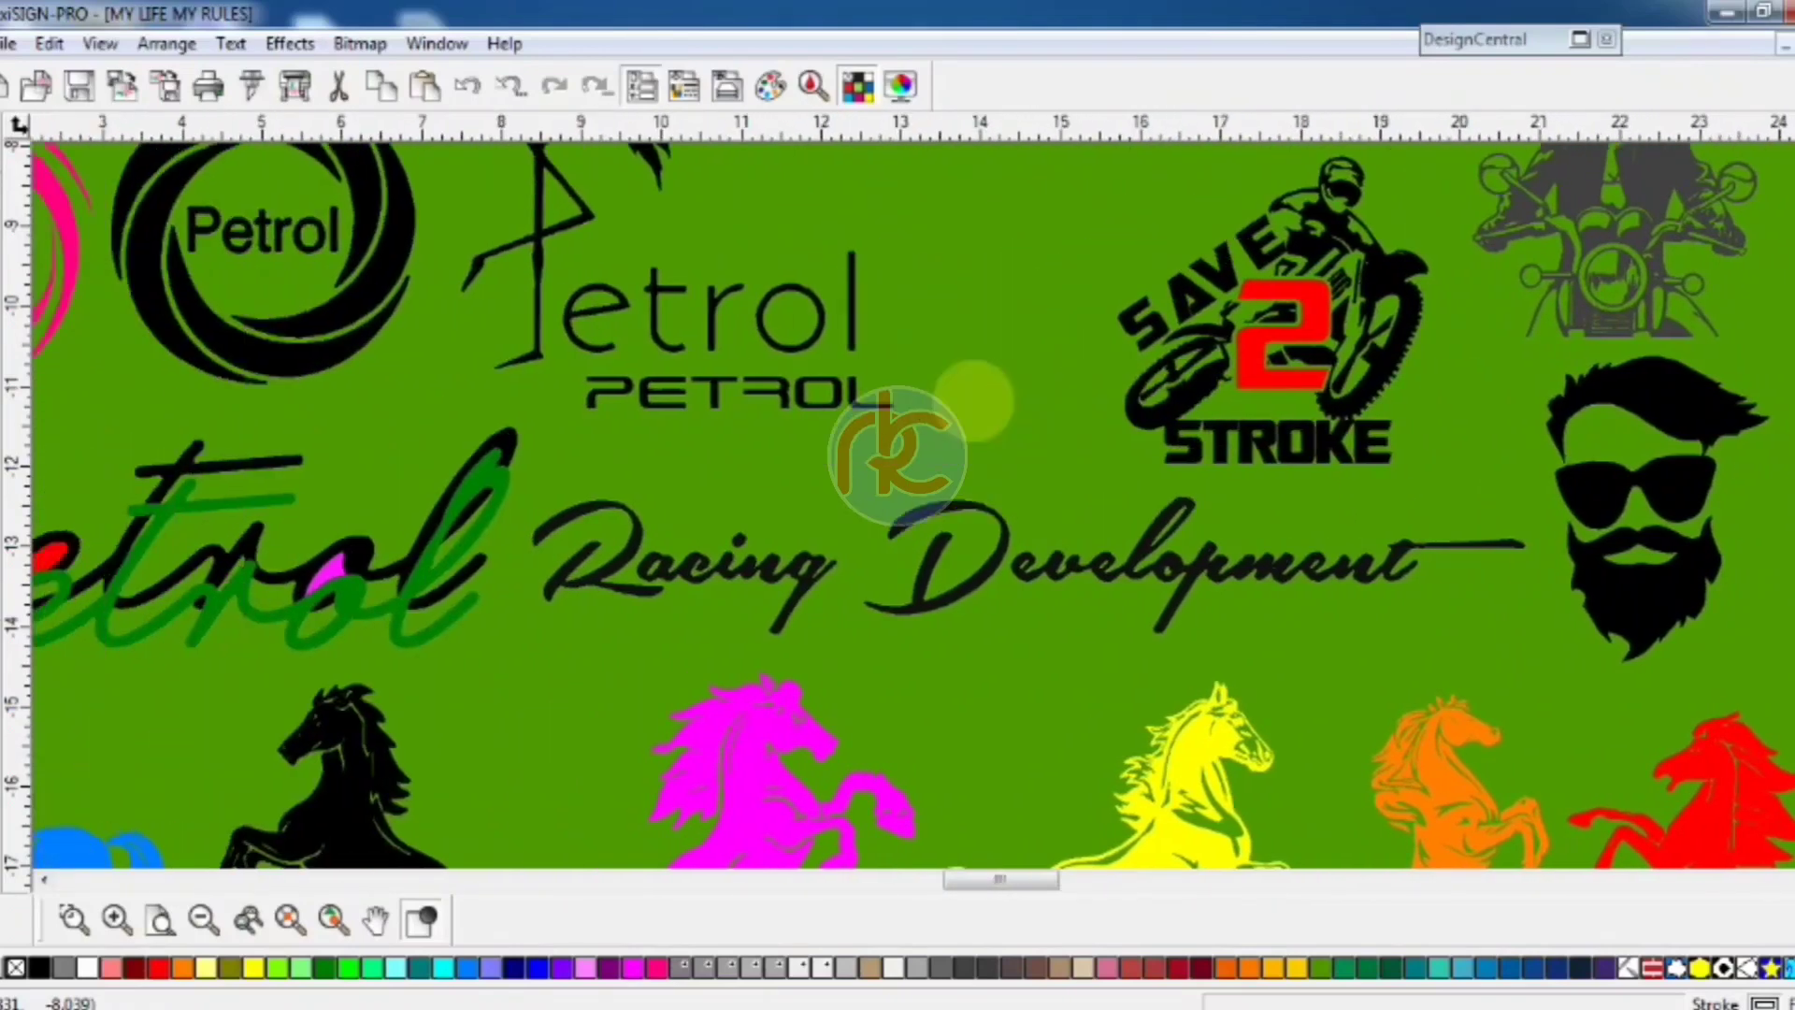
{"action": "scroll", "coordinate": [975, 400], "scroll_direction": "right", "scroll_amount": 3}
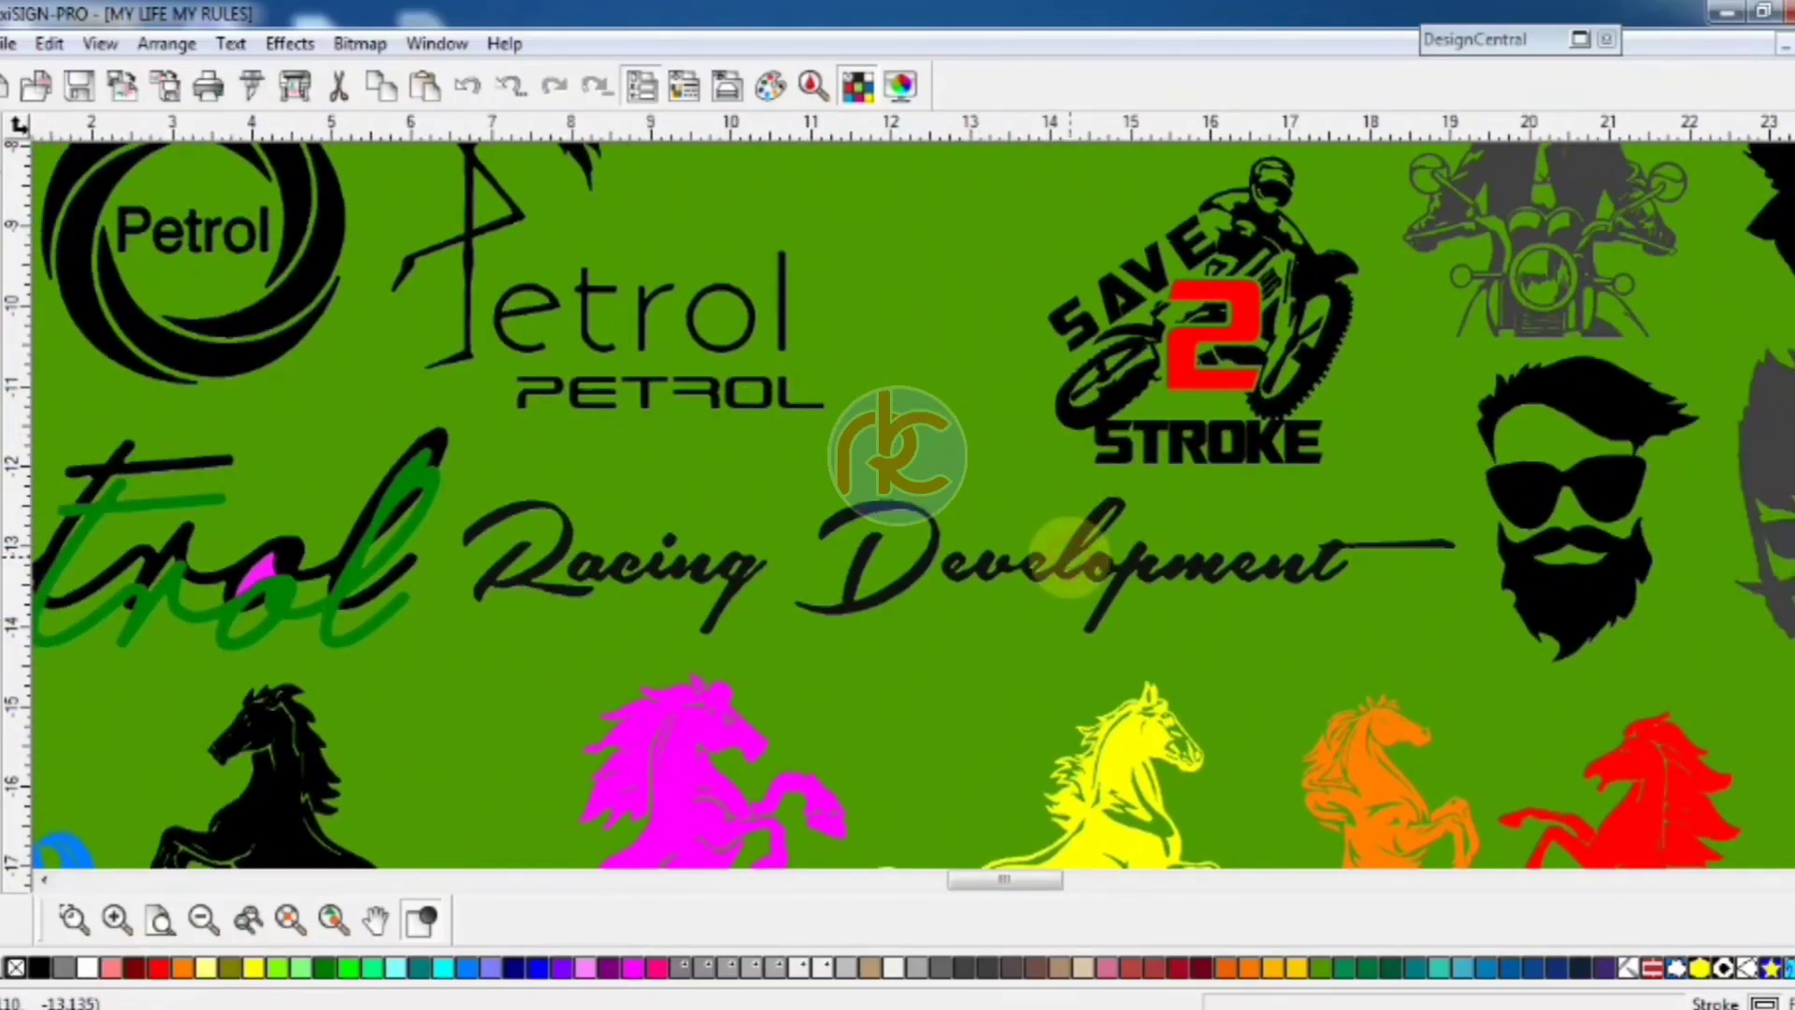
{"action": "scroll", "coordinate": [912, 505], "scroll_direction": "down", "scroll_amount": 1}
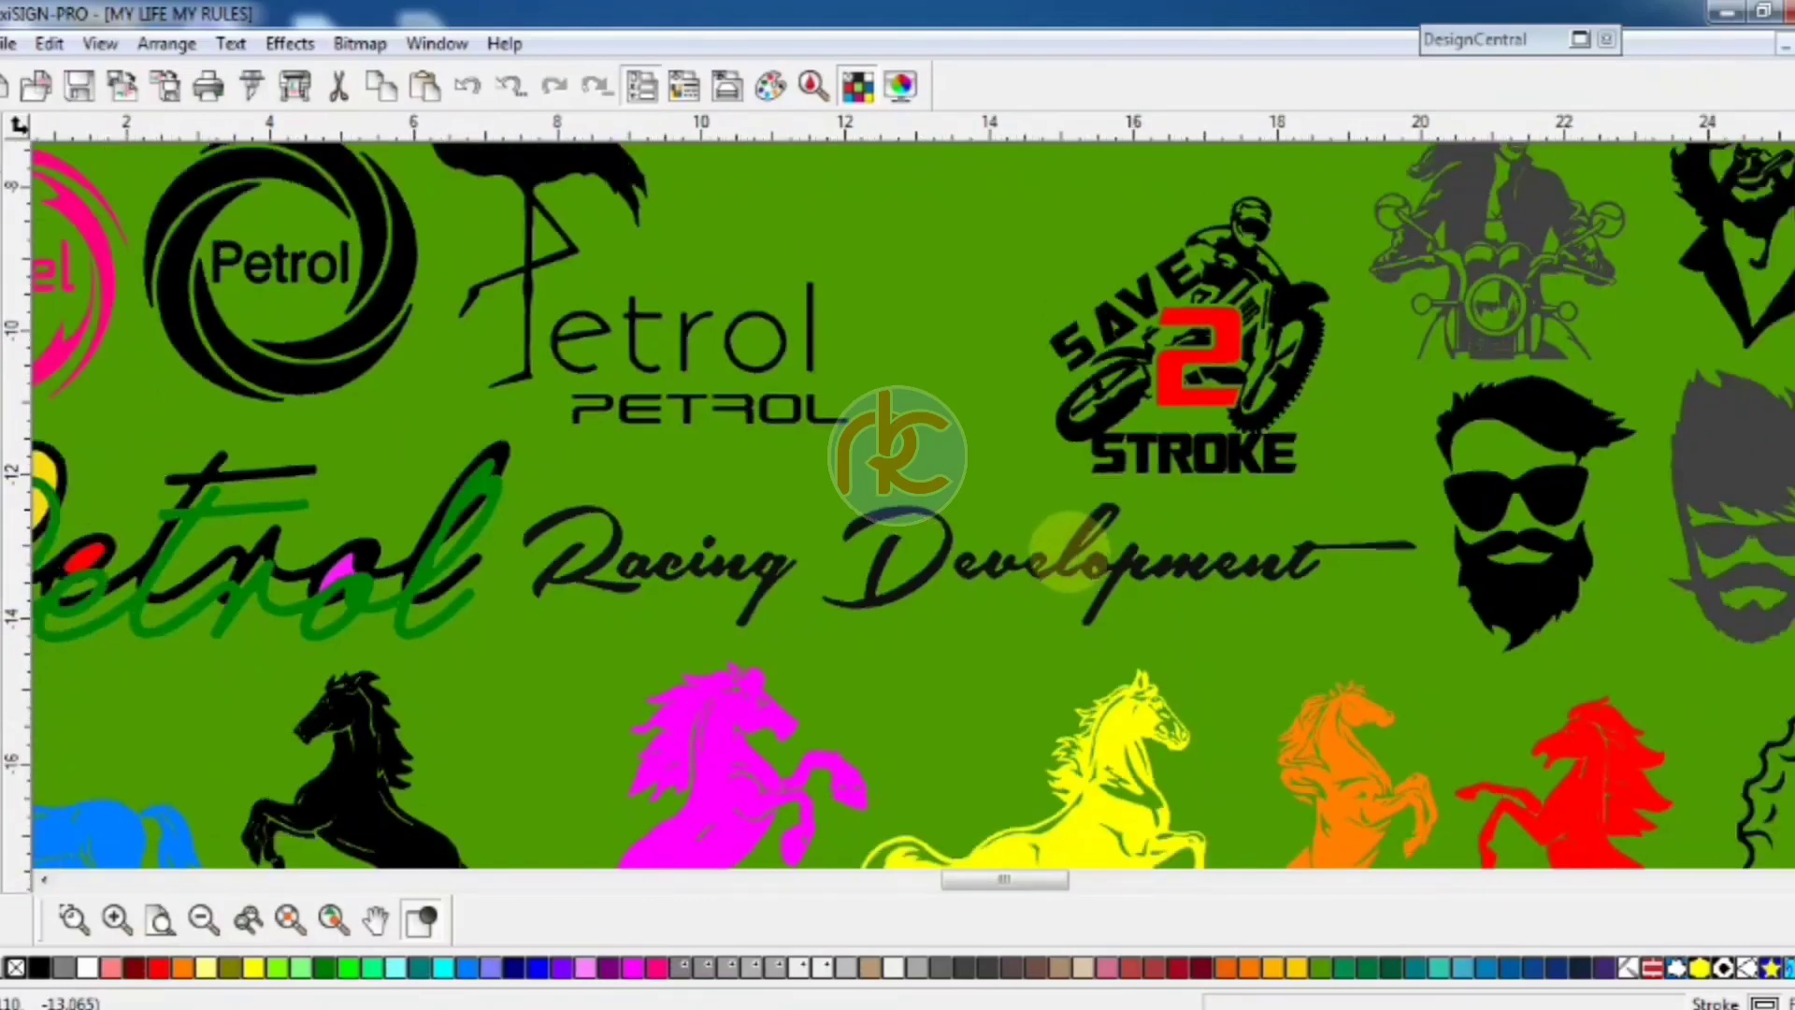
{"action": "scroll", "coordinate": [1068, 549], "scroll_direction": "left", "scroll_amount": 6}
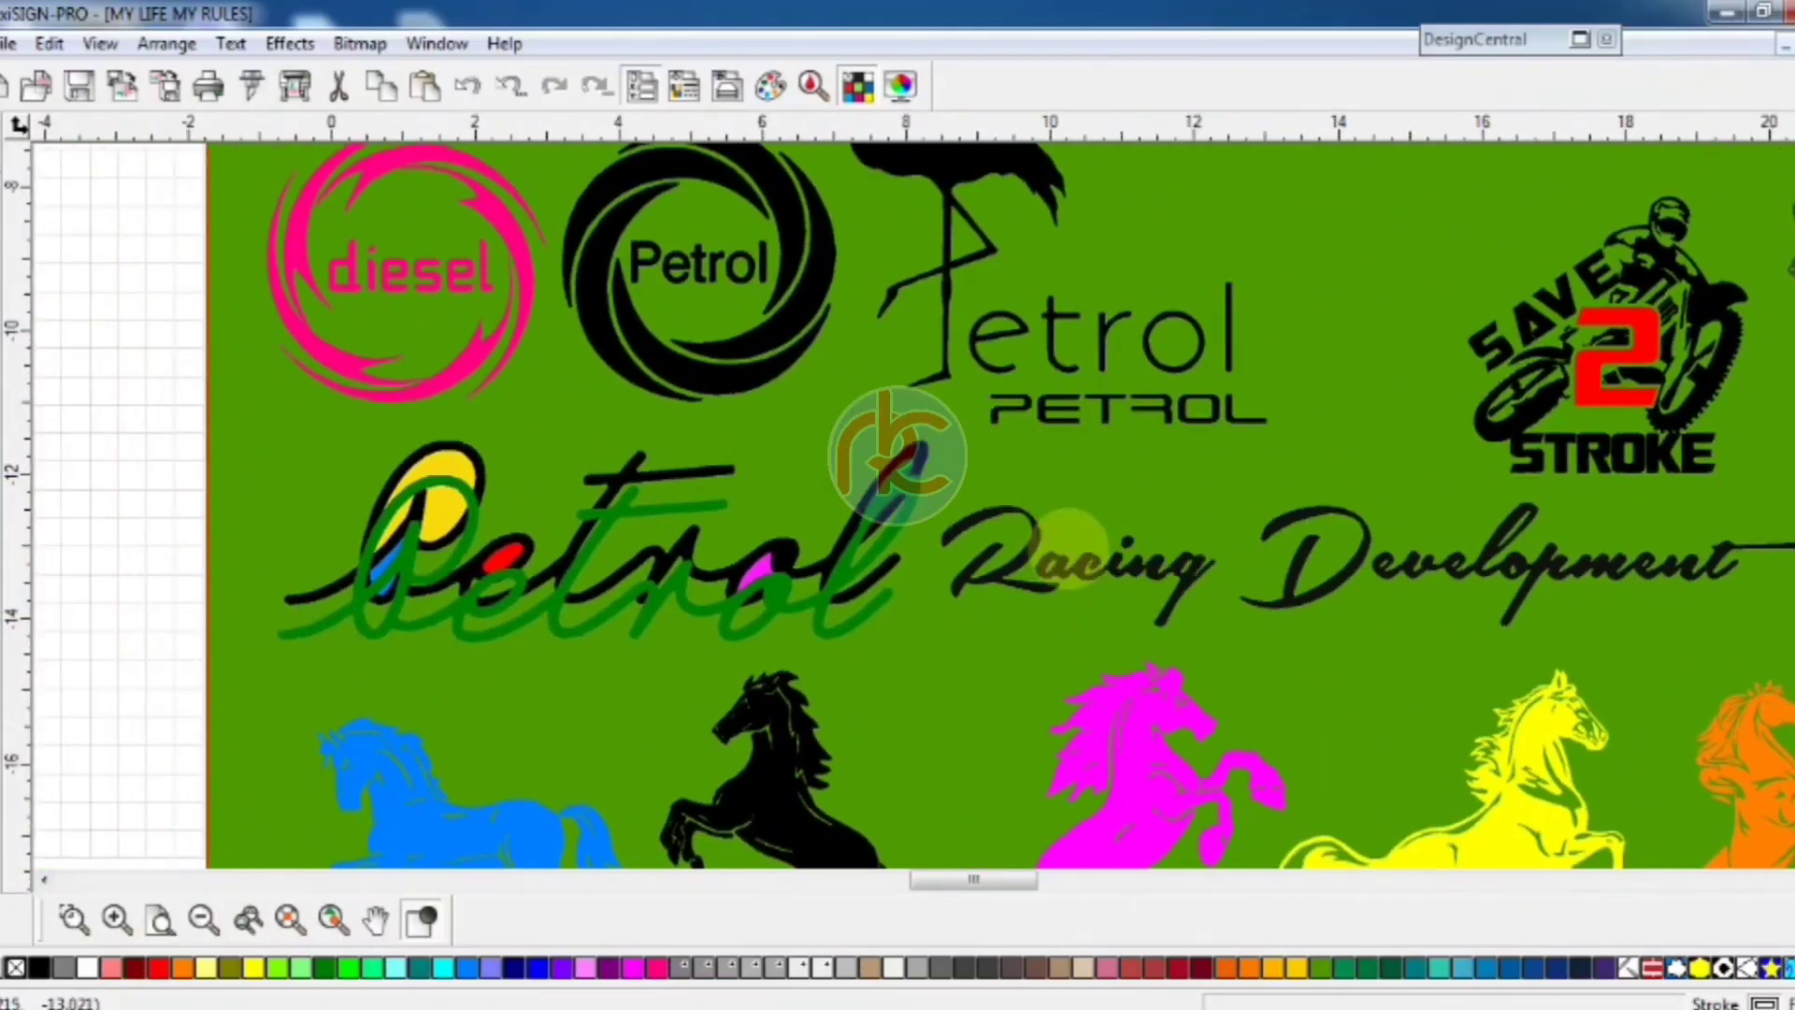
{"action": "scroll", "coordinate": [1068, 549], "scroll_direction": "up", "scroll_amount": 2}
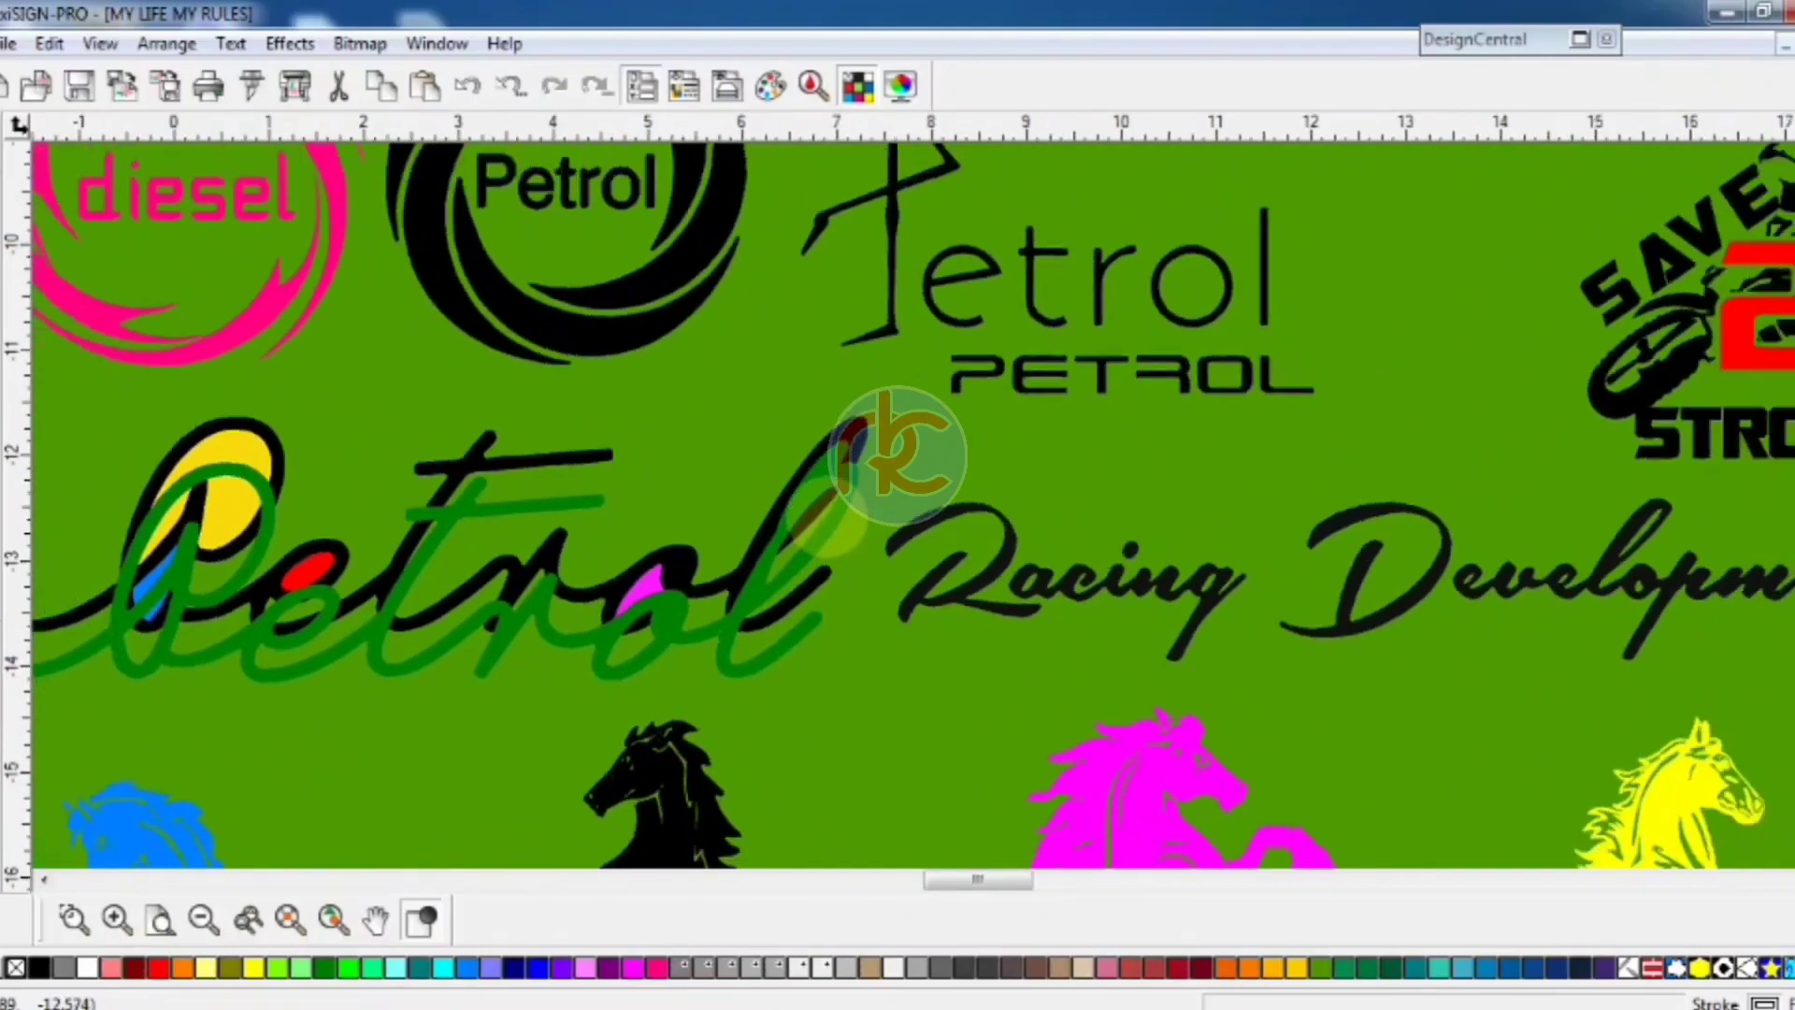
{"action": "scroll", "coordinate": [822, 522], "scroll_direction": "down", "scroll_amount": 1}
{"action": "scroll", "coordinate": [823, 520], "scroll_direction": "left", "scroll_amount": 2}
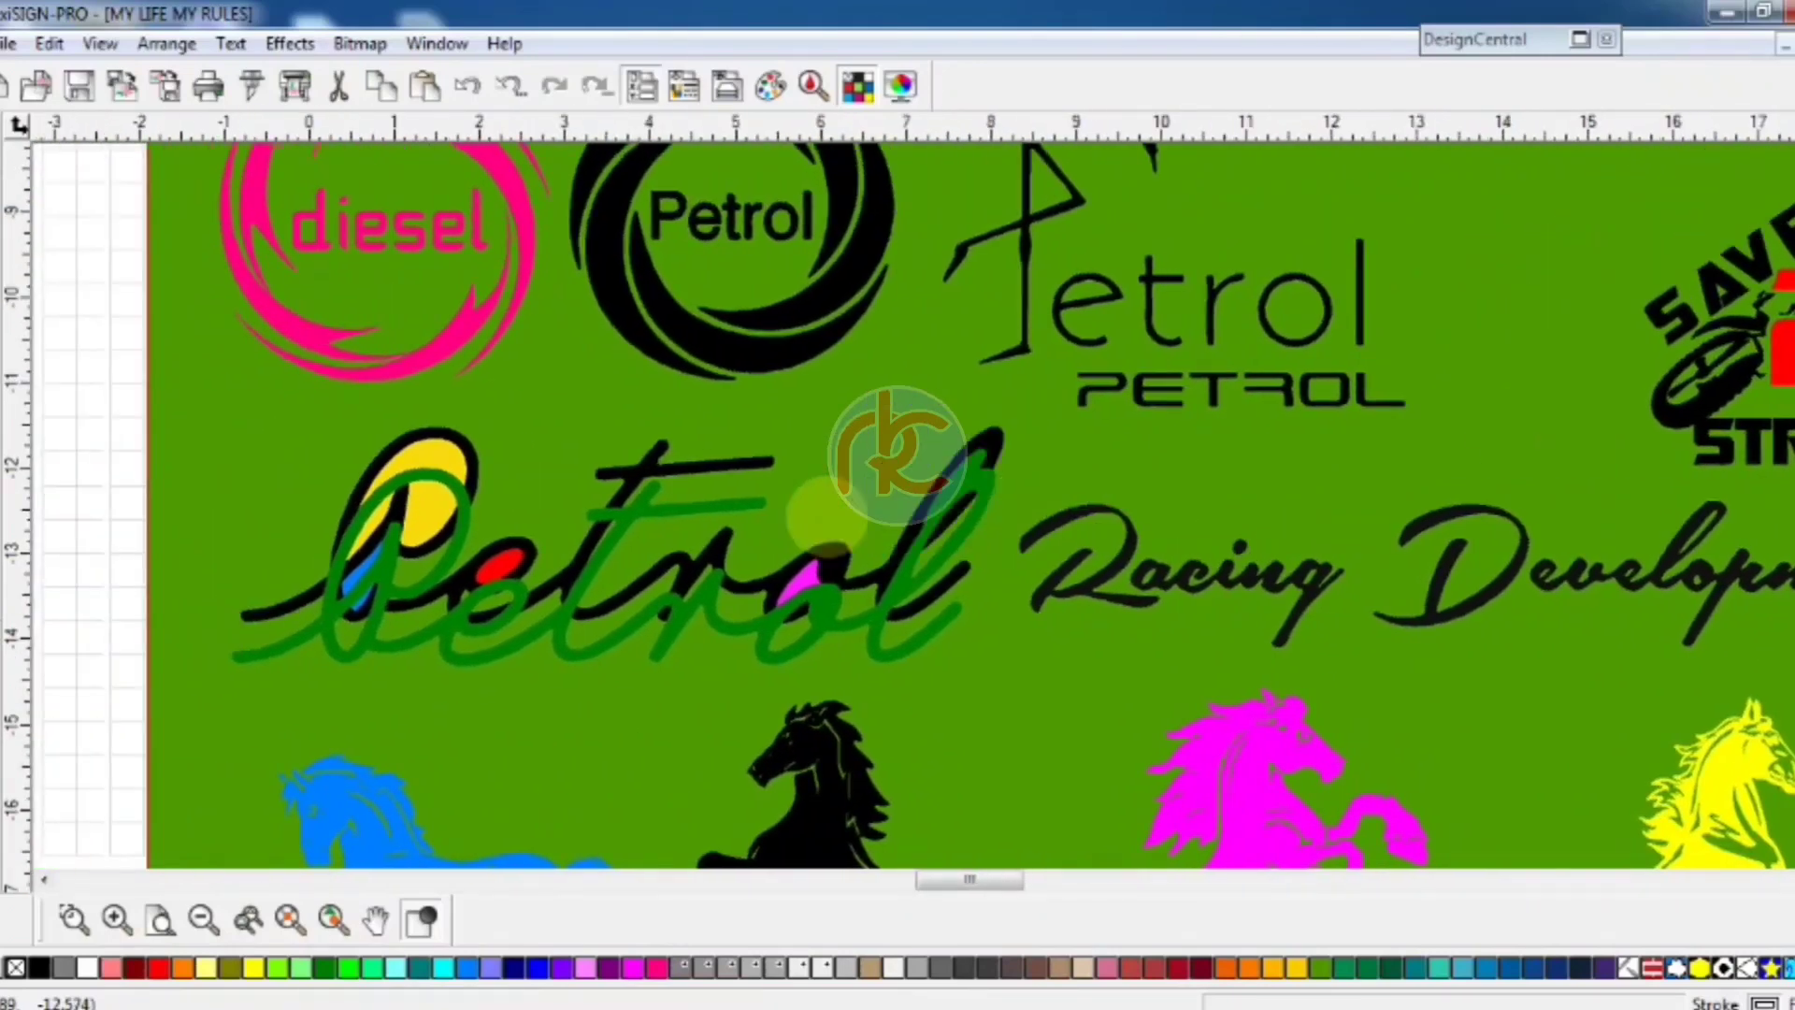
{"action": "scroll", "coordinate": [823, 515], "scroll_direction": "left", "scroll_amount": 1}
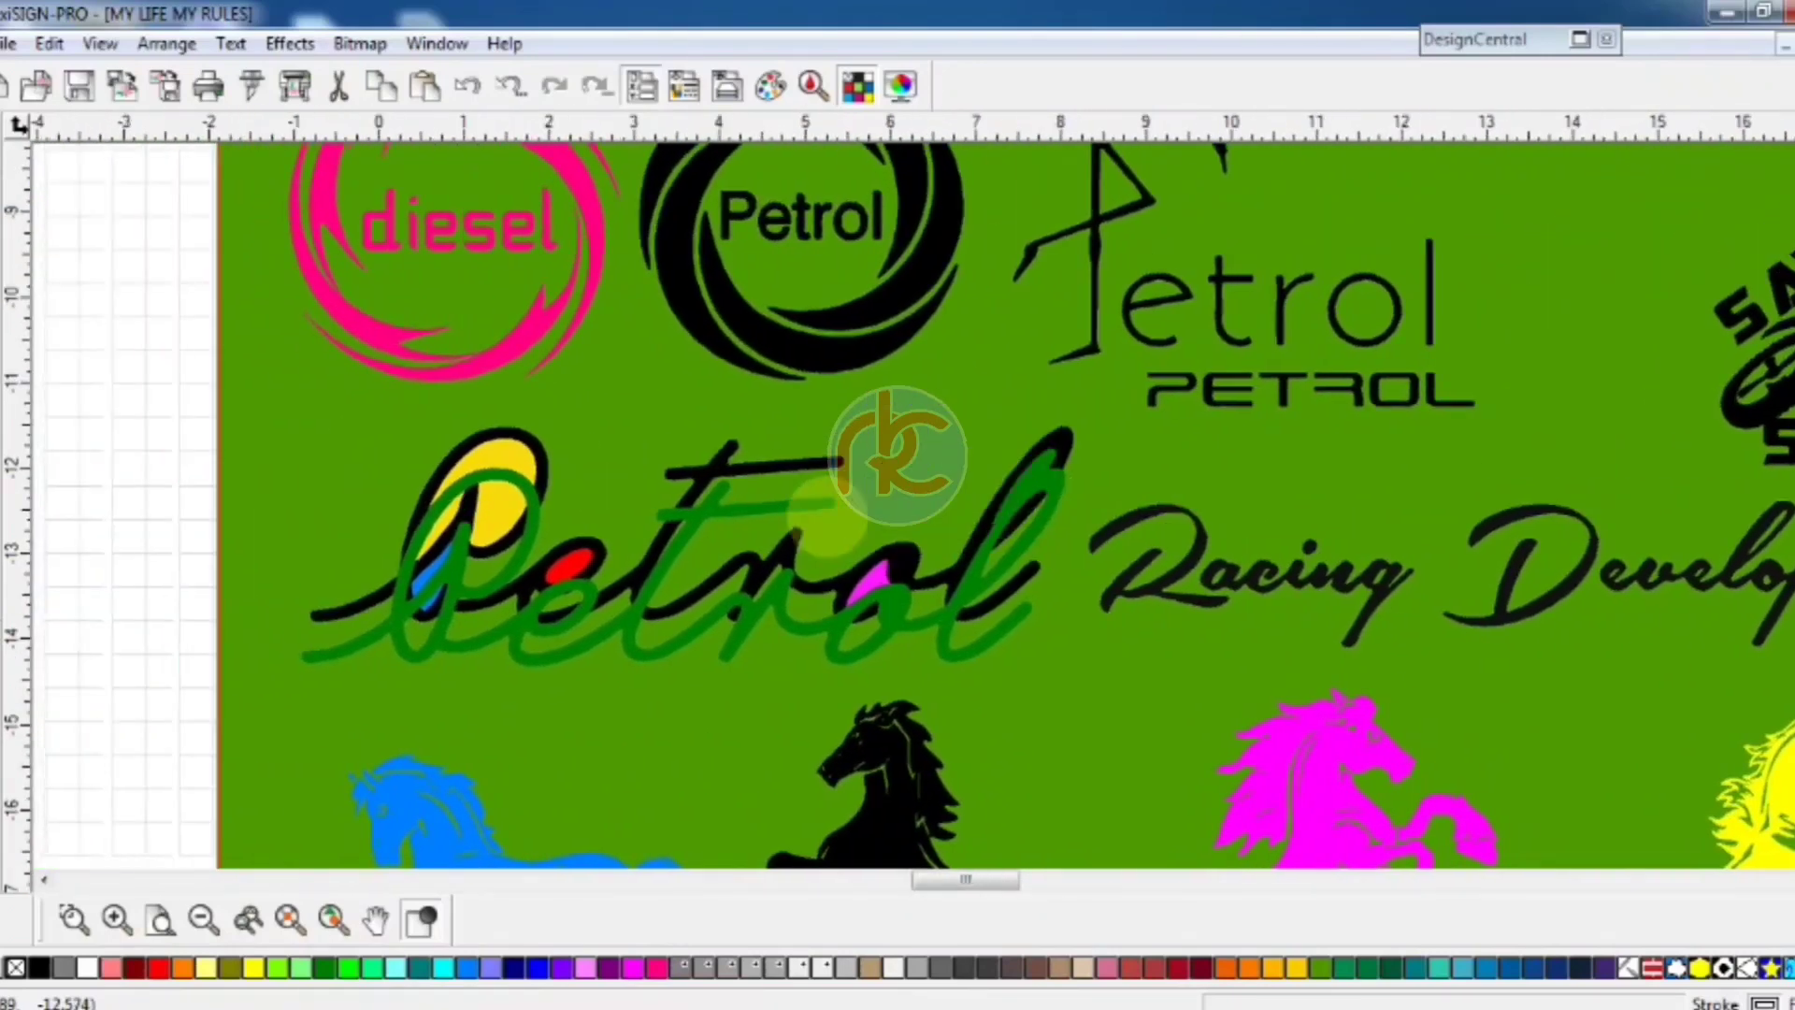
Recolor the green front layer of the script "Petrol" lettering, trying red and yellow before setting it to blue
{"action": "left_click", "coordinate": [762, 598]}
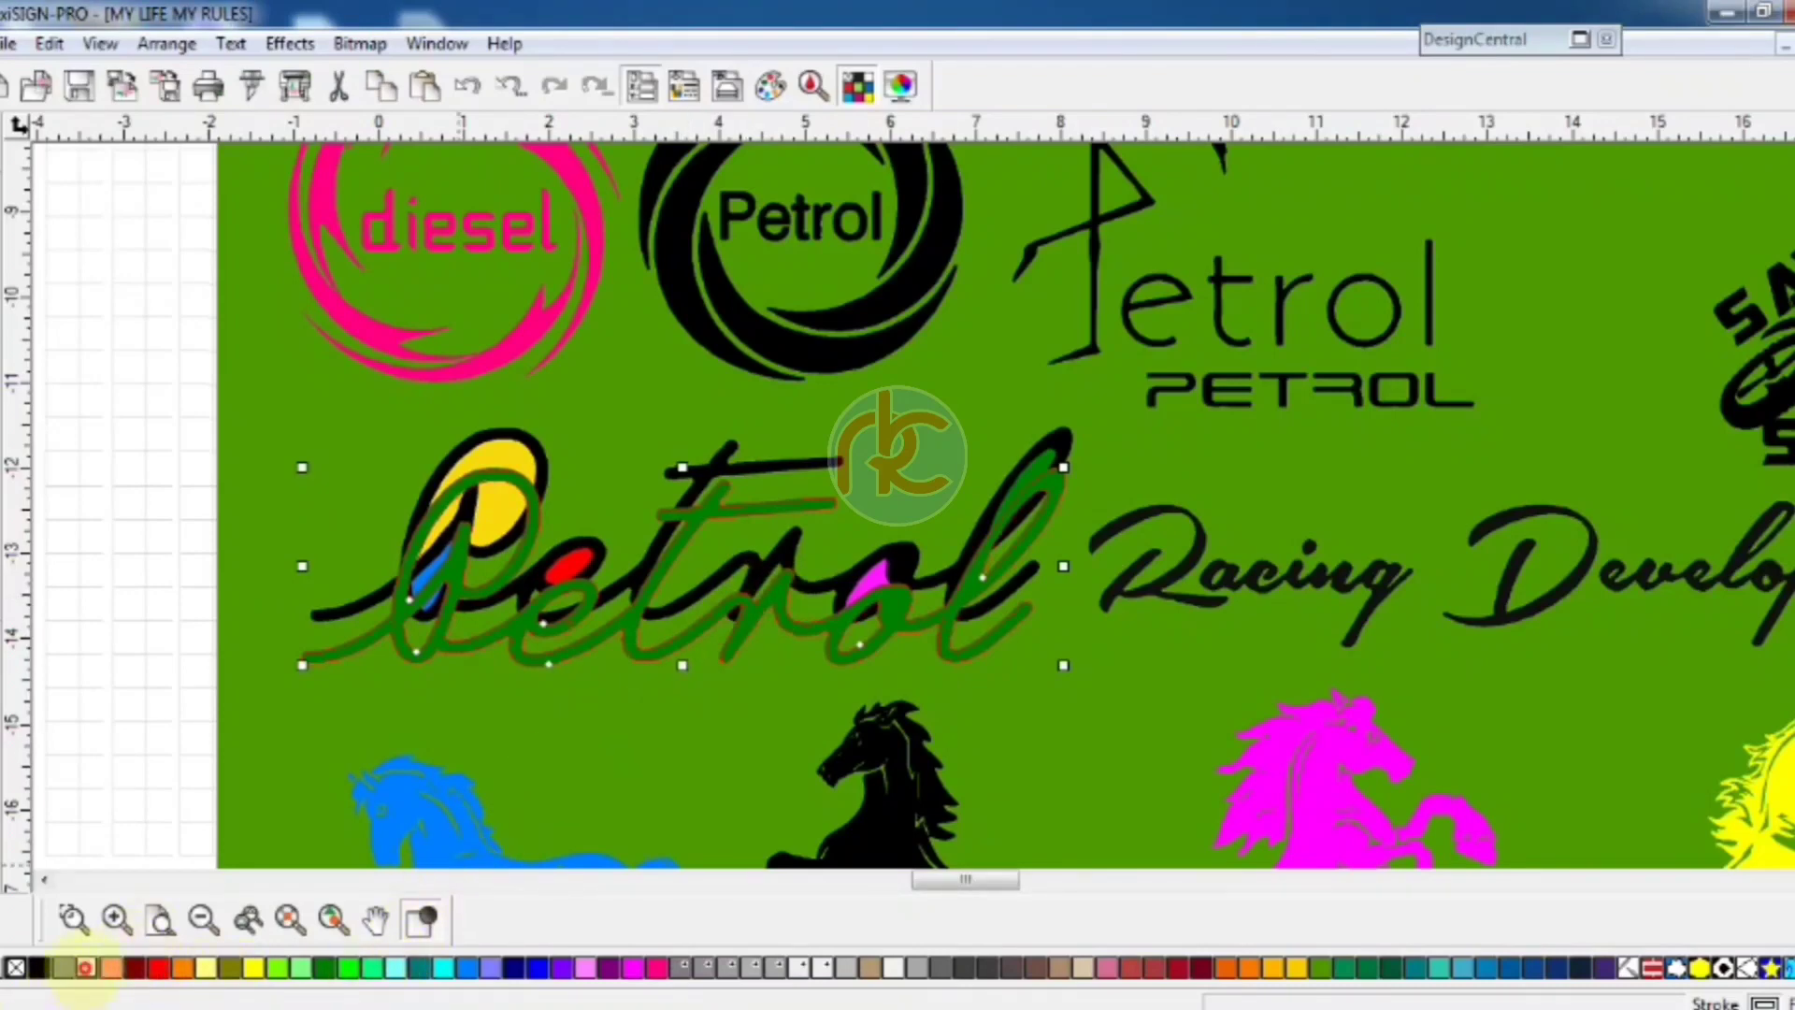
{"action": "left_click", "coordinate": [86, 967]}
{"action": "left_click", "coordinate": [134, 967]}
{"action": "left_click", "coordinate": [157, 968]}
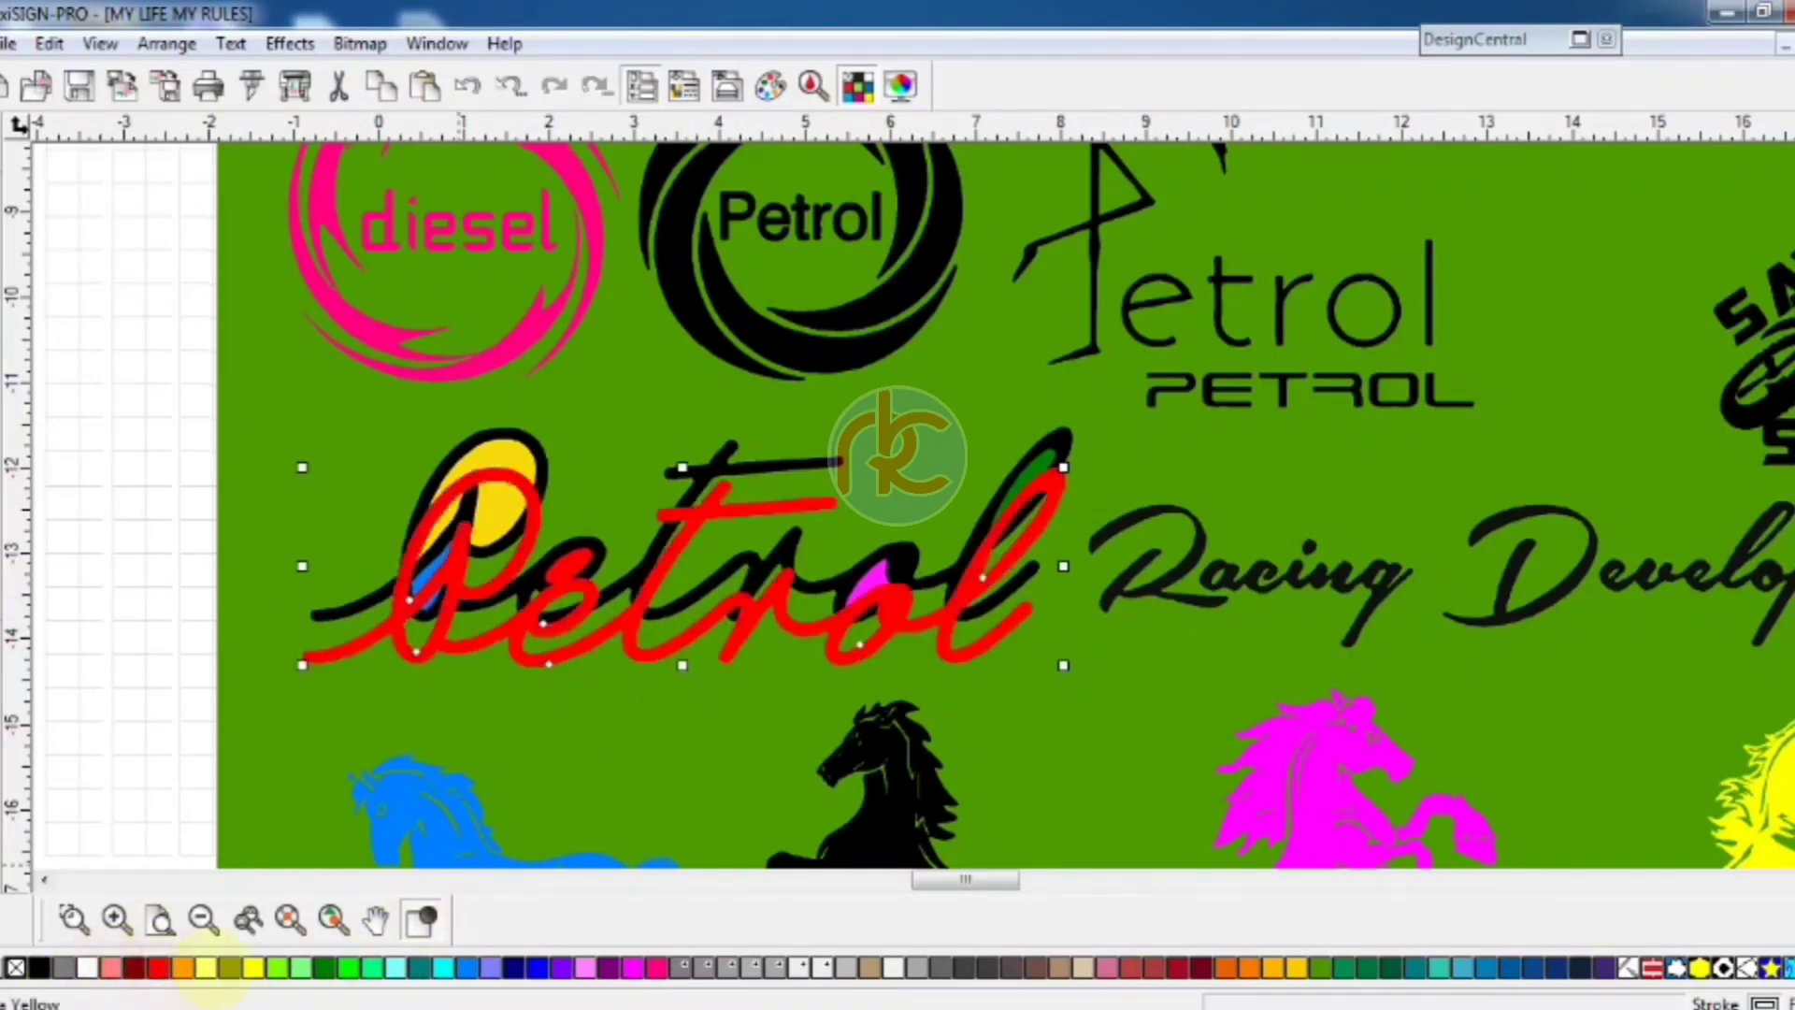
{"action": "left_click", "coordinate": [206, 967]}
{"action": "left_click", "coordinate": [229, 968]}
{"action": "left_click", "coordinate": [253, 967]}
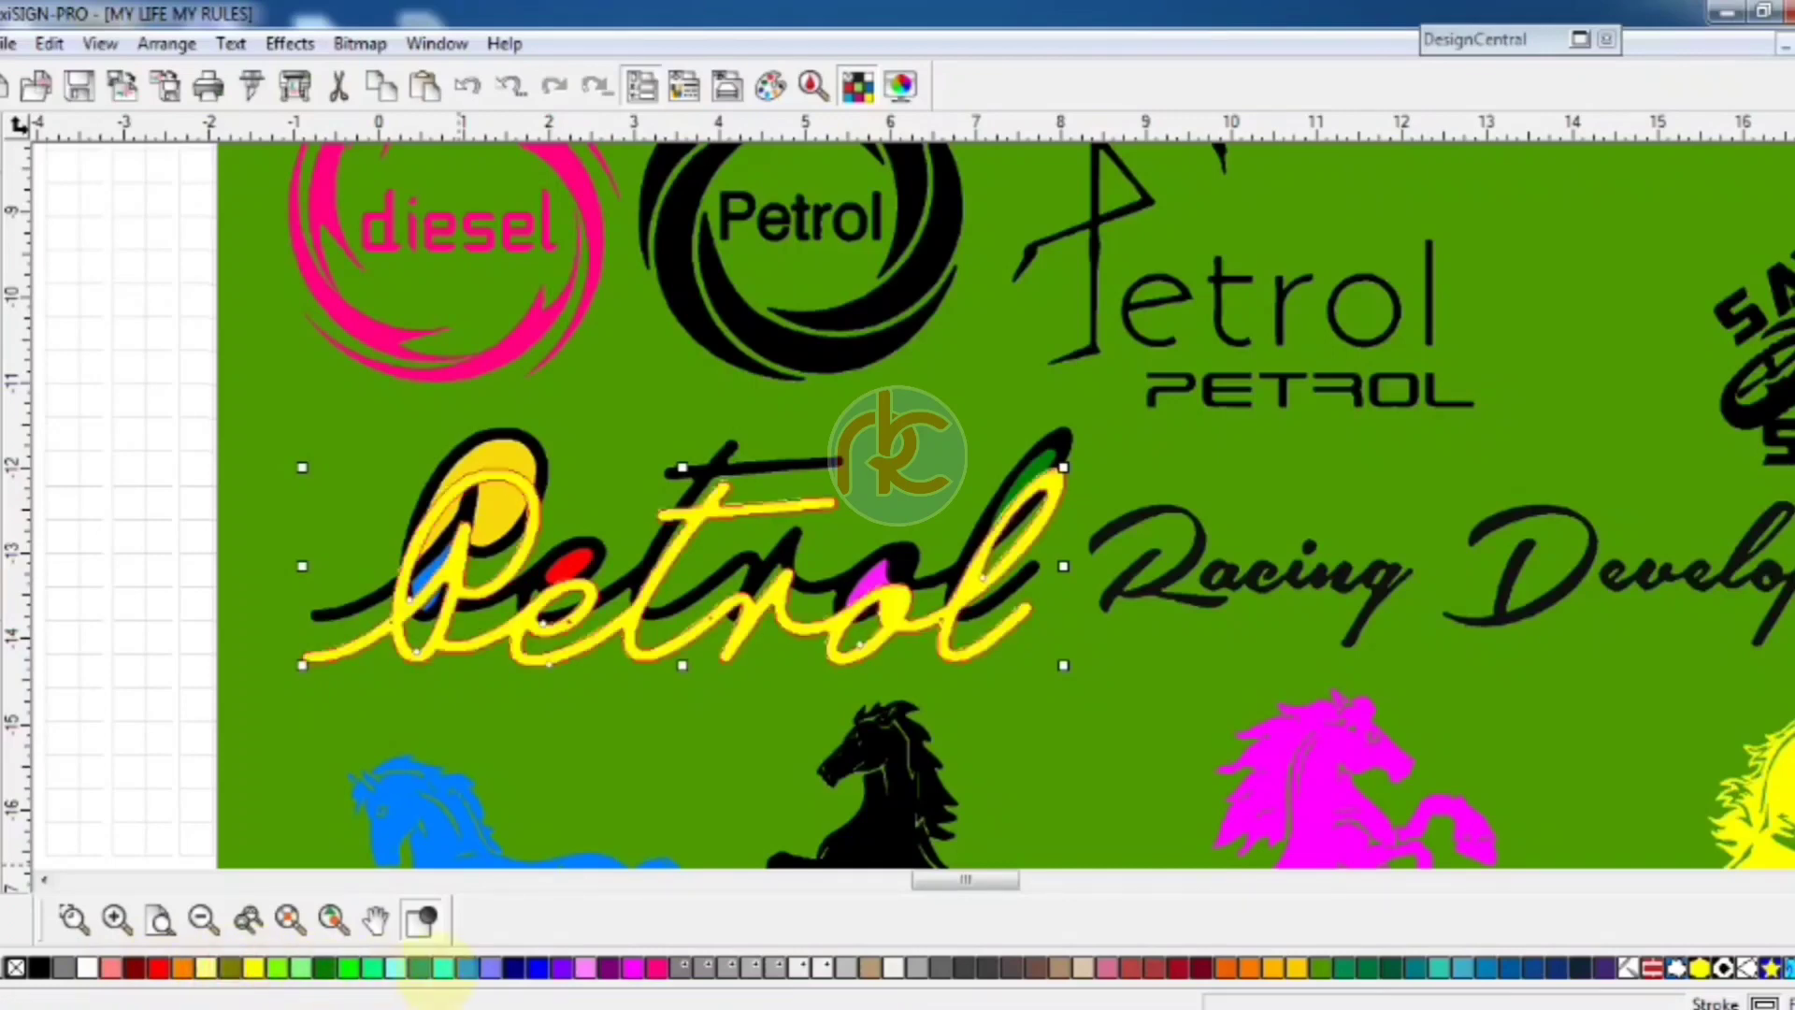
{"action": "left_click", "coordinate": [464, 967]}
Recolor the script "Racing Development" lettering red
{"action": "scroll", "coordinate": [914, 720], "scroll_direction": "right", "scroll_amount": 5}
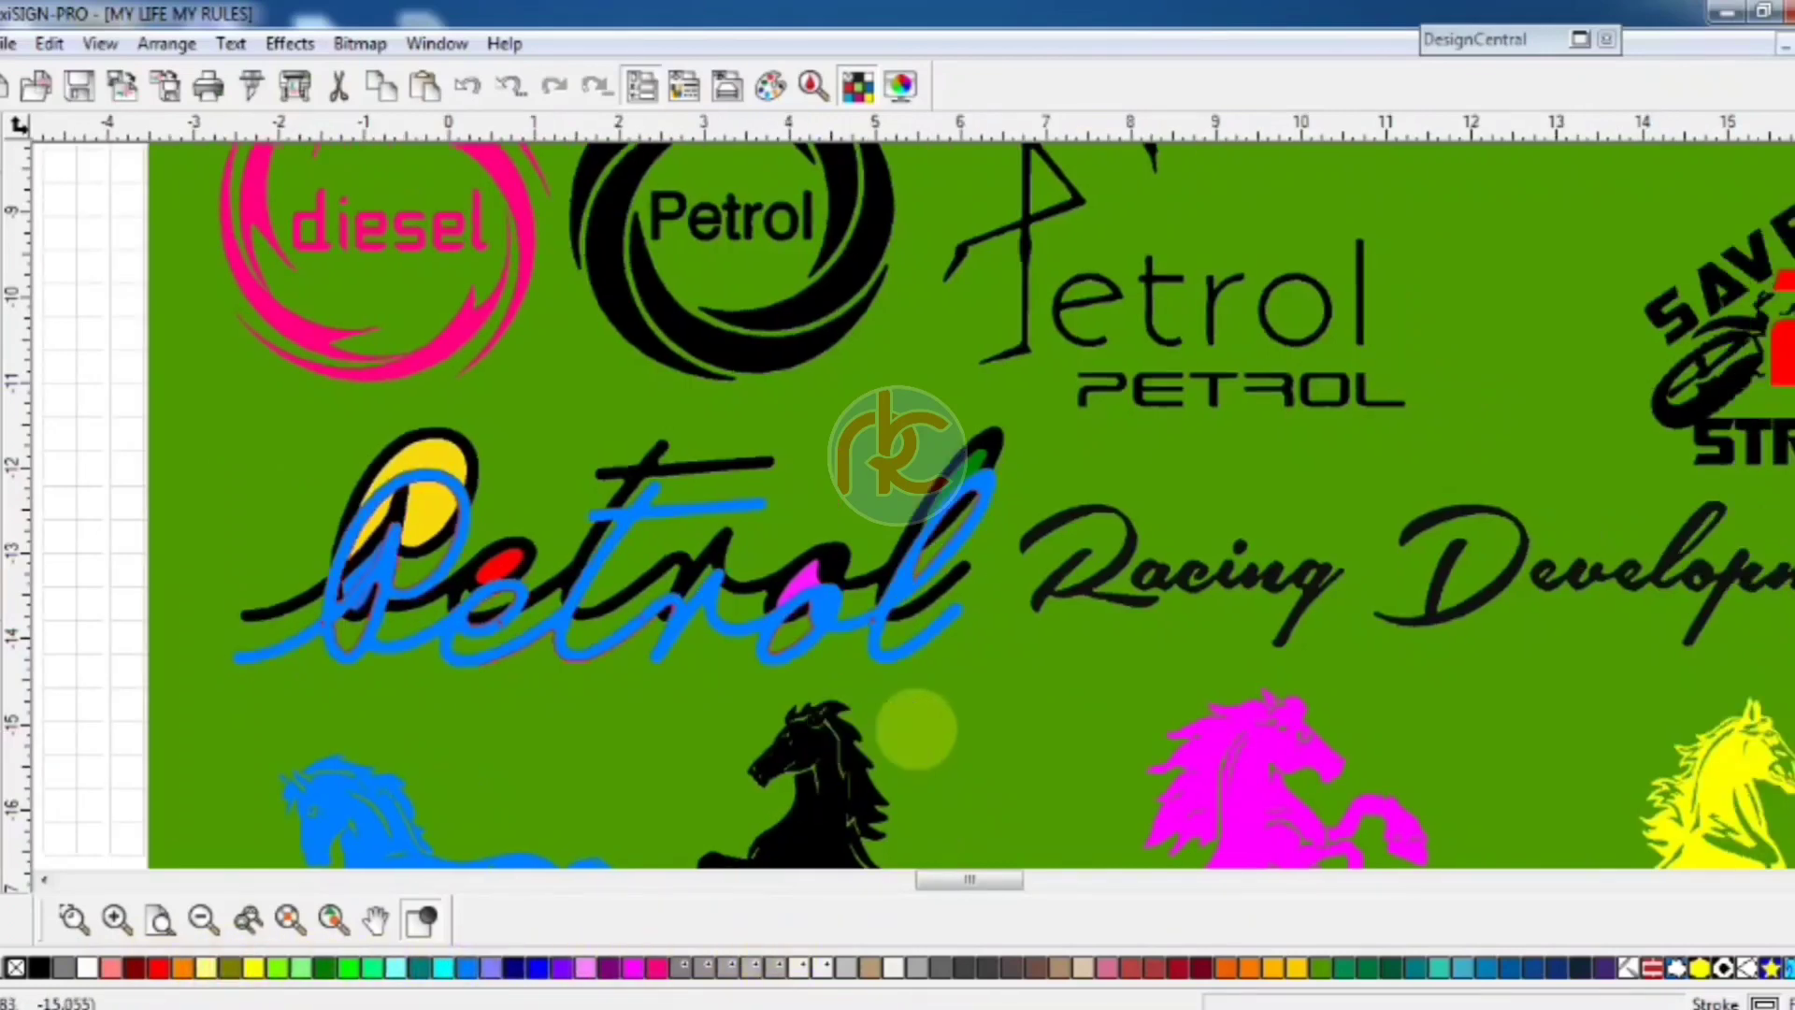
{"action": "left_click", "coordinate": [1100, 619]}
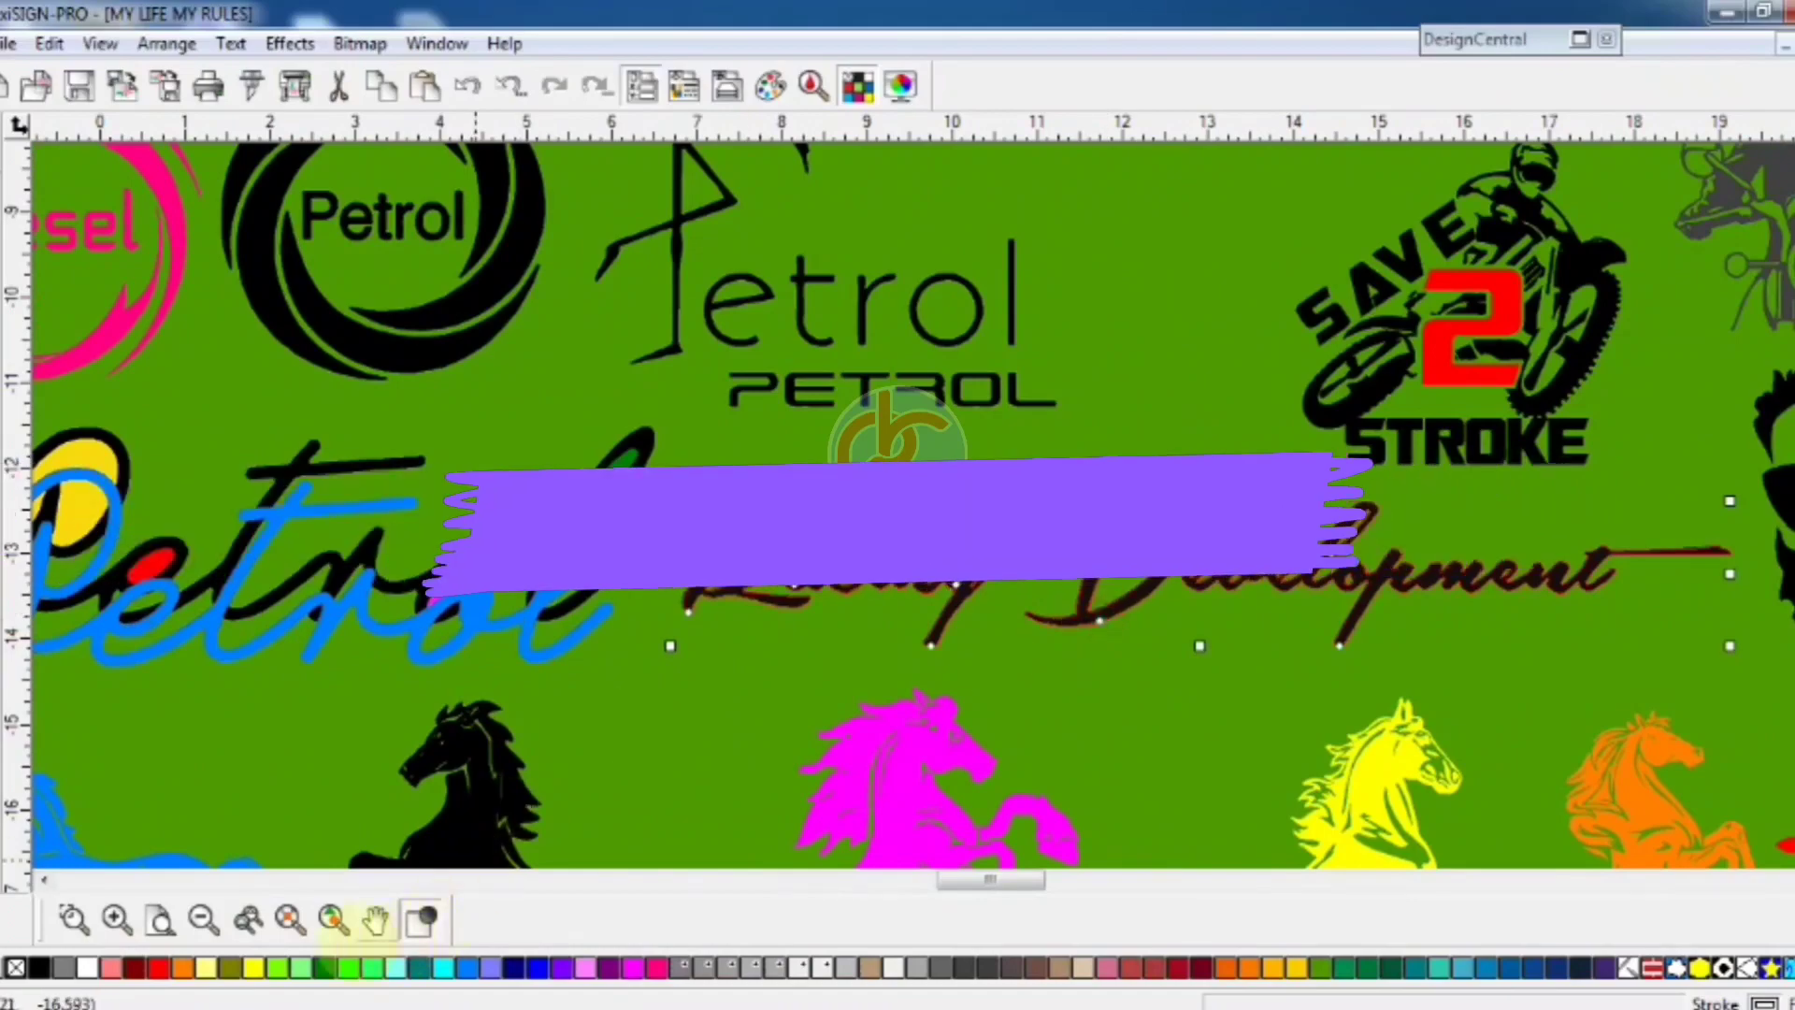
{"action": "left_click", "coordinate": [157, 968]}
Examine the row of colored horses below the "Petrol Racing Development" lettering, from the blue horse to the orange one
{"action": "scroll", "coordinate": [913, 504], "scroll_direction": "down", "scroll_amount": 2}
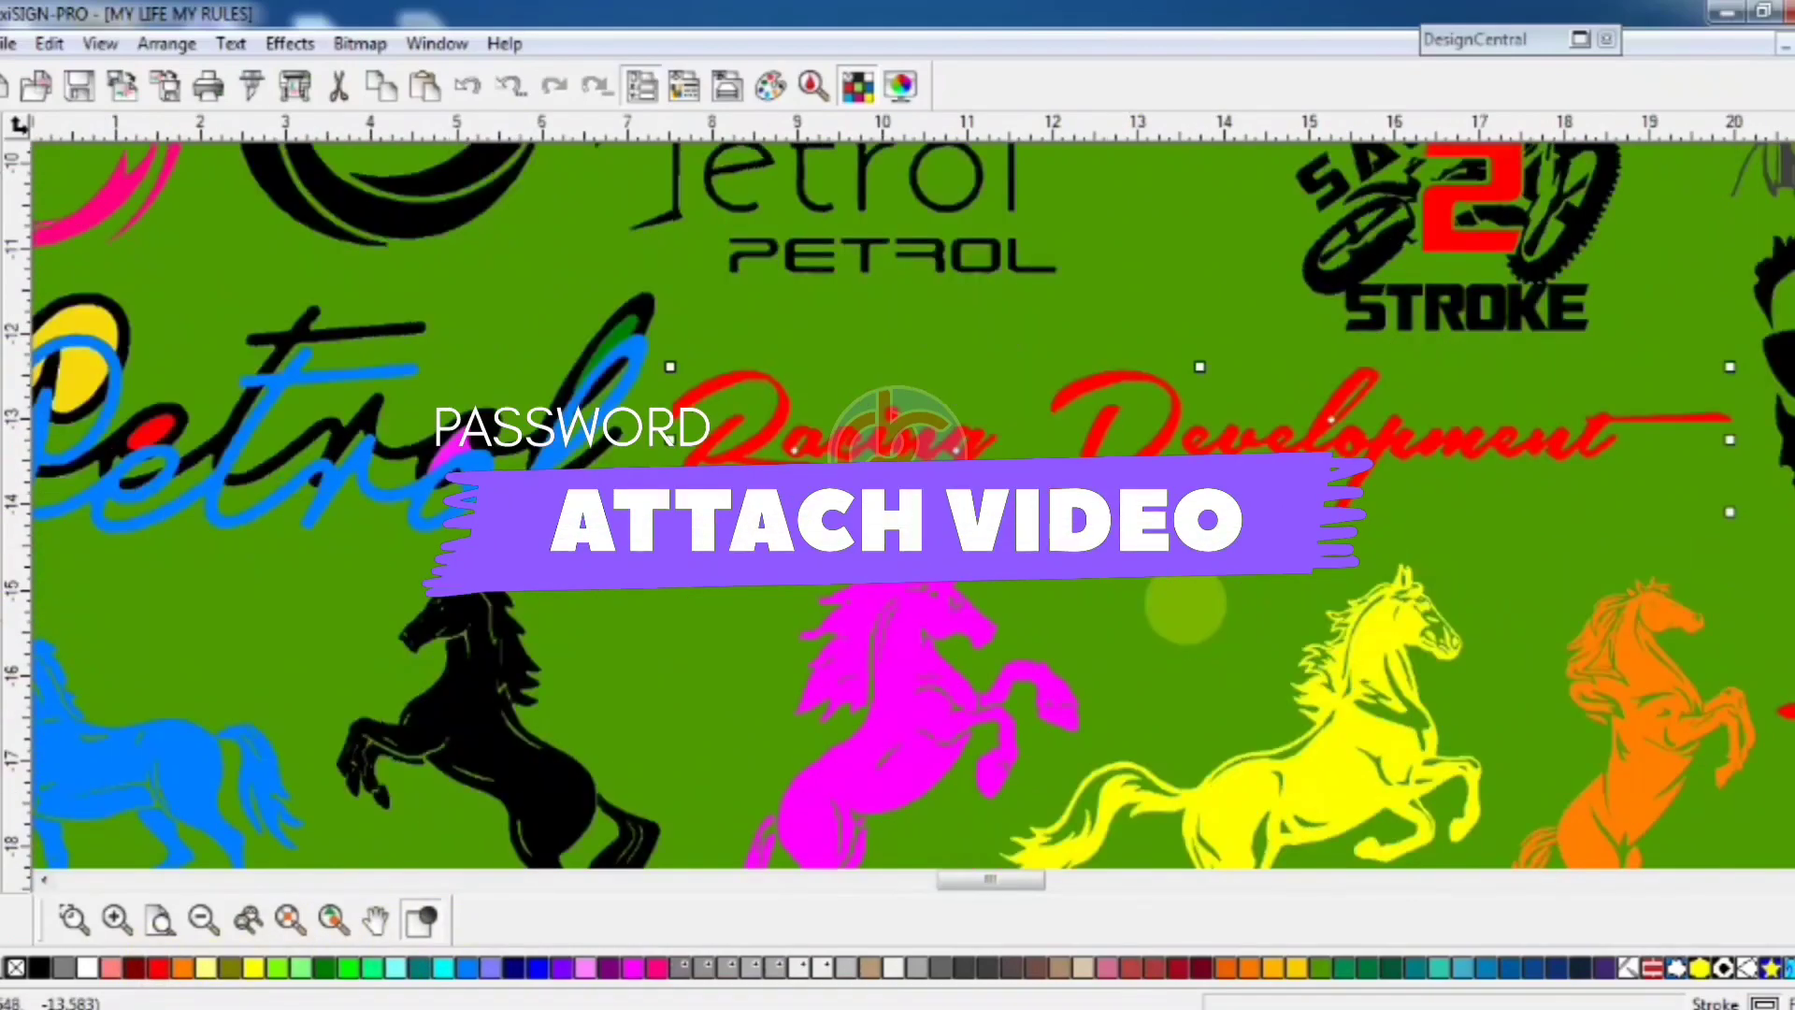
{"action": "scroll", "coordinate": [913, 505], "scroll_direction": "down", "scroll_amount": 3}
{"action": "scroll", "coordinate": [914, 505], "scroll_direction": "up", "scroll_amount": 2}
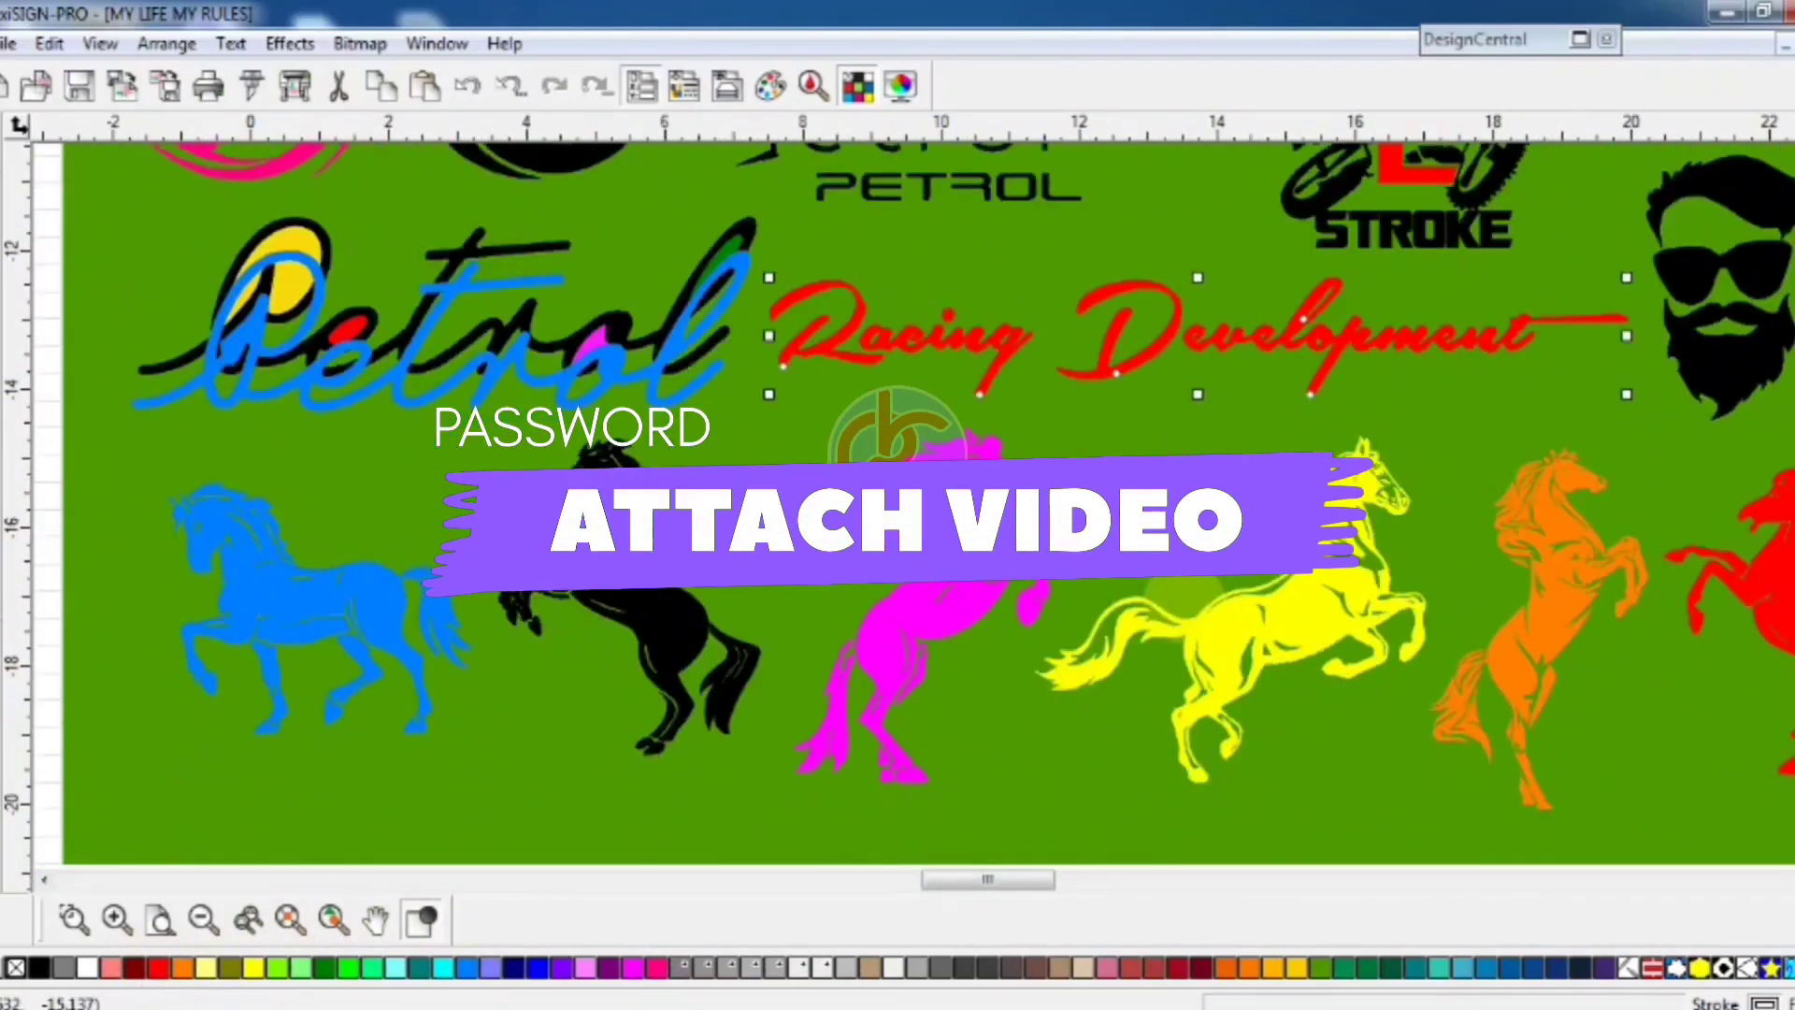
{"action": "scroll", "coordinate": [913, 505], "scroll_direction": "down", "scroll_amount": 1}
{"action": "scroll", "coordinate": [914, 505], "scroll_direction": "up", "scroll_amount": 3}
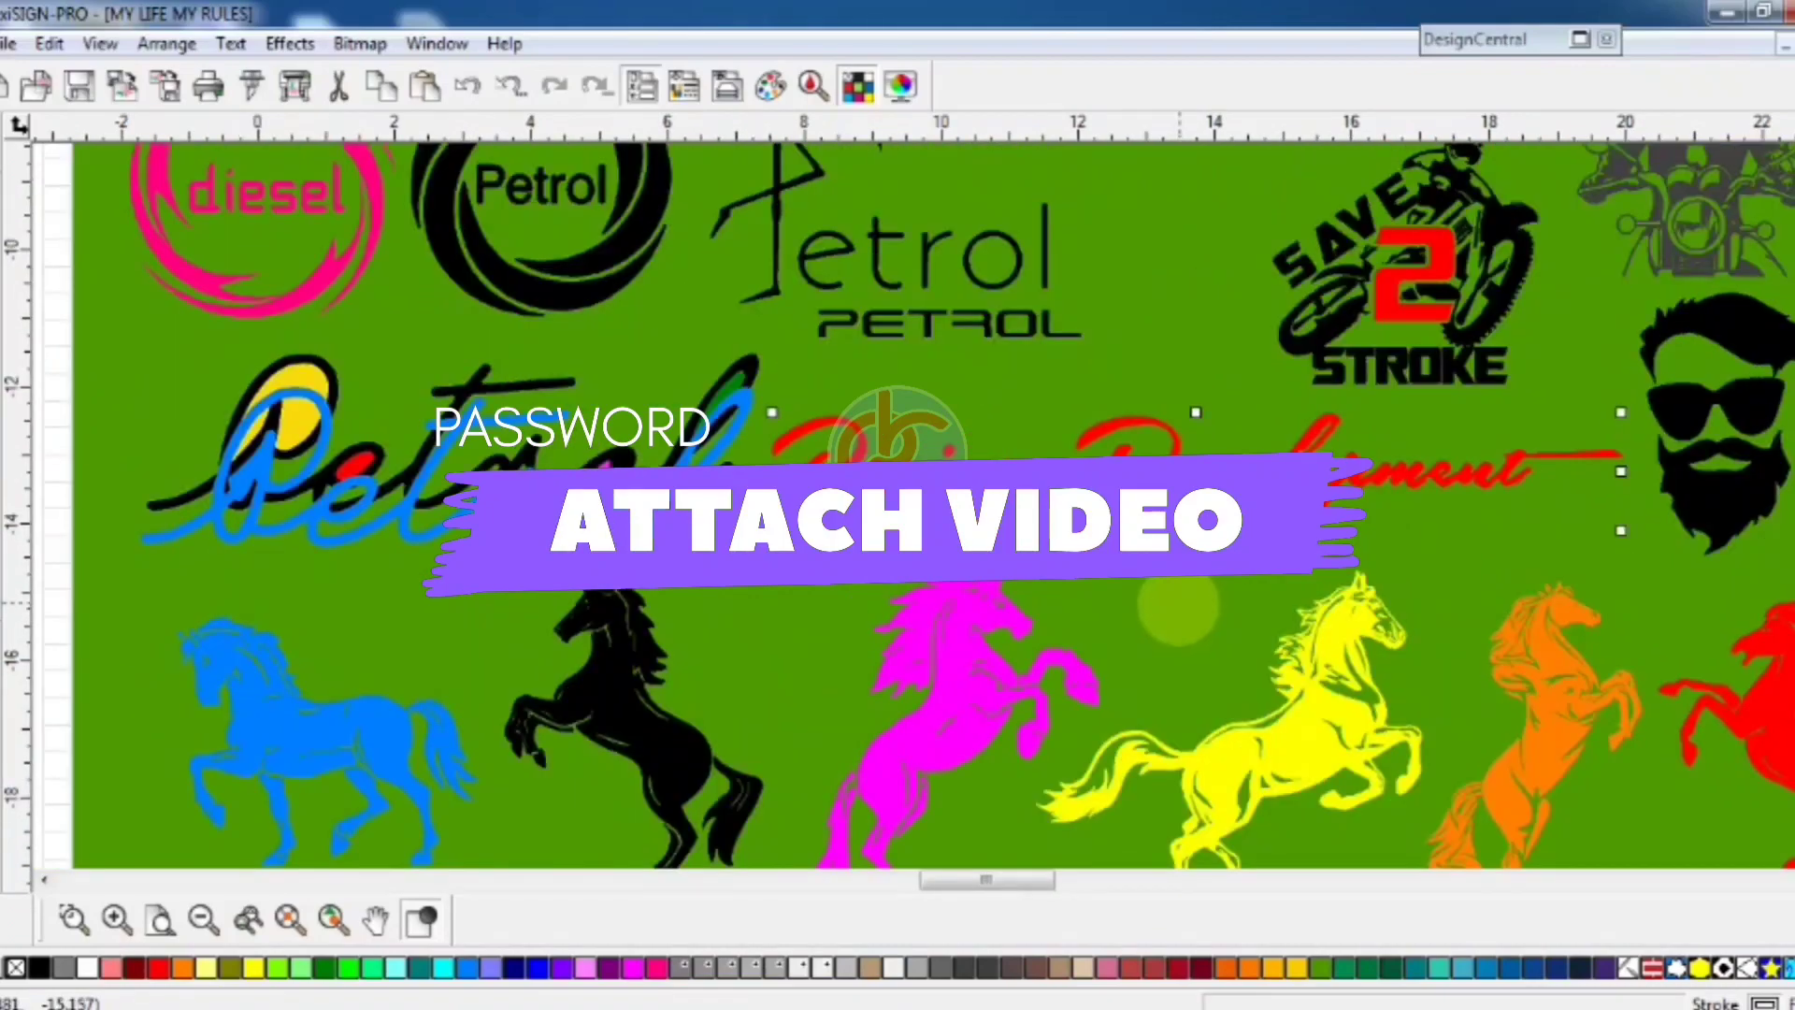
{"action": "scroll", "coordinate": [913, 505], "scroll_direction": "left", "scroll_amount": 1}
{"action": "scroll", "coordinate": [914, 505], "scroll_direction": "down", "scroll_amount": 2}
{"action": "scroll", "coordinate": [913, 505], "scroll_direction": "up", "scroll_amount": 1}
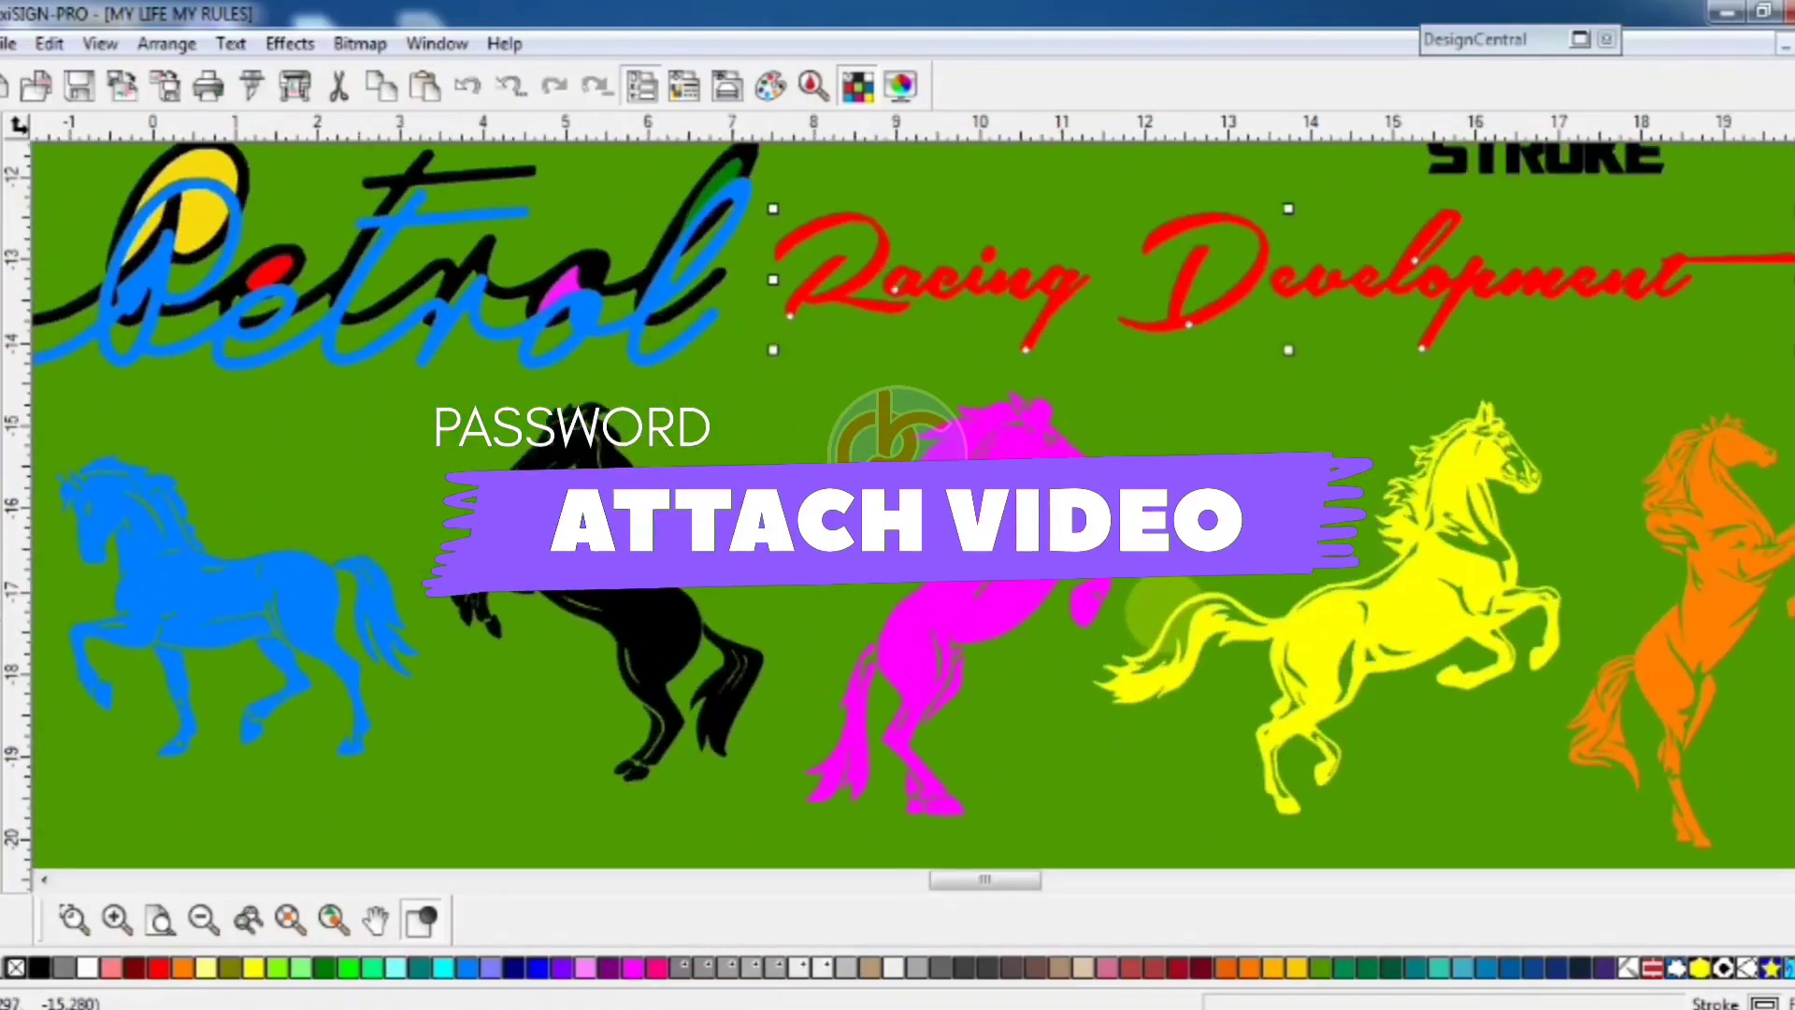
{"action": "scroll", "coordinate": [914, 505], "scroll_direction": "left", "scroll_amount": 1}
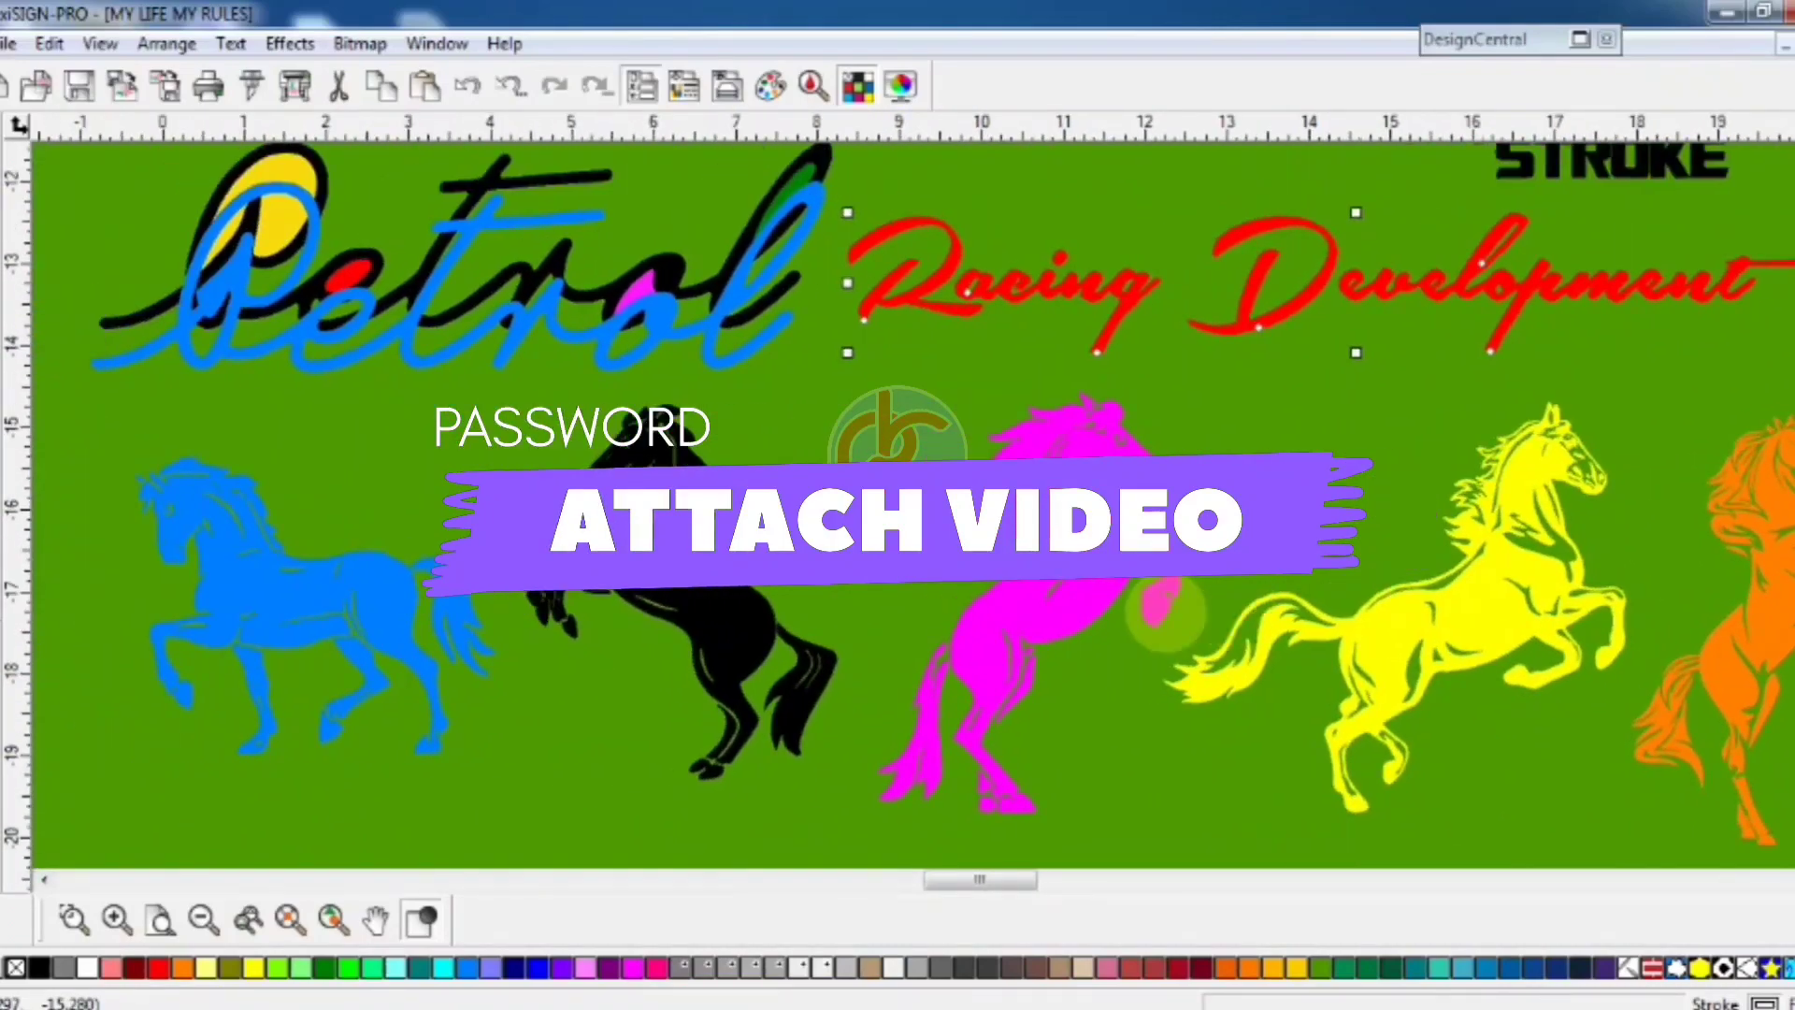
{"action": "scroll", "coordinate": [913, 505], "scroll_direction": "right", "scroll_amount": 3}
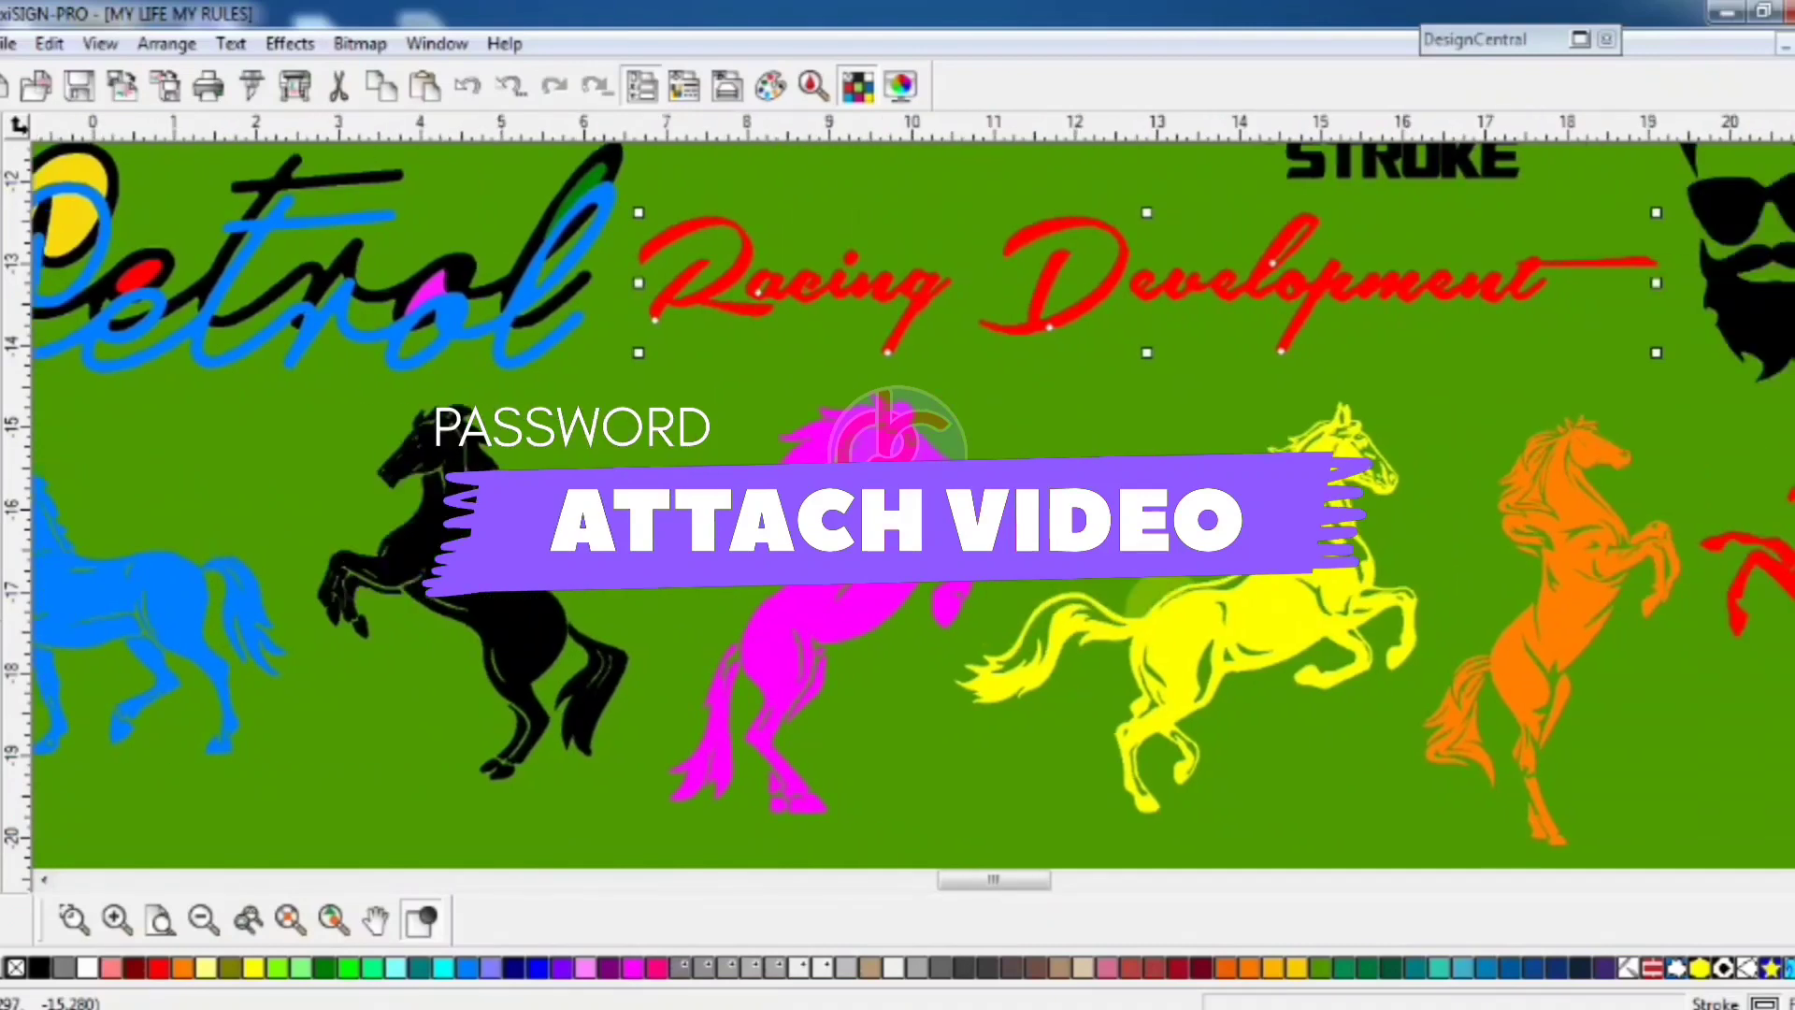
Examine the magenta, yellow, orange and red horses at close range, moving along the row toward the bottle cap design
{"action": "scroll", "coordinate": [913, 505], "scroll_direction": "up", "scroll_amount": 1}
{"action": "scroll", "coordinate": [913, 505], "scroll_direction": "down", "scroll_amount": 2}
{"action": "scroll", "coordinate": [914, 504], "scroll_direction": "up", "scroll_amount": 1}
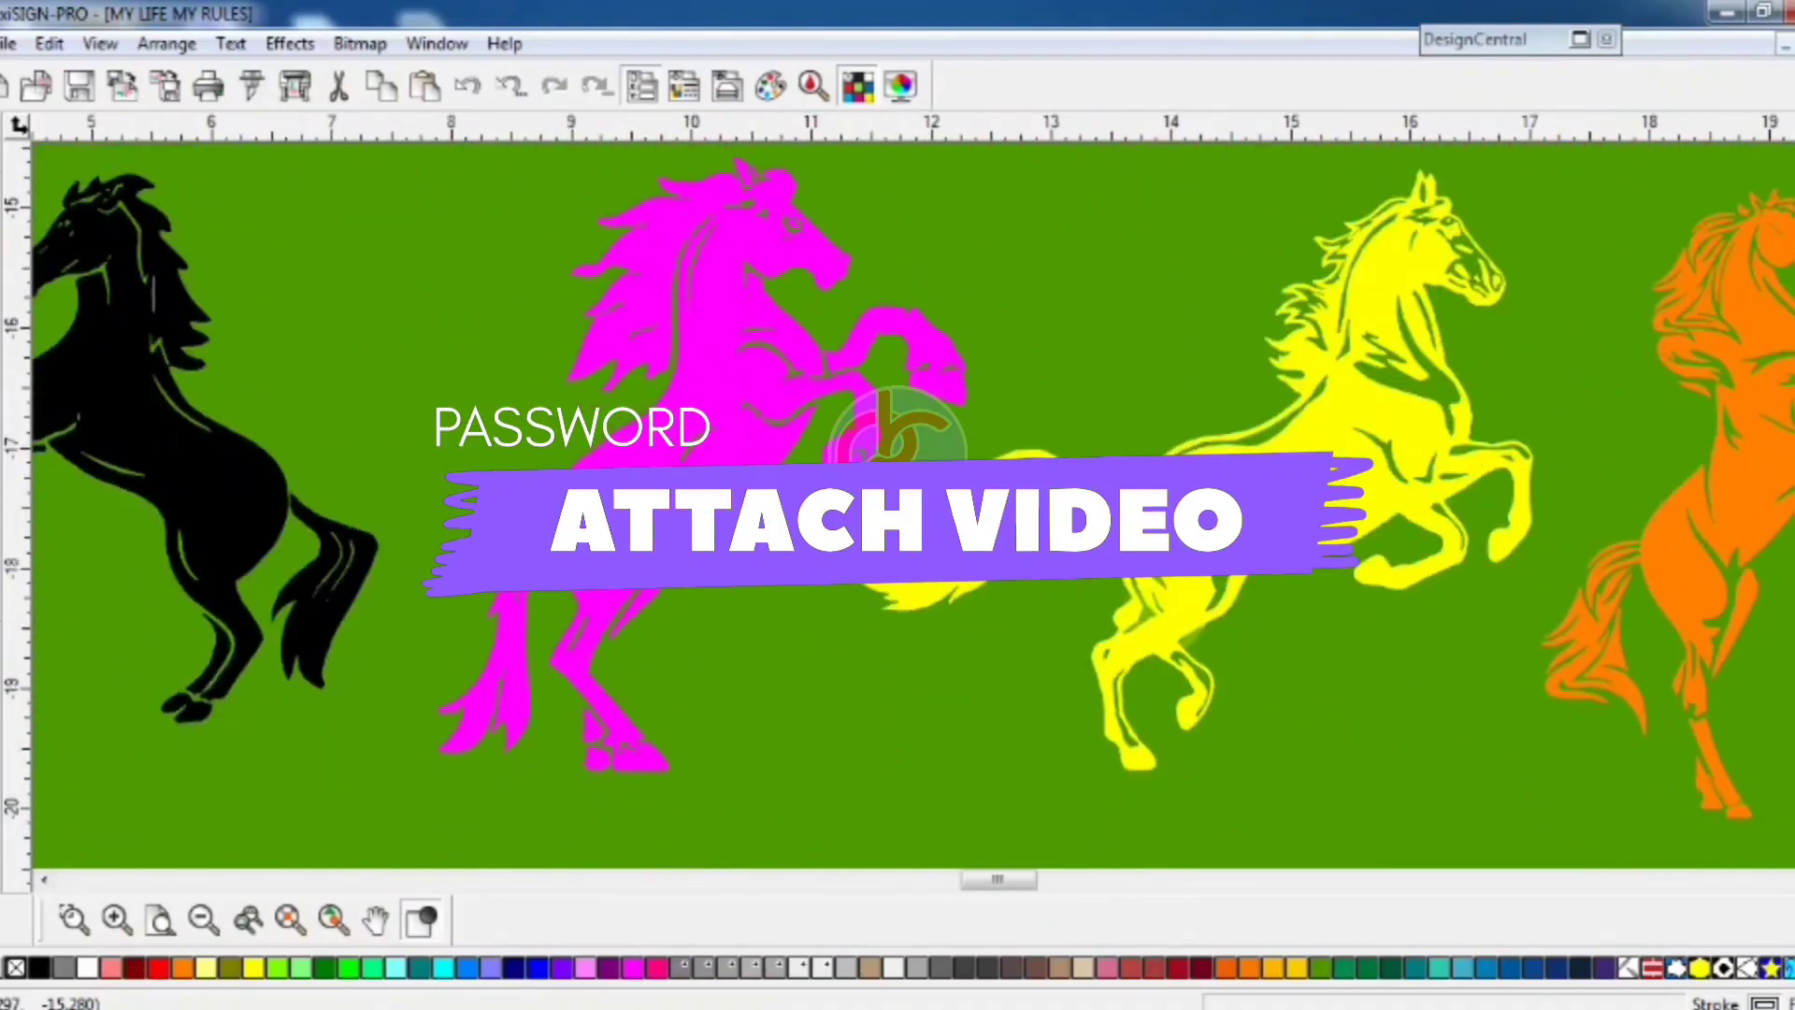
{"action": "scroll", "coordinate": [1177, 588], "scroll_direction": "up", "scroll_amount": 1}
{"action": "scroll", "coordinate": [1160, 612], "scroll_direction": "down", "scroll_amount": 1}
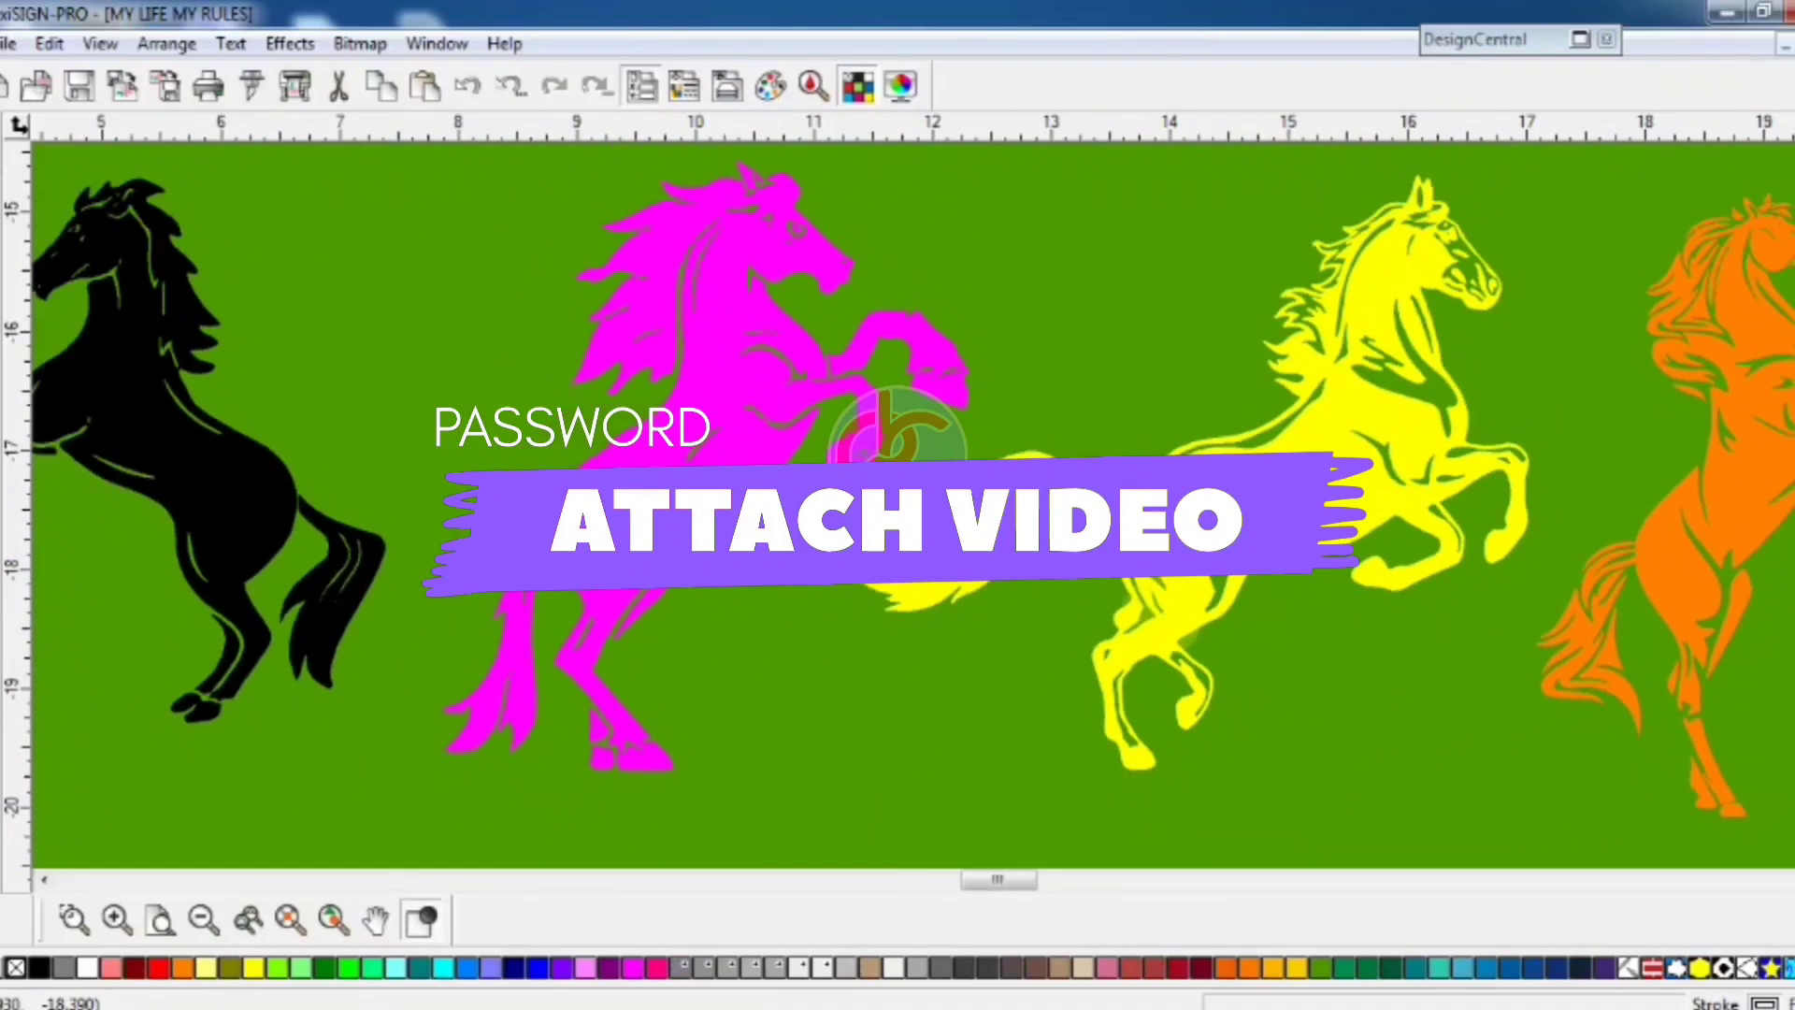
{"action": "scroll", "coordinate": [1159, 612], "scroll_direction": "right", "scroll_amount": 6}
{"action": "scroll", "coordinate": [1159, 612], "scroll_direction": "right", "scroll_amount": 5}
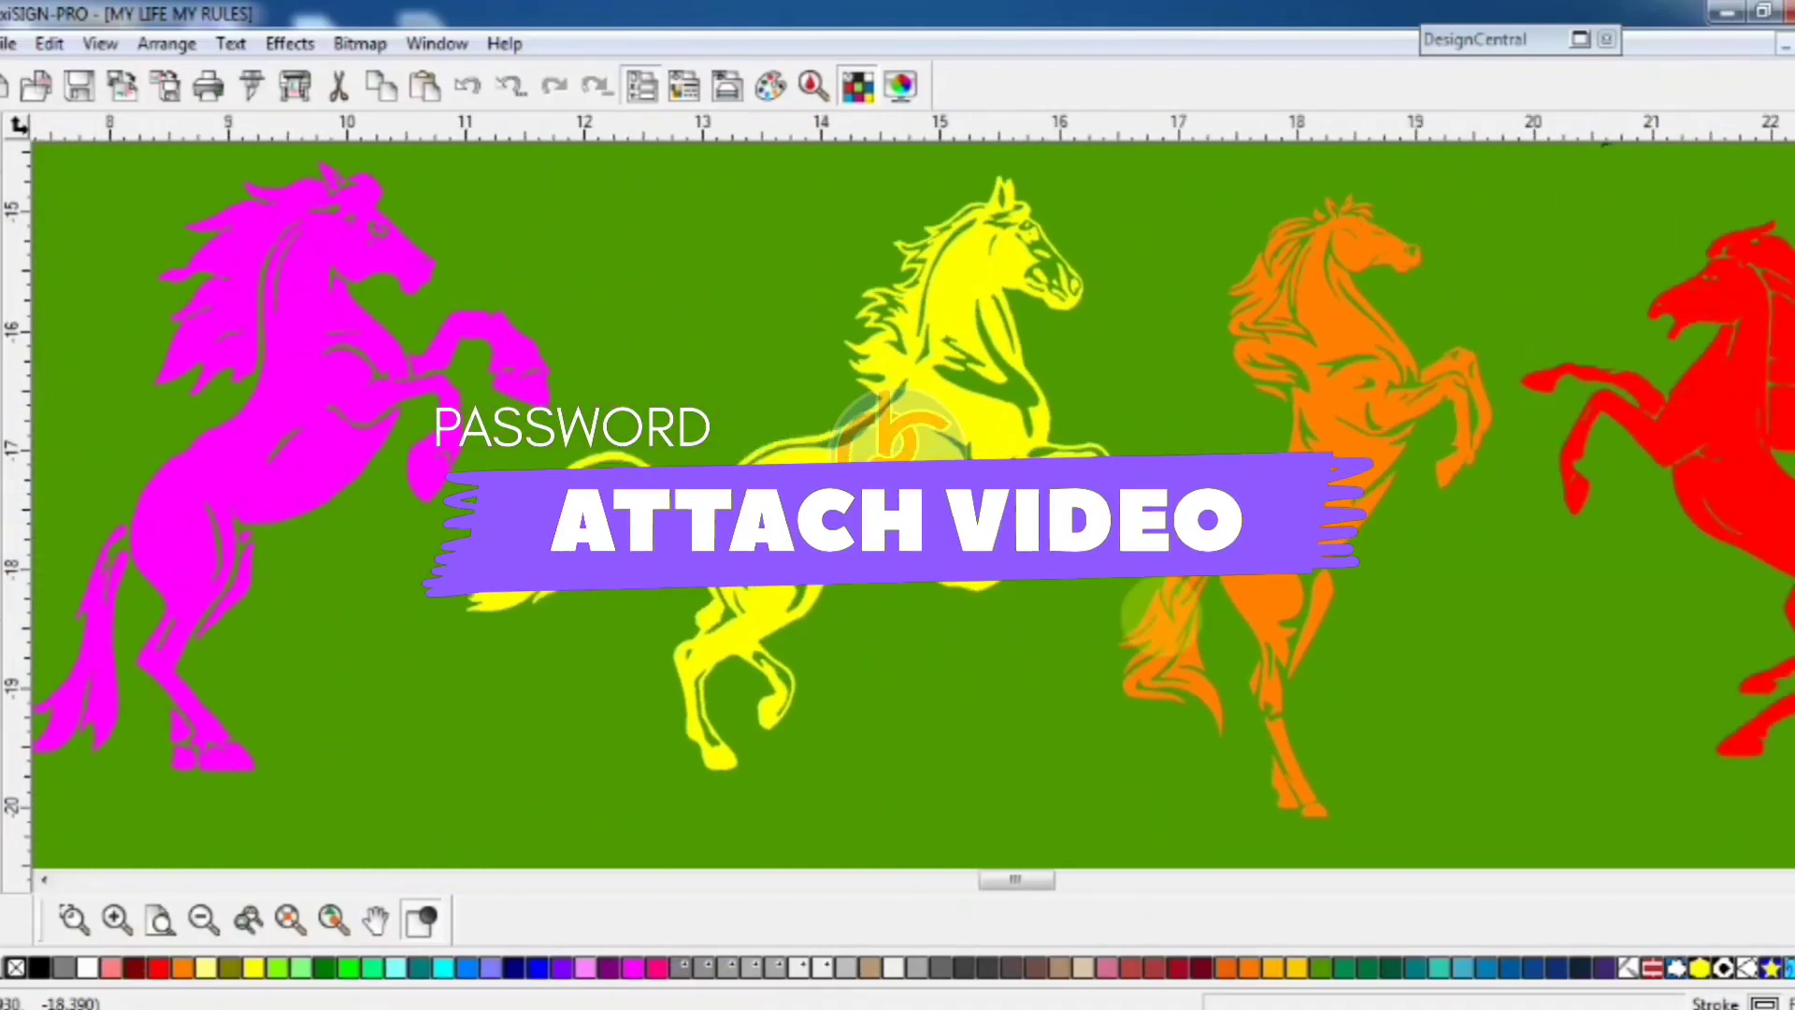
{"action": "scroll", "coordinate": [1159, 617], "scroll_direction": "right", "scroll_amount": 5}
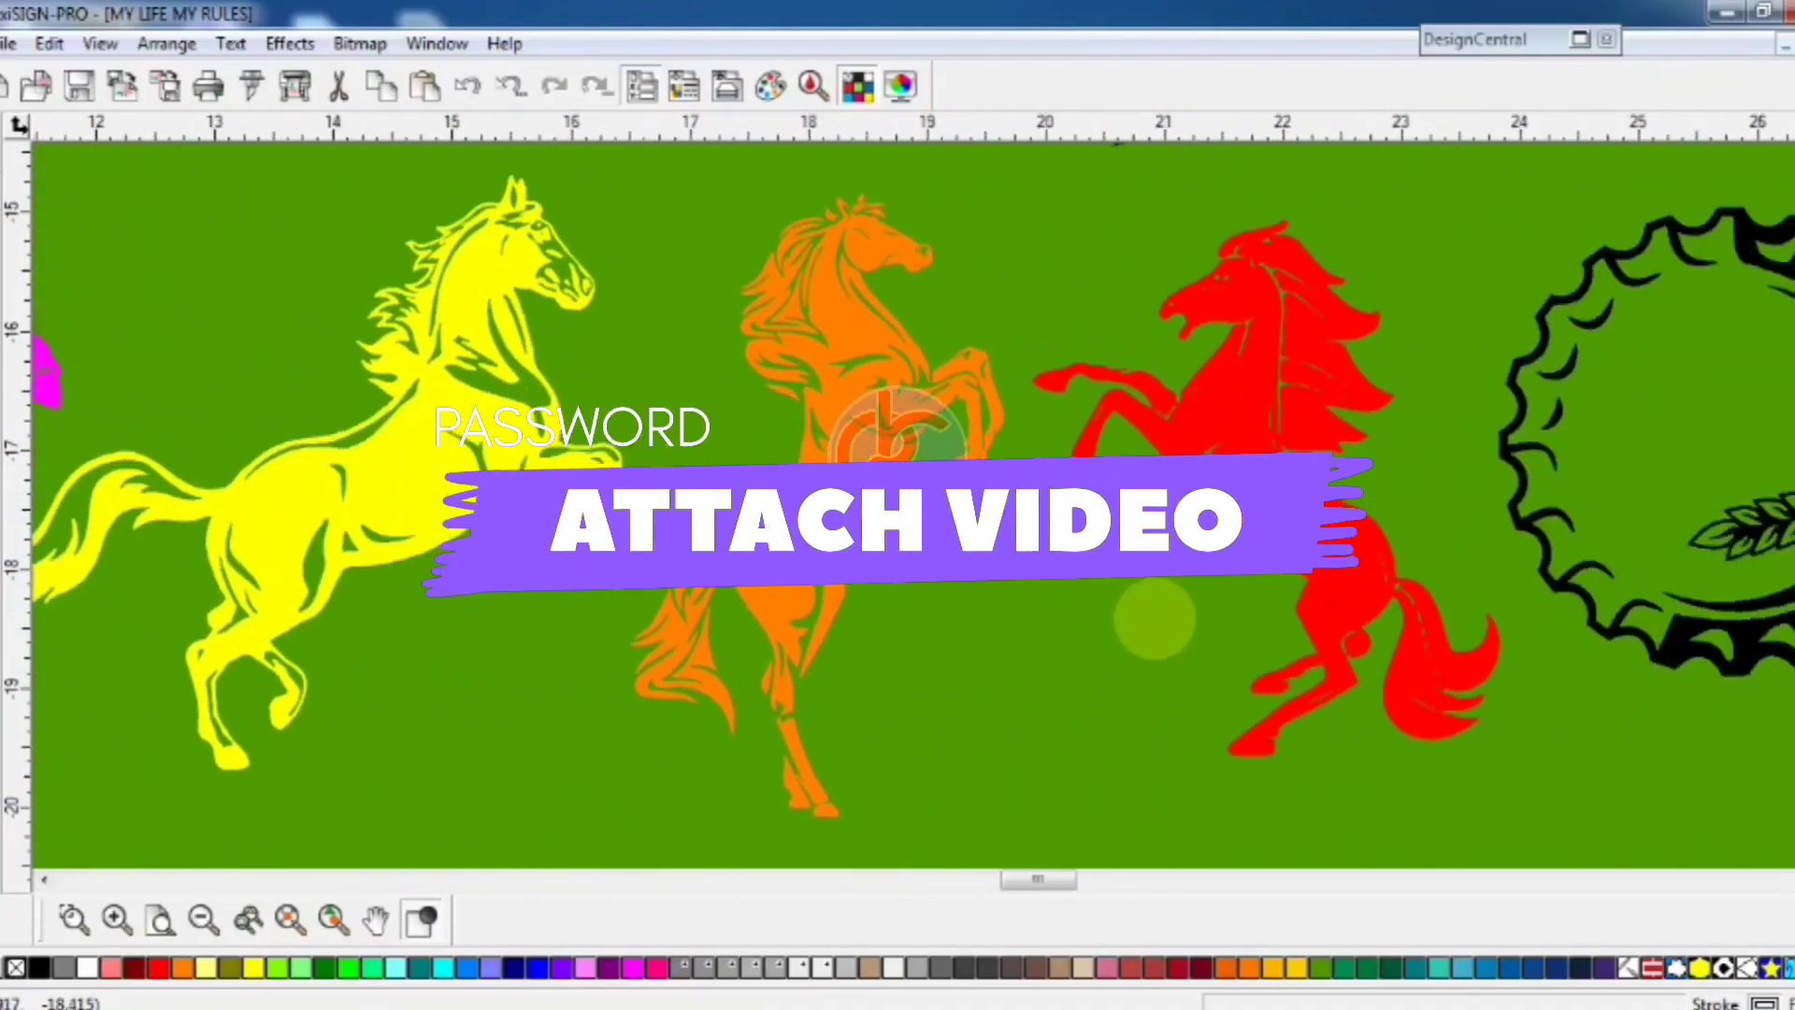
Examine the bottle cap, roaring gorilla and navy bowler-hat man designs at the end of the horse row
{"action": "scroll", "coordinate": [1159, 617], "scroll_direction": "right", "scroll_amount": 3}
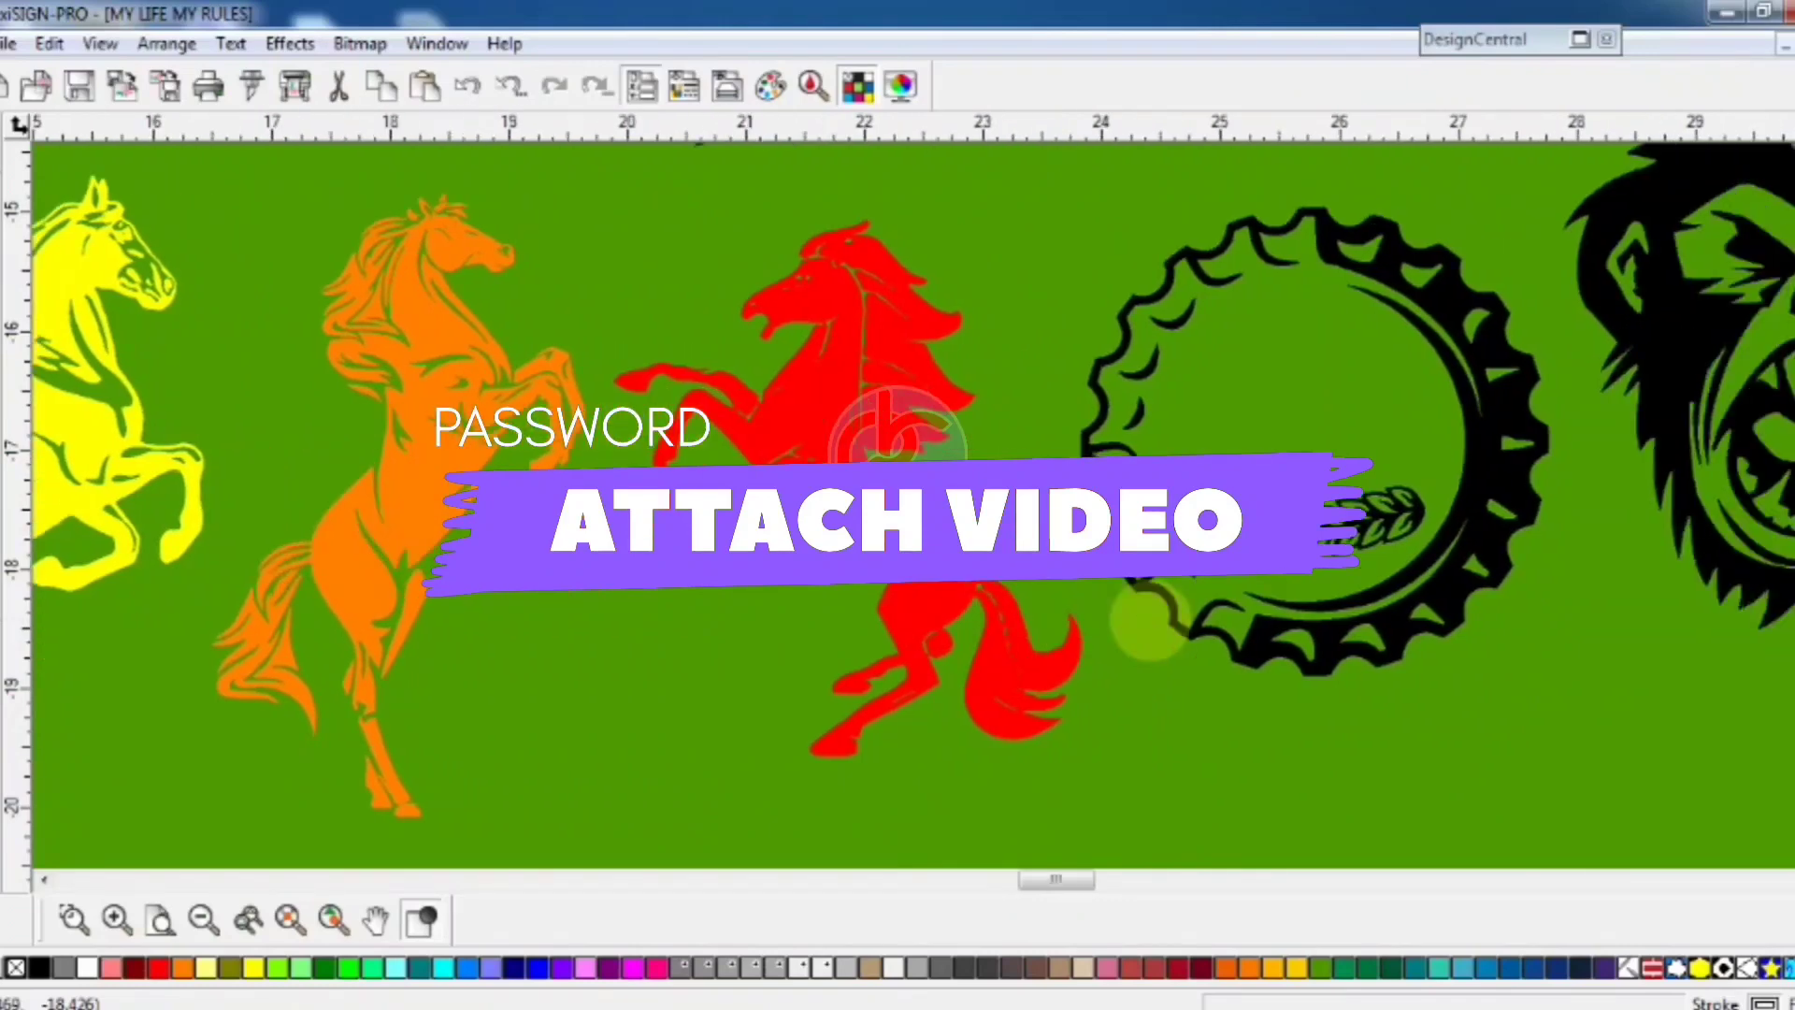
{"action": "scroll", "coordinate": [1159, 617], "scroll_direction": "up", "scroll_amount": 2}
{"action": "scroll", "coordinate": [1159, 617], "scroll_direction": "right", "scroll_amount": 3}
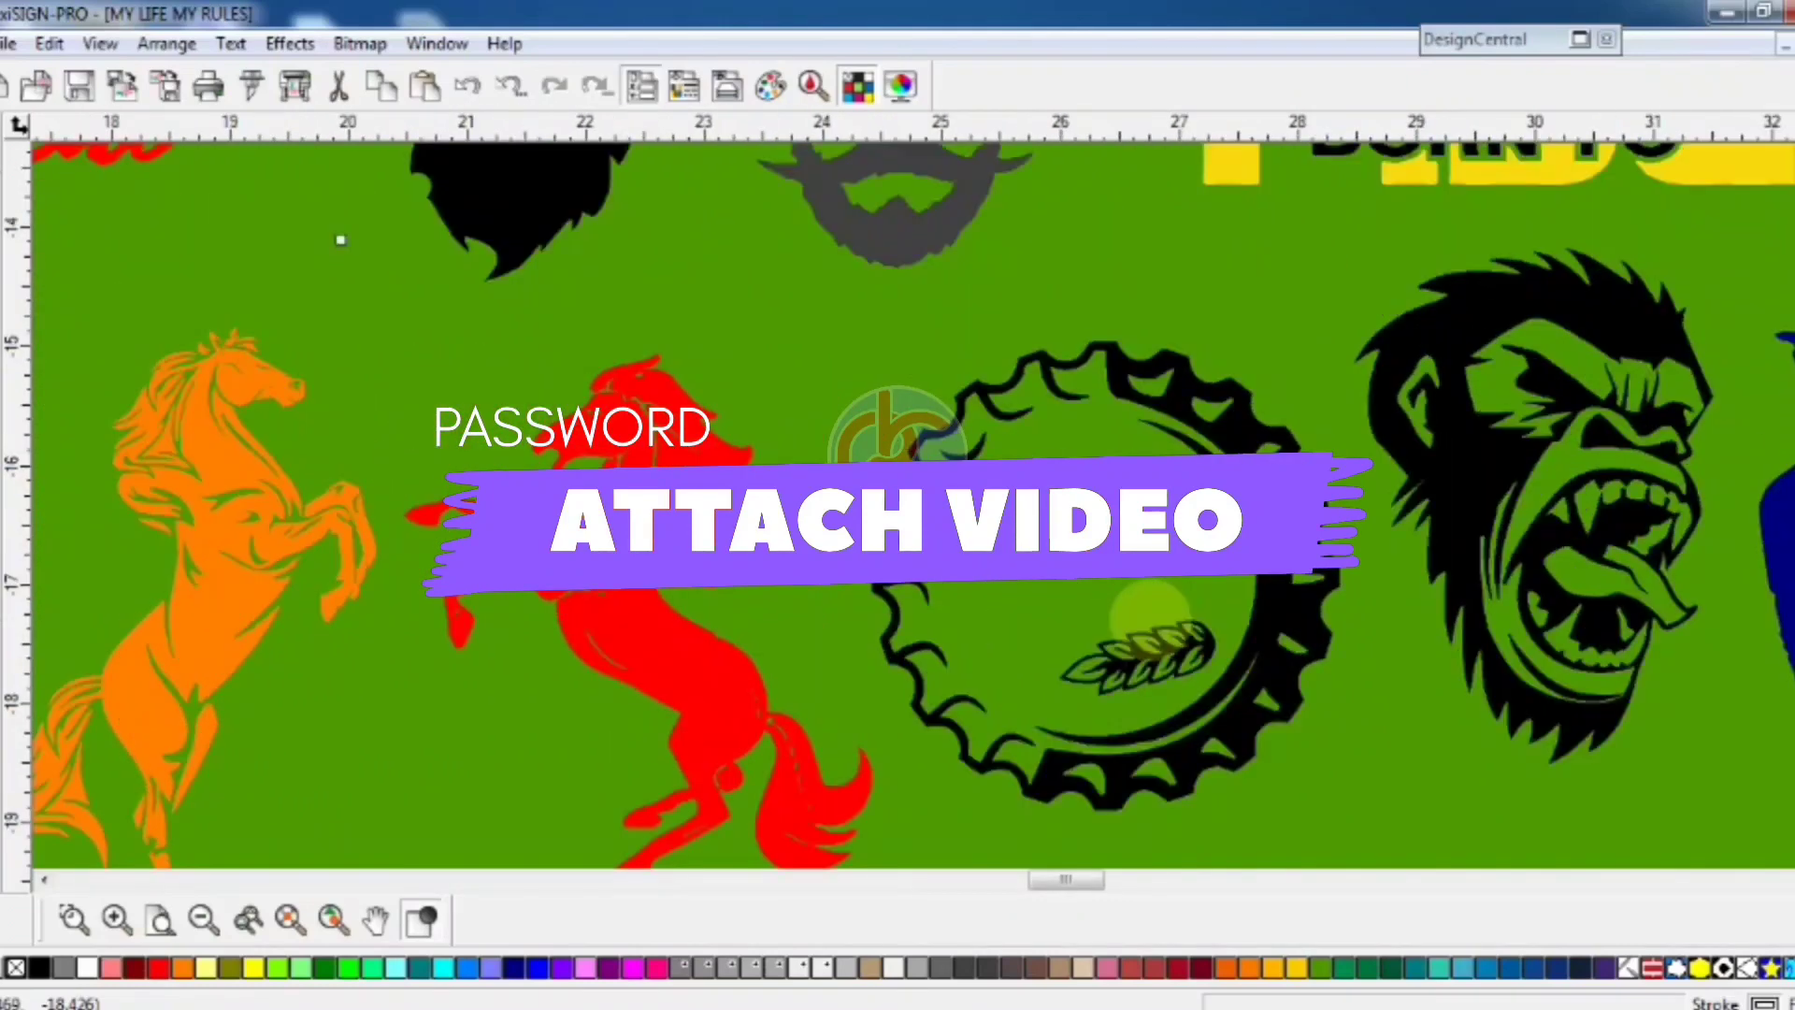
{"action": "scroll", "coordinate": [1149, 618], "scroll_direction": "right", "scroll_amount": 2}
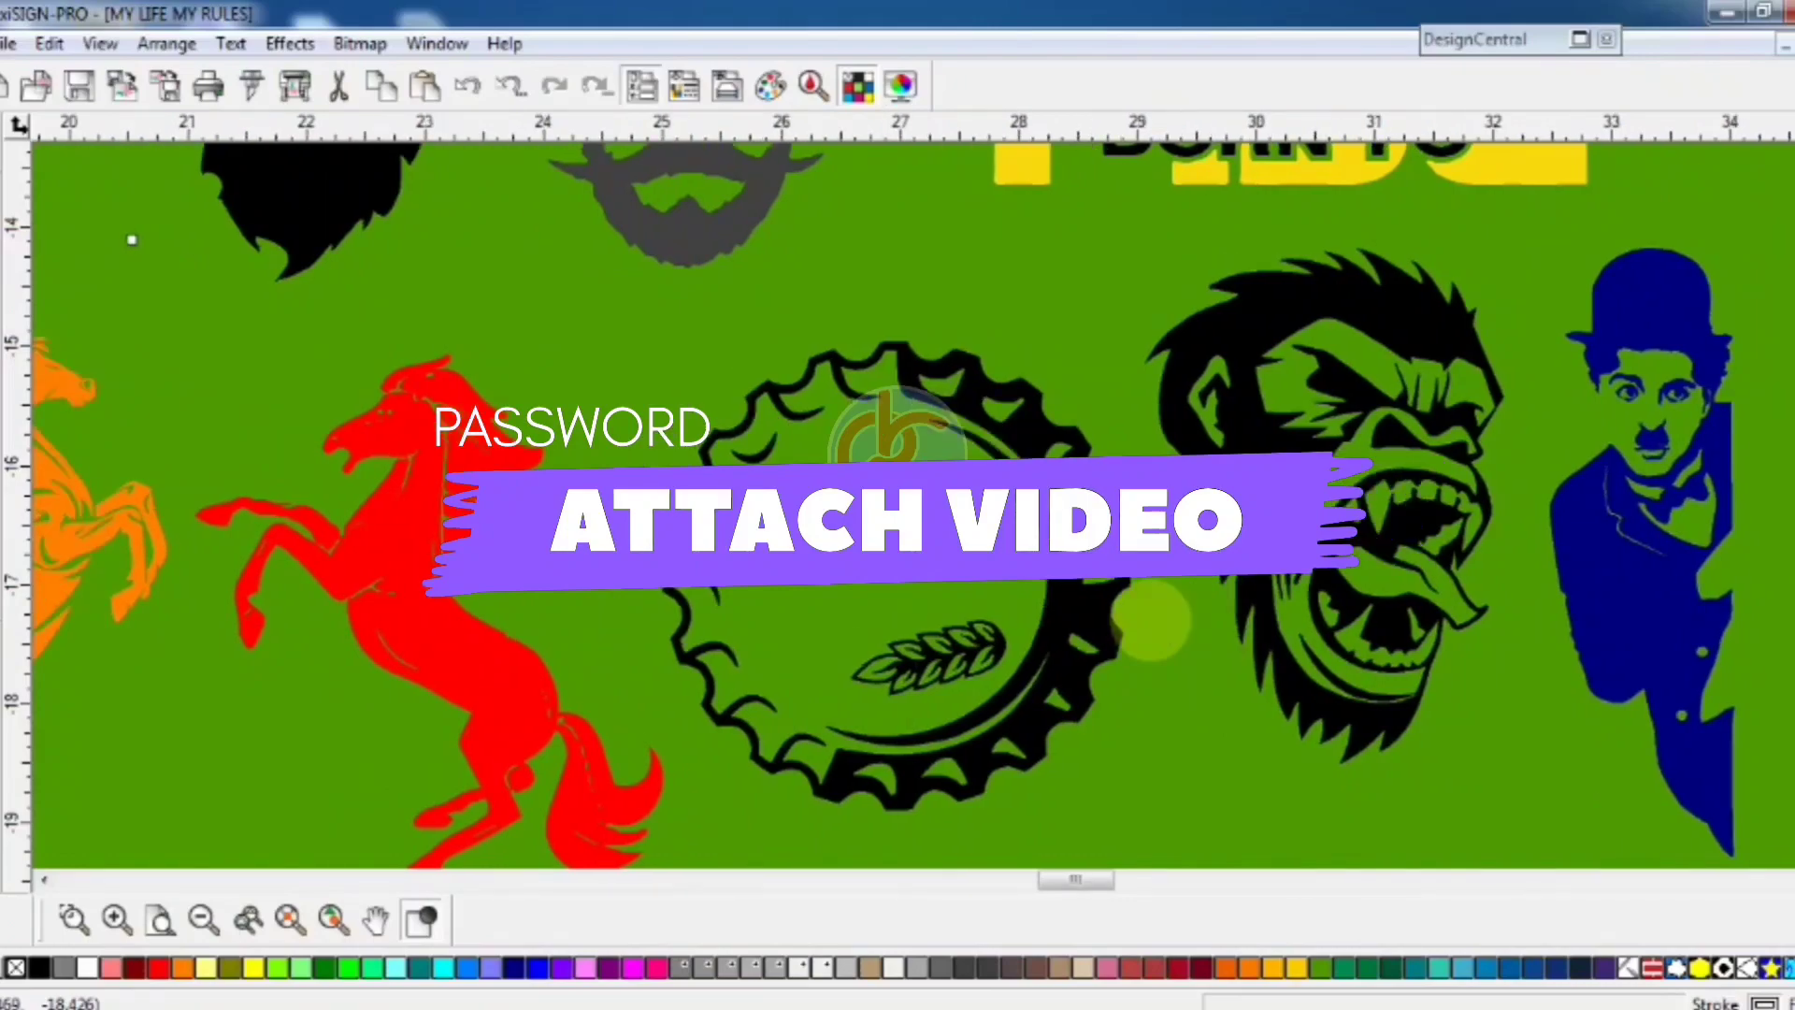
{"action": "scroll", "coordinate": [898, 505], "scroll_direction": "up", "scroll_amount": 1}
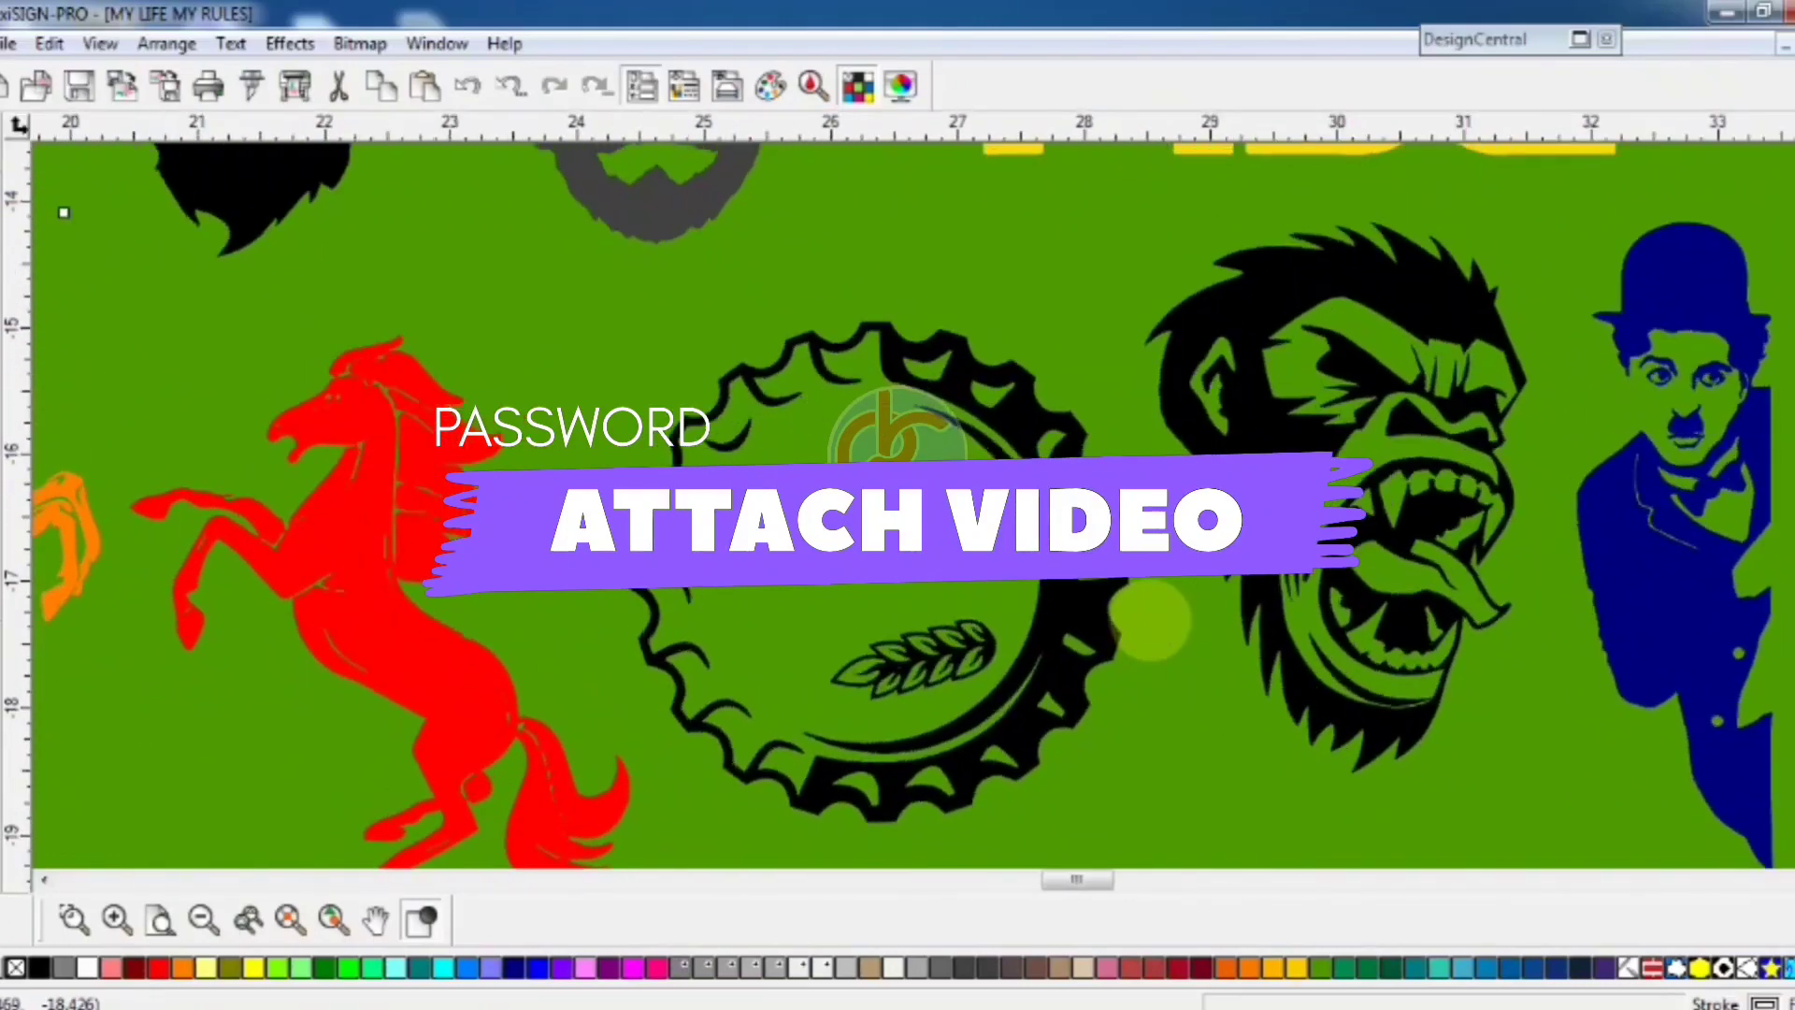
{"action": "scroll", "coordinate": [897, 505], "scroll_direction": "down", "scroll_amount": 1}
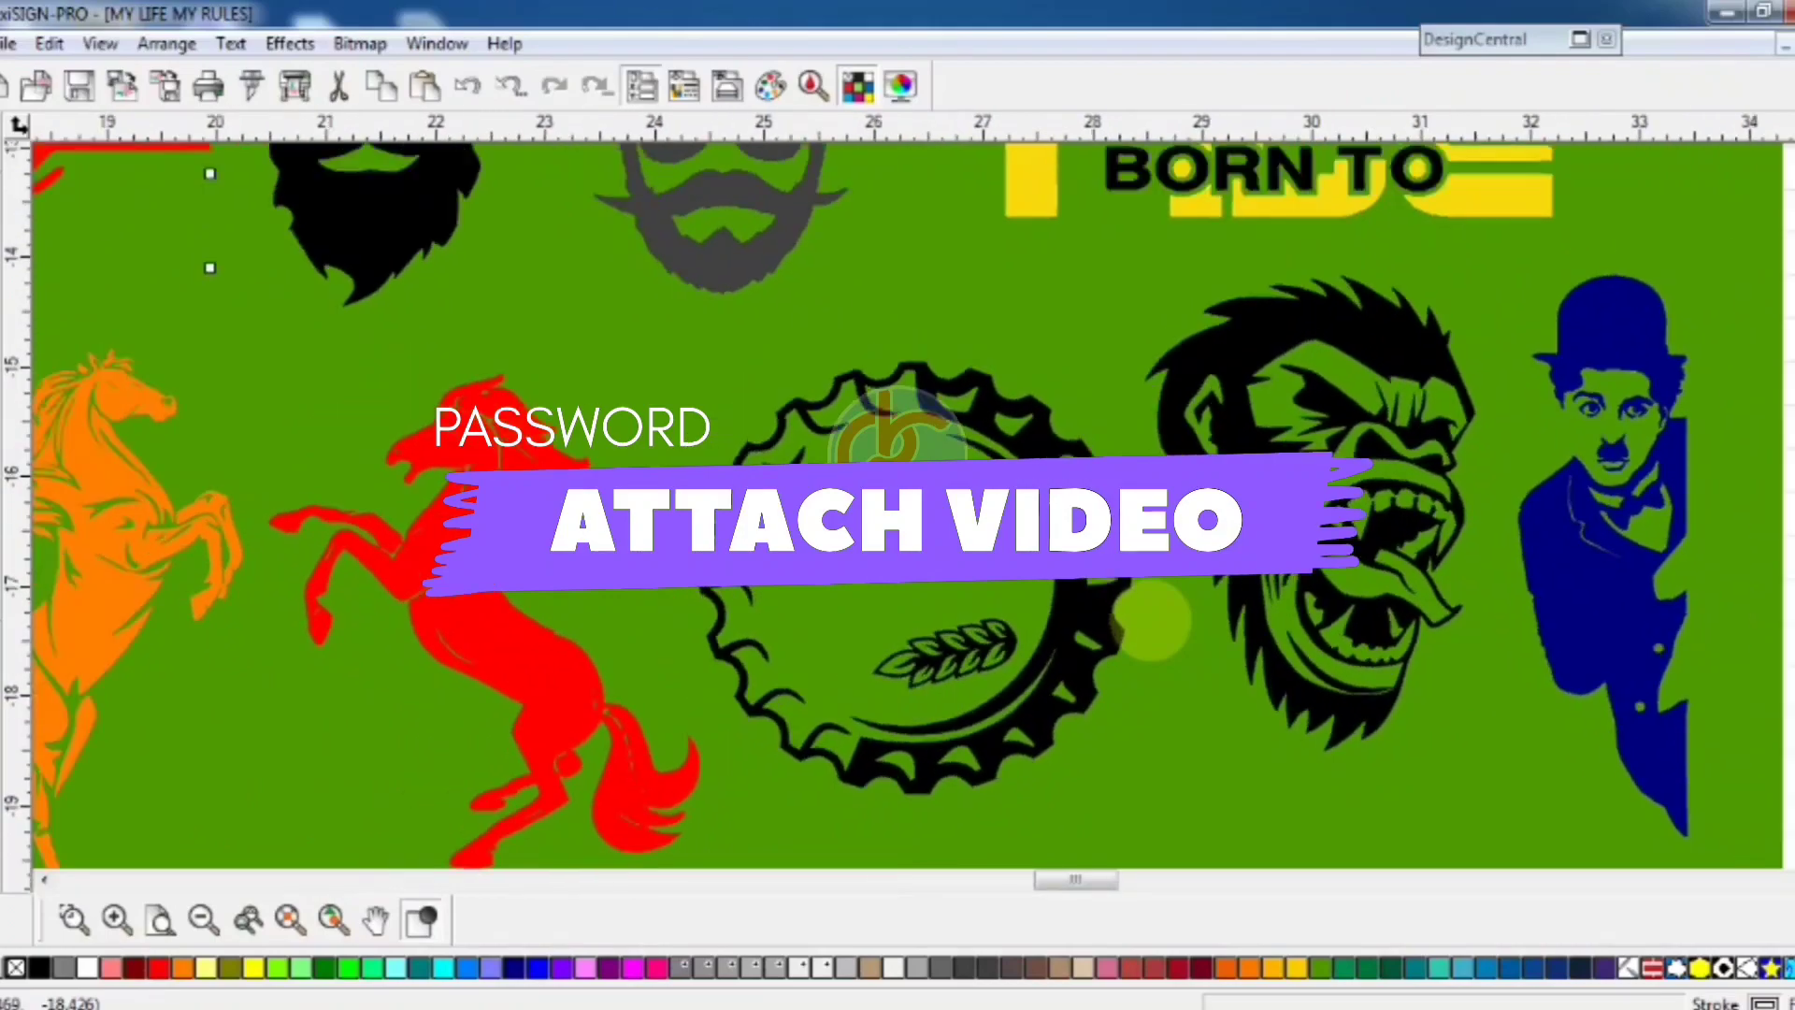
{"action": "scroll", "coordinate": [897, 504], "scroll_direction": "up", "scroll_amount": 1}
{"action": "scroll", "coordinate": [898, 505], "scroll_direction": "down", "scroll_amount": 2}
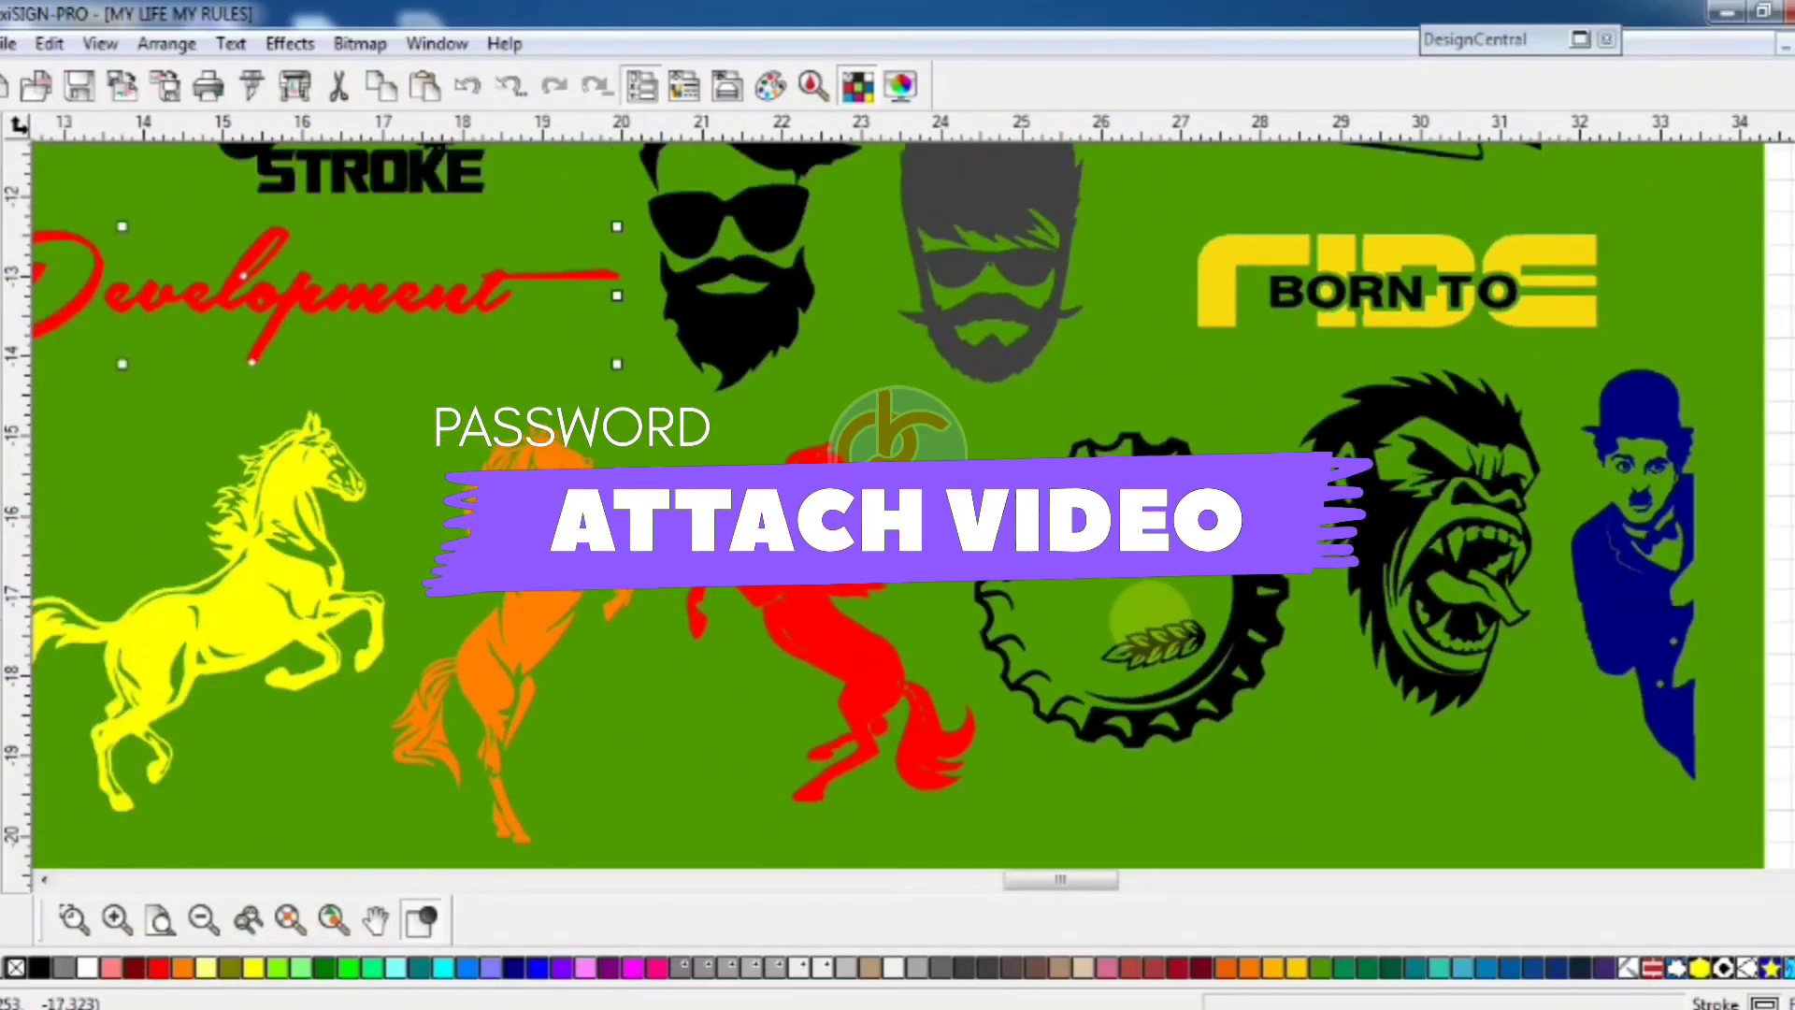
{"action": "scroll", "coordinate": [898, 505], "scroll_direction": "left", "scroll_amount": 3}
{"action": "scroll", "coordinate": [897, 505], "scroll_direction": "down", "scroll_amount": 1}
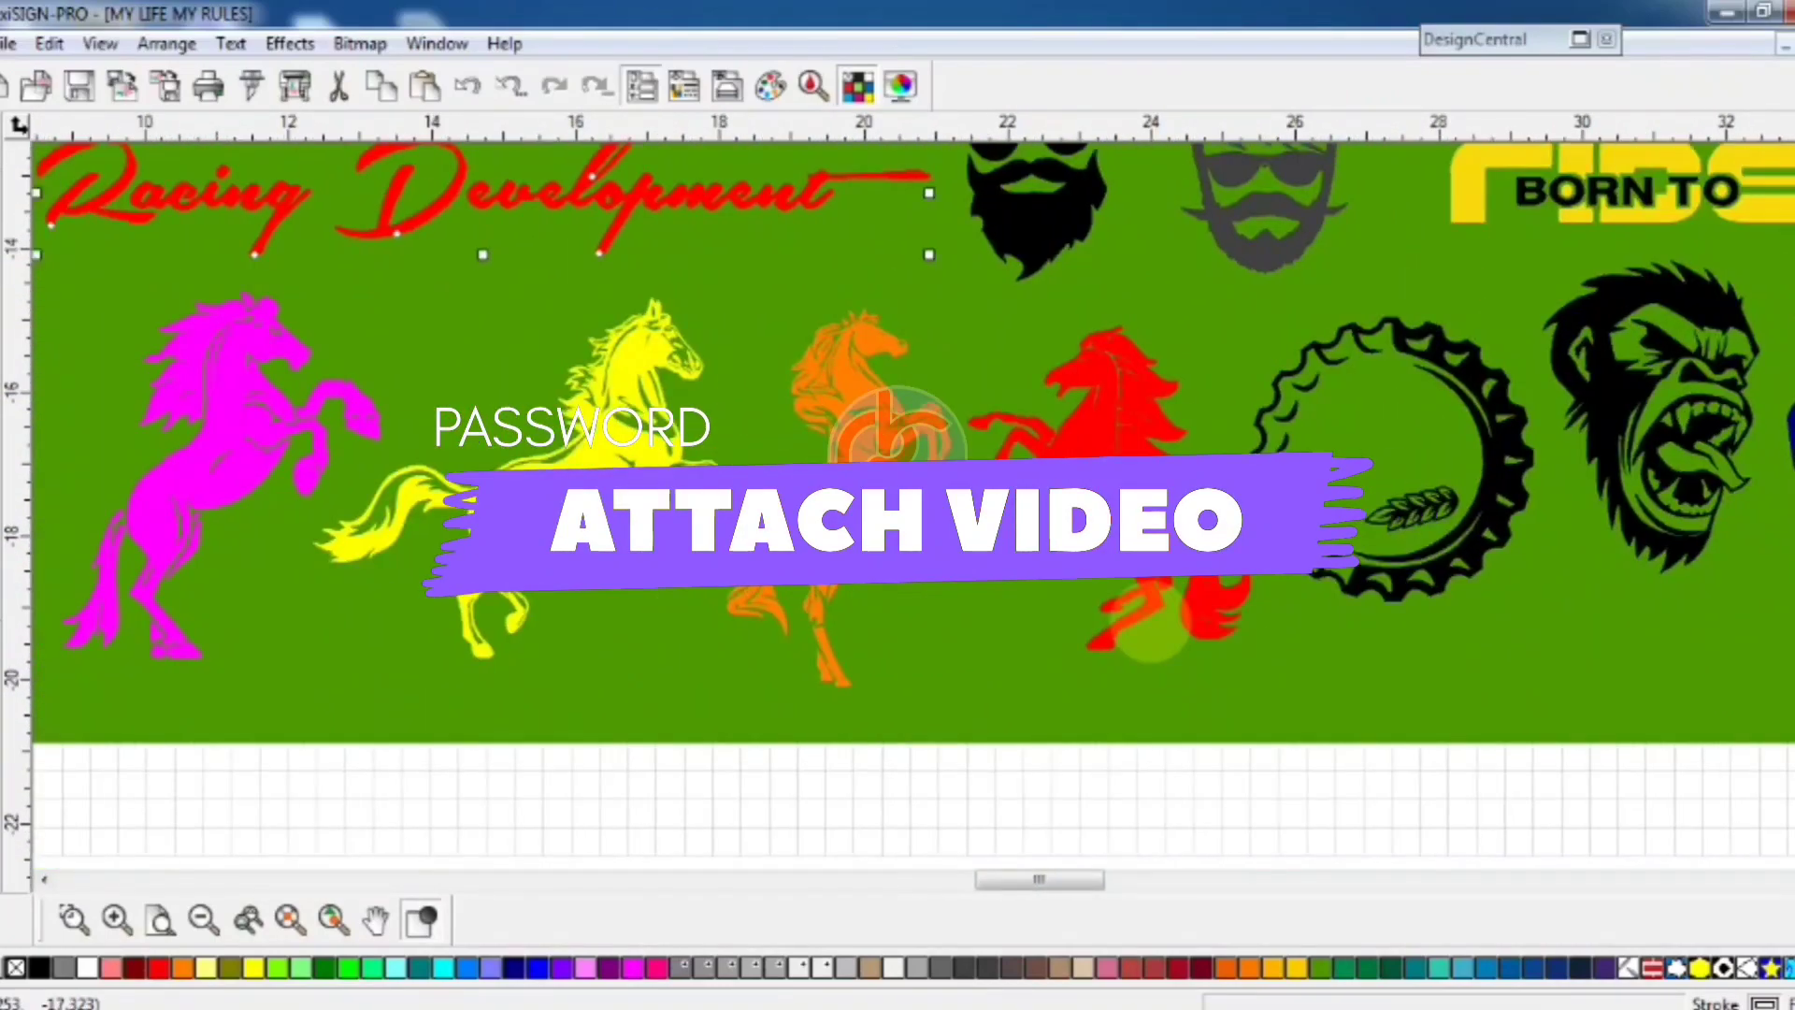
Examine the middle rows of stickers, from the sports flags and "Save 2 Stroke" bike across to the Batman and "diesel" designs
{"action": "scroll", "coordinate": [897, 504], "scroll_direction": "down", "scroll_amount": 1}
{"action": "scroll", "coordinate": [897, 505], "scroll_direction": "up", "scroll_amount": 4}
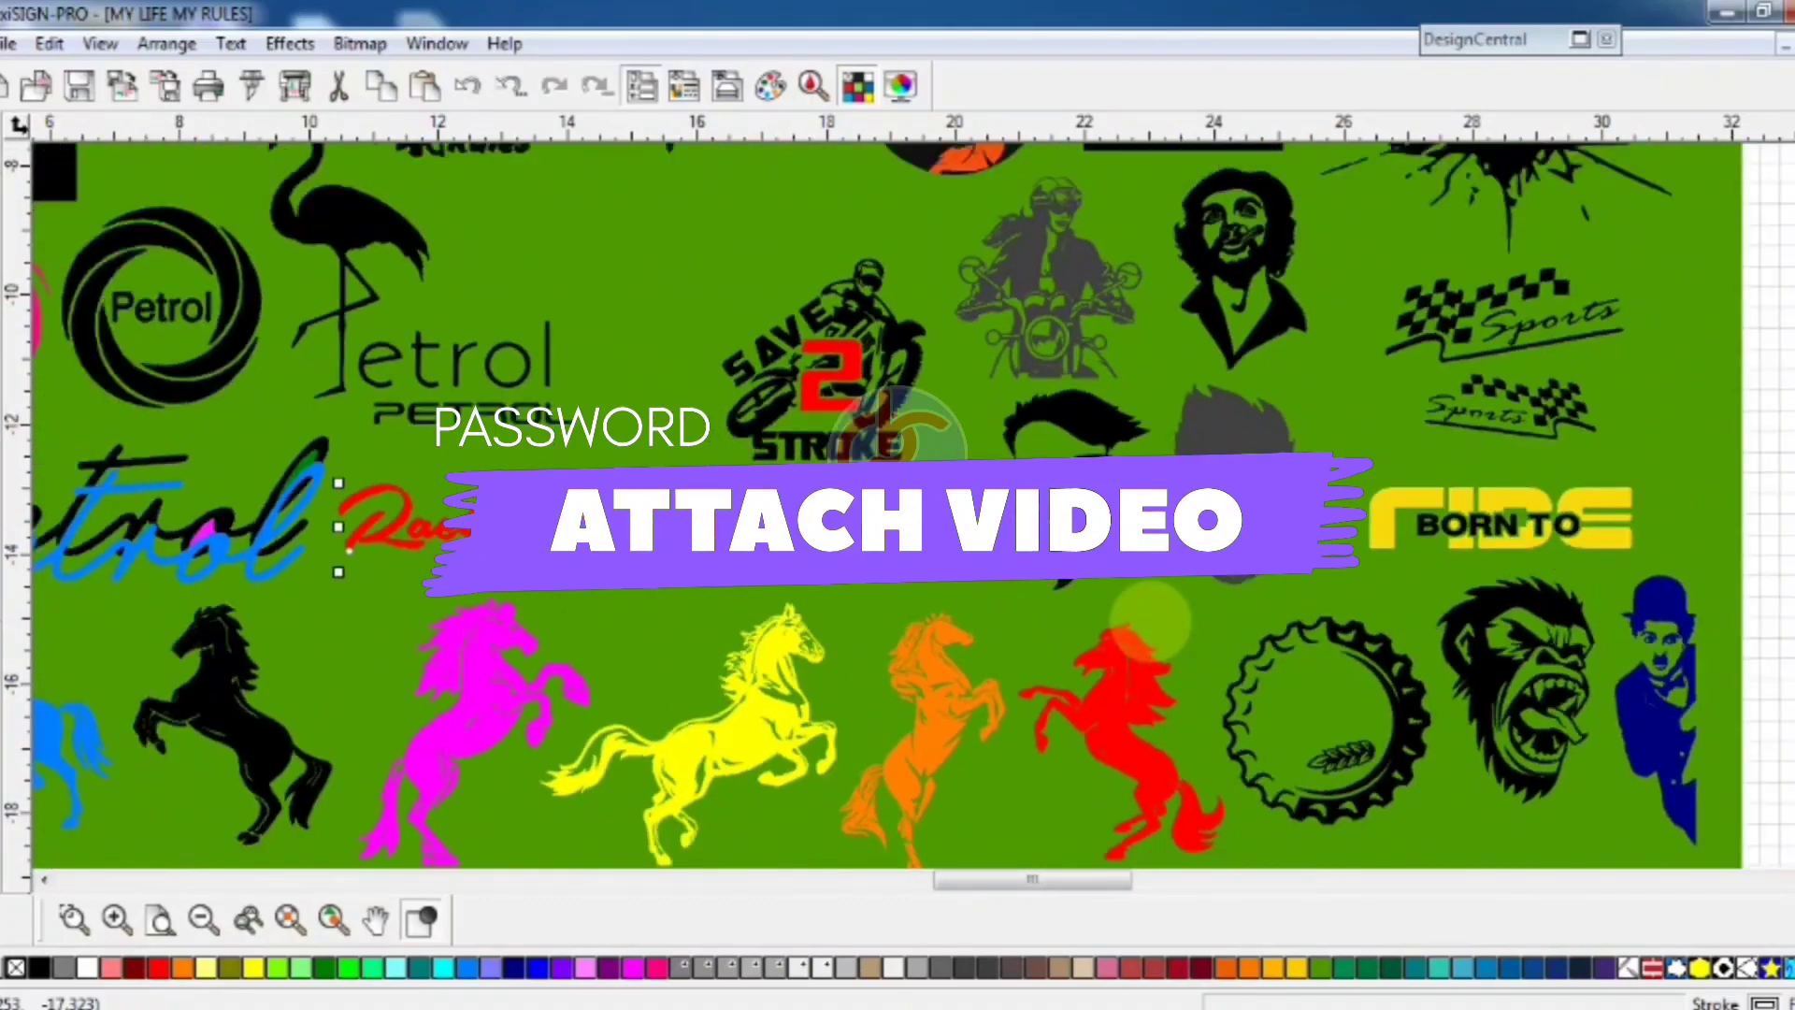
{"action": "scroll", "coordinate": [897, 505], "scroll_direction": "down", "scroll_amount": 2}
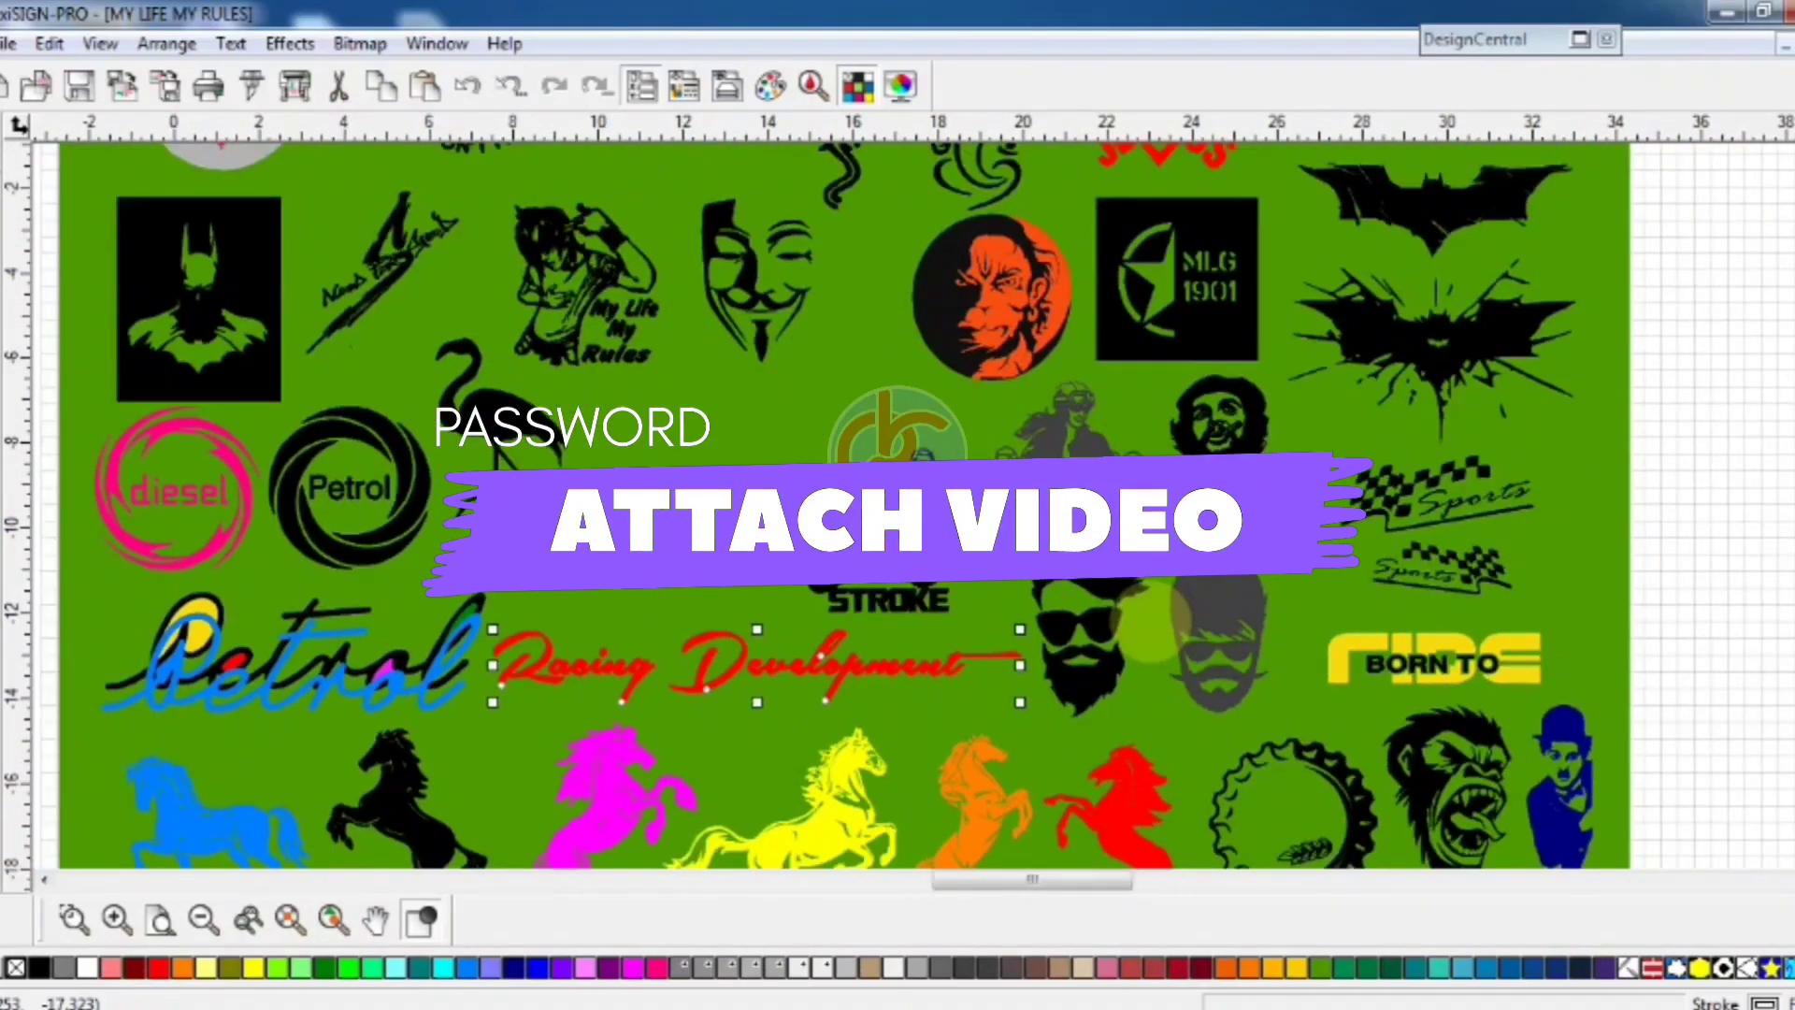
{"action": "scroll", "coordinate": [897, 505], "scroll_direction": "up", "scroll_amount": 3}
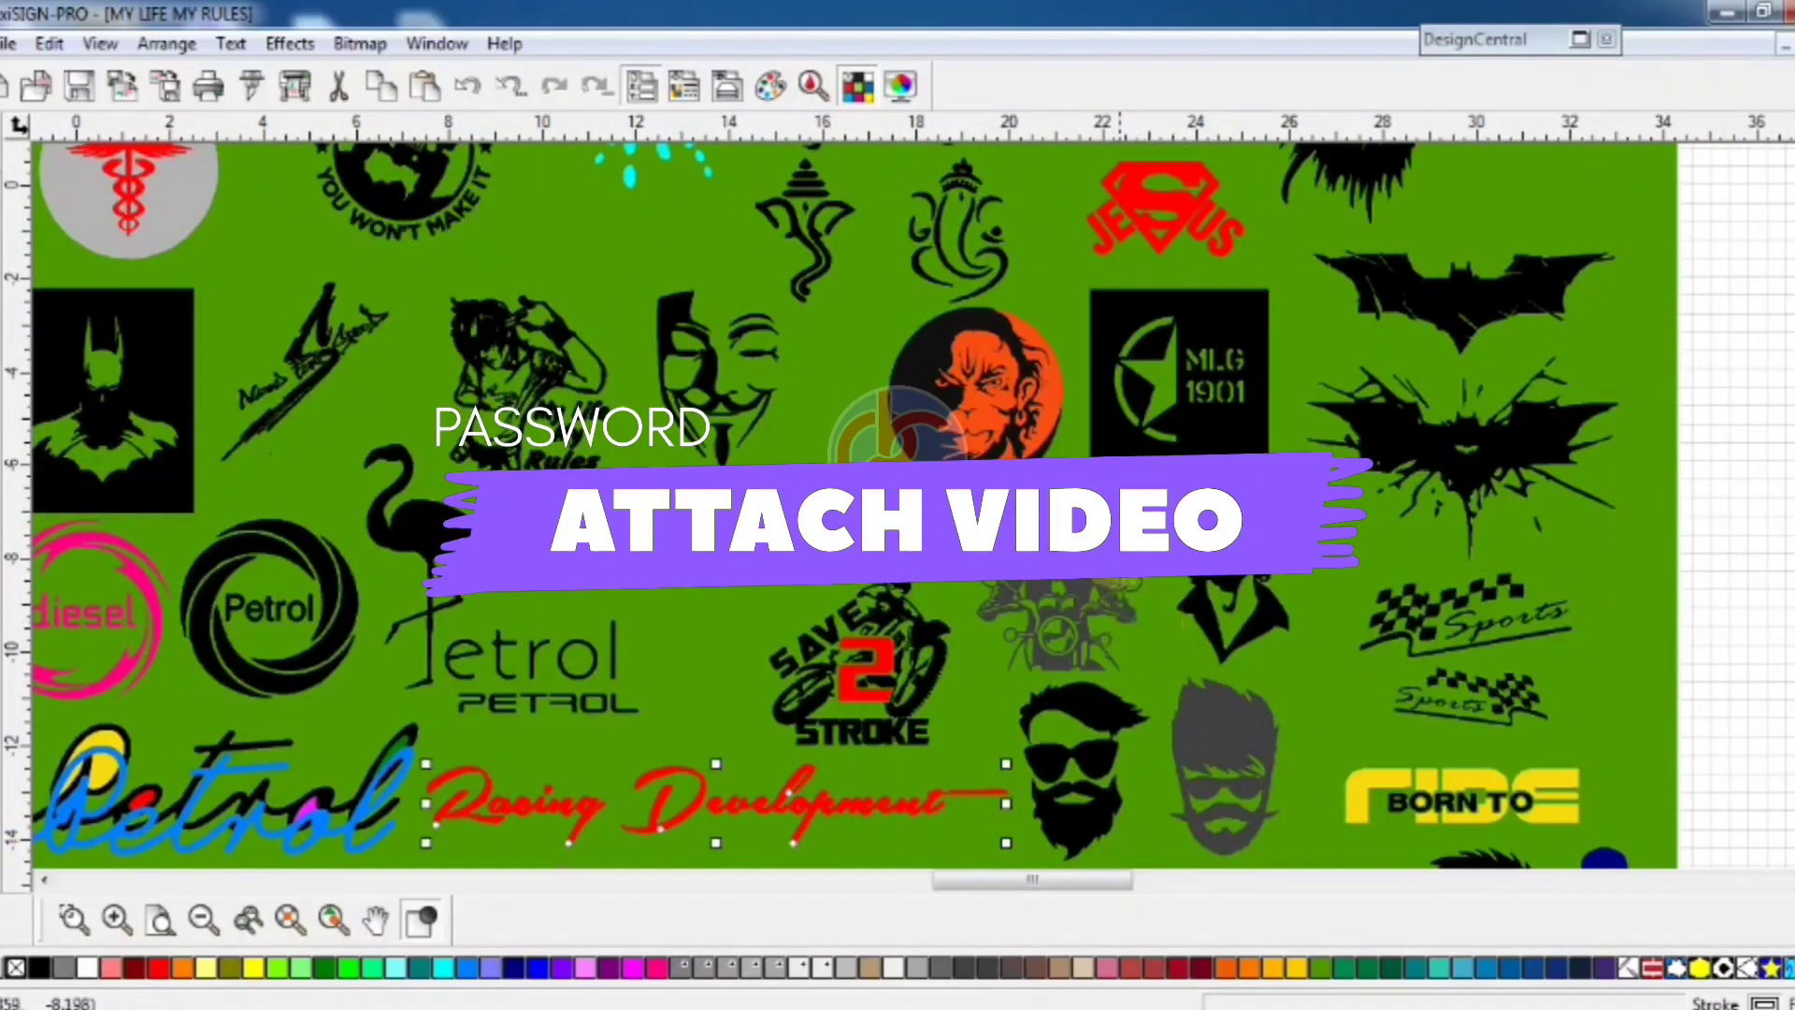
{"action": "scroll", "coordinate": [1008, 524], "scroll_direction": "up", "scroll_amount": 1}
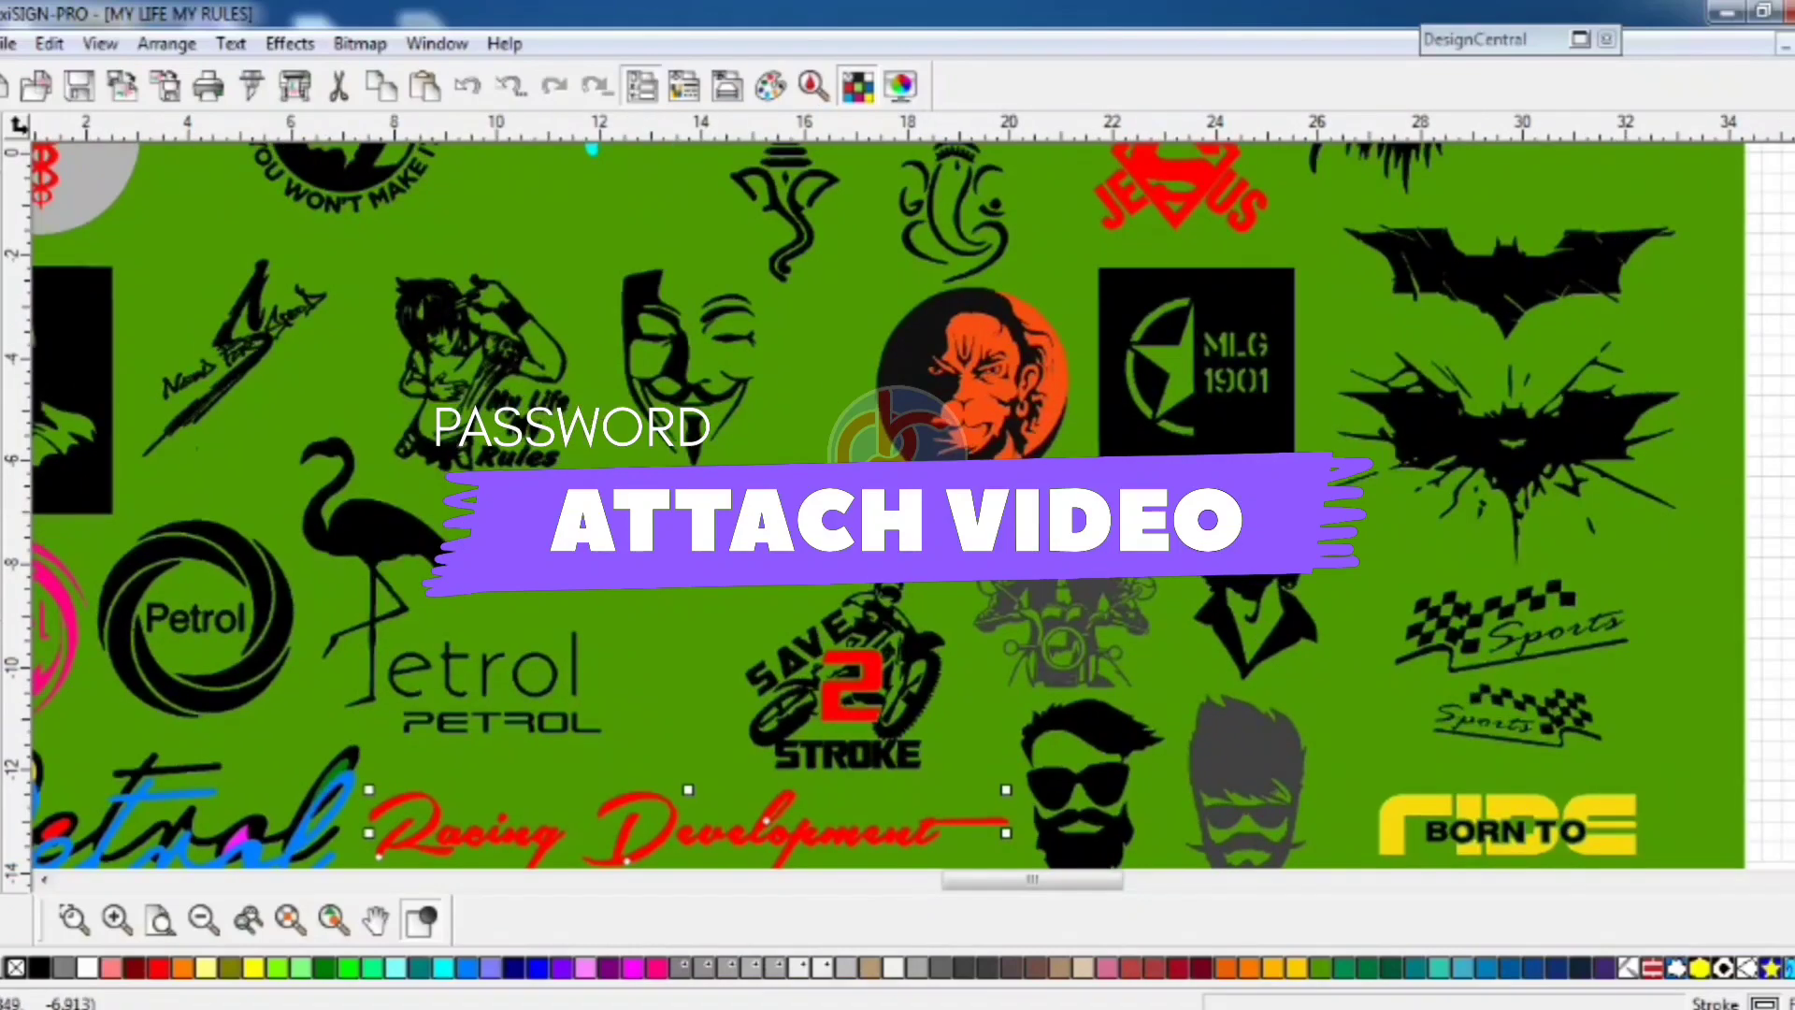
{"action": "left_click", "coordinate": [837, 434]}
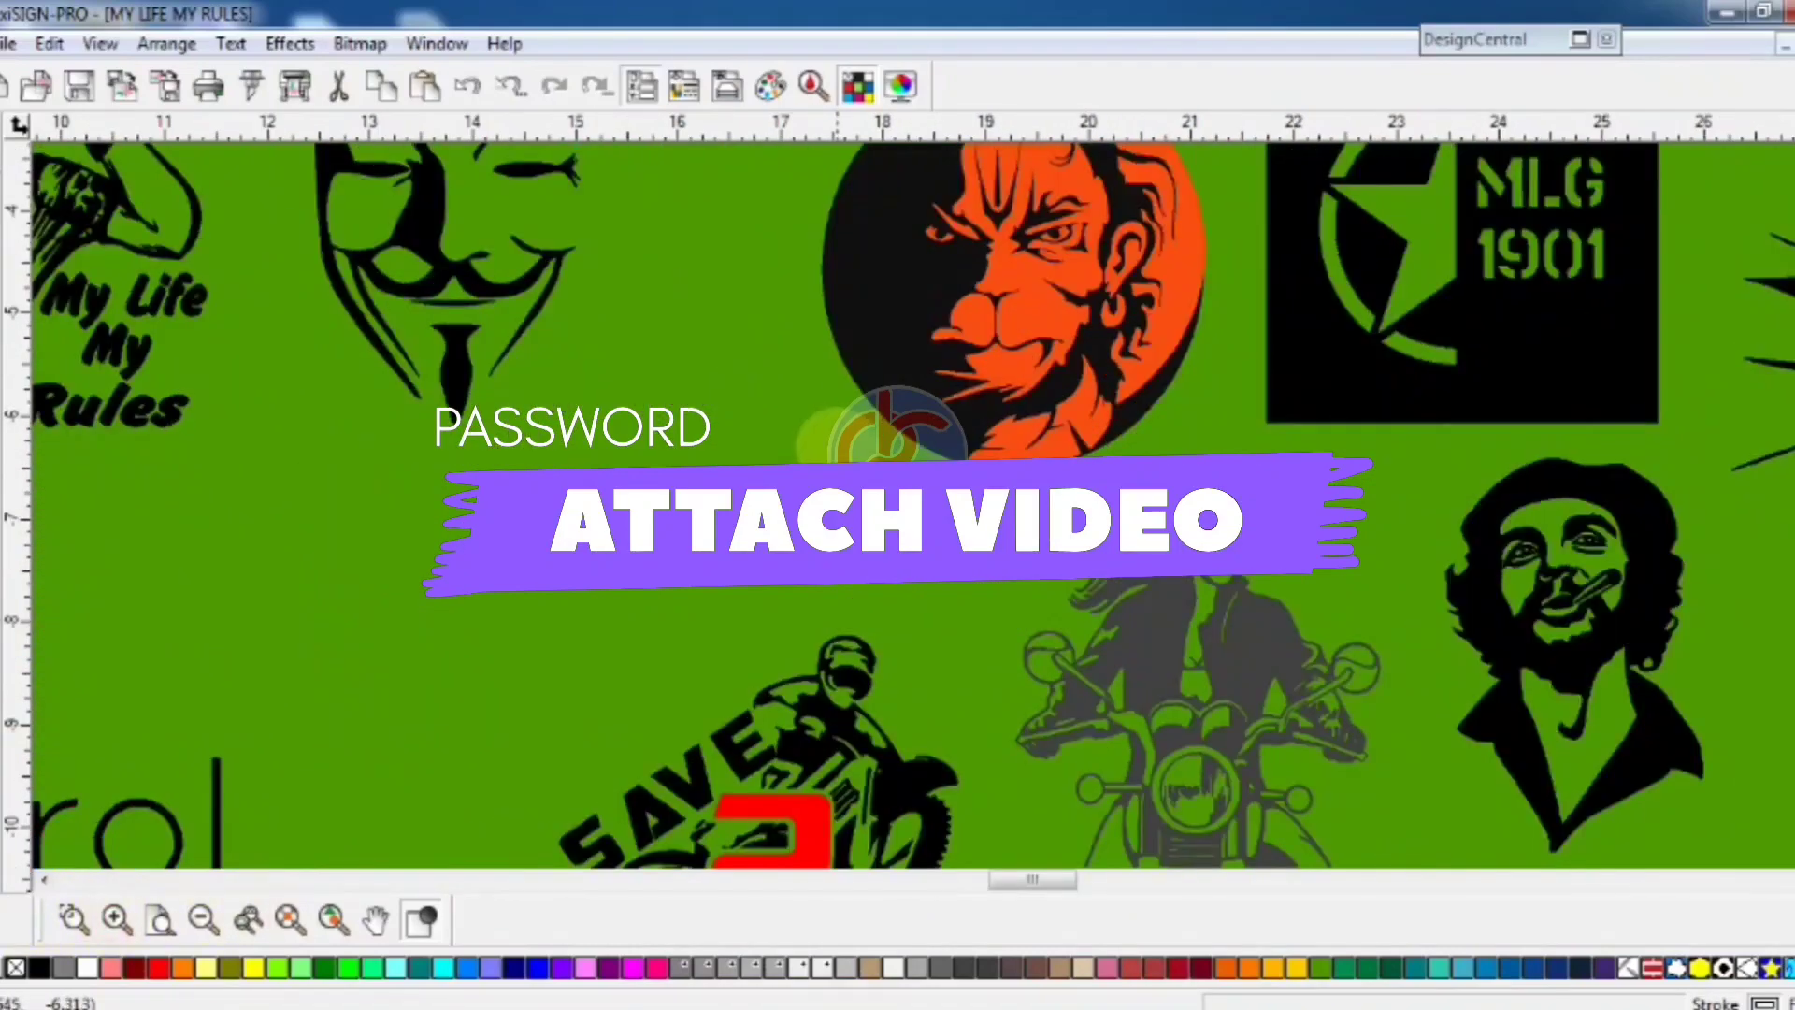
{"action": "scroll", "coordinate": [893, 425], "scroll_direction": "down", "scroll_amount": 2}
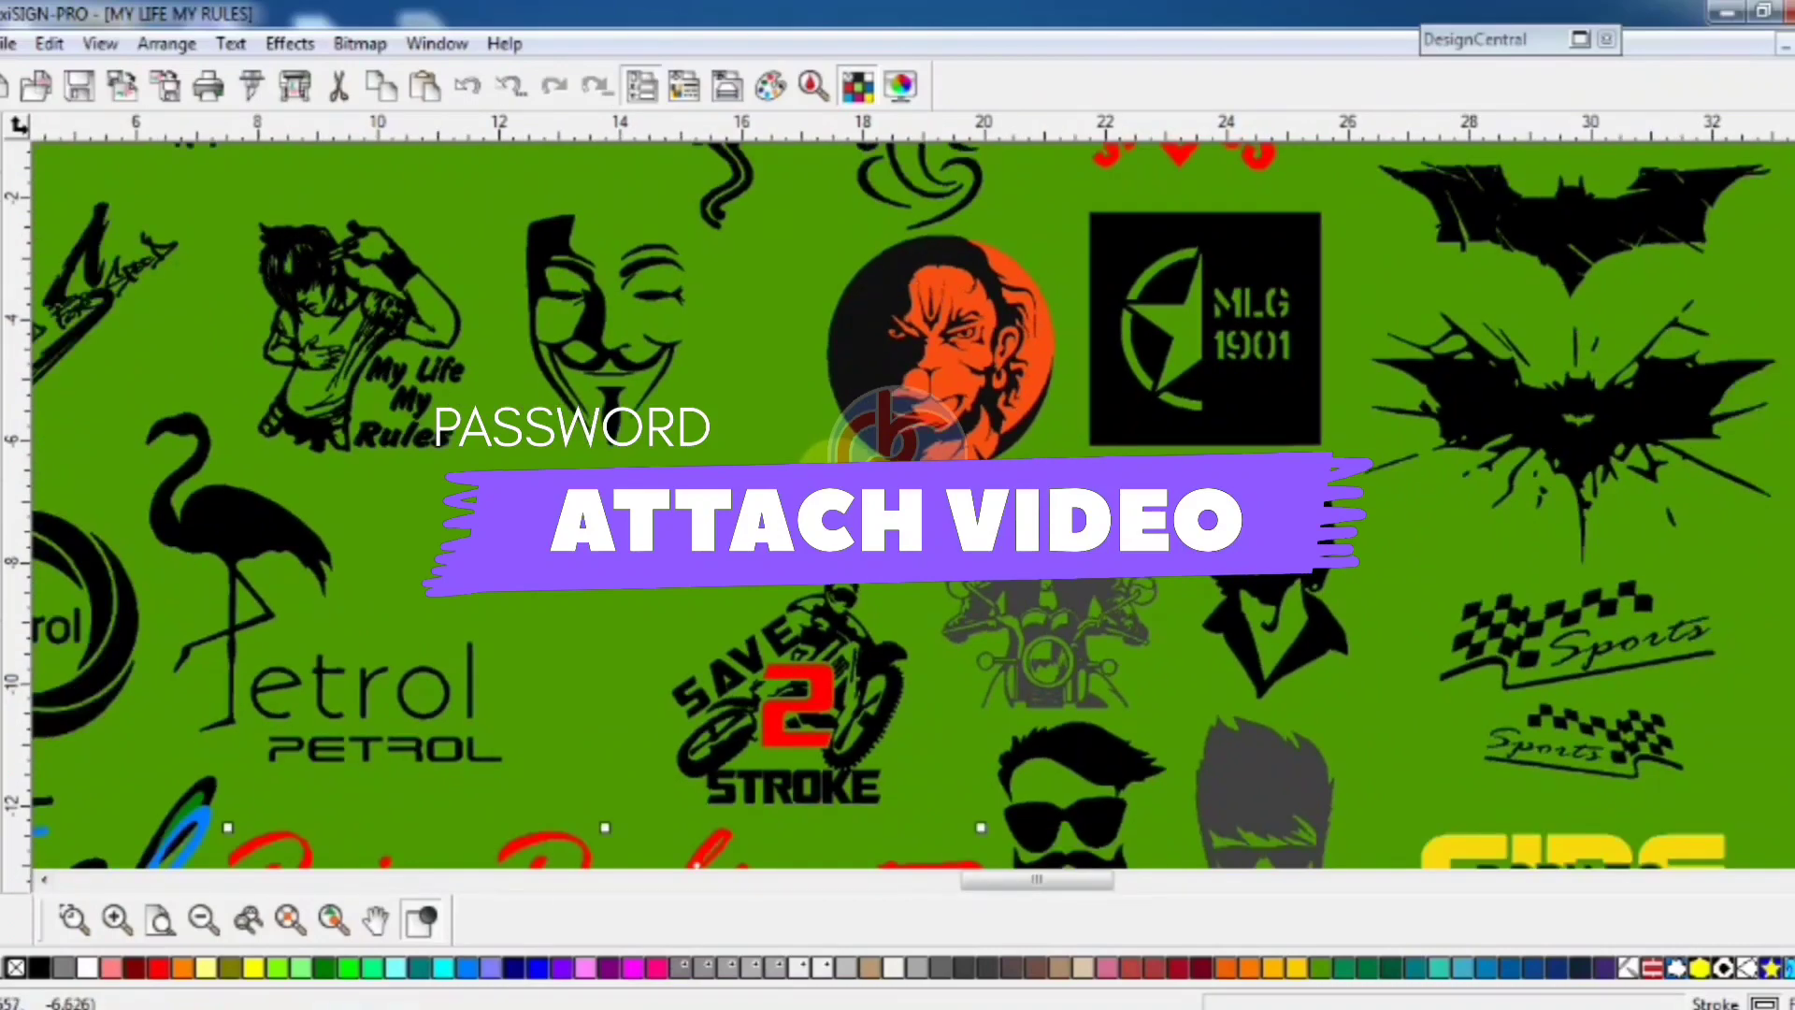
{"action": "scroll", "coordinate": [896, 428], "scroll_direction": "left", "scroll_amount": 4}
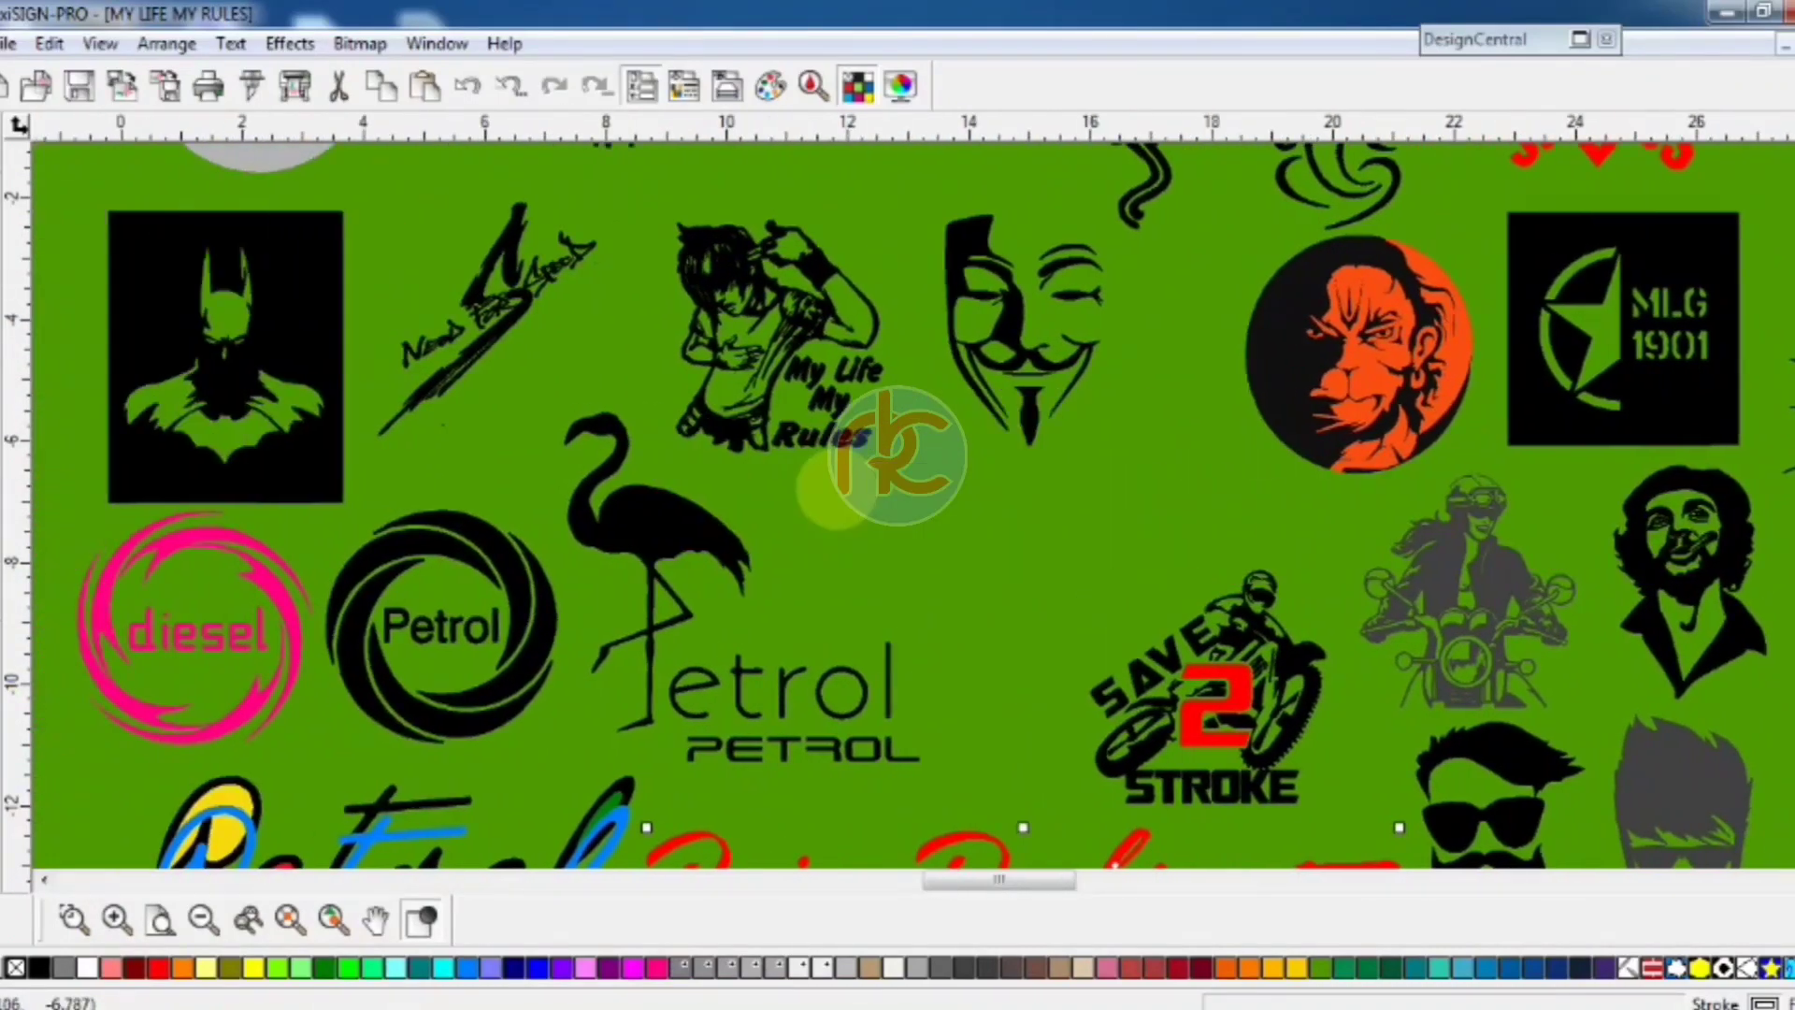
Select the "My Life My Rules" figure and try violet, blue and cyan fills on it
{"action": "scroll", "coordinate": [745, 489], "scroll_direction": "up", "scroll_amount": 1}
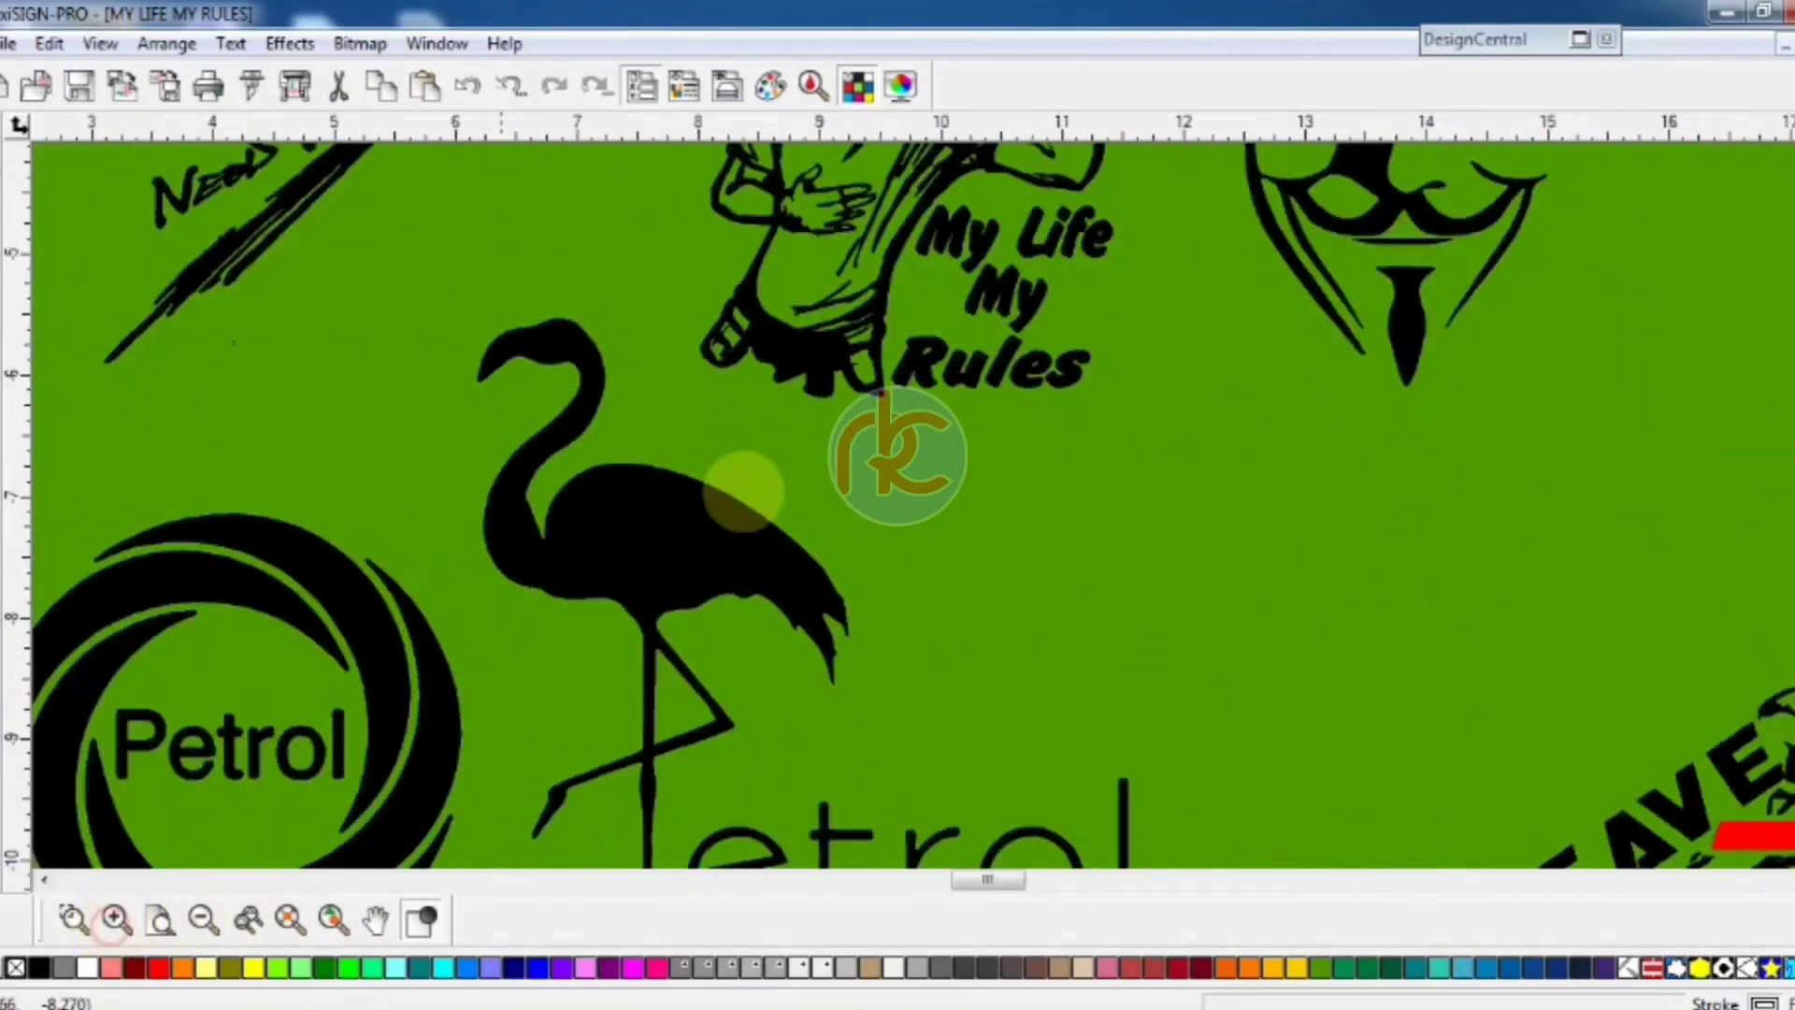
{"action": "scroll", "coordinate": [874, 458], "scroll_direction": "up", "scroll_amount": 2}
{"action": "scroll", "coordinate": [879, 308], "scroll_direction": "up", "scroll_amount": 4}
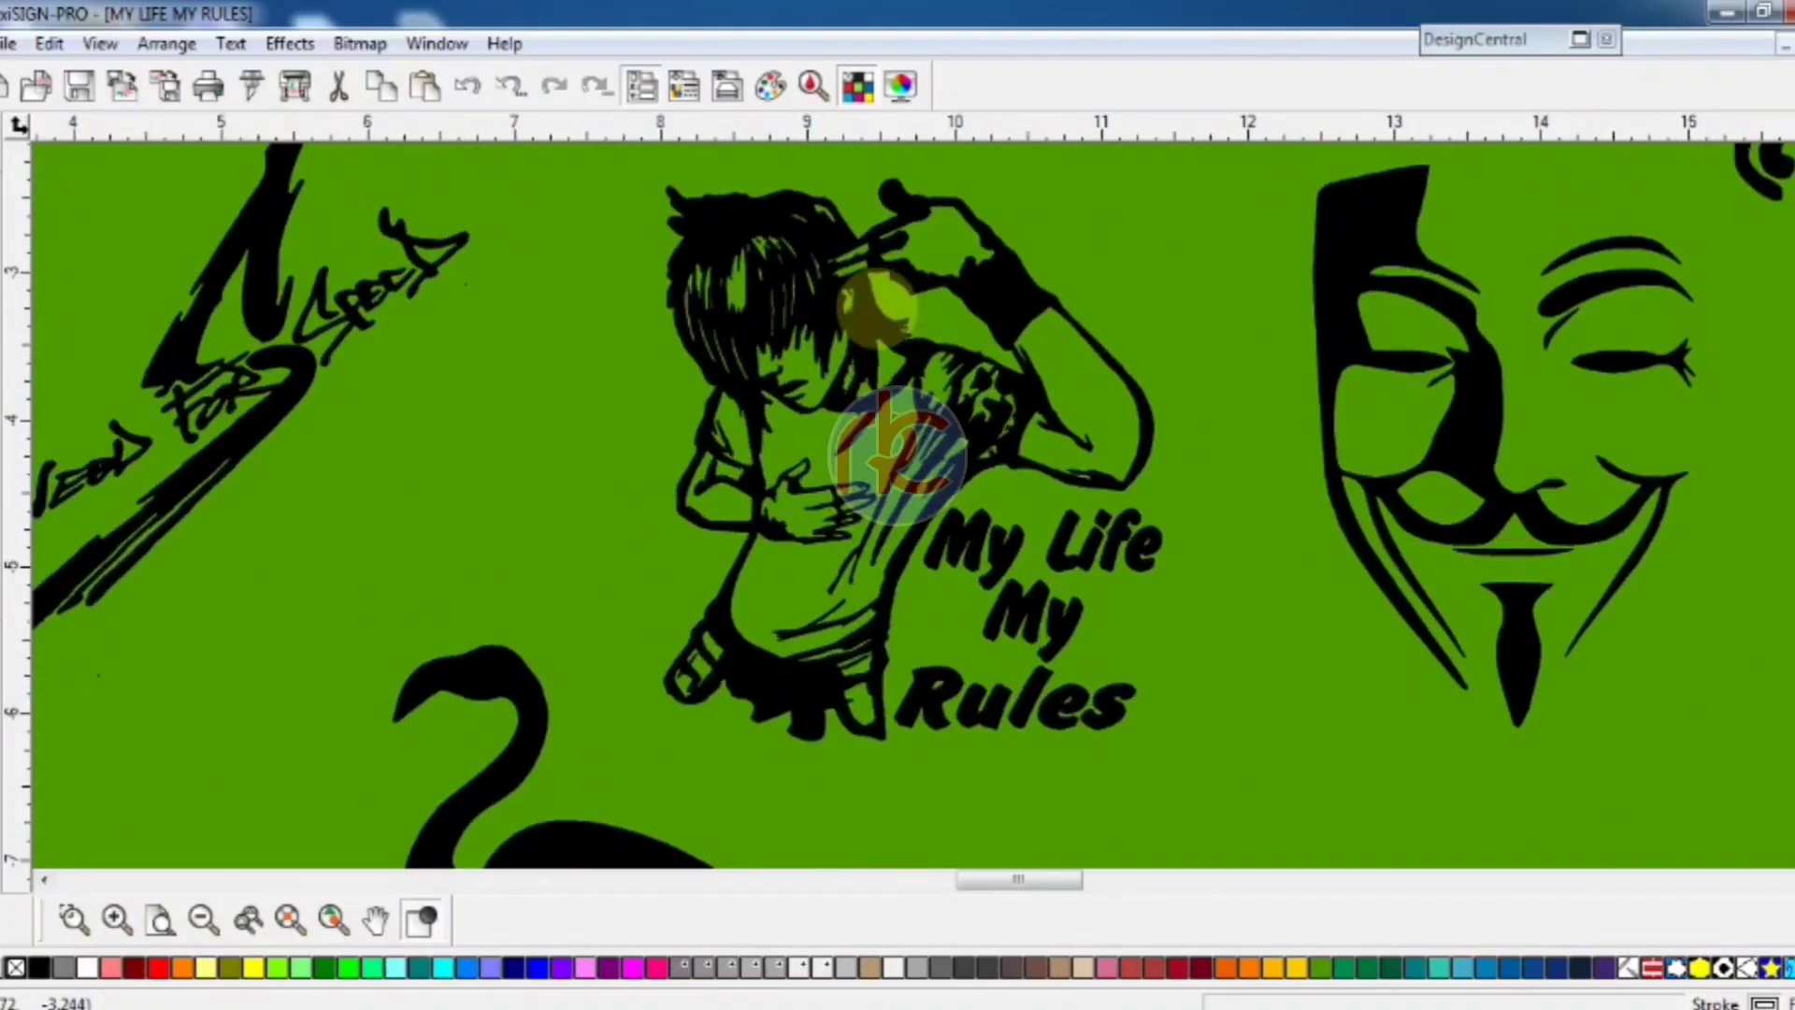
{"action": "left_click", "coordinate": [879, 326]}
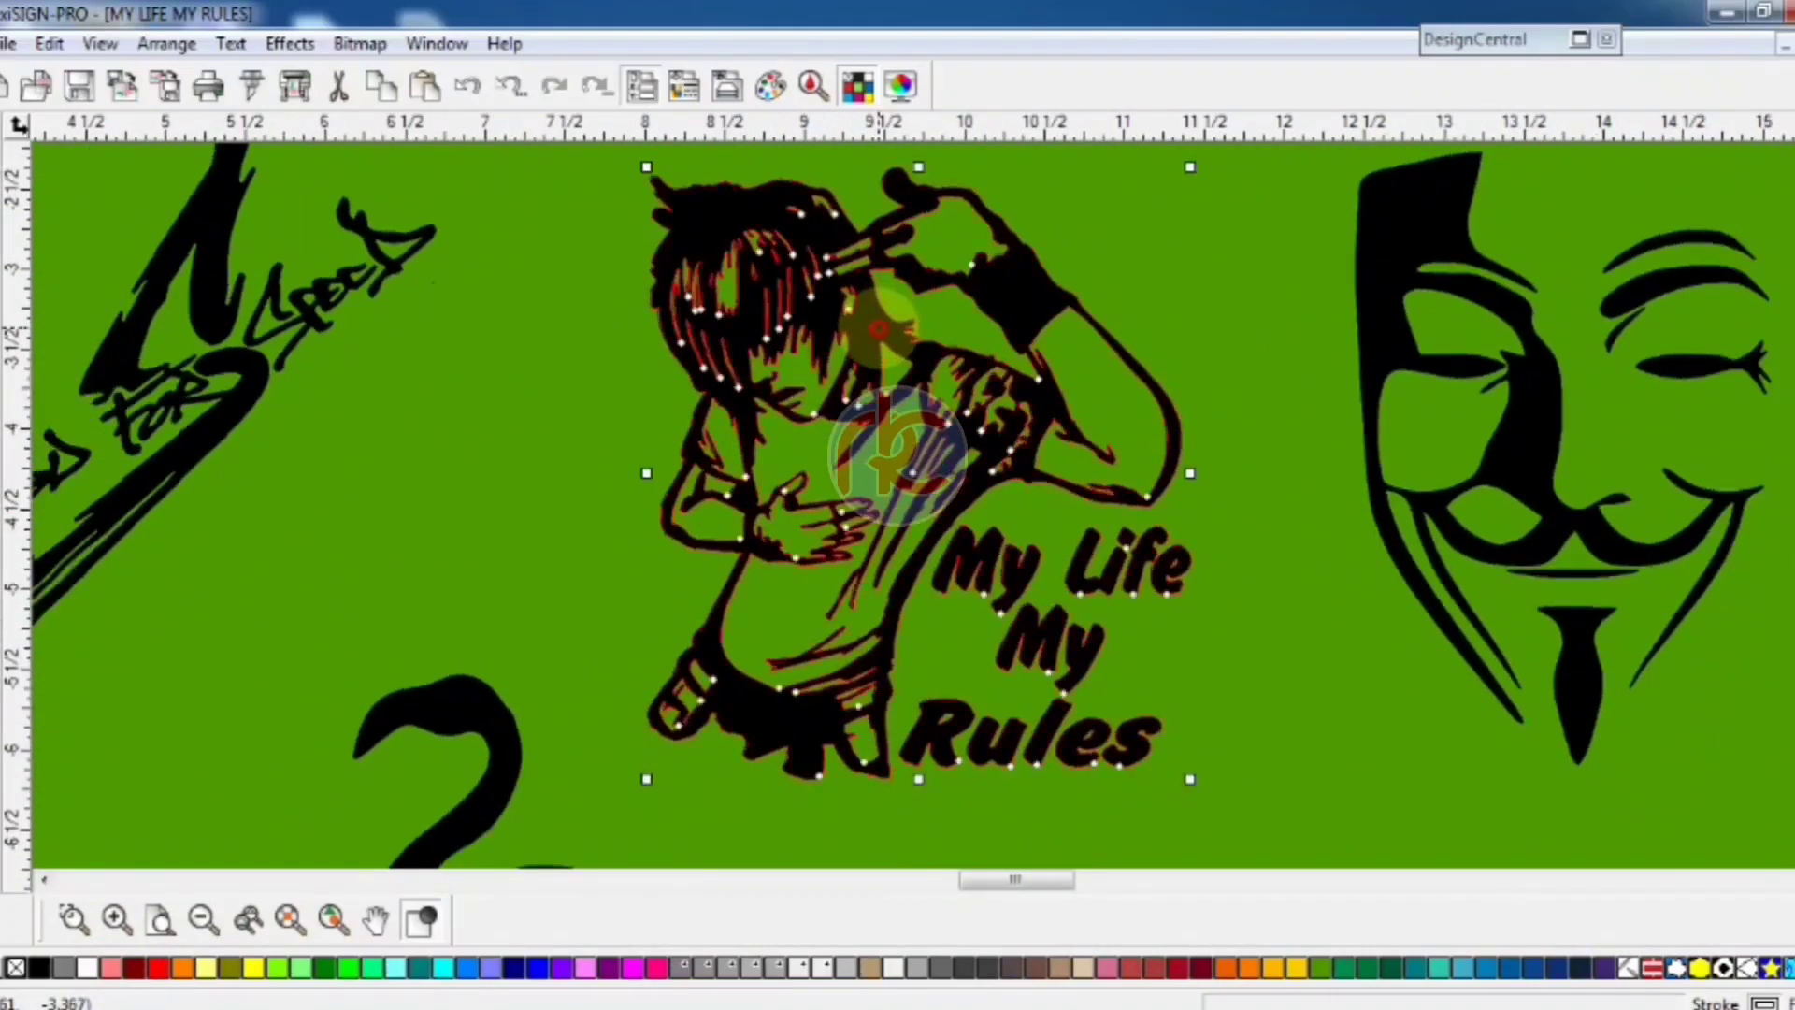
{"action": "left_click", "coordinate": [608, 967]}
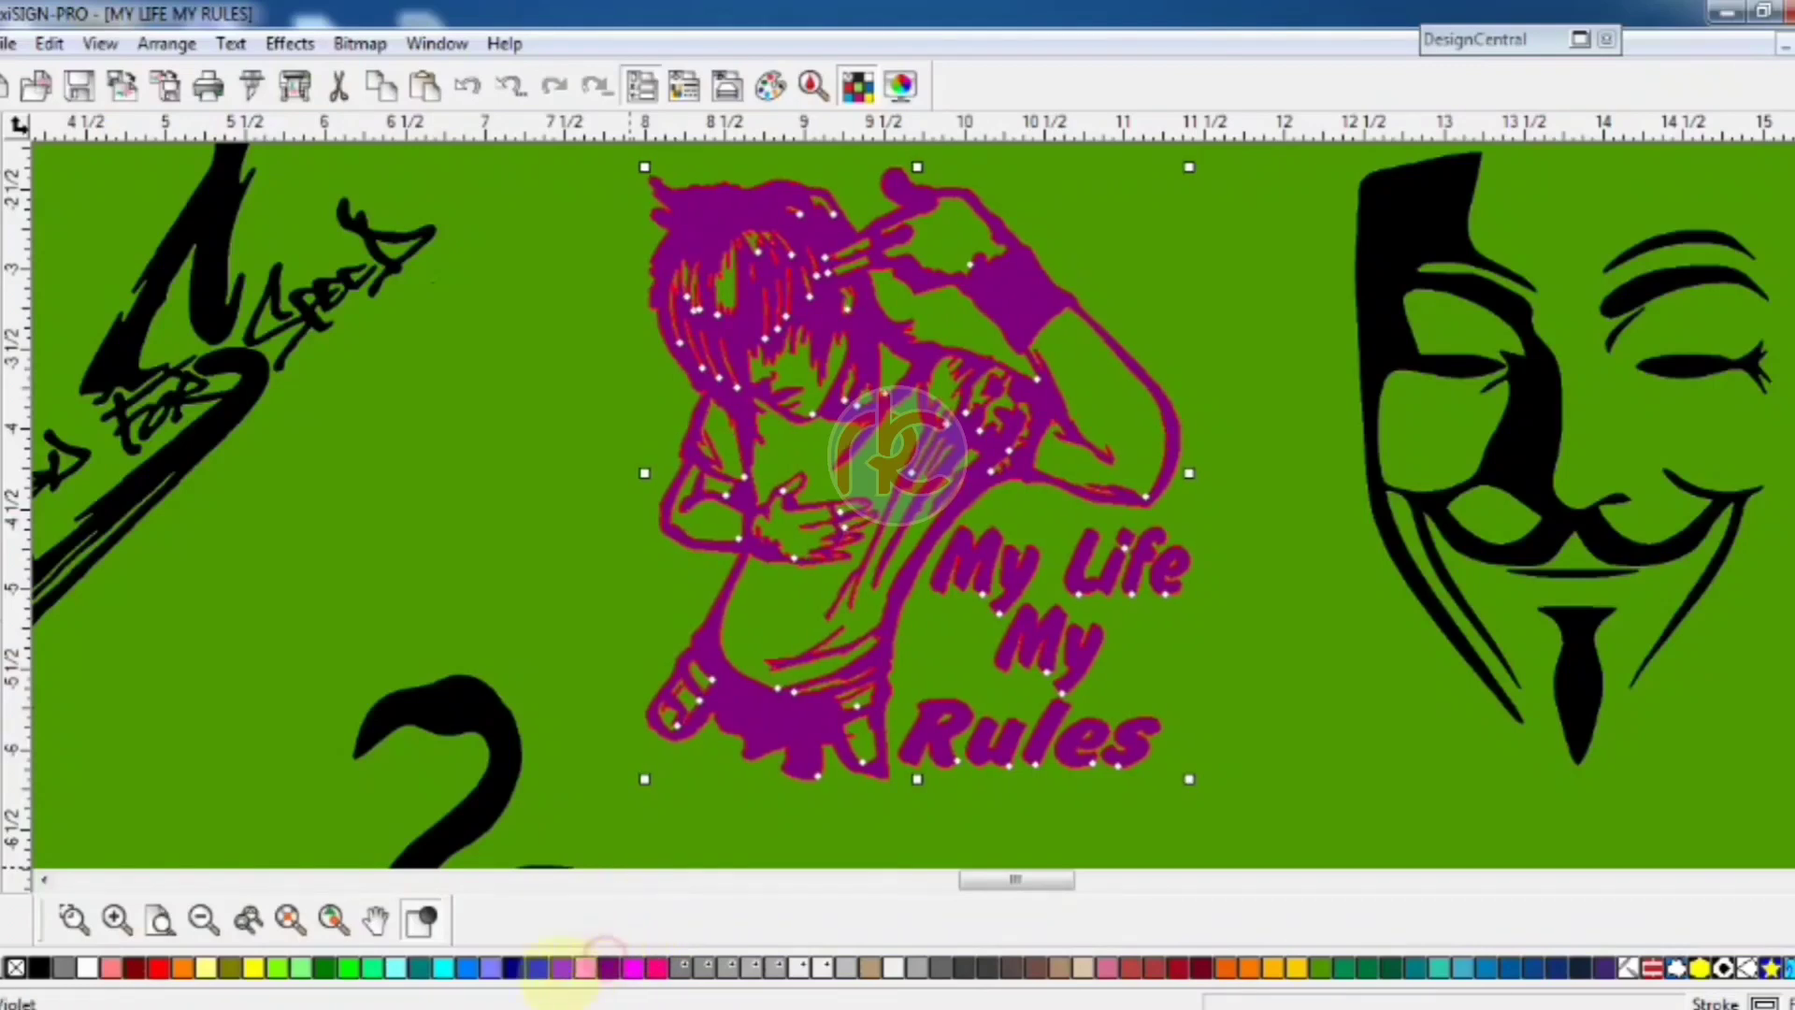
{"action": "left_click", "coordinate": [538, 967]}
{"action": "left_click", "coordinate": [514, 968]}
{"action": "left_click", "coordinate": [468, 967]}
{"action": "left_click", "coordinate": [443, 967]}
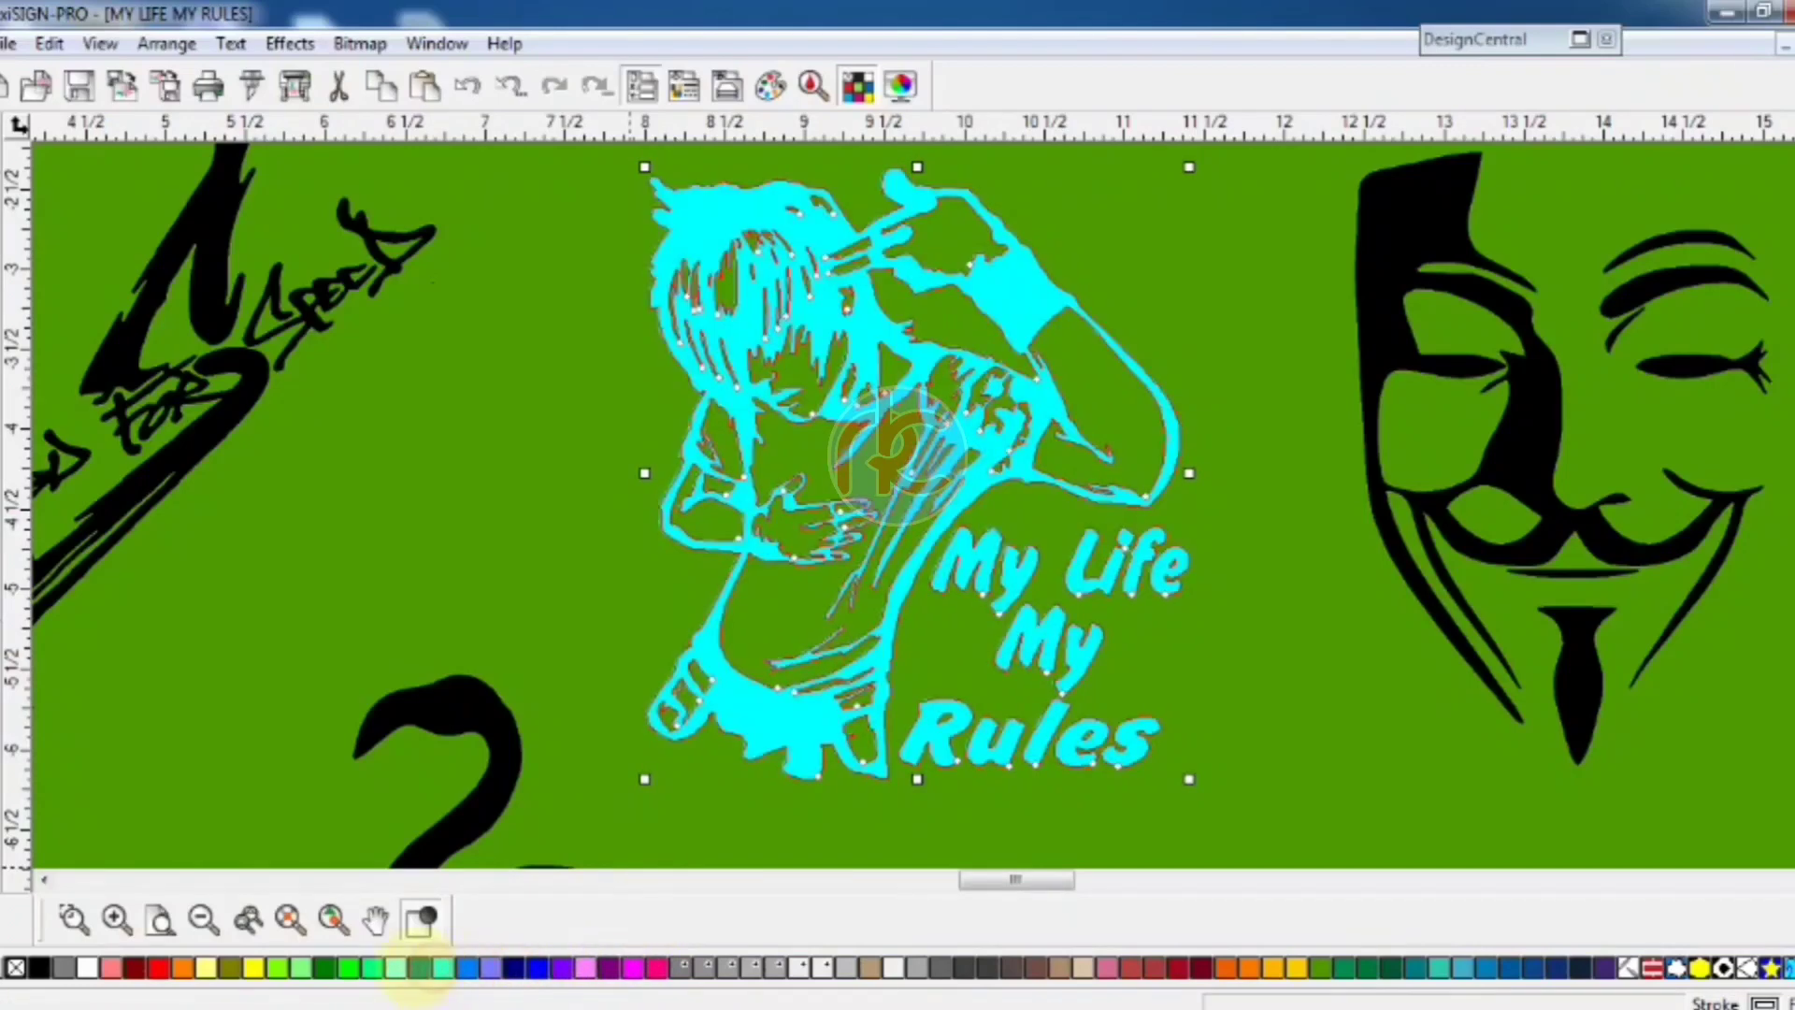
Try green, olive, pink and other palette colors on the "My Life My Rules" figure, ending with black
{"action": "left_click", "coordinate": [419, 967]}
{"action": "left_click", "coordinate": [396, 968]}
{"action": "left_click", "coordinate": [372, 968]}
{"action": "left_click", "coordinate": [325, 967]}
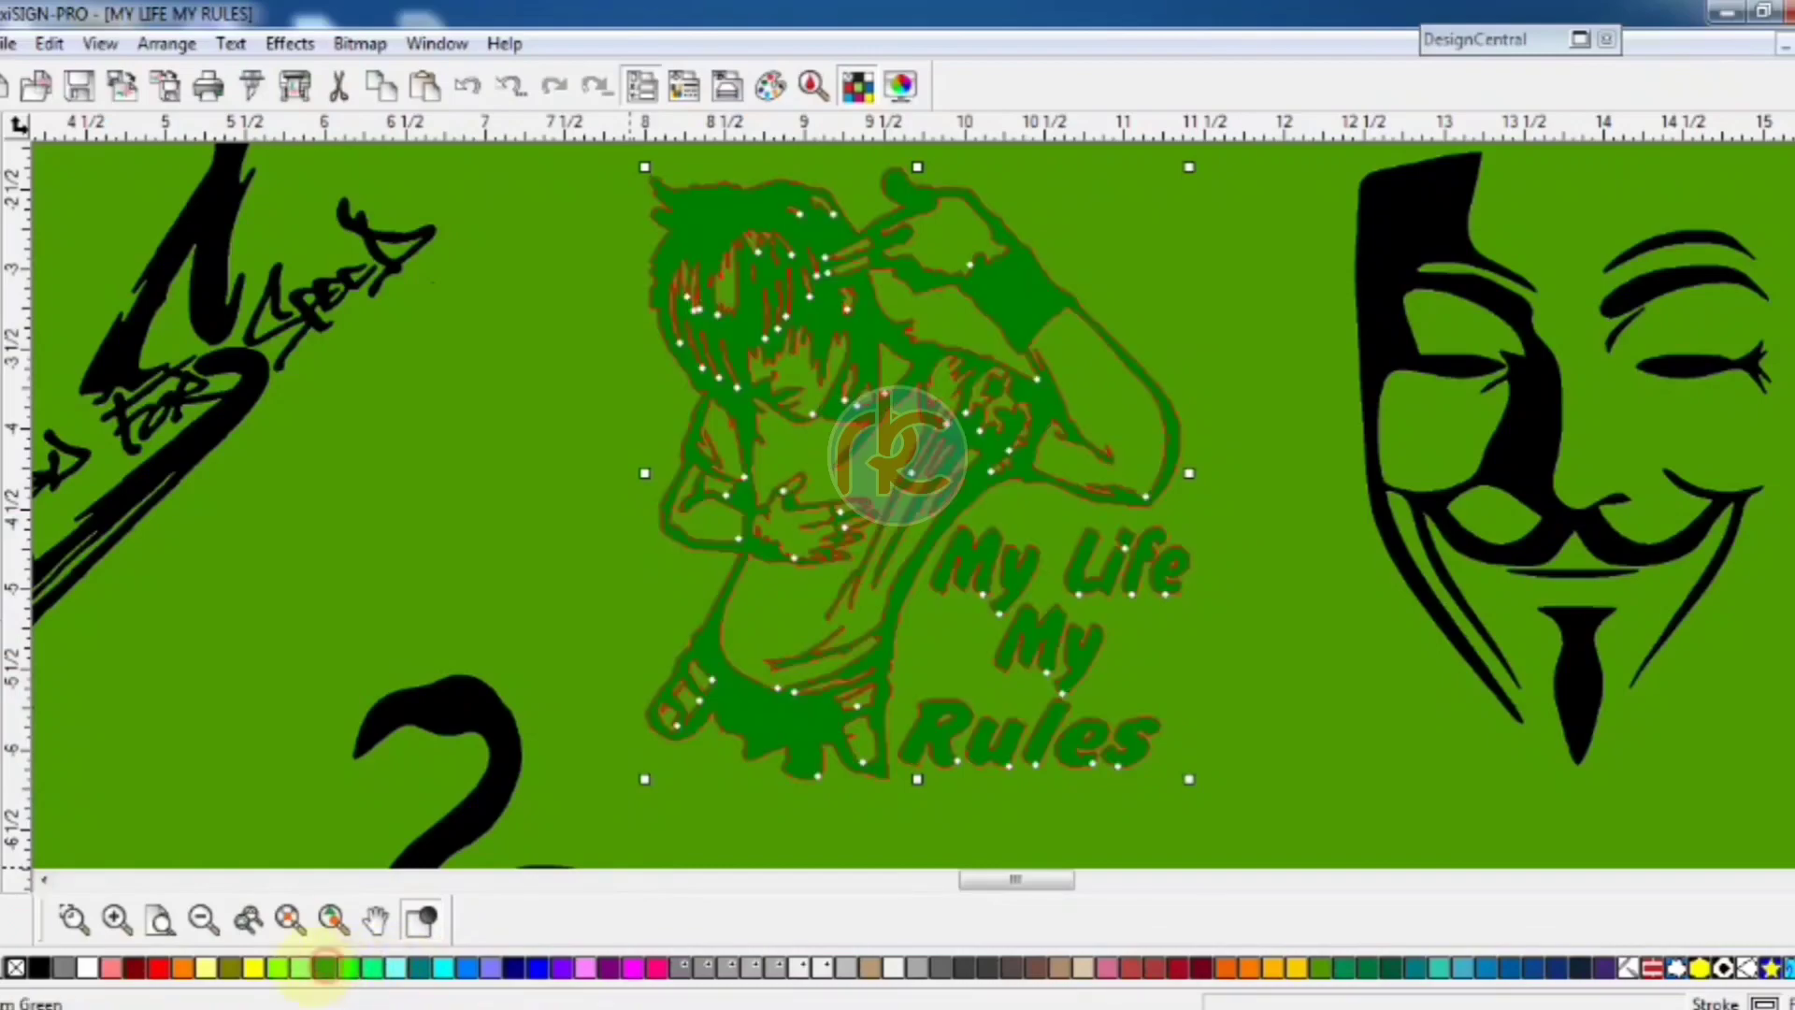
{"action": "left_click", "coordinate": [301, 968]}
{"action": "left_click", "coordinate": [254, 968]}
{"action": "left_click", "coordinate": [230, 968]}
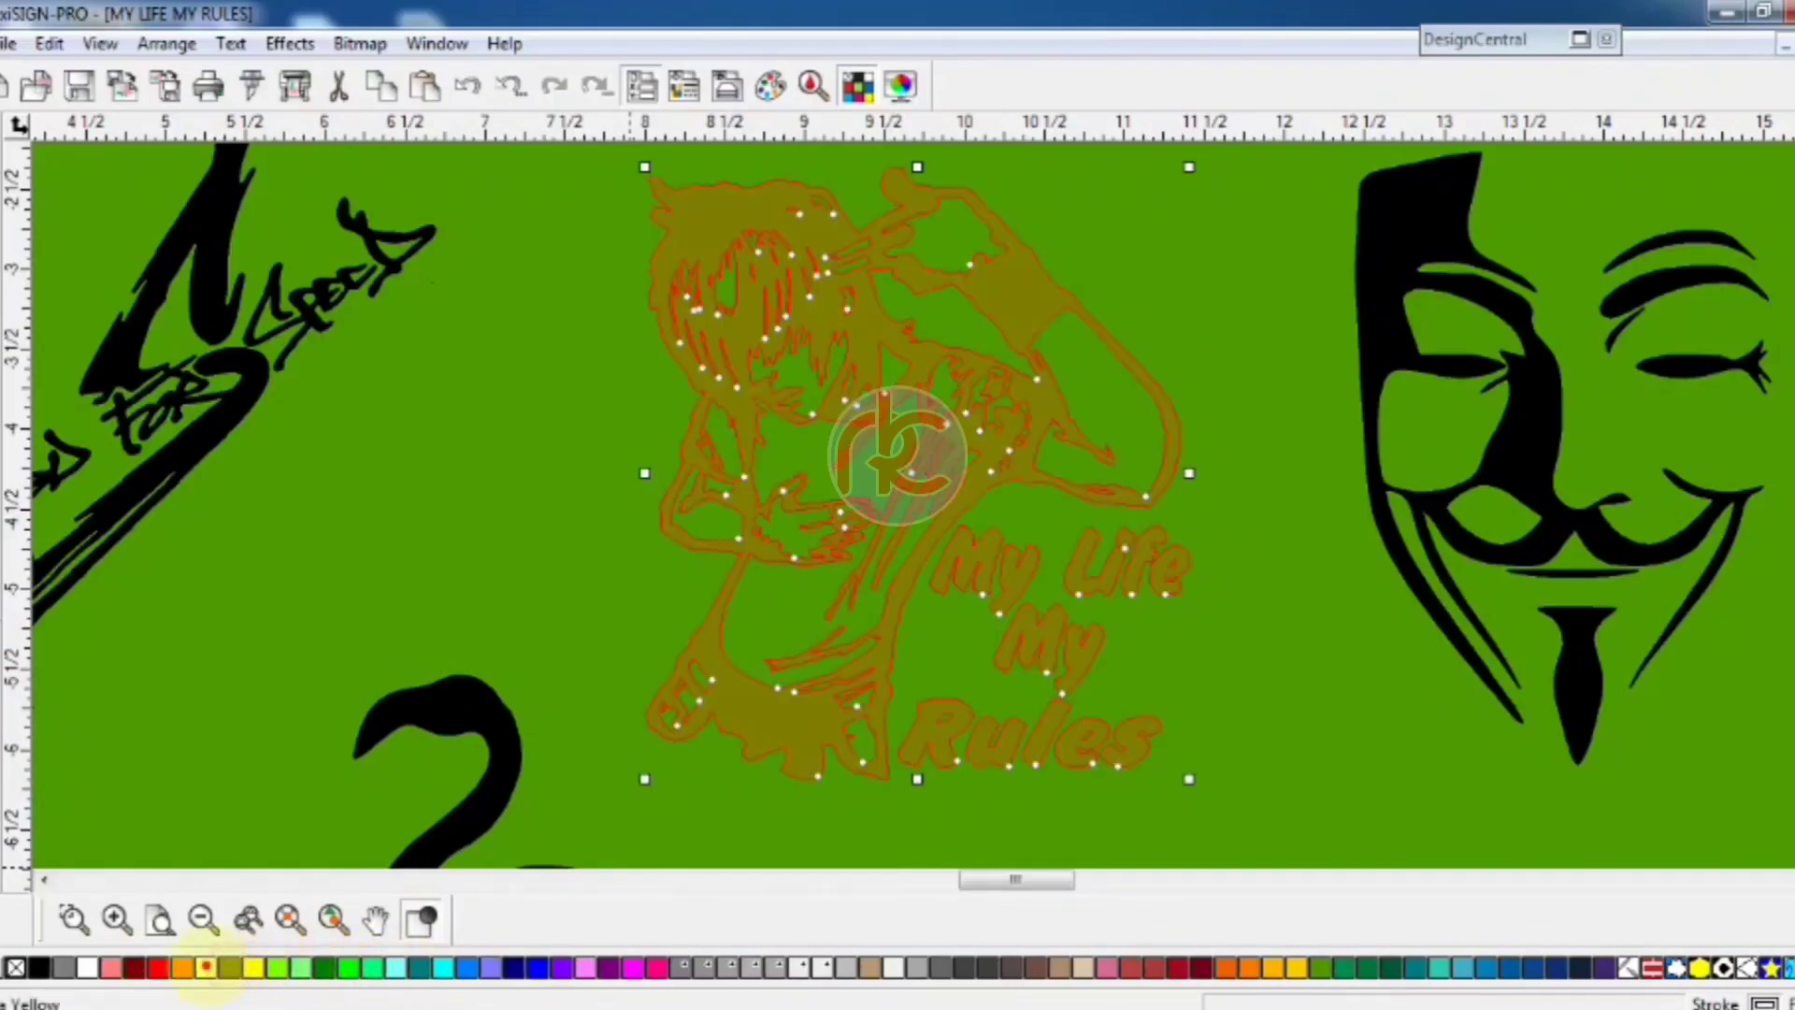
{"action": "left_click", "coordinate": [206, 968]}
{"action": "left_click", "coordinate": [159, 968]}
{"action": "left_click", "coordinate": [135, 968]}
{"action": "left_click", "coordinate": [112, 968]}
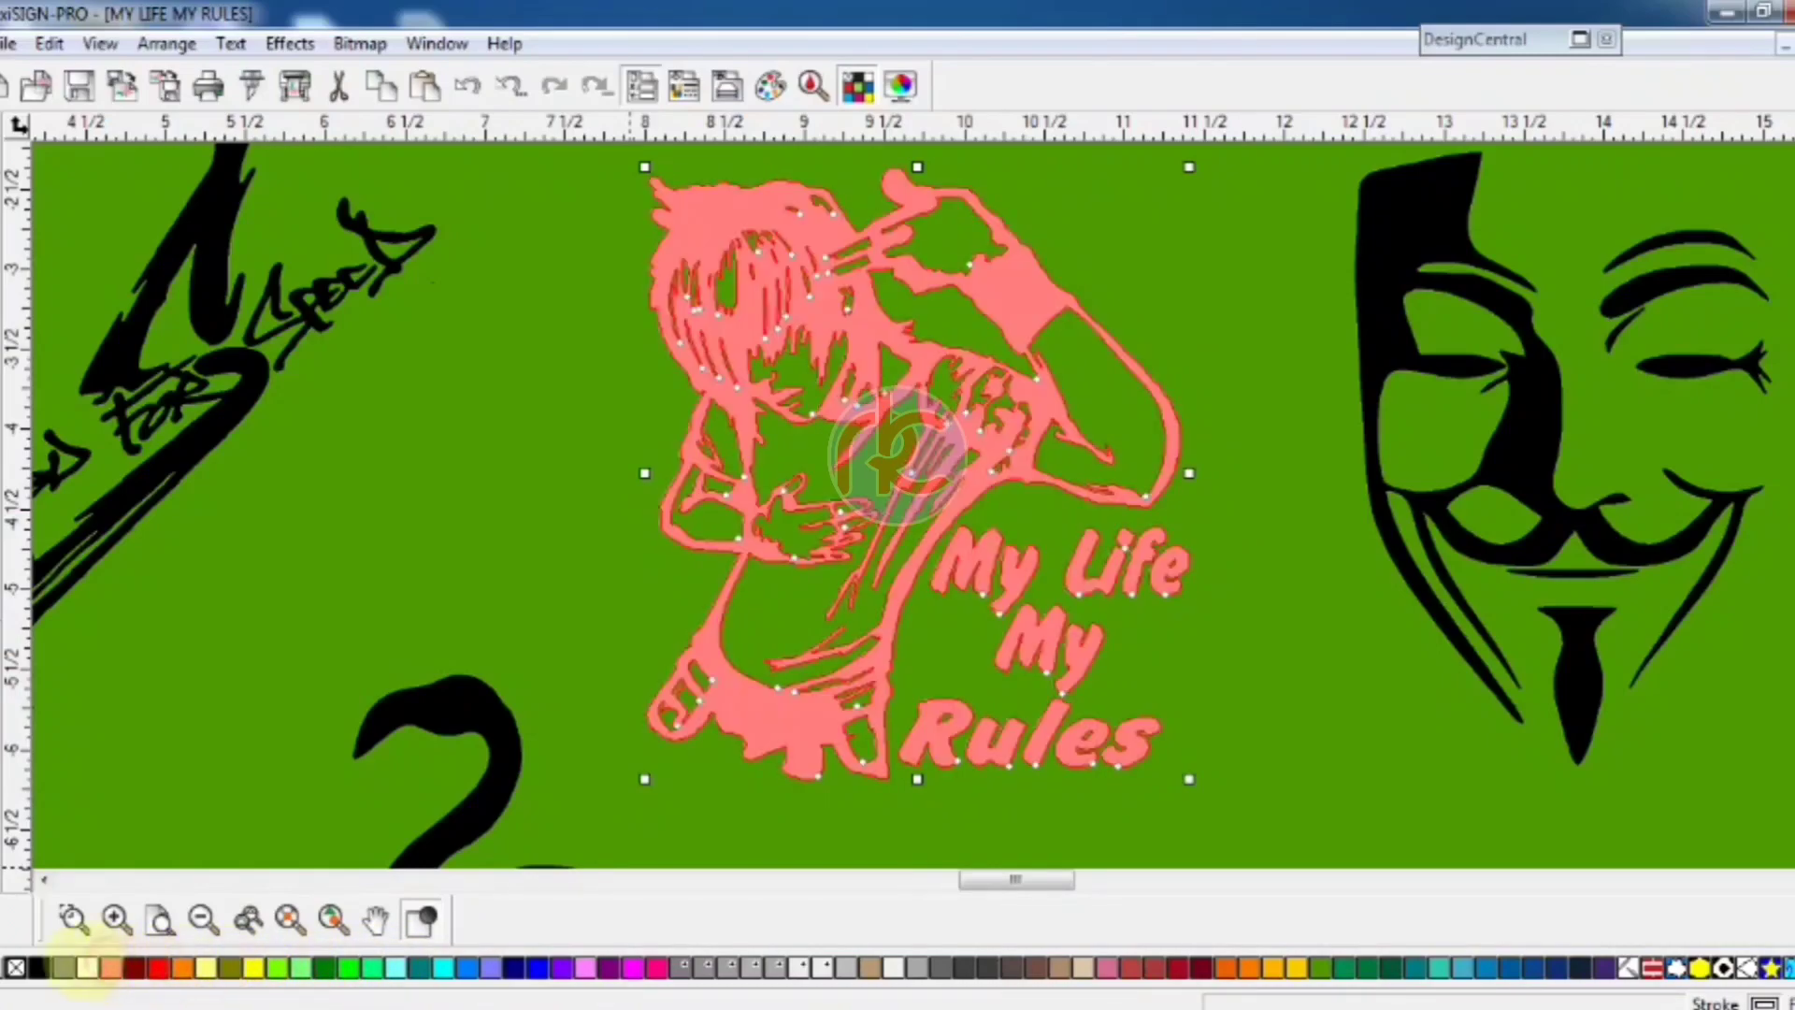
{"action": "left_click", "coordinate": [88, 968]}
{"action": "left_click", "coordinate": [63, 968]}
{"action": "left_click", "coordinate": [39, 967]}
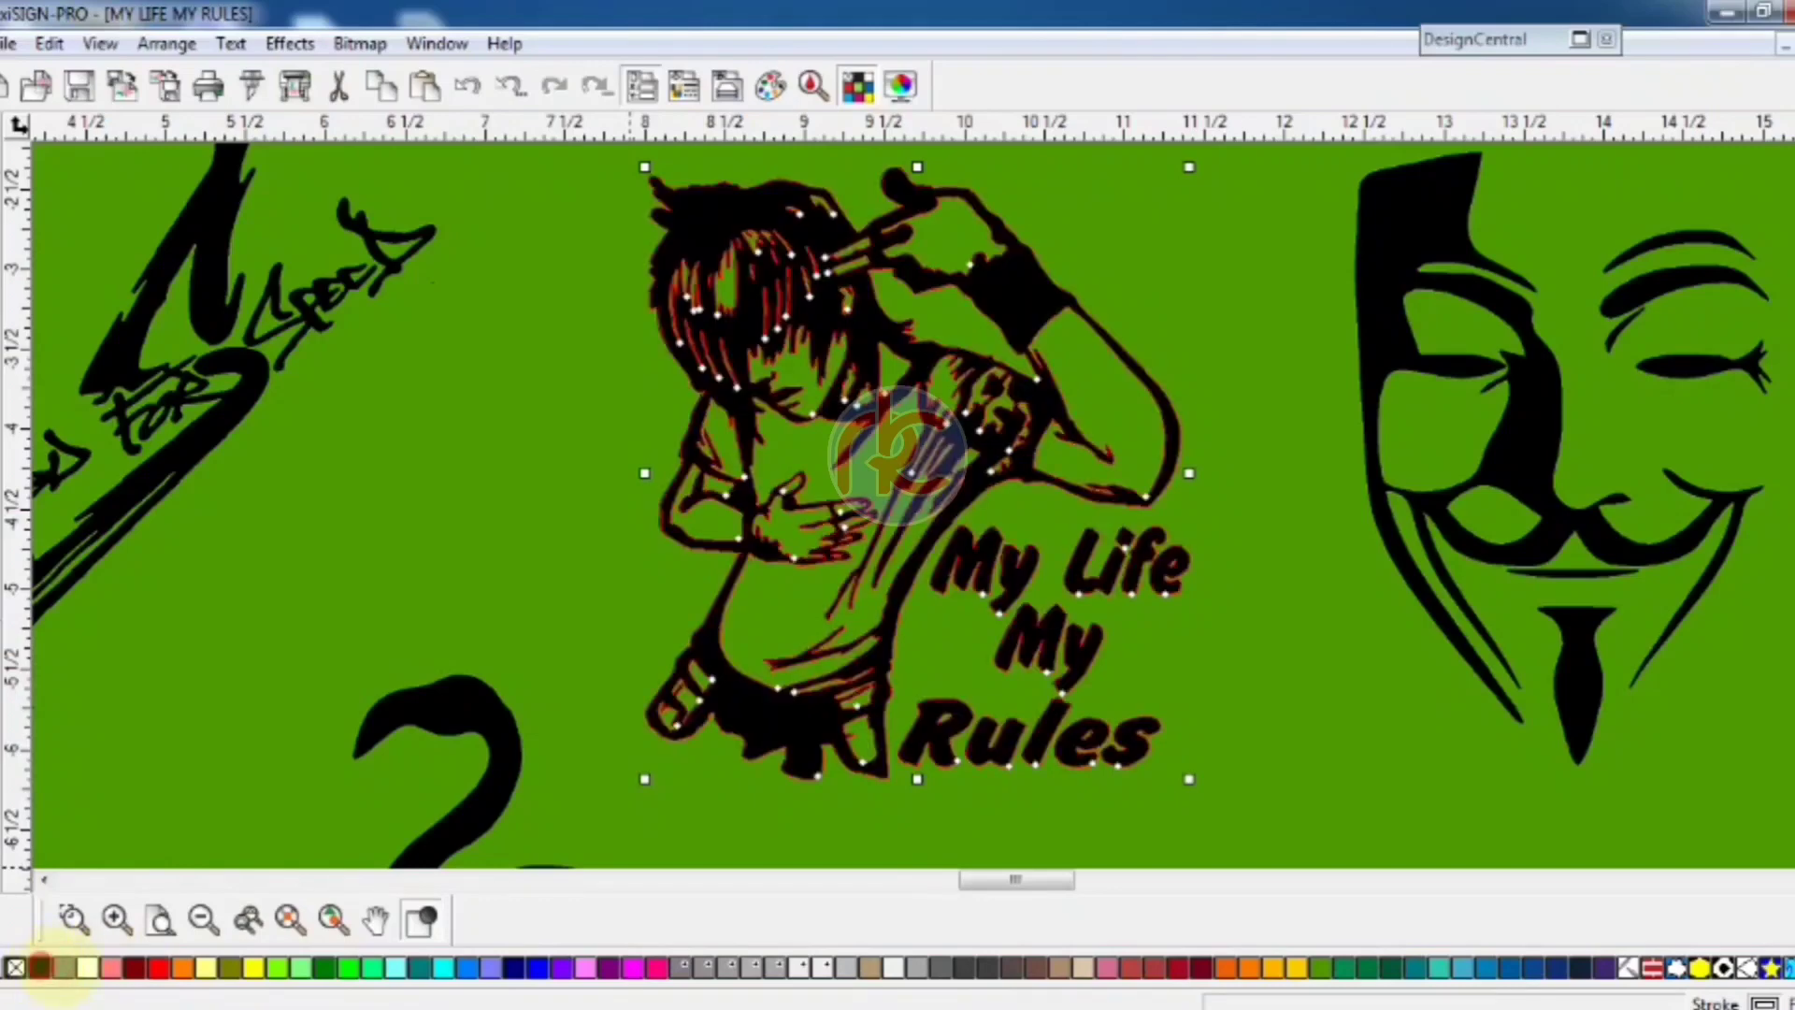
Recolor the "My Life My Rules" figure dark navy after trying white, red, orange, yellow and teal
{"action": "left_click", "coordinate": [88, 967]}
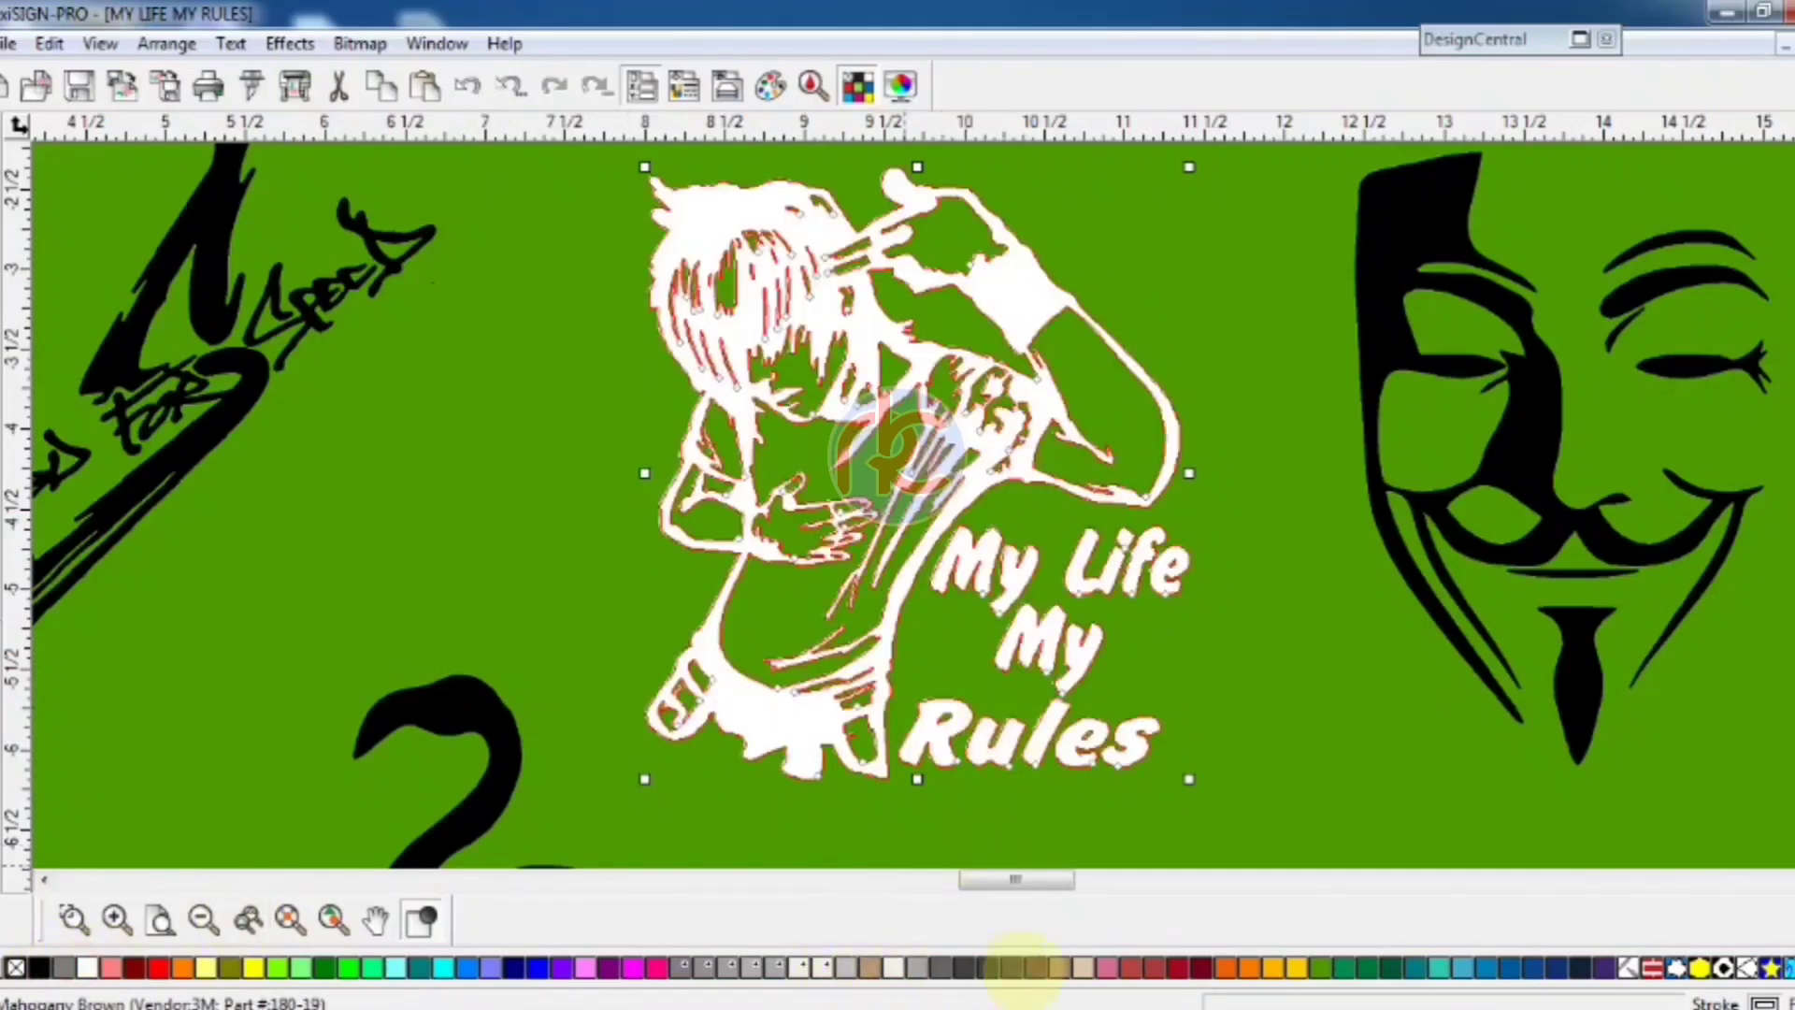
{"action": "left_click", "coordinate": [1108, 968]}
{"action": "left_click", "coordinate": [1154, 968]}
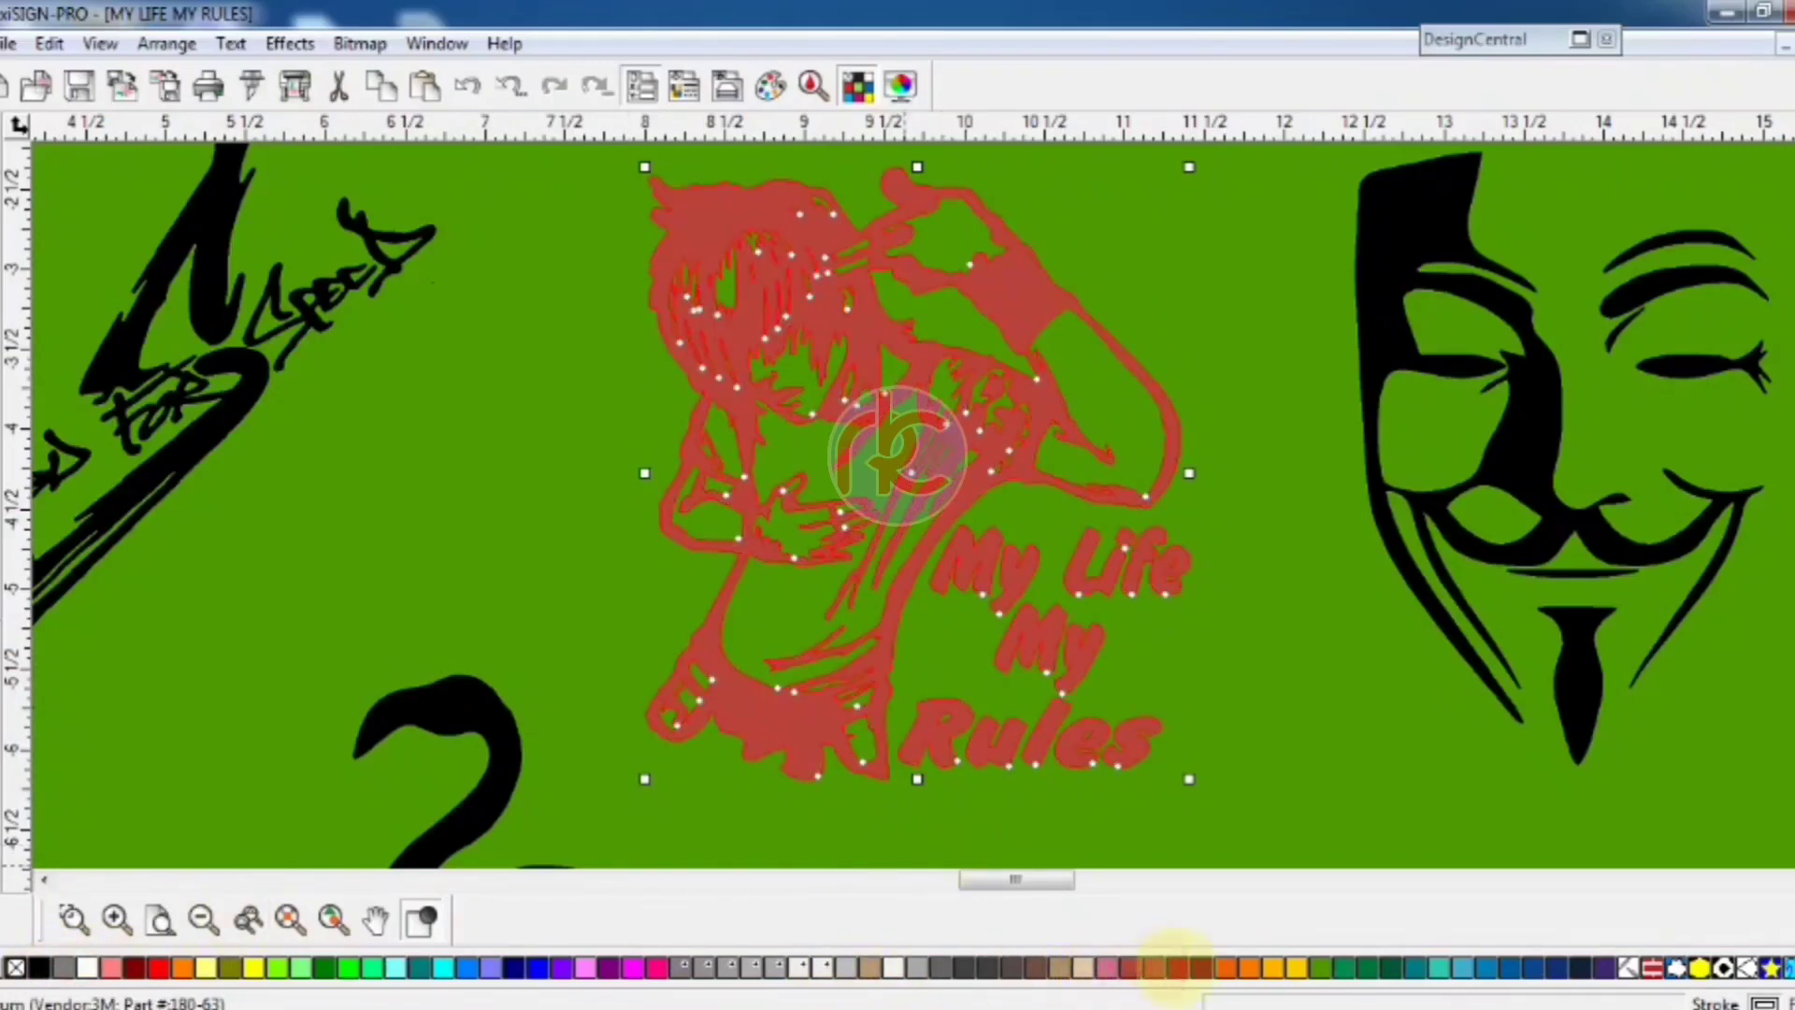
{"action": "left_click", "coordinate": [1201, 968]}
{"action": "left_click", "coordinate": [1224, 967]}
{"action": "left_click", "coordinate": [1248, 967]}
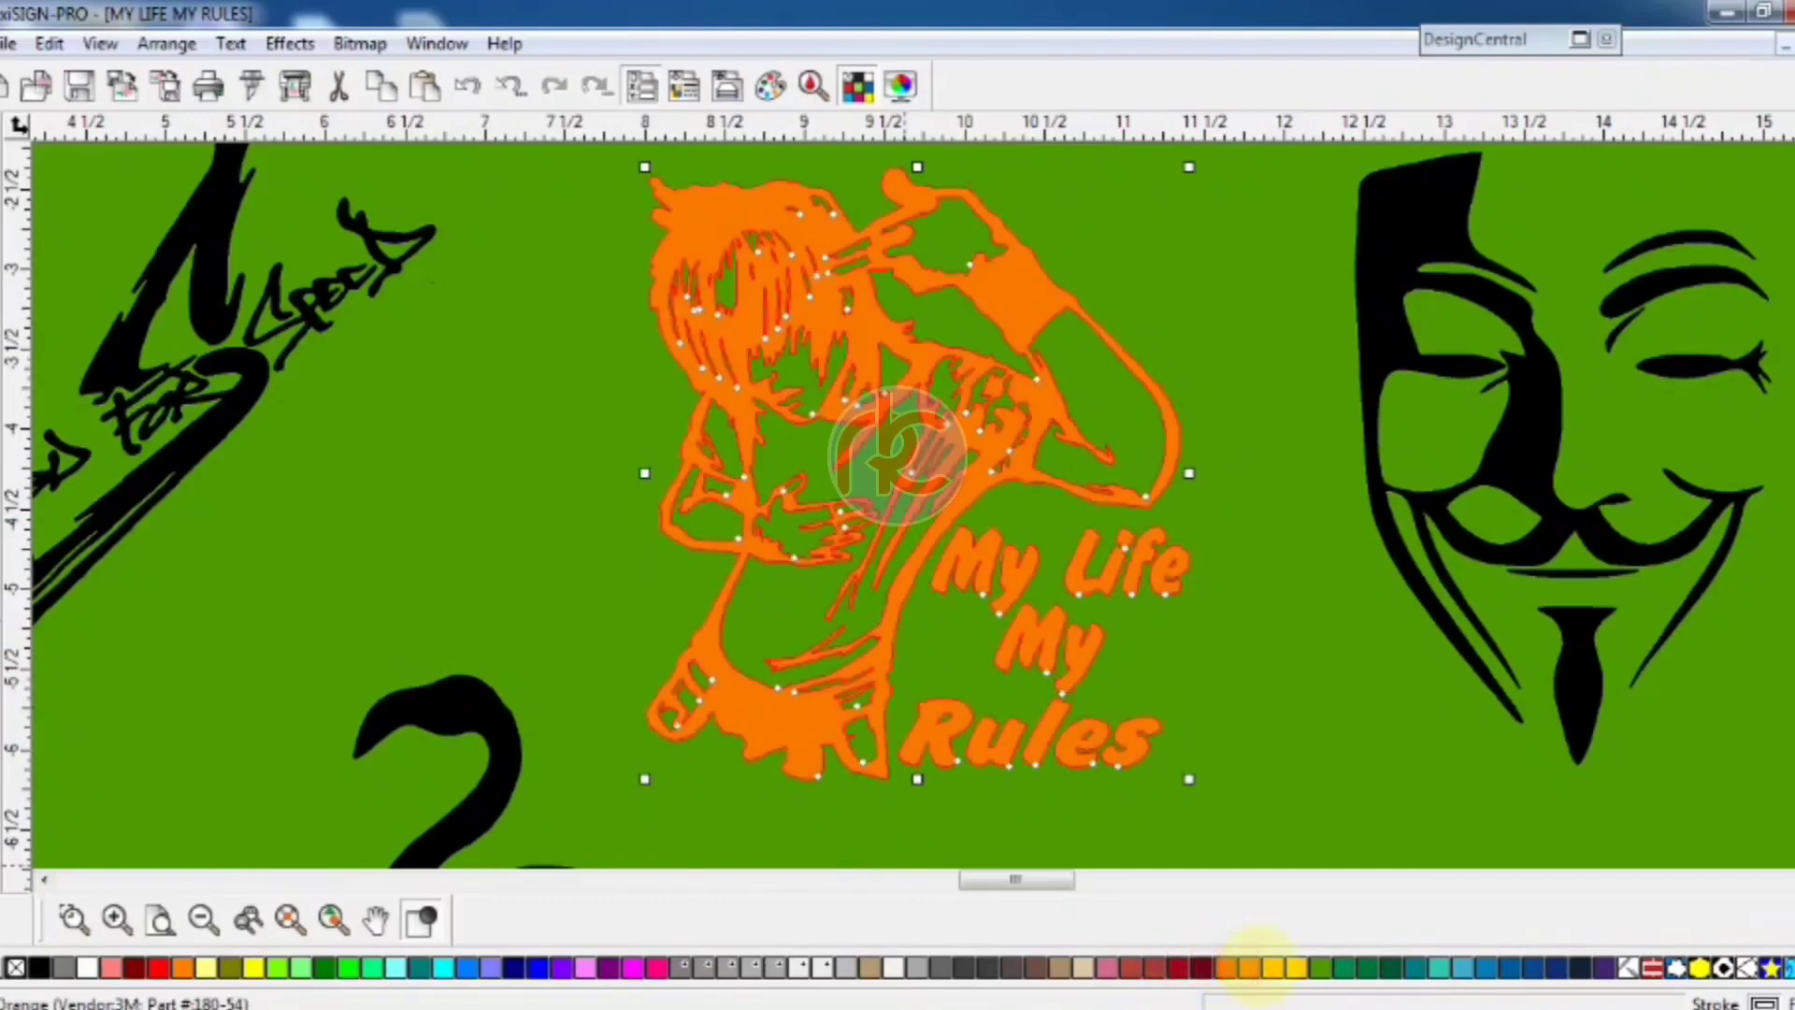
{"action": "left_click", "coordinate": [1271, 967]}
{"action": "left_click", "coordinate": [1292, 967]}
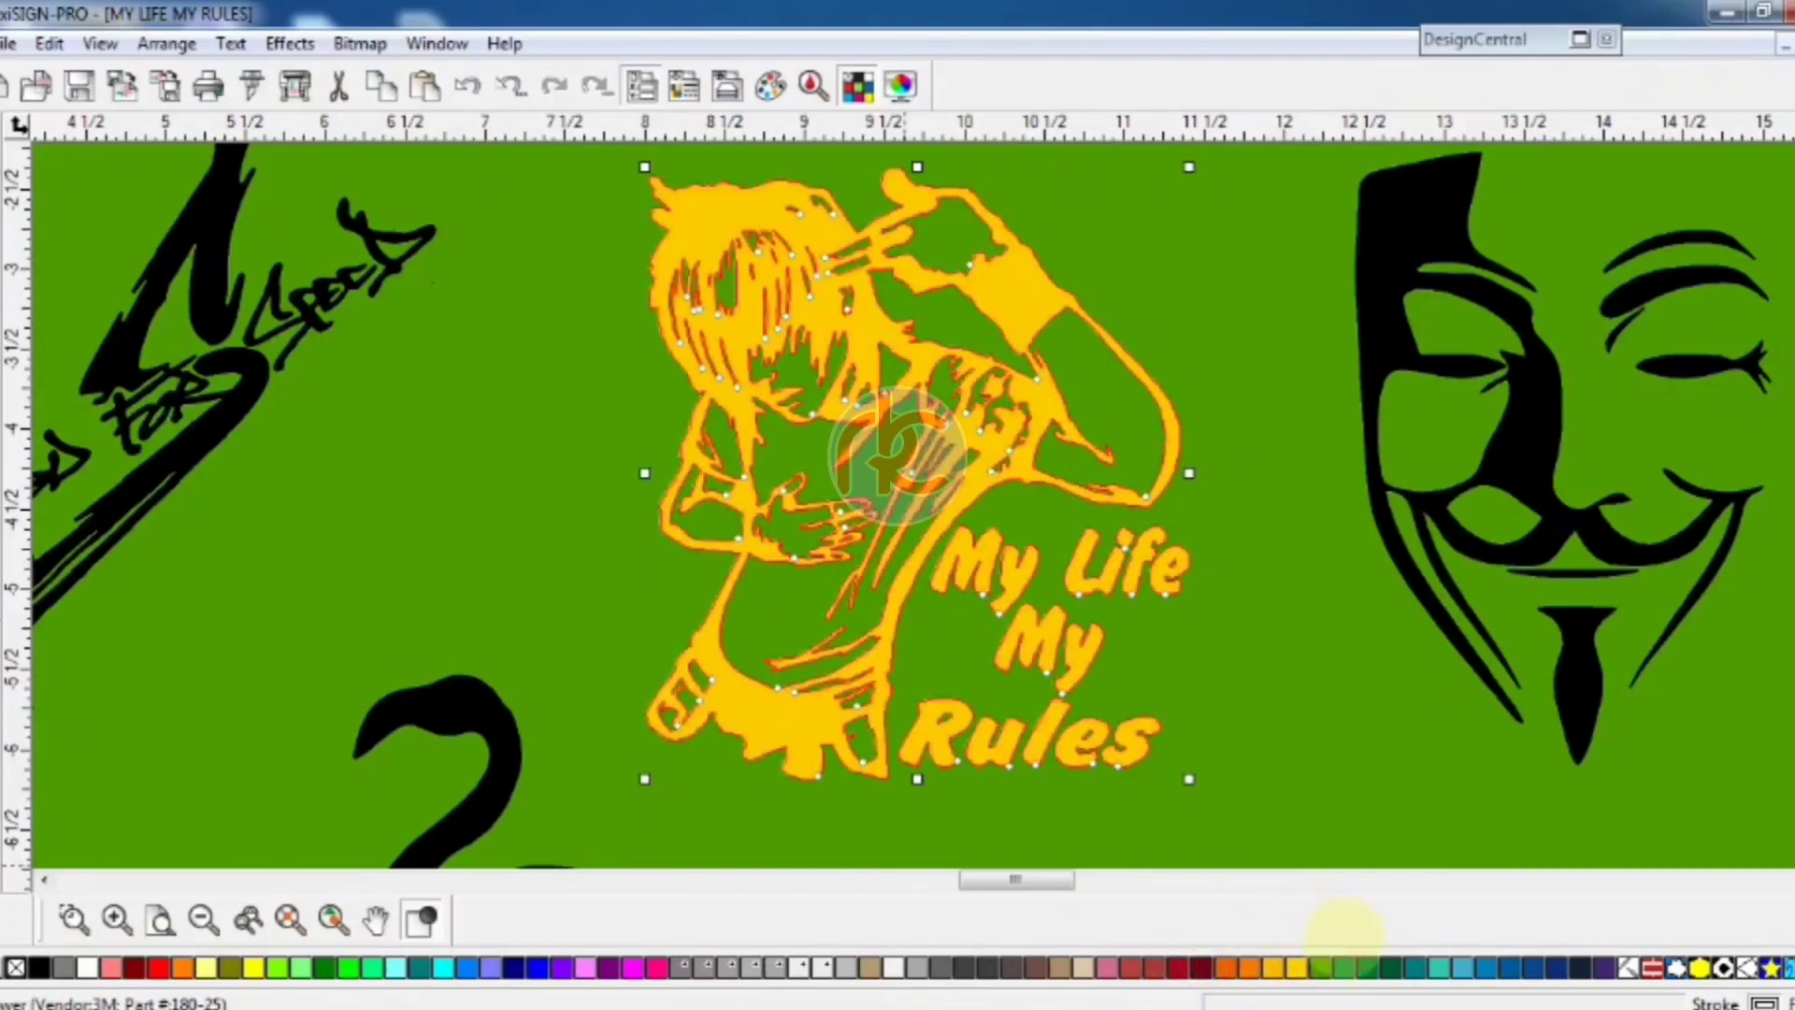
{"action": "left_click", "coordinate": [1416, 967]}
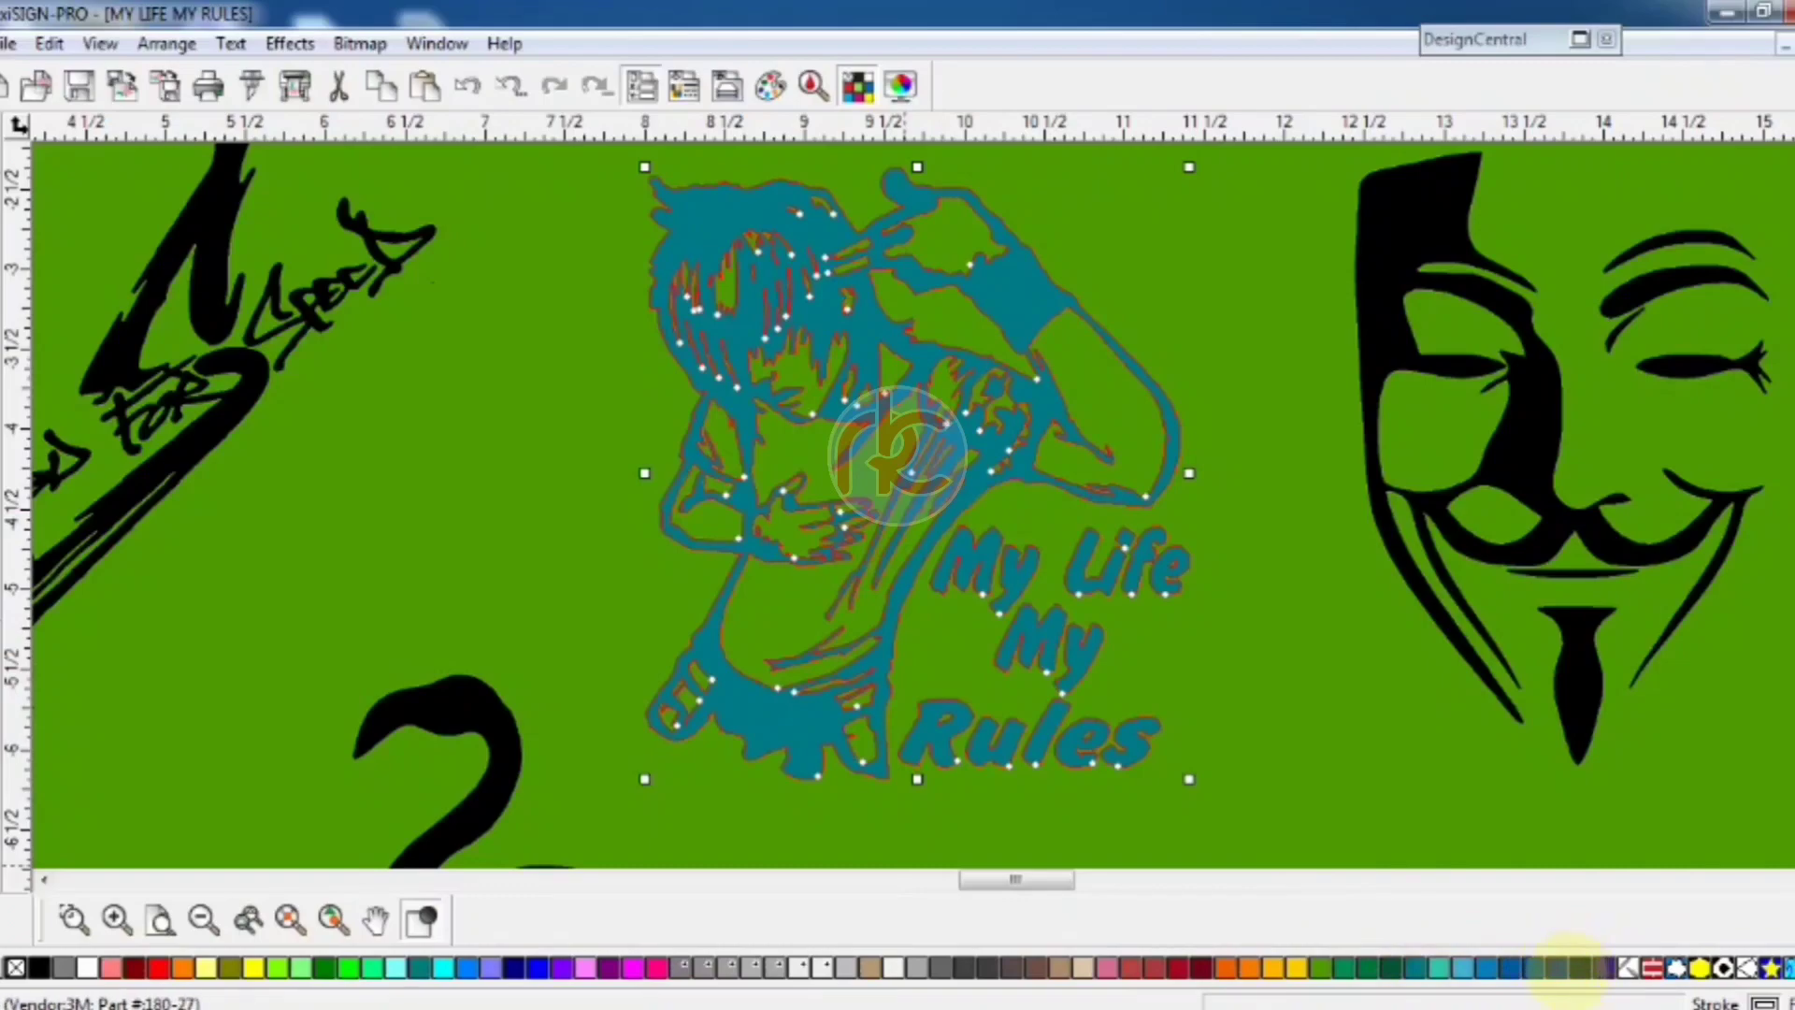
{"action": "left_click", "coordinate": [1569, 967]}
Examine the recolored figure alongside the "Need for Speed" lettering, the mustached mask and the round orange-and-black face emblem
{"action": "scroll", "coordinate": [1355, 738], "scroll_direction": "down", "scroll_amount": 2}
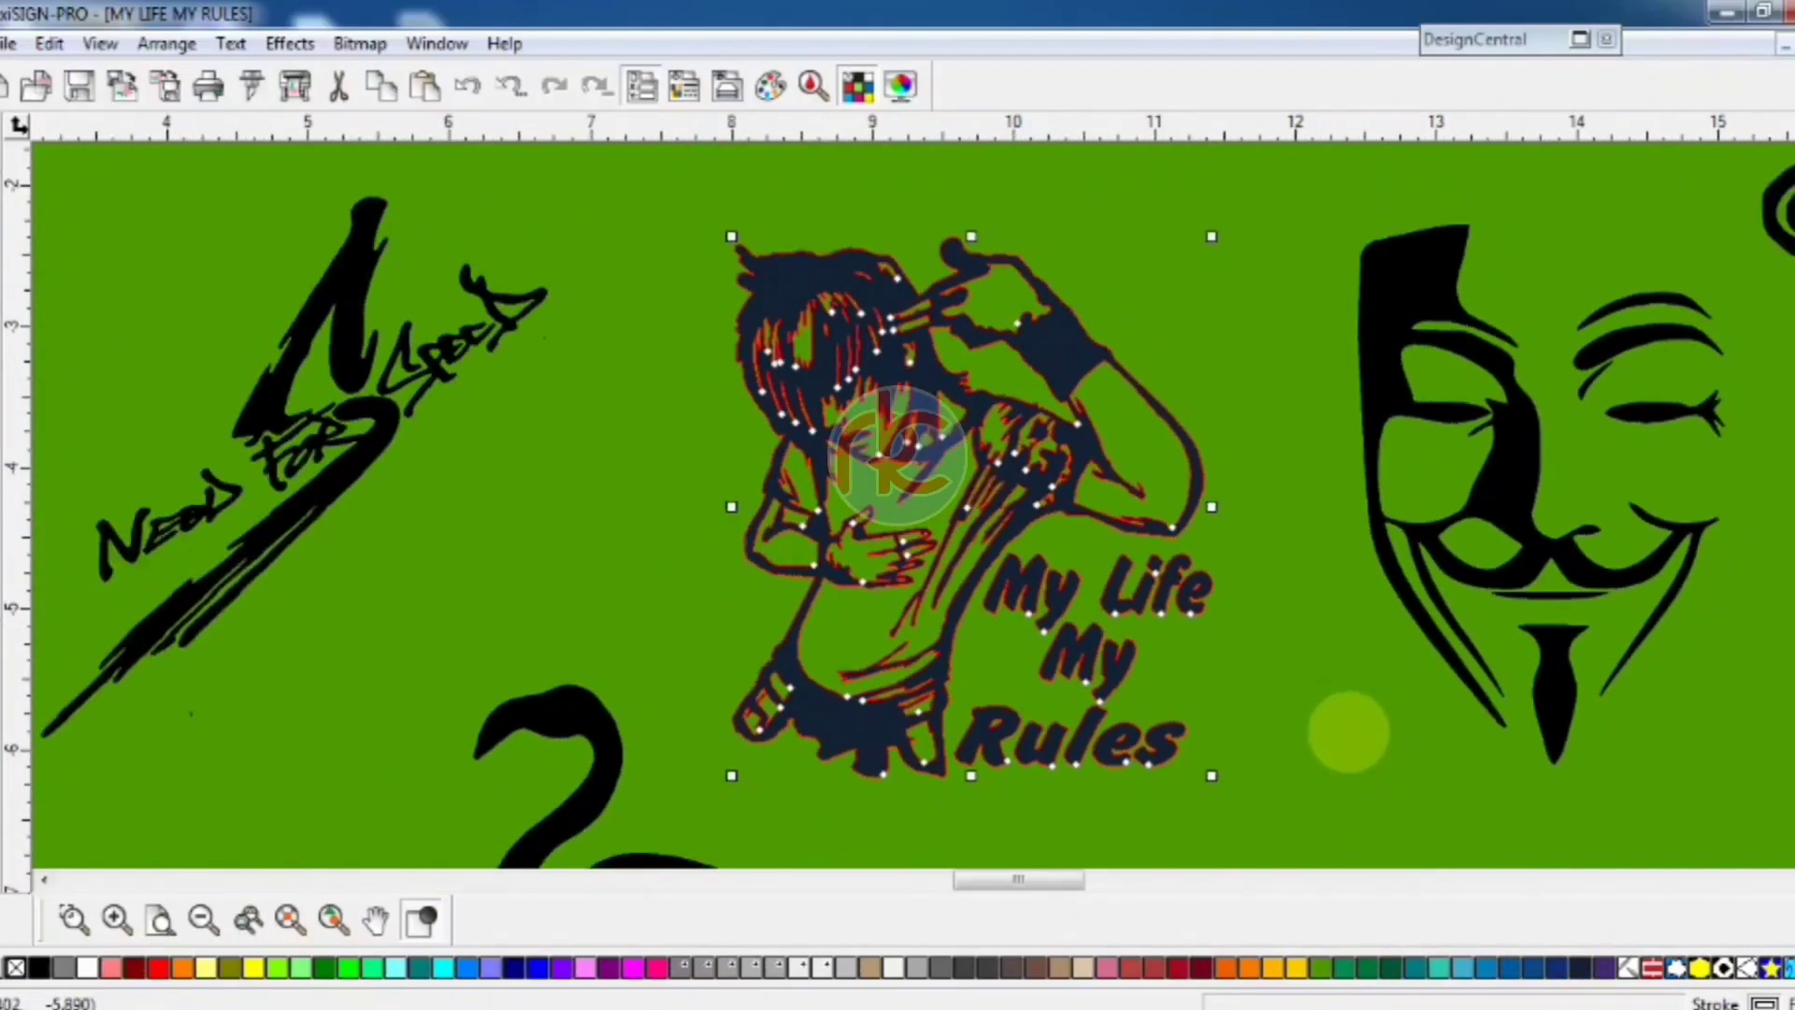
{"action": "scroll", "coordinate": [1349, 732], "scroll_direction": "up", "scroll_amount": 2}
{"action": "scroll", "coordinate": [1346, 729], "scroll_direction": "down", "scroll_amount": 3}
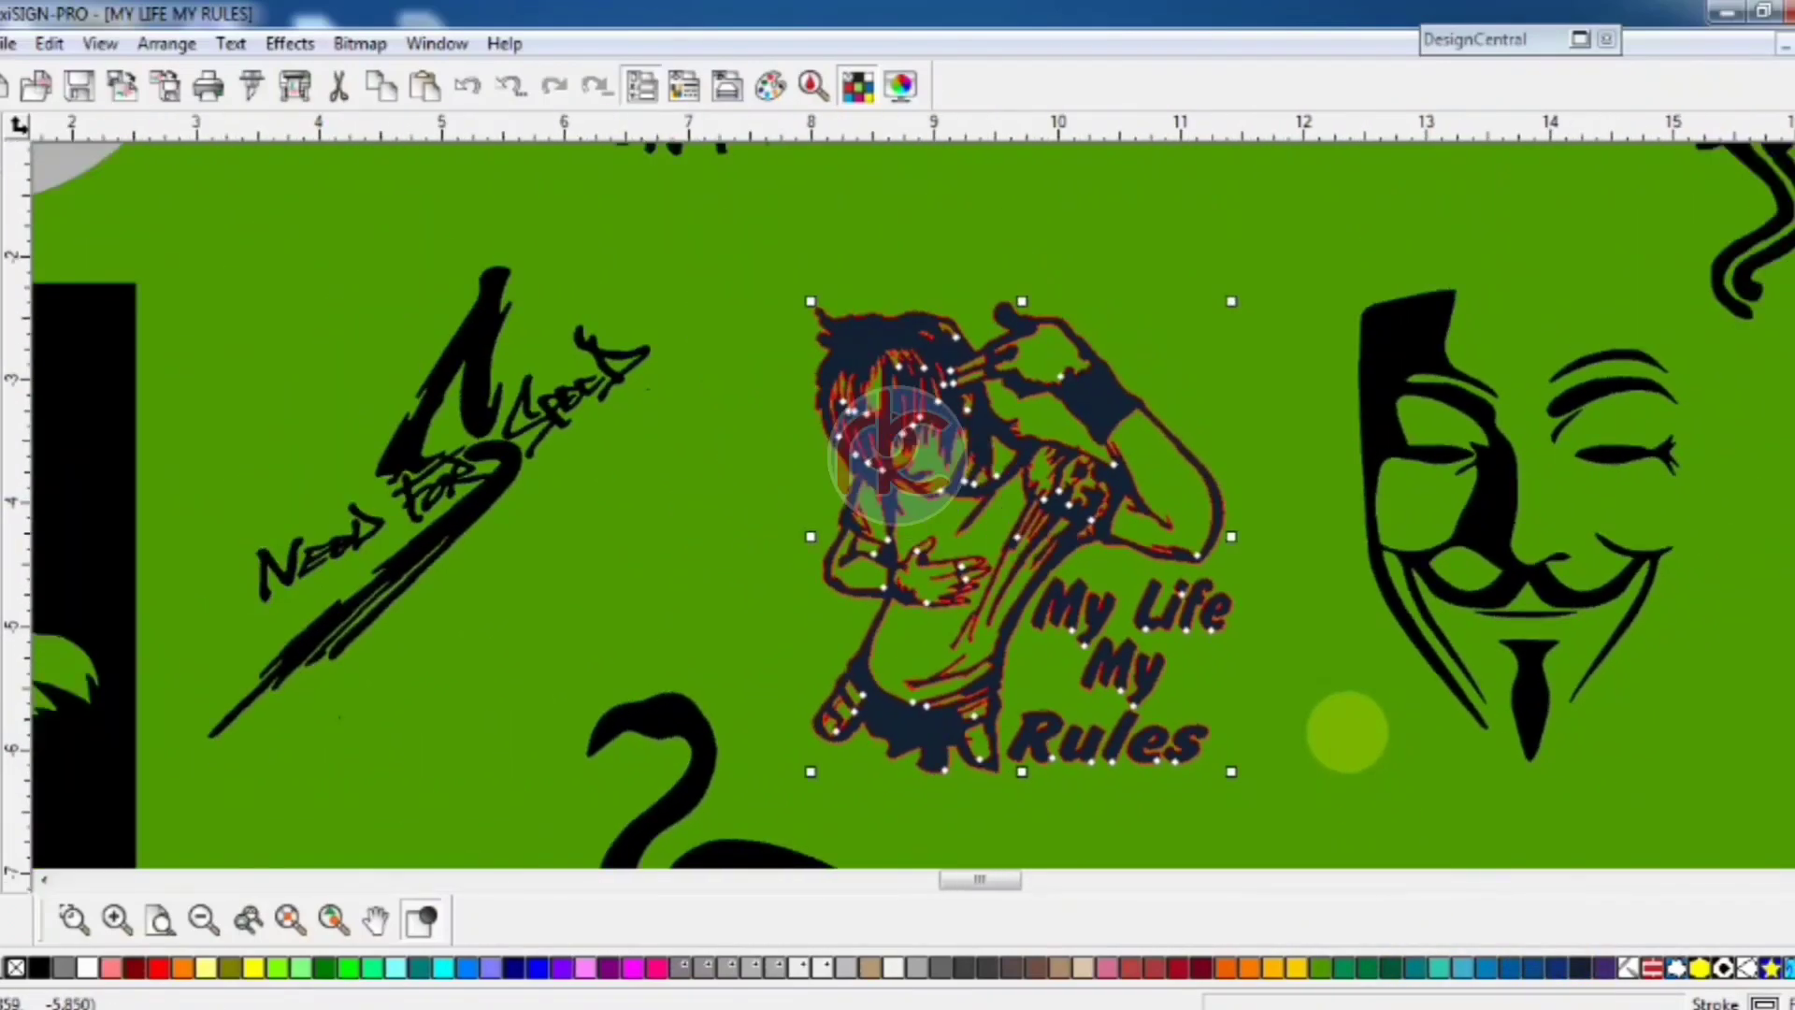
{"action": "scroll", "coordinate": [1347, 732], "scroll_direction": "down", "scroll_amount": 3}
{"action": "scroll", "coordinate": [1330, 733], "scroll_direction": "up", "scroll_amount": 1}
{"action": "scroll", "coordinate": [1330, 733], "scroll_direction": "down", "scroll_amount": 1}
{"action": "scroll", "coordinate": [1334, 739], "scroll_direction": "up", "scroll_amount": 2}
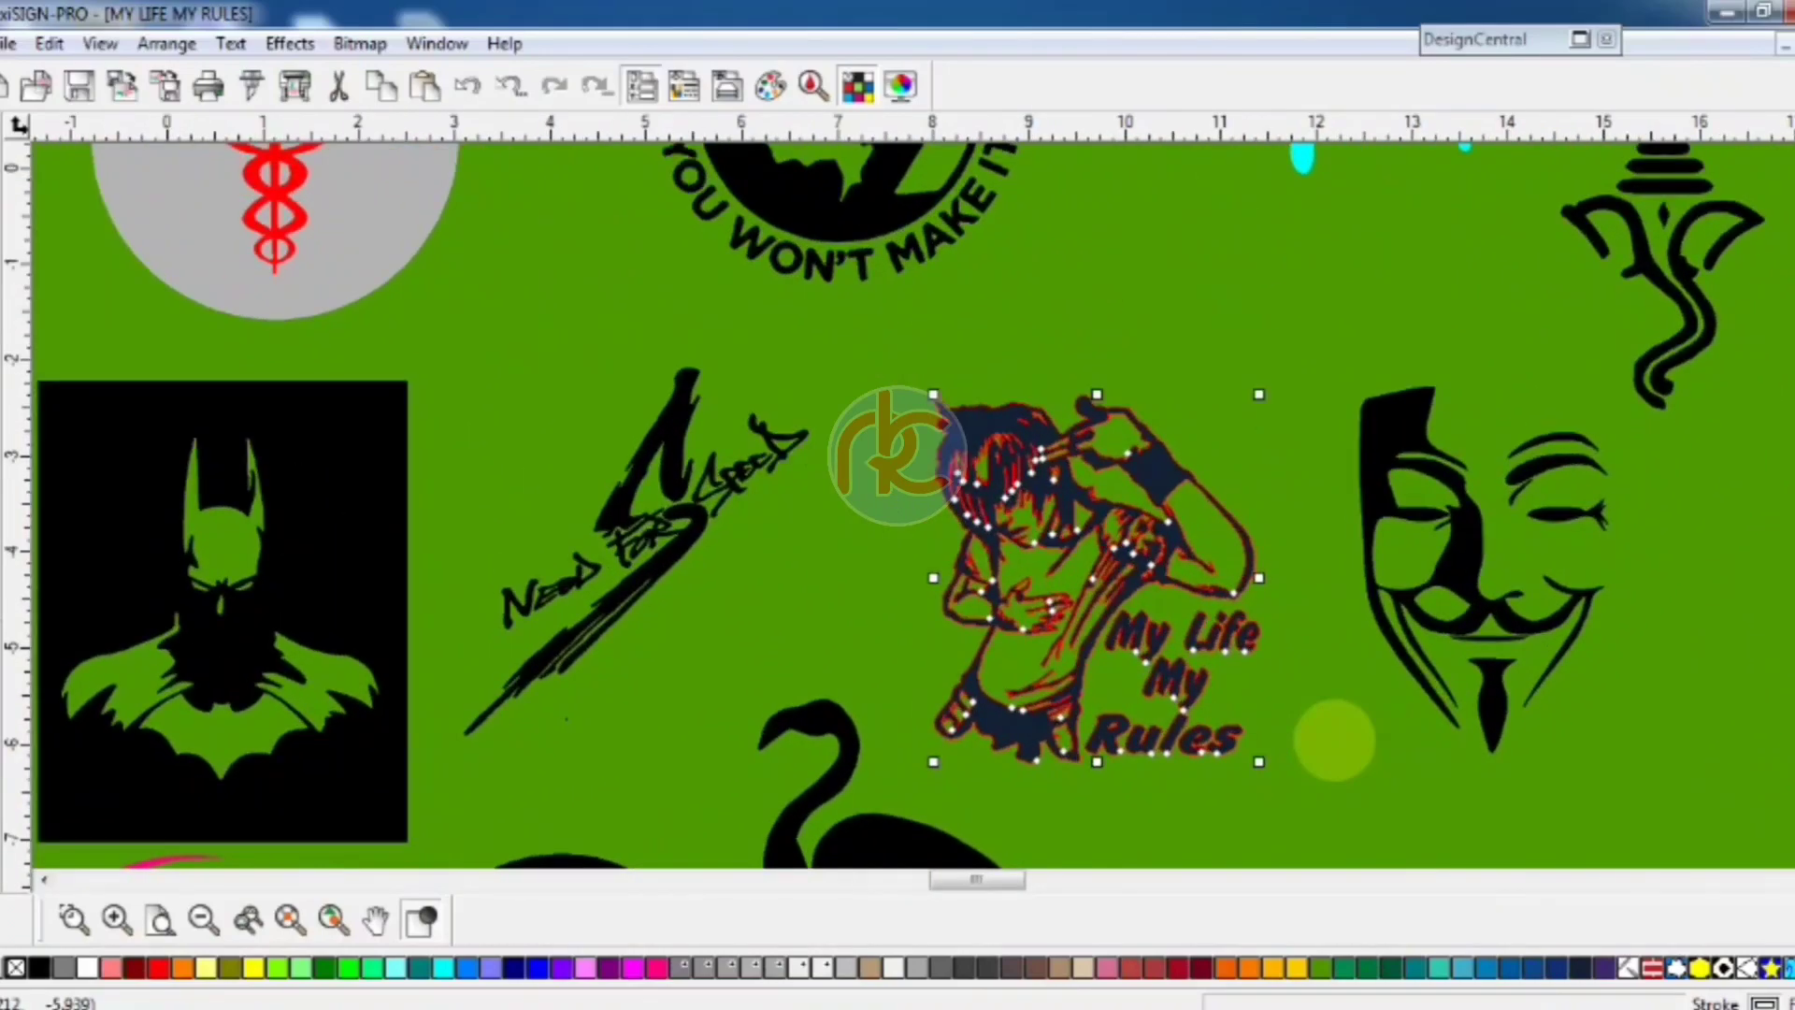
{"action": "scroll", "coordinate": [1334, 738], "scroll_direction": "right", "scroll_amount": 5}
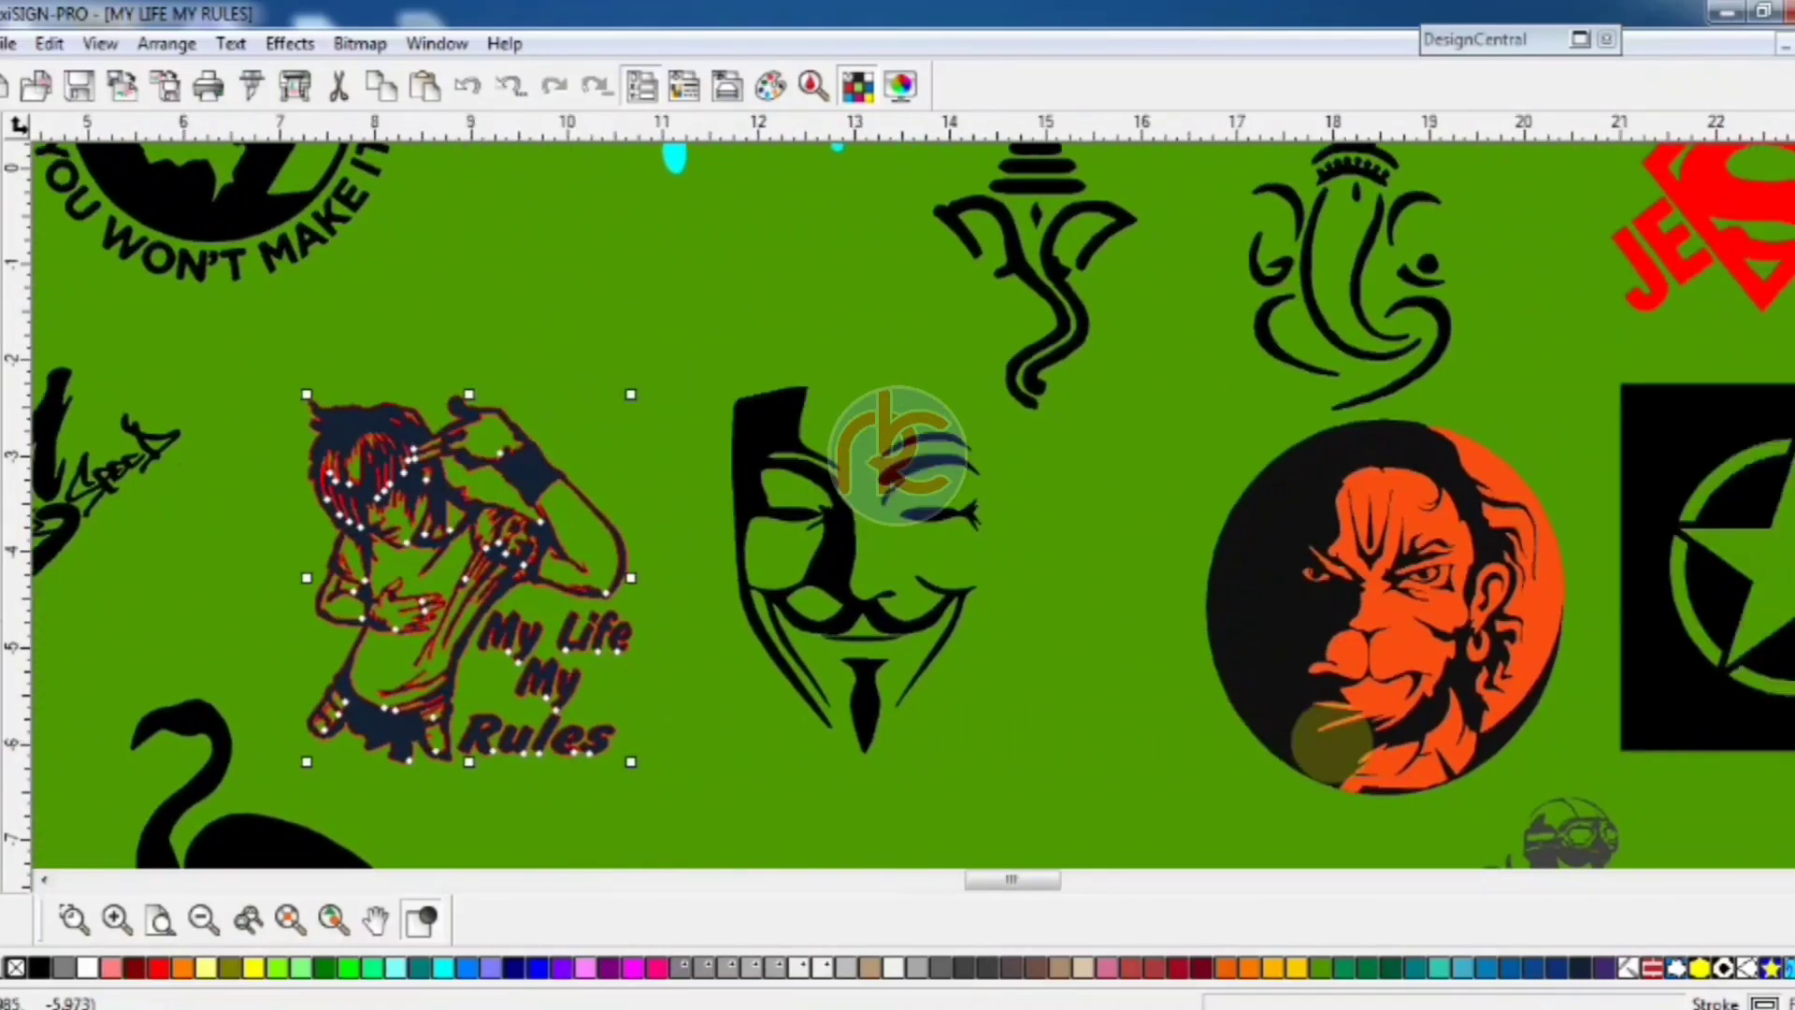
{"action": "scroll", "coordinate": [1334, 741], "scroll_direction": "up", "scroll_amount": 1}
{"action": "scroll", "coordinate": [1332, 738], "scroll_direction": "down", "scroll_amount": 3}
{"action": "scroll", "coordinate": [1327, 734], "scroll_direction": "up", "scroll_amount": 2}
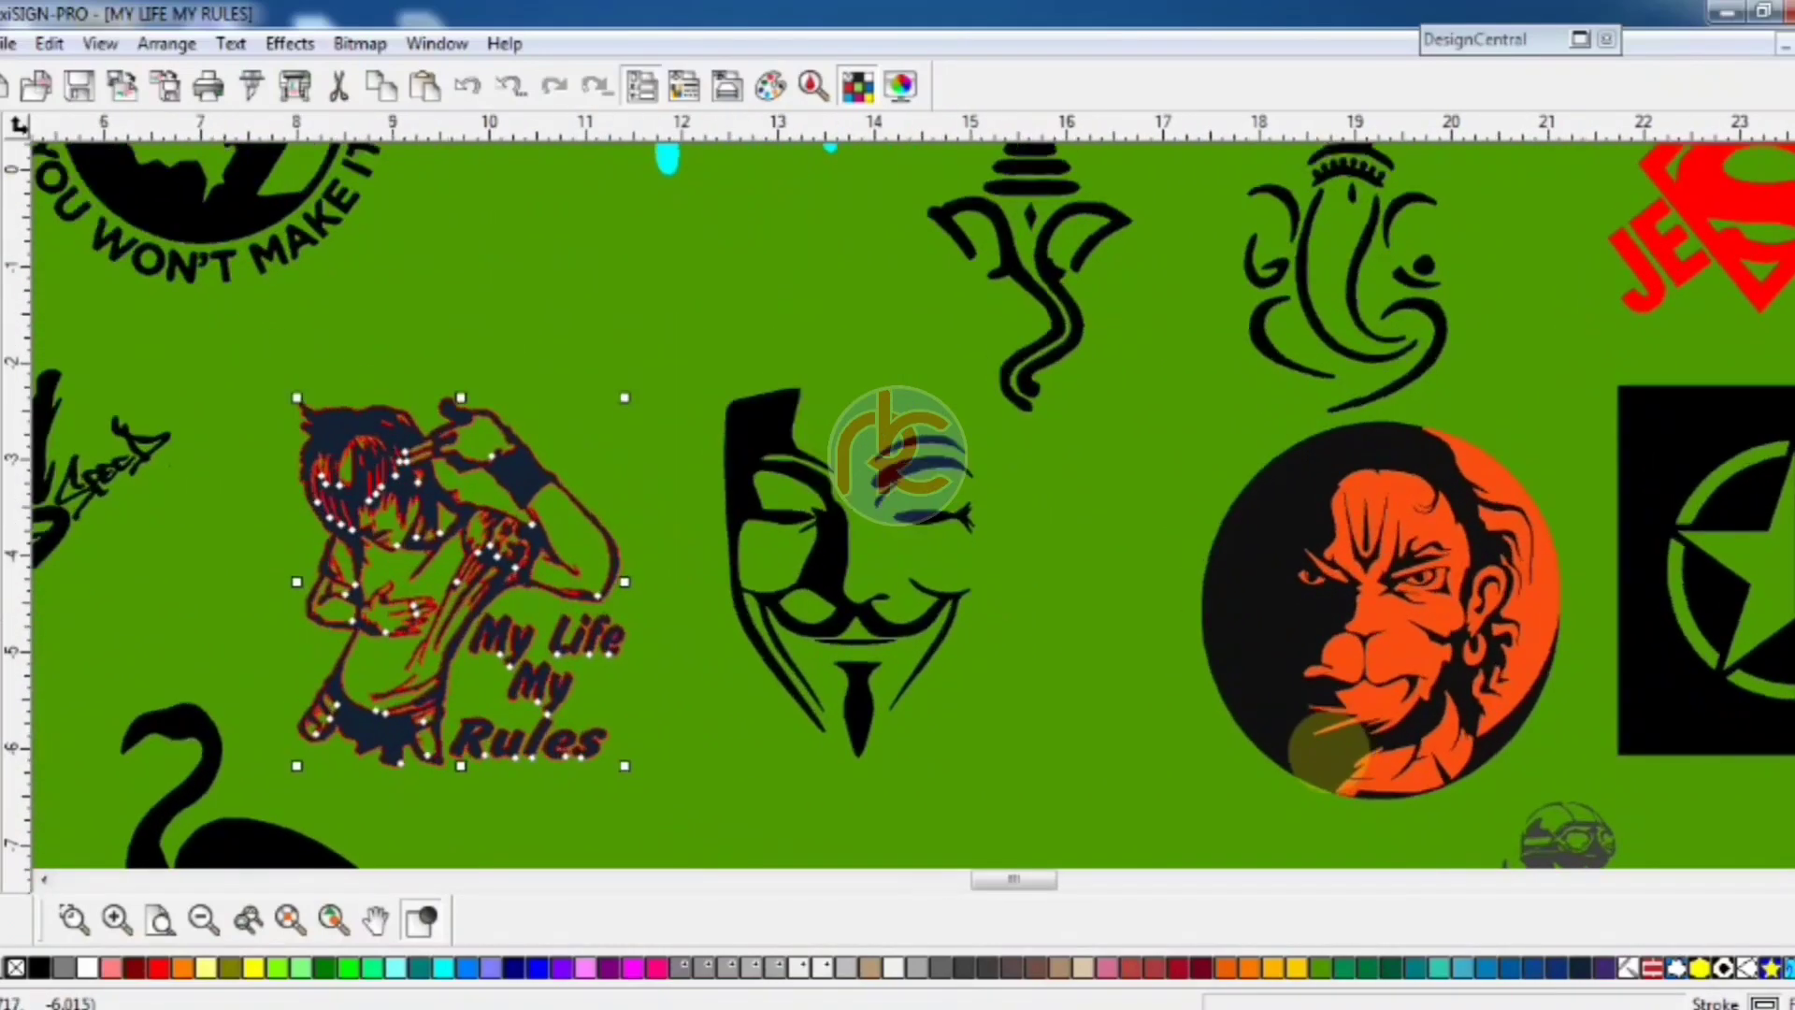
{"action": "scroll", "coordinate": [1323, 755], "scroll_direction": "down", "scroll_amount": 3}
{"action": "scroll", "coordinate": [1318, 760], "scroll_direction": "up", "scroll_amount": 2}
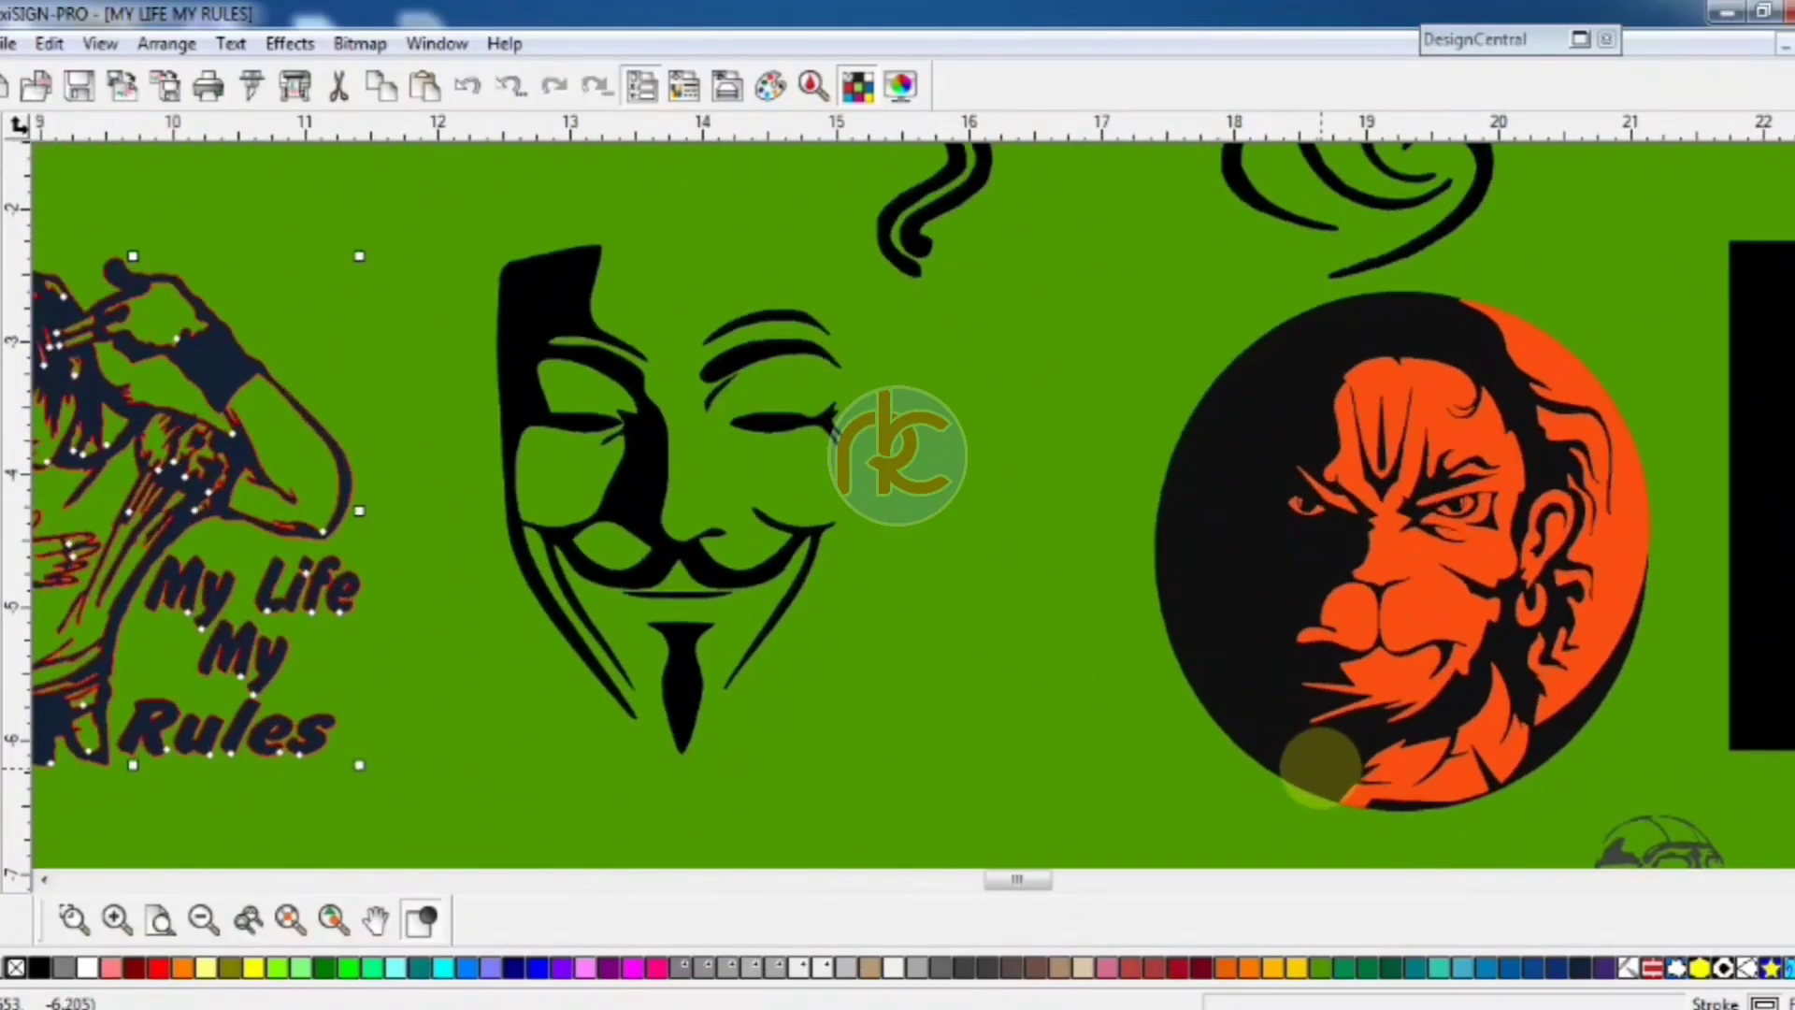
{"action": "scroll", "coordinate": [1316, 769], "scroll_direction": "down", "scroll_amount": 4}
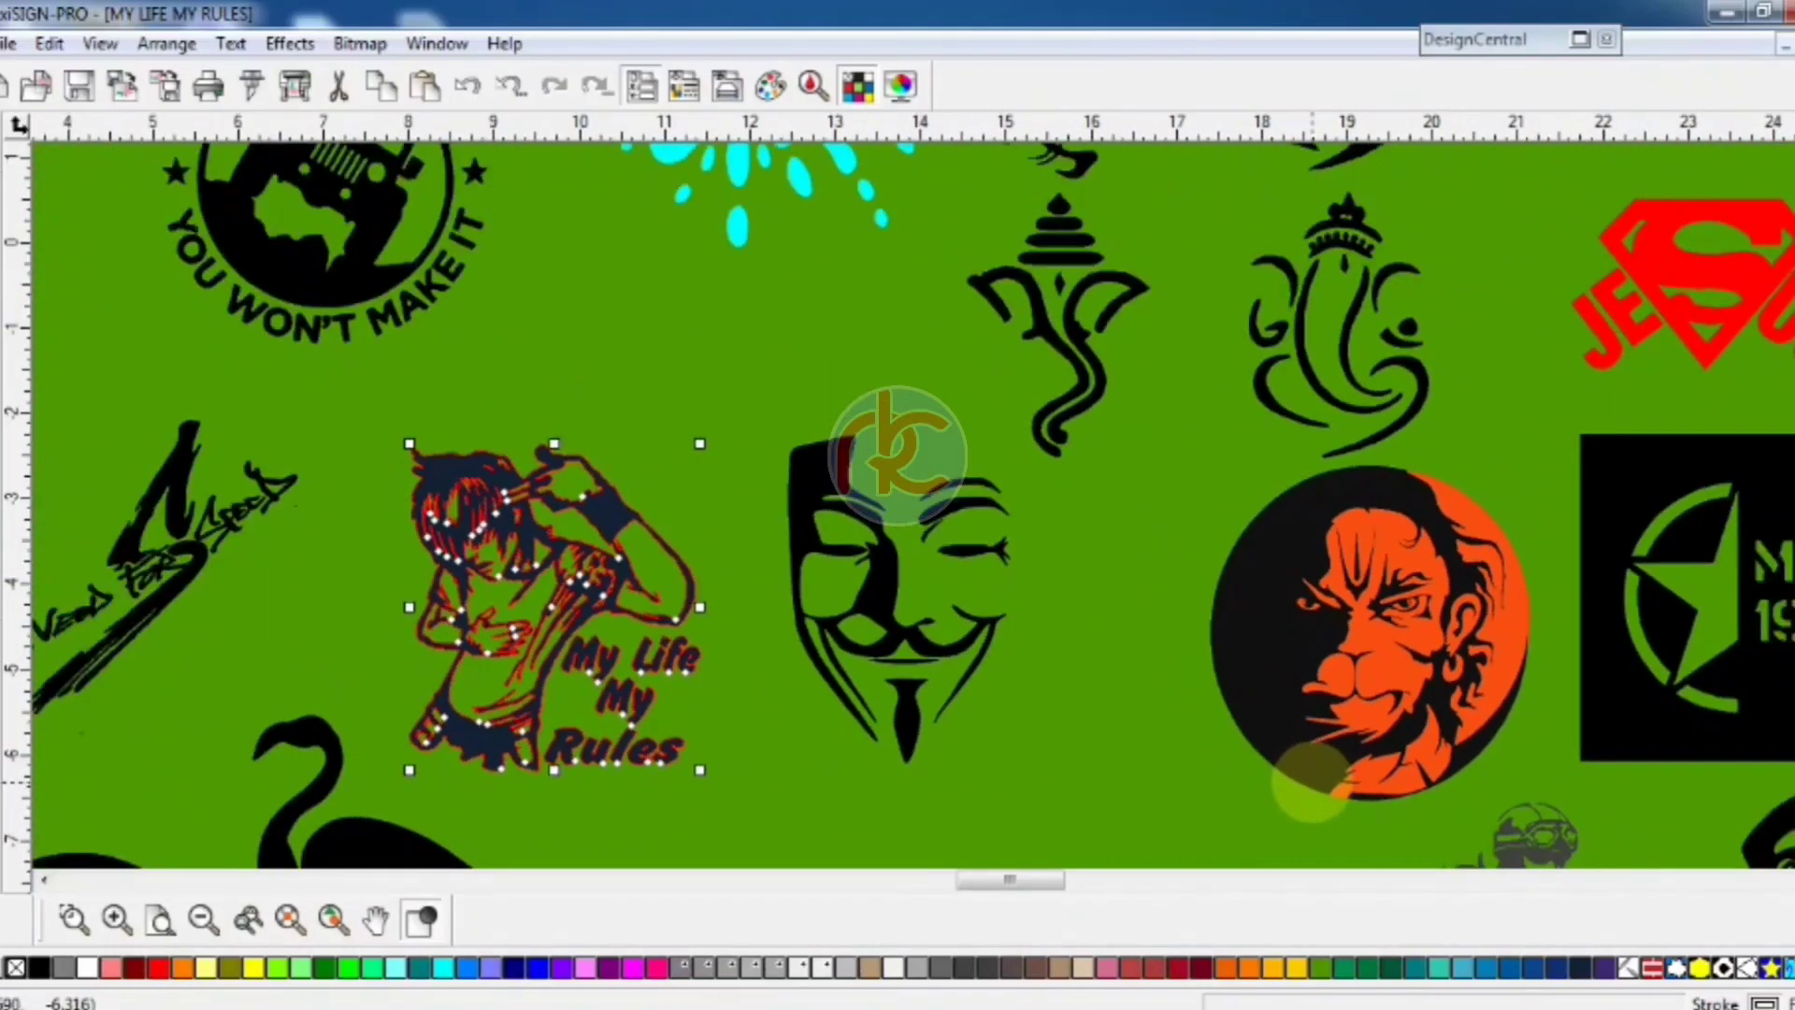
Examine the upper sticker rows around "Save Forest" and "R Sport", closing in on the yellow tiger head
{"action": "scroll", "coordinate": [1309, 781], "scroll_direction": "up", "scroll_amount": 5}
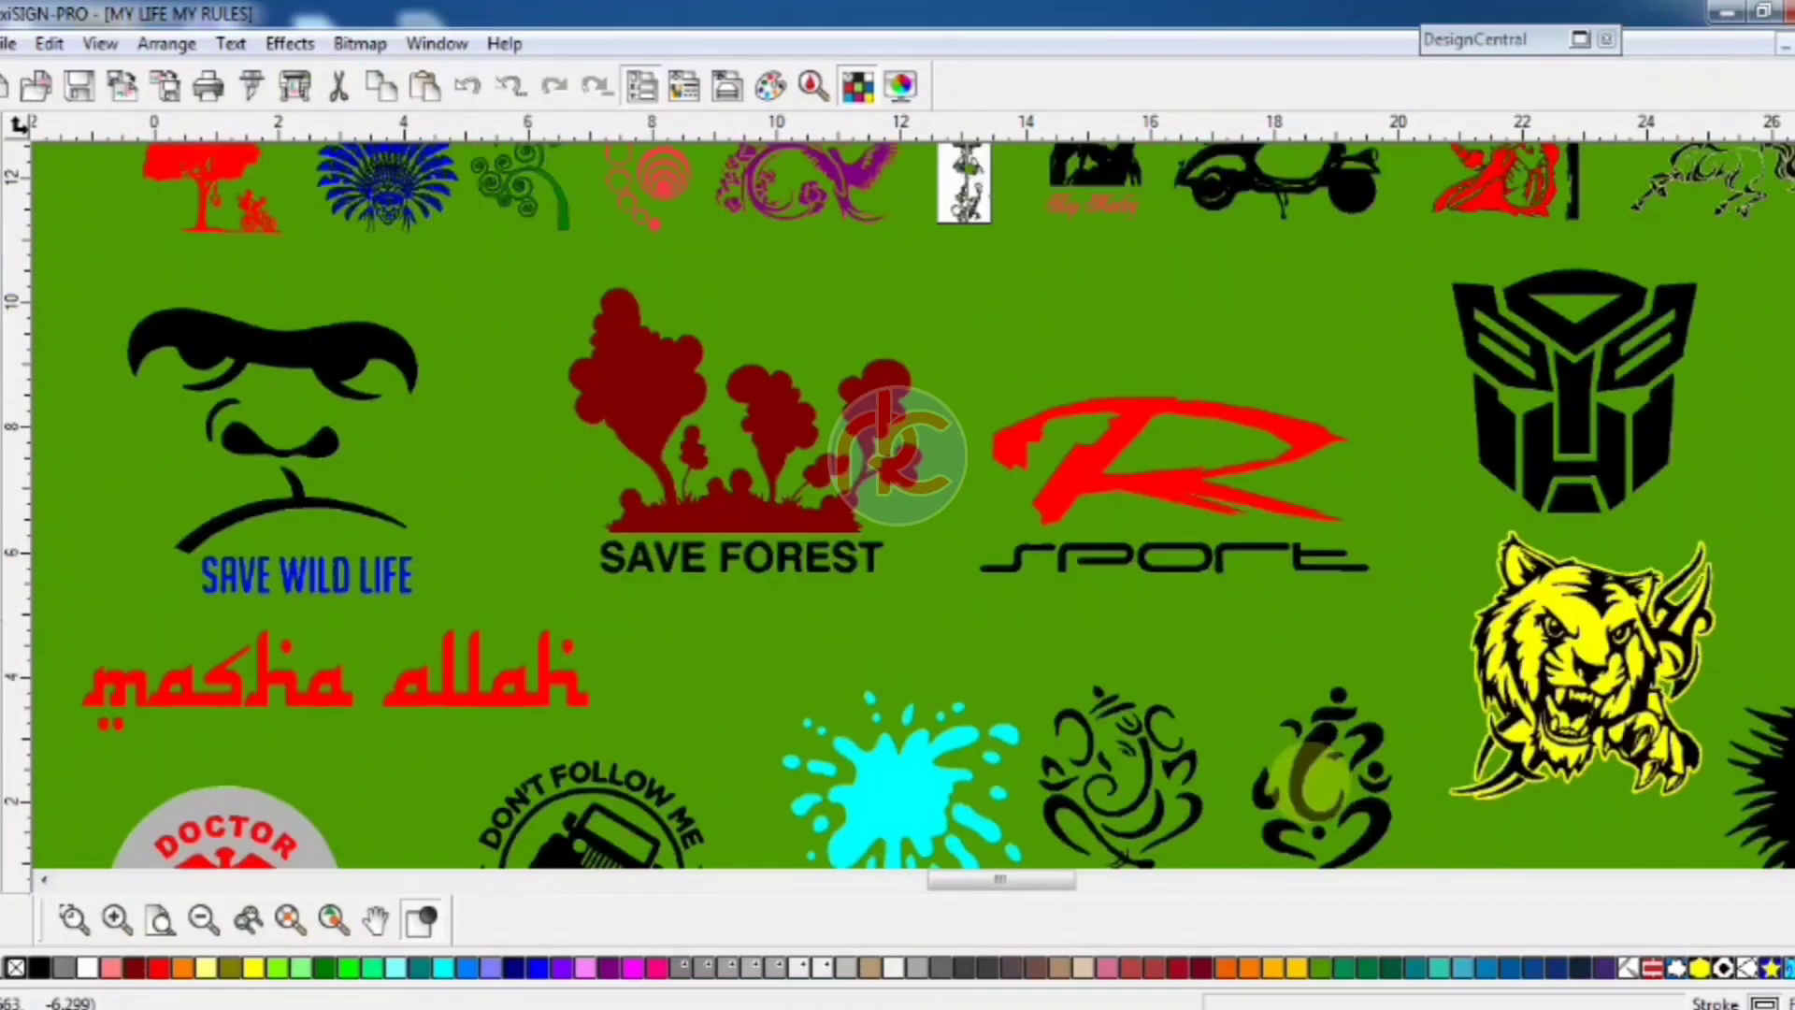
{"action": "scroll", "coordinate": [1307, 781], "scroll_direction": "down", "scroll_amount": 4}
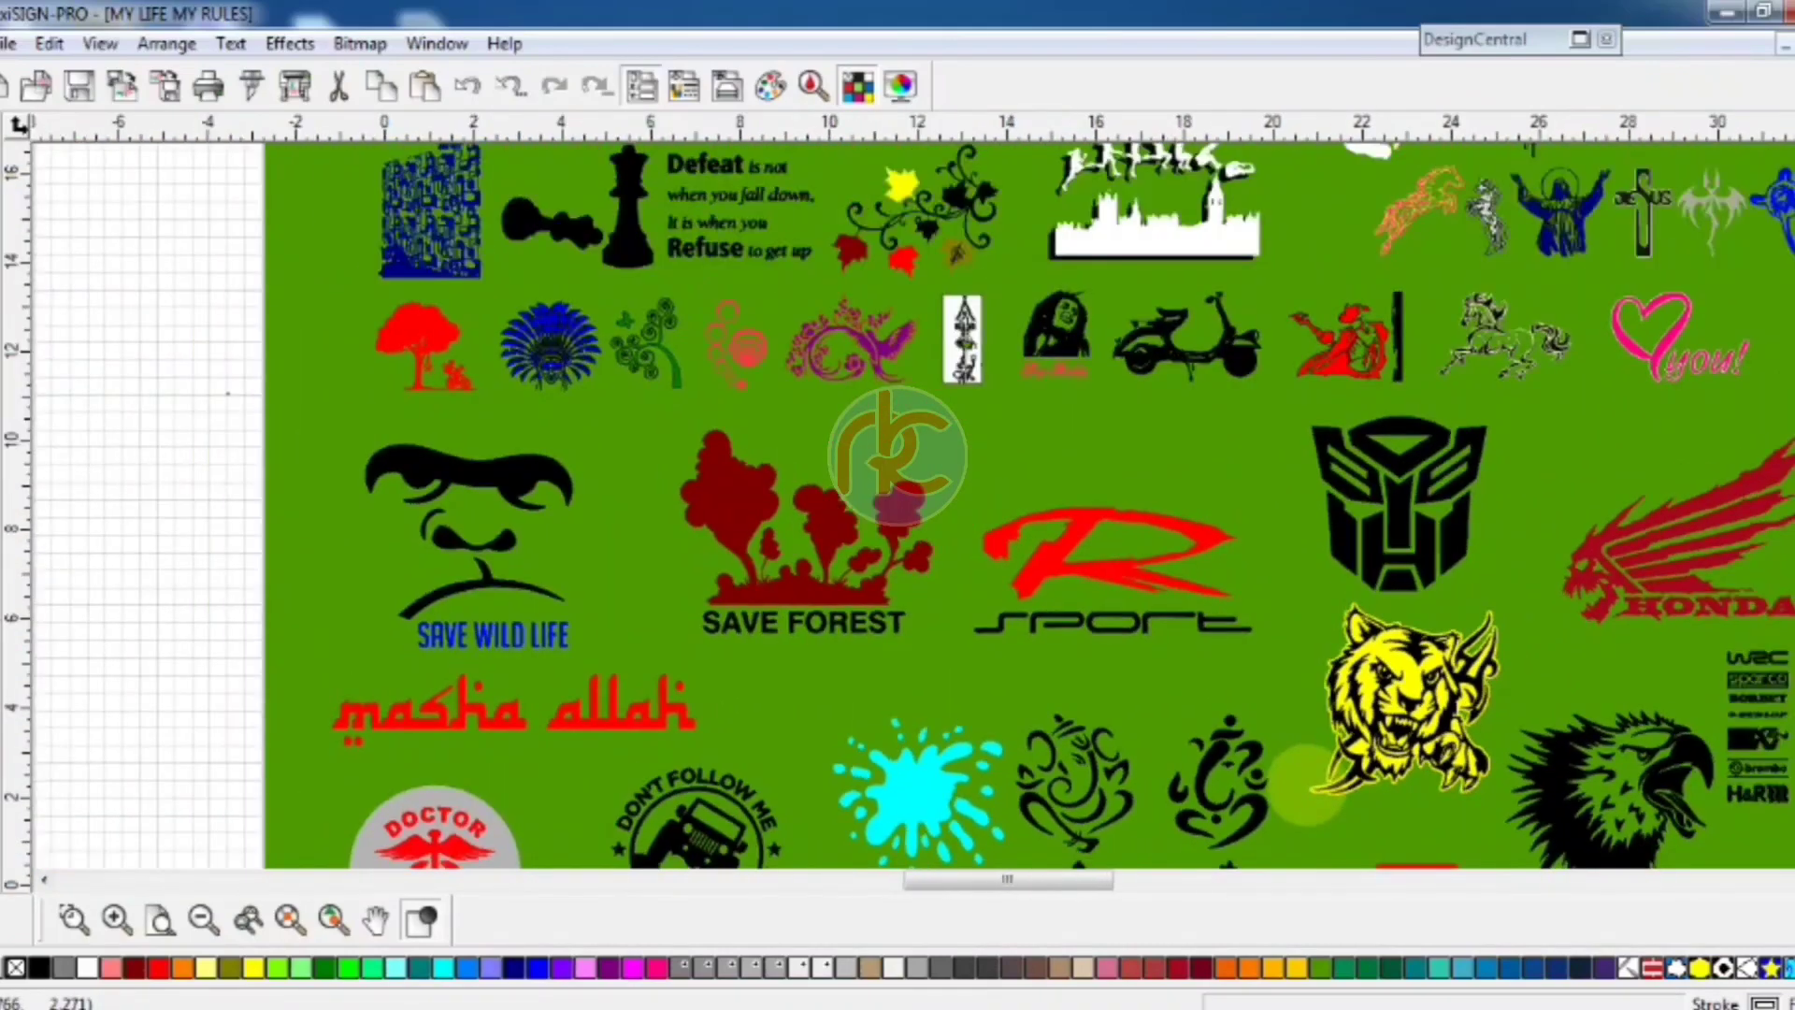
{"action": "scroll", "coordinate": [1309, 785], "scroll_direction": "up", "scroll_amount": 3}
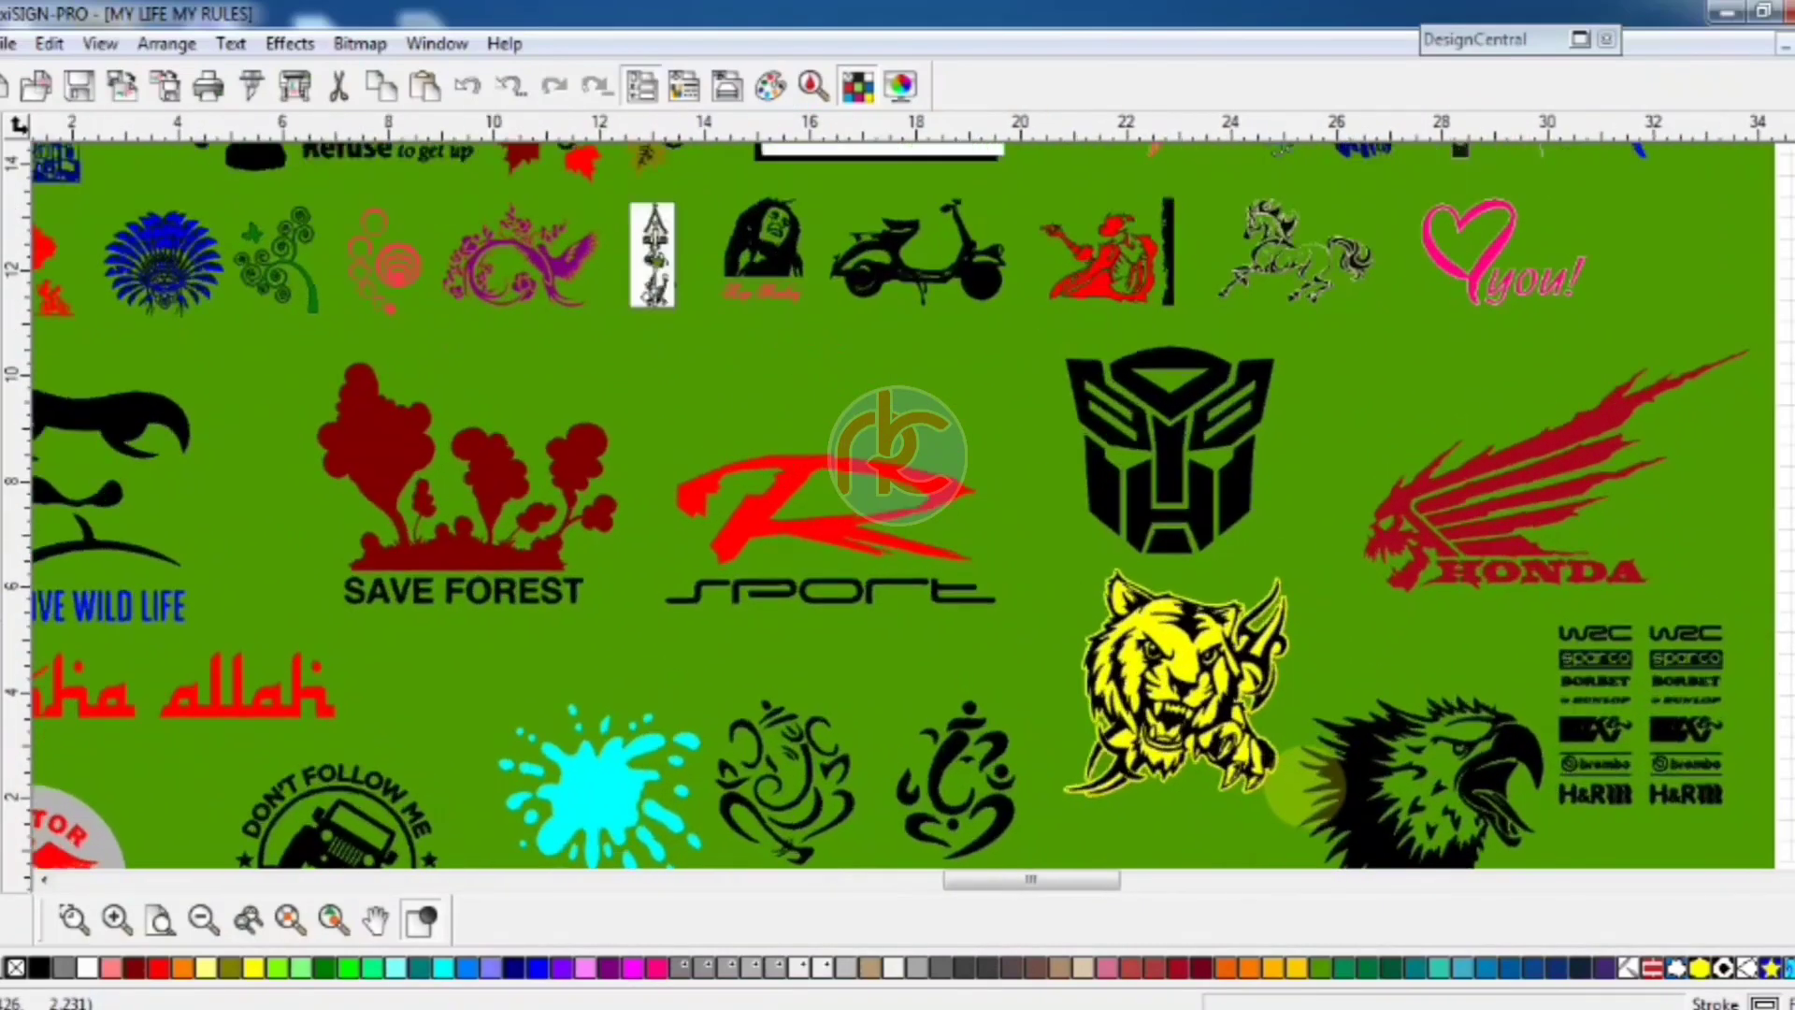
{"action": "scroll", "coordinate": [1307, 787], "scroll_direction": "down", "scroll_amount": 2}
{"action": "scroll", "coordinate": [1305, 791], "scroll_direction": "up", "scroll_amount": 2}
{"action": "scroll", "coordinate": [1304, 790], "scroll_direction": "up", "scroll_amount": 4}
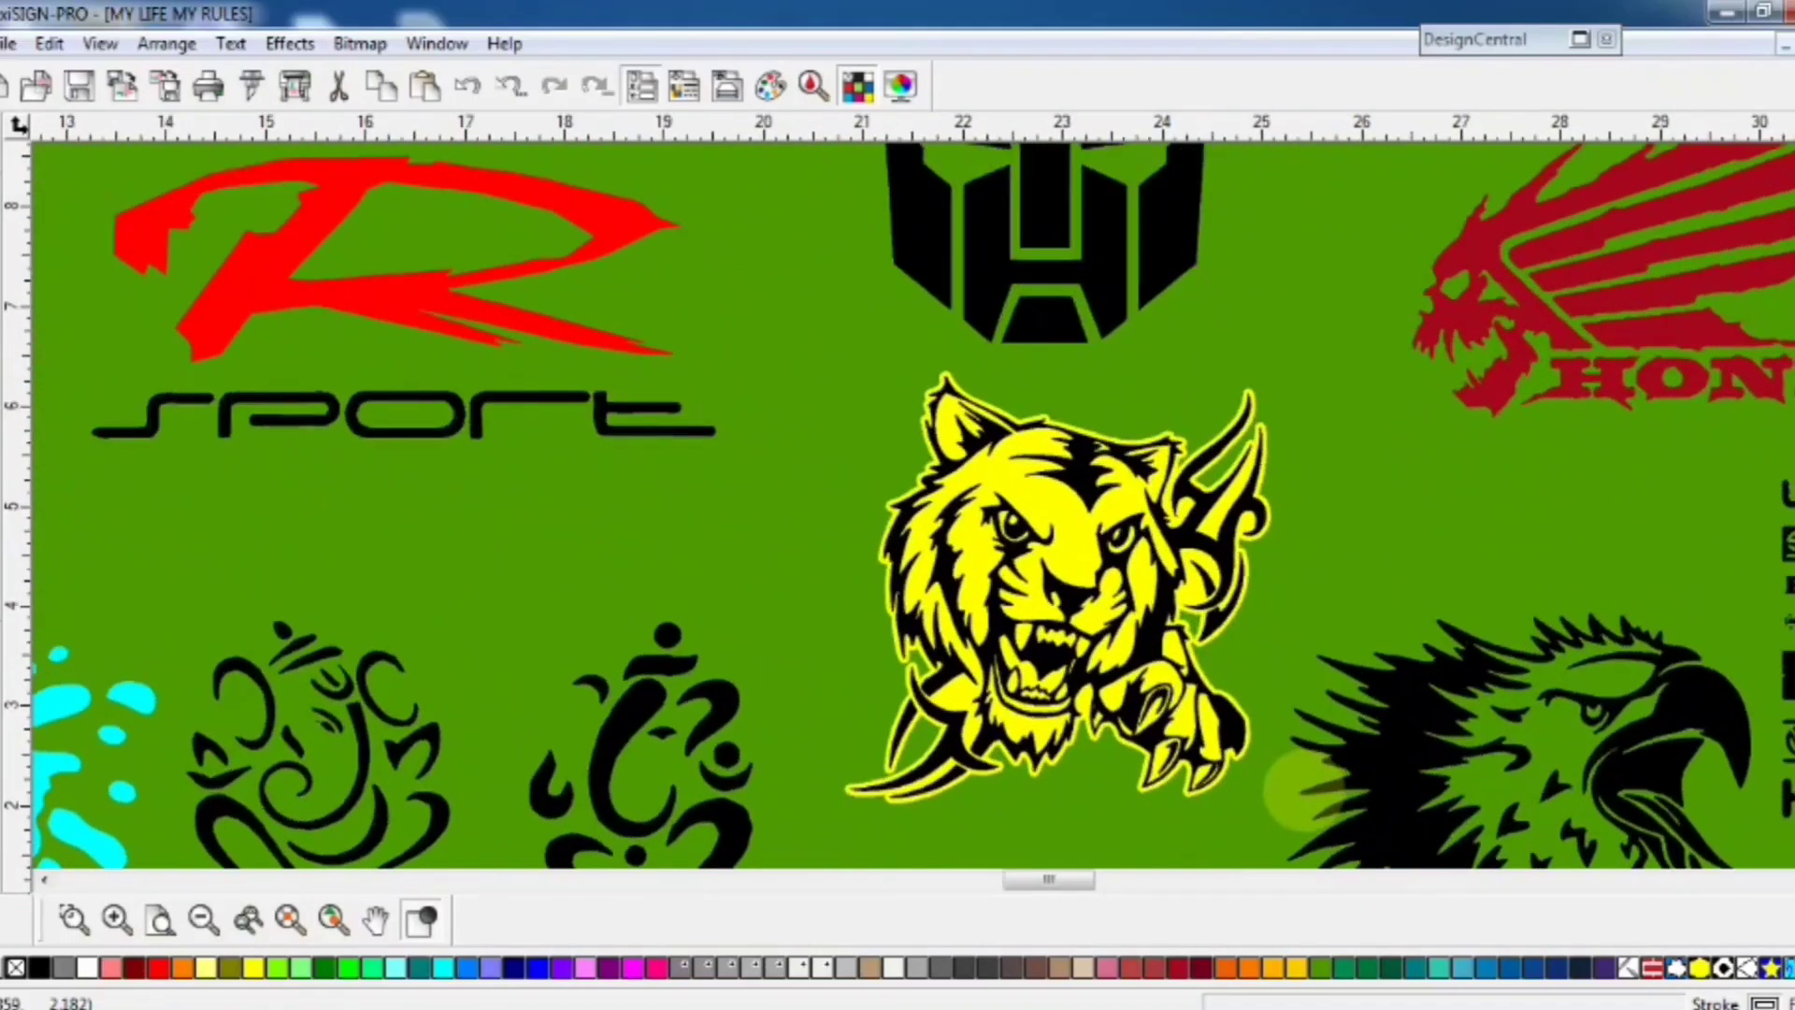
{"action": "scroll", "coordinate": [1304, 781], "scroll_direction": "down", "scroll_amount": 3}
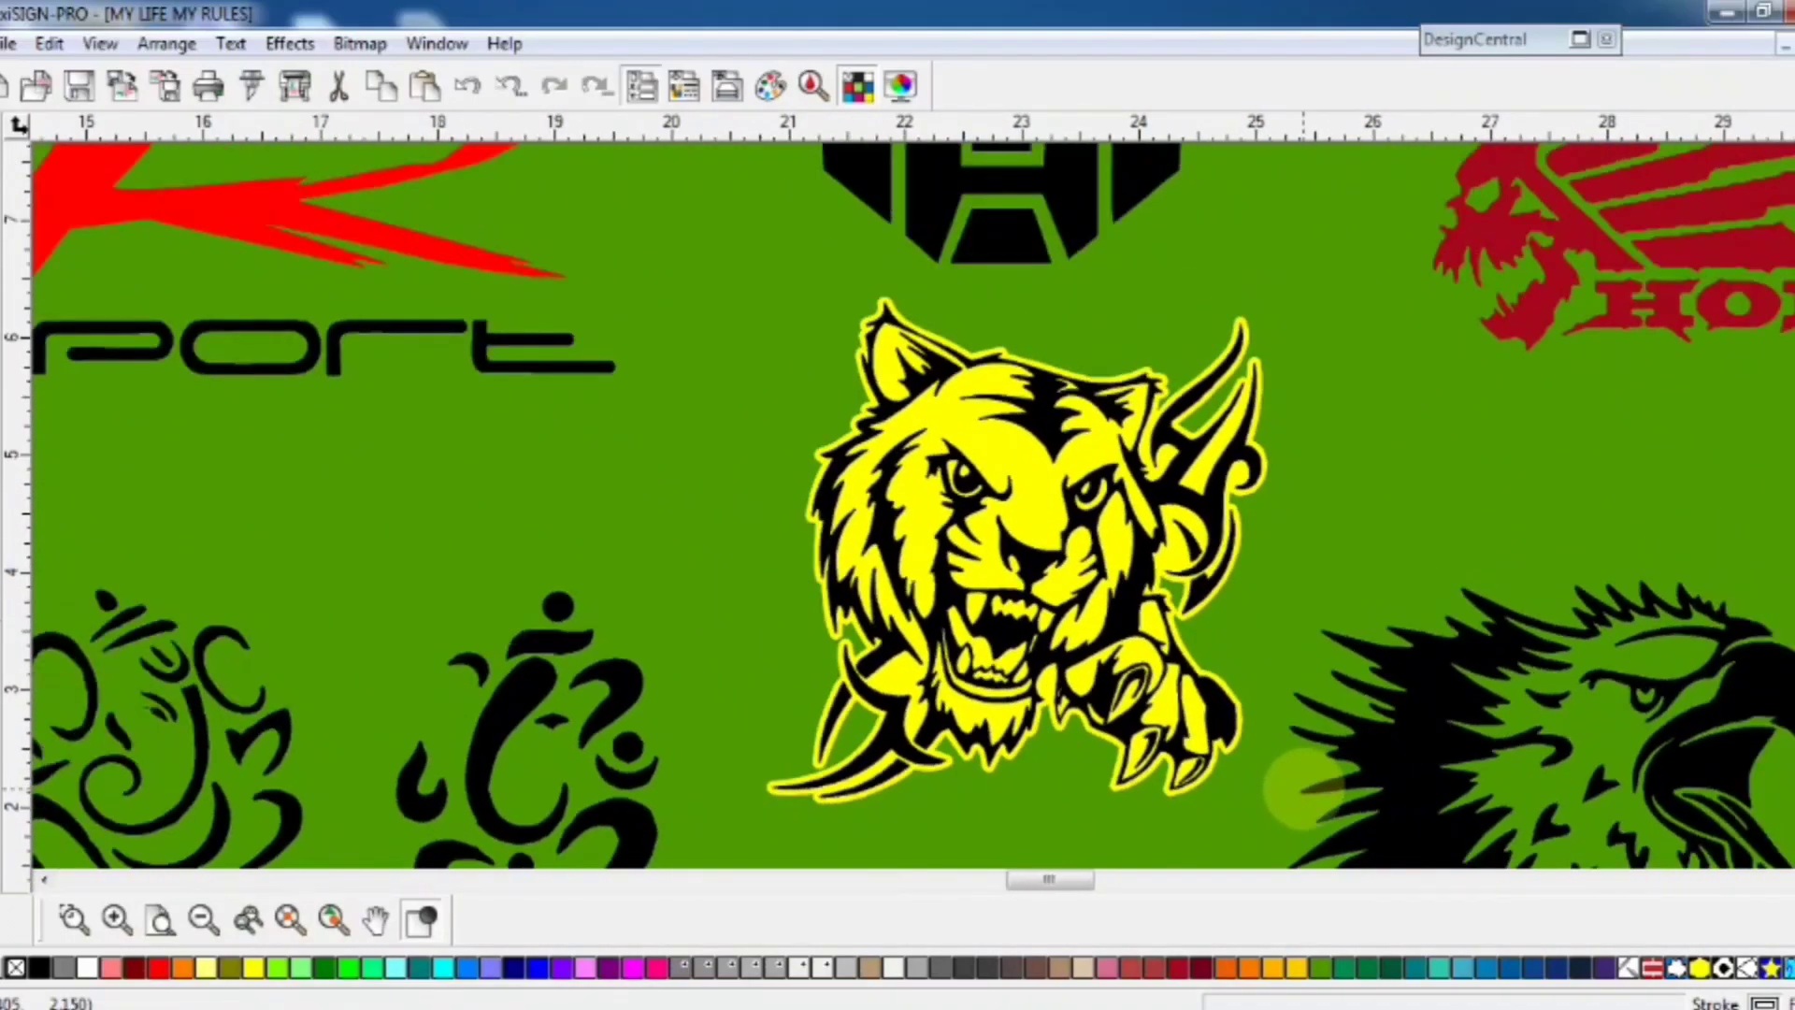